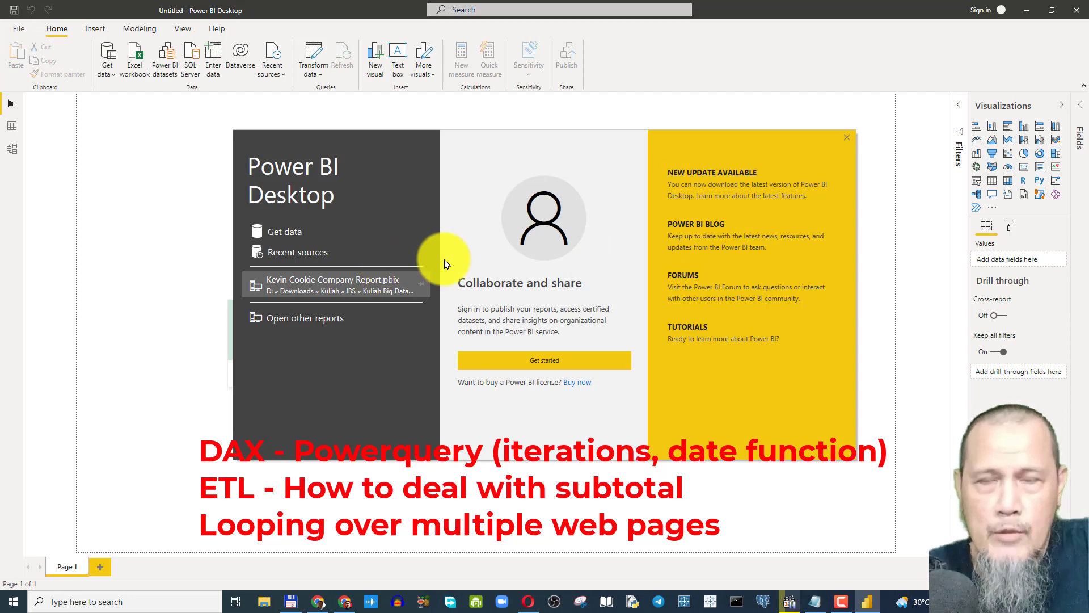
Step: Dismiss the start screen and start an Excel workbook import, browsing to D:\Downloads\Kuliah\IBS\Kuliah Big Data dan Data Science
click(847, 138)
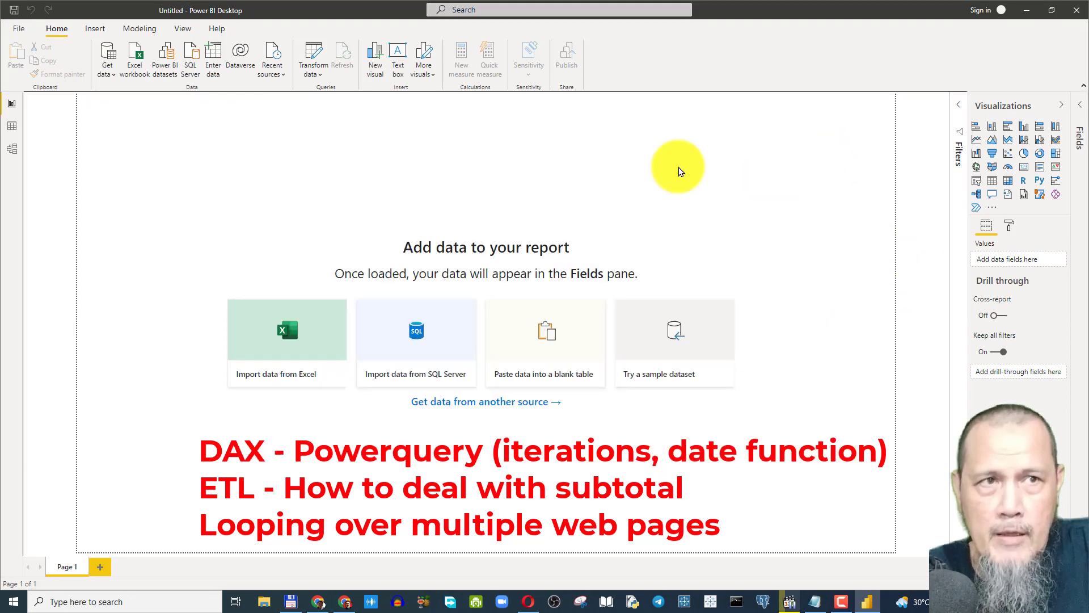
click(139, 52)
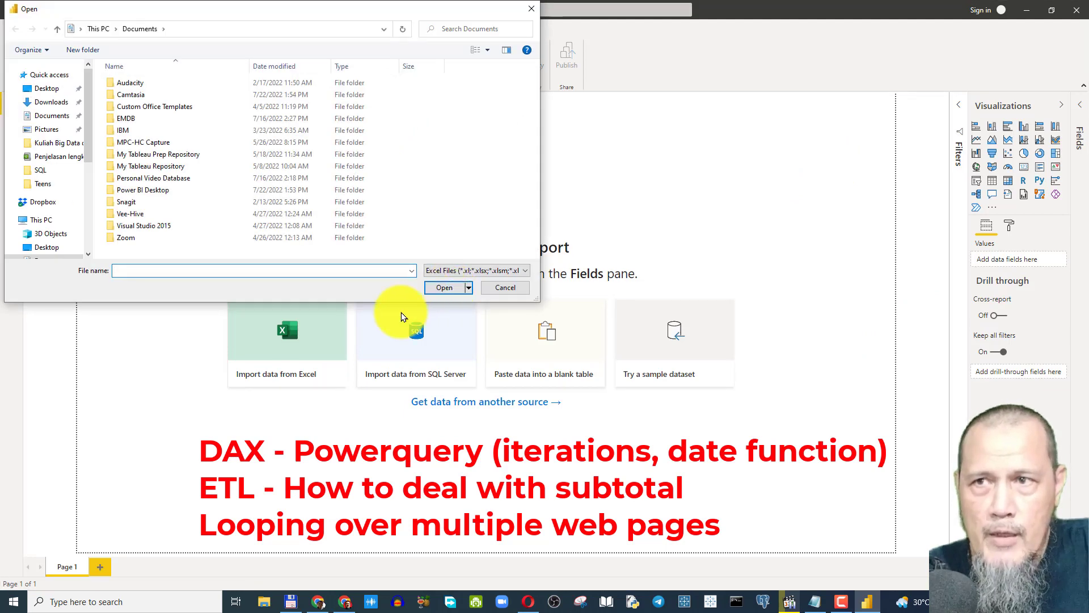
scroll(73, 204, down, 5)
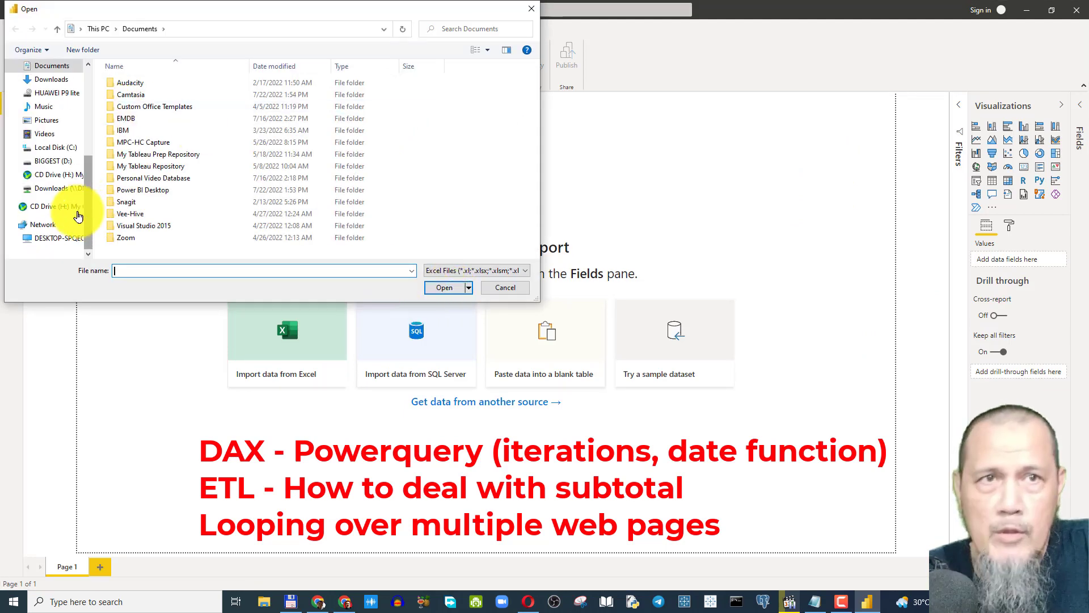
click(48, 163)
double_click(127, 82)
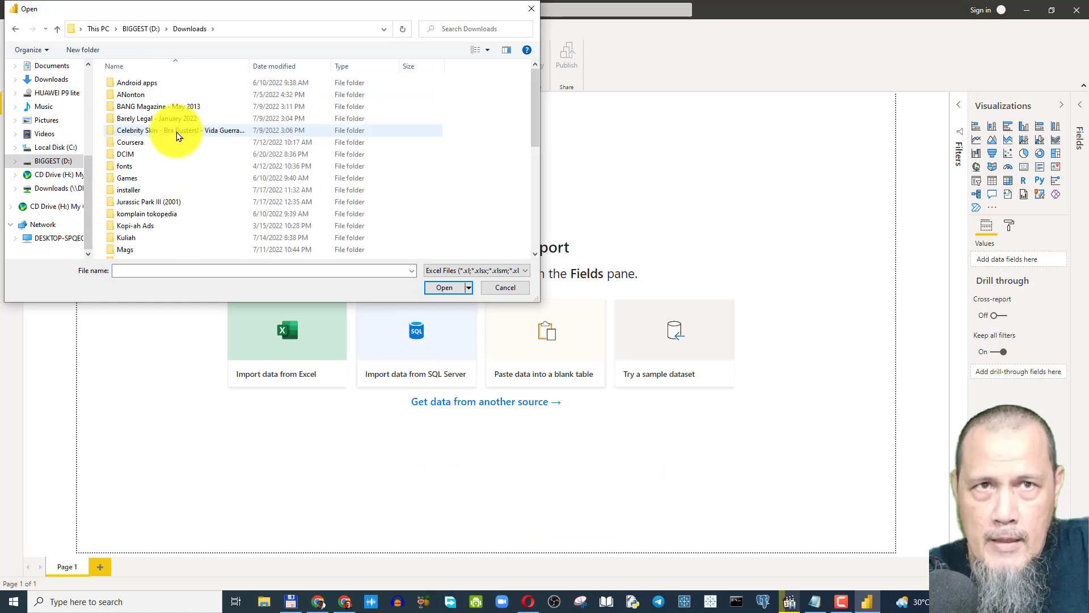
double_click(131, 238)
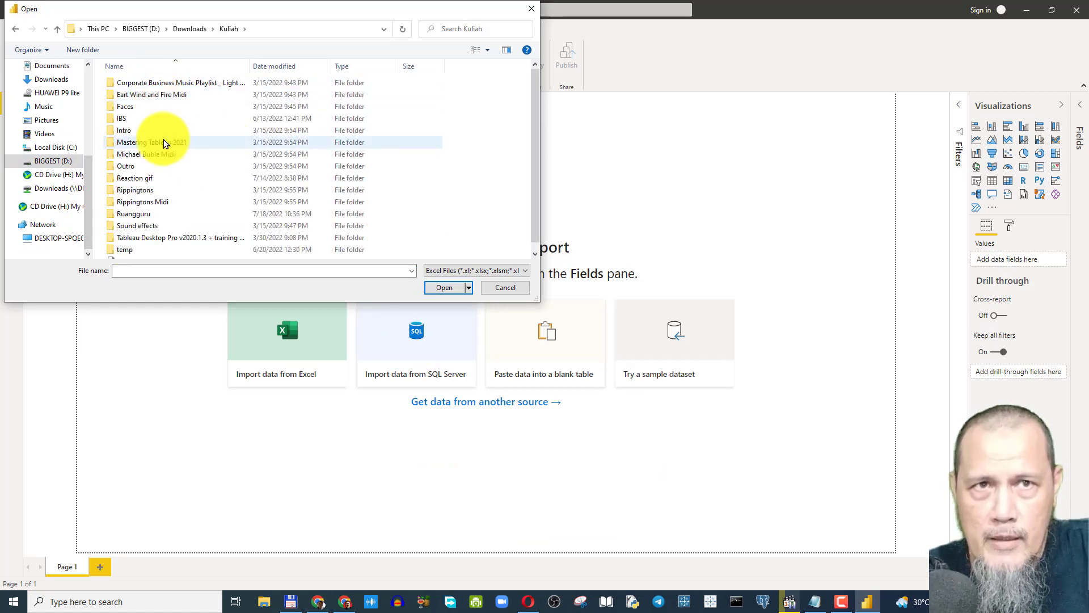
double_click(142, 118)
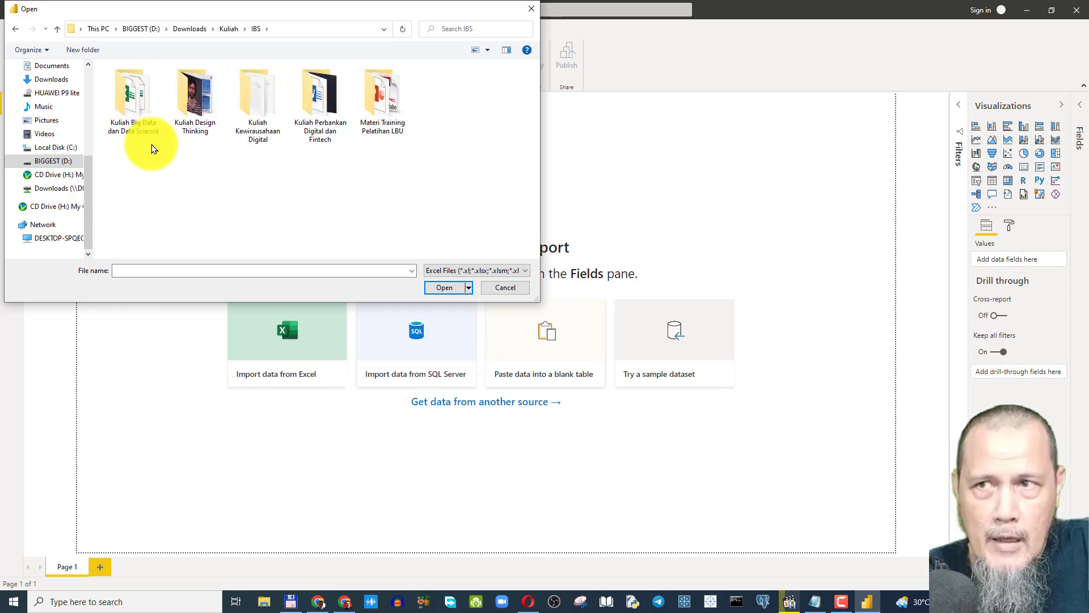
double_click(131, 109)
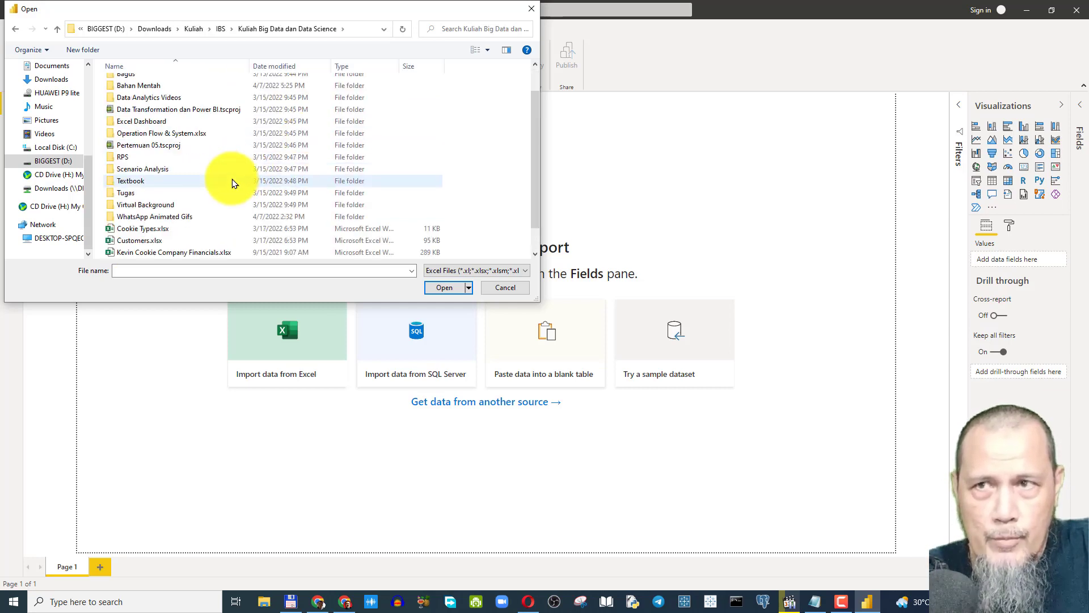
Step: Open the Cookie Types.xlsx workbook from the course folder as the data source
scroll(231, 180, down, 1)
scroll(231, 181, up, 1)
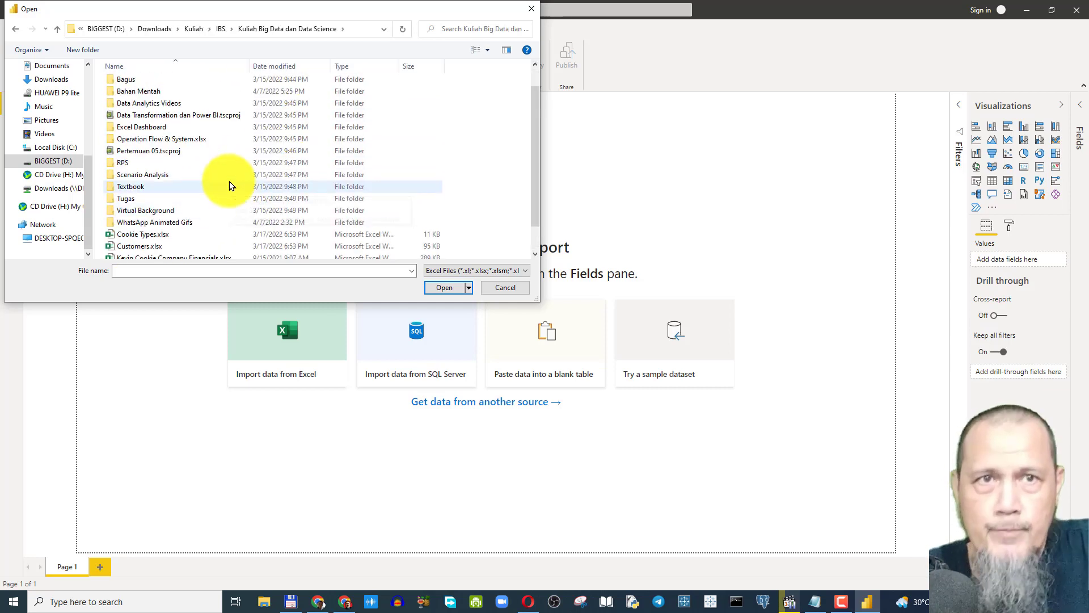
scroll(229, 186, down, 1)
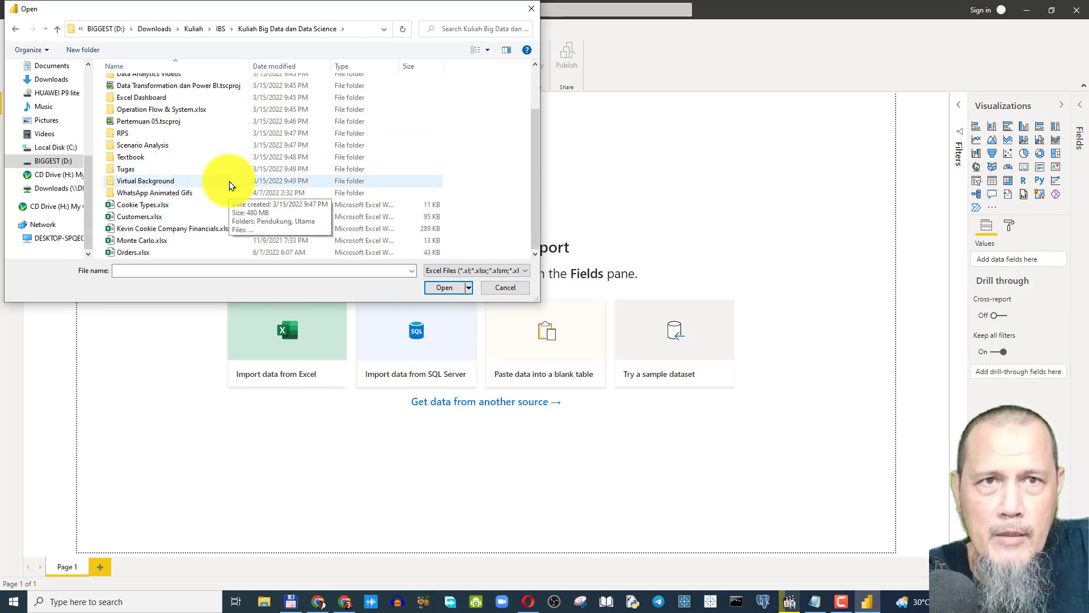
scroll(157, 204, up, 1)
click(144, 231)
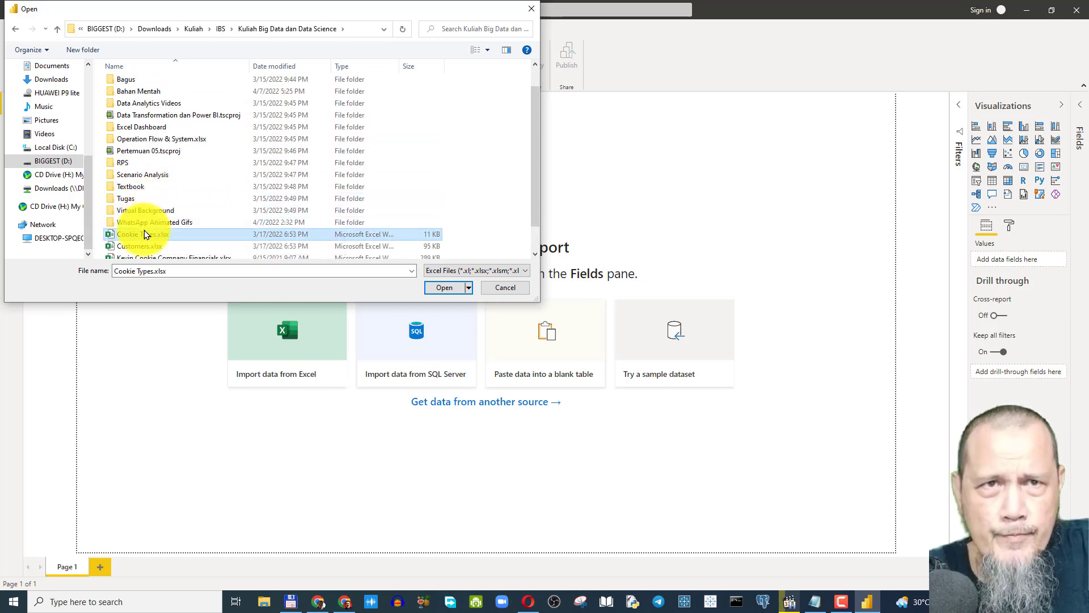
click(151, 245)
scroll(197, 213, down, 1)
scroll(159, 216, up, 2)
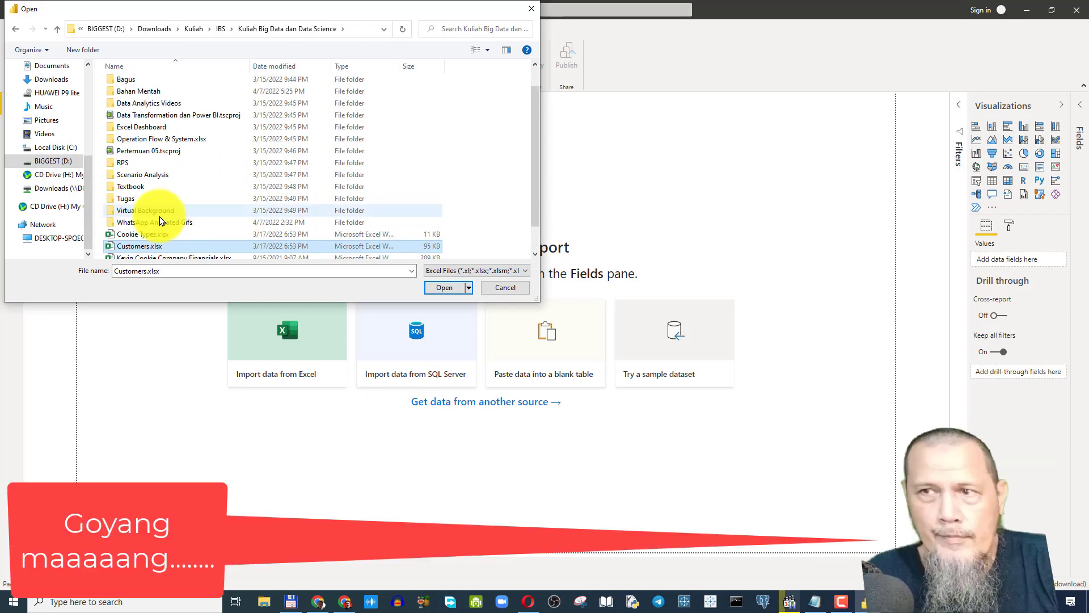
scroll(144, 213, down, 2)
click(142, 208)
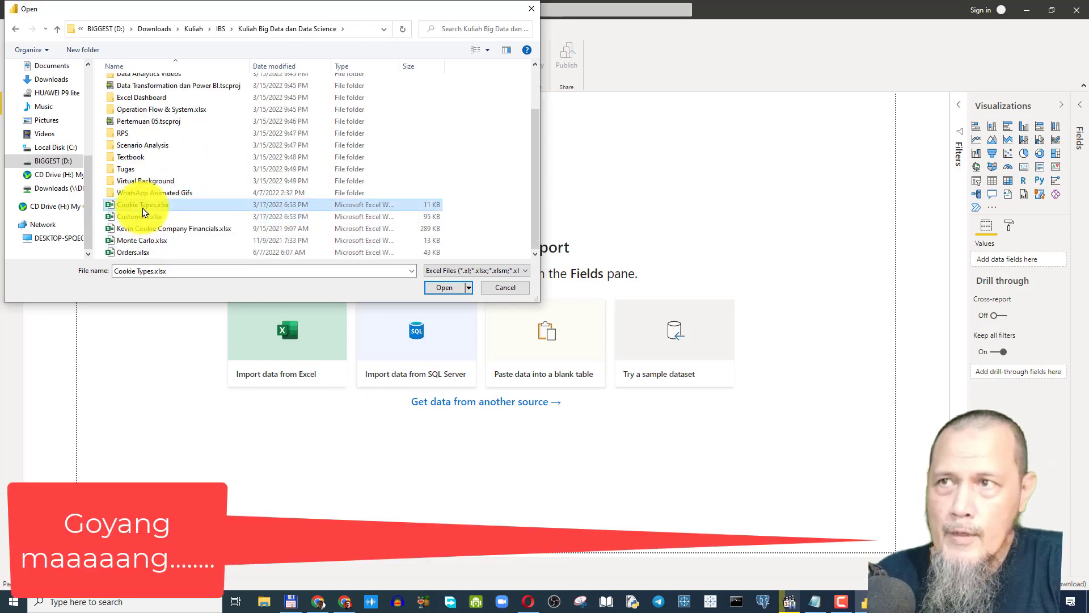
click(447, 288)
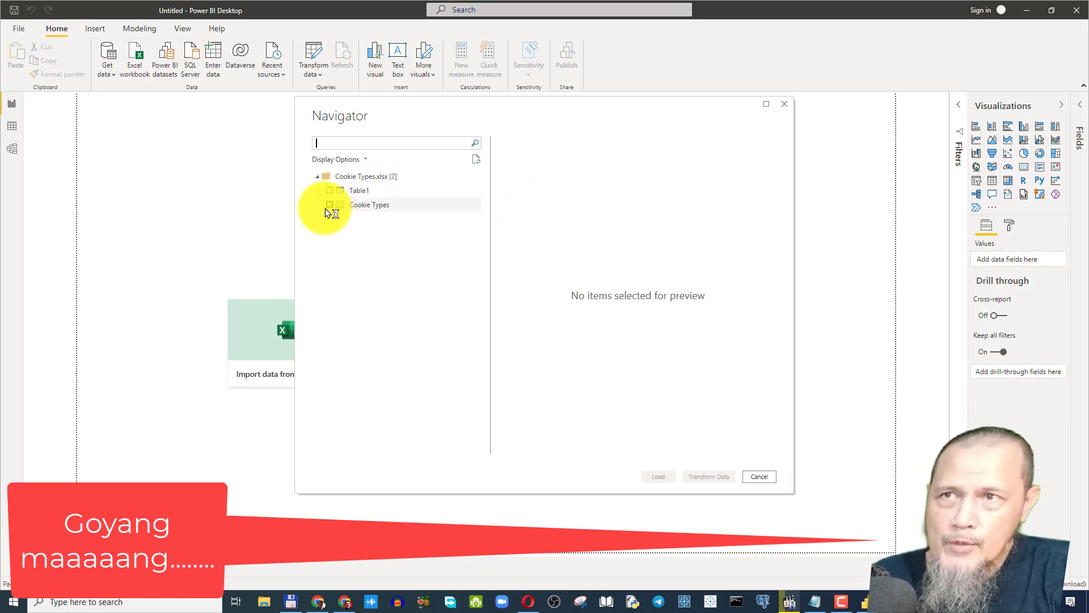
Step: Preview Table1, load the Cookie Types sheet into the report, and check its rows in the data view
click(365, 191)
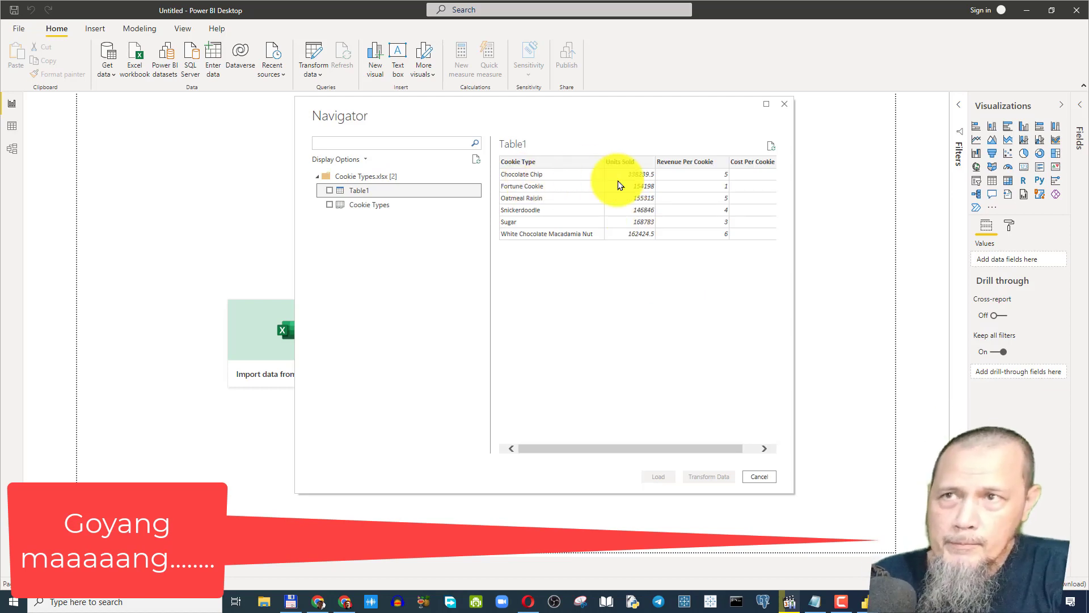
click(370, 207)
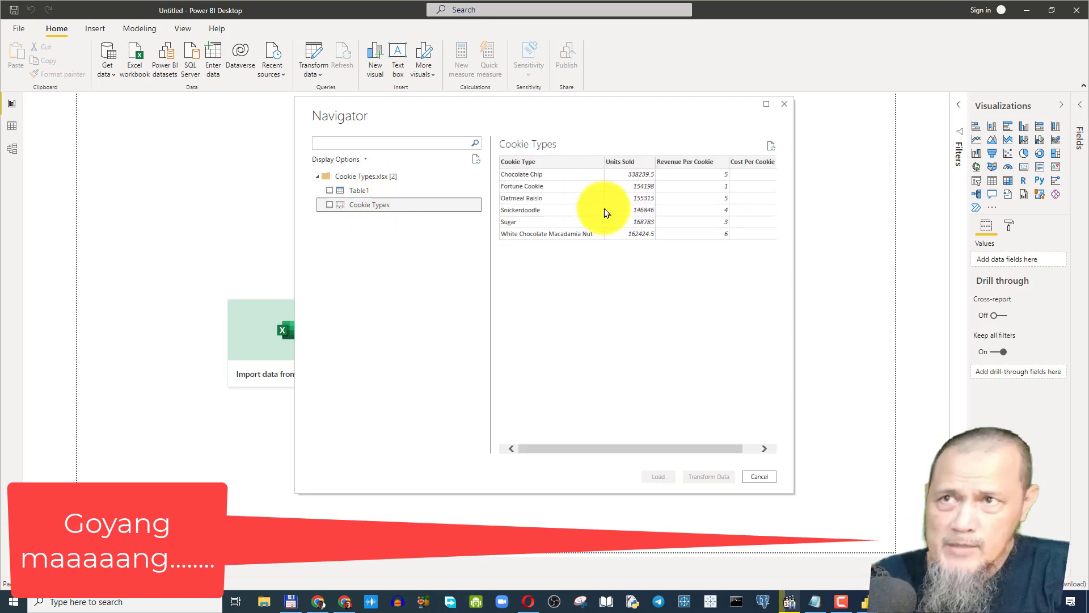
click(329, 204)
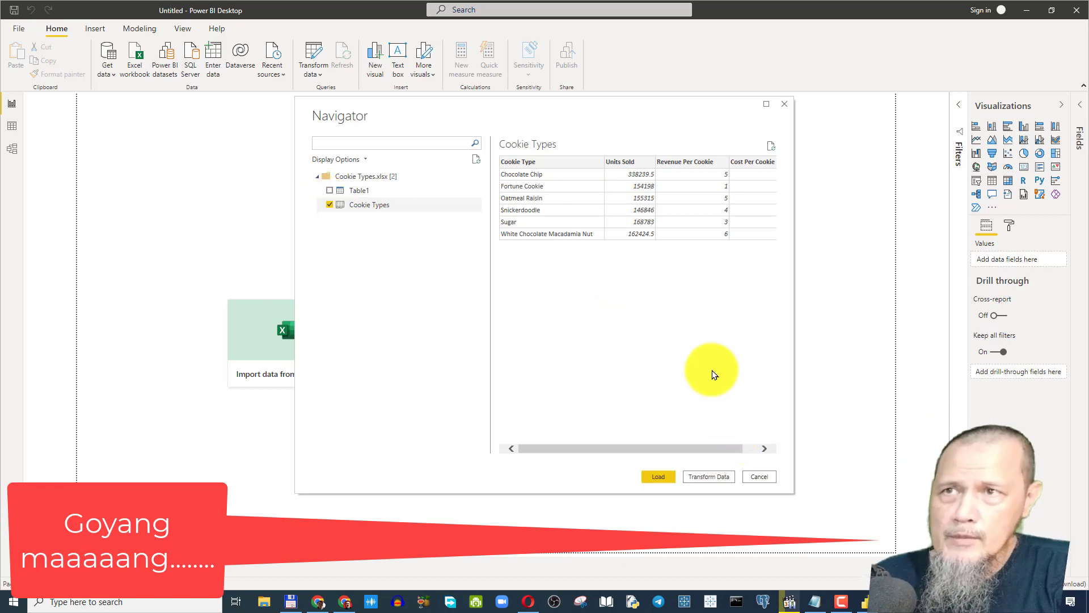
click(655, 477)
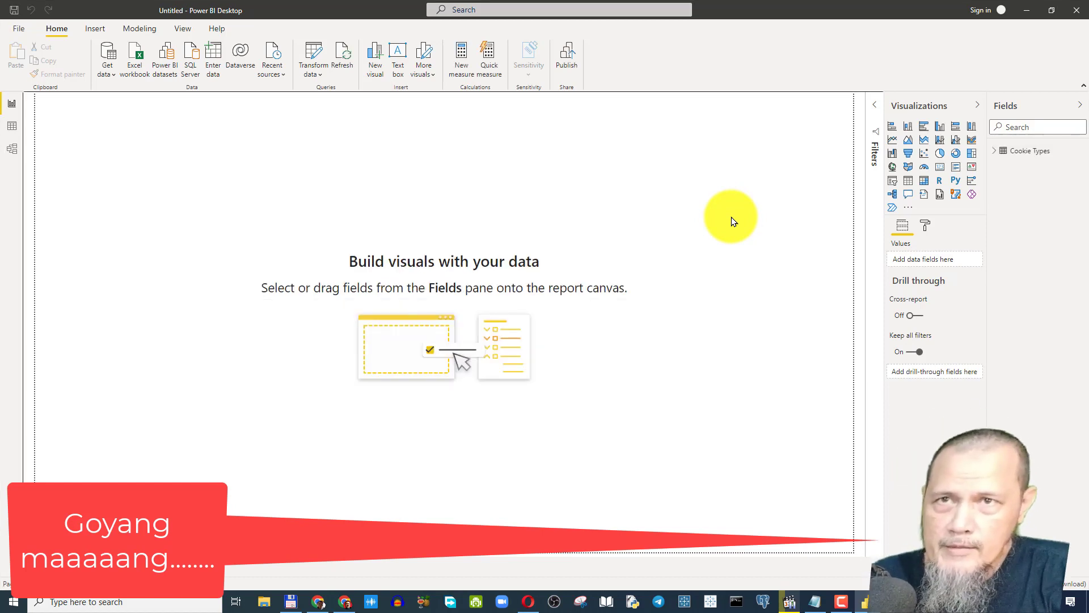
click(11, 126)
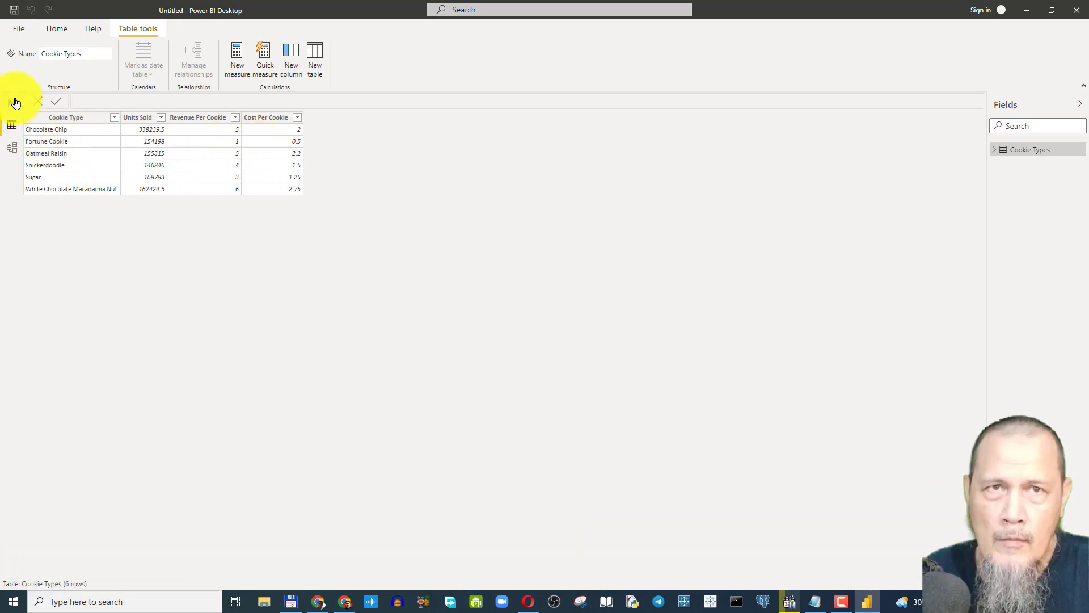
click(13, 103)
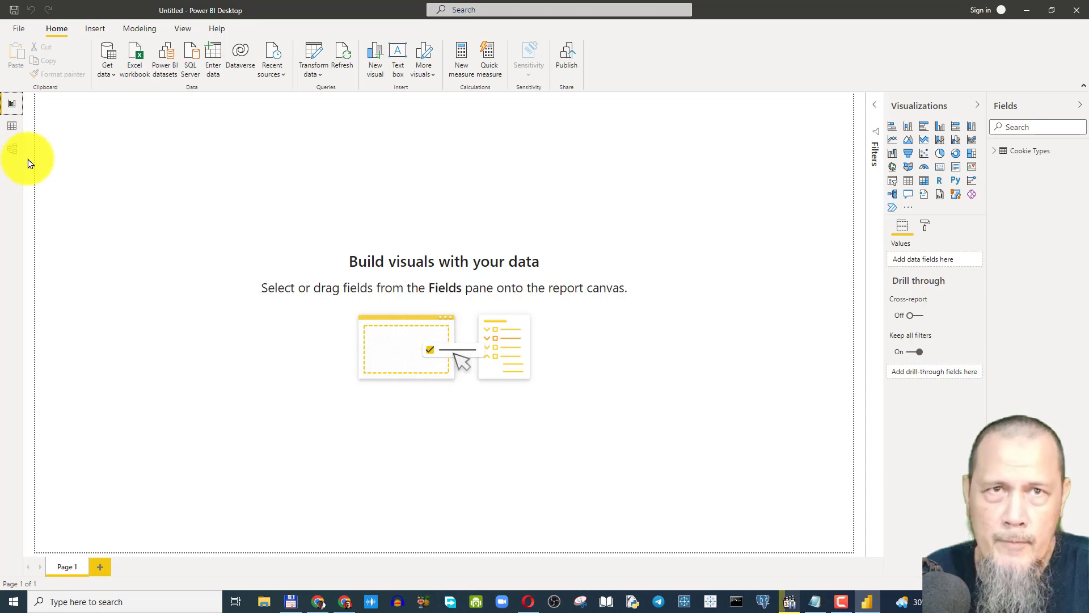
Step: Start another Excel workbook import and open Customers.xlsx from the same folder
click(137, 56)
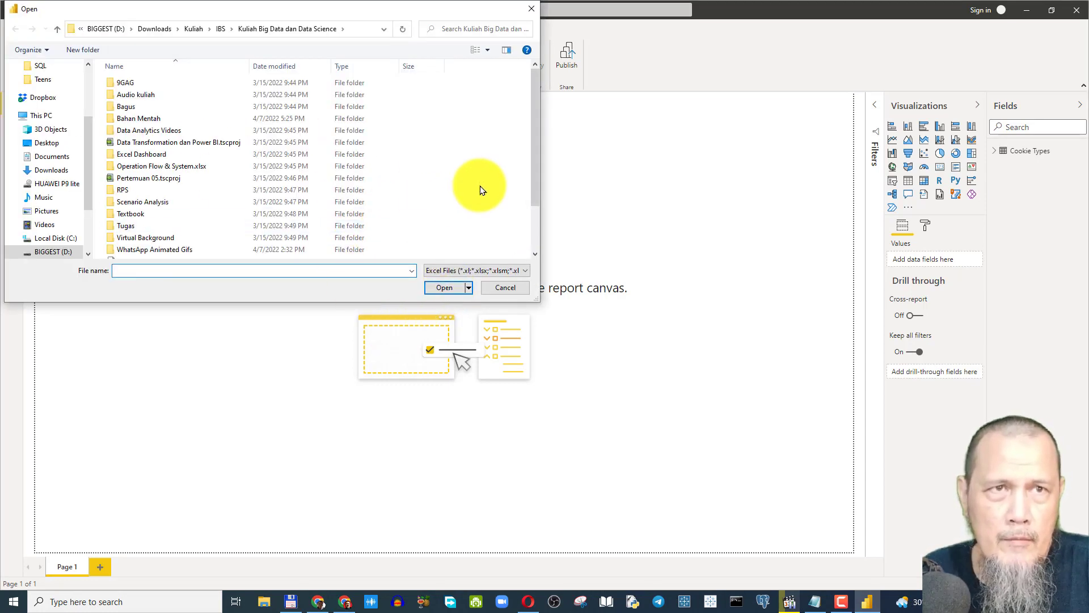
drag(536, 180, 536, 247)
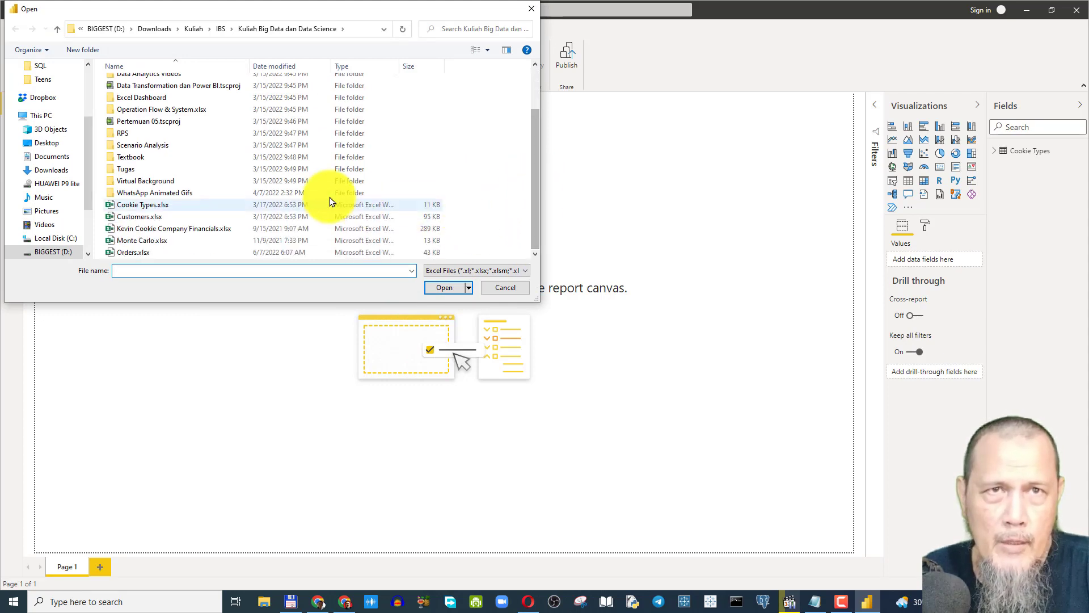
click(142, 215)
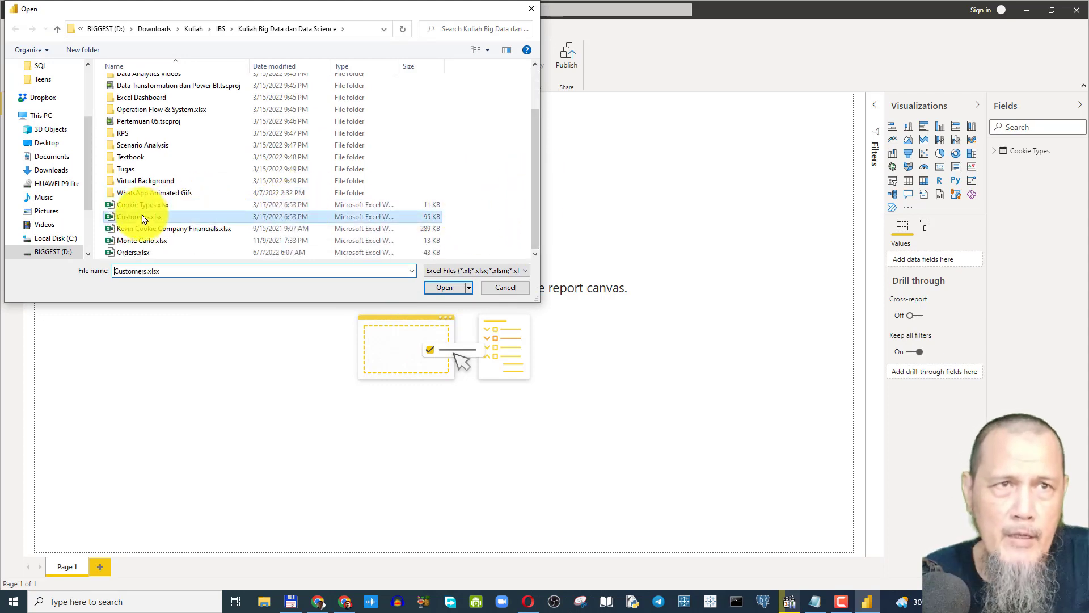
click(446, 290)
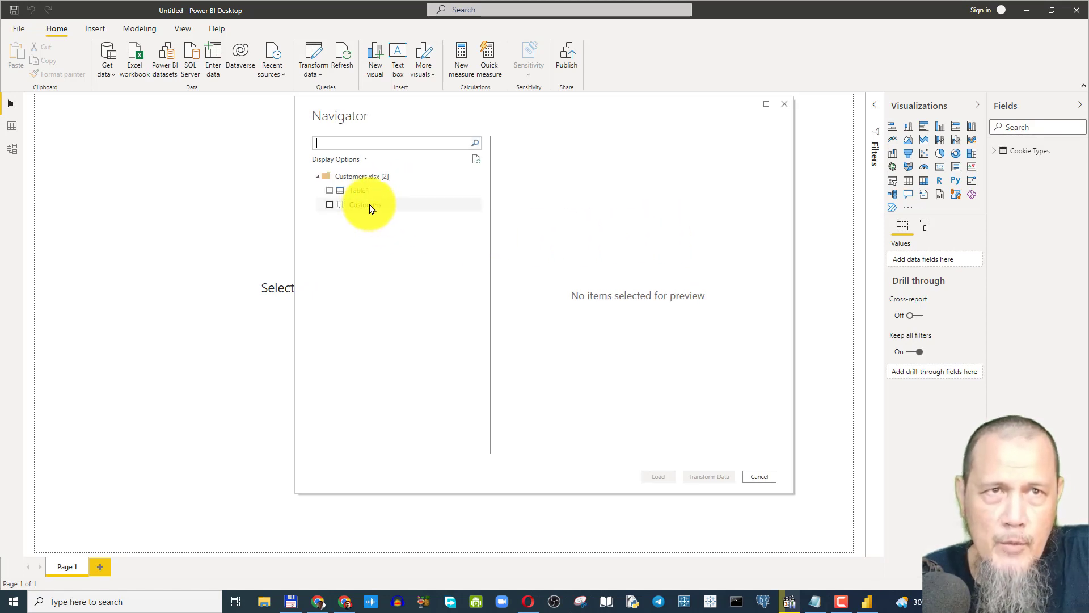
Step: Preview Table1 and the Customers sheet, and load the Customers sheet into the report
click(358, 190)
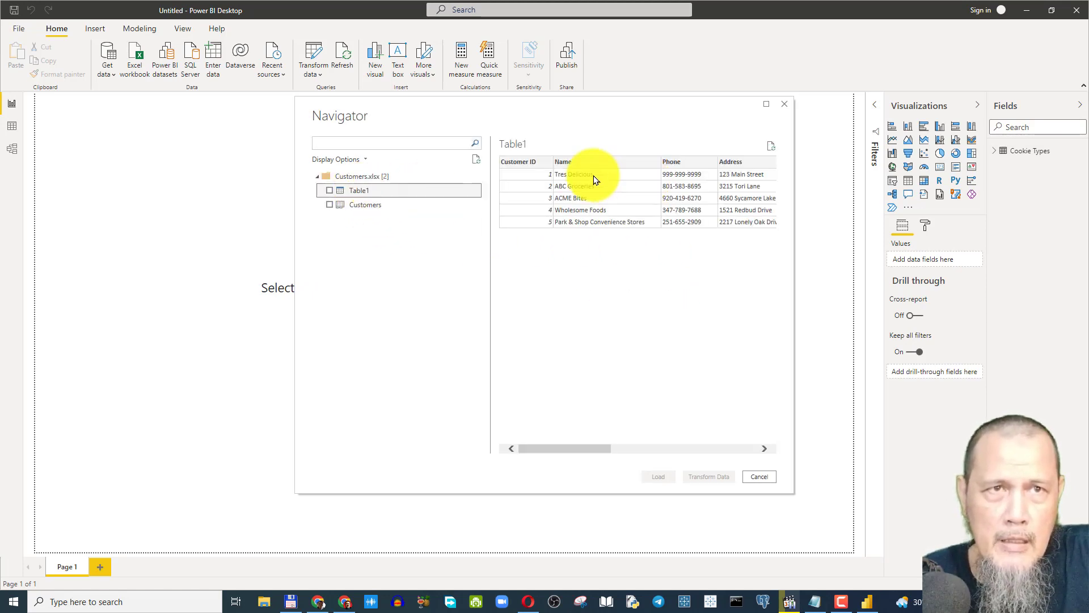
click(381, 209)
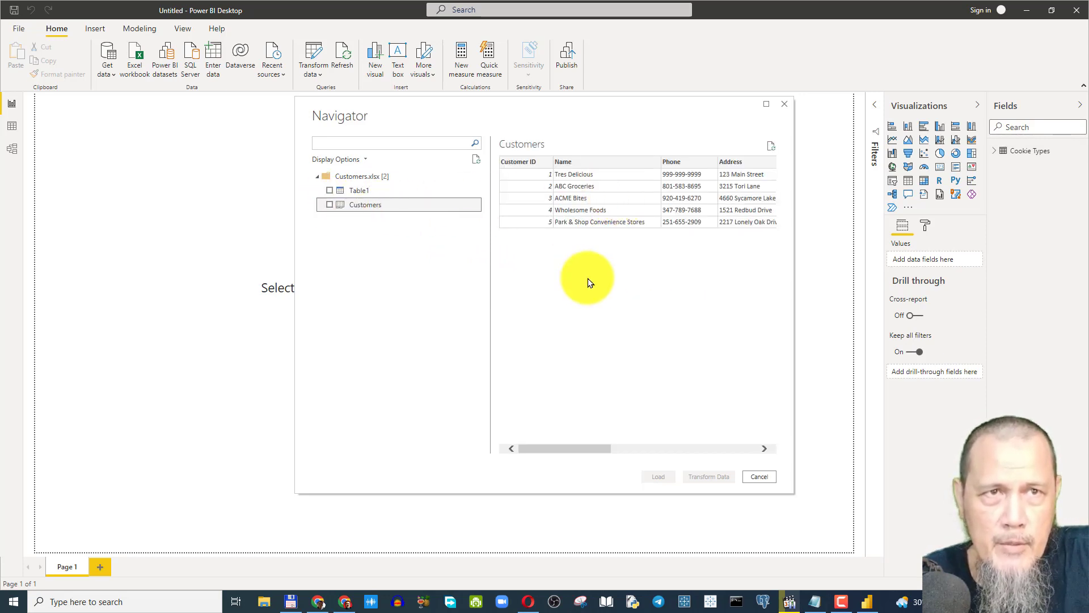
click(329, 205)
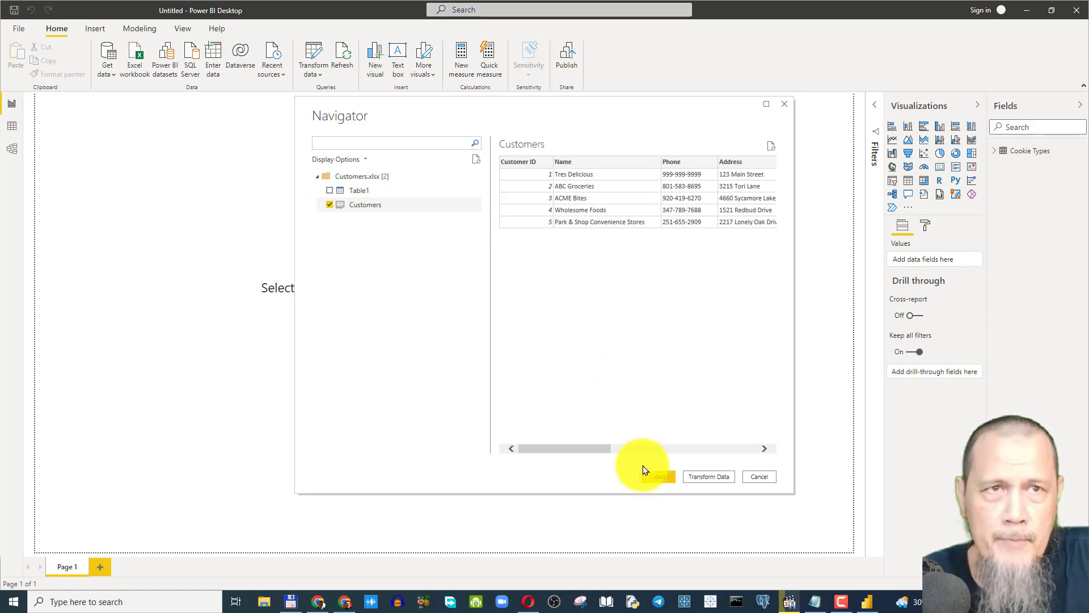
click(655, 476)
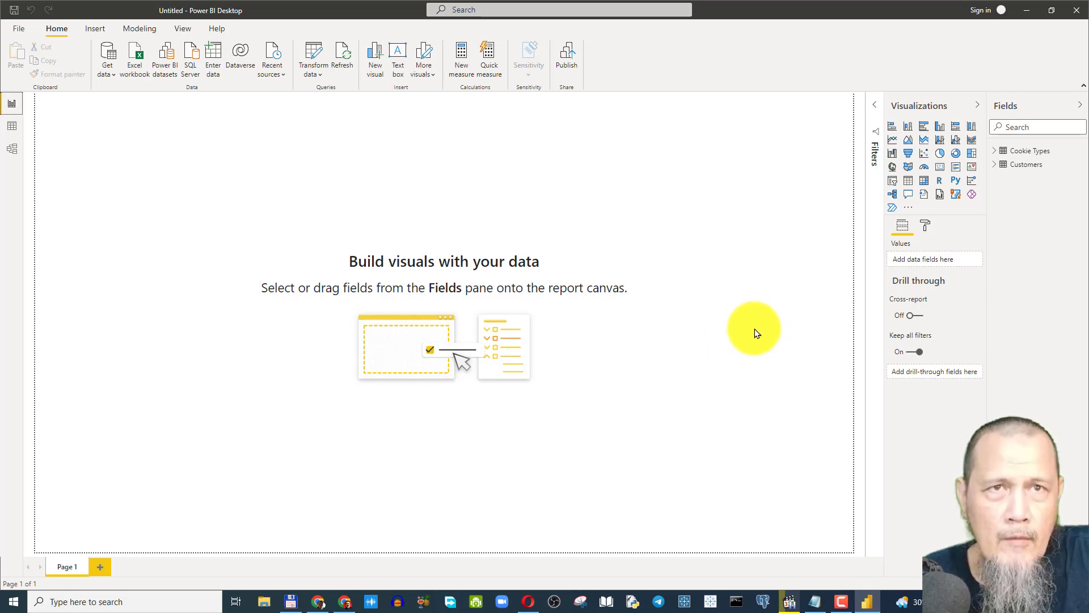
Step: Review the Customers table's rows in the data view, and return to the report view
click(12, 127)
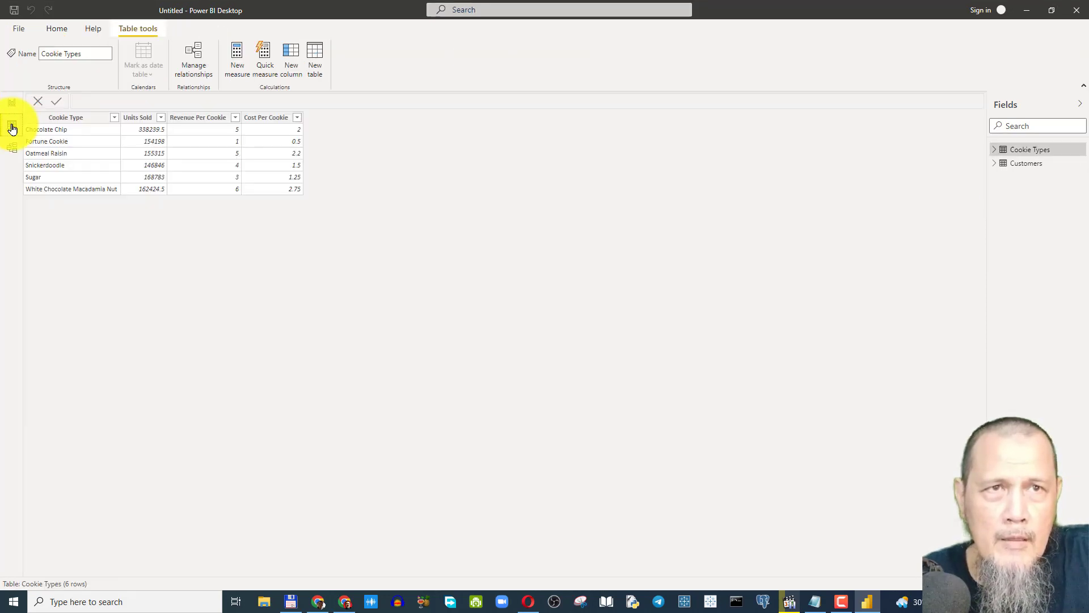
click(1024, 166)
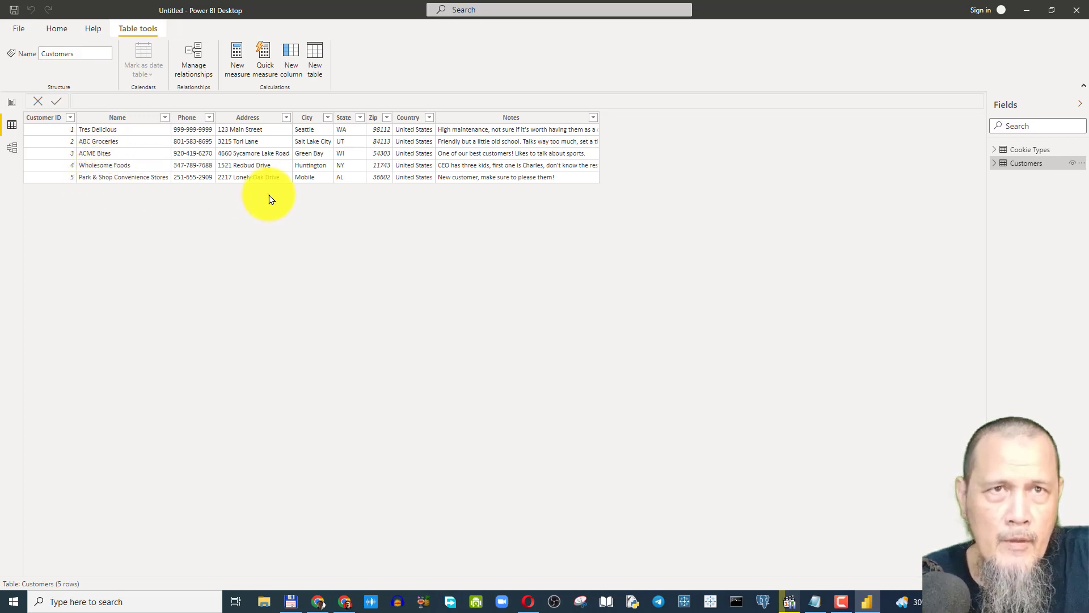
click(12, 103)
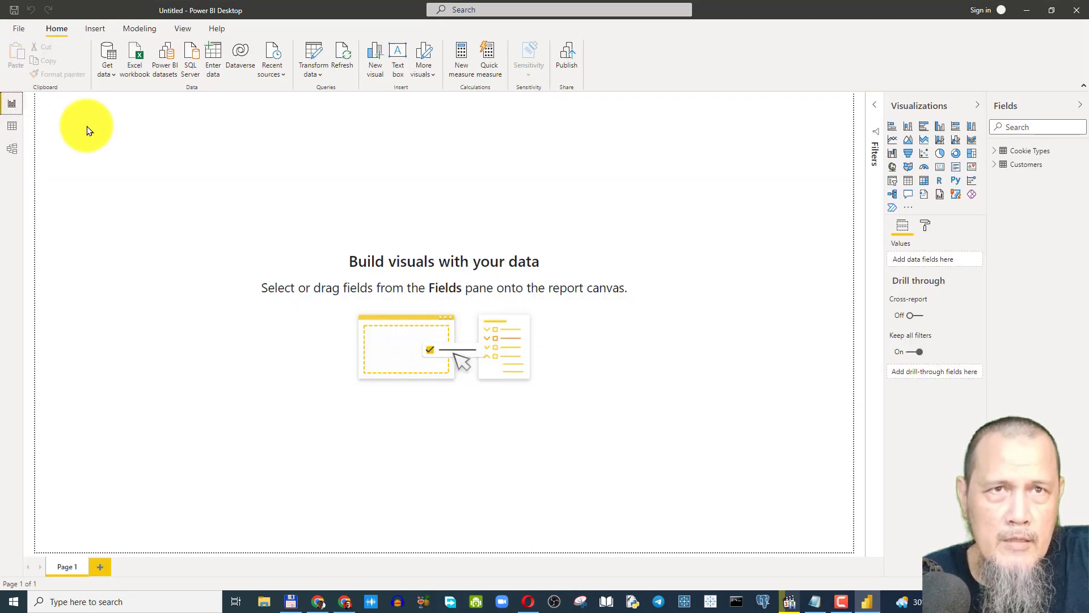
Step: Start a third Excel workbook import and open Orders.xlsx from the same folder
click(131, 56)
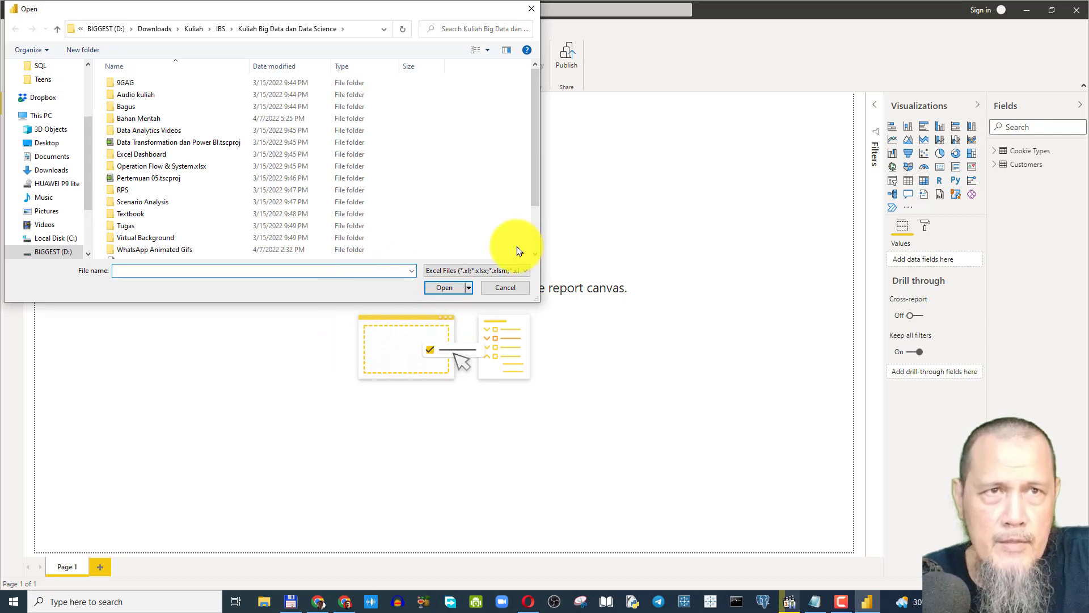
scroll(536, 239, down, 2)
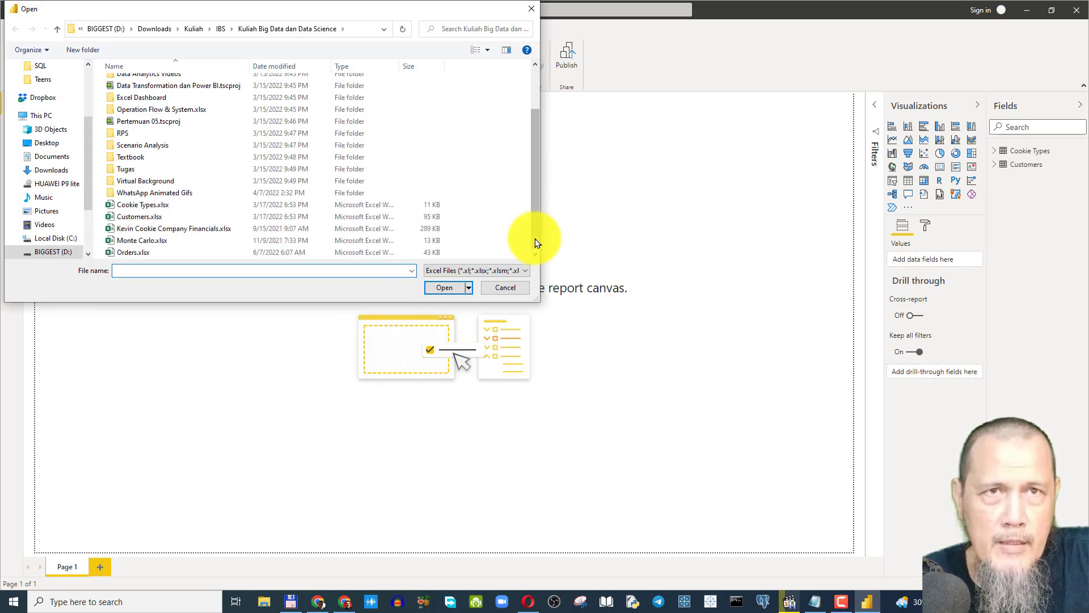
click(136, 253)
click(444, 287)
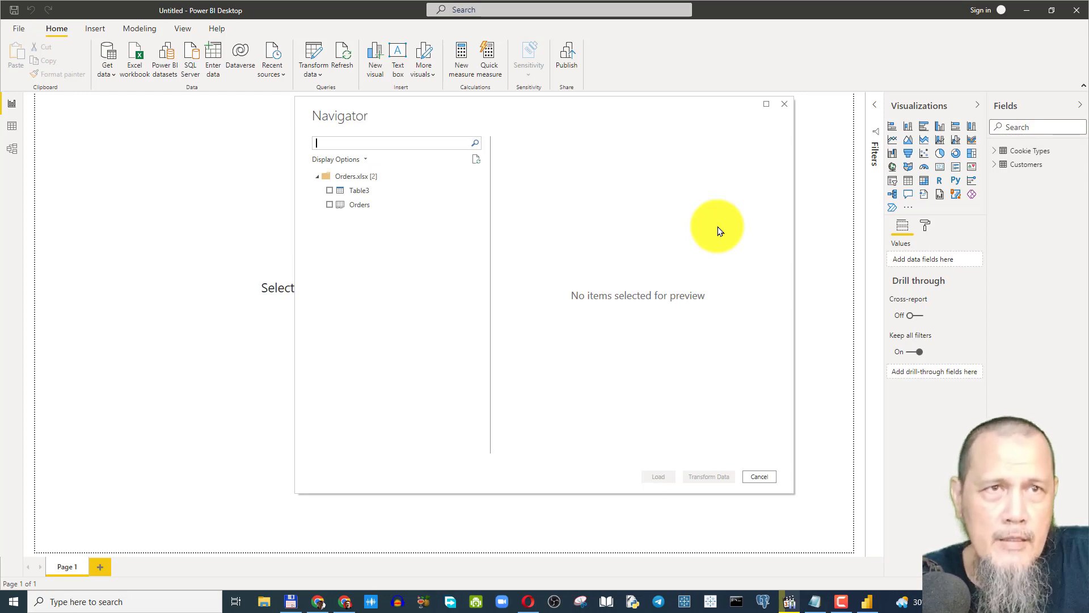
Step: Preview Table3 and the Orders sheet of Orders.xlsx, and load the Orders sheet into the report
click(352, 195)
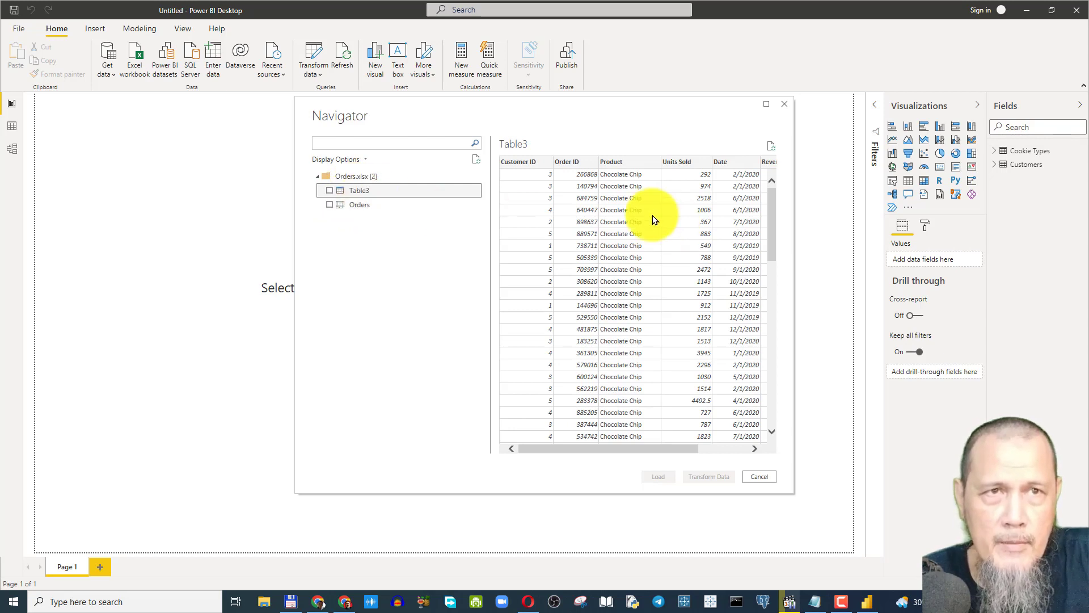
click(331, 206)
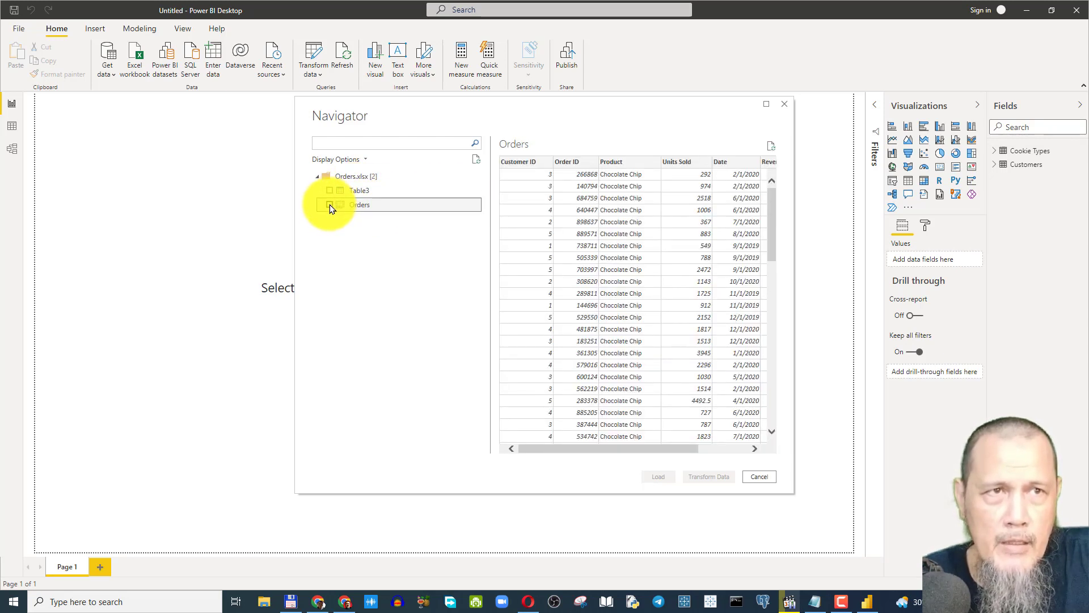
click(329, 205)
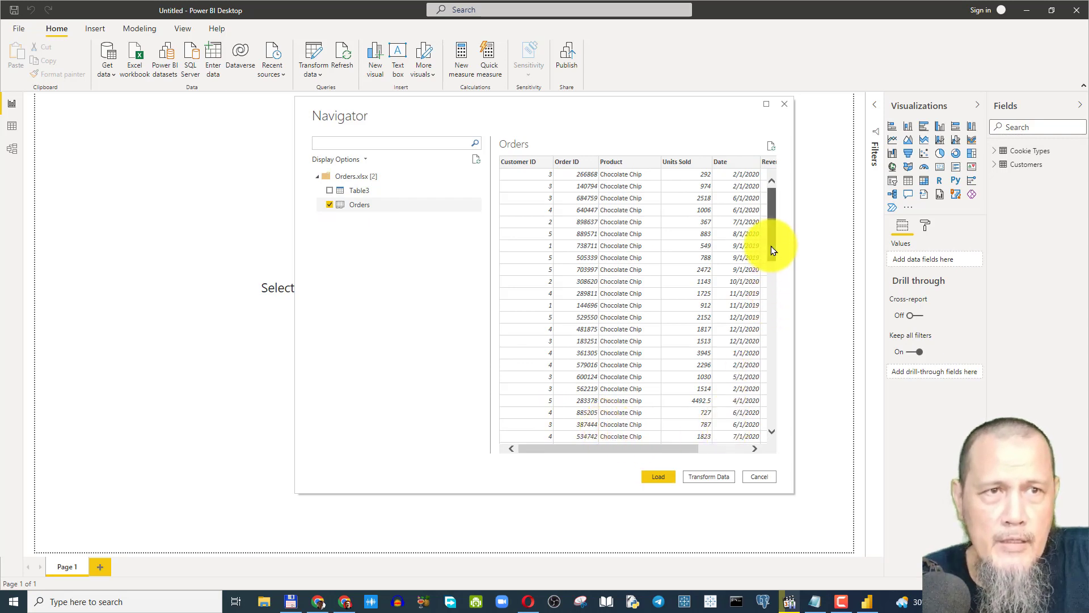
drag(770, 246, 760, 431)
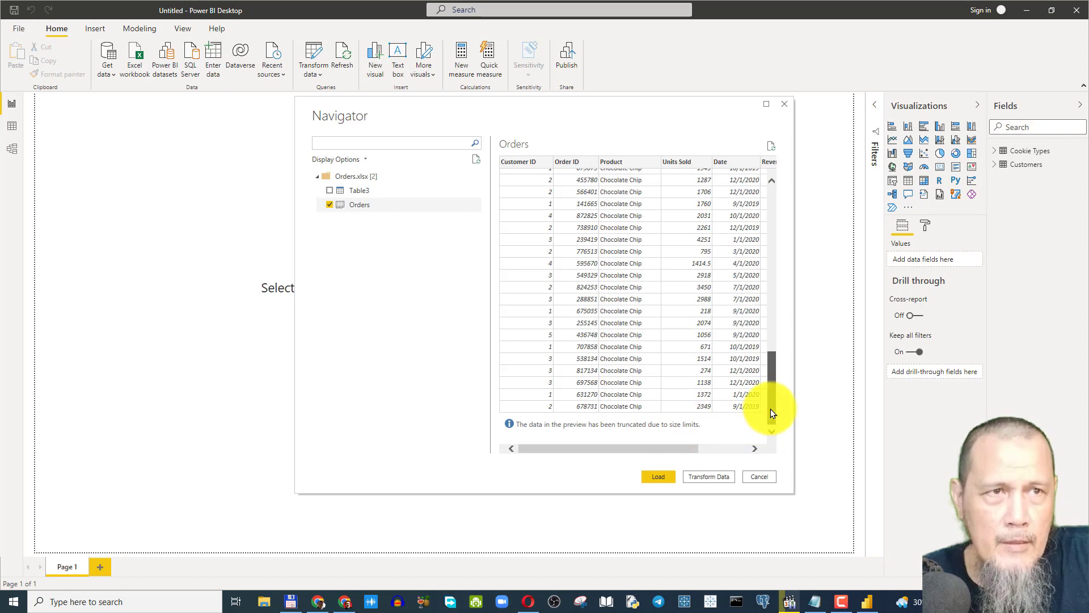
drag(772, 409, 786, 233)
click(658, 476)
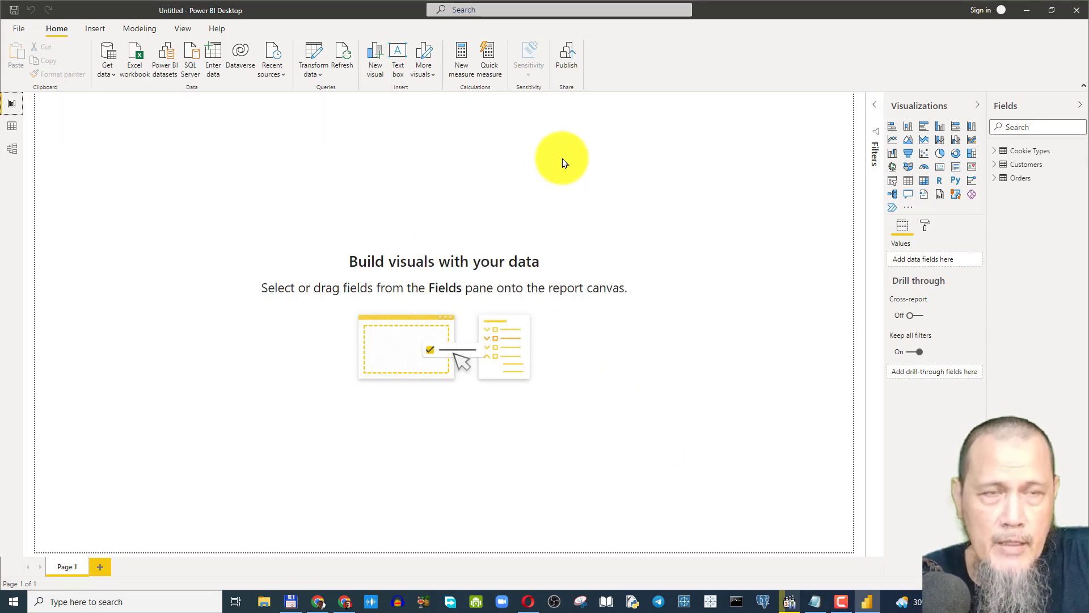
Step: Review the Orders table's rows in the data view
click(12, 133)
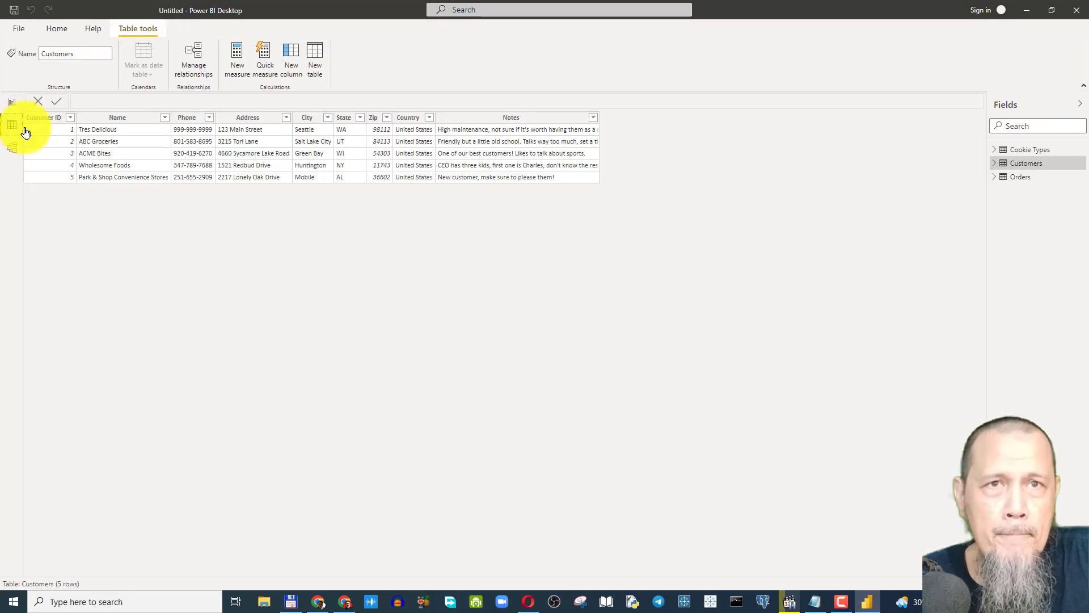
click(1018, 177)
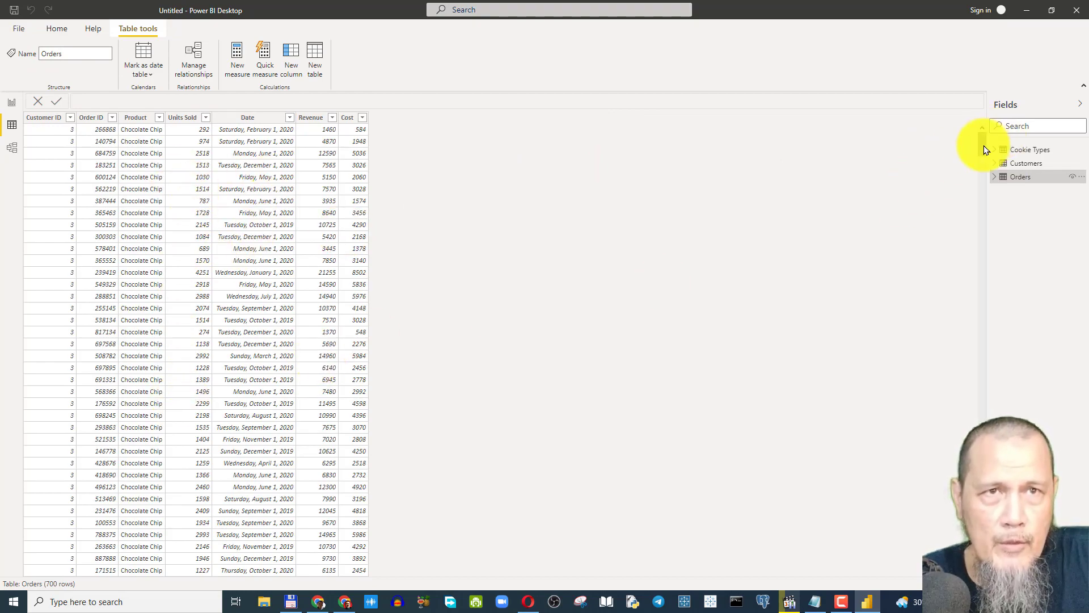
drag(984, 145, 935, 570)
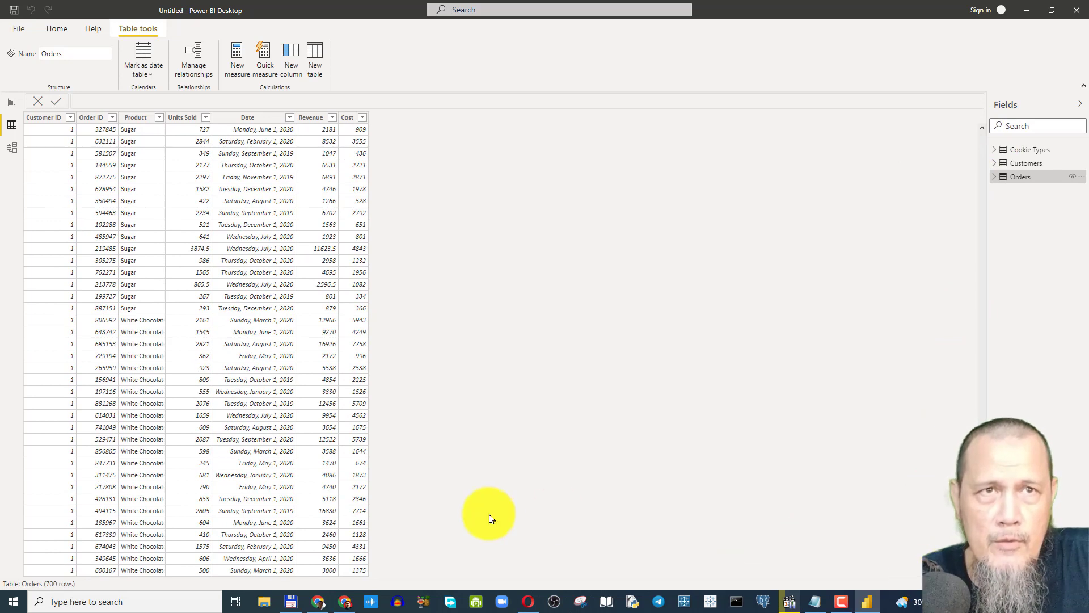
Step: Rearrange the table cards in the model view so that Orders sits between Cookie Types and Customers
click(11, 149)
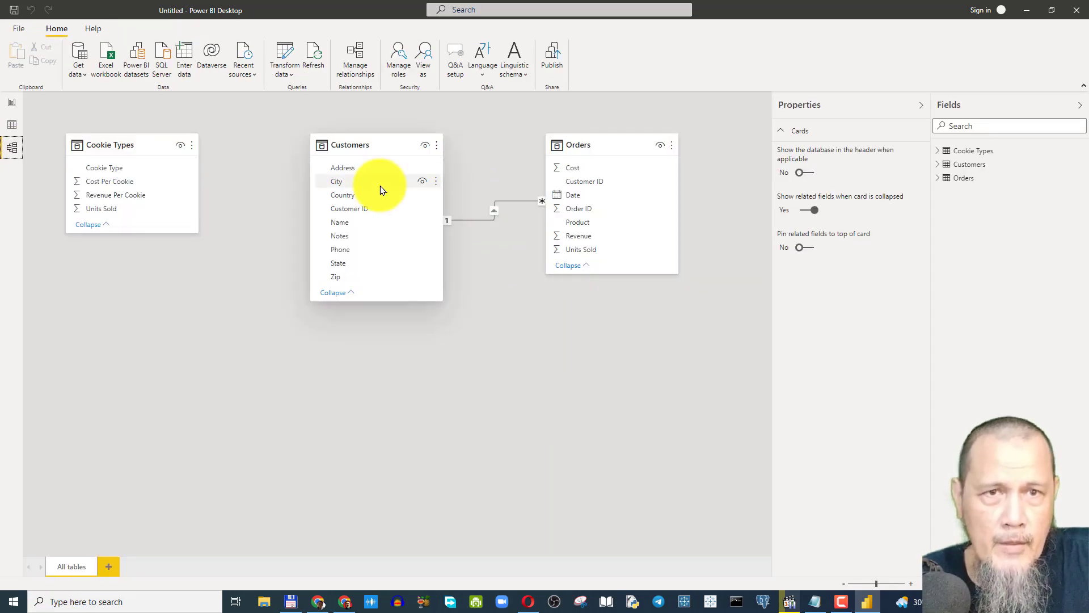
drag(369, 150, 581, 401)
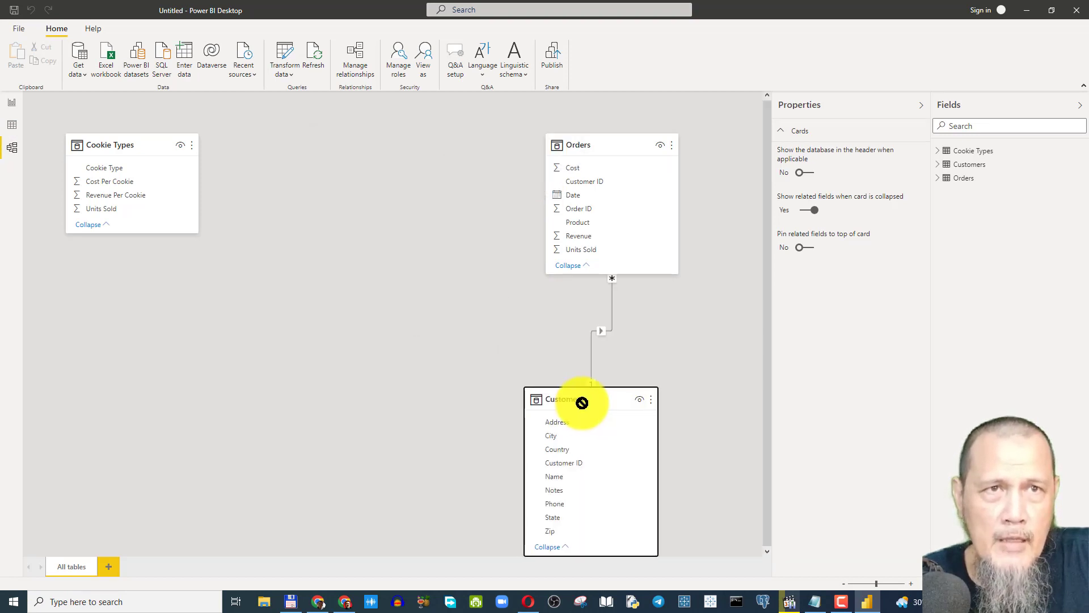
drag(589, 145, 378, 175)
drag(606, 404, 669, 175)
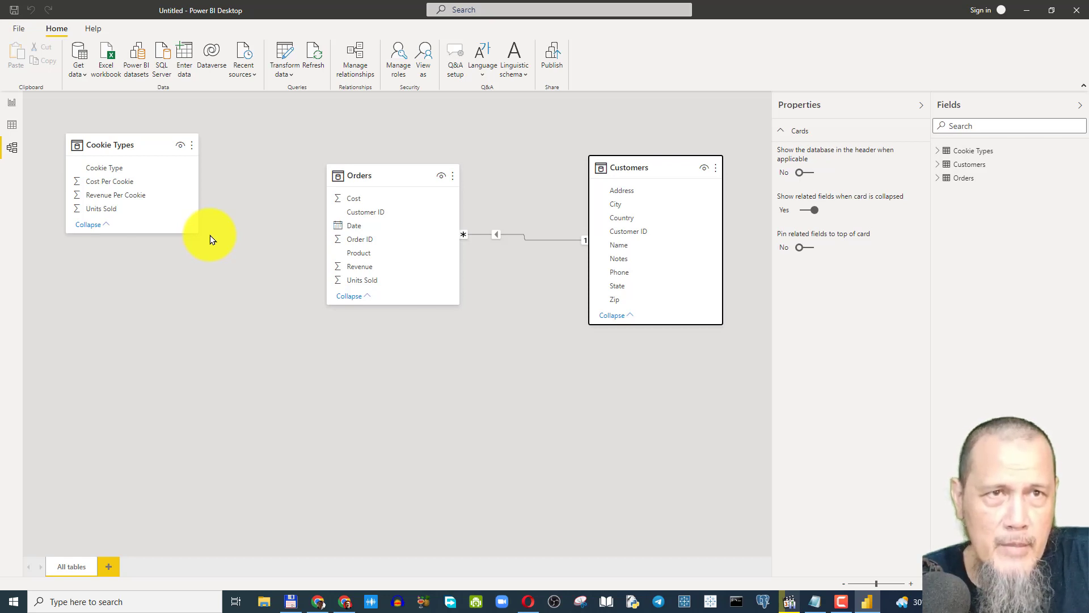
Step: Compare the Orders products with the cookie types in the data view, and relate Cookie Type in Cookie Types to Product in Orders
click(359, 253)
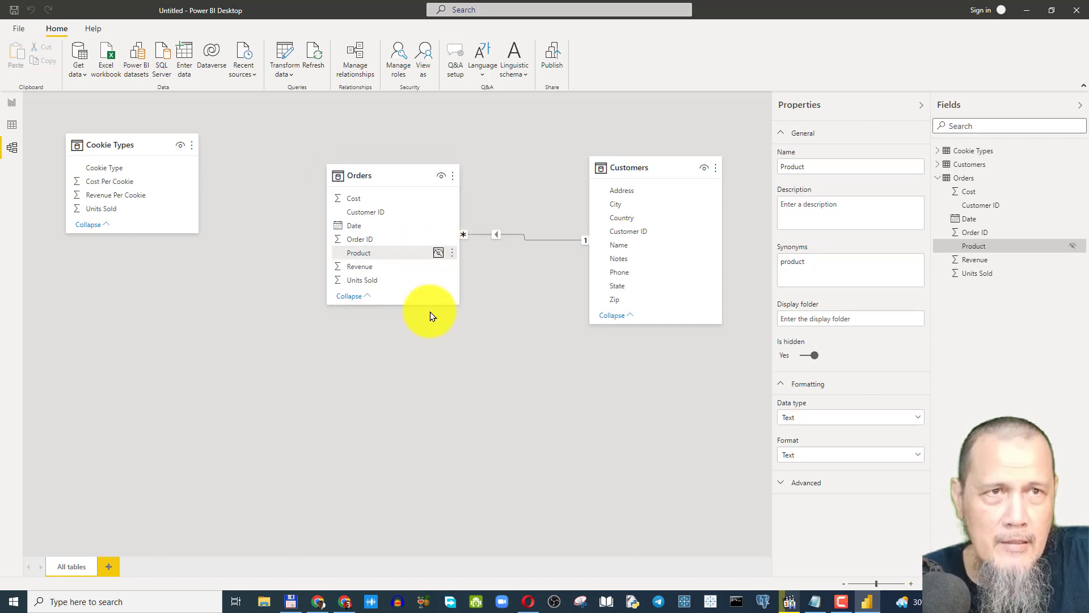
click(438, 253)
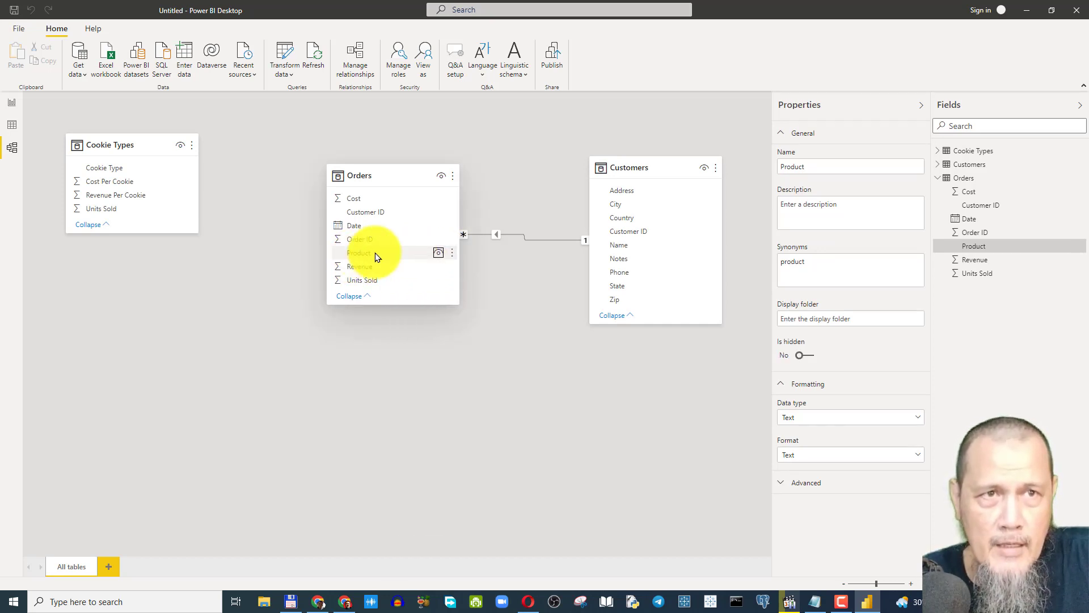
click(12, 124)
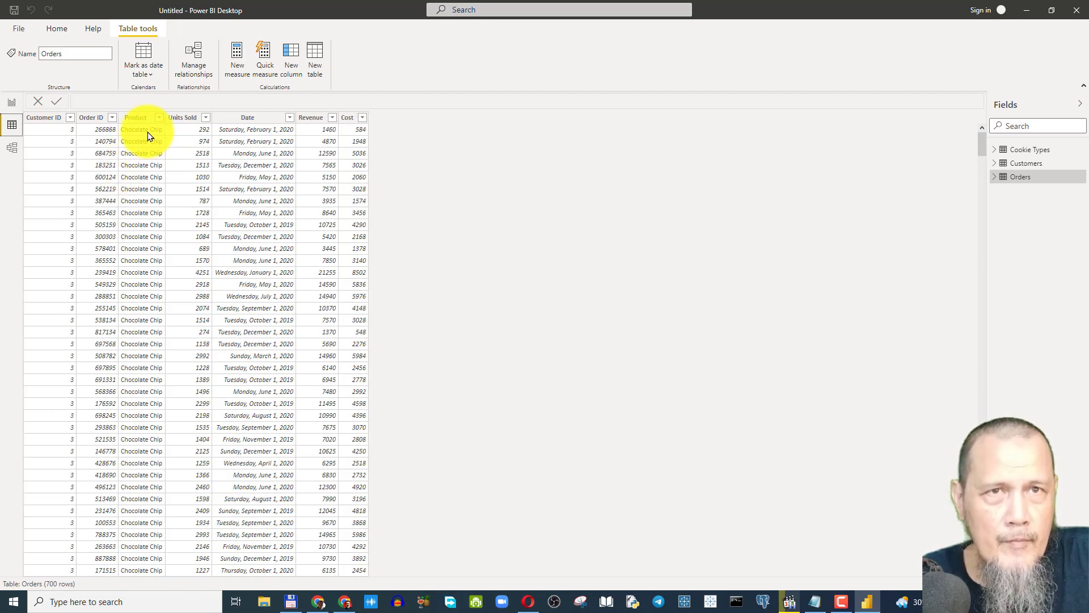
click(12, 148)
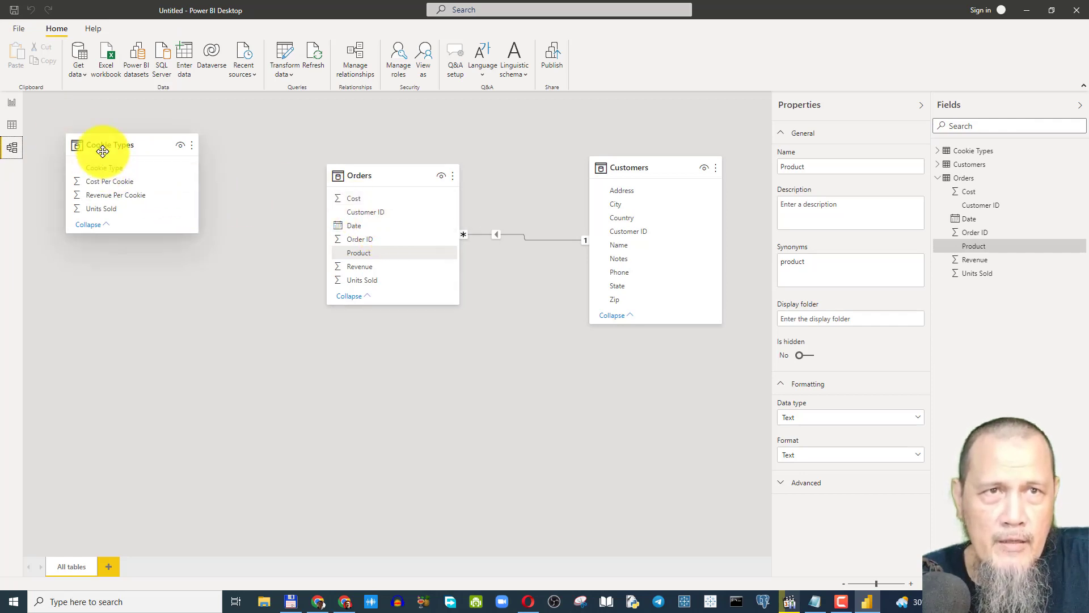
click(12, 125)
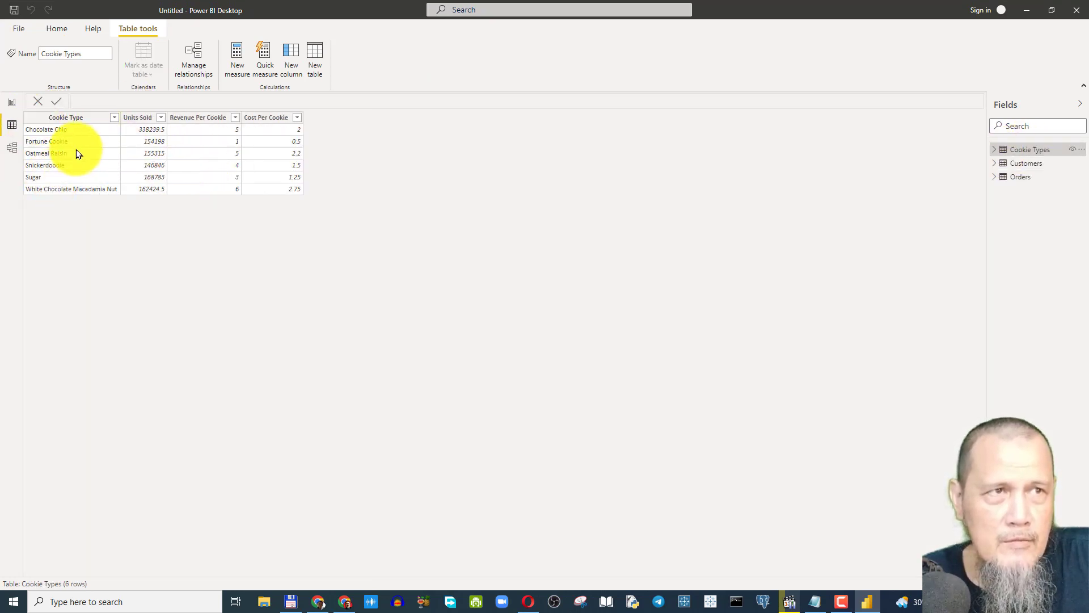
click(12, 147)
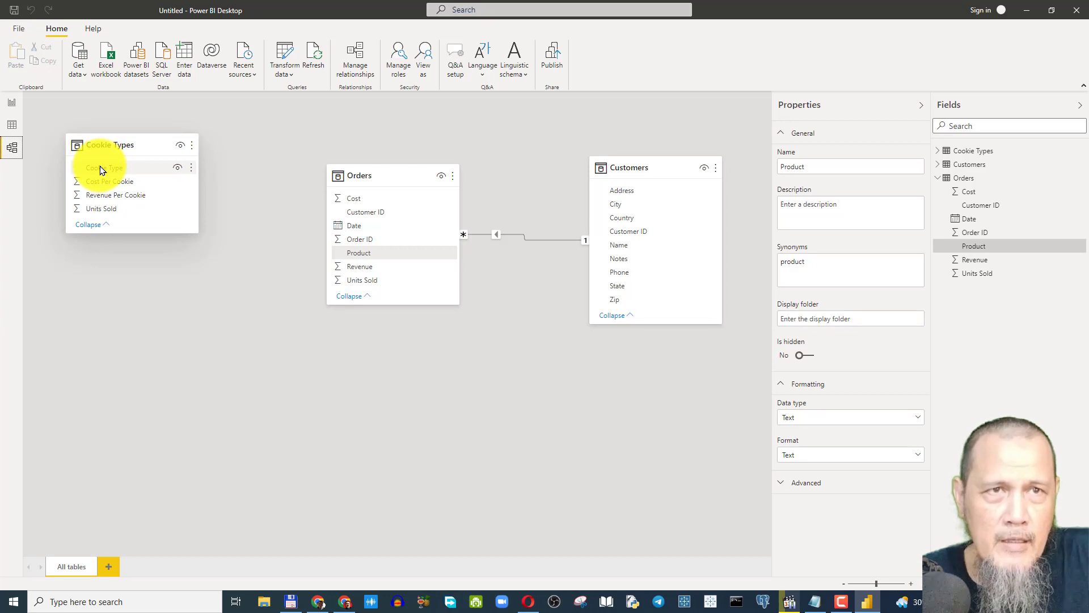
drag(101, 170, 374, 256)
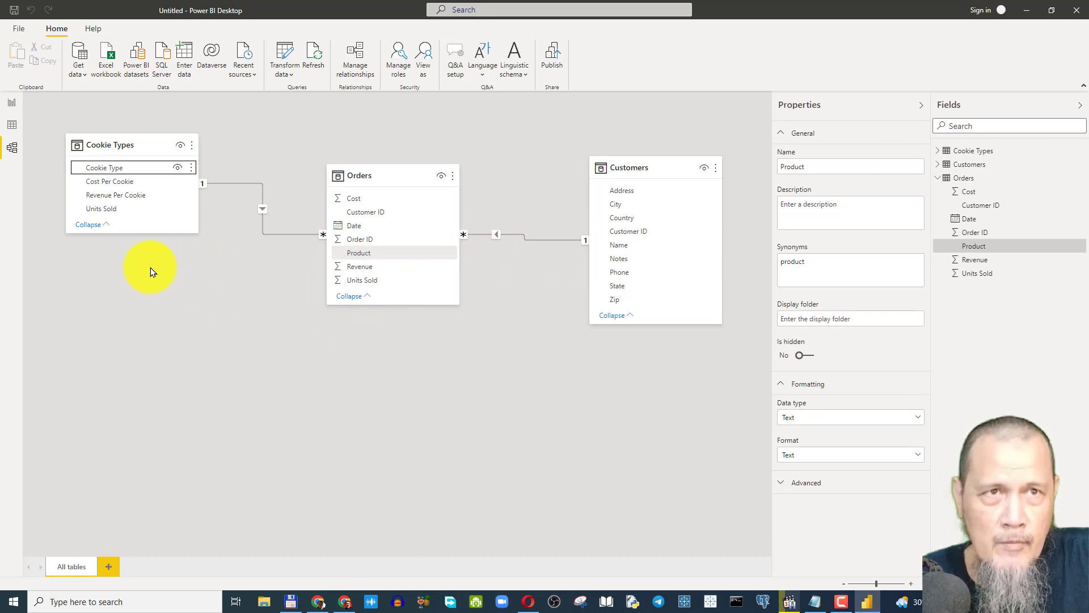
Step: Review the Cookie Types, Customers and Orders tables in the data view, examining the Units Sold column of Orders
click(12, 125)
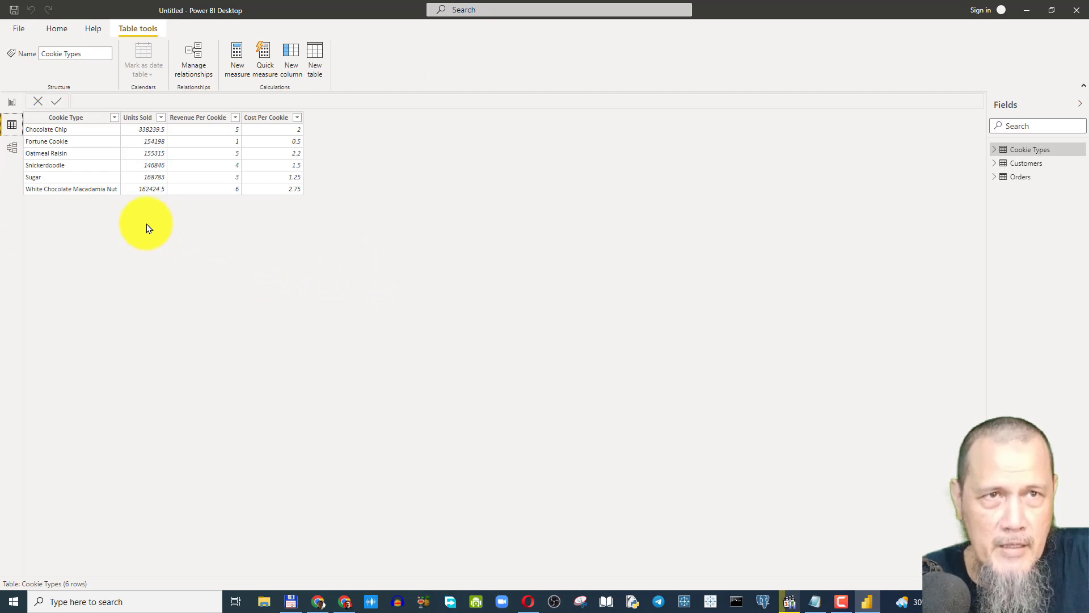
mouse_move(848, 607)
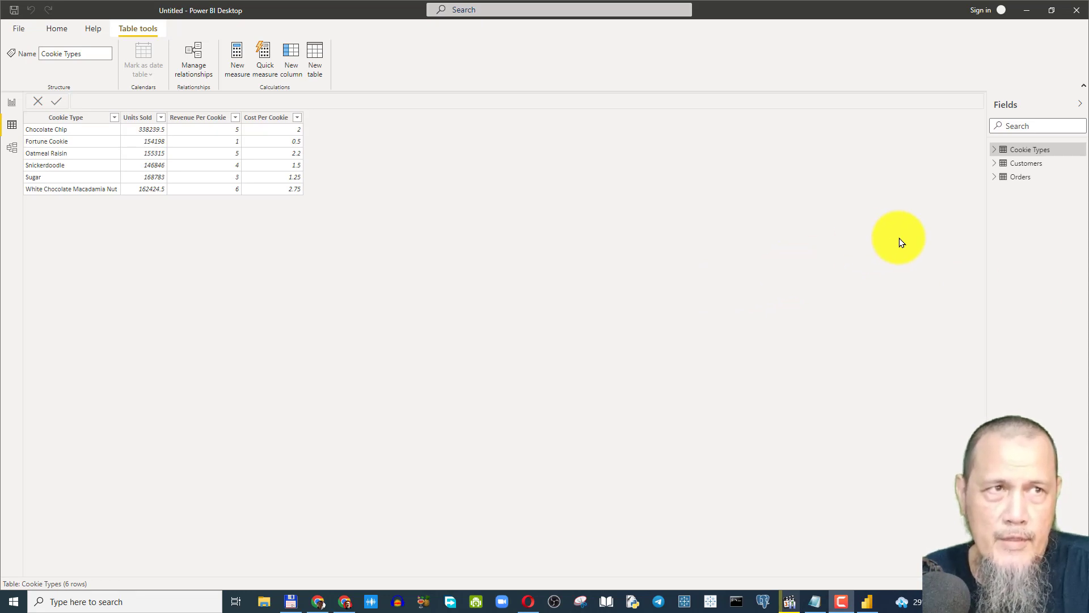
click(1021, 164)
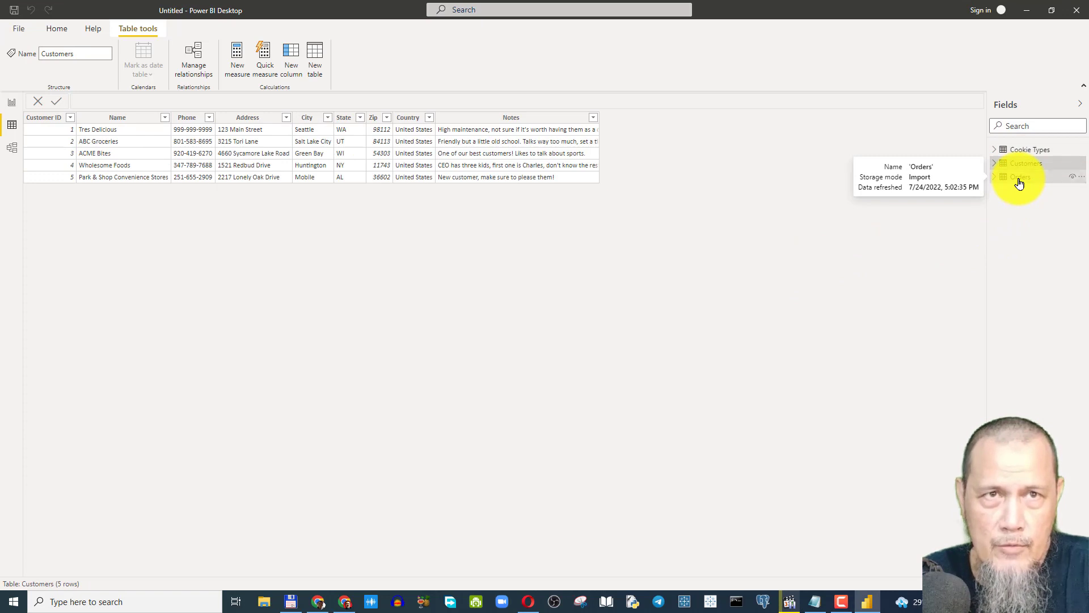
click(1020, 181)
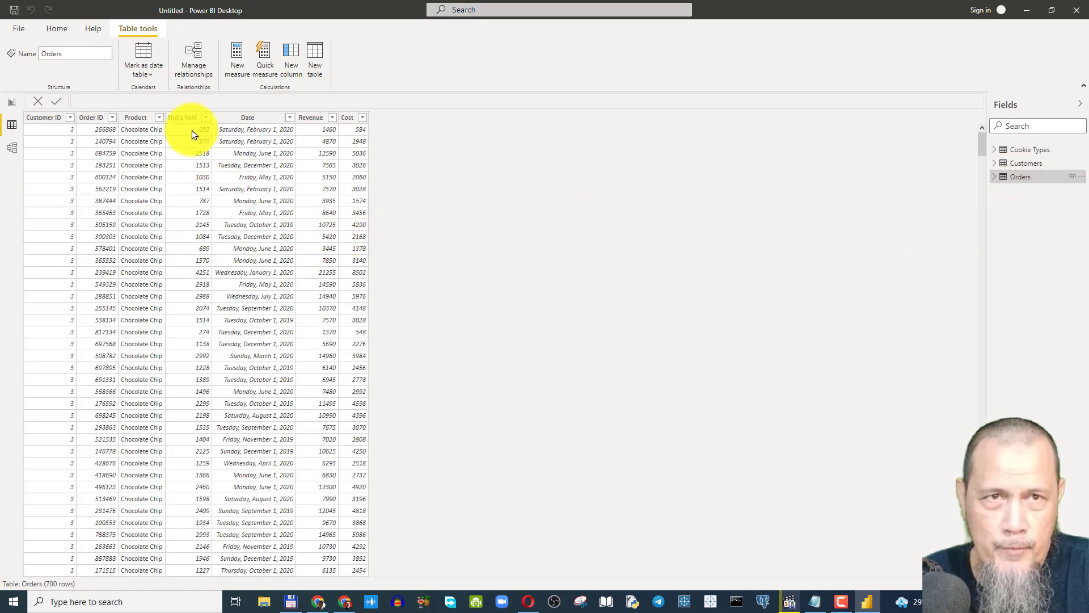
click(179, 266)
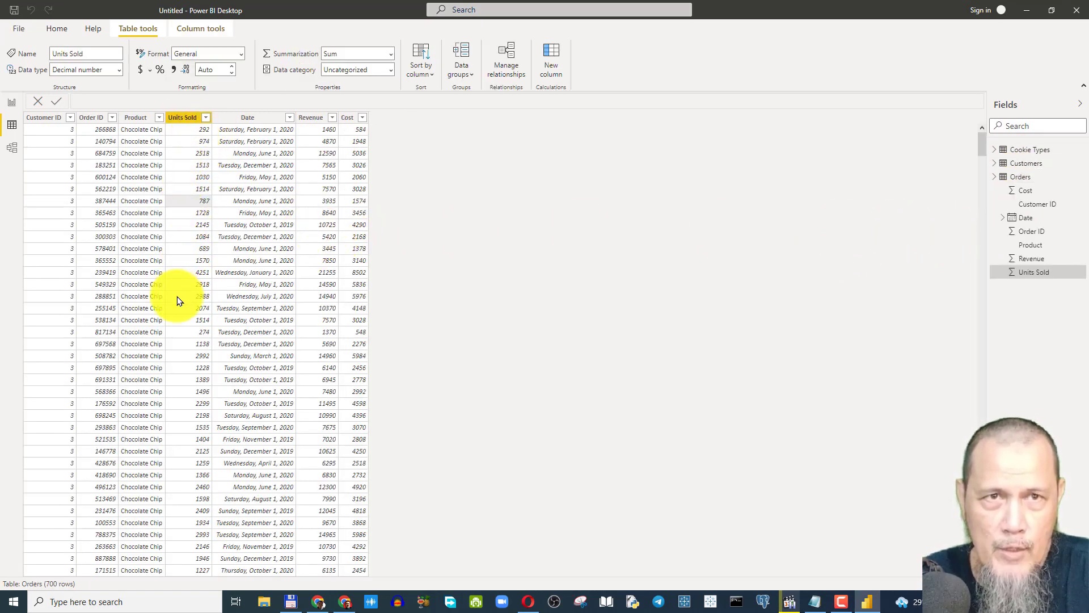
scroll(177, 300, down, 6)
scroll(176, 299, down, 20)
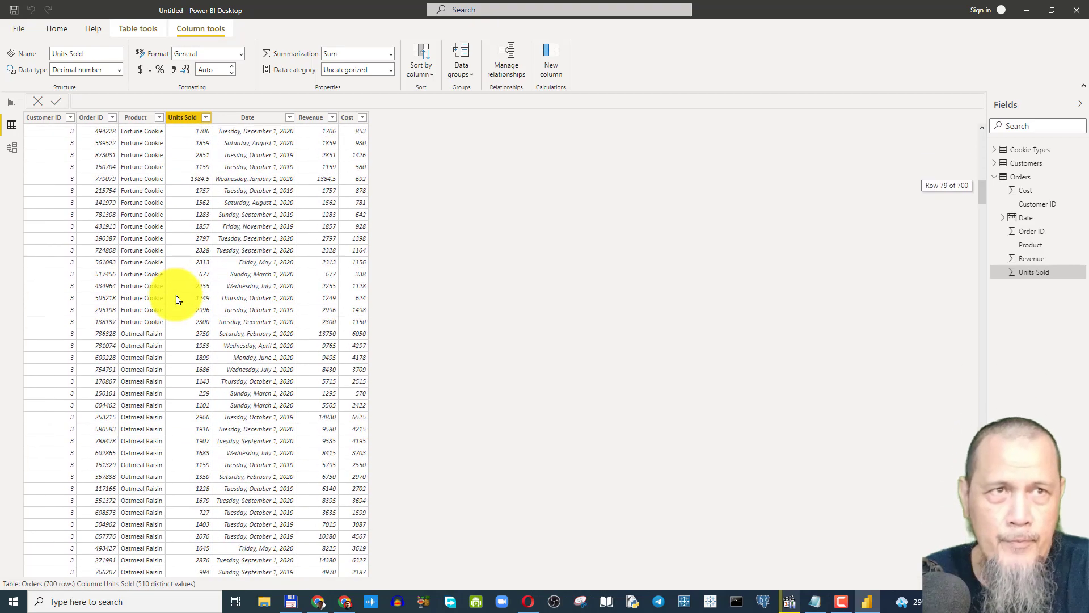
scroll(177, 300, up, 20)
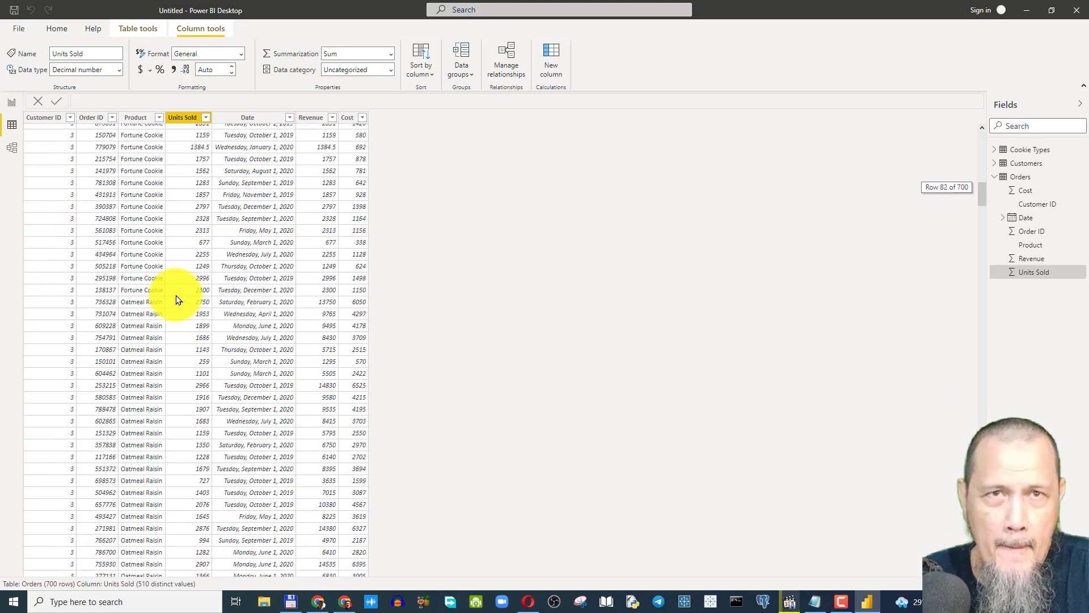
scroll(177, 299, up, 11)
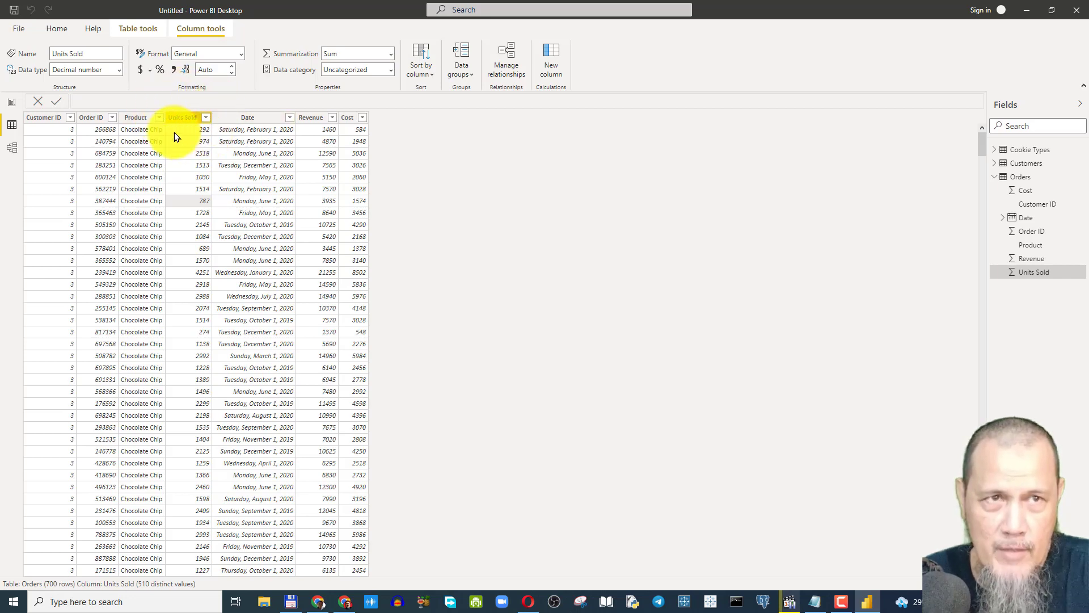
Step: Return to the report view and add a new measure named "Total cookies unit" to the Orders table
click(12, 107)
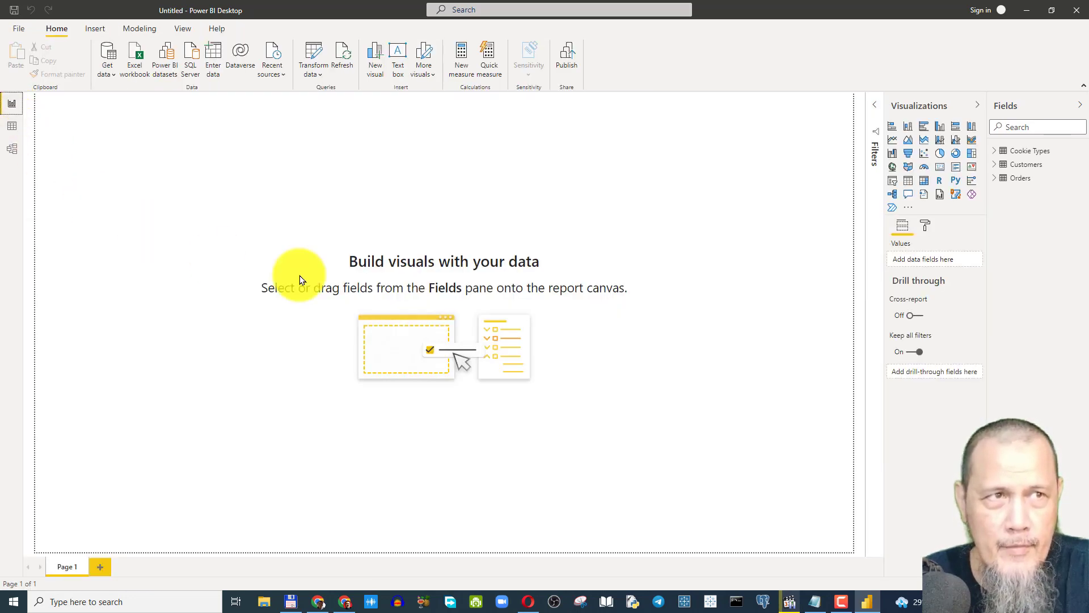
click(1027, 182)
right_click(1032, 182)
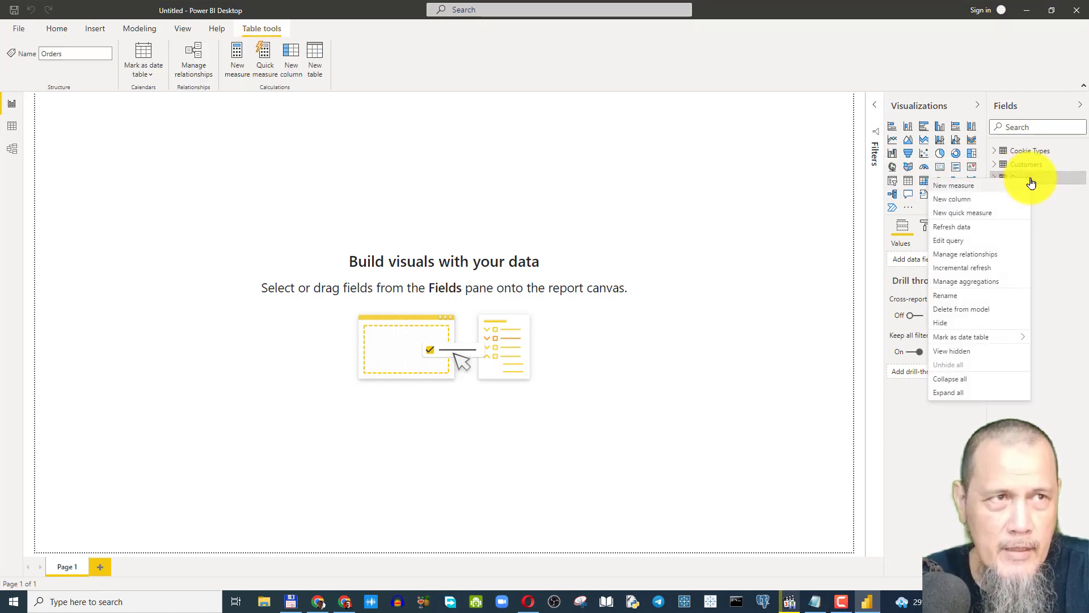
click(995, 189)
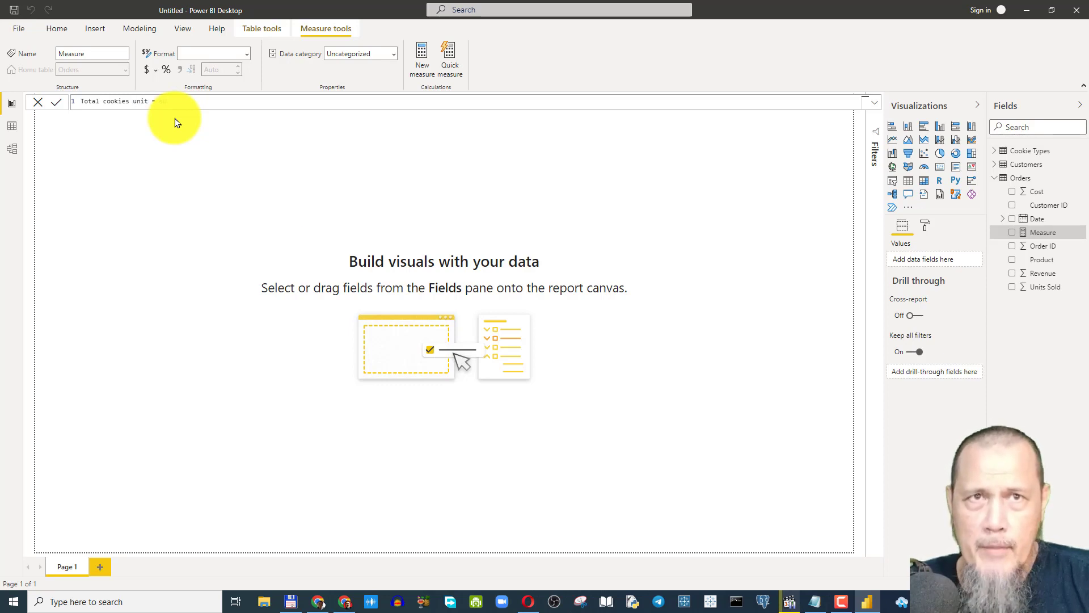
Step: Define the Total cookies unit measure as the sum of the Units Sold column in the Orders table
text(m)
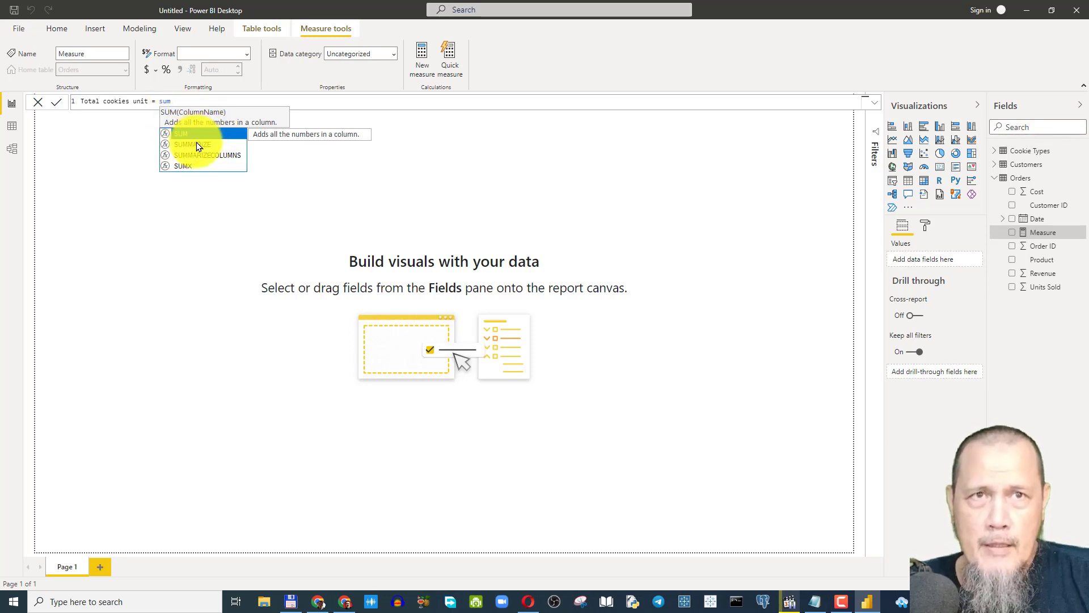
key(Down)
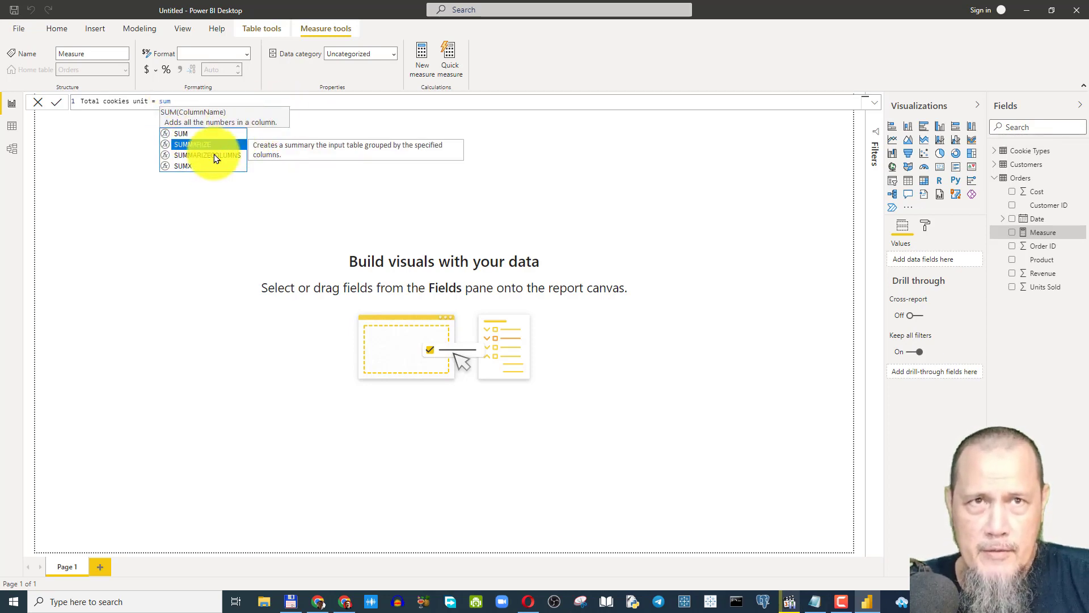
key(Down)
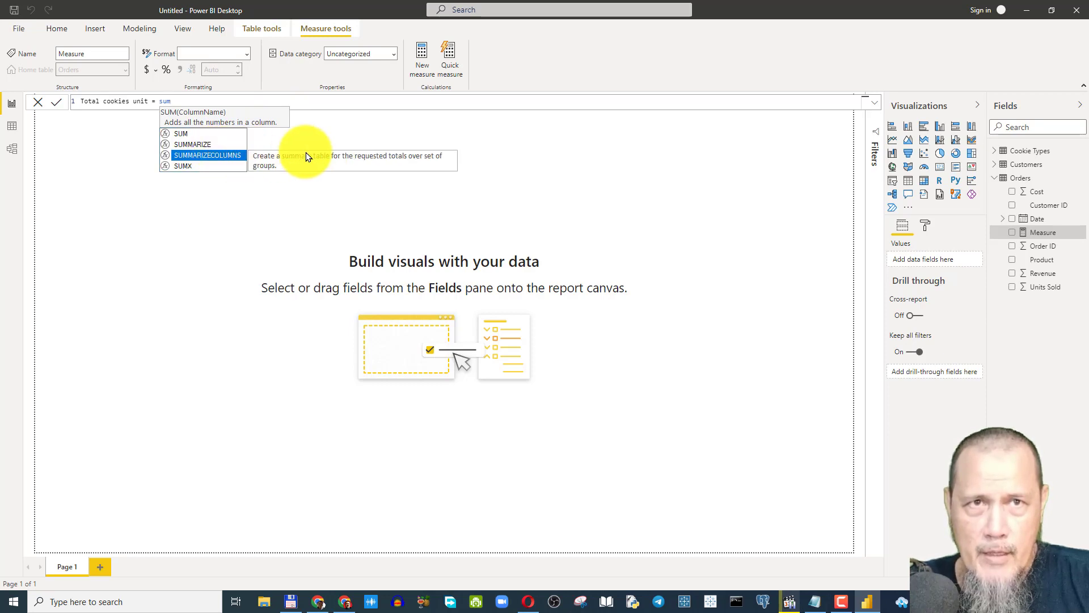
key(Down)
key(Down)
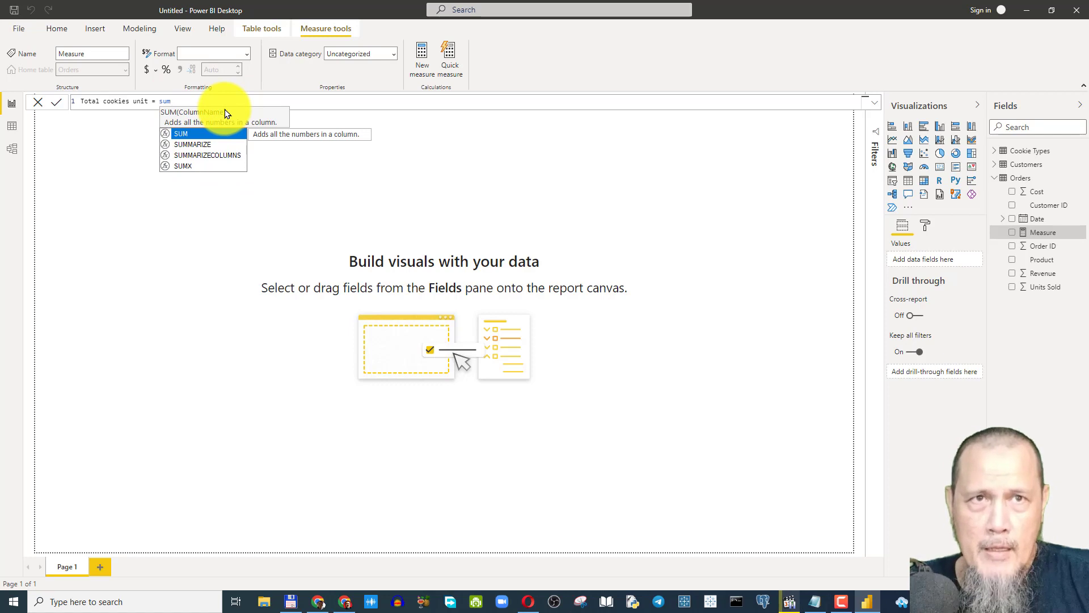
text(()
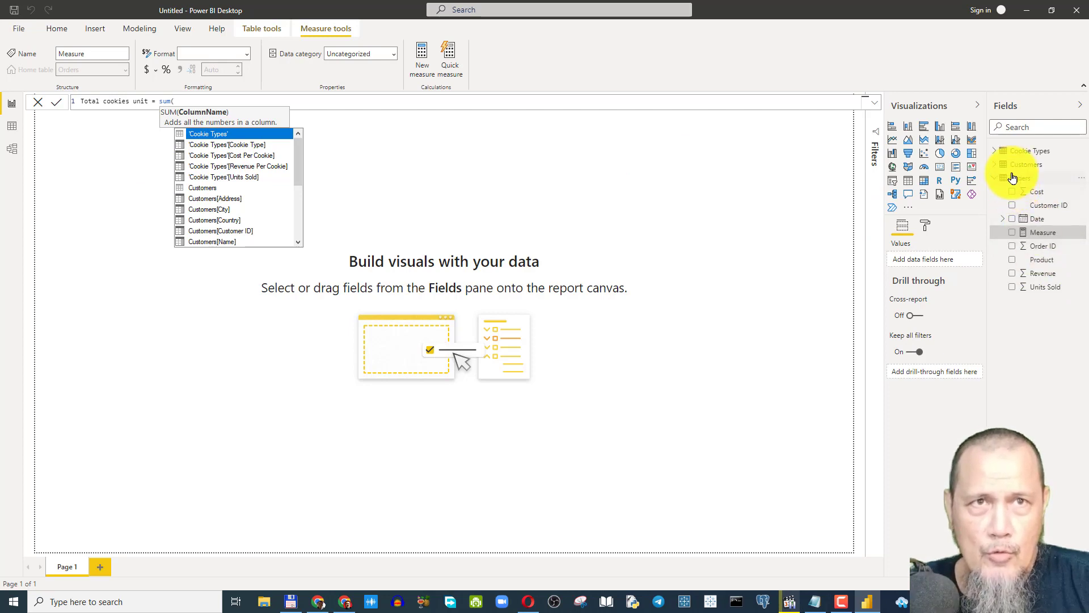
drag(298, 164, 304, 228)
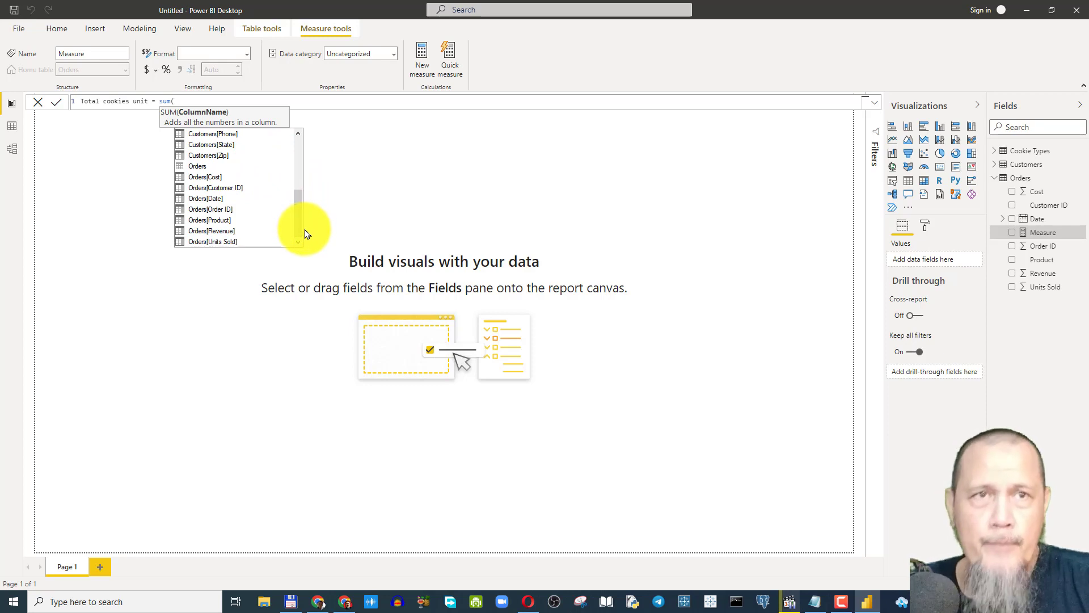
double_click(231, 241)
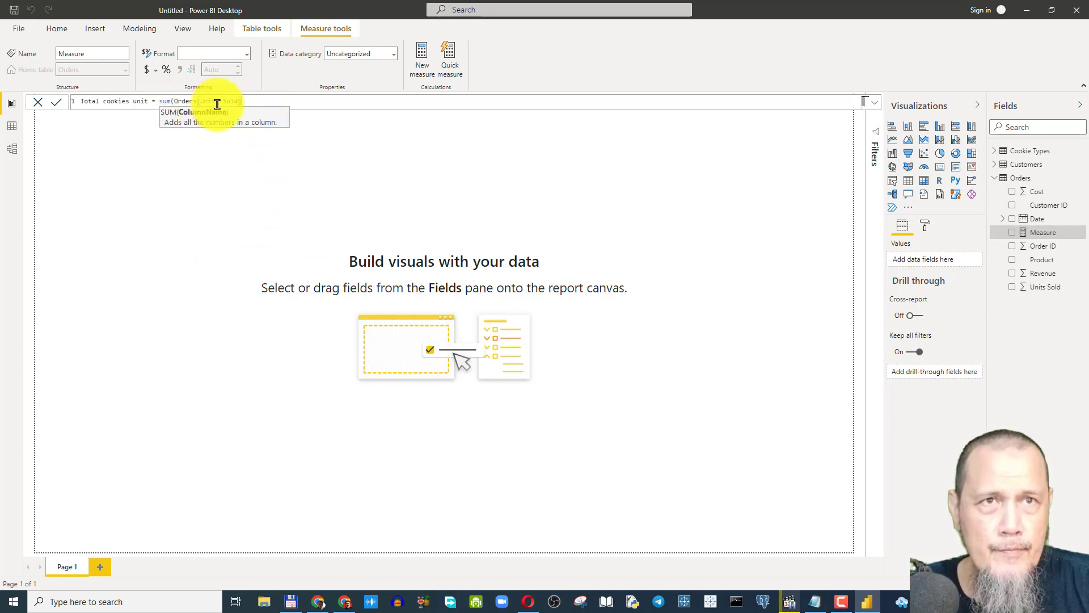
text())
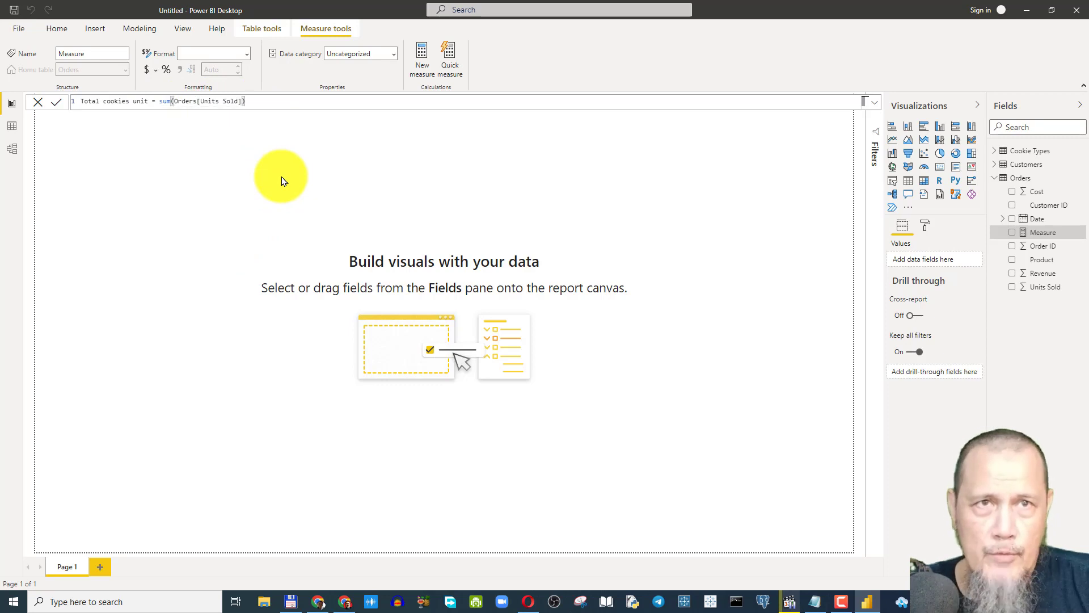
key(Return)
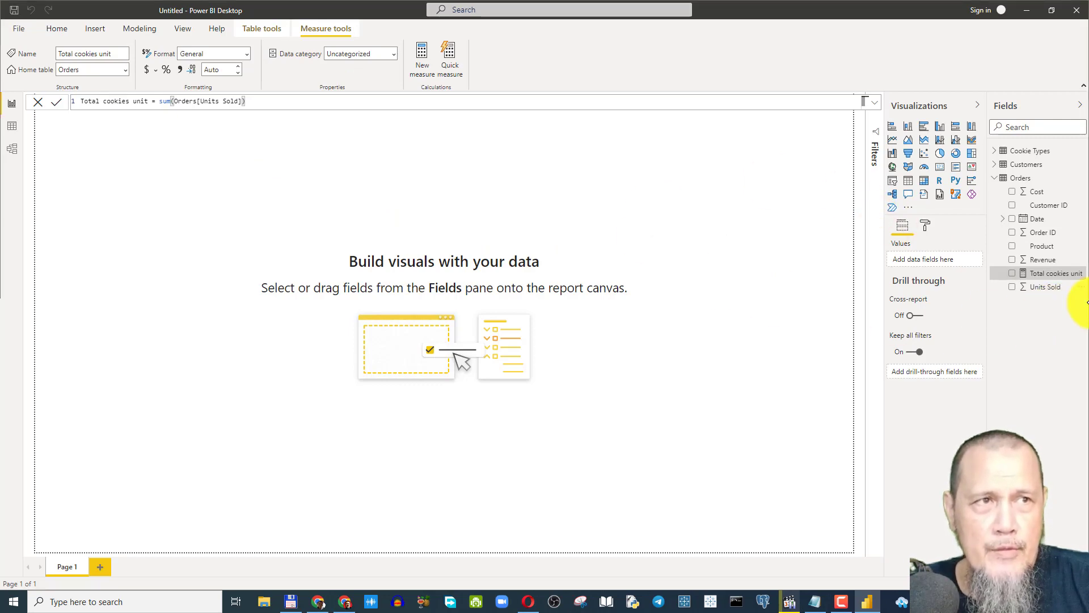
Step: Create a matrix of Total cookies unit by customer Name, and resize it so both columns fit
click(1012, 274)
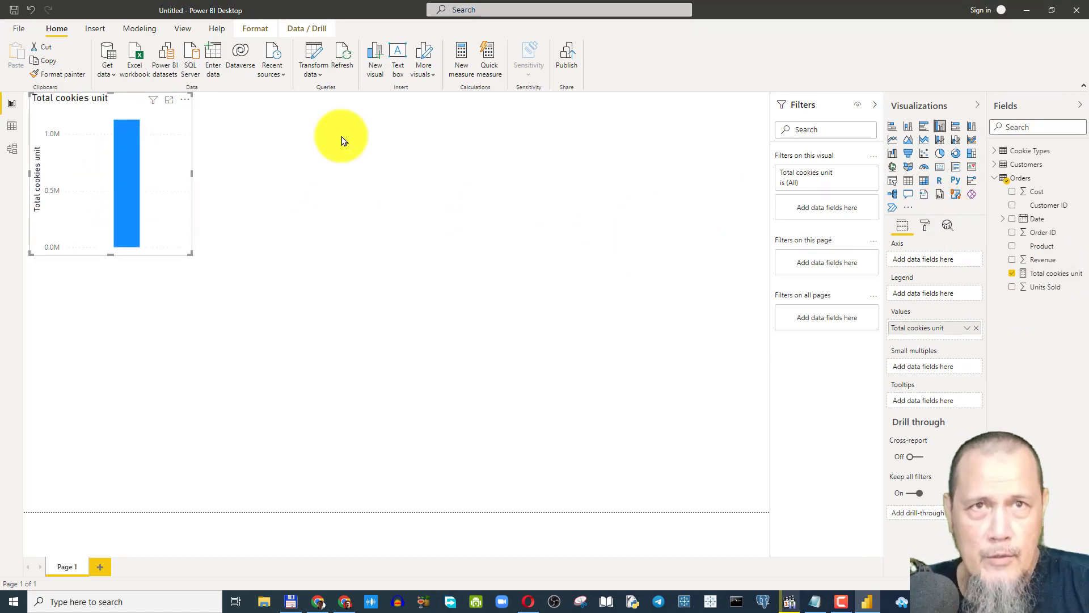
click(927, 184)
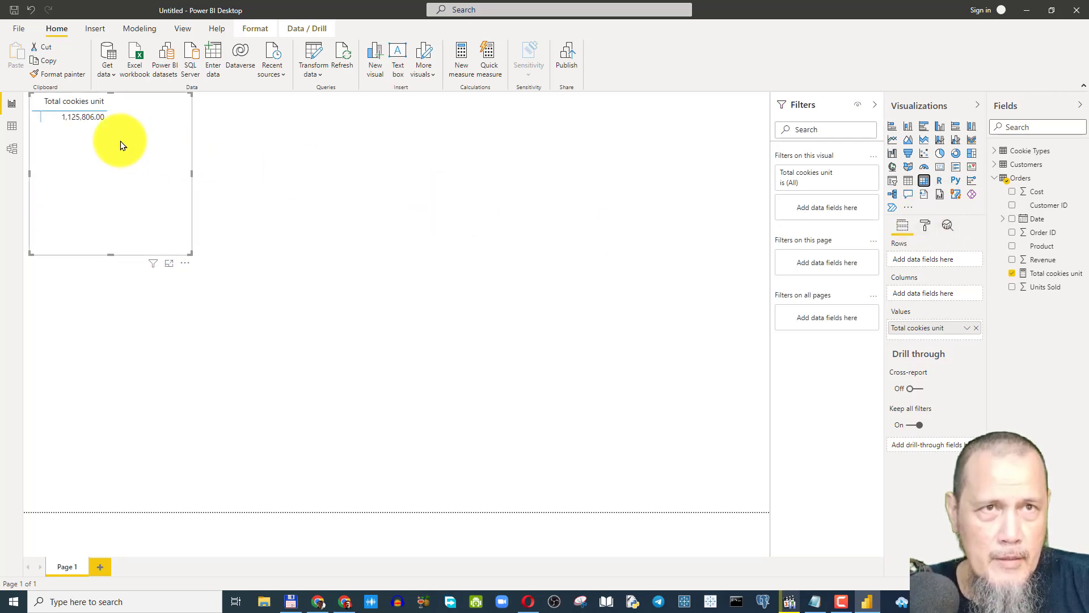
click(999, 164)
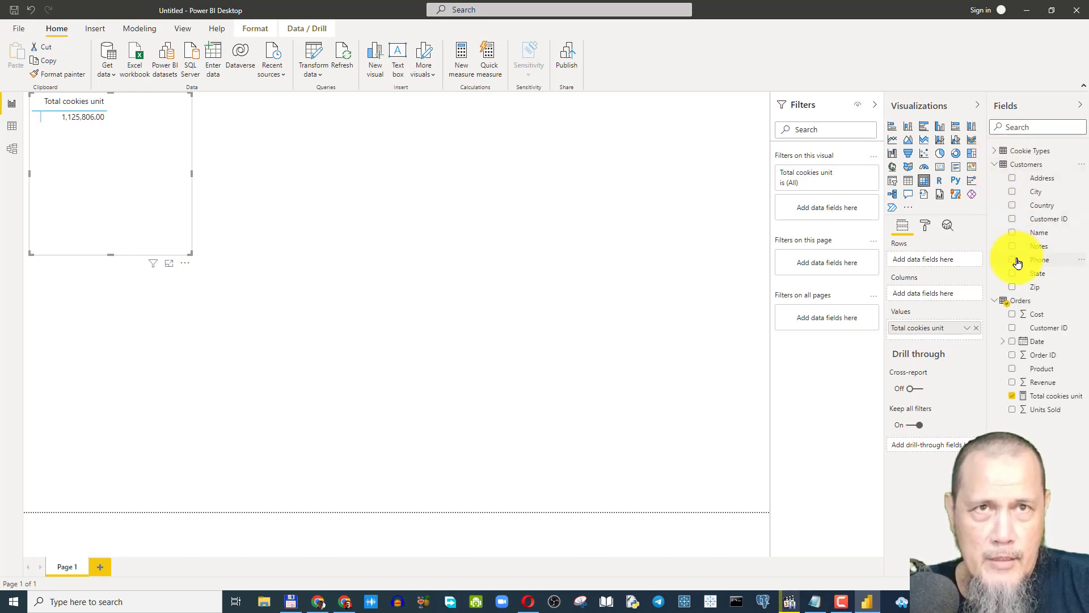
click(1012, 234)
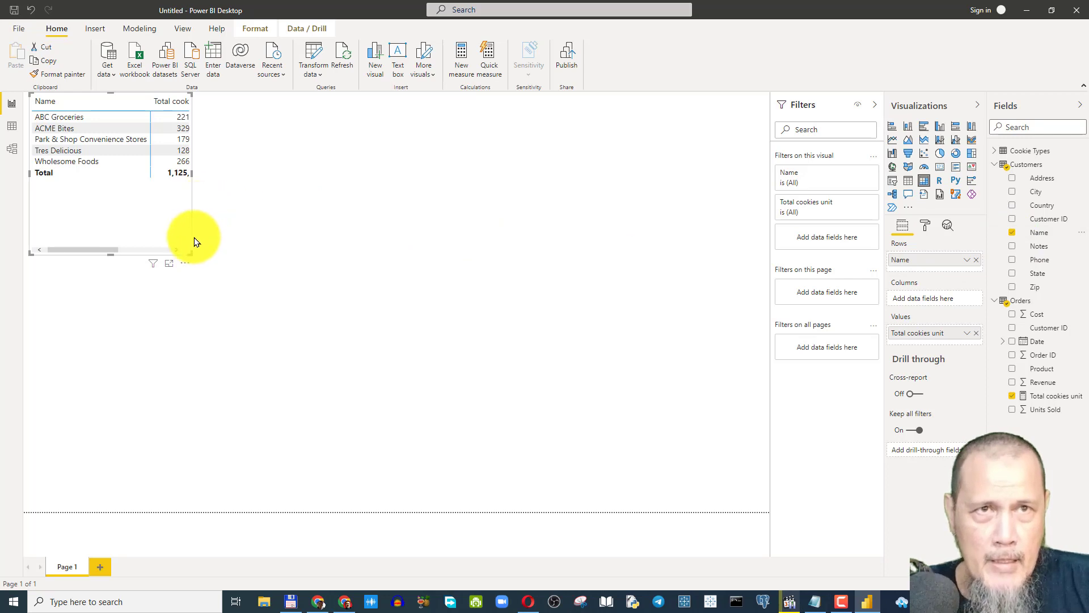
drag(191, 253, 227, 203)
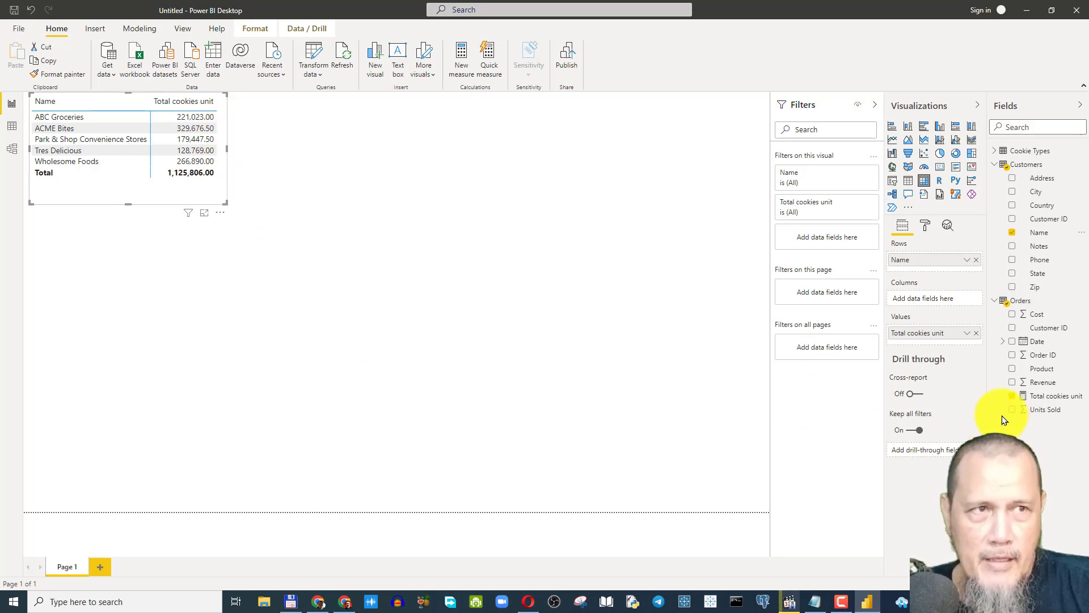
Step: Format the Total cookies unit measure as a decimal number with thousands separator and 0 decimal places, and rename it "Total cookies unit Sold"
click(1052, 397)
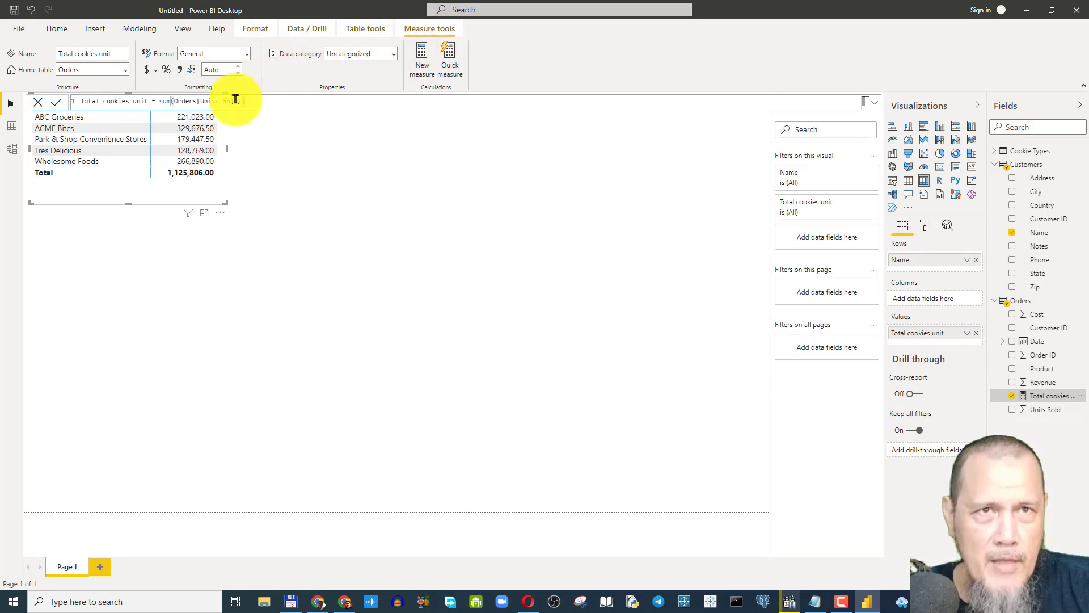
click(237, 67)
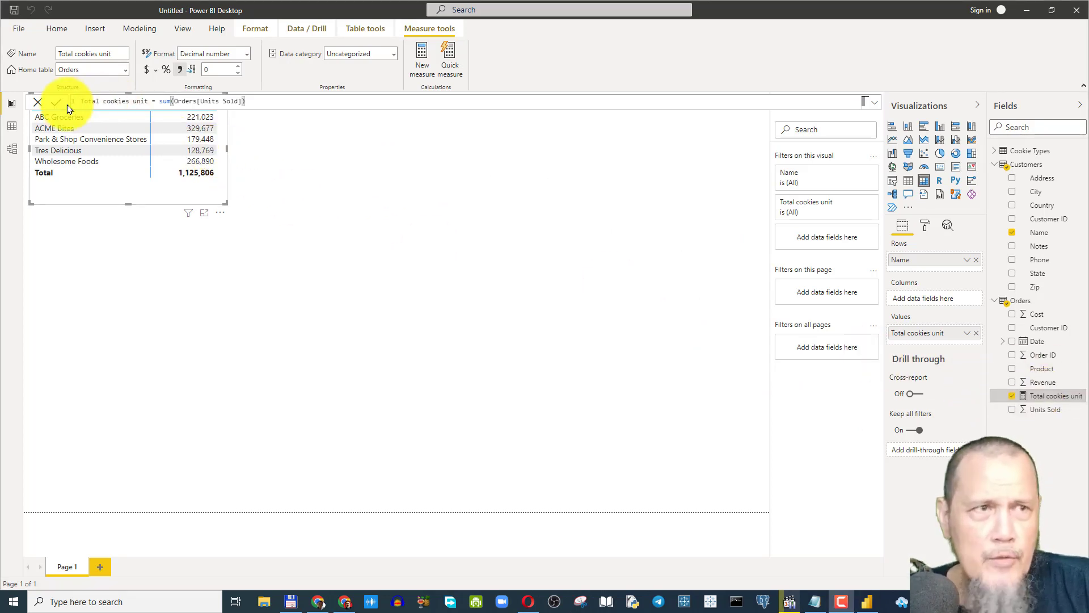
click(146, 99)
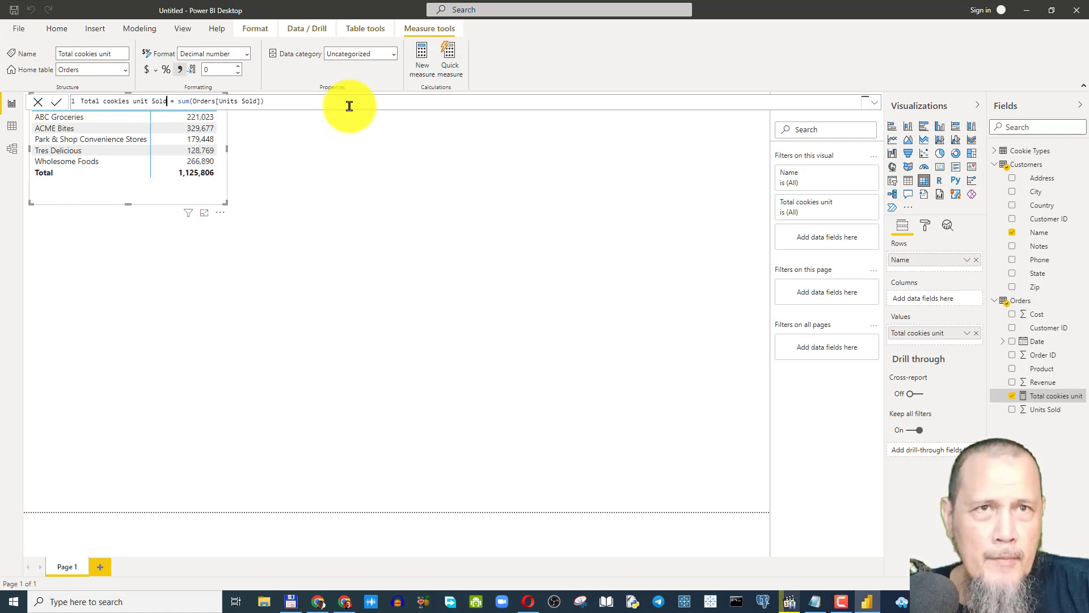
click(56, 104)
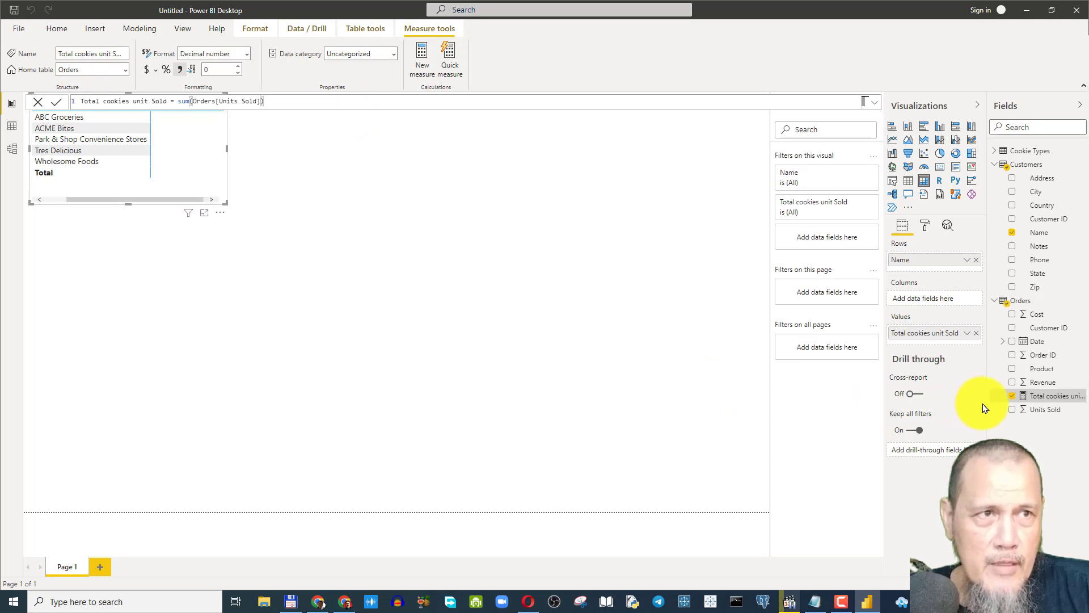
drag(985, 401, 962, 400)
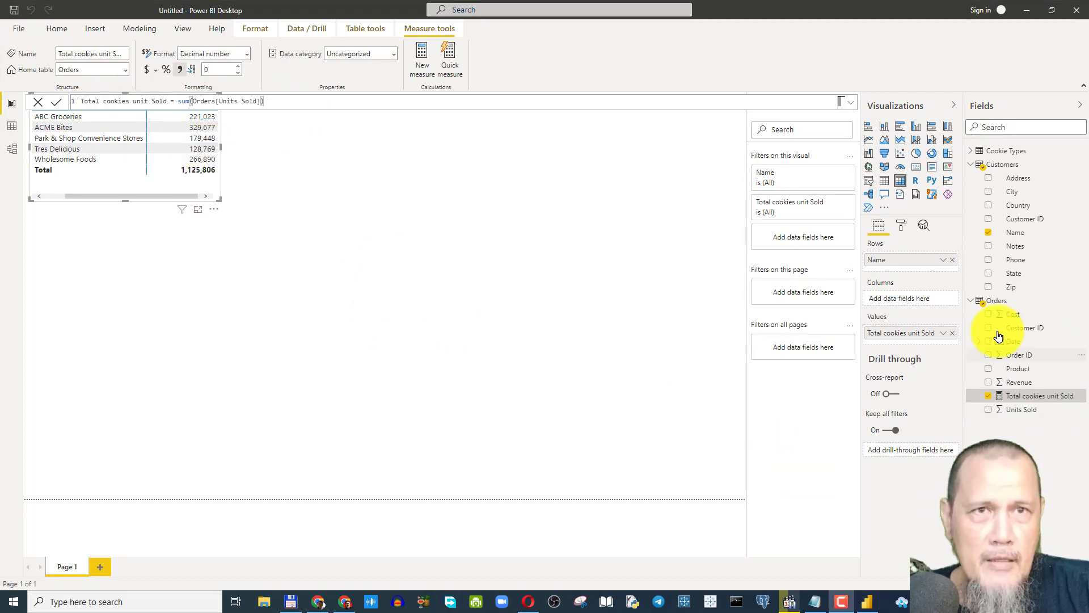
right_click(1017, 400)
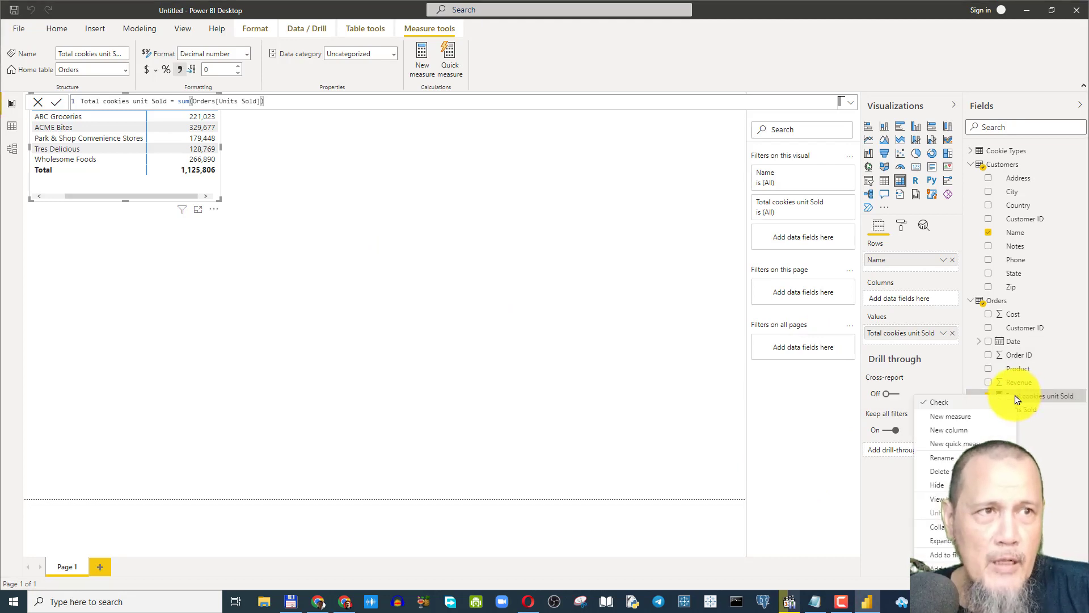
mouse_move(942, 555)
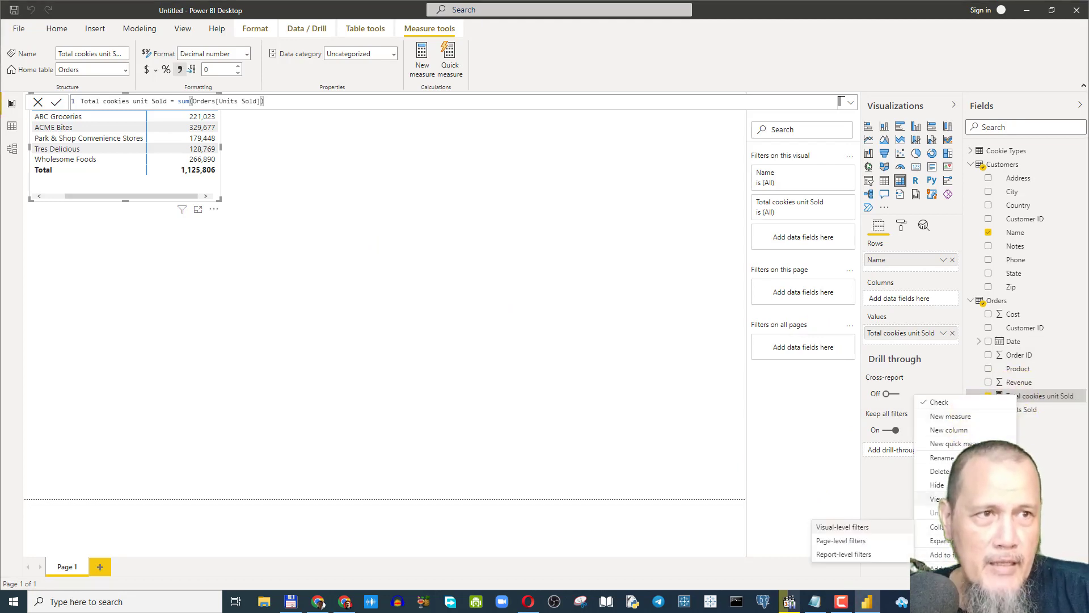
click(1049, 460)
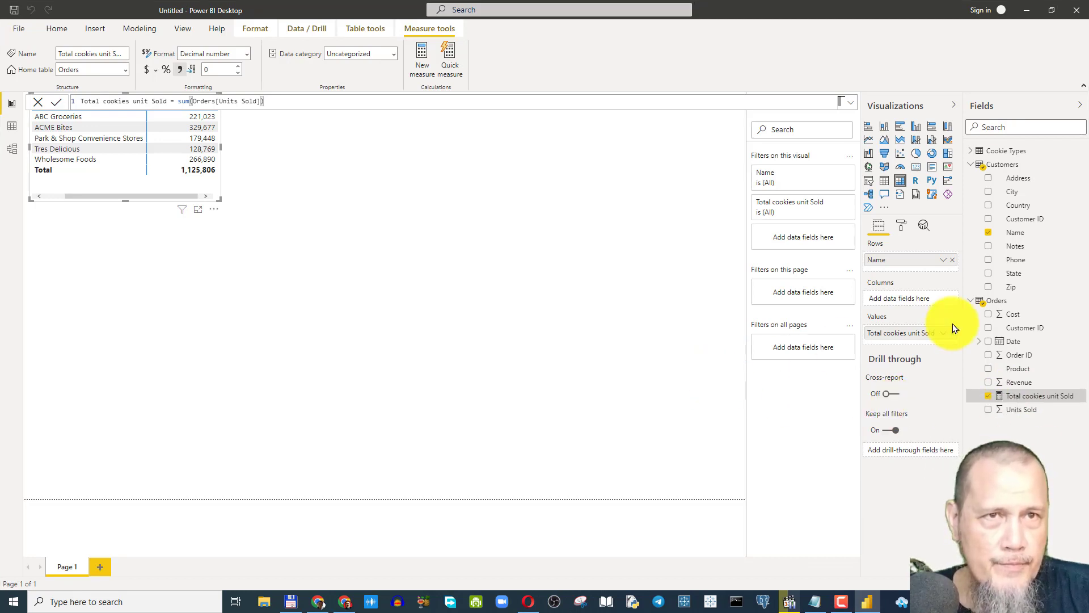
Step: Add a new measure named "Count of orders" to the Orders table
right_click(1005, 302)
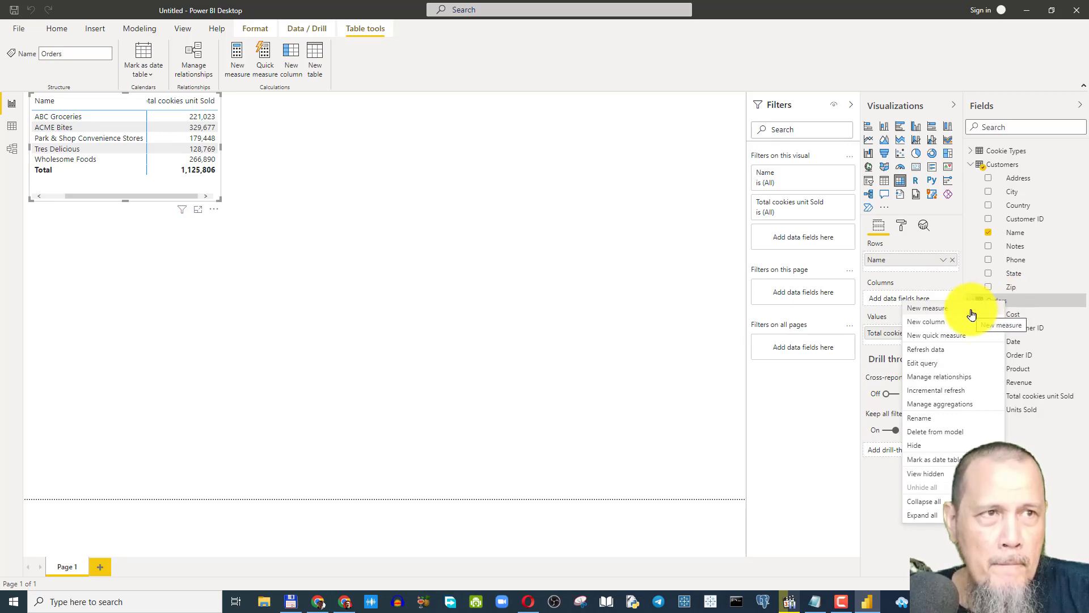
click(972, 314)
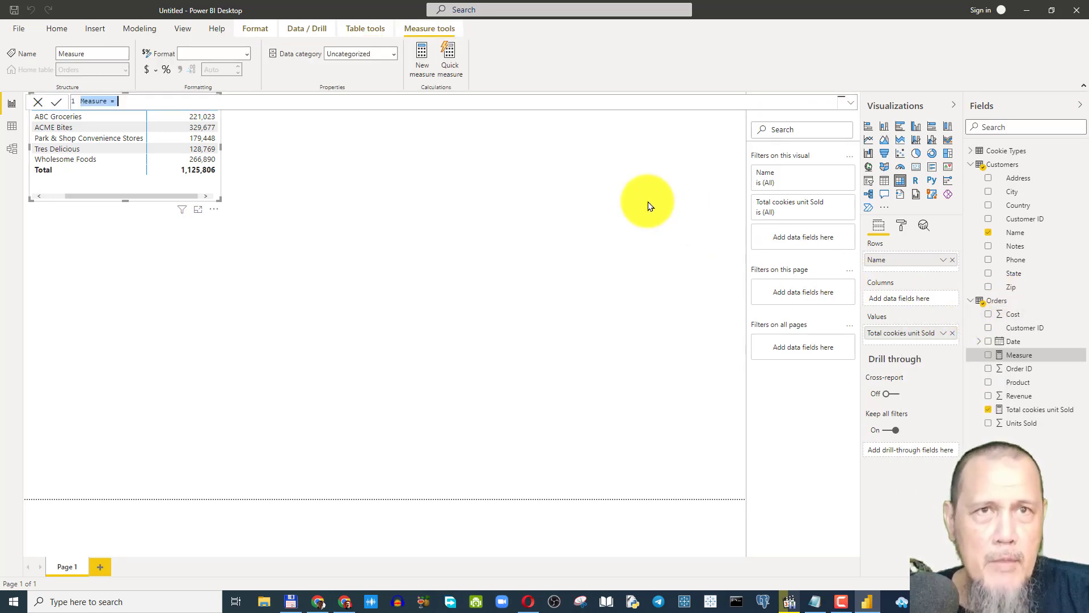
text(Count)
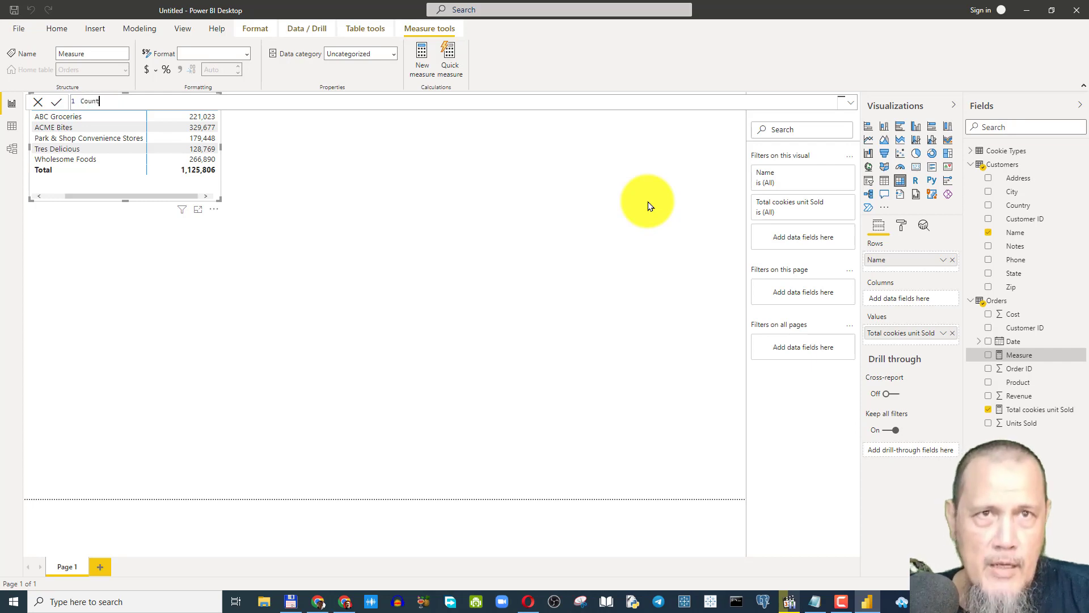
text( of orders =)
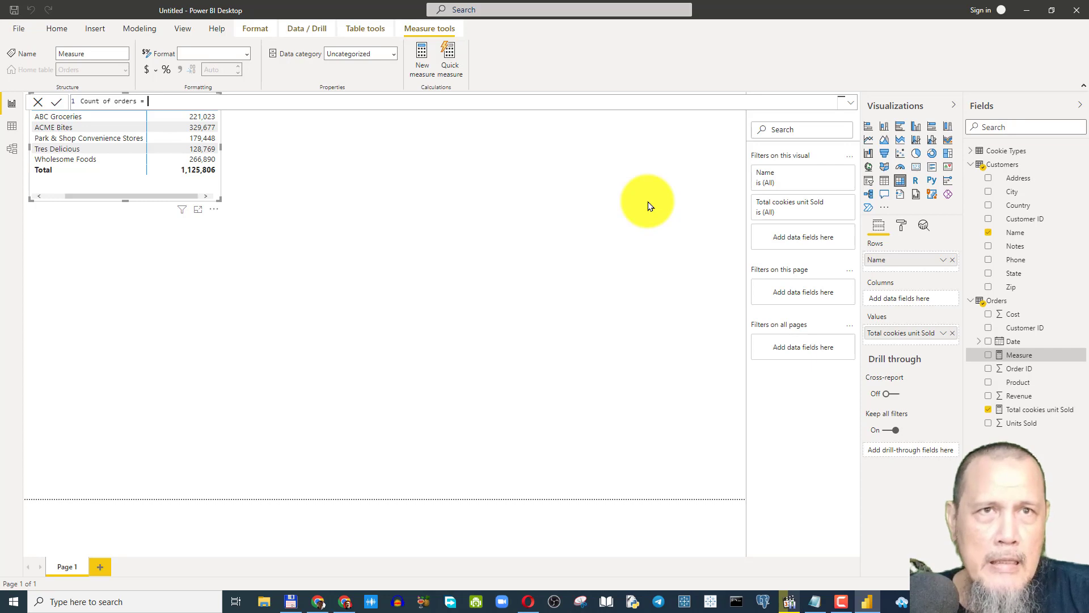
Step: Define the Count of orders measure as COUNTROWS(Orders) and deselect the matrix on the report page
text( cou)
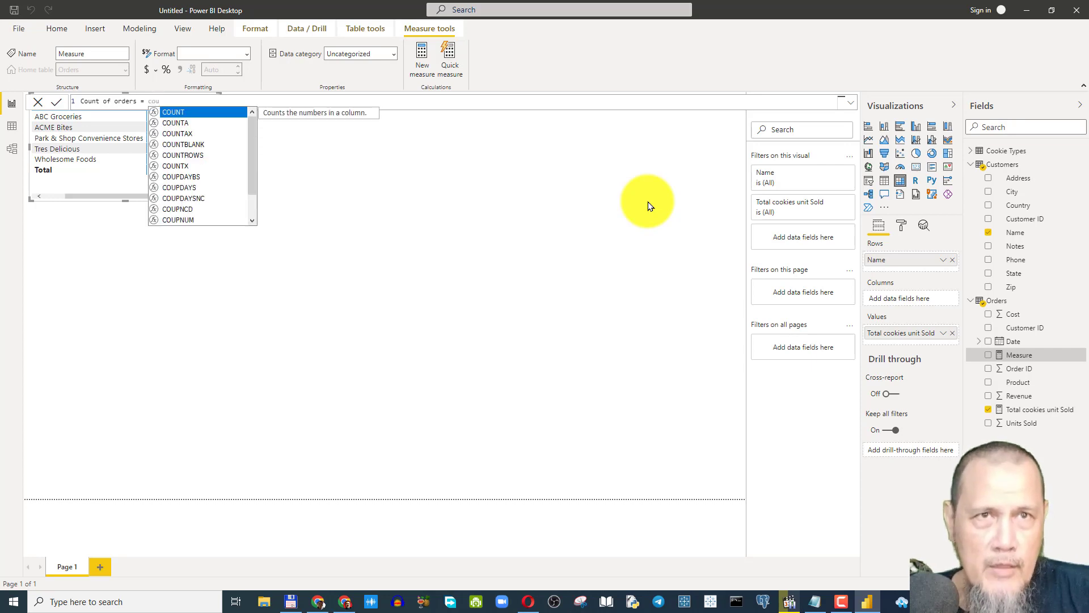
click(188, 155)
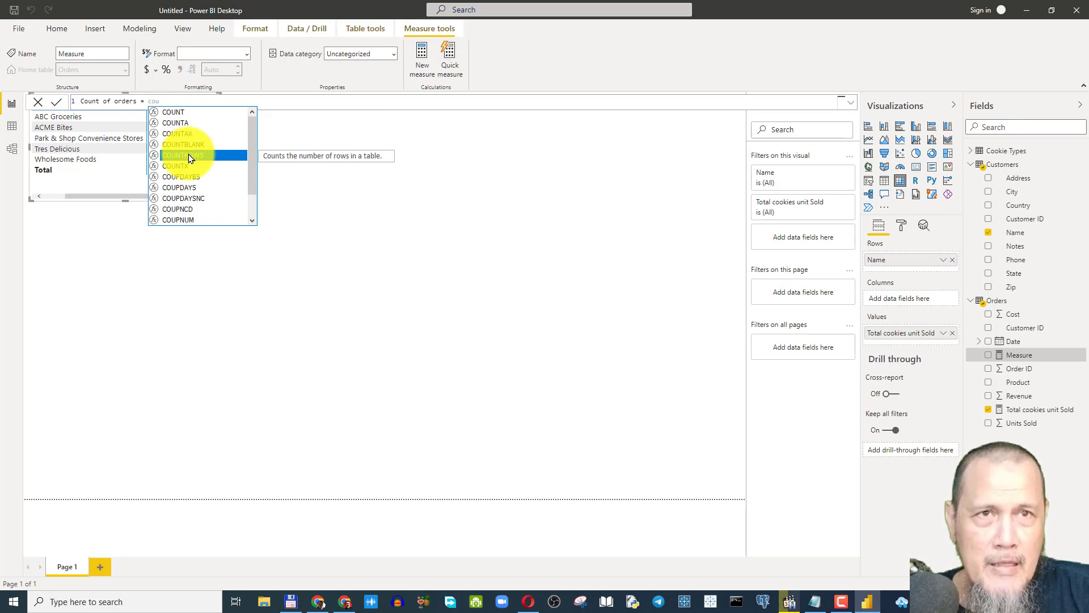
click(173, 112)
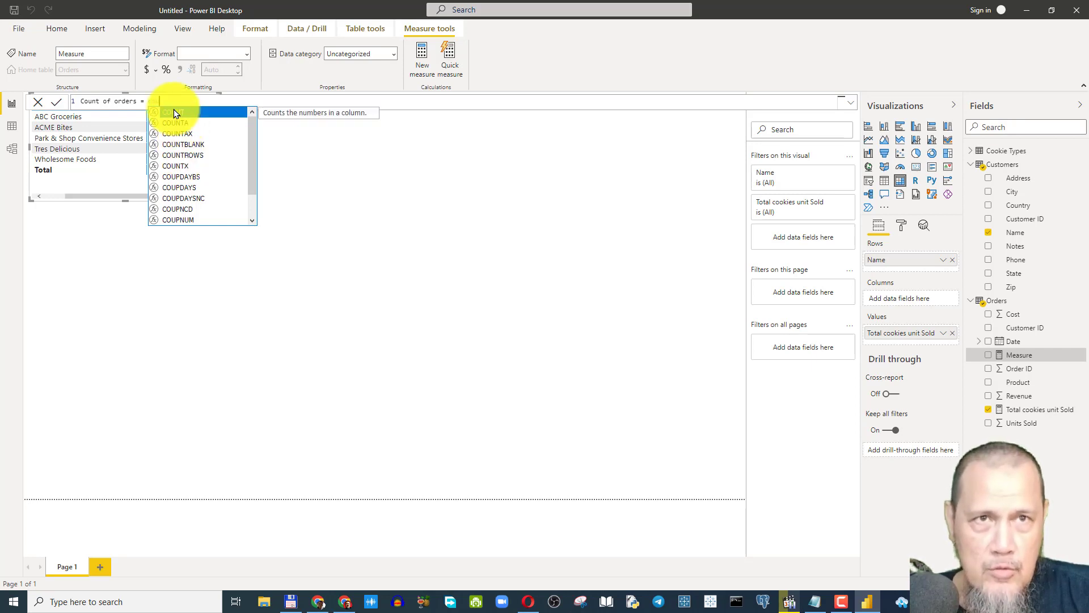
click(193, 153)
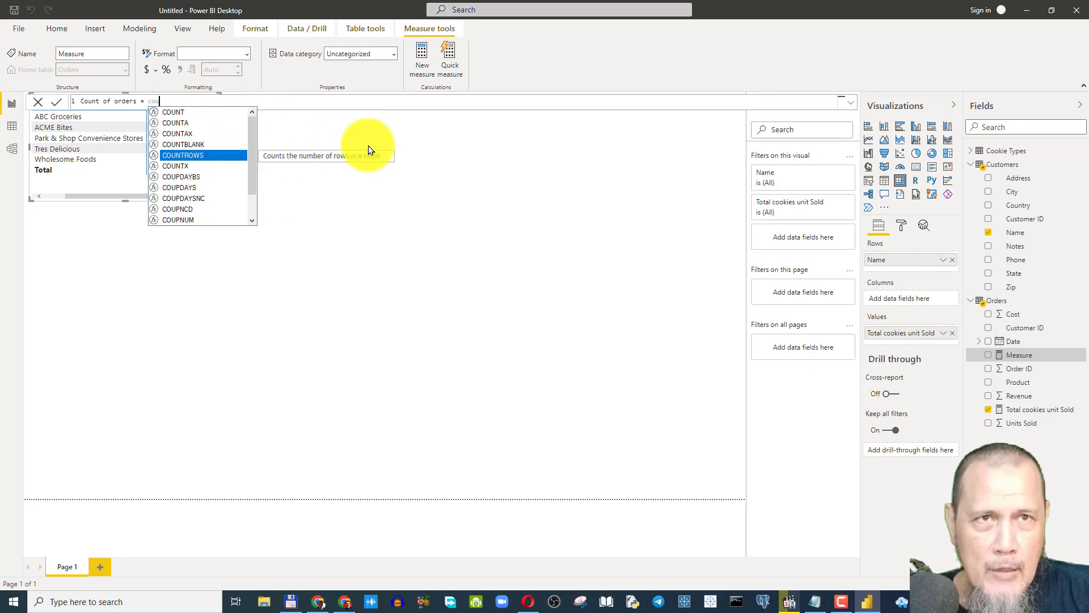
double_click(187, 154)
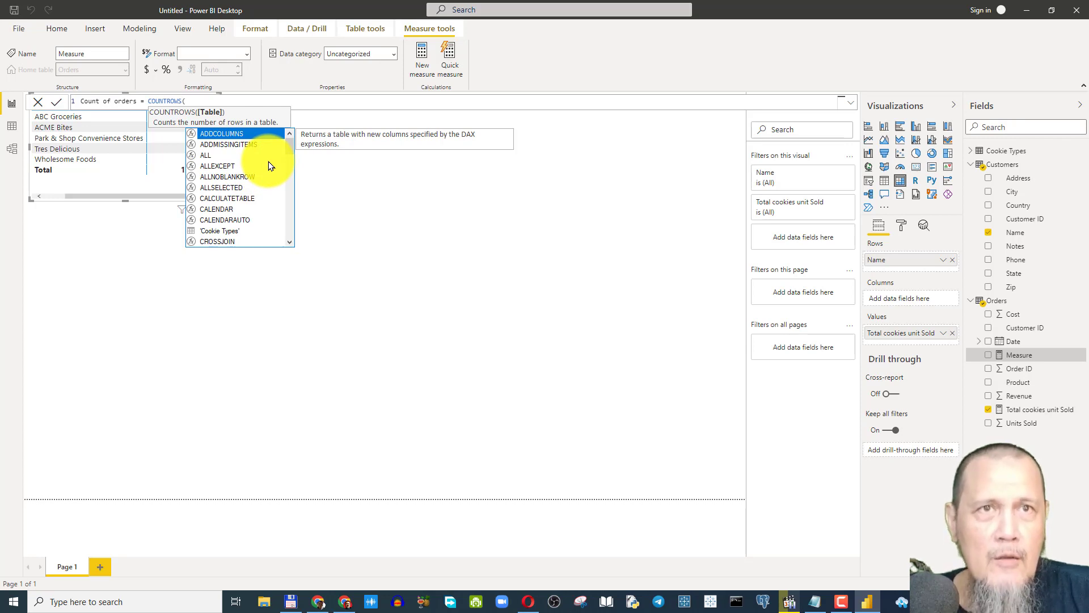
text(or)
double_click(209, 134)
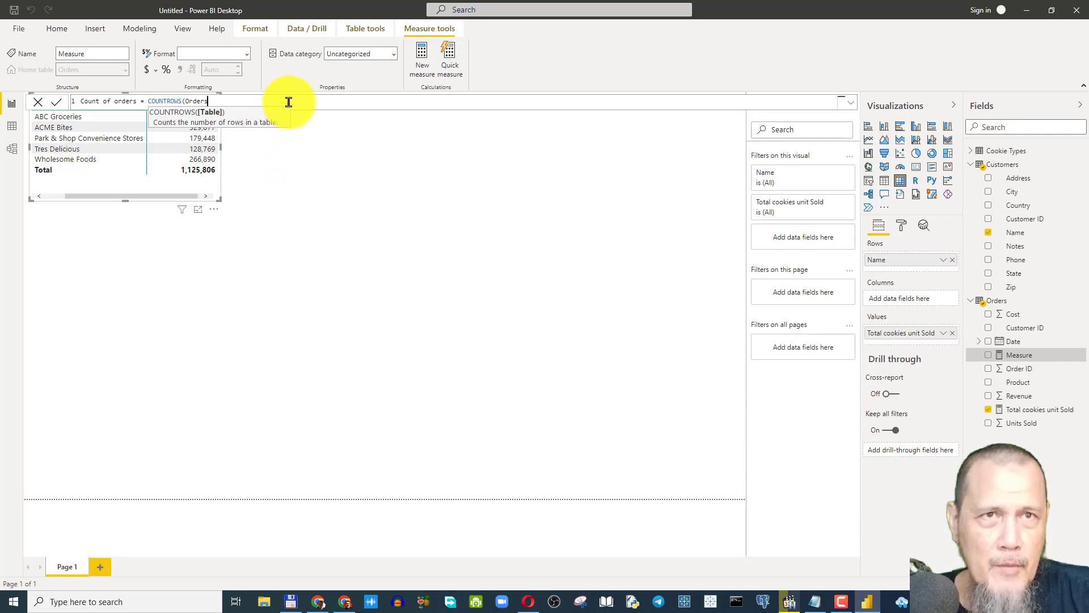
text())
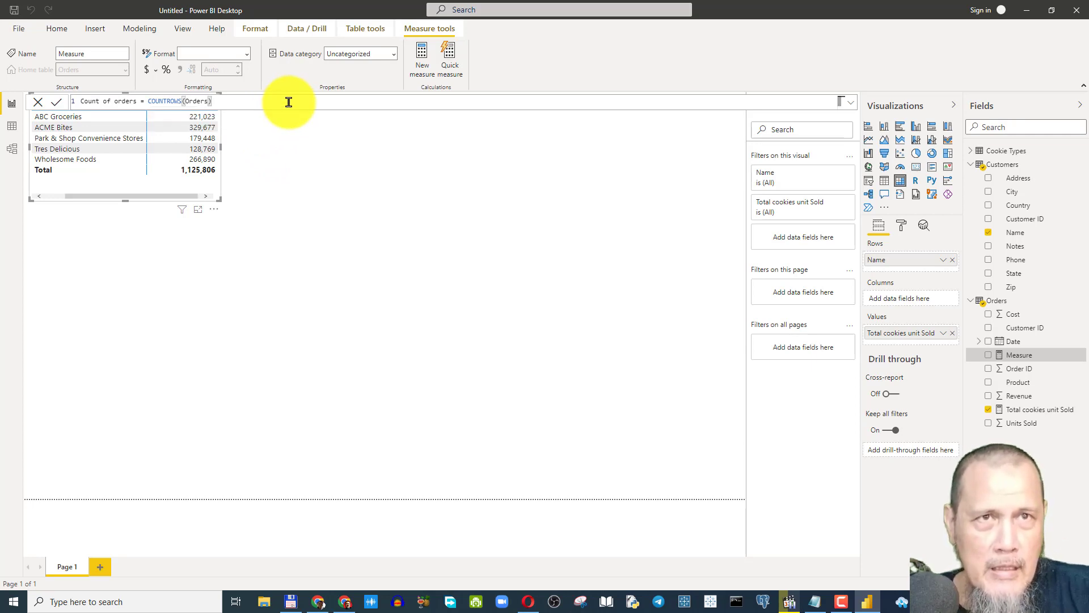
key(Return)
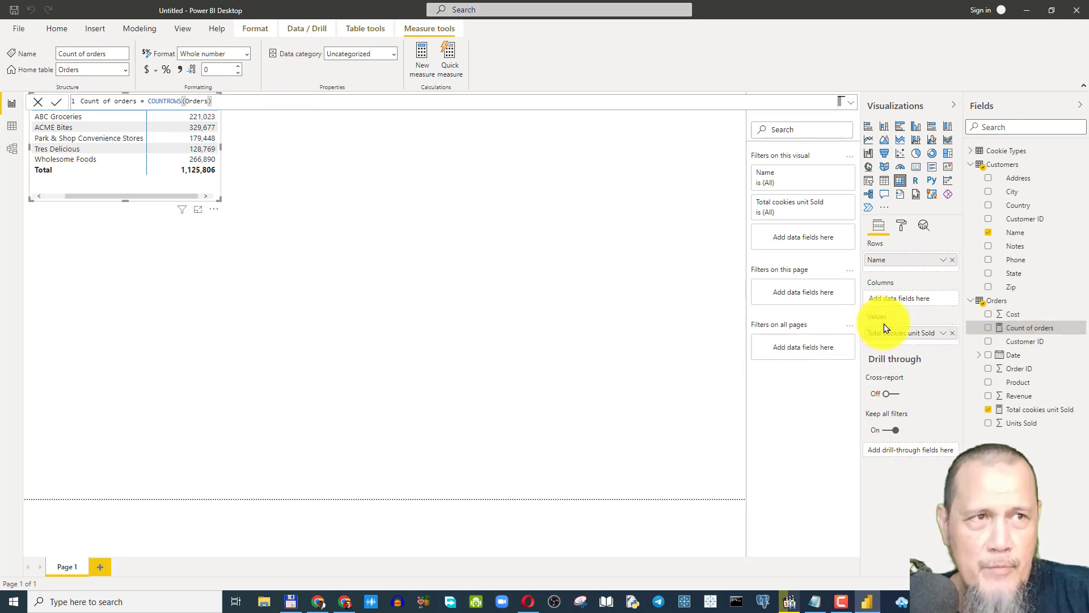
click(564, 307)
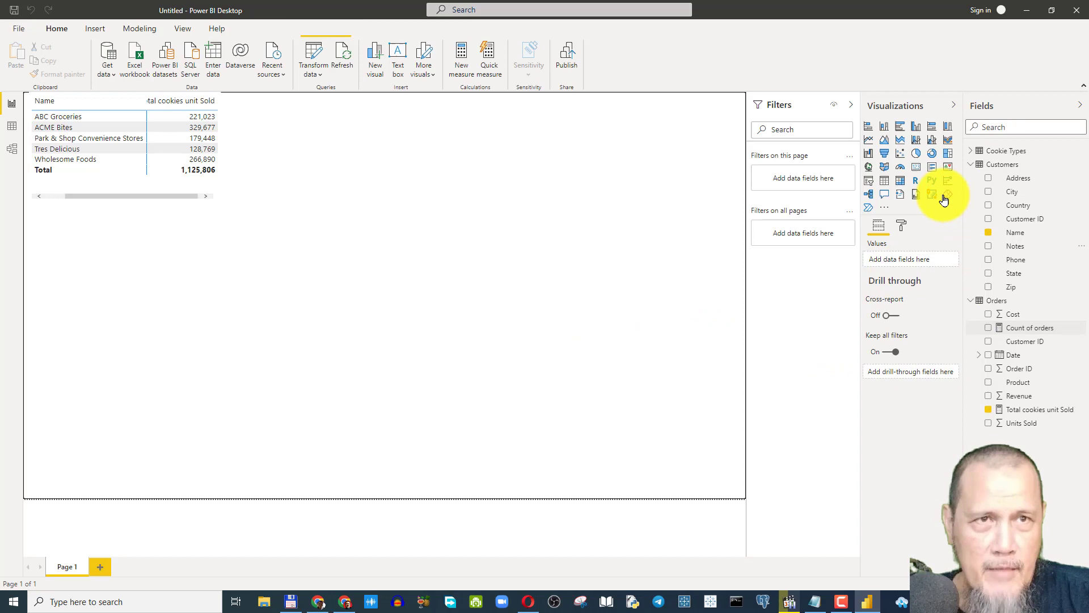
Step: Create a second matrix showing Count of orders by customer Name
click(902, 181)
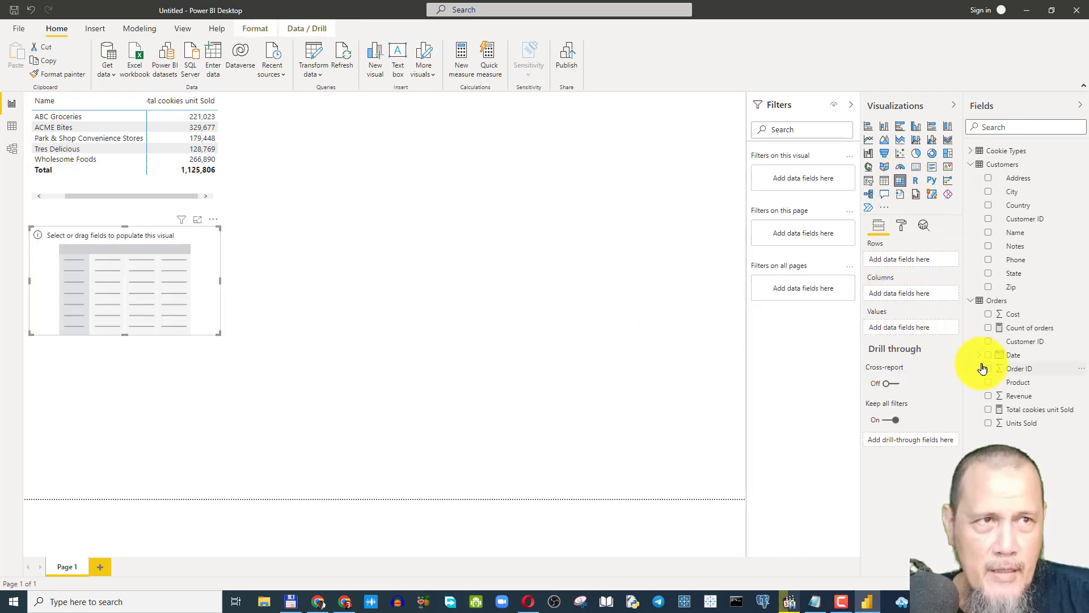
click(988, 327)
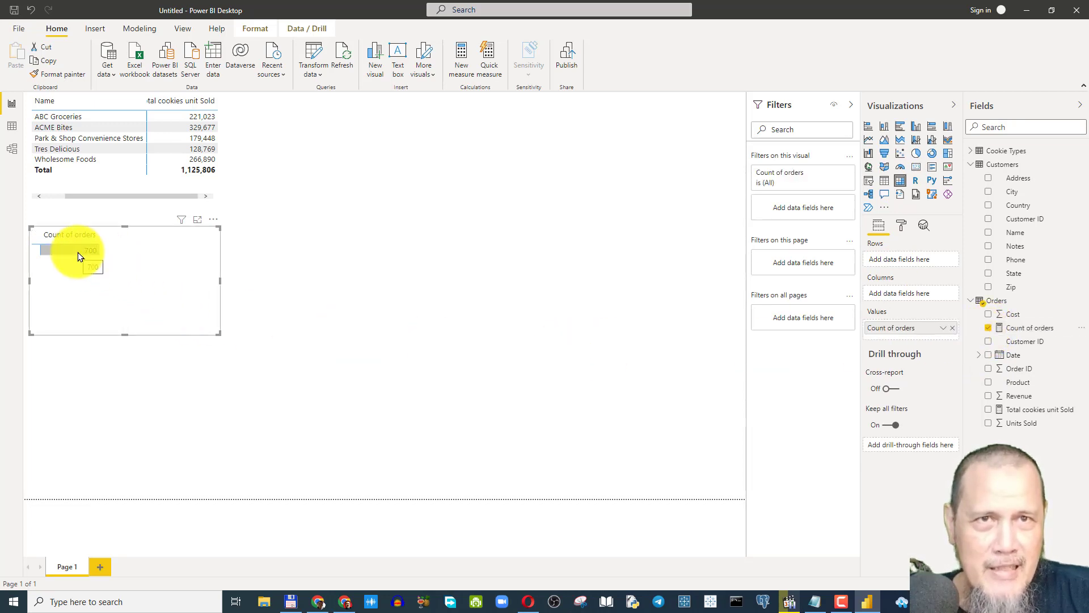
click(989, 233)
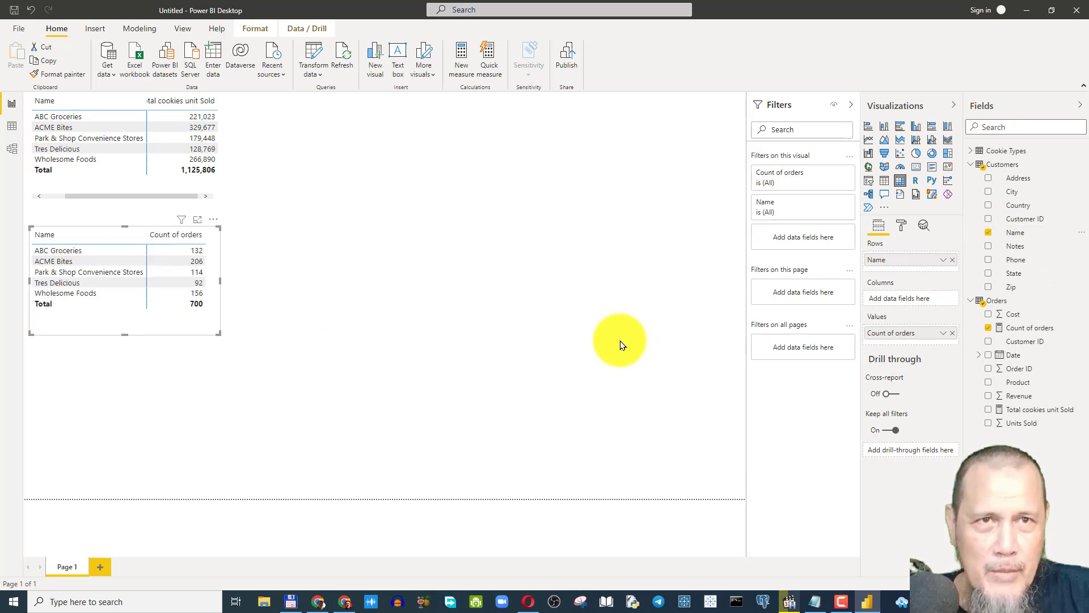
Step: Widen the Total cookies unit Sold matrix so its full header fits, and clear the ABC Groceries cross-filter
click(210, 120)
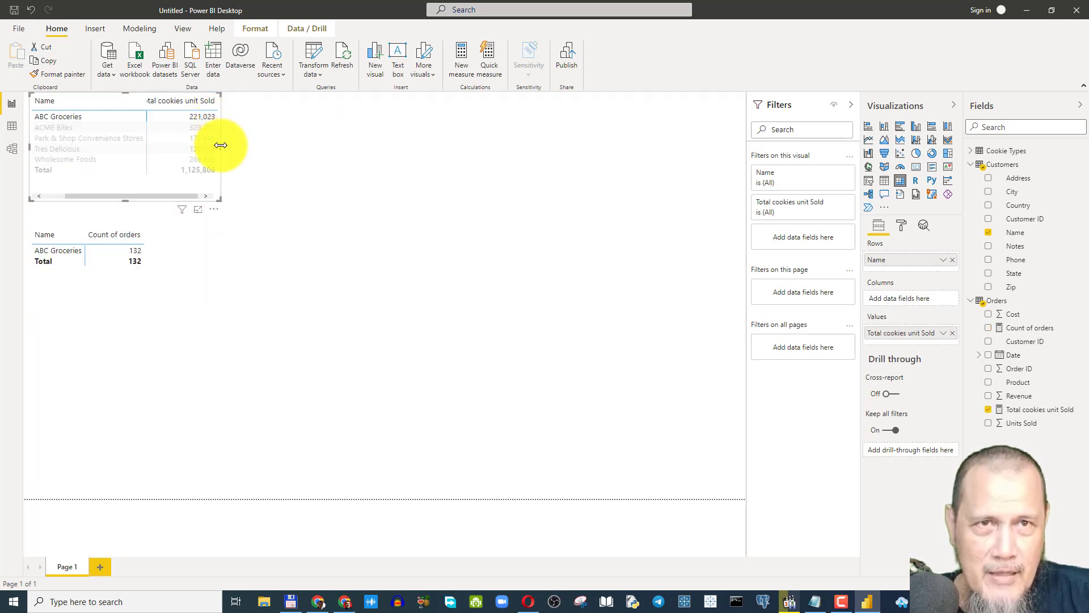
drag(221, 145, 238, 150)
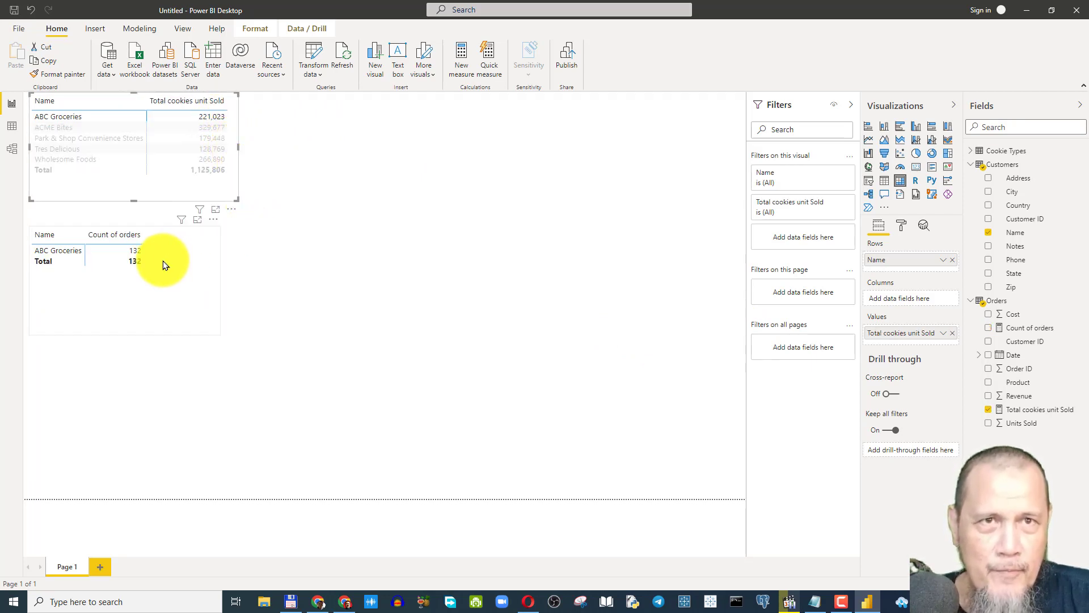
click(141, 261)
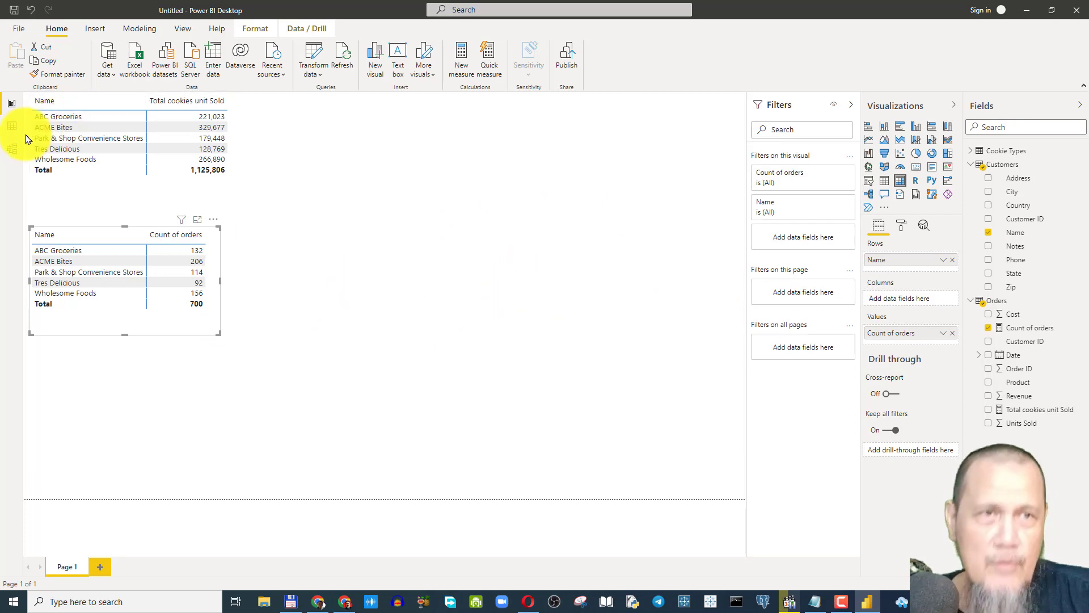
Step: Examine the order rows of the Orders table in the data view and return to the report page
click(12, 125)
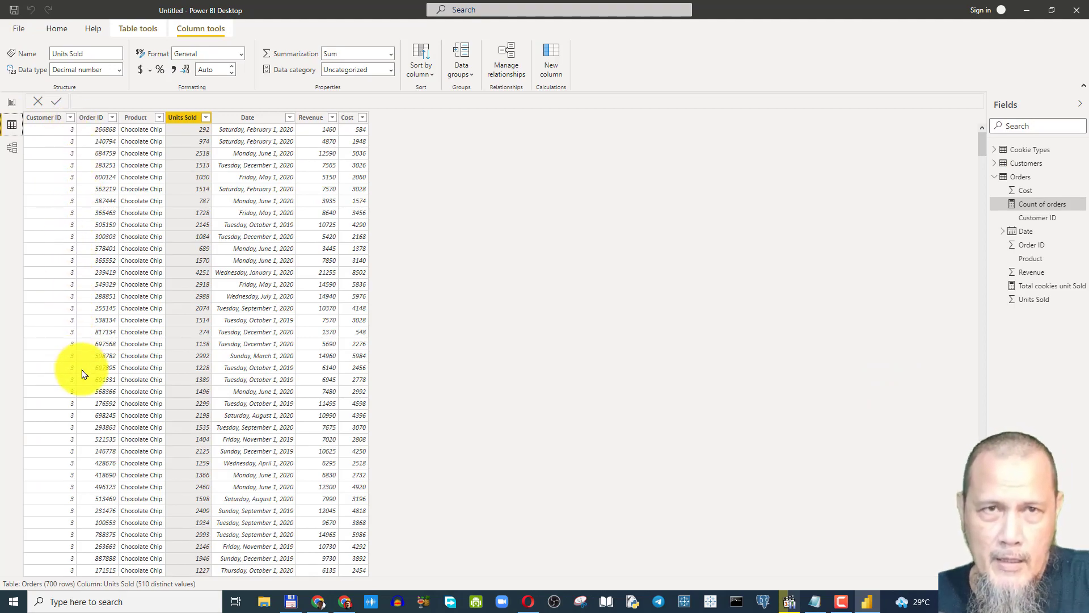
scroll(102, 360, down, 10)
scroll(102, 361, down, 20)
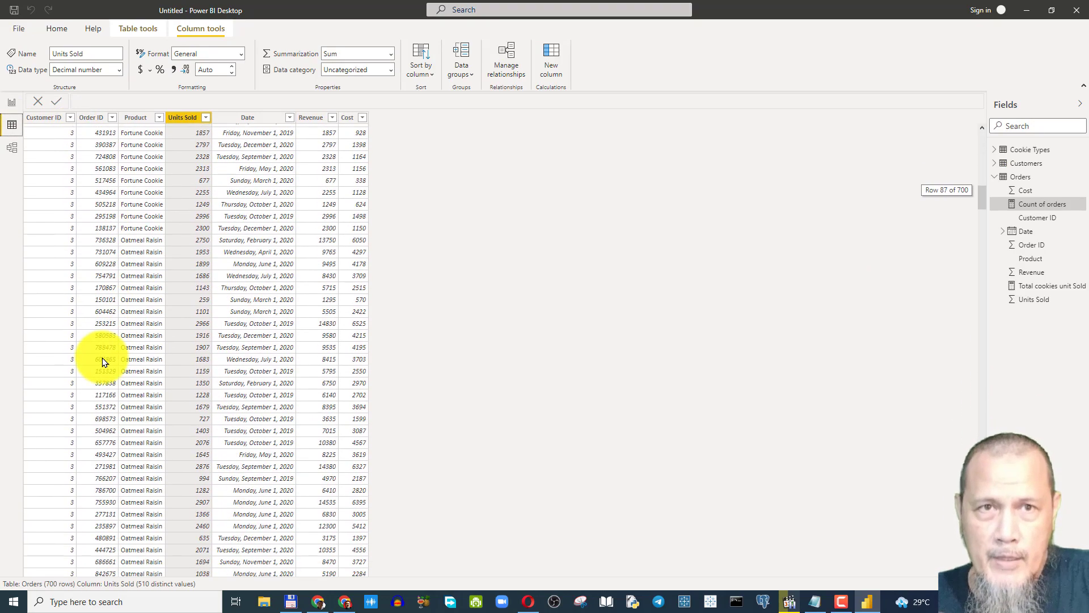
scroll(102, 361, down, 3)
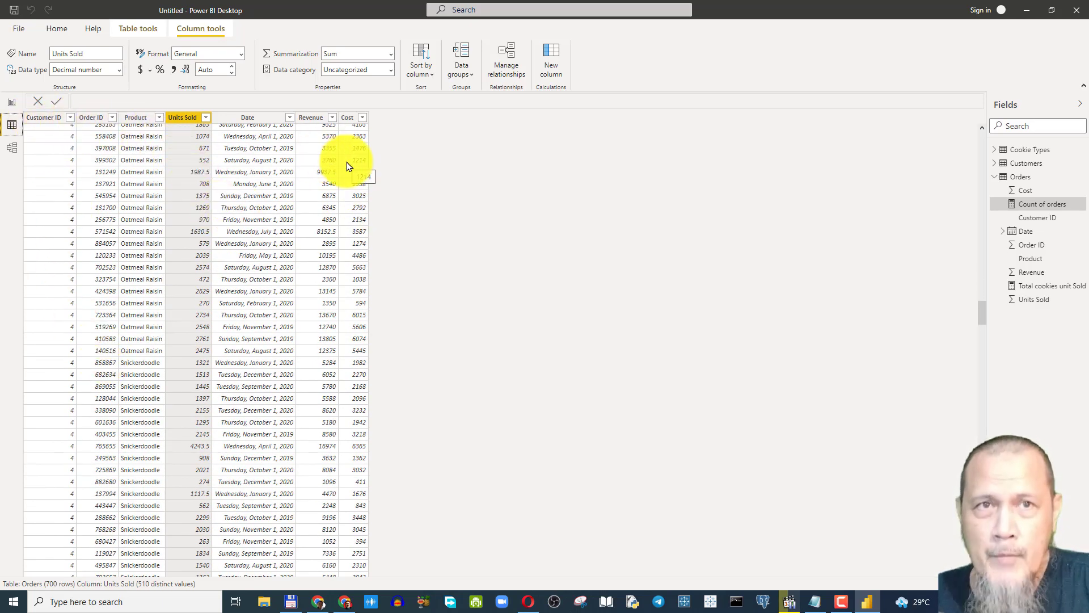
click(11, 104)
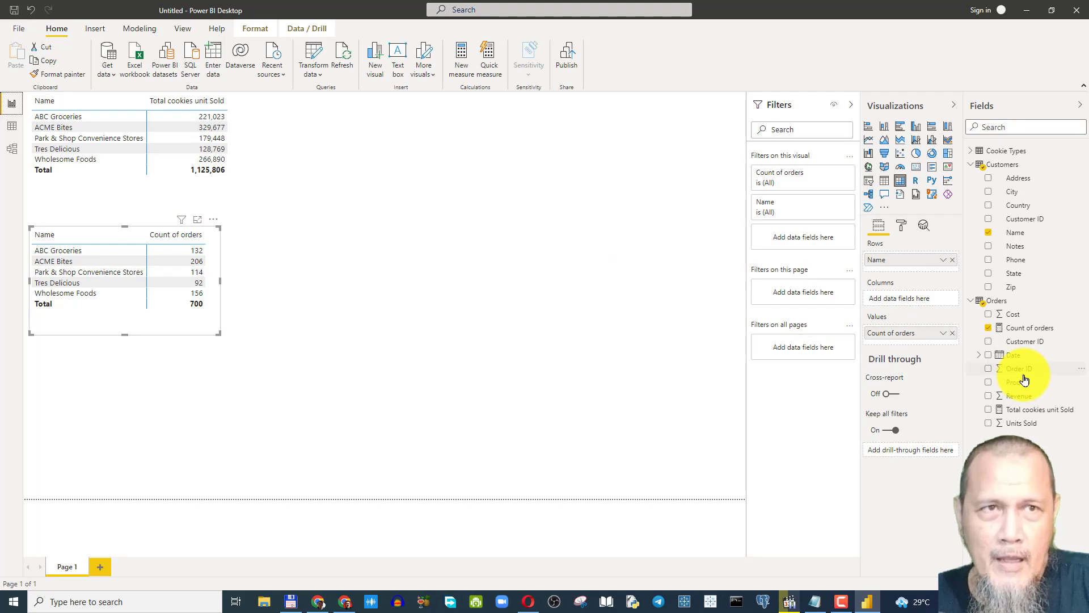
Step: Add a measure named "Distinct Customers" to the Orders table, defined as DISTINCTCOUNT(Orders[Customer ID])
click(1021, 300)
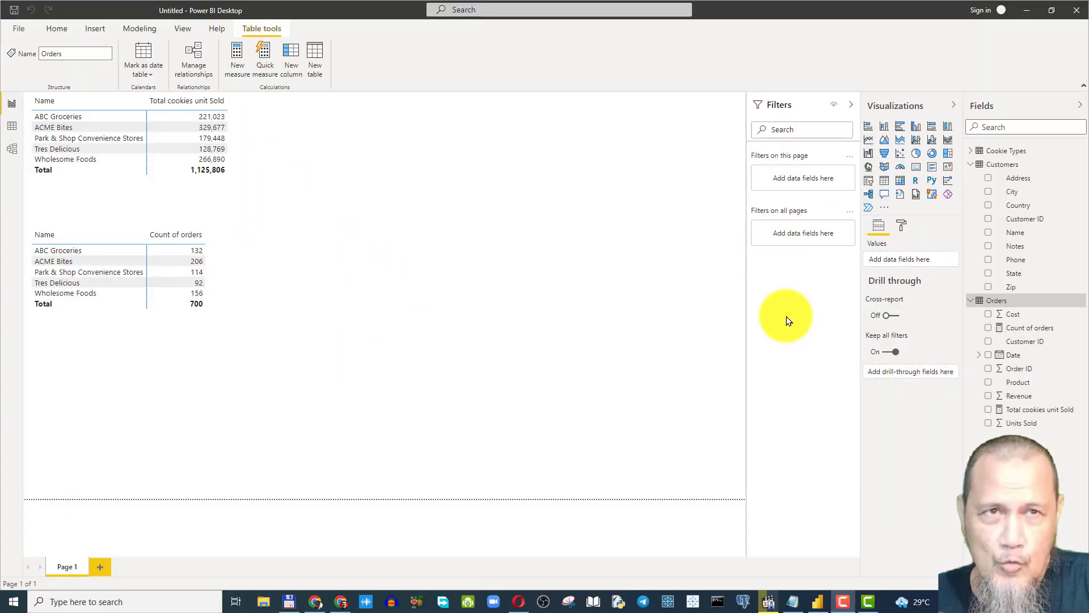
right_click(1029, 302)
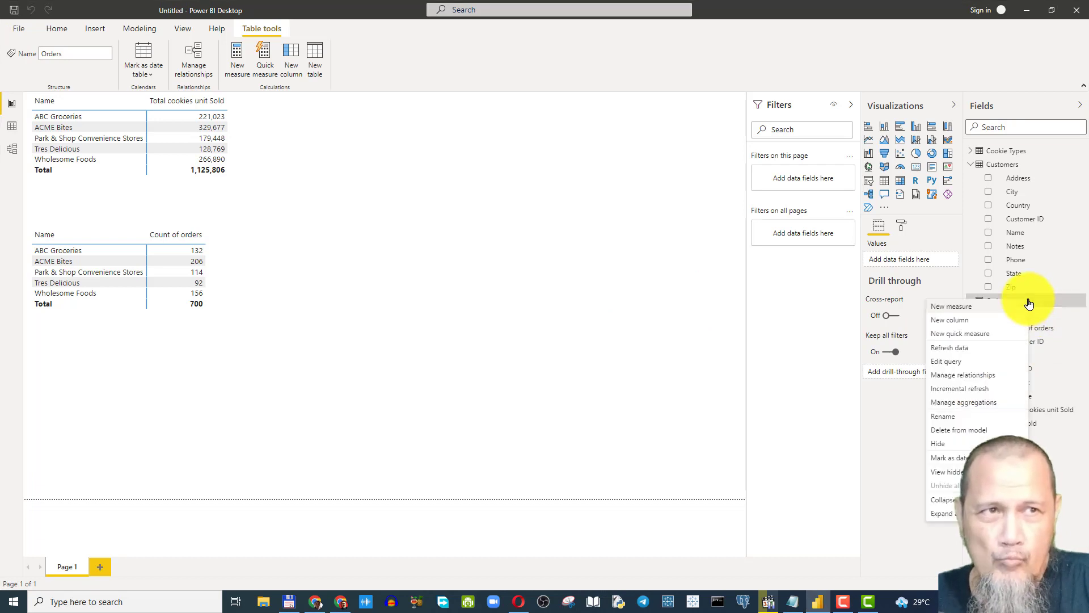
click(990, 307)
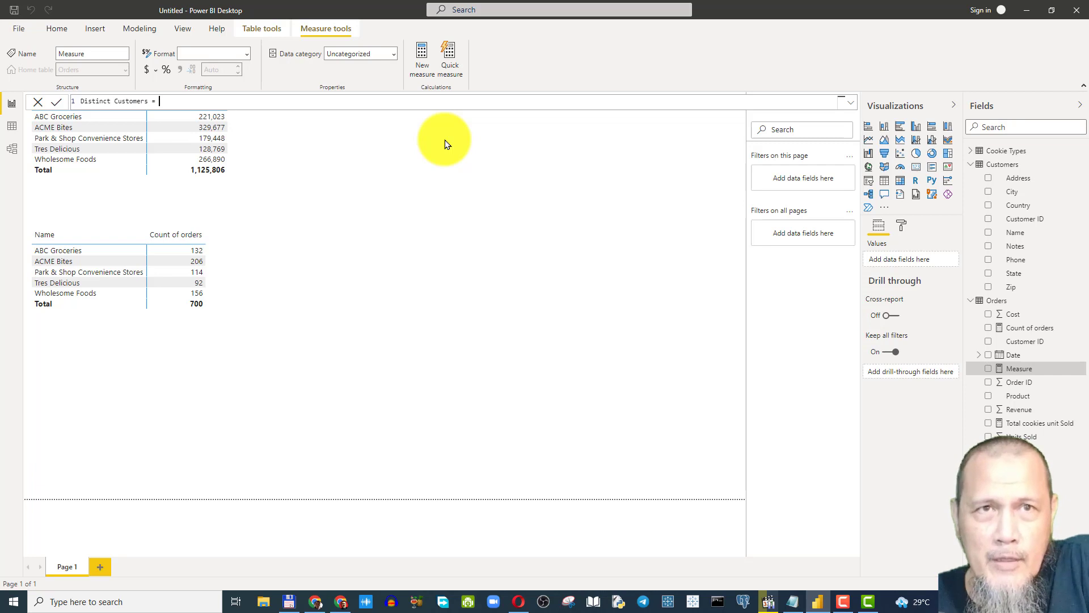
text(dis)
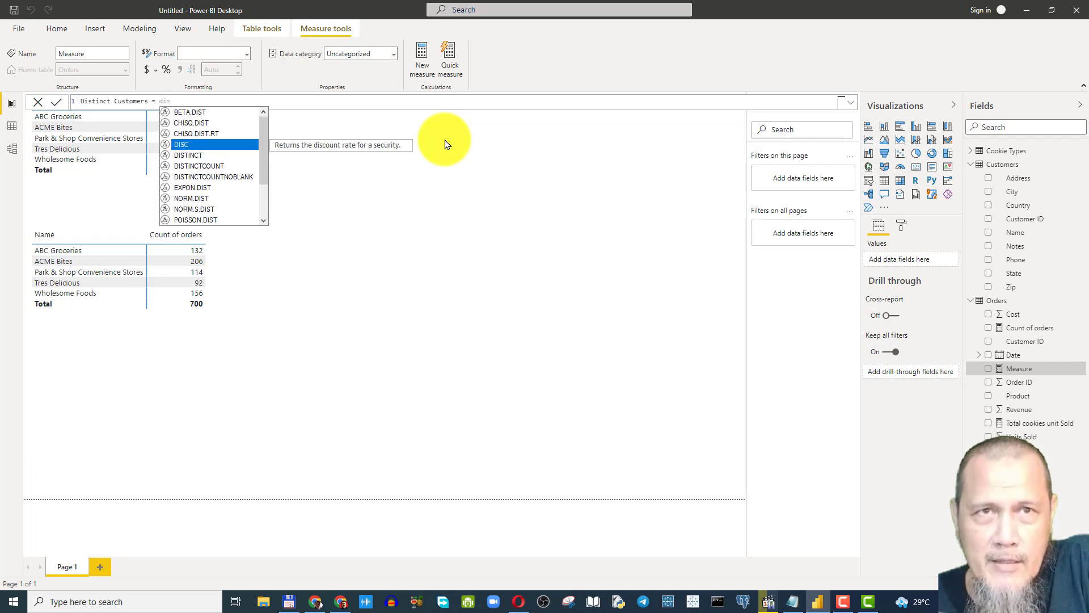
click(201, 165)
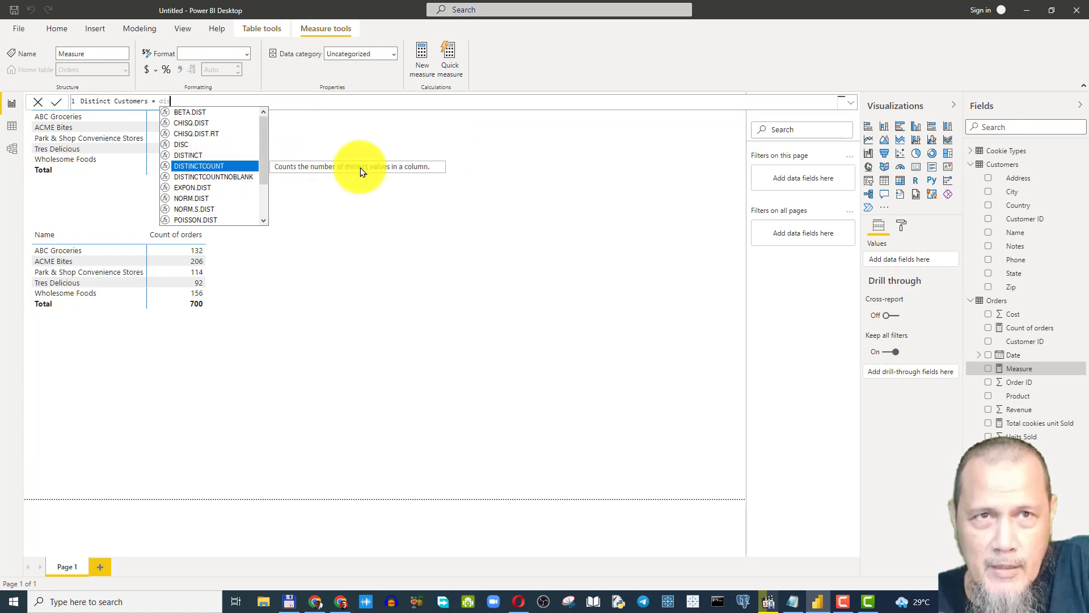
double_click(230, 165)
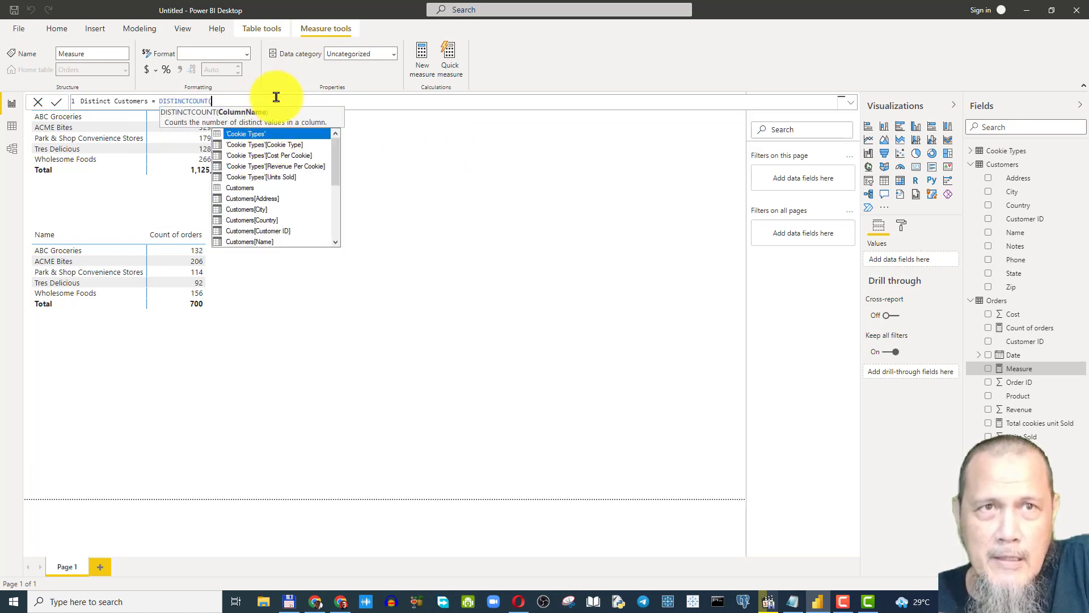
text(ord)
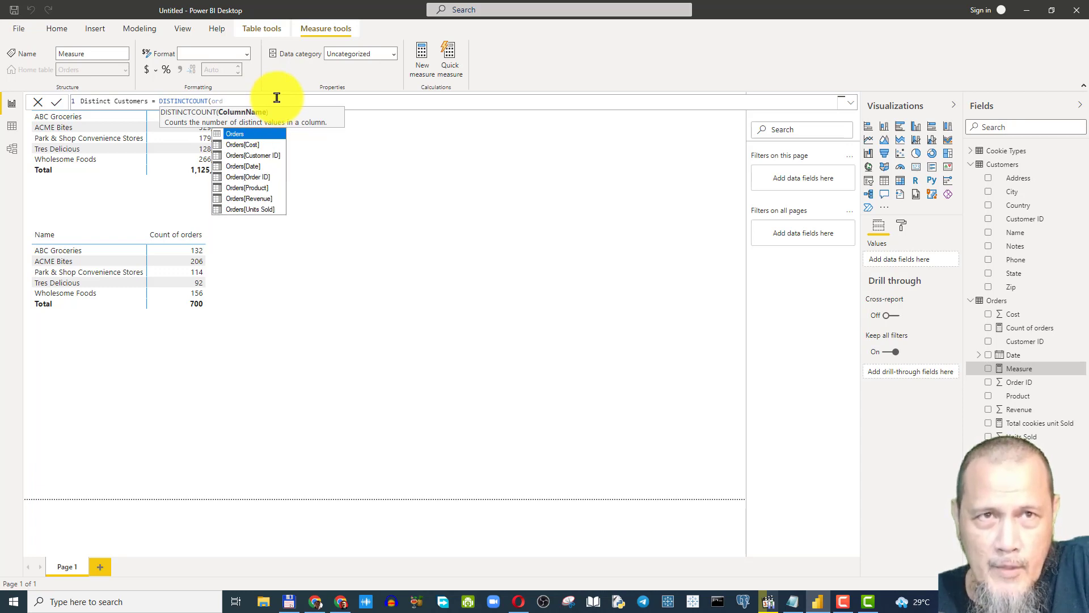
double_click(261, 155)
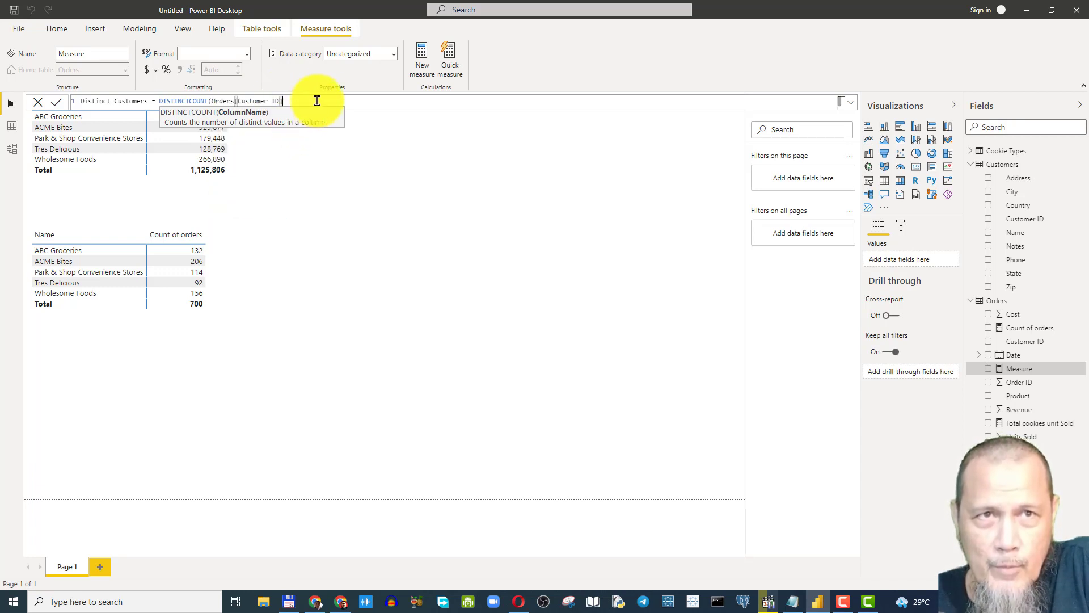
text())
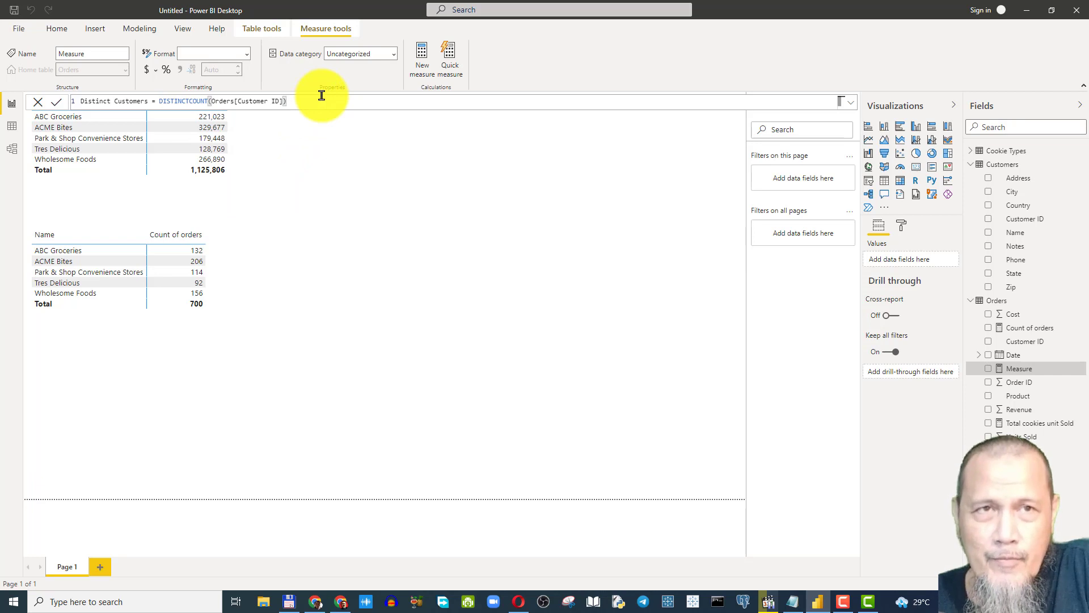
key(Return)
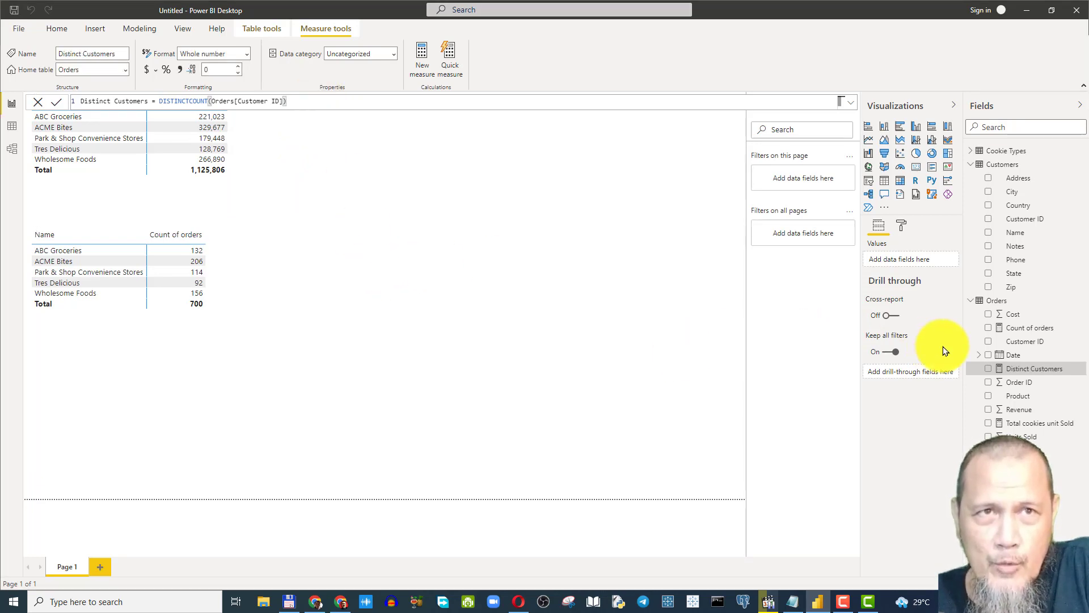
Step: Create a matrix showing Distinct Customers and place it beside the Total cookies unit Sold matrix
click(579, 225)
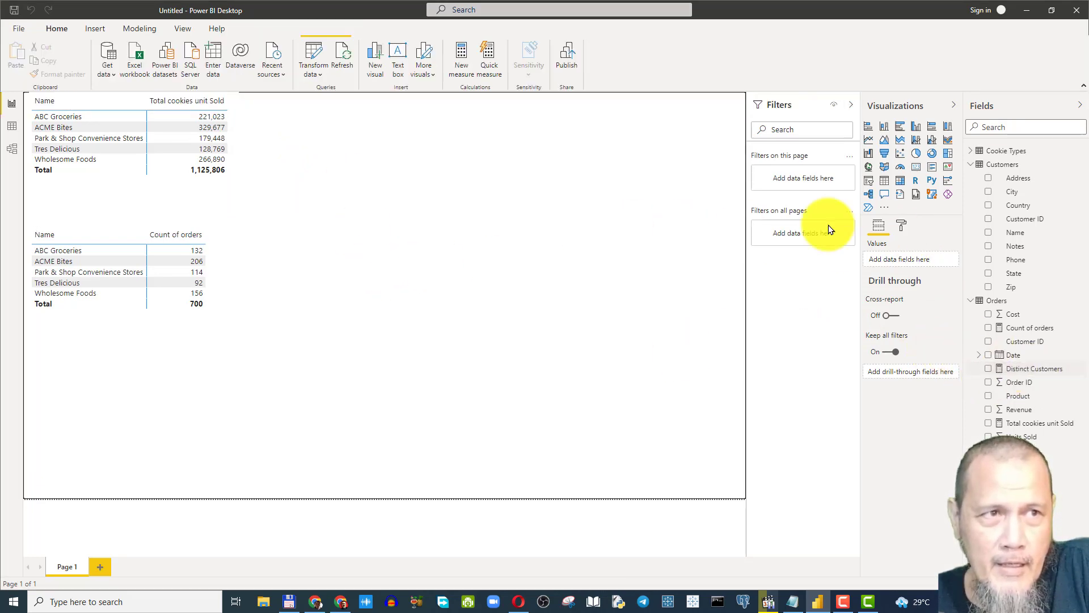
click(900, 181)
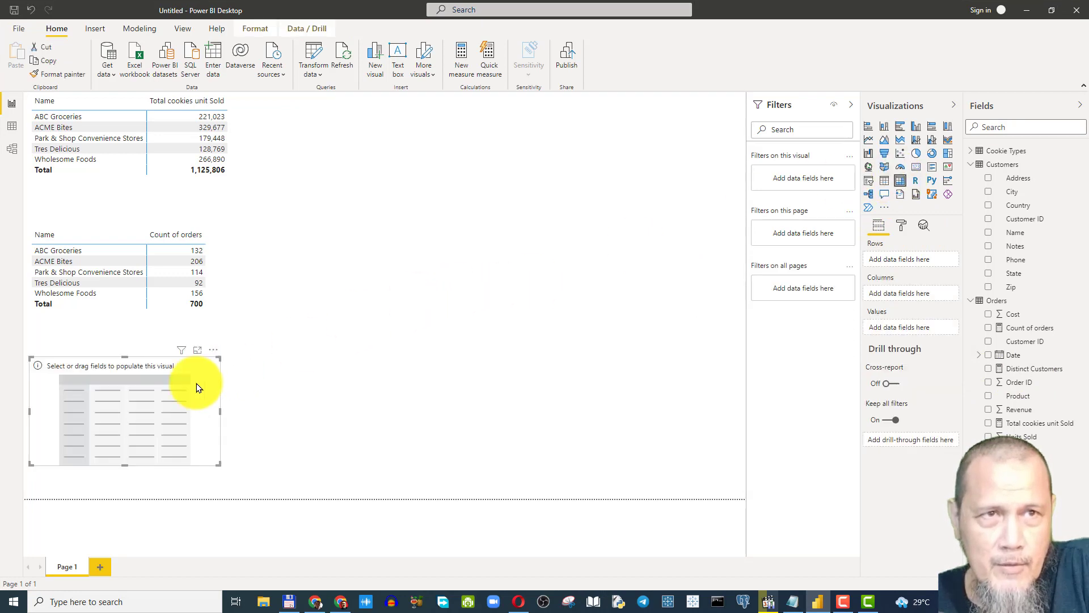
drag(194, 377, 397, 149)
click(396, 145)
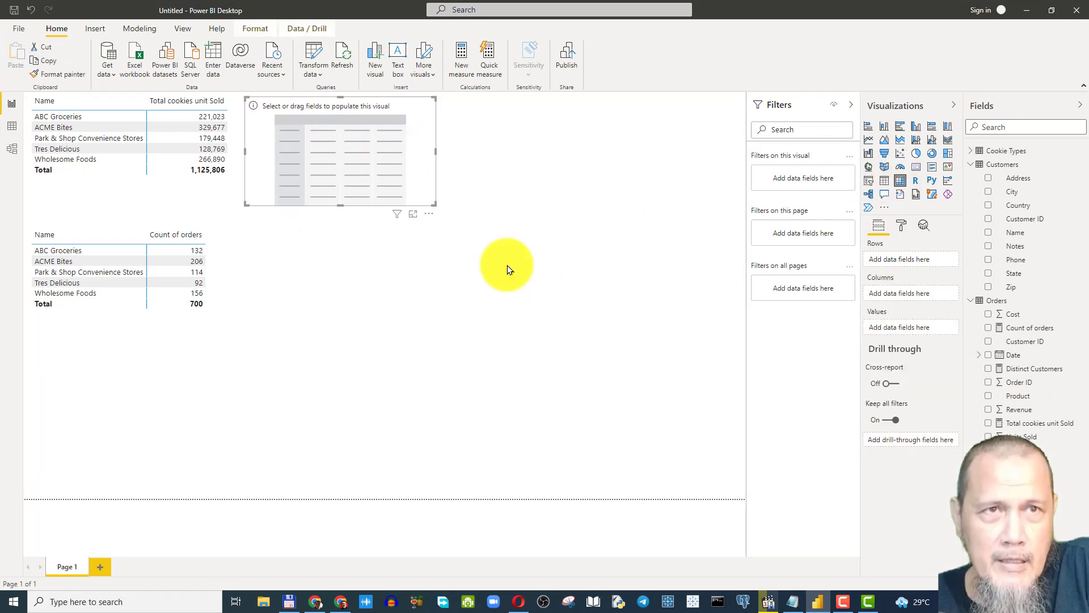
click(989, 368)
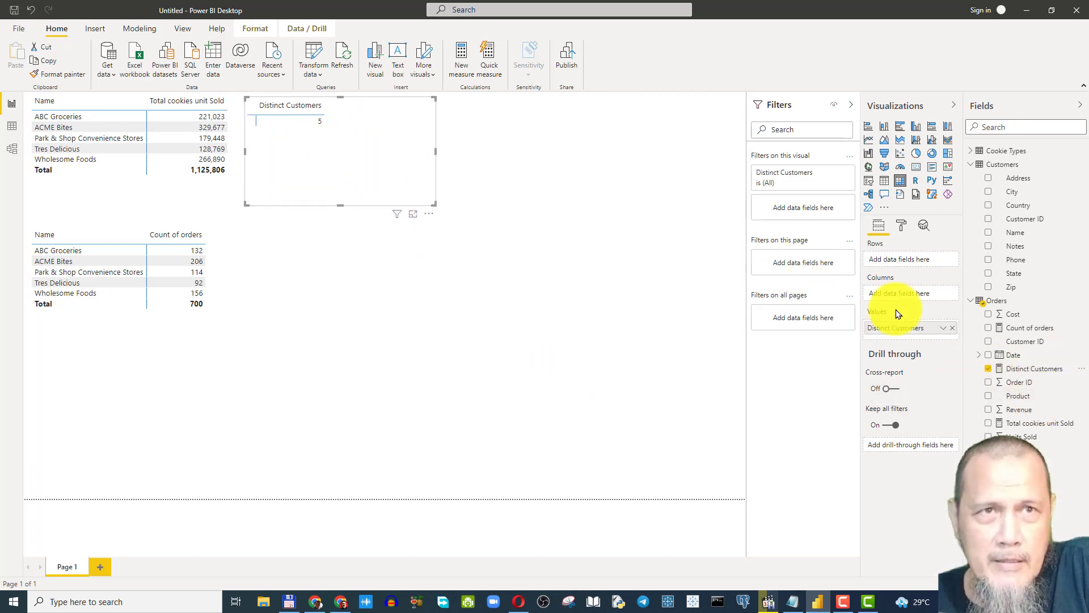
Step: Try breaking down the Distinct Customers matrix by customer Name and by Country, and remove both fields
drag(991, 237, 907, 275)
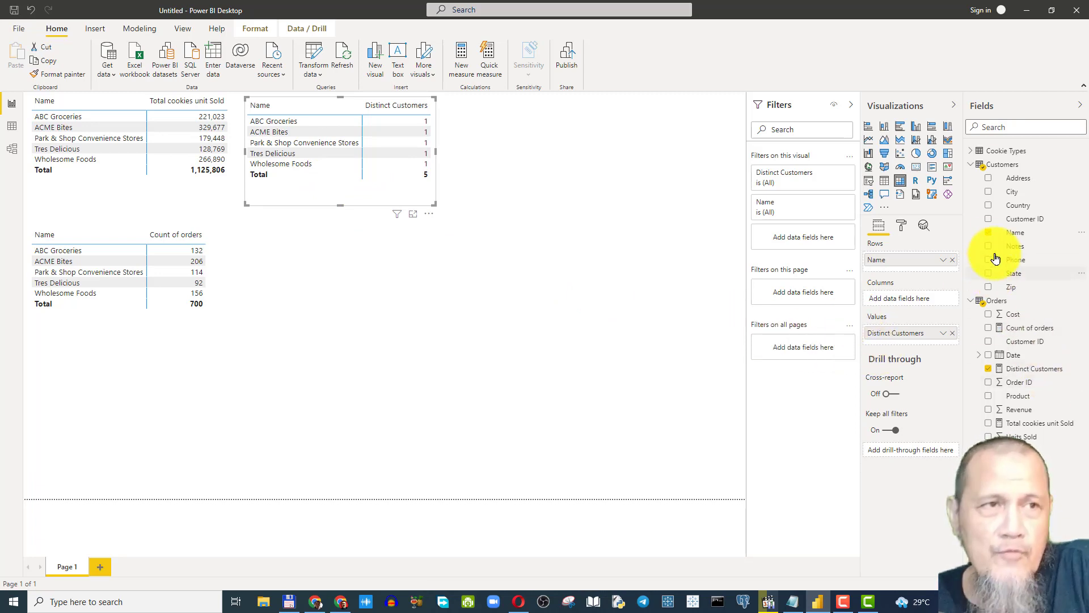
click(988, 232)
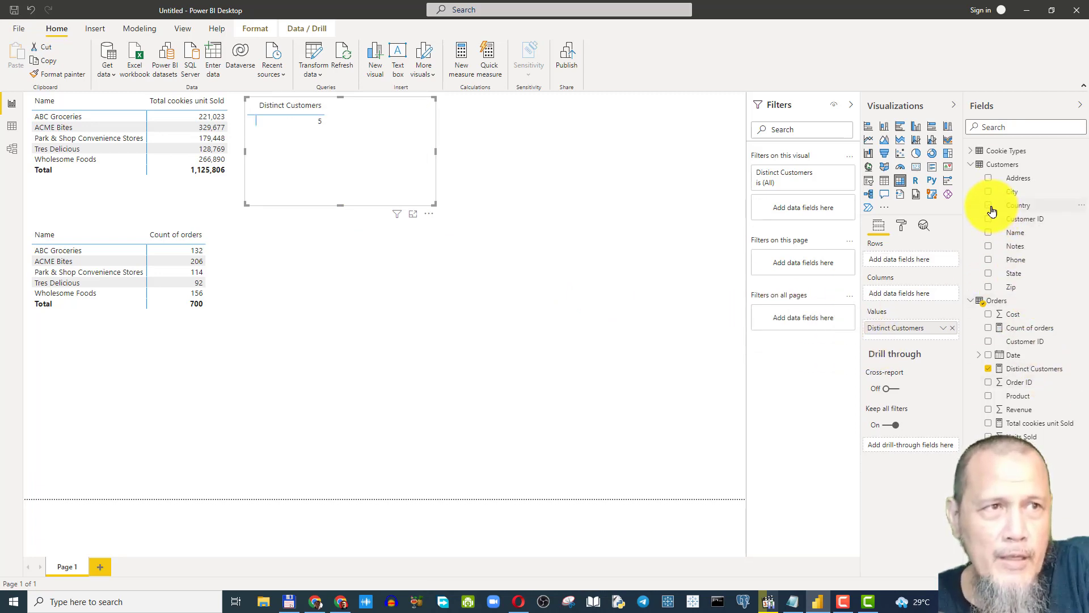
click(989, 205)
click(989, 205)
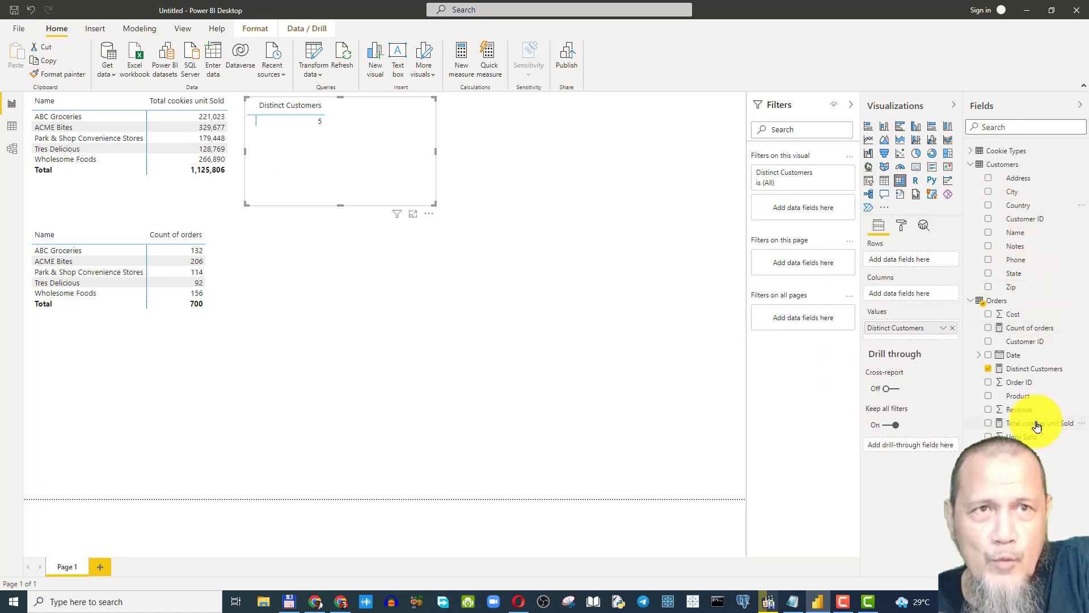
click(654, 190)
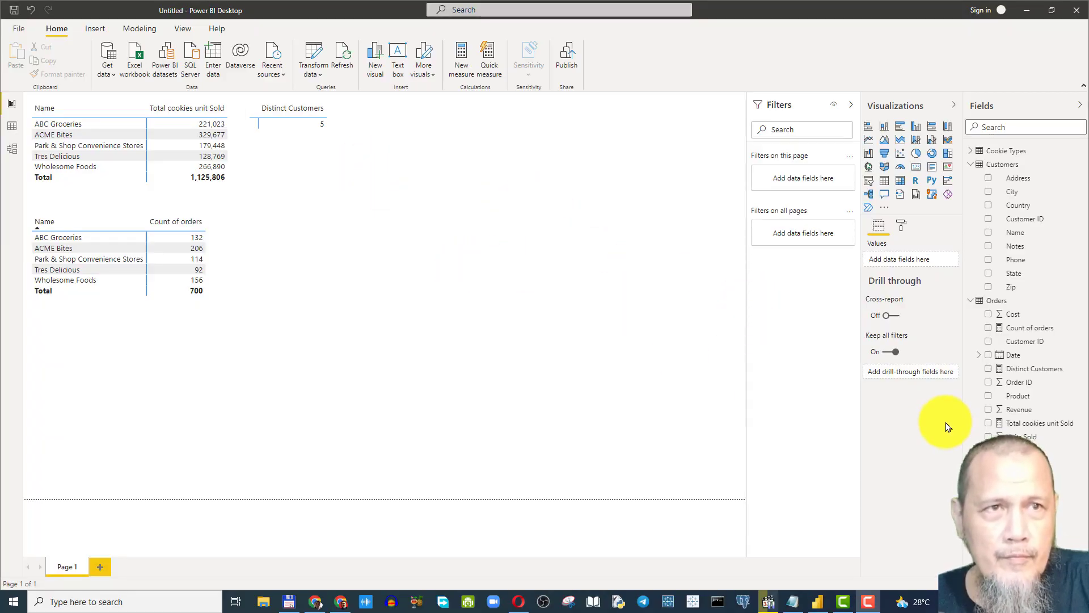
Step: Add the comment line "// Ini adalah rumus untuk melihat jumlah customer yang kita miliki" below the Distinct Customers formula and return to the page
click(1025, 368)
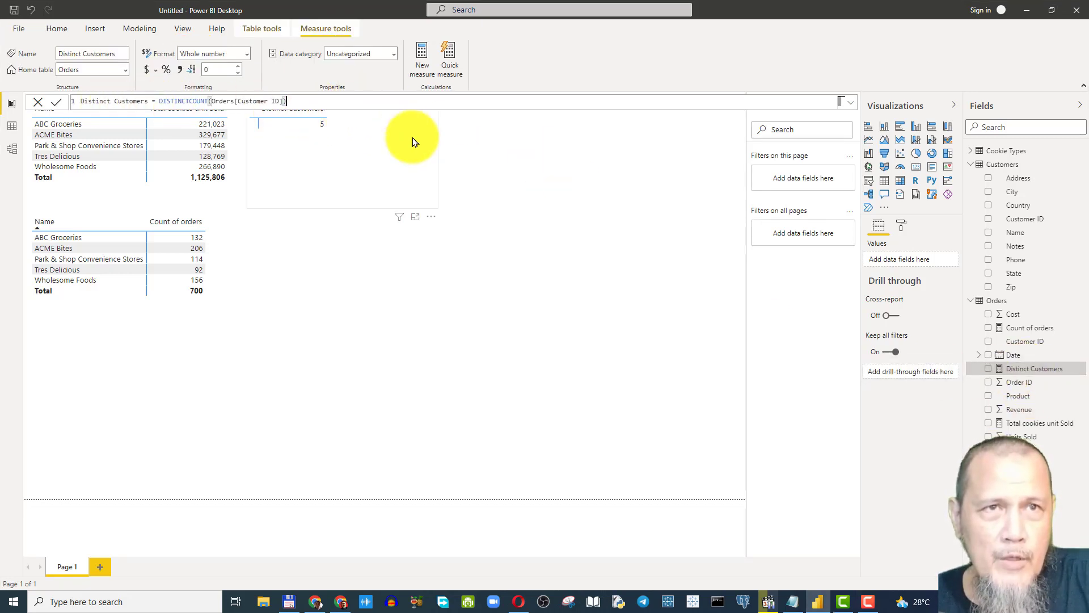
key(shift+Return)
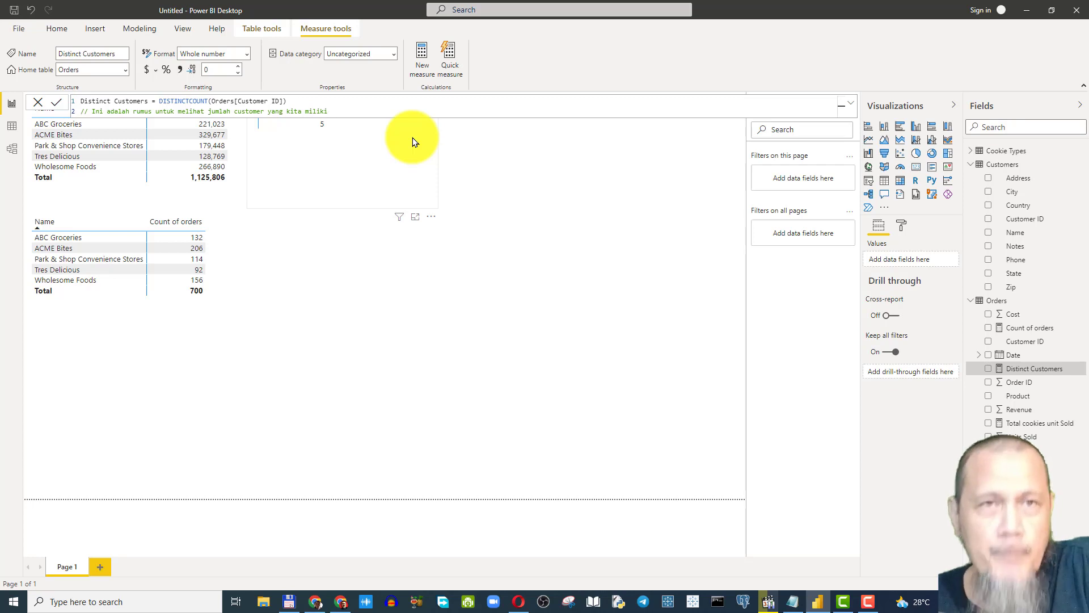
click(56, 102)
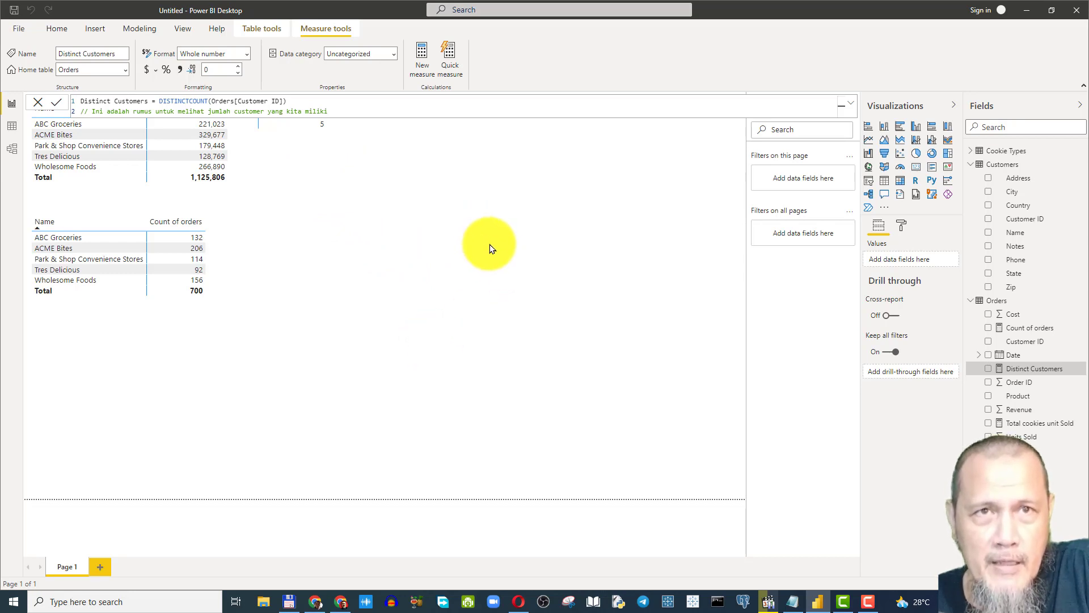
click(395, 179)
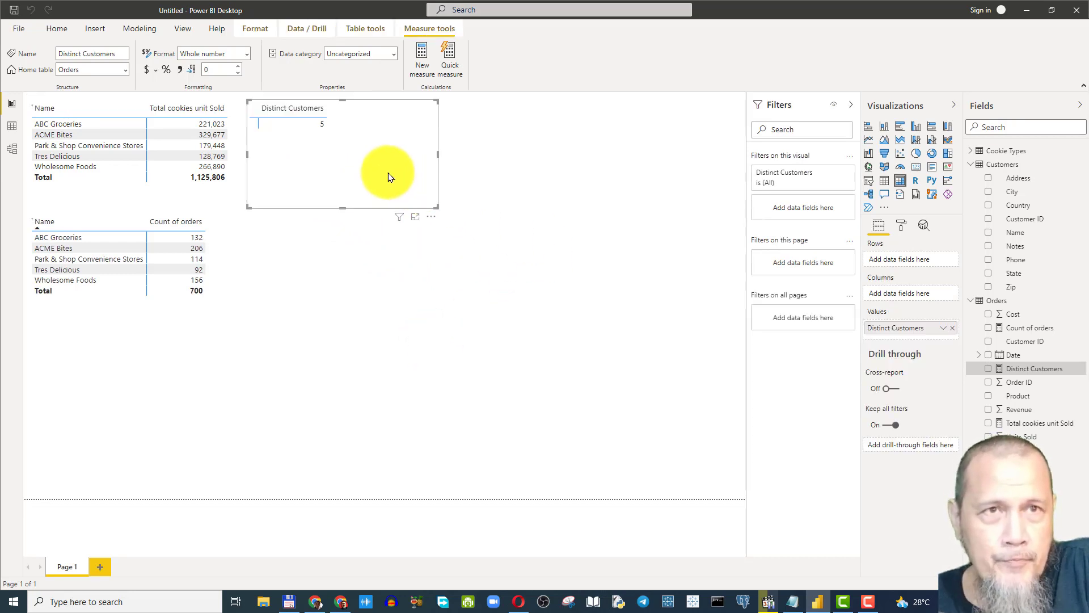
click(654, 316)
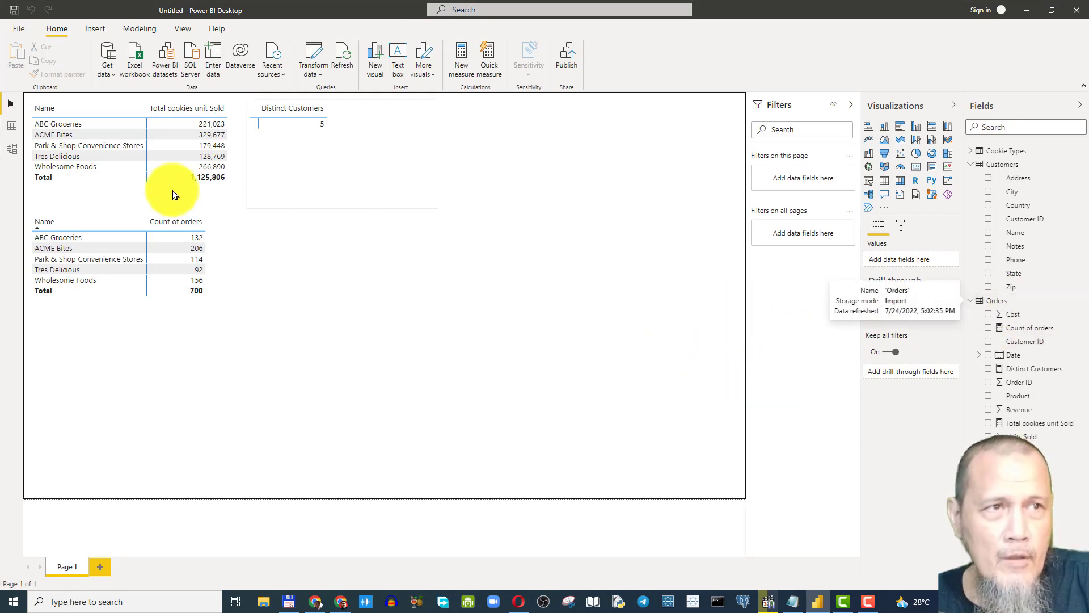
Step: Examine the Revenue and Cost columns across the rows of the Orders table data and return to the report page
click(12, 127)
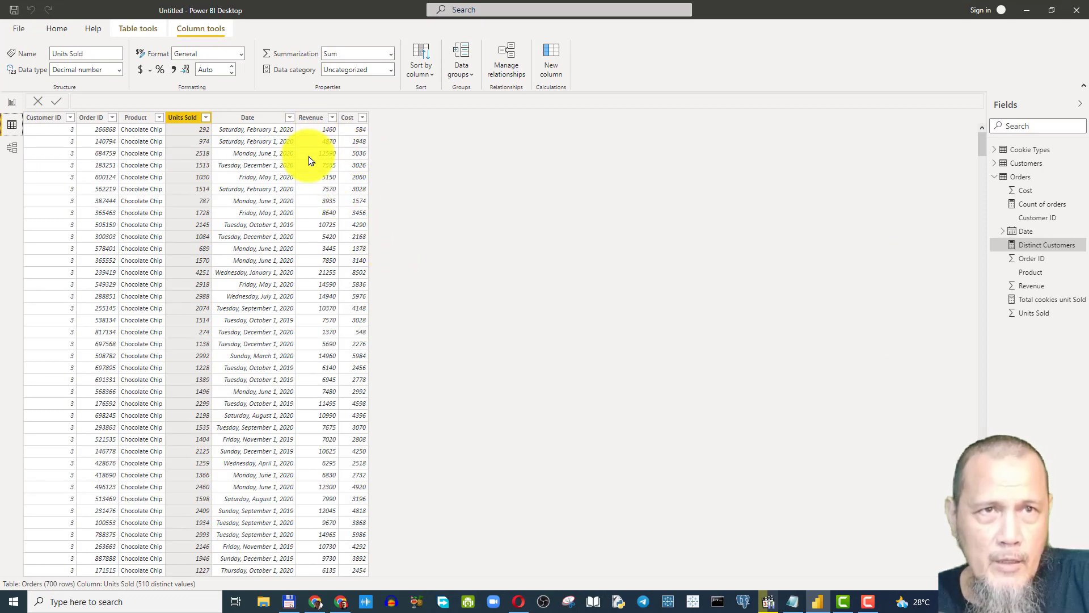
click(311, 118)
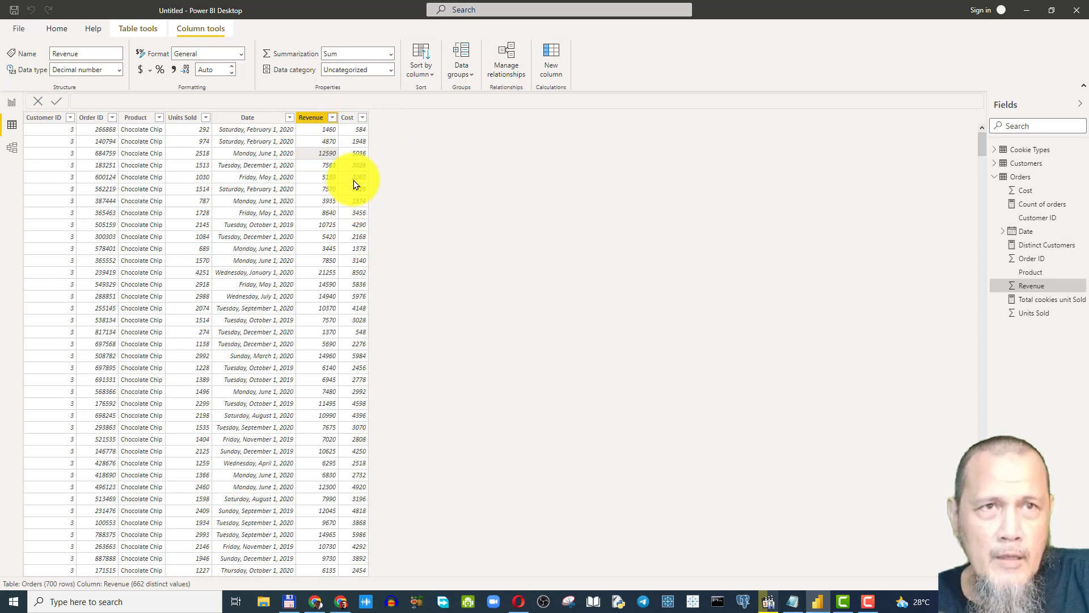
click(356, 130)
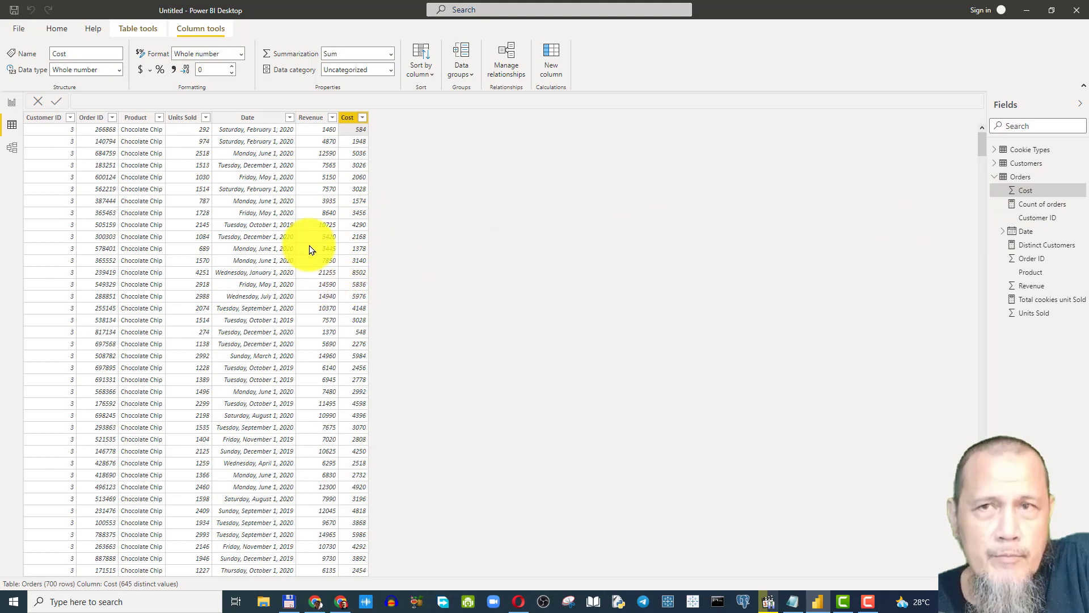
scroll(324, 330, down, 3)
scroll(324, 331, down, 20)
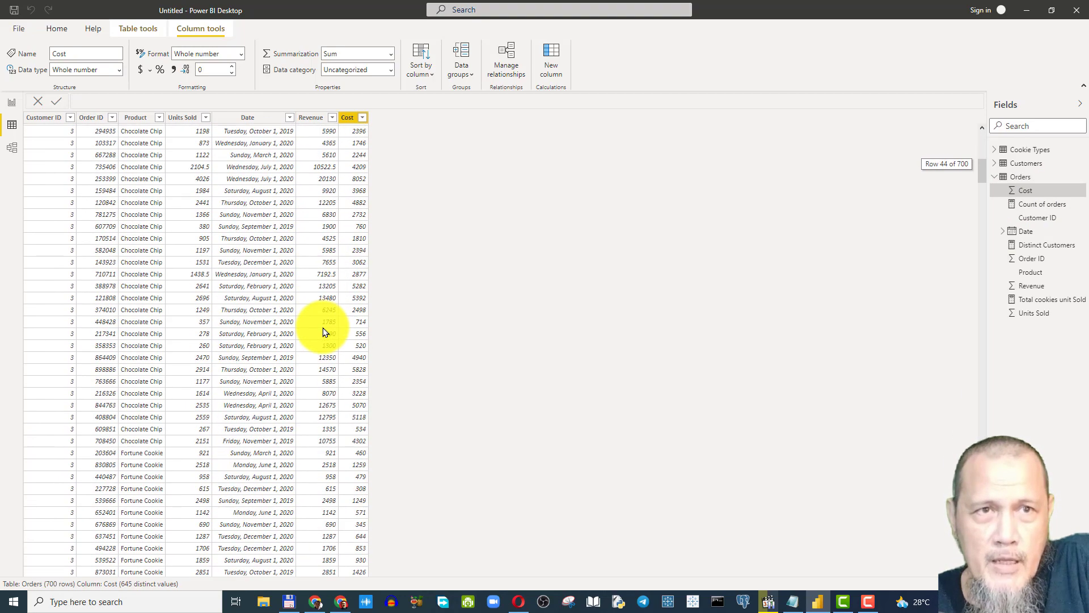
scroll(322, 328, down, 3)
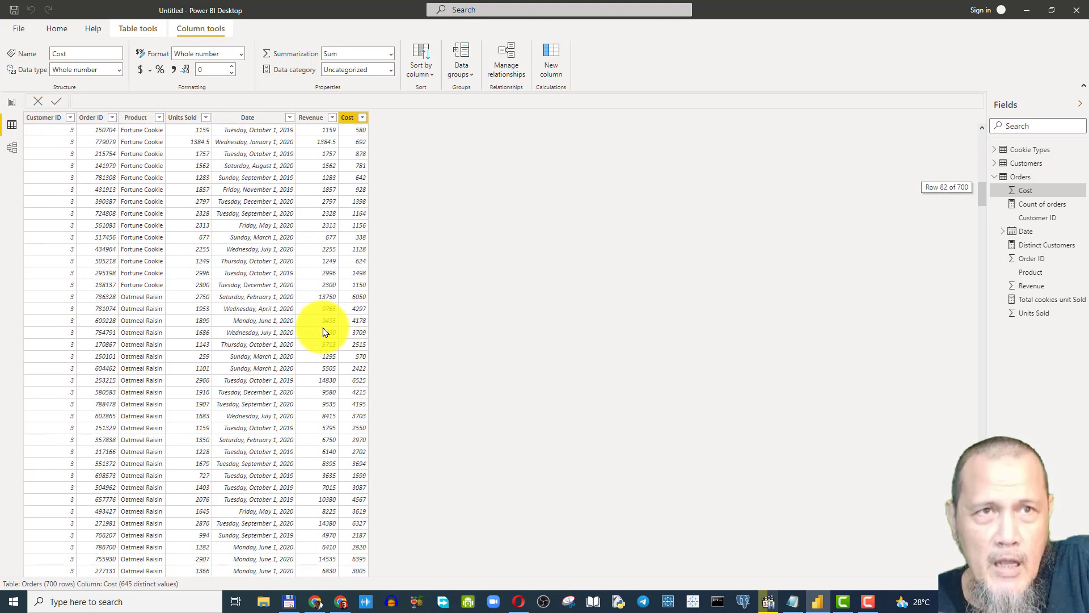
scroll(323, 328, up, 20)
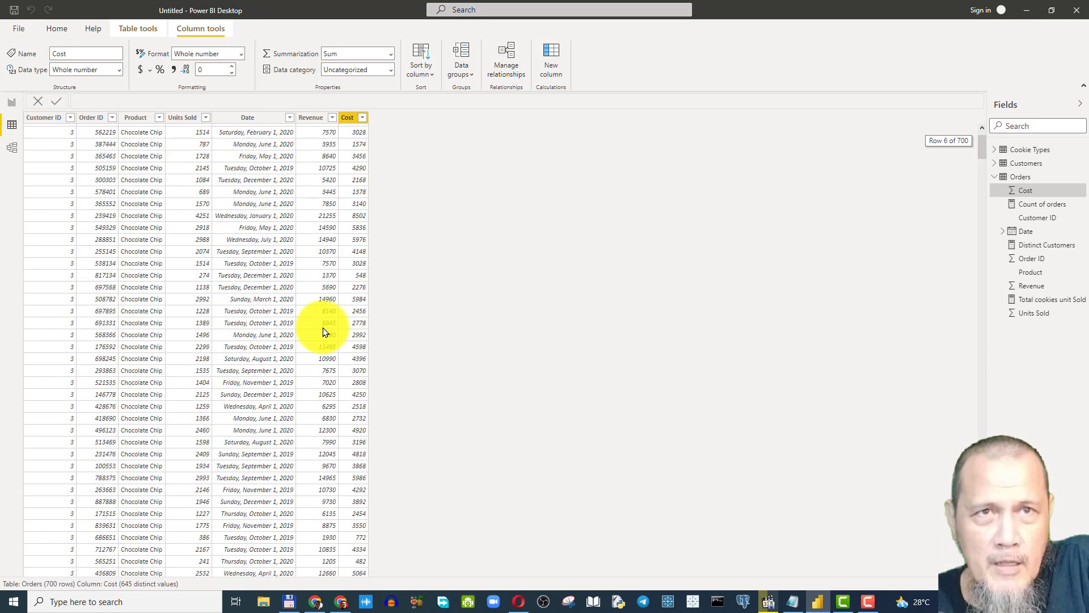
click(11, 106)
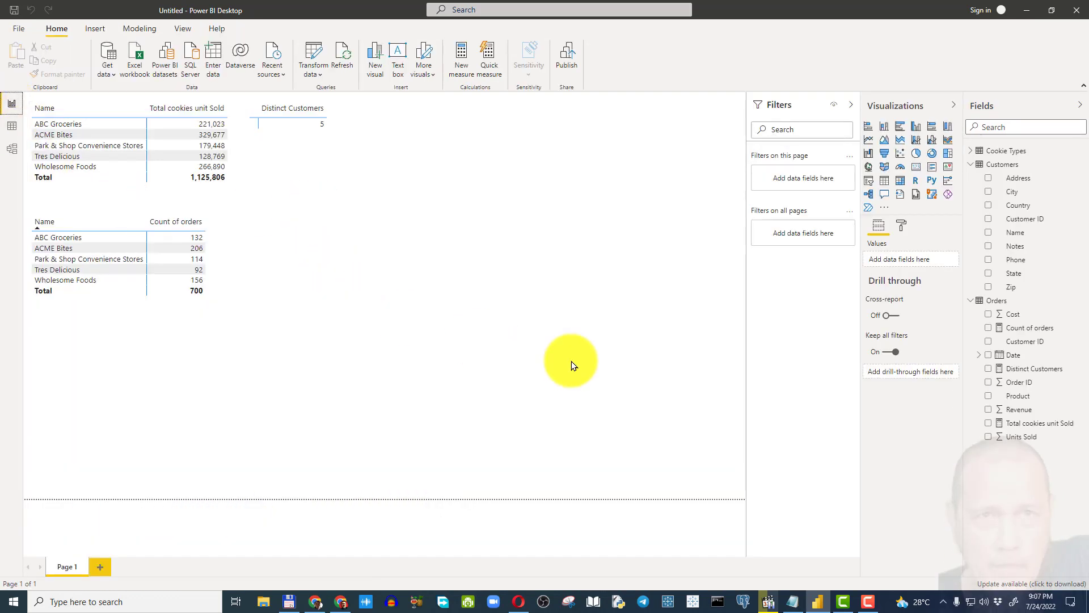
Step: Add a measure named "Total Profit" to the Orders table, defined as sum(Orders[Revenue]) - sum(Orders[Cost])
click(1000, 302)
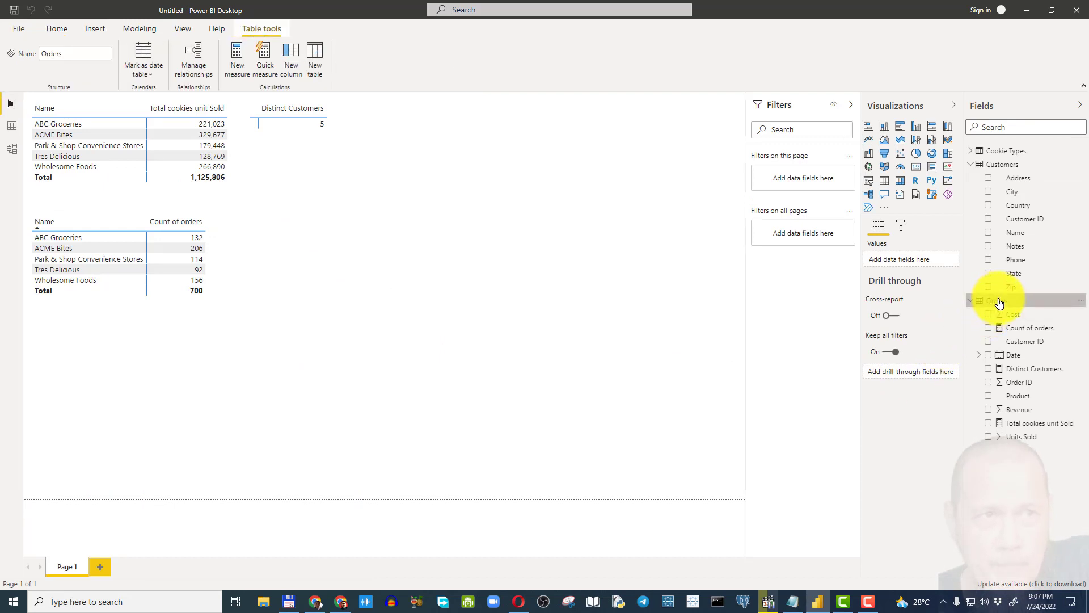
right_click(1000, 302)
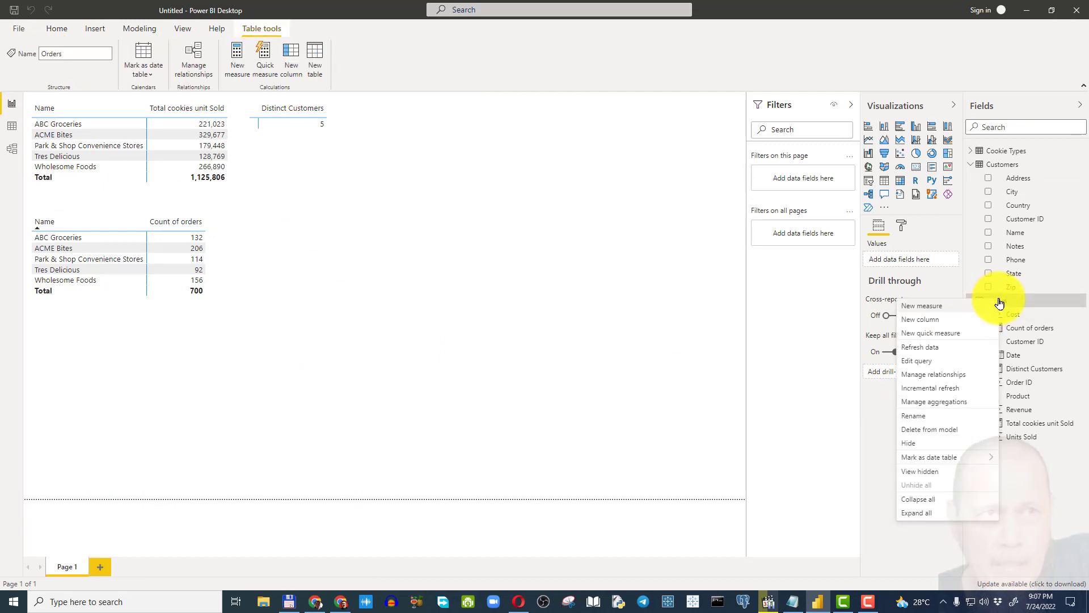
click(961, 311)
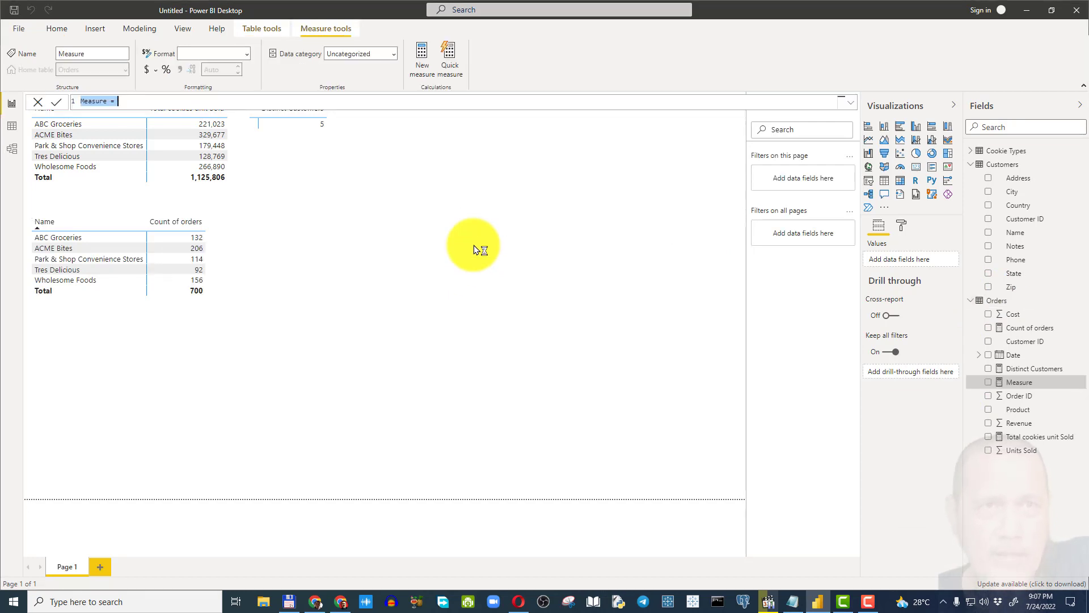
text(Total )
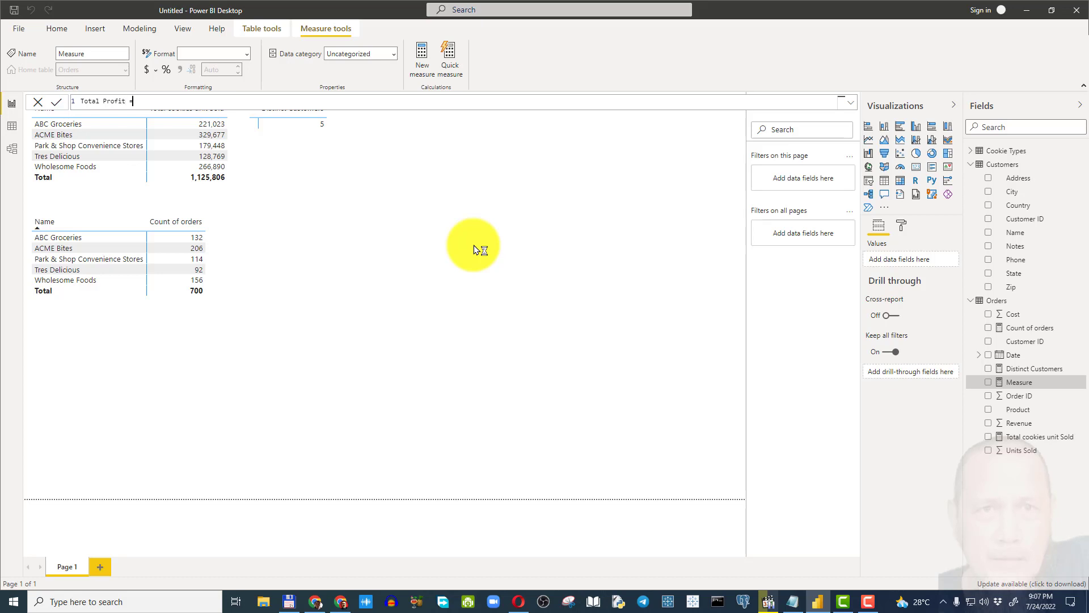
text(Profit = sum)
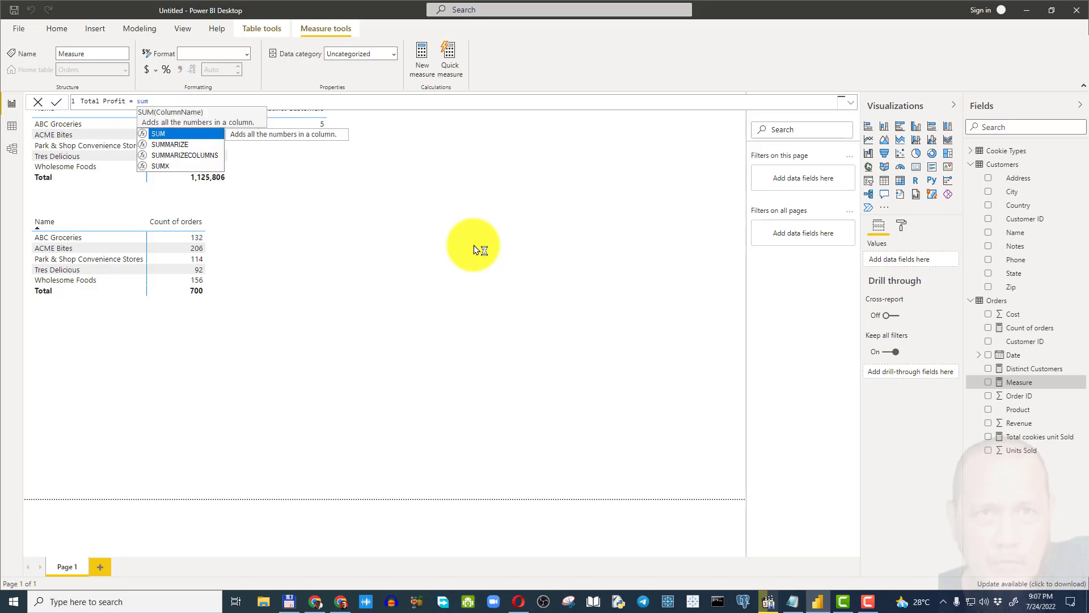
text(()
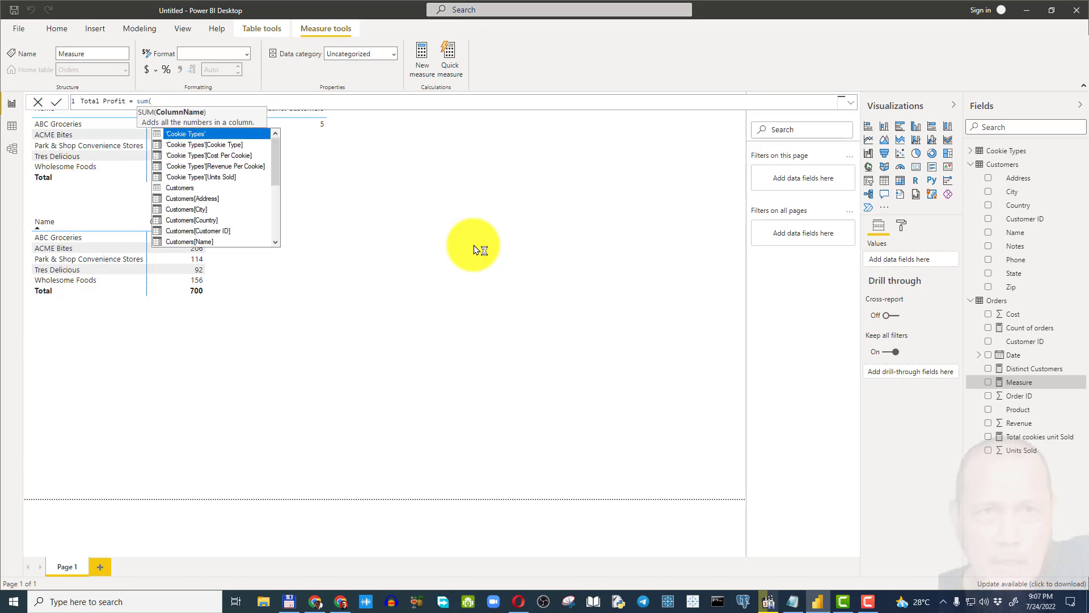
text(ord)
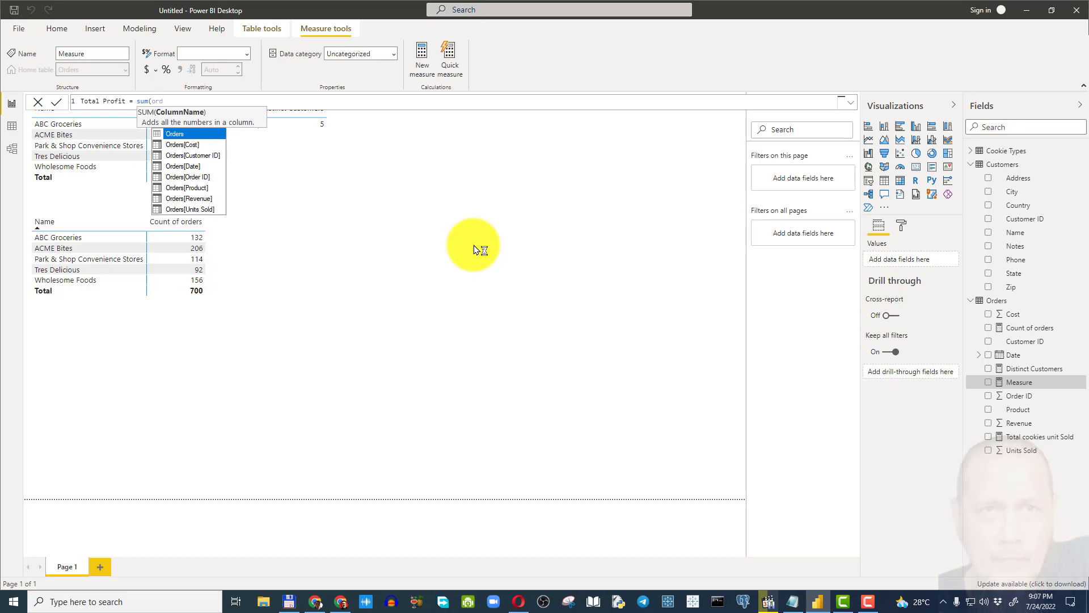
click(206, 199)
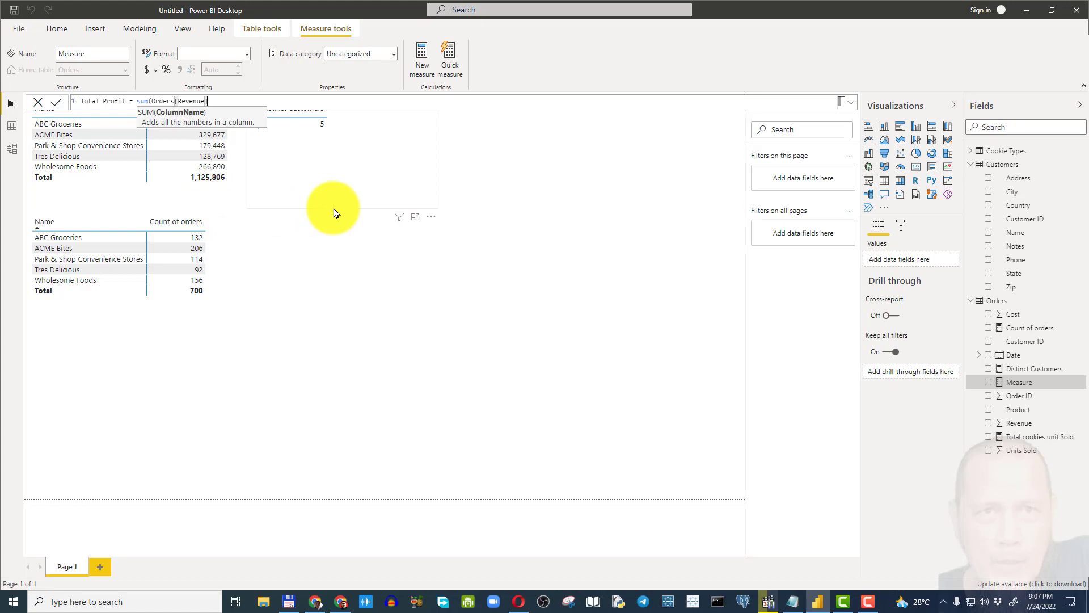
text() - s)
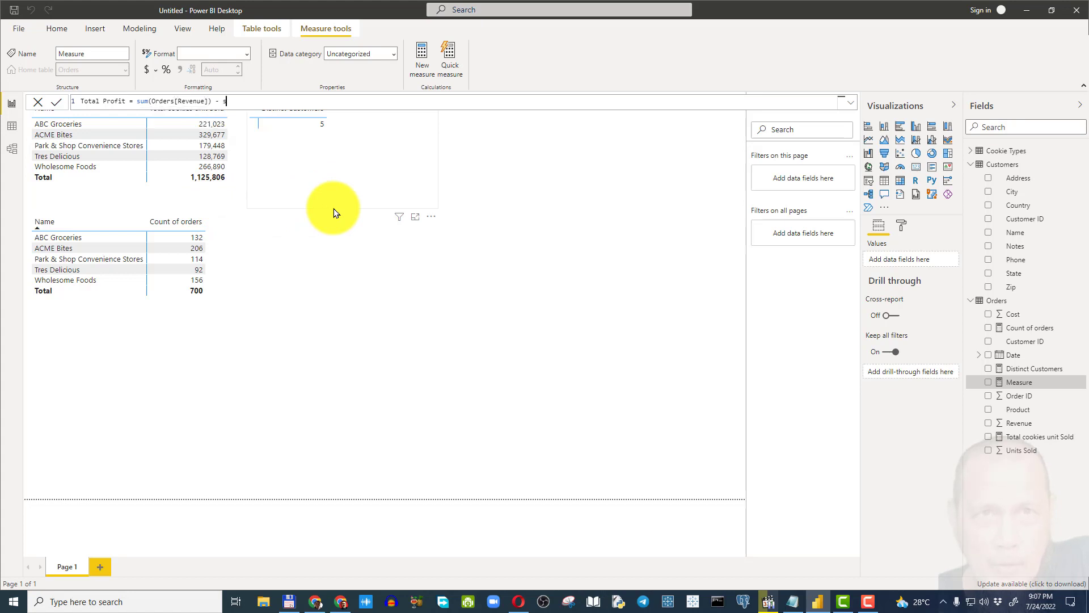
text(um()
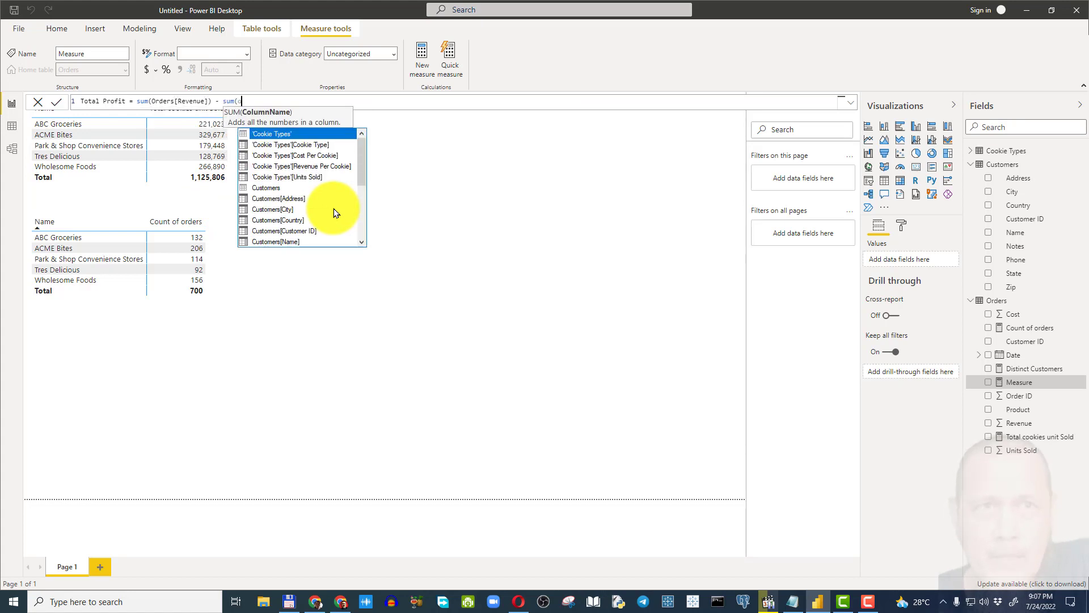
text(order)
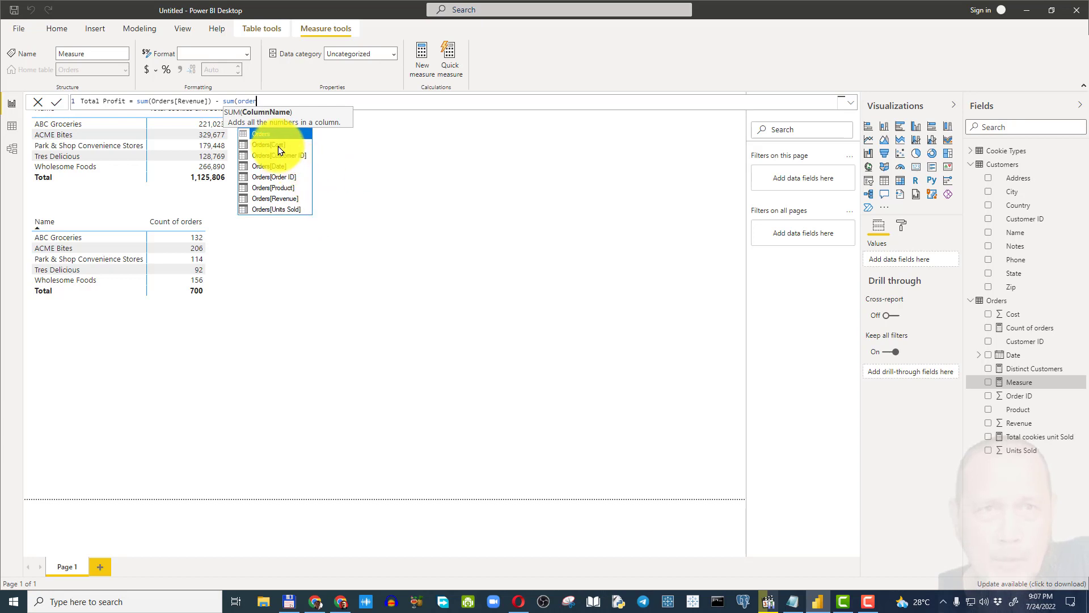
double_click(278, 145)
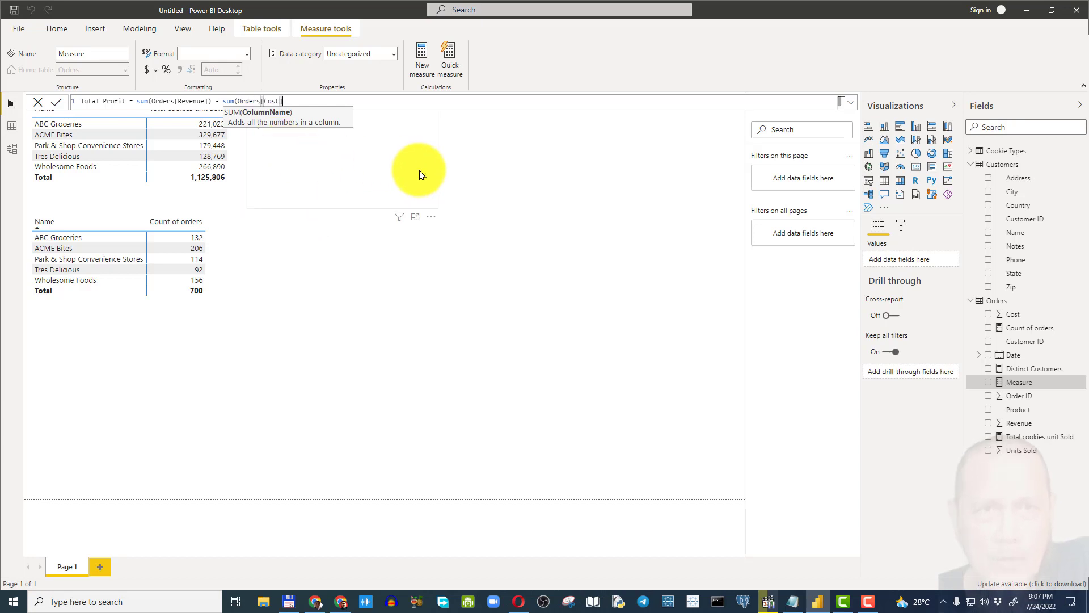
text())
key(Return)
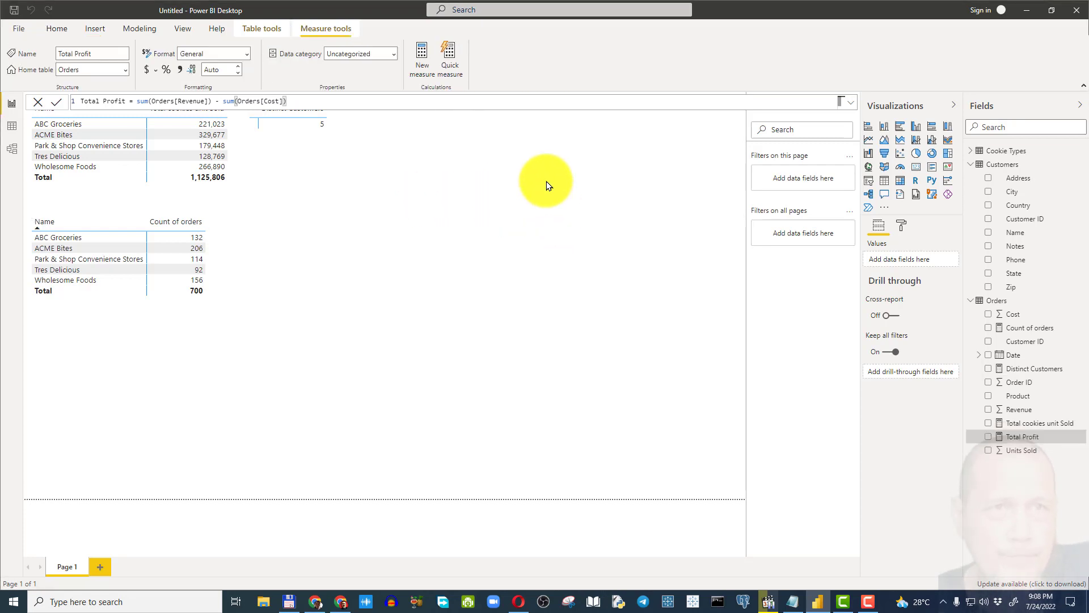
Step: Add Total Profit and a breakdown by customer Name to the Distinct Customers matrix, and widen it to fit all columns
click(304, 146)
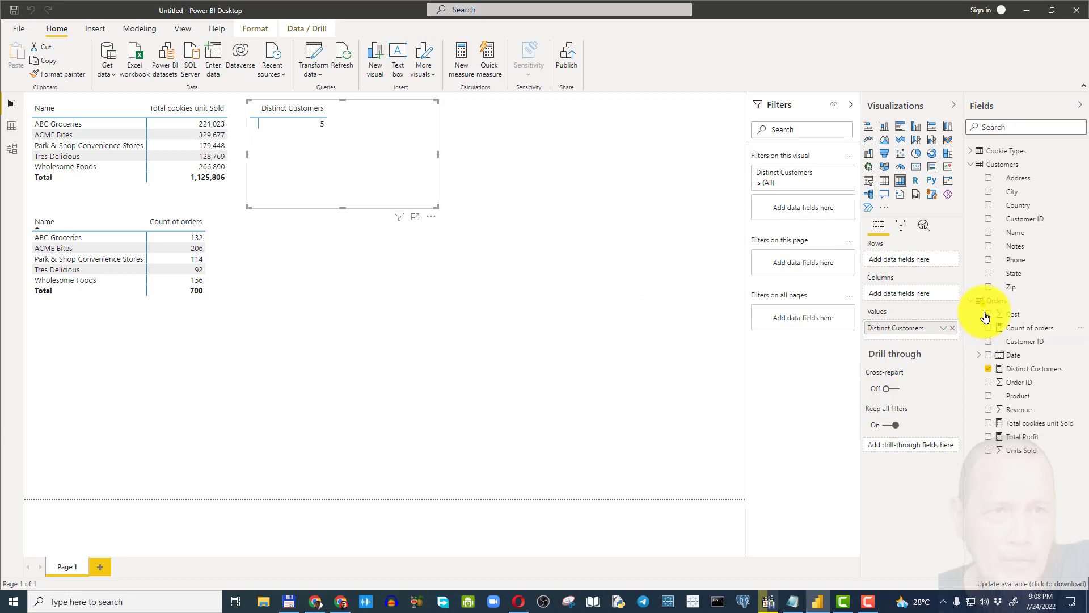
click(989, 437)
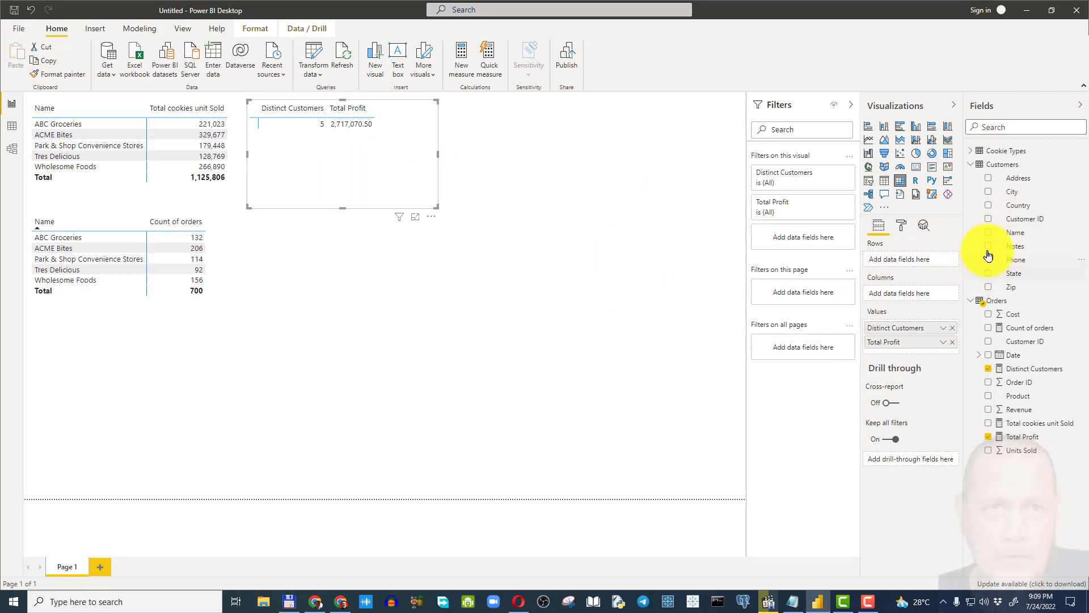
click(990, 232)
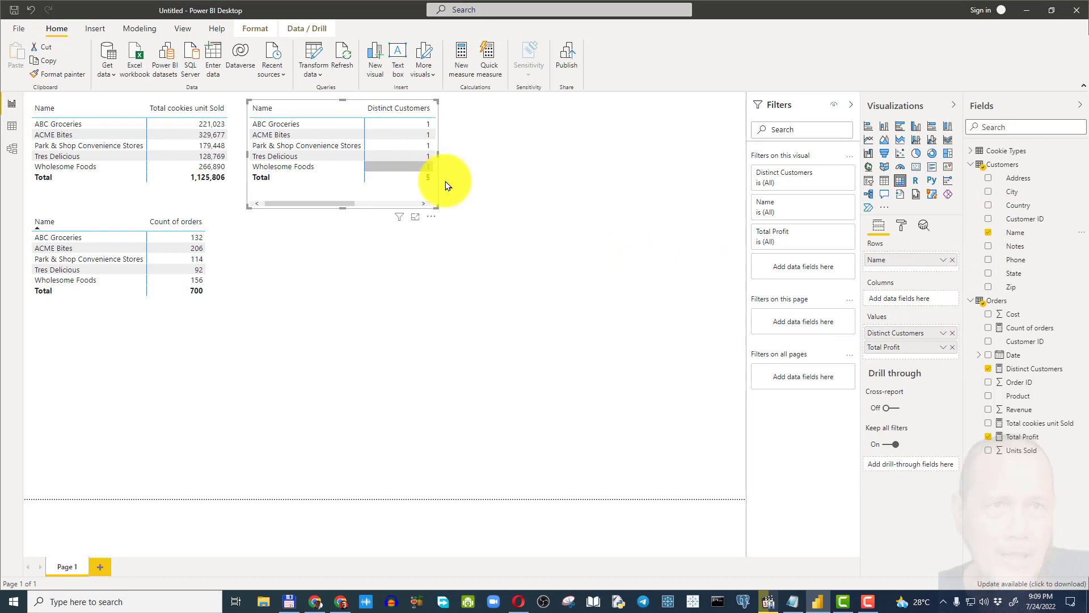
drag(436, 207, 491, 209)
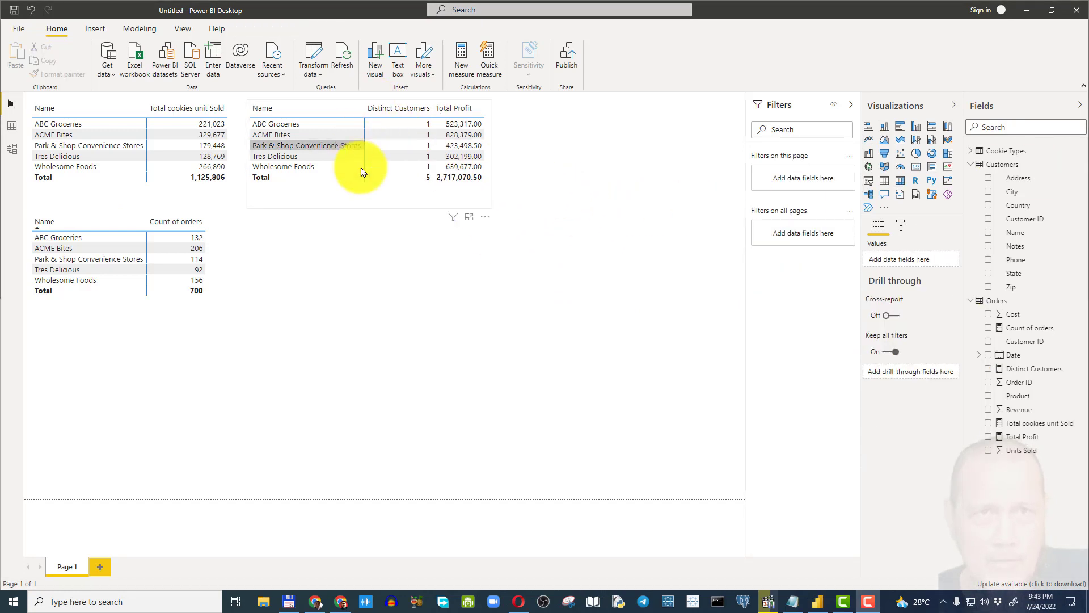
click(365, 195)
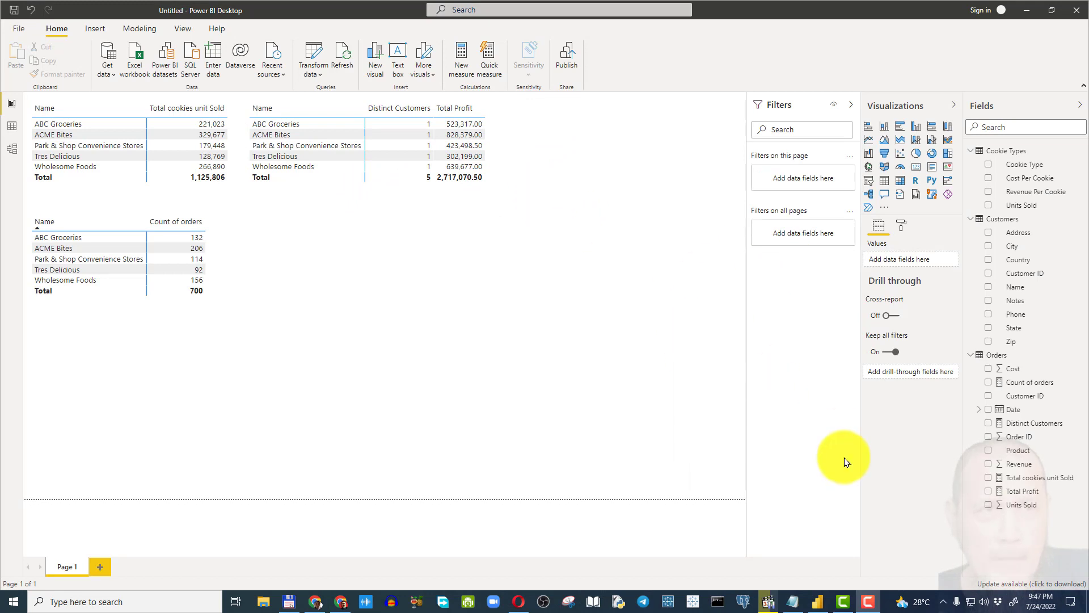
Step: Create a Subtraction quick measure in the Orders table with Sum of Revenue as base value and Cost as the value to subtract
click(1050, 424)
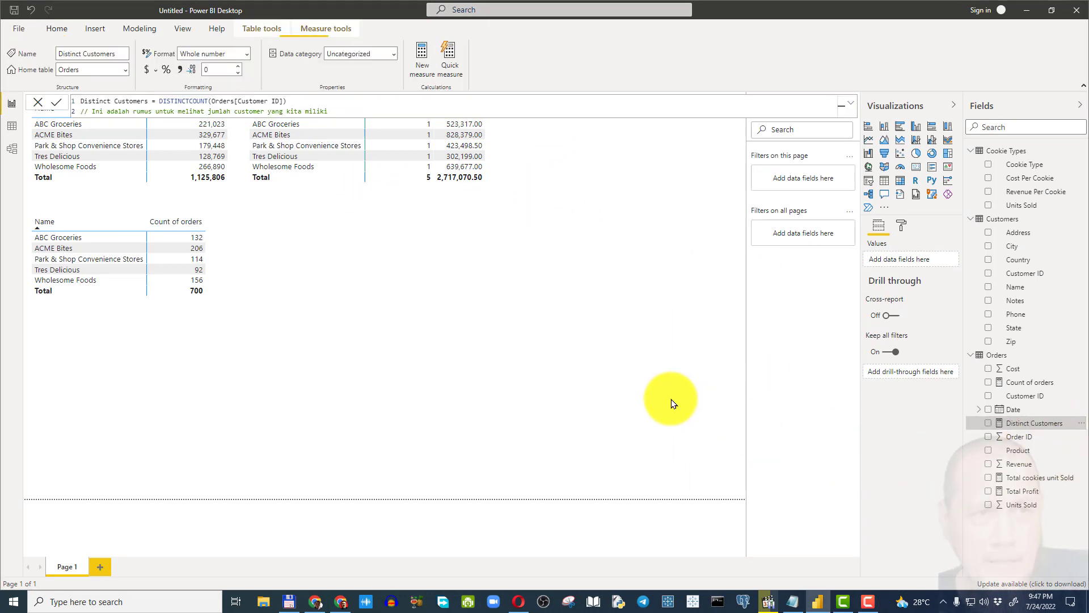
click(448, 70)
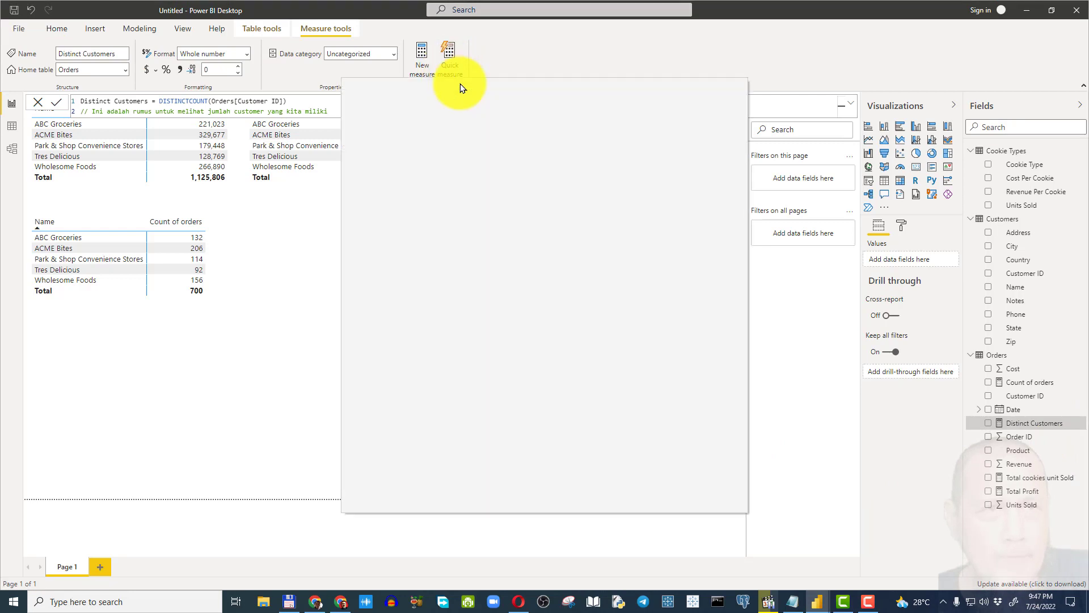
click(527, 146)
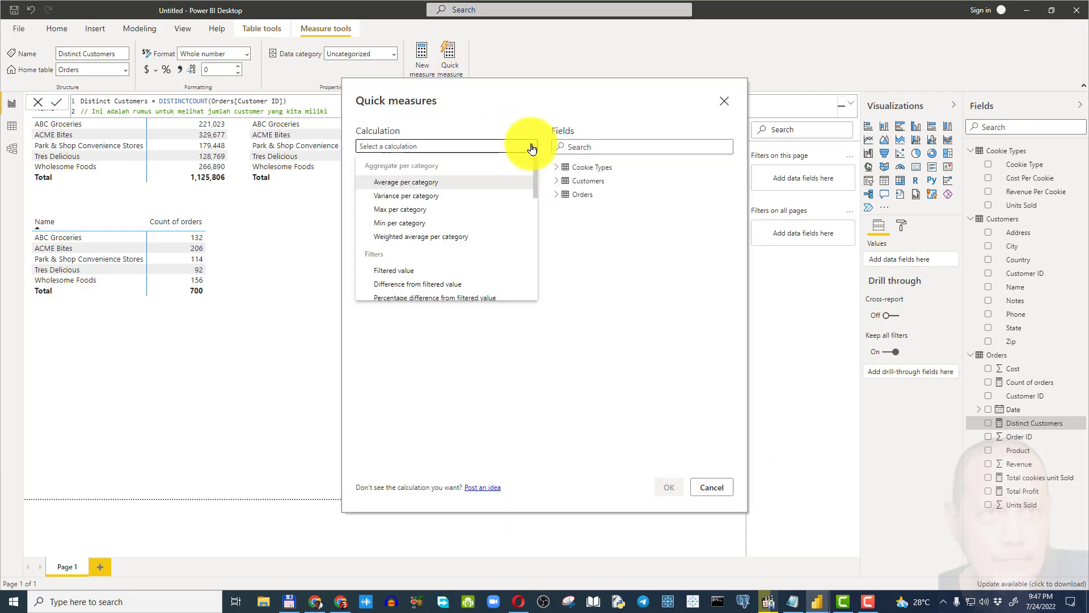
drag(532, 175, 533, 280)
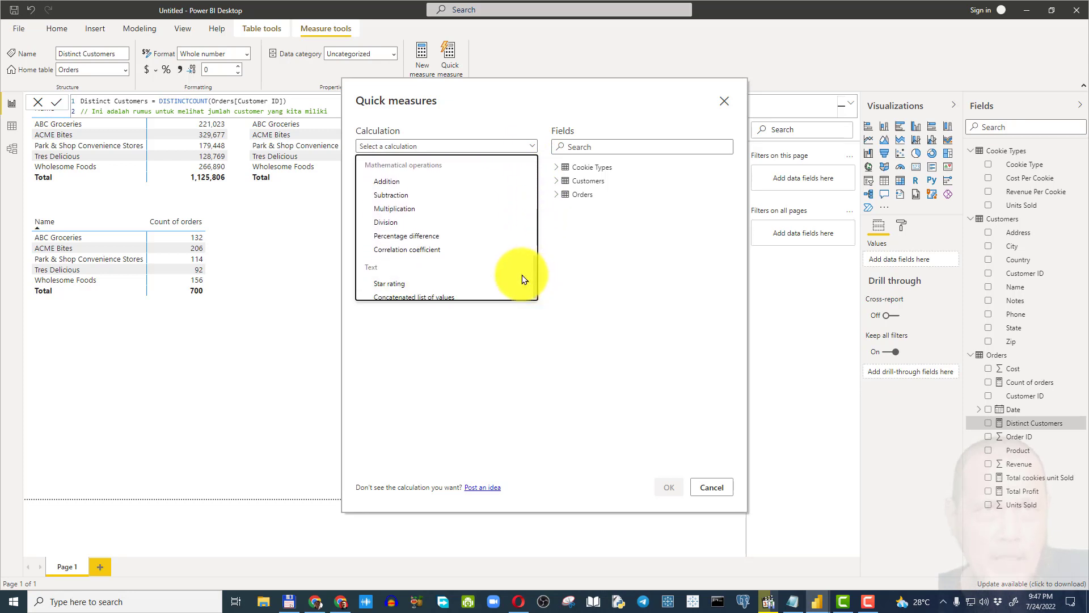
click(406, 199)
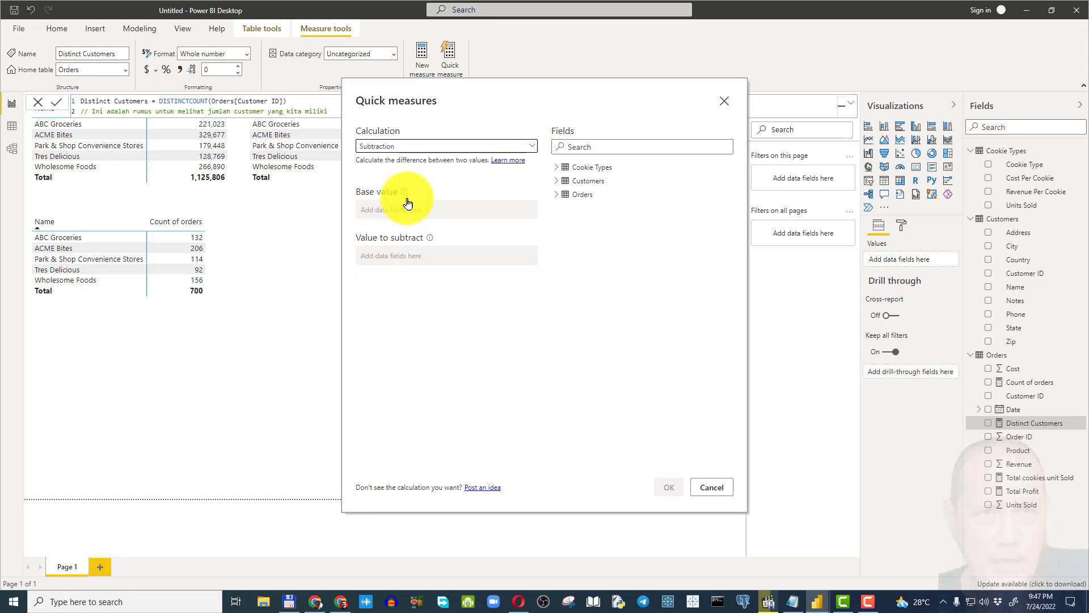
click(556, 196)
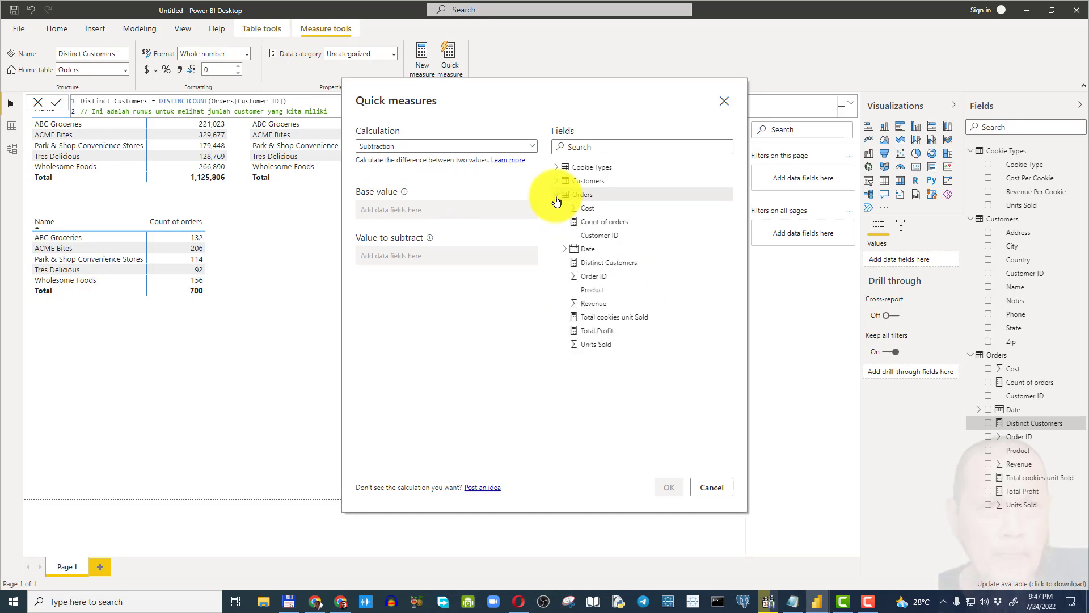
drag(597, 307, 463, 214)
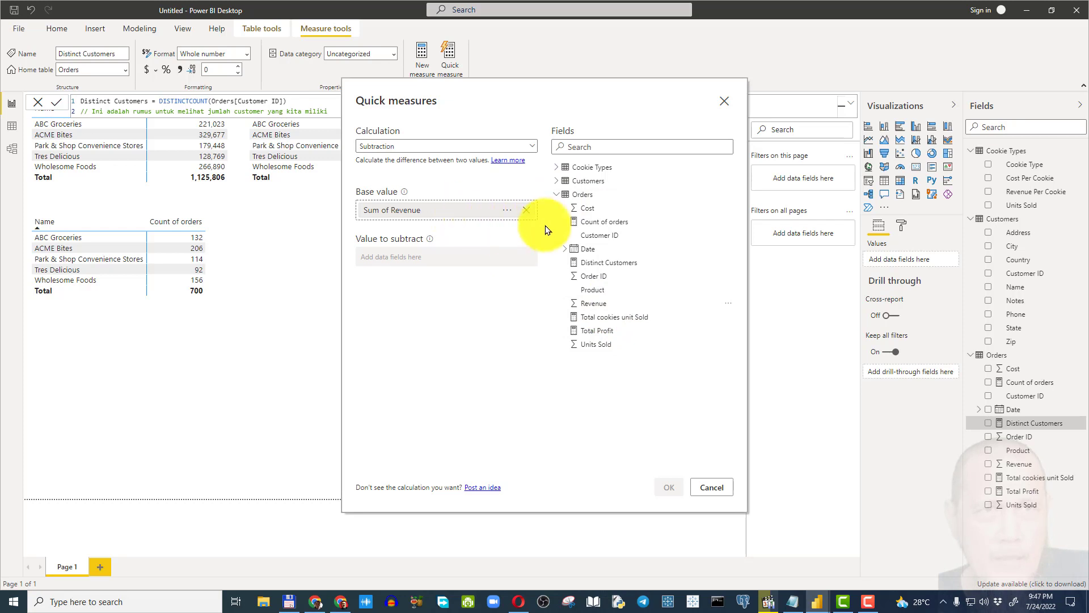
drag(590, 207, 445, 262)
click(669, 488)
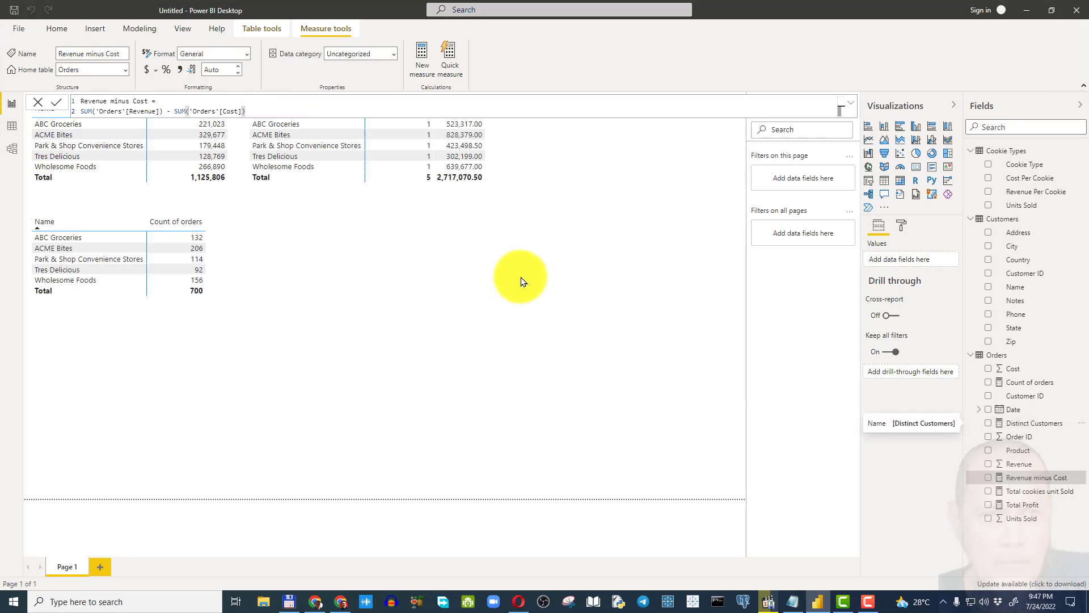
click(628, 241)
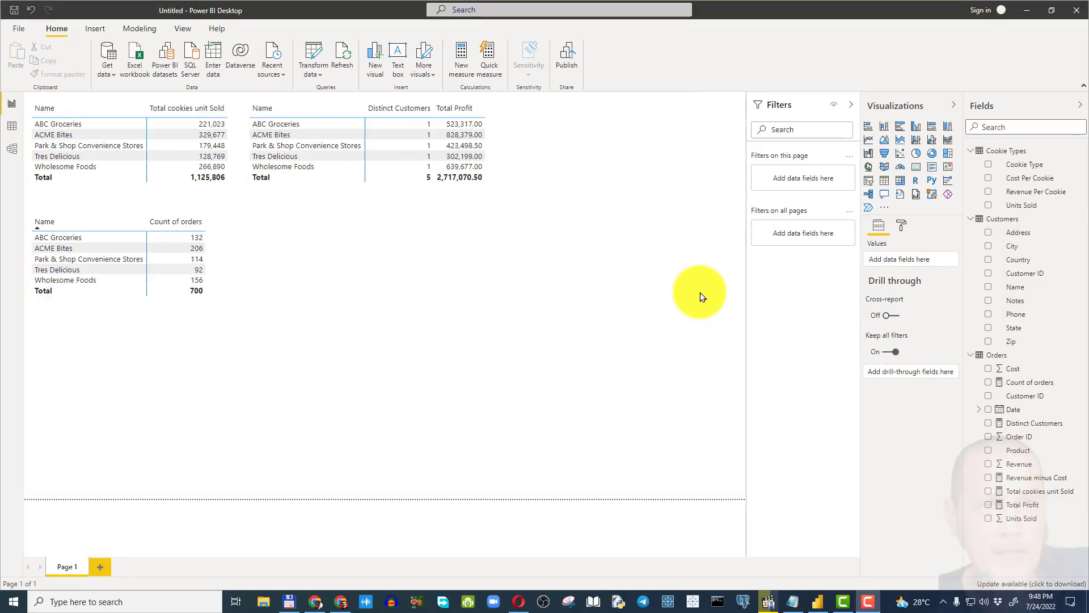
Step: Add the Revenue minus Cost measure to the Distinct Customers and Total Profit matrix, and widen it to fit the new column
click(376, 196)
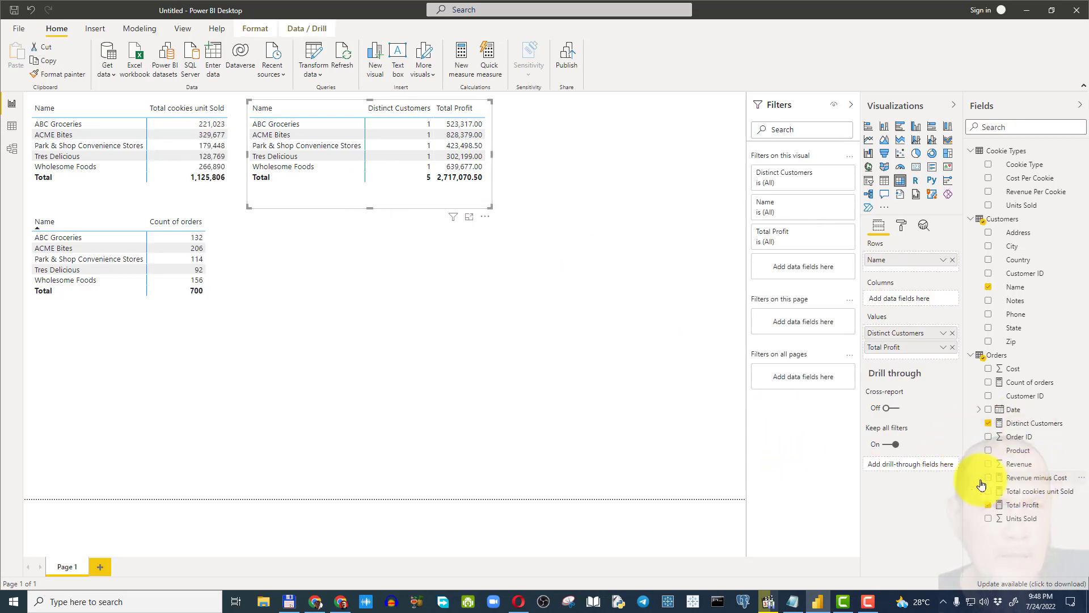
click(988, 477)
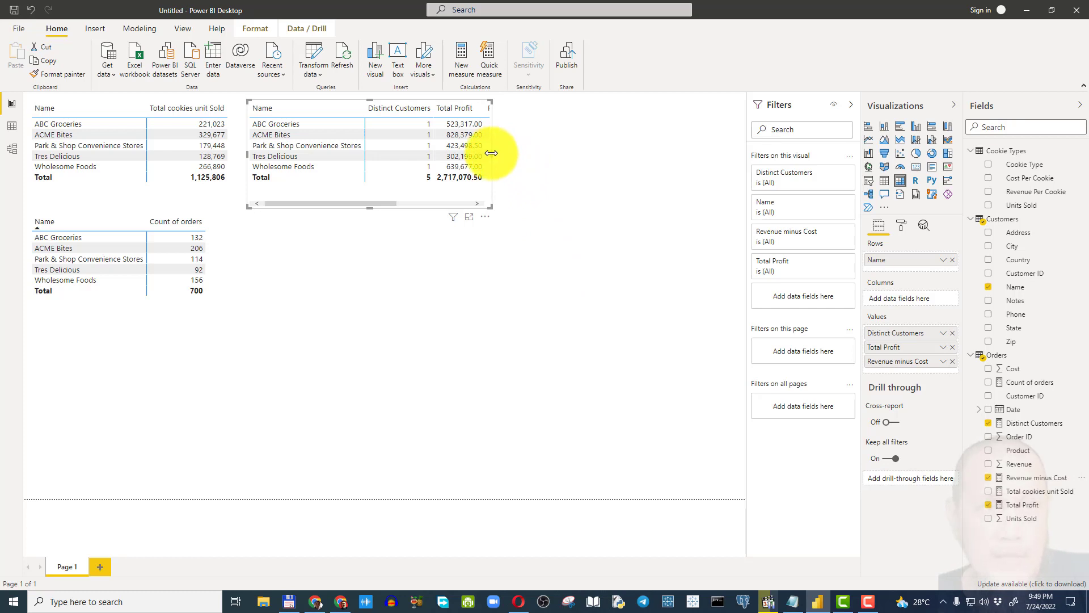
drag(493, 156, 579, 152)
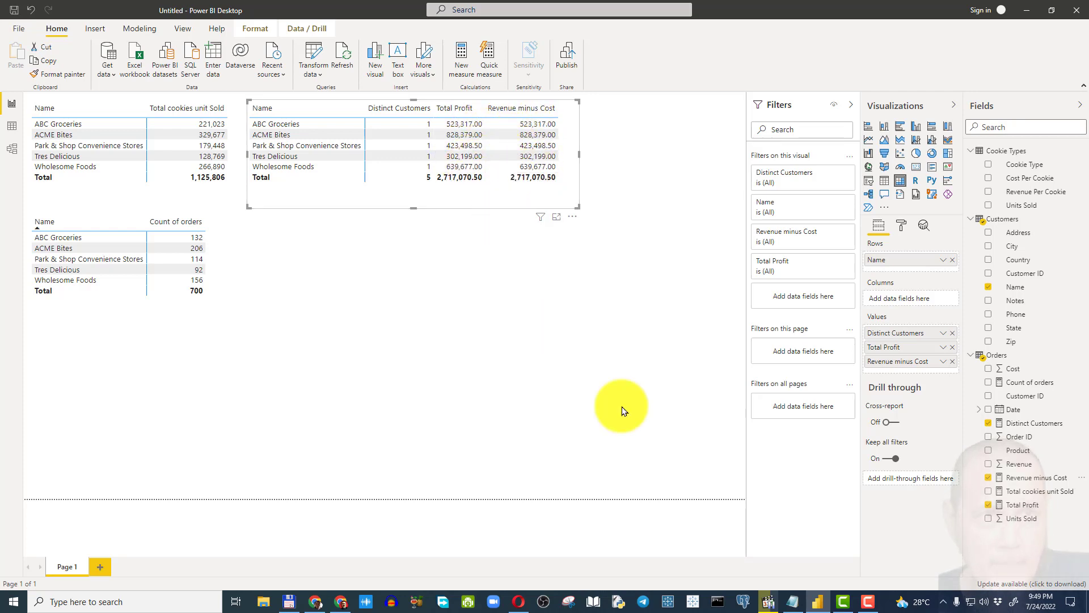
Step: Compare the formulas of the Revenue minus Cost and Total Profit measures, and close the formula display
click(1030, 481)
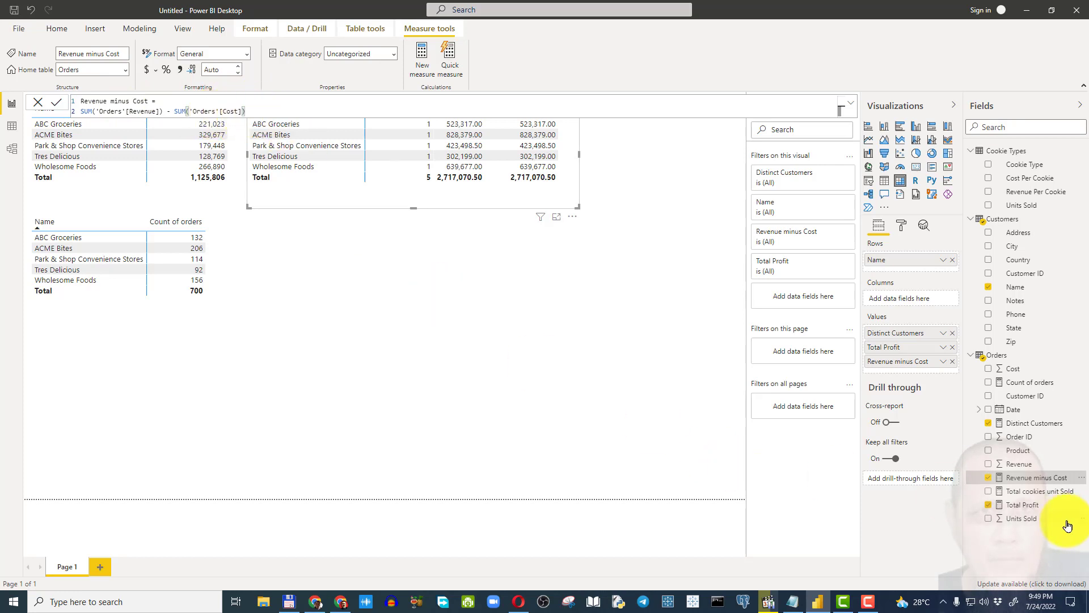
click(1027, 504)
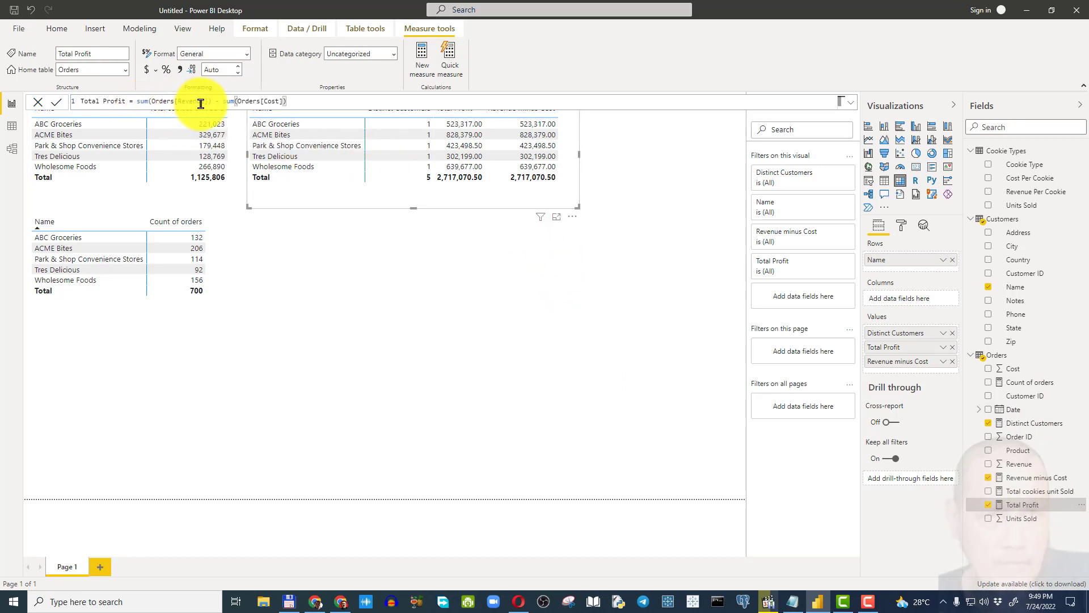
click(1037, 479)
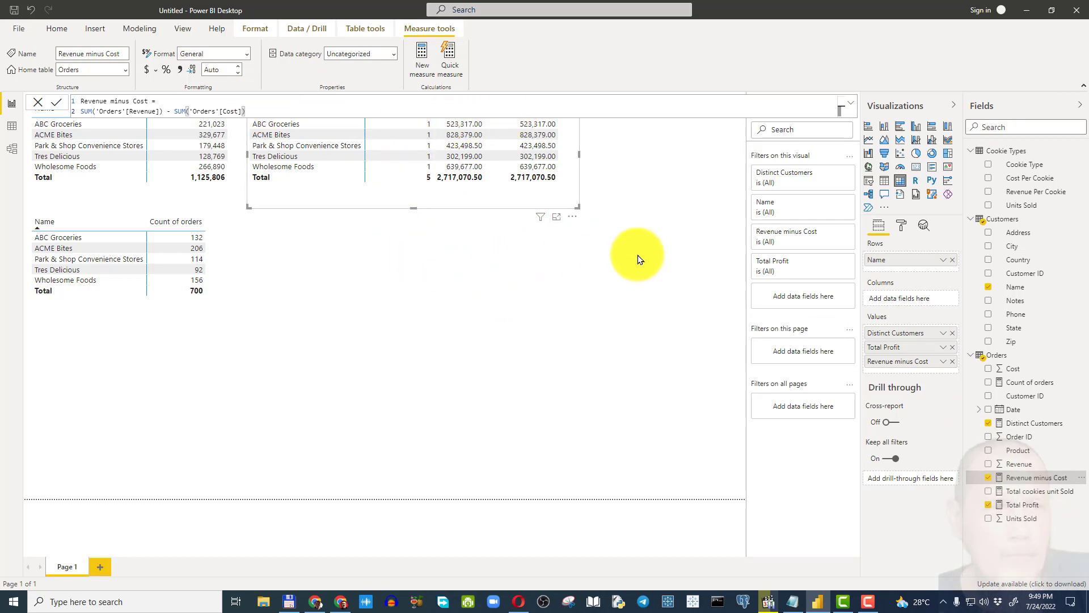
click(652, 261)
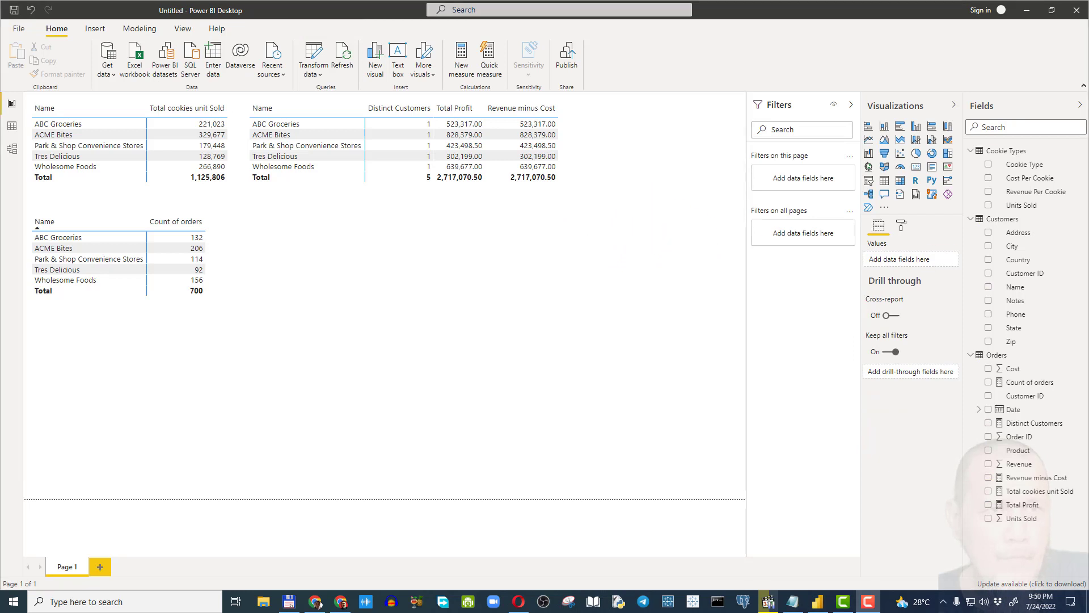
click(546, 299)
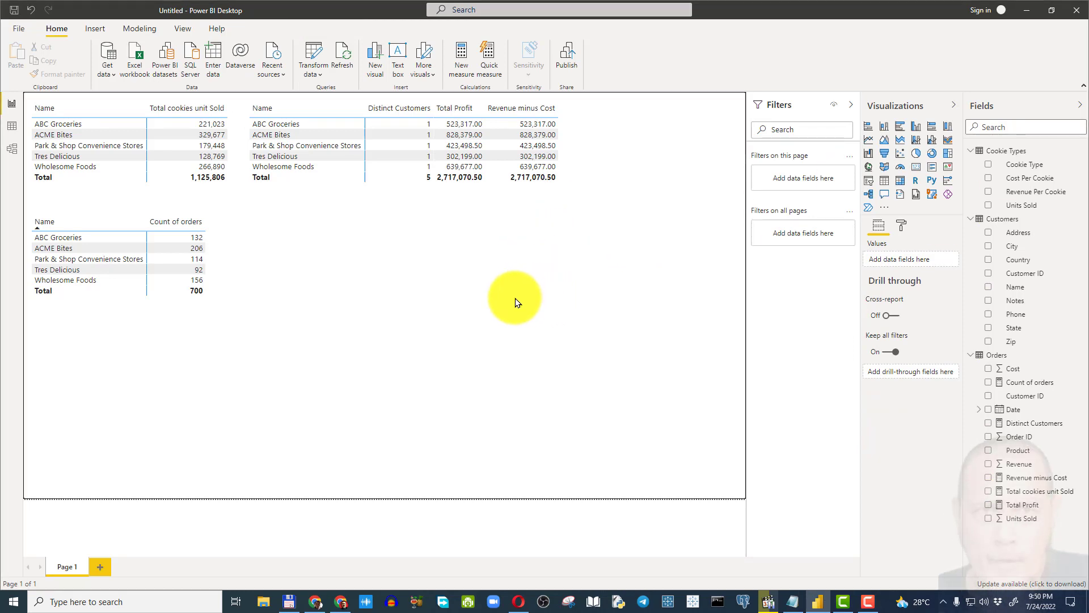
Step: Add a calculated column named "Profit" to the Orders table data, defined as Orders[Revenue] - Orders[Cost]
click(14, 132)
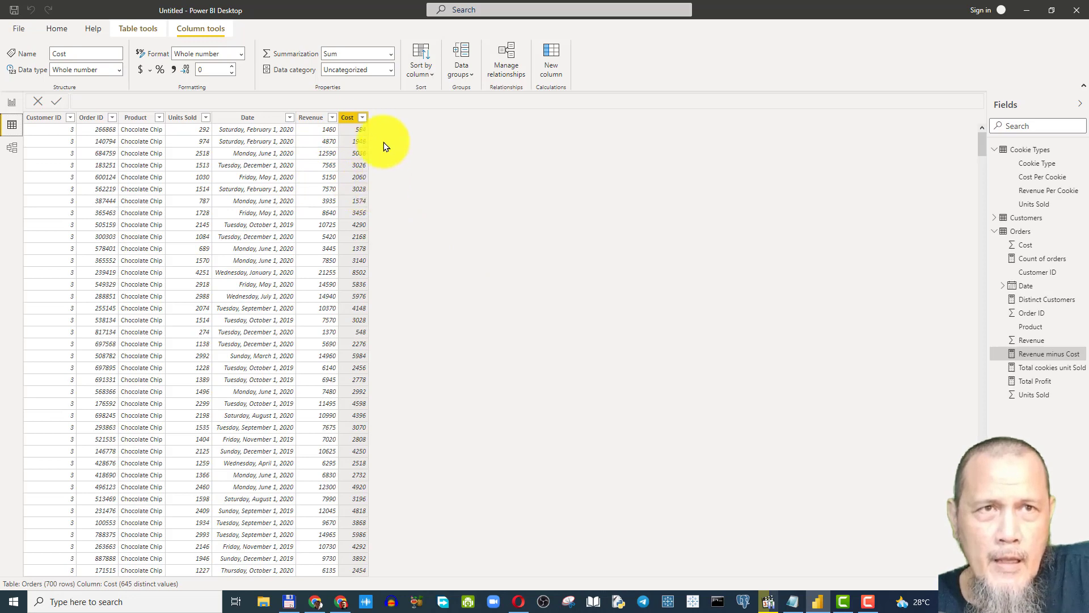
click(557, 55)
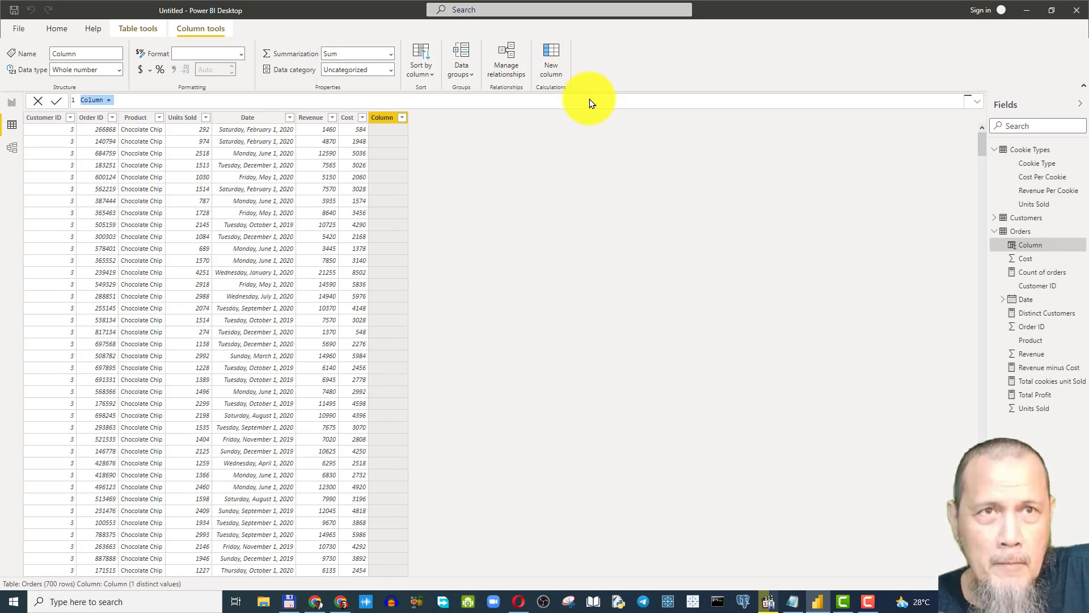
text(Profit)
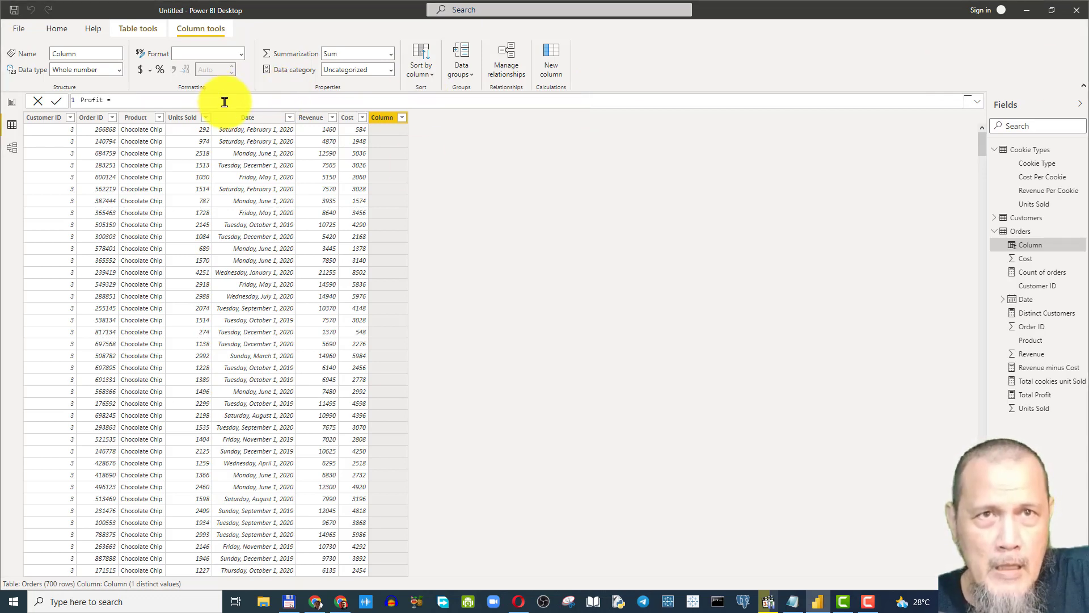
text(rev)
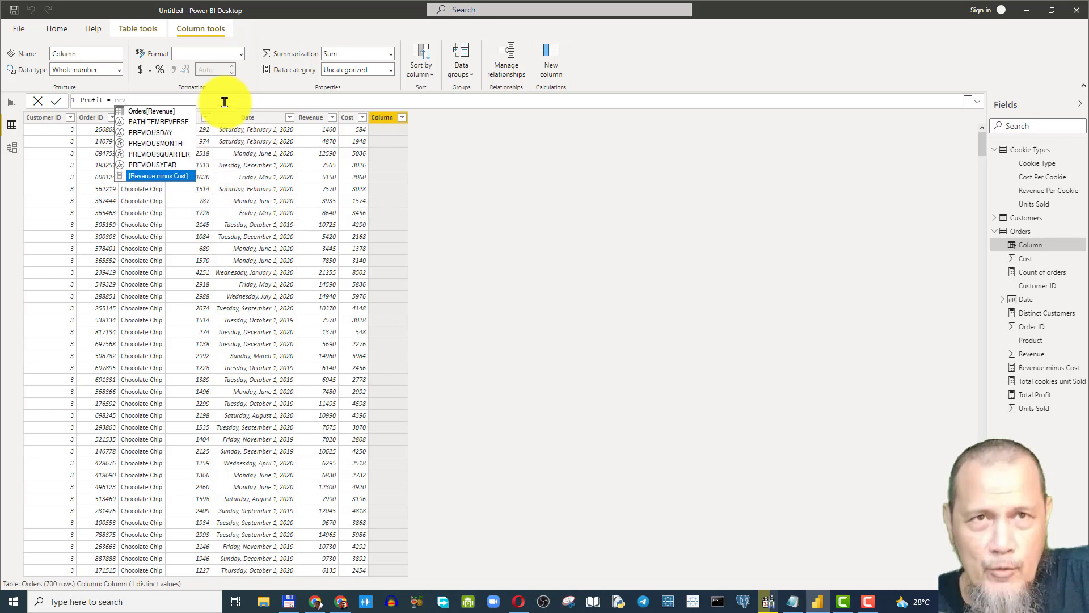
text(e)
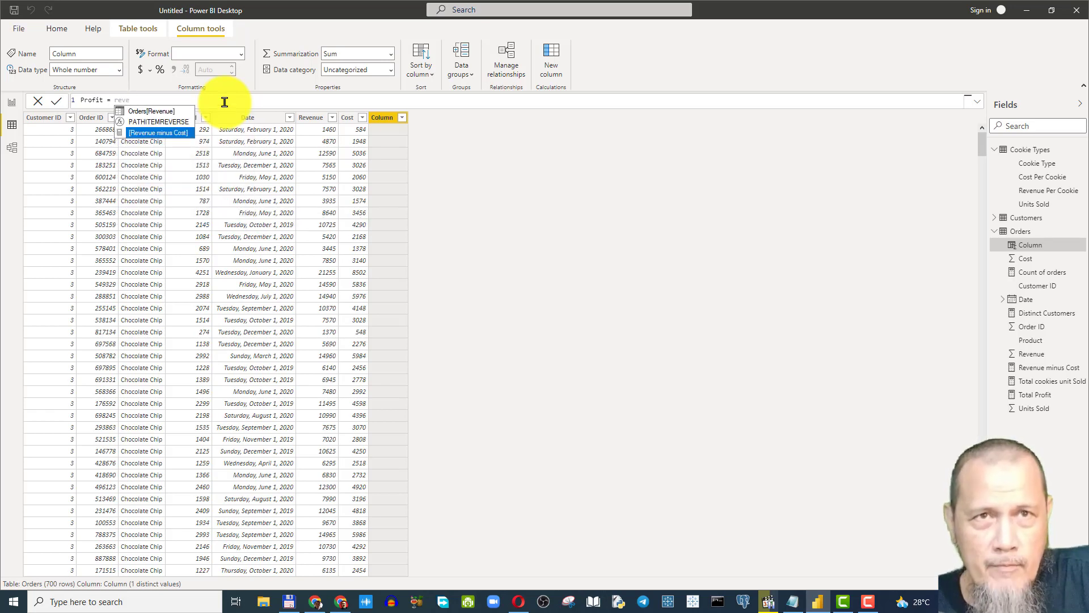
click(163, 112)
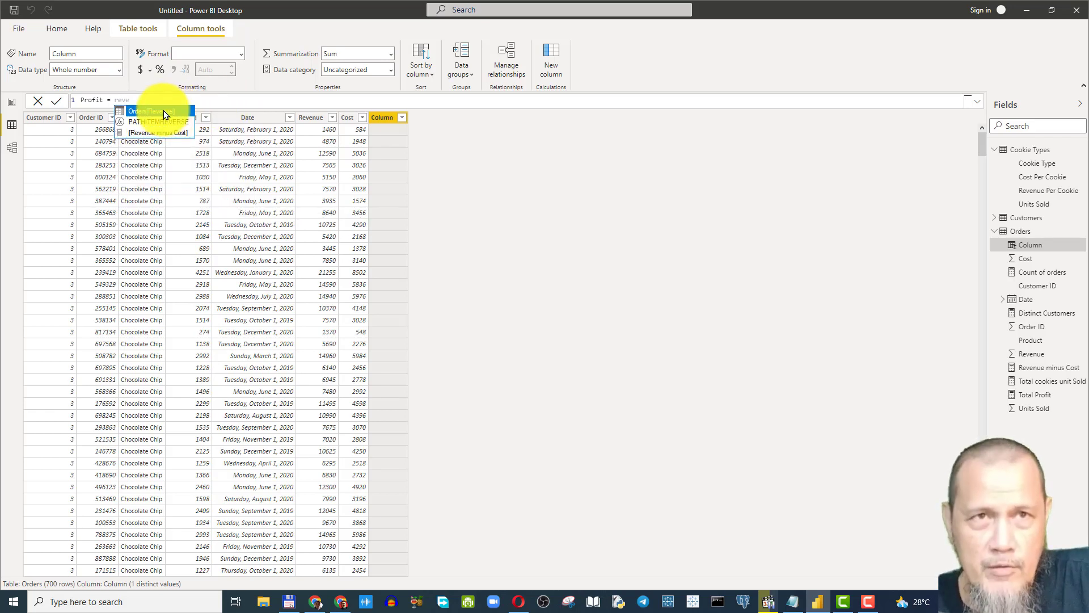
click(163, 112)
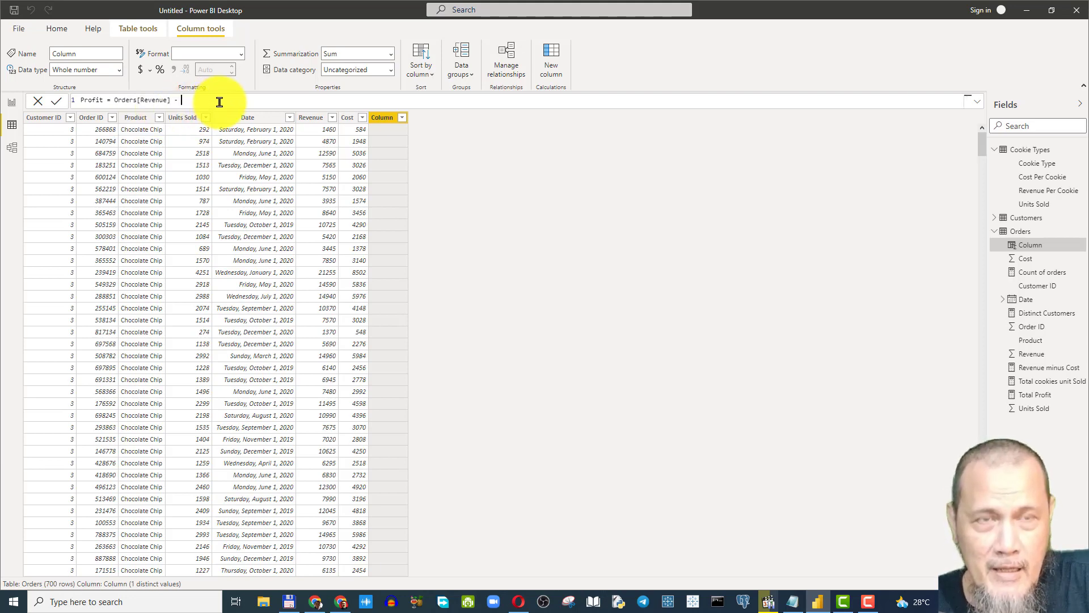
text(cost)
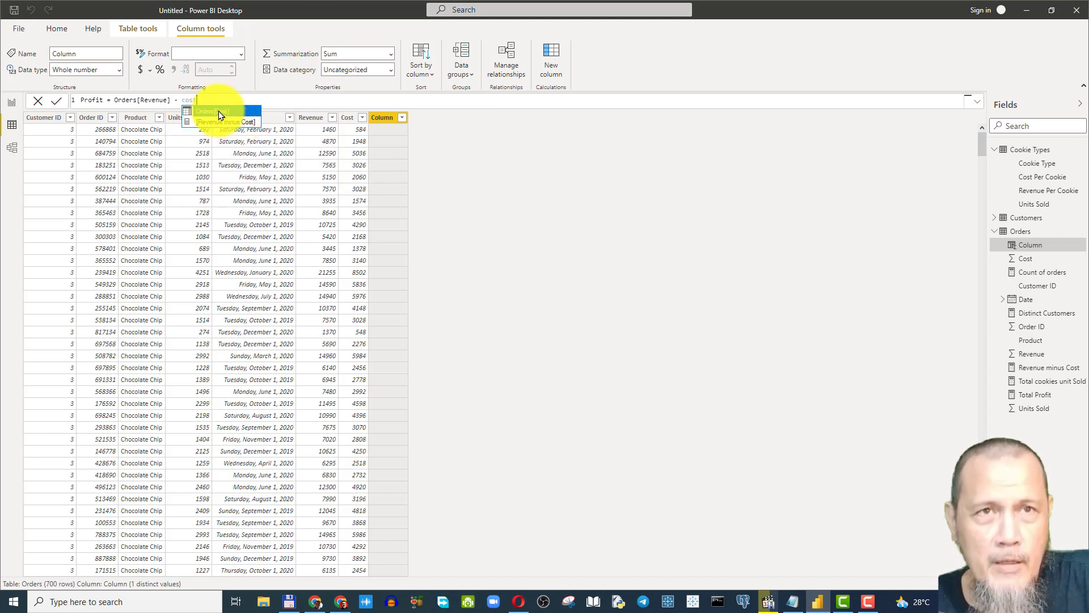
click(219, 111)
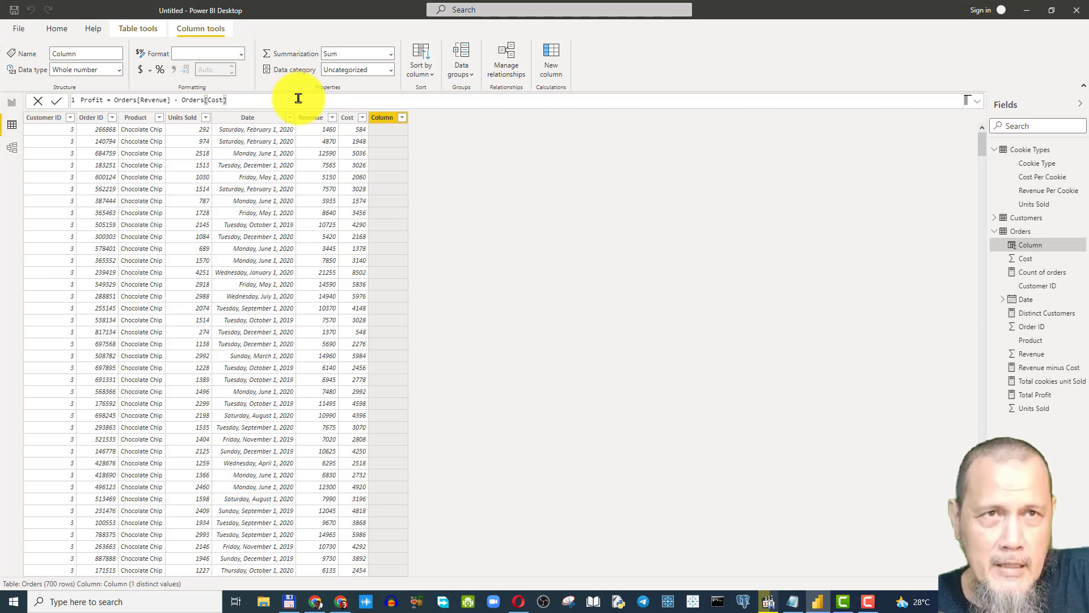
key(Return)
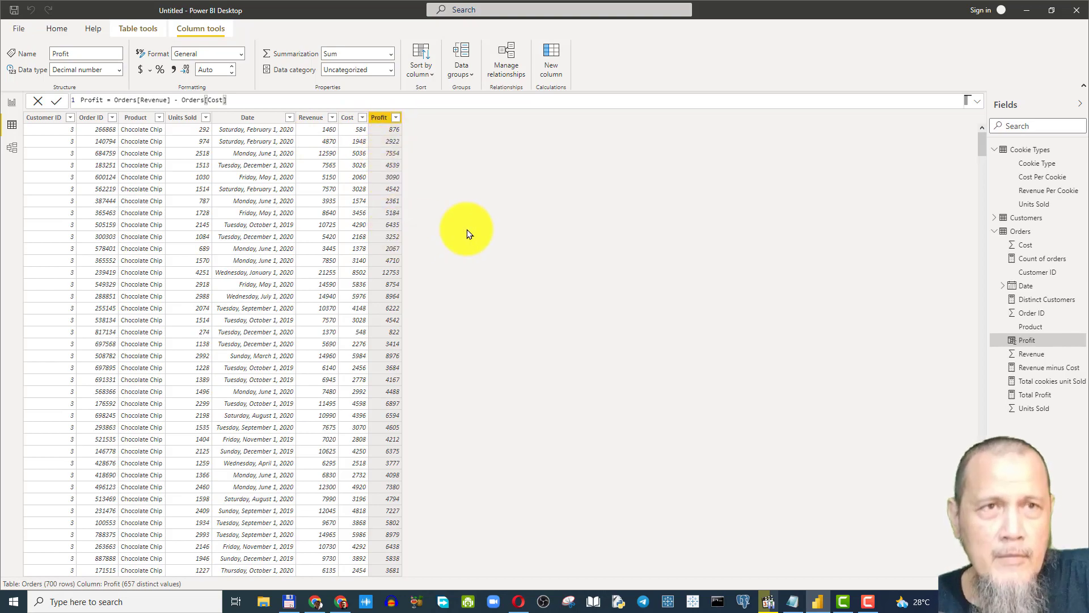
Step: Examine the Profit column values across the rows of the Orders table and return to the first row
scroll(468, 229, down, 14)
scroll(467, 233, down, 20)
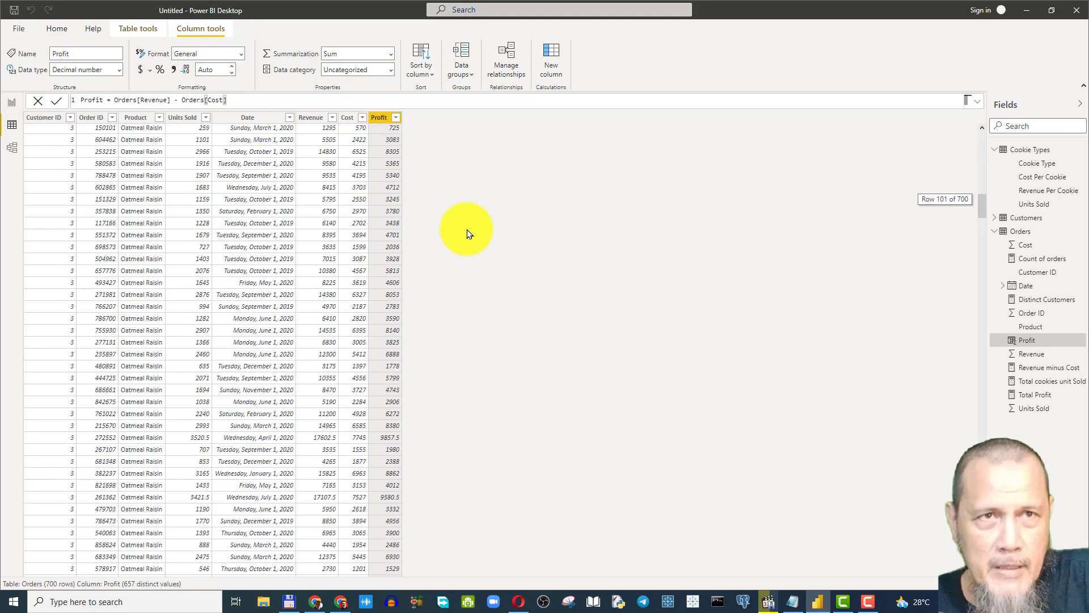
scroll(468, 232, down, 20)
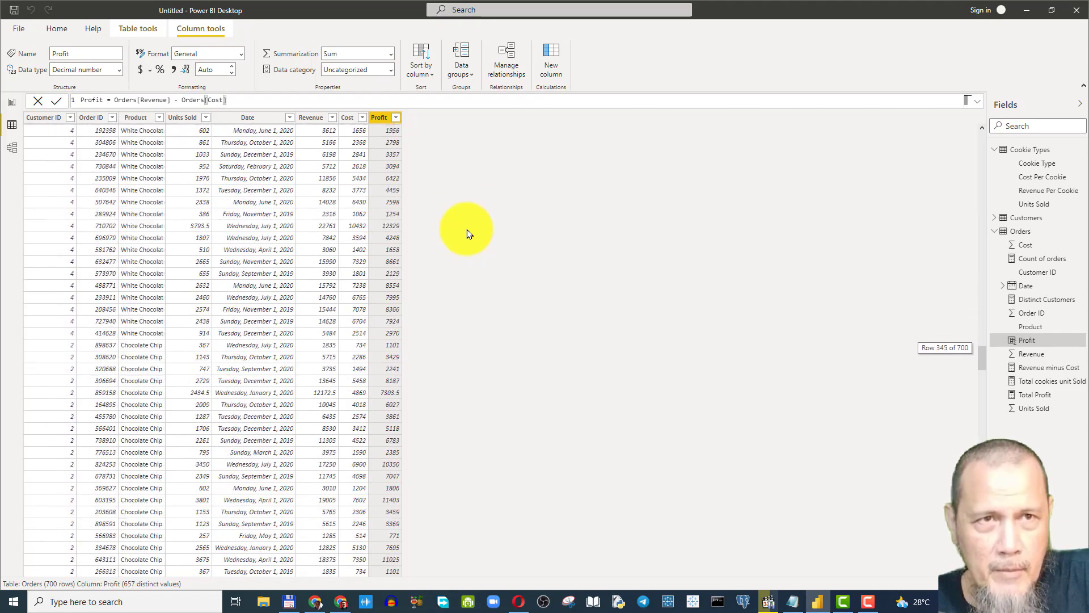
scroll(467, 233, down, 20)
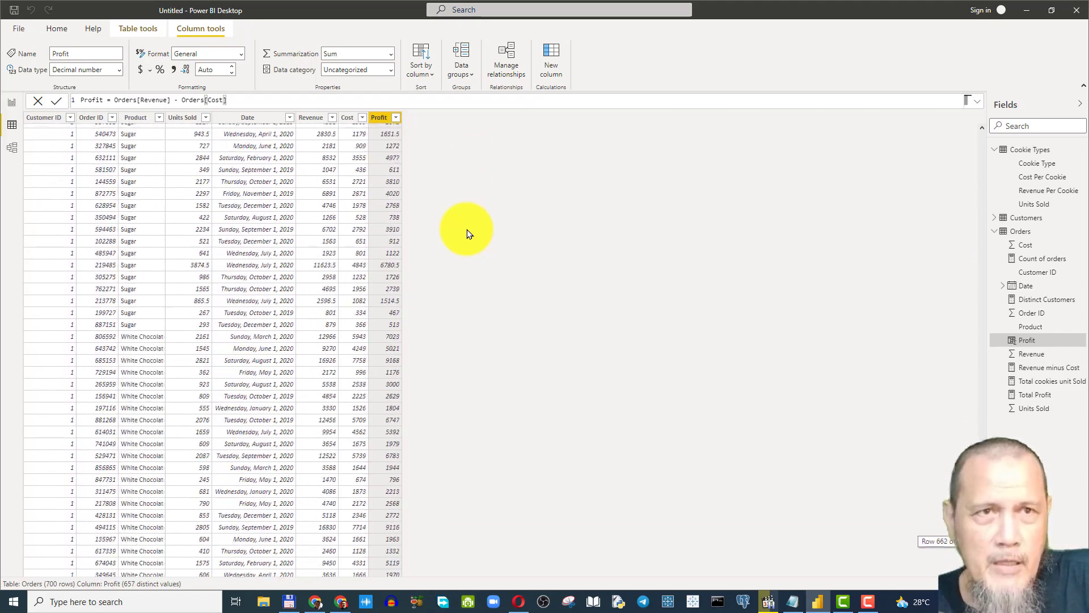
scroll(468, 233, up, 20)
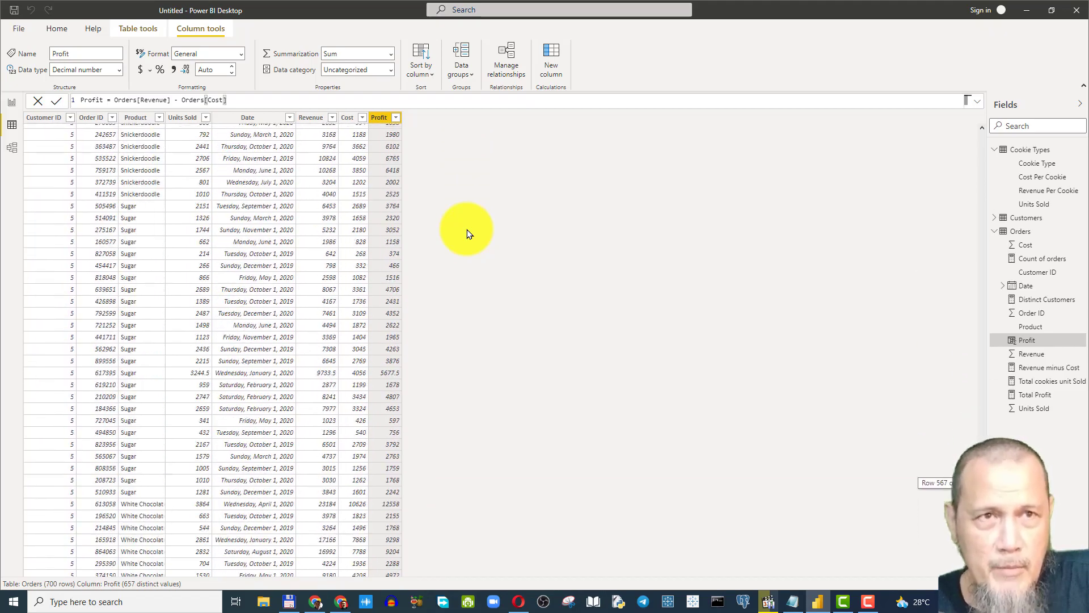
scroll(467, 233, up, 20)
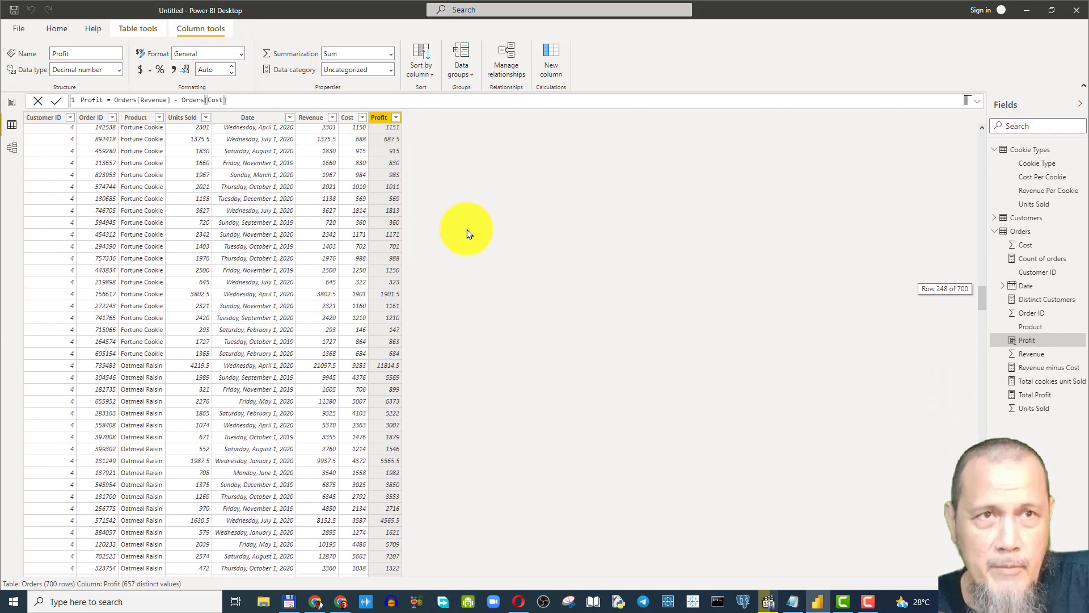
scroll(468, 233, up, 20)
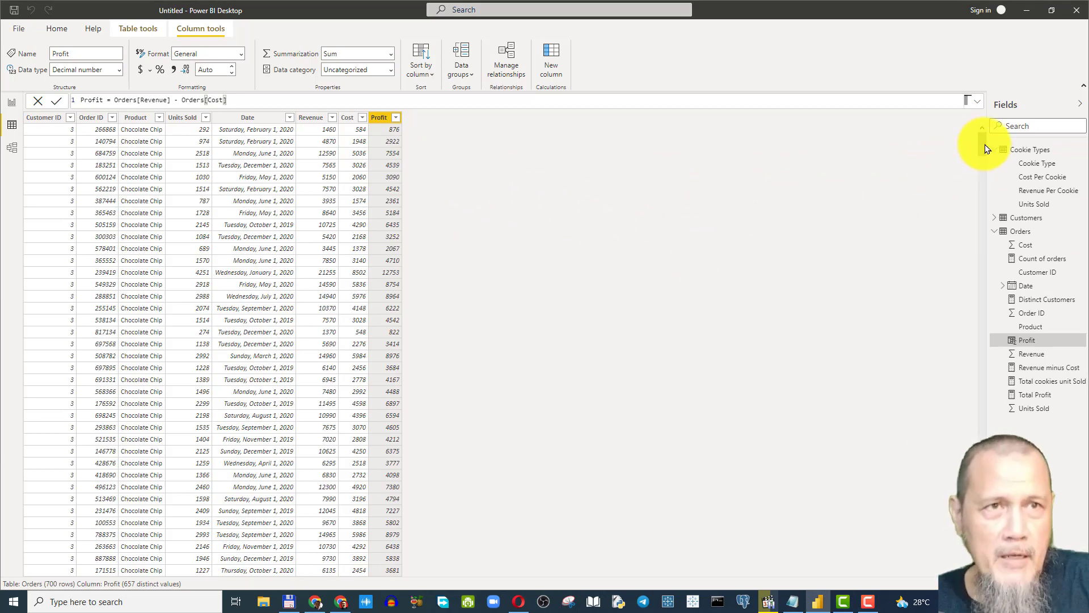
scroll(986, 148, down, 2)
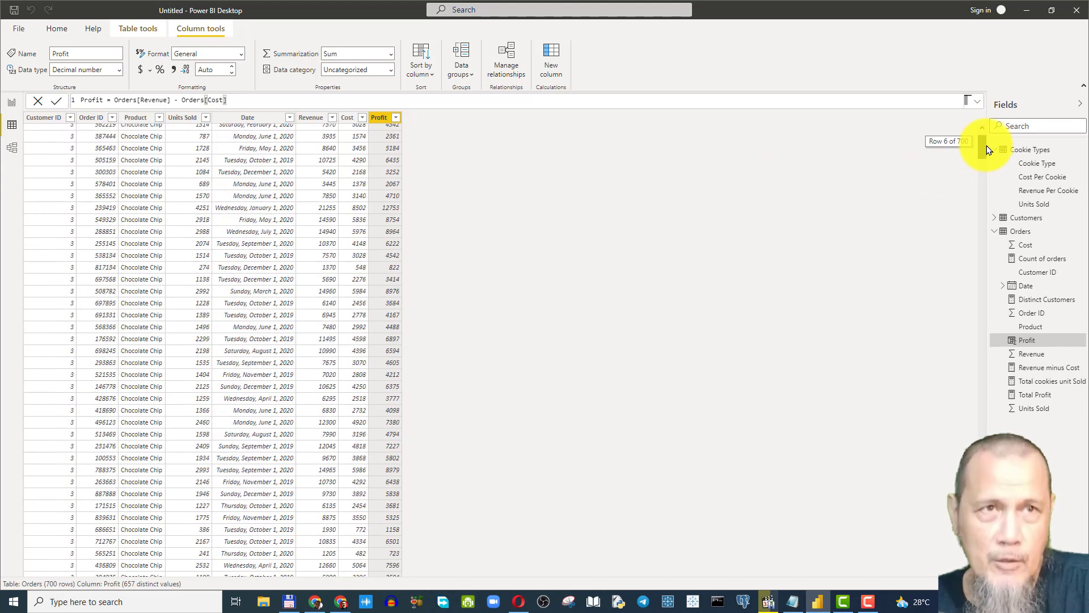
drag(985, 148, 986, 136)
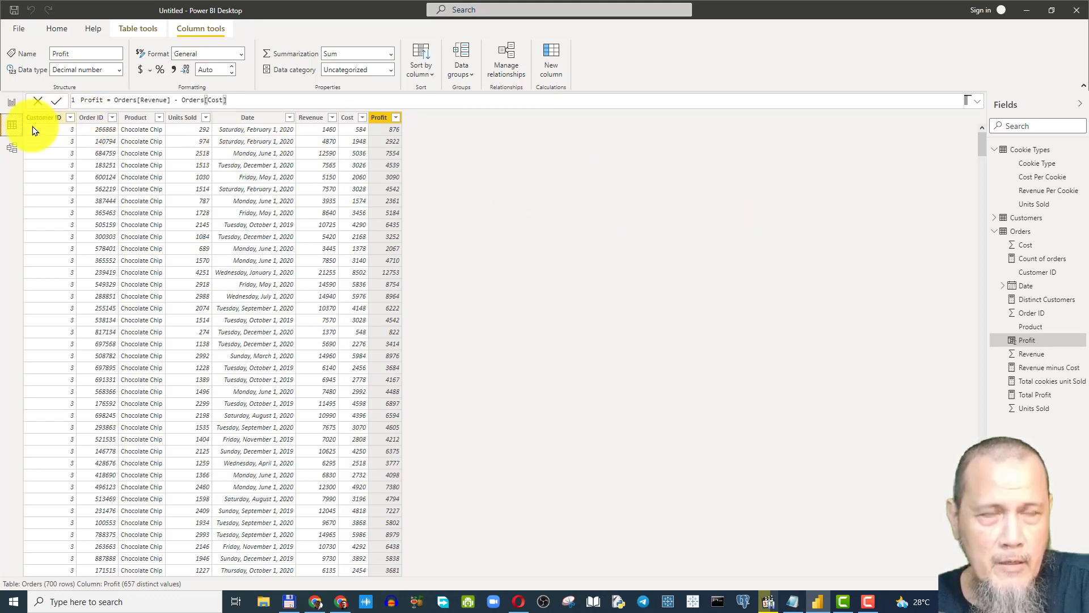
Step: Return to the report and start a new measure in the Orders table named "Profit margin pct"
click(11, 103)
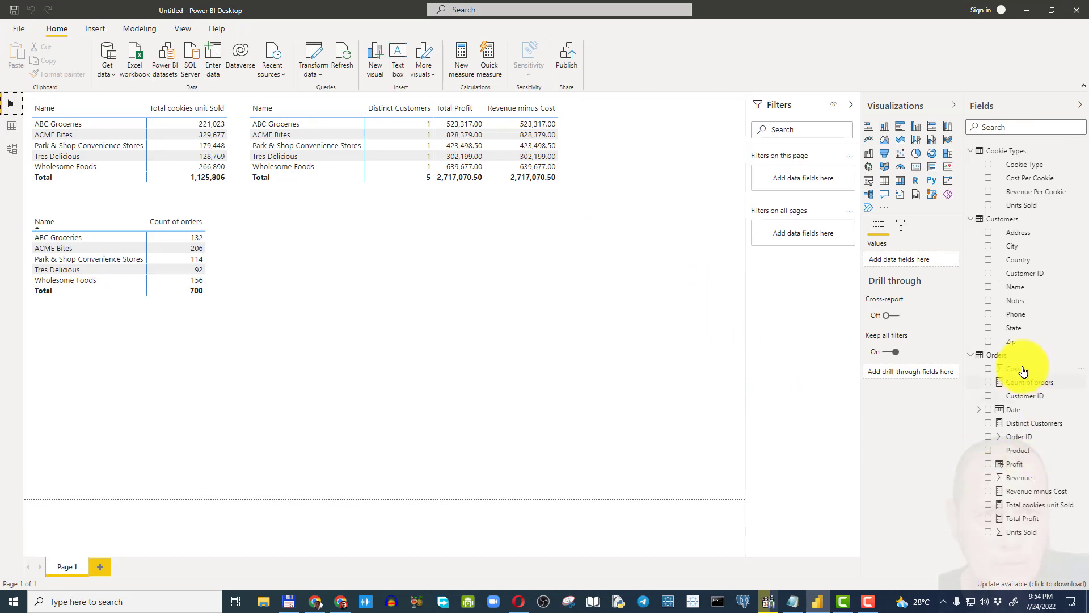
click(1005, 357)
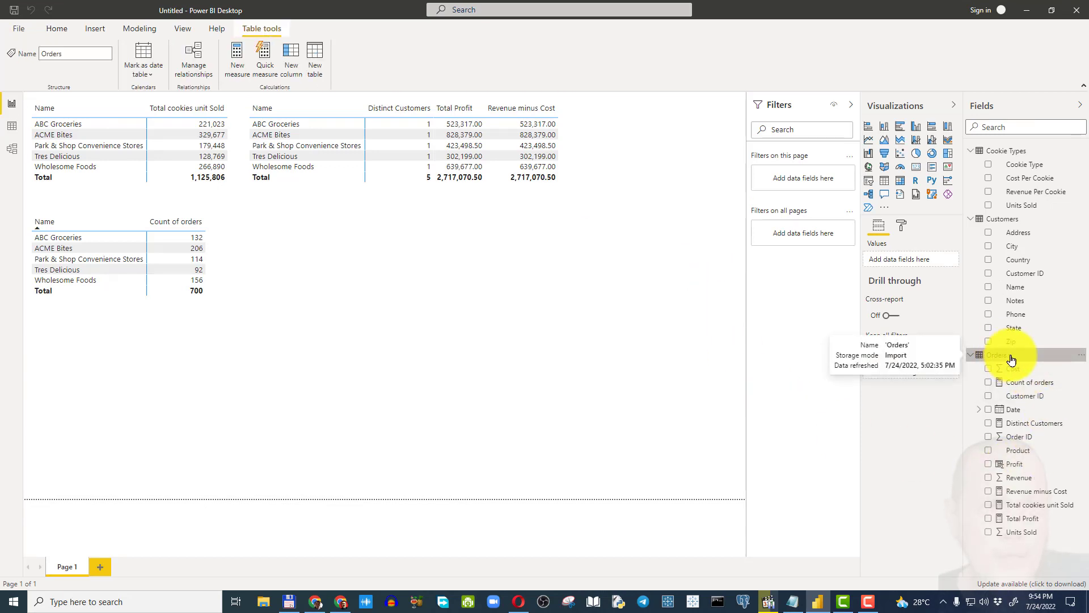
right_click(1007, 358)
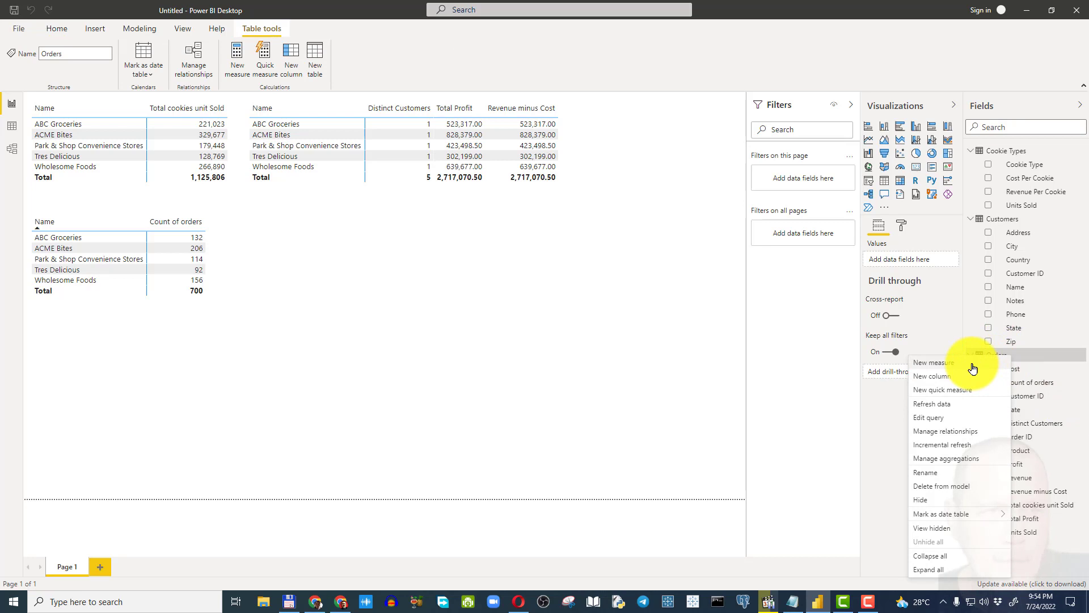
key(Escape)
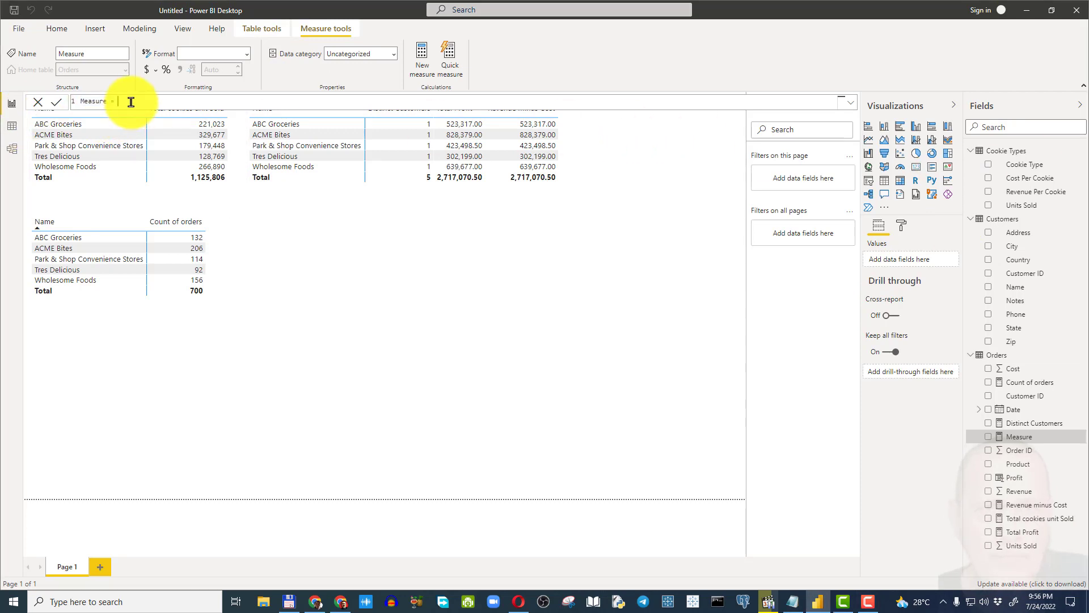
drag(131, 102, 79, 101)
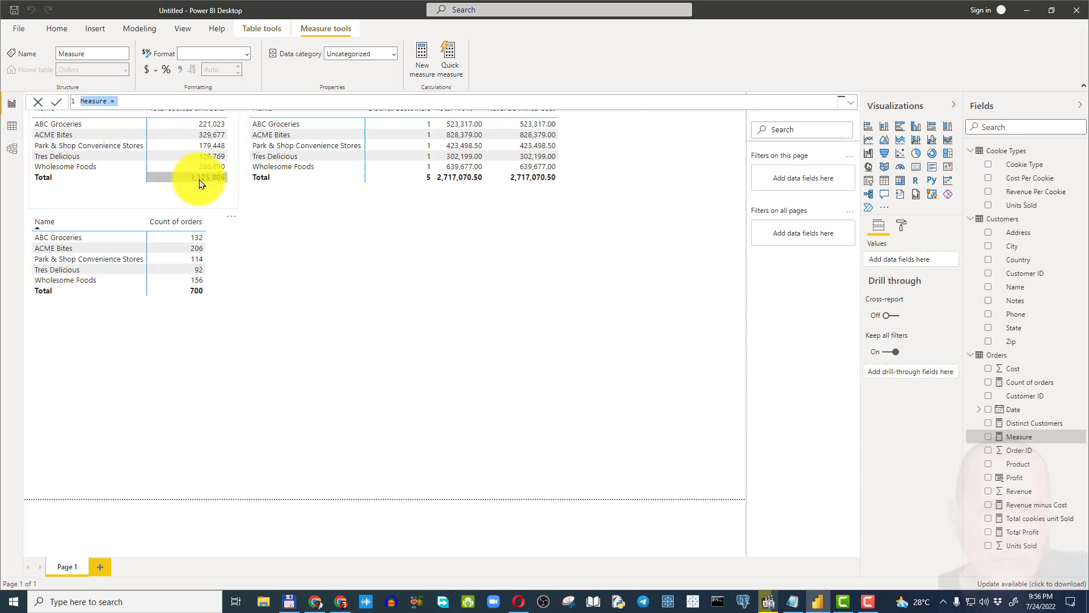
text(Profit margin pct =)
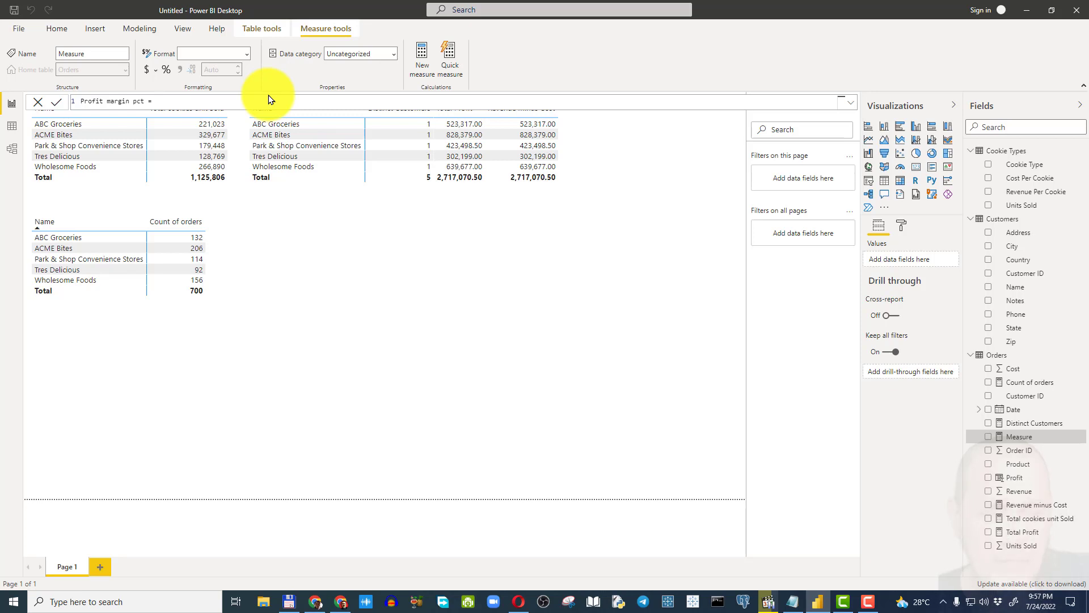
Step: Define the Profit margin pct measure as [Total Profit] / sum(Orders[Revenue]) and commit the formula
text(total)
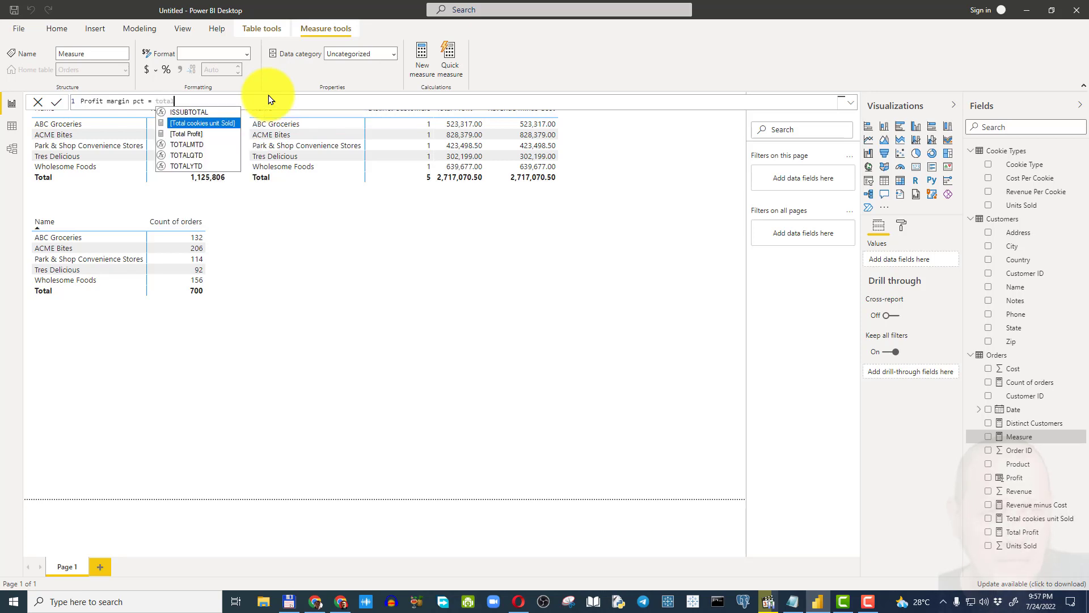
click(195, 133)
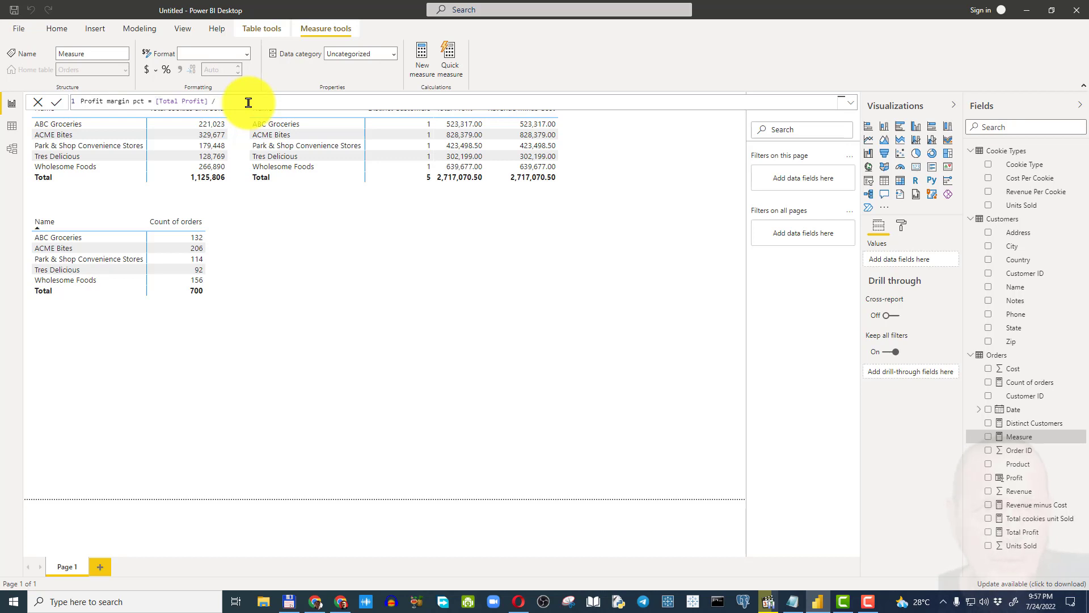
text(/ sum)
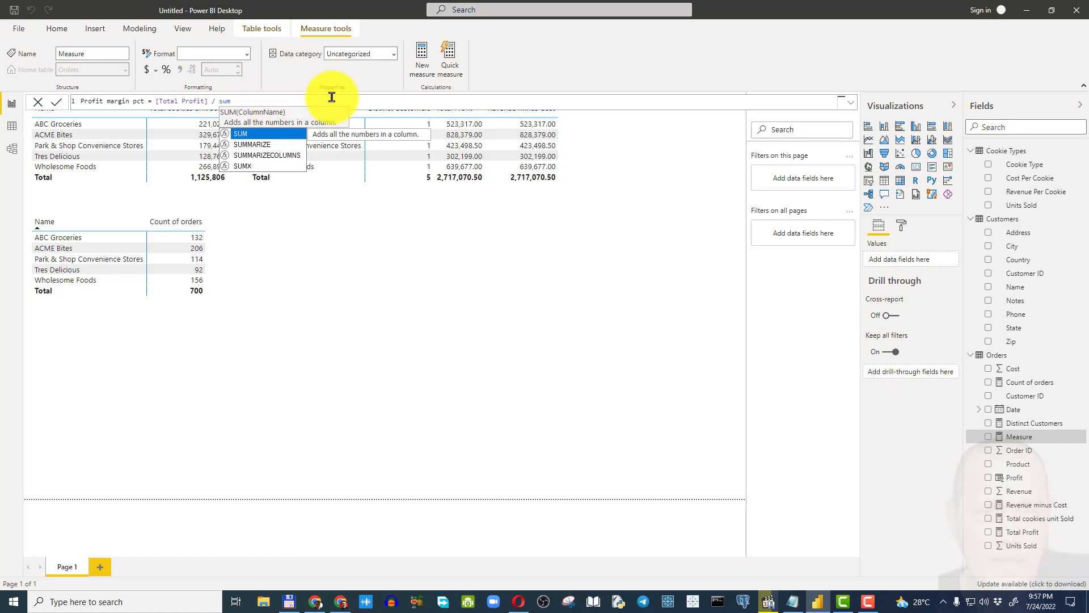
text(()
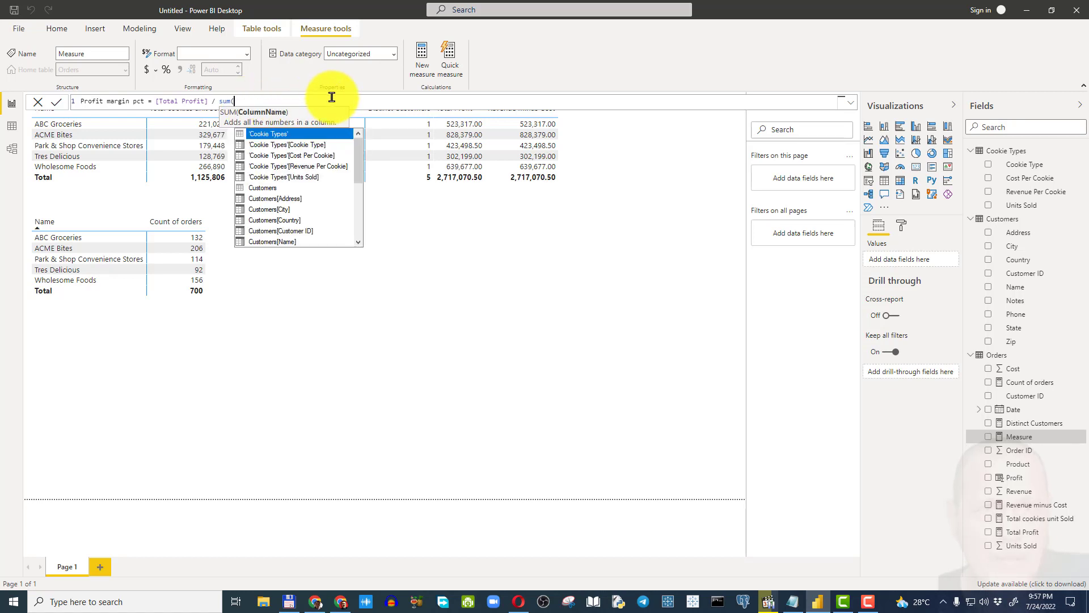
text(re)
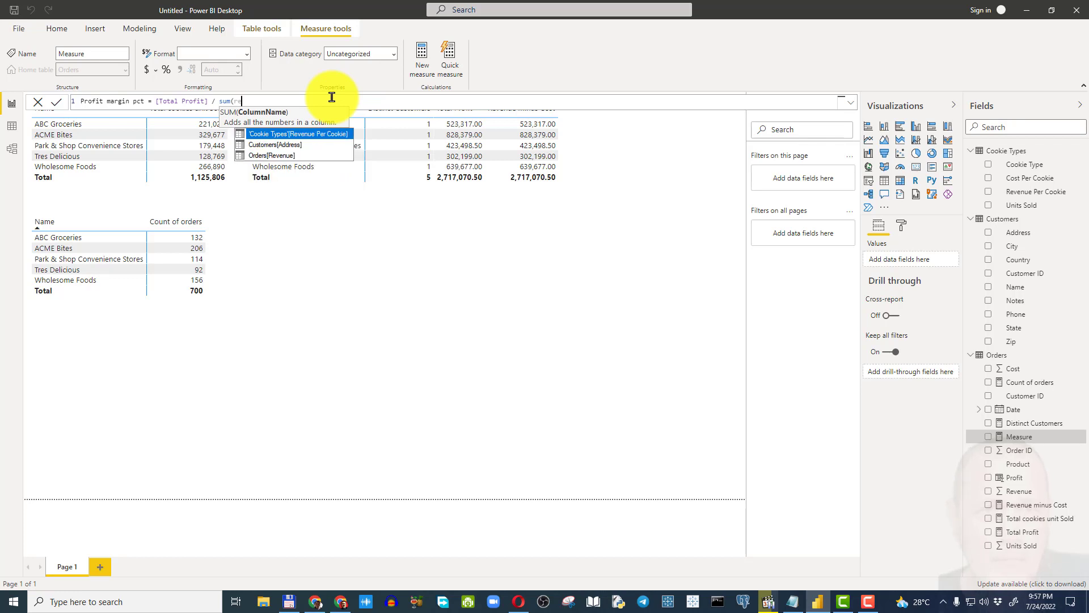
click(300, 154)
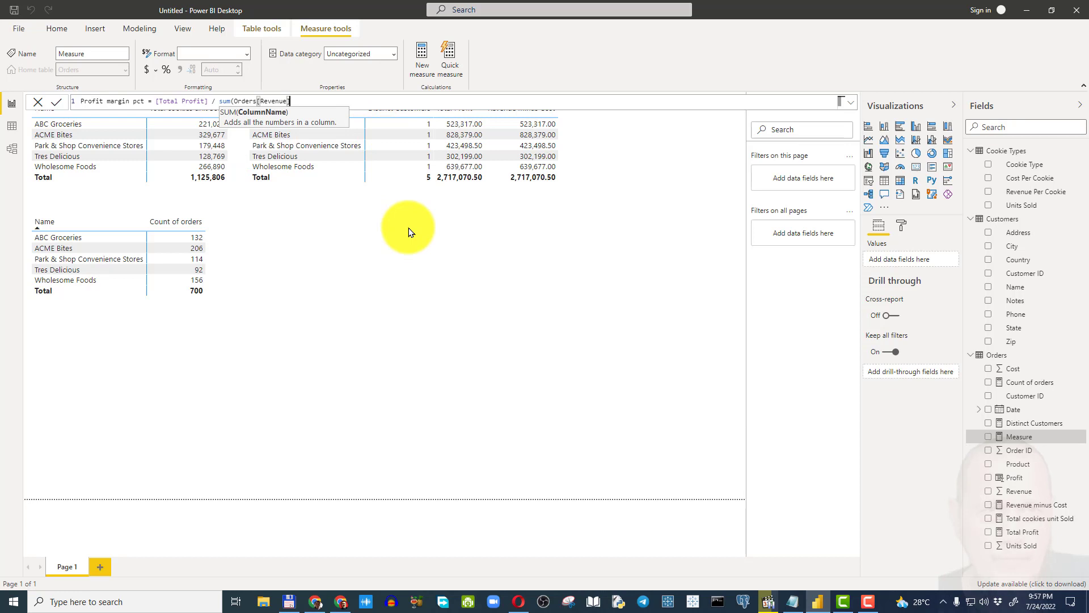
text())
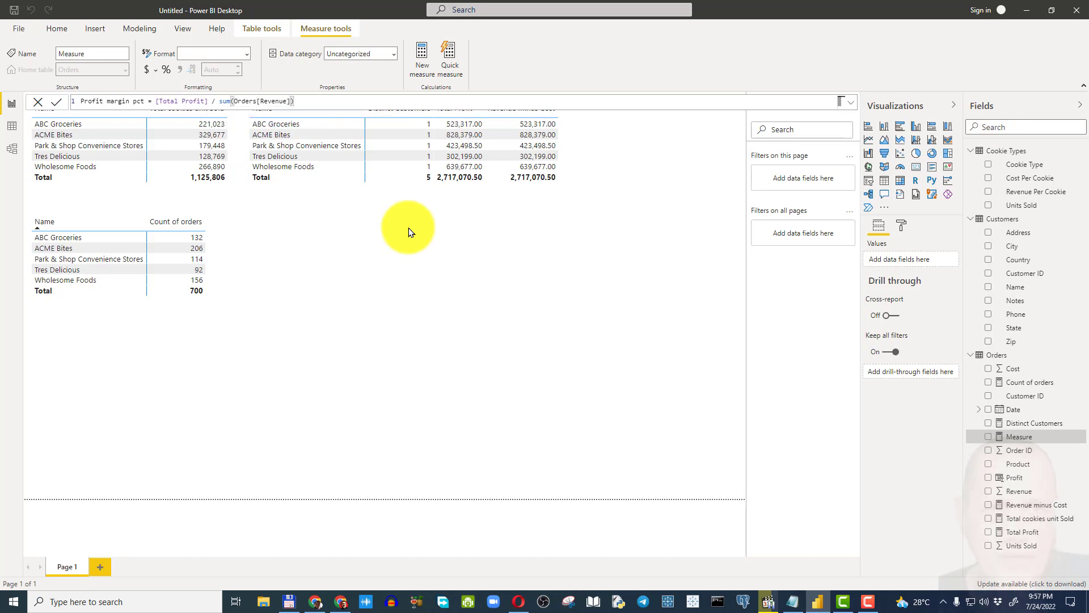
key(Return)
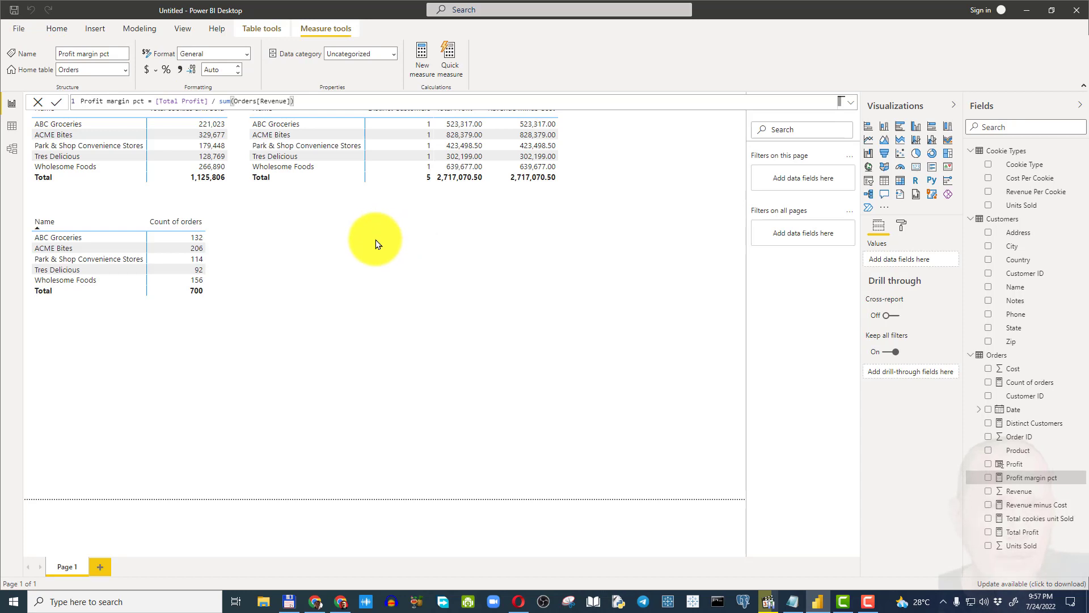
Step: Add a matrix below the Distinct Customers matrix, with Cookie Type as rows and Profit margin pct as values
click(353, 263)
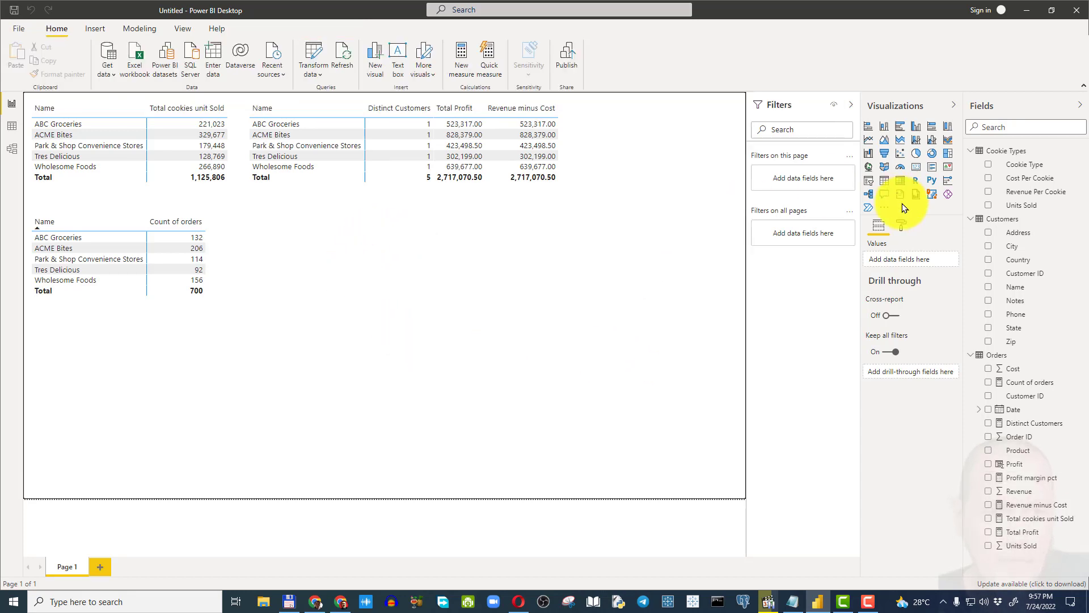
click(905, 184)
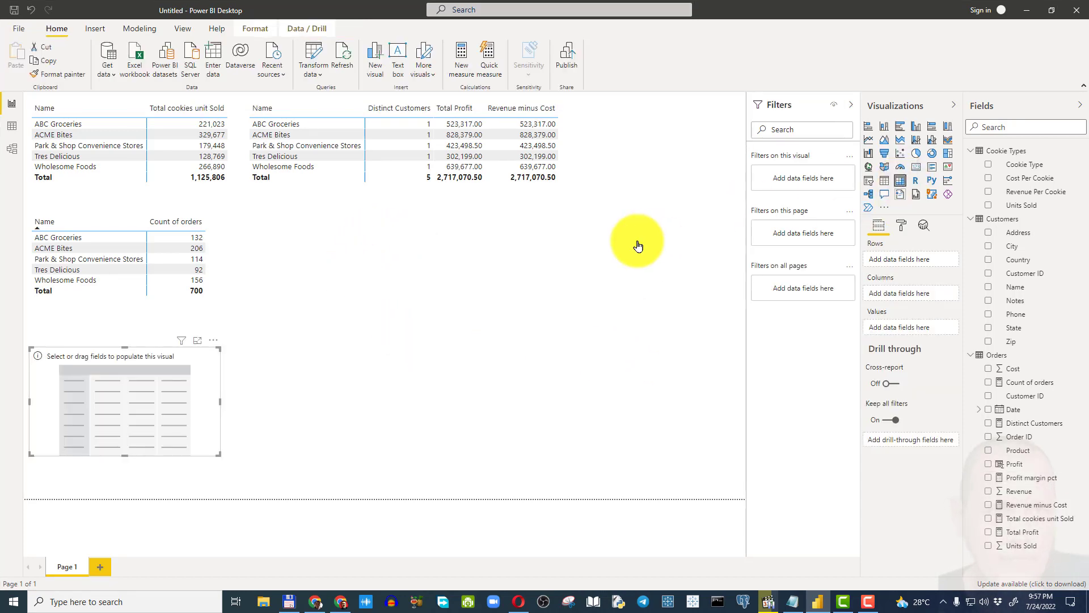
drag(206, 384, 365, 245)
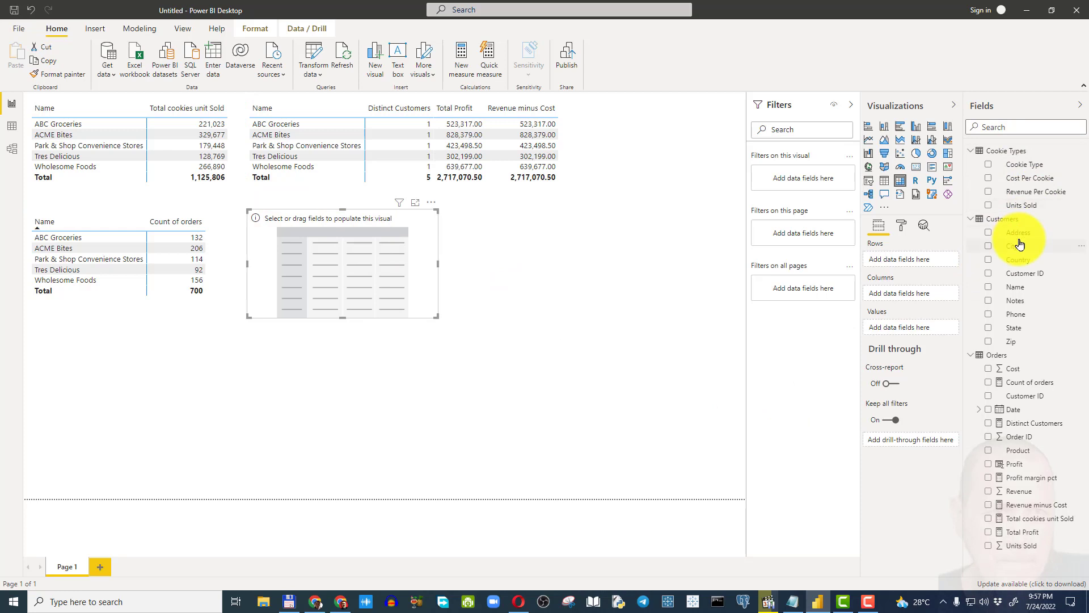
click(991, 165)
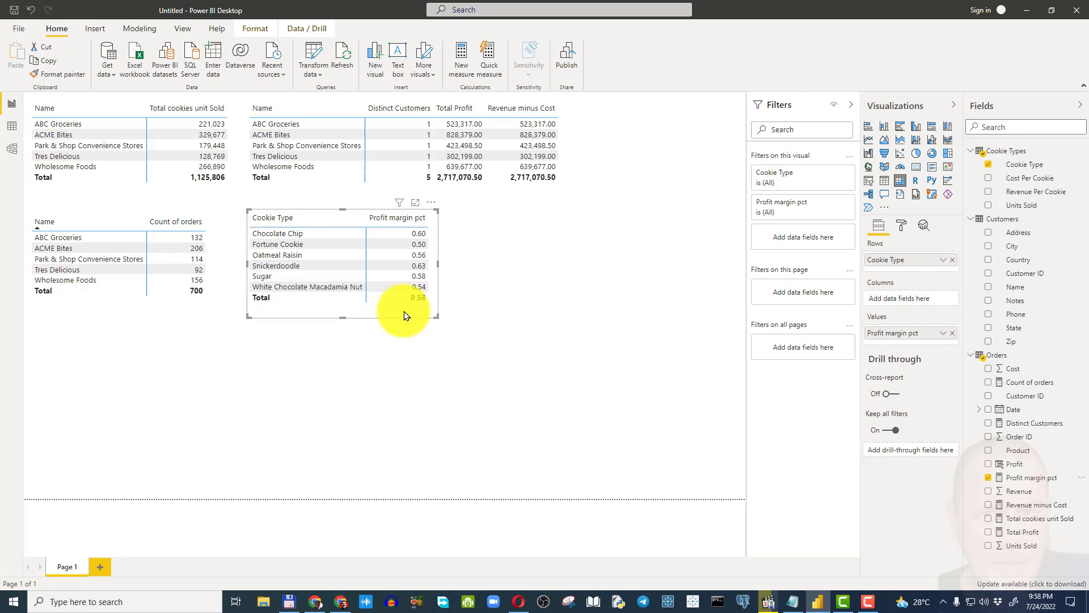
Step: Format the Profit margin pct measure as a percentage with 0 decimal places
click(1036, 481)
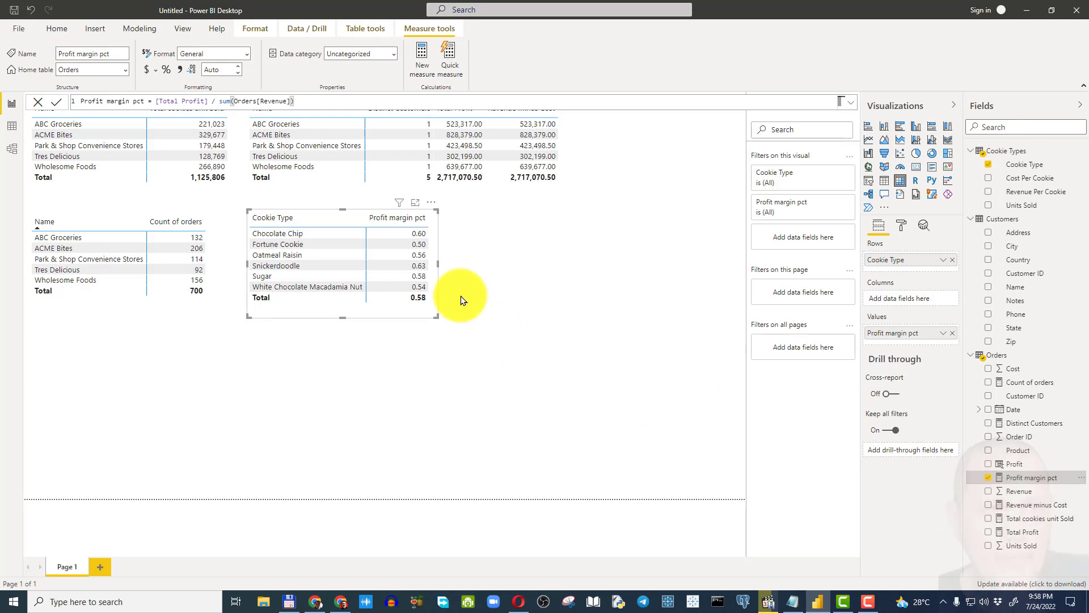
click(164, 69)
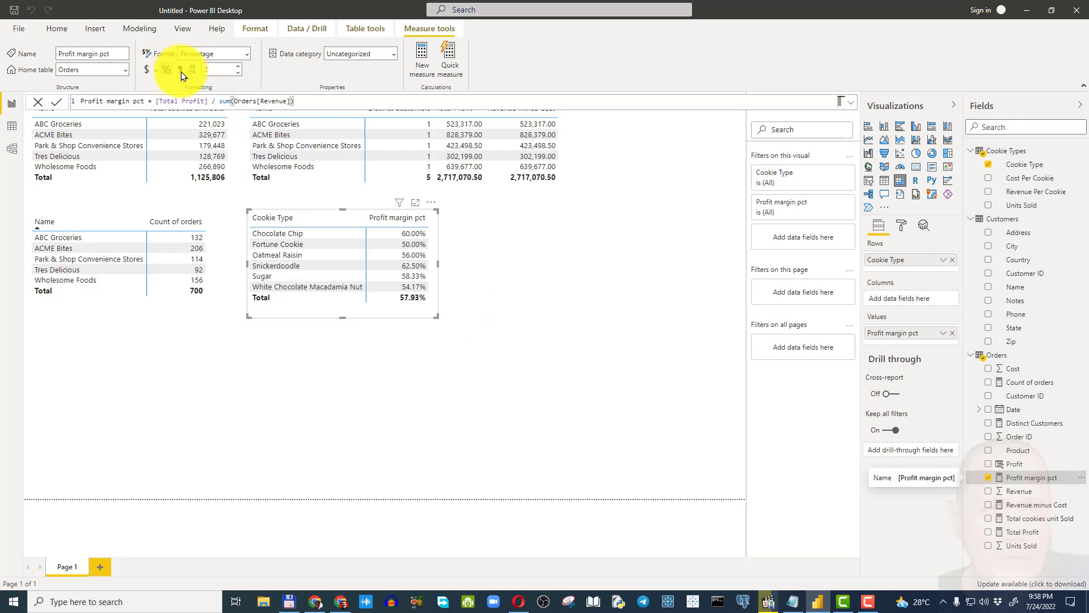
click(237, 67)
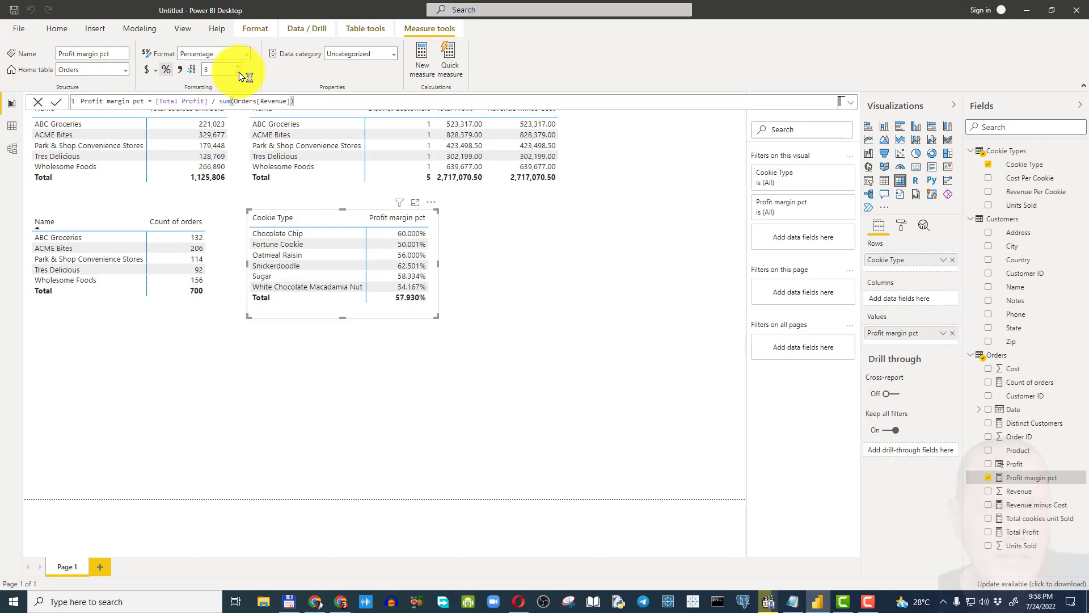
click(240, 73)
click(239, 73)
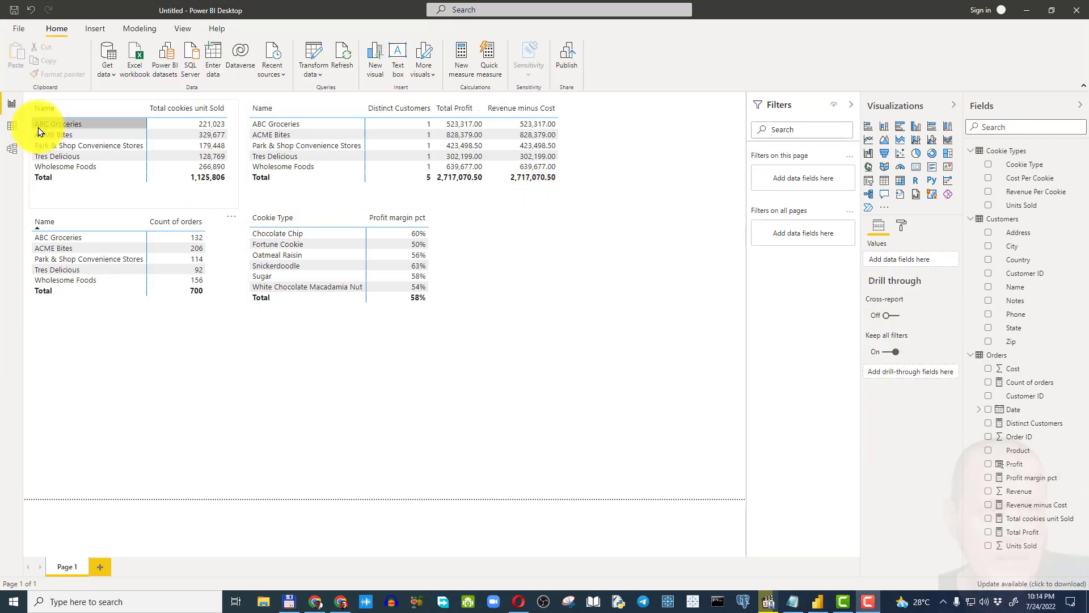
Step: Examine the data columns of the Cookie Types and Orders tables, and return to the report
click(11, 124)
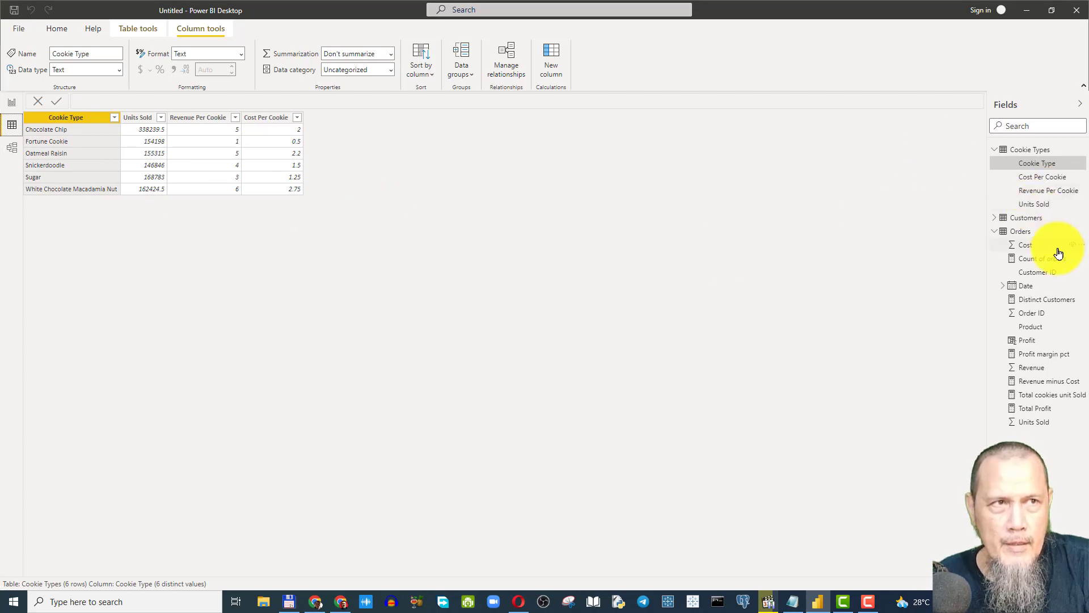
click(1024, 236)
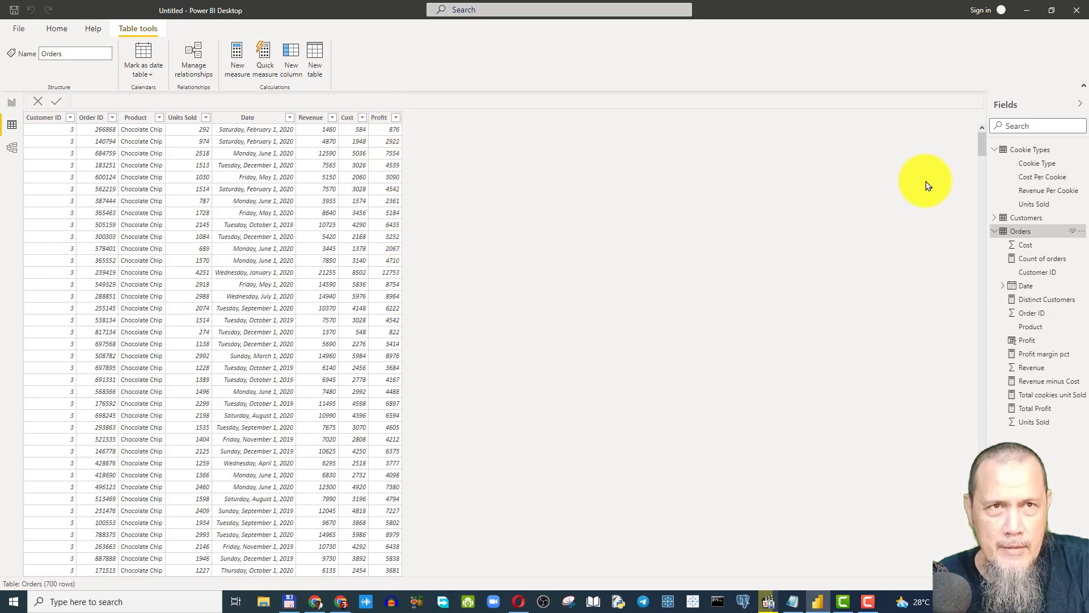
click(1044, 165)
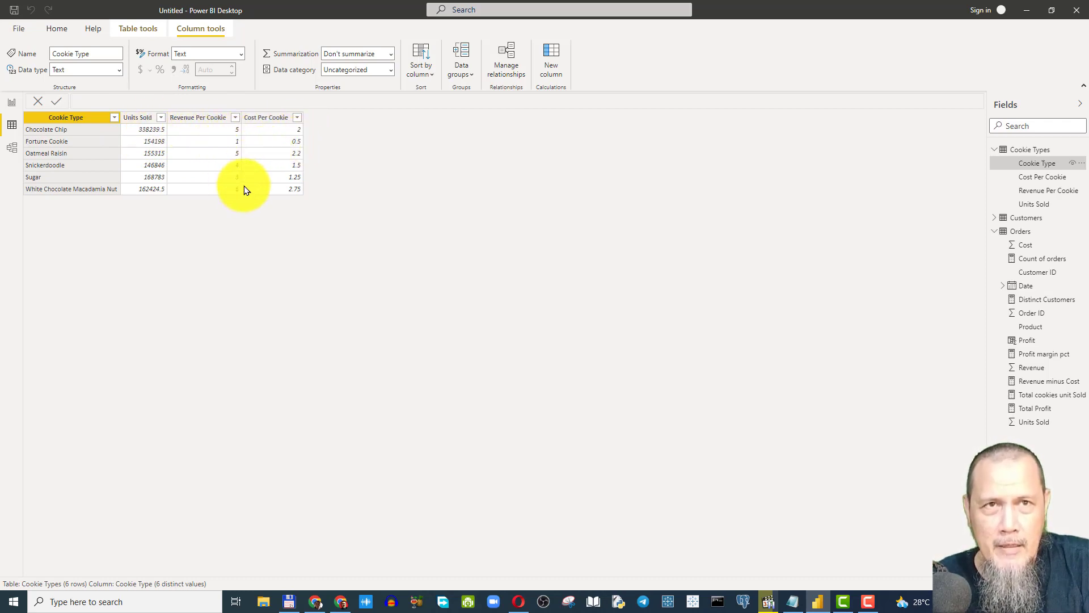
click(10, 105)
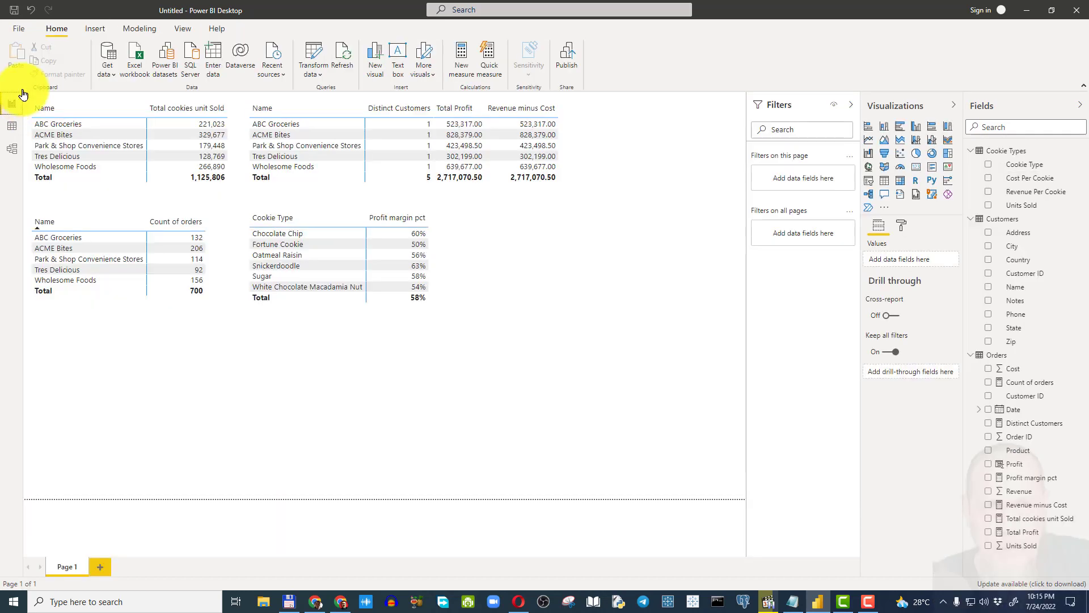
Step: Create a measure named Total Profit Iter in the Cookie Types table, starting its formula with sumx over 'Cookie Types'
click(996, 155)
right_click(992, 152)
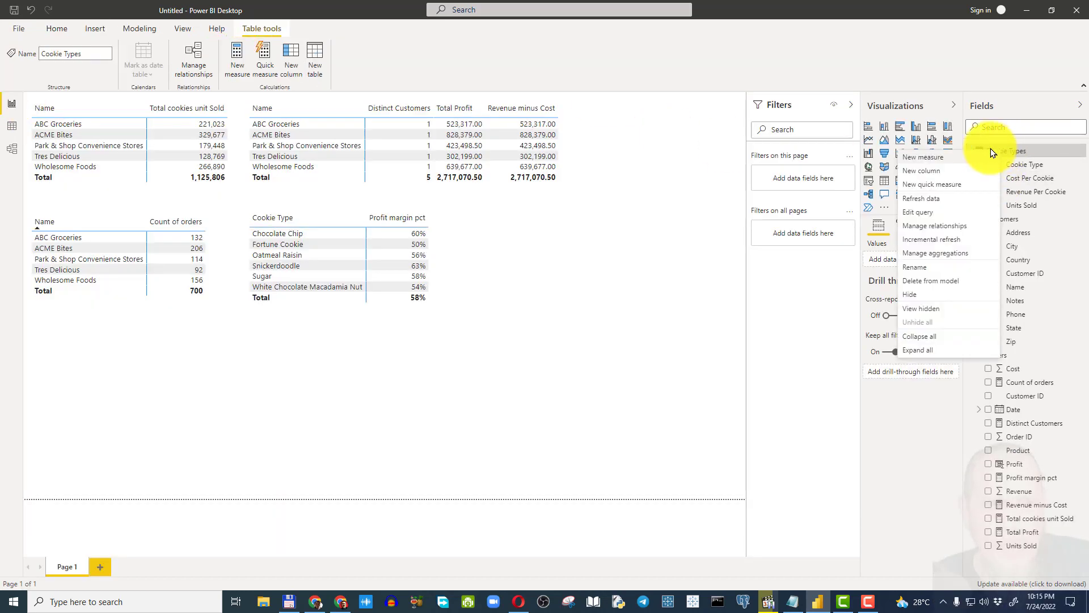
click(943, 156)
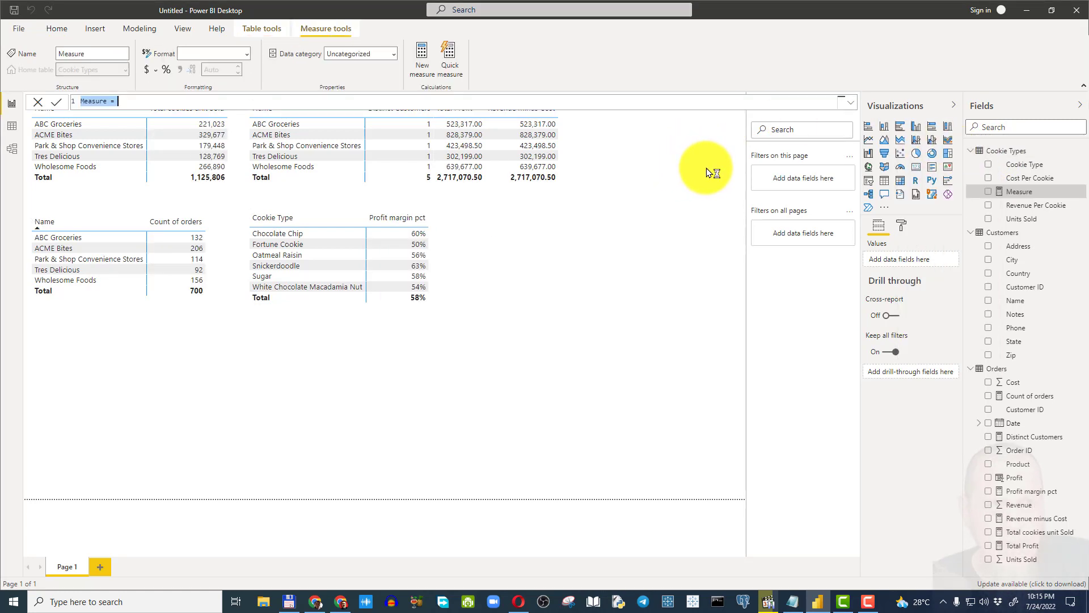
text(Tota)
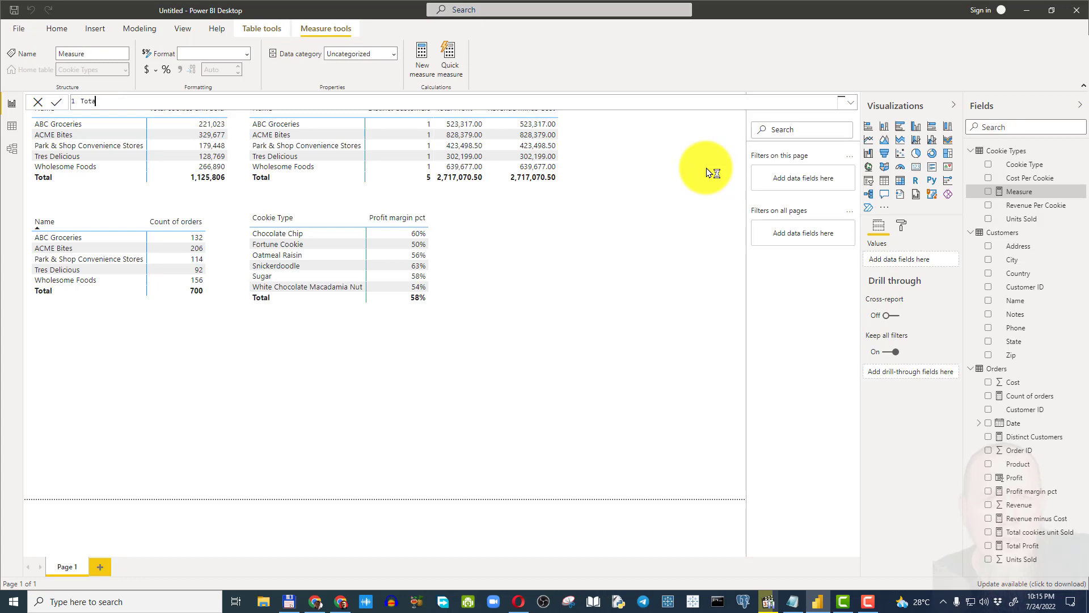
text(l Profit Iter =)
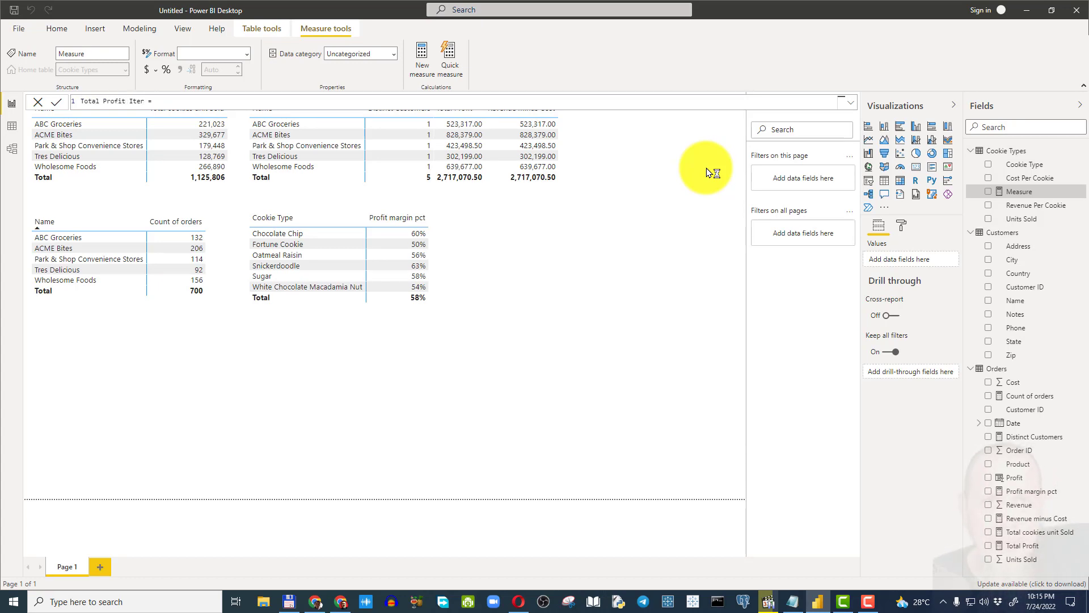
text( sumx)
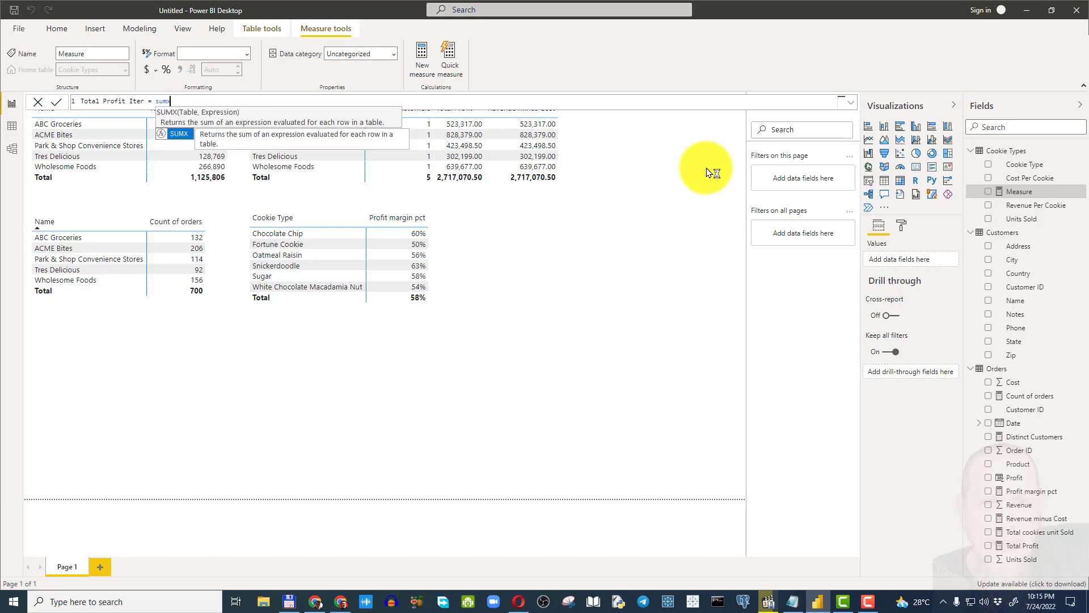
text(()
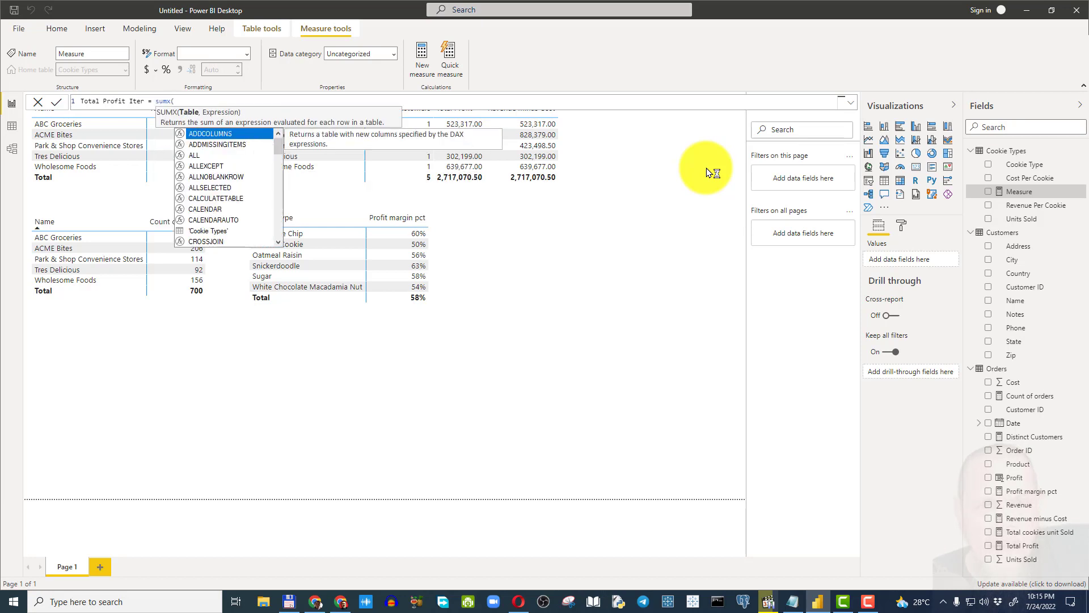
text(cook)
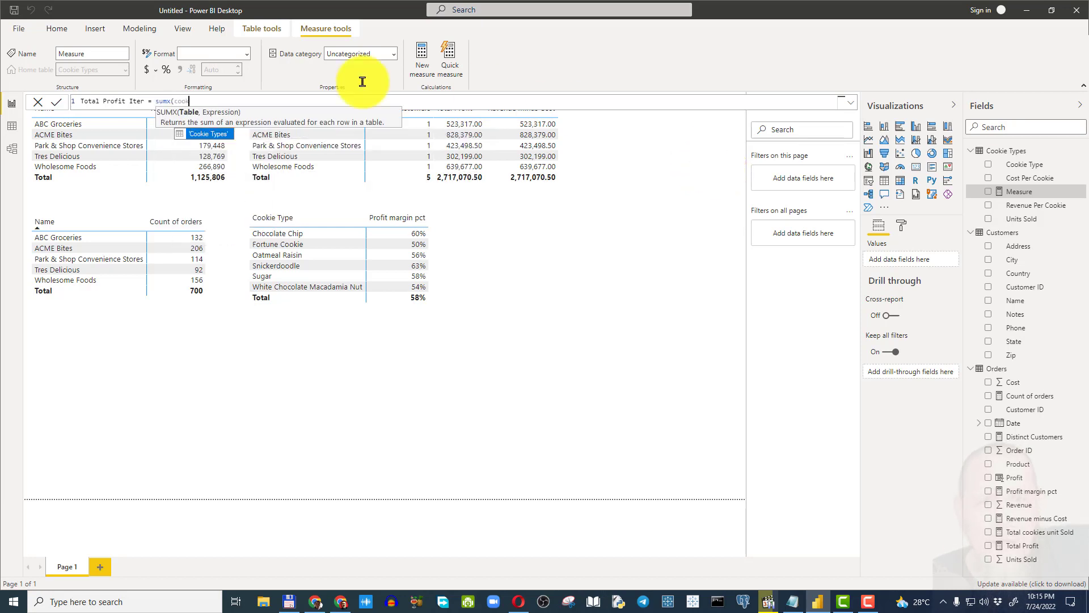
click(215, 136)
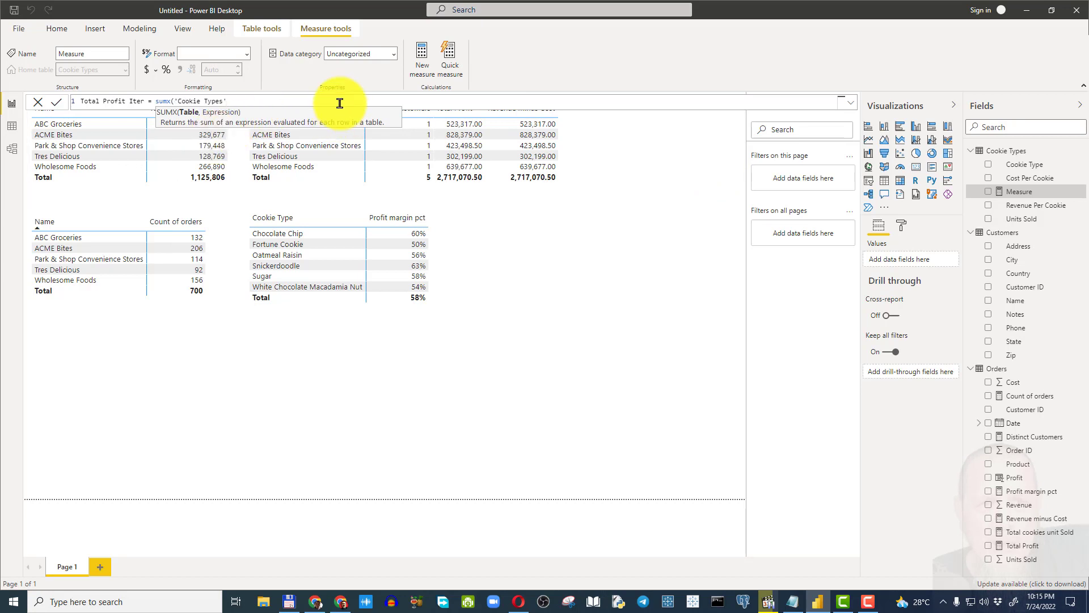
Step: Complete Total Profit Iter with the expression 'Cookie Types'[Units Sold] * ('Cookie Types'[Revenue Per Cookie] - 'Cookie Types'[Cost Per Cookie]) and commit it
text(, )
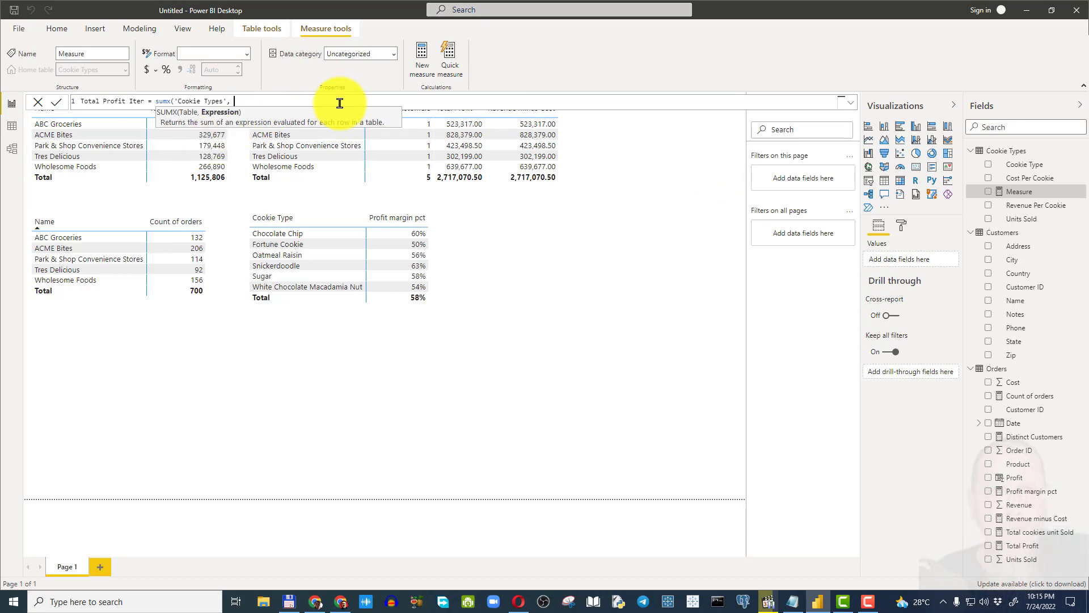
text(c)
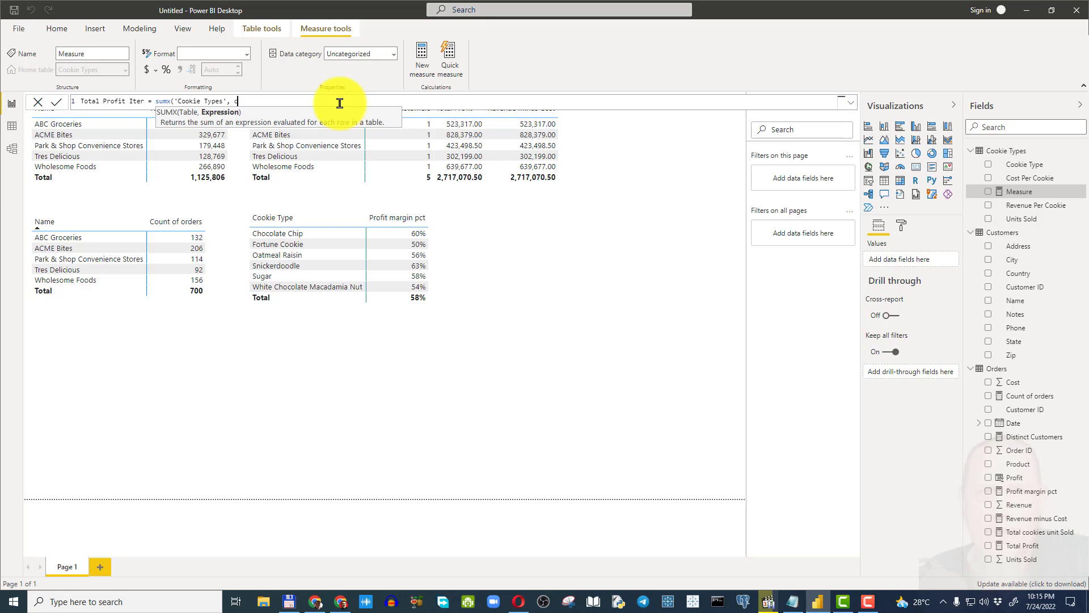
text(ook)
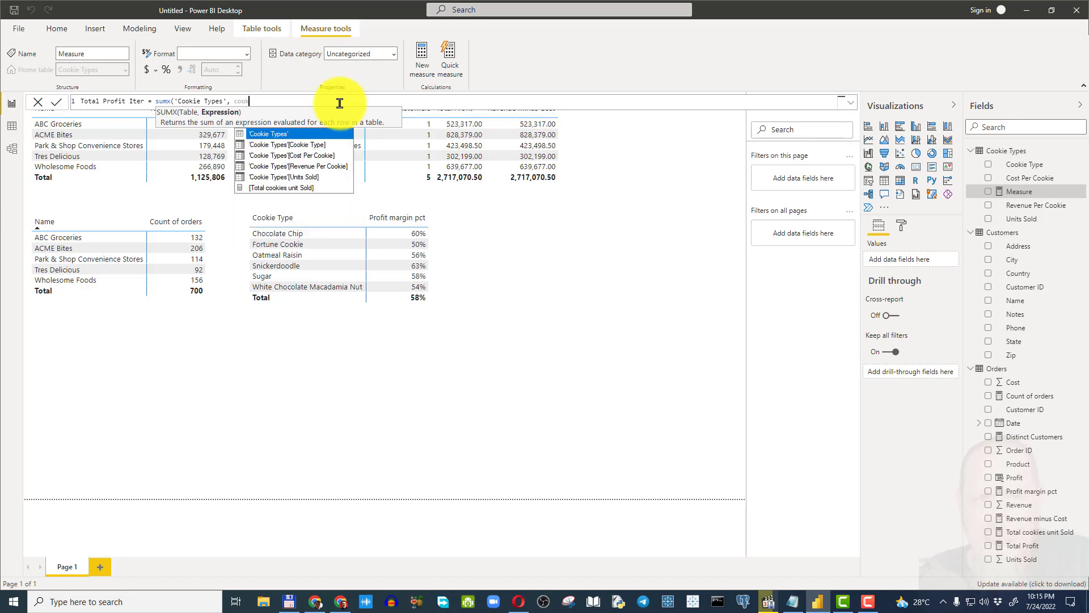
click(283, 176)
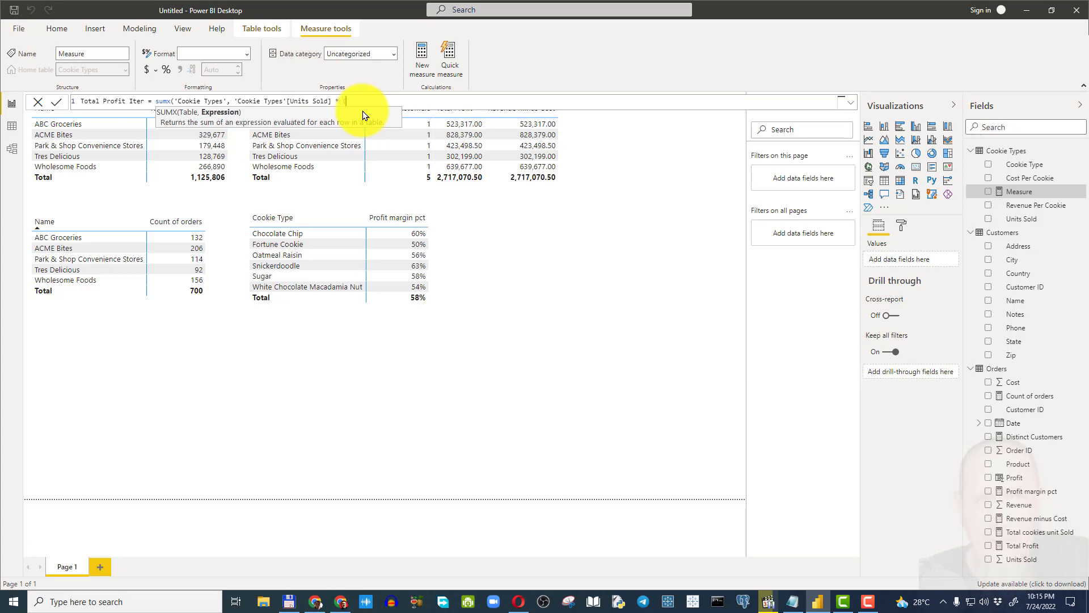
text('co)
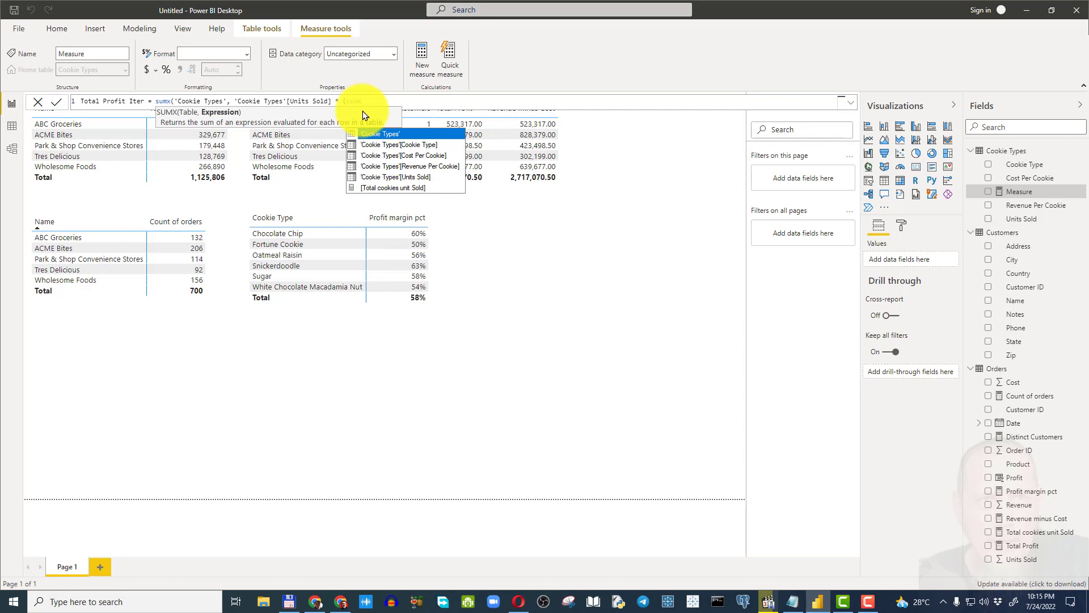
double_click(437, 169)
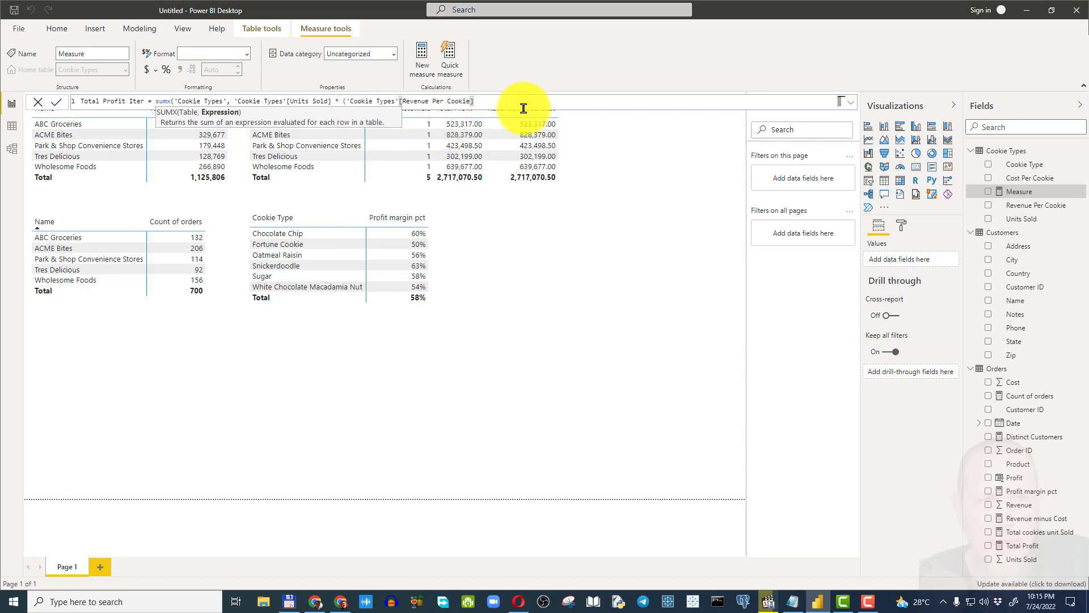
text(- cook)
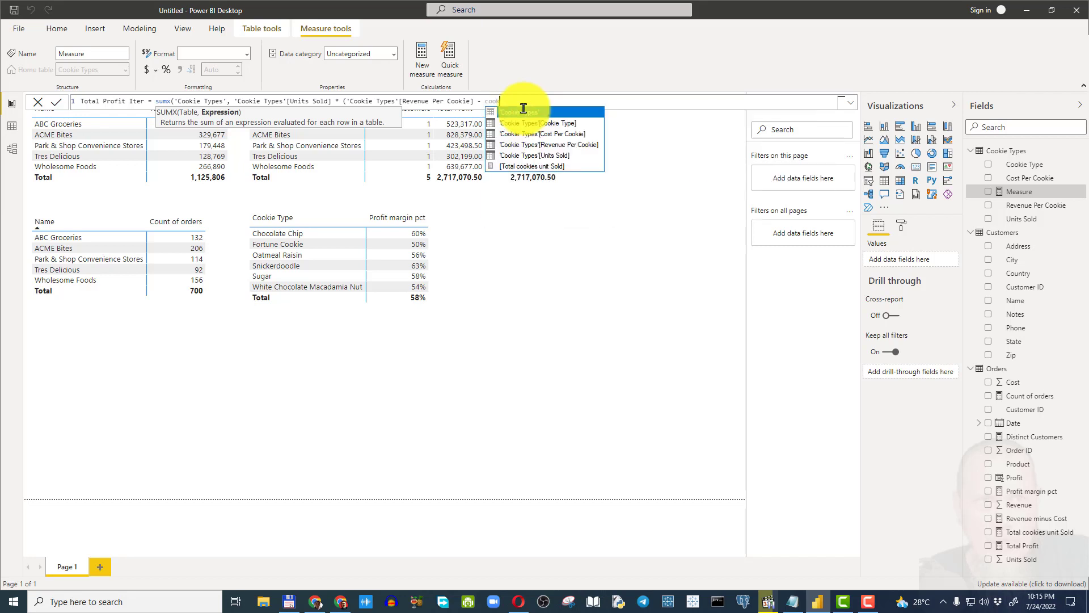
double_click(556, 134)
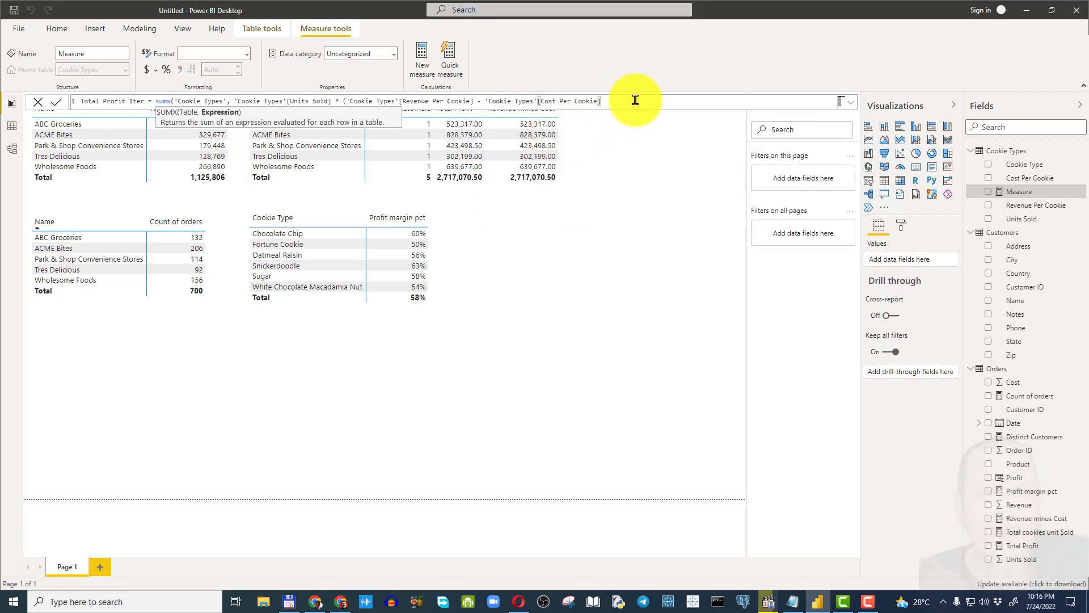
text())
key(Return)
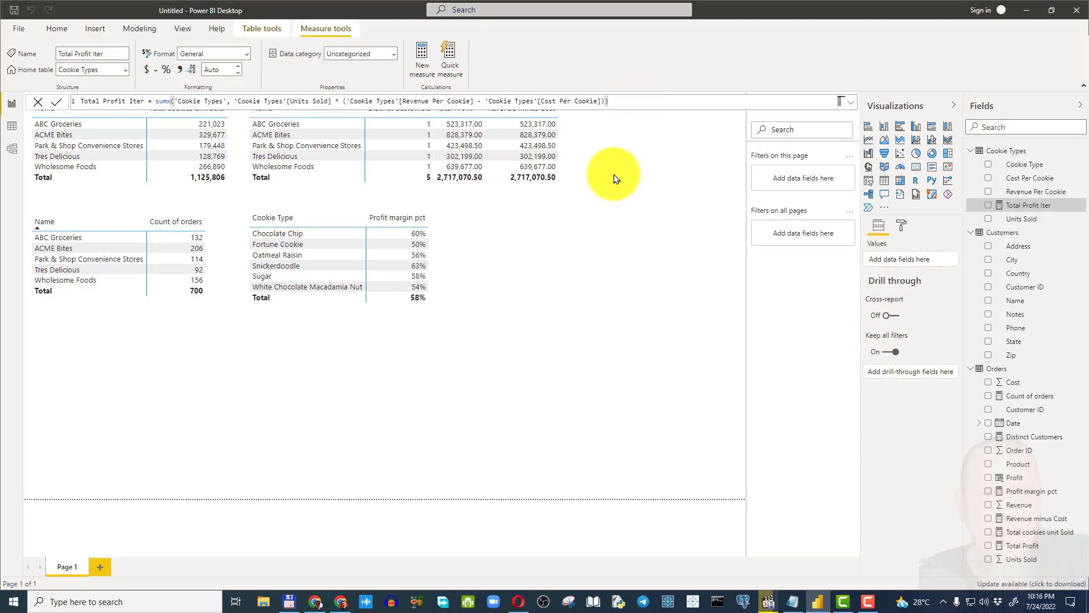
Step: Add Total Profit Iter to the values of the Distinct Customers matrix, and review the Cookie Types data before returning to the report
click(495, 197)
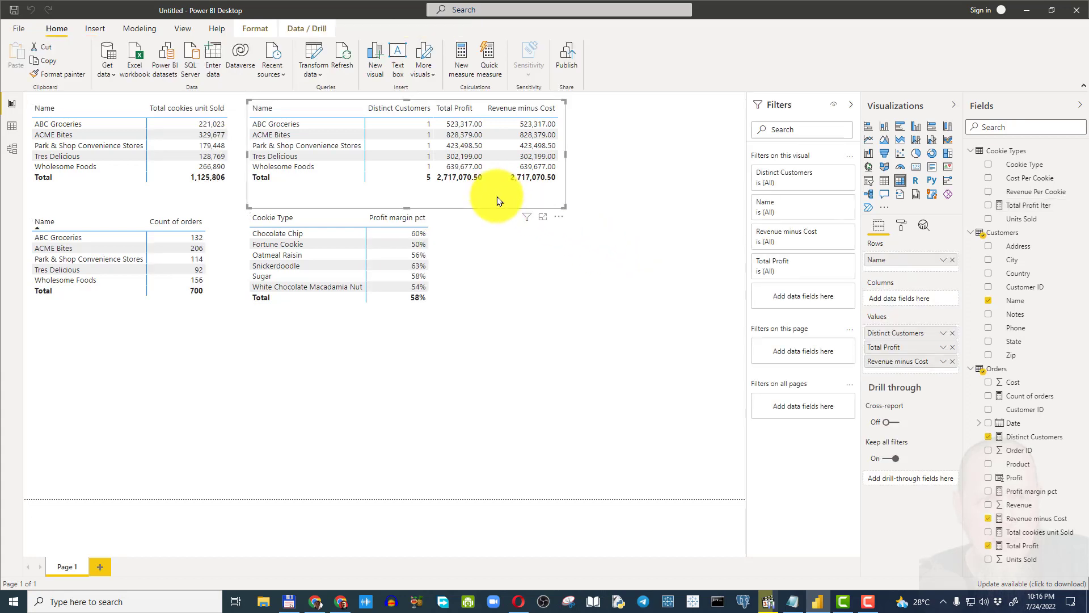
click(989, 205)
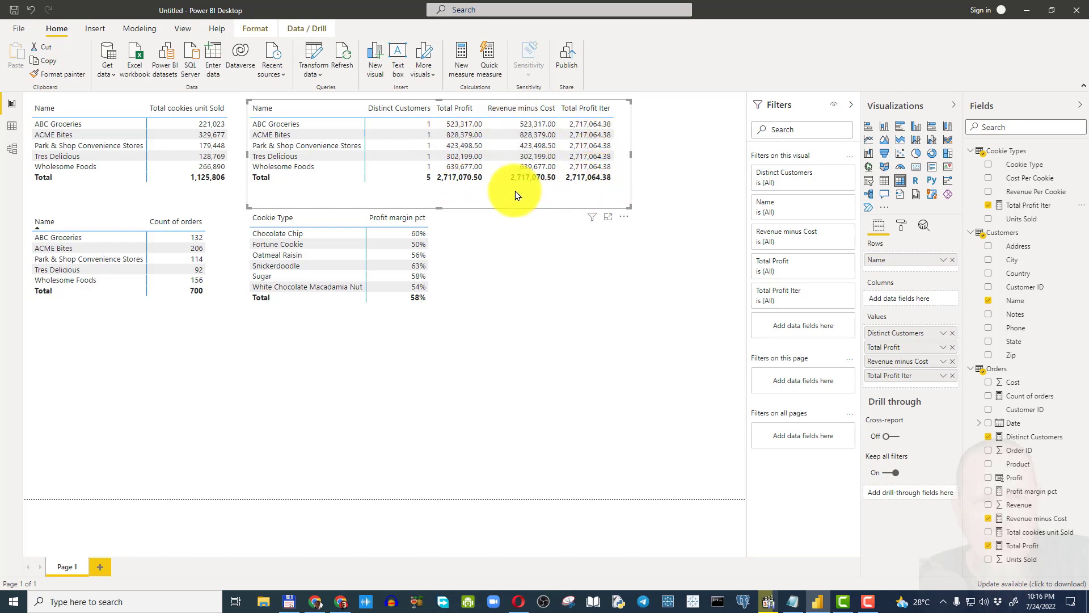
click(12, 126)
click(278, 154)
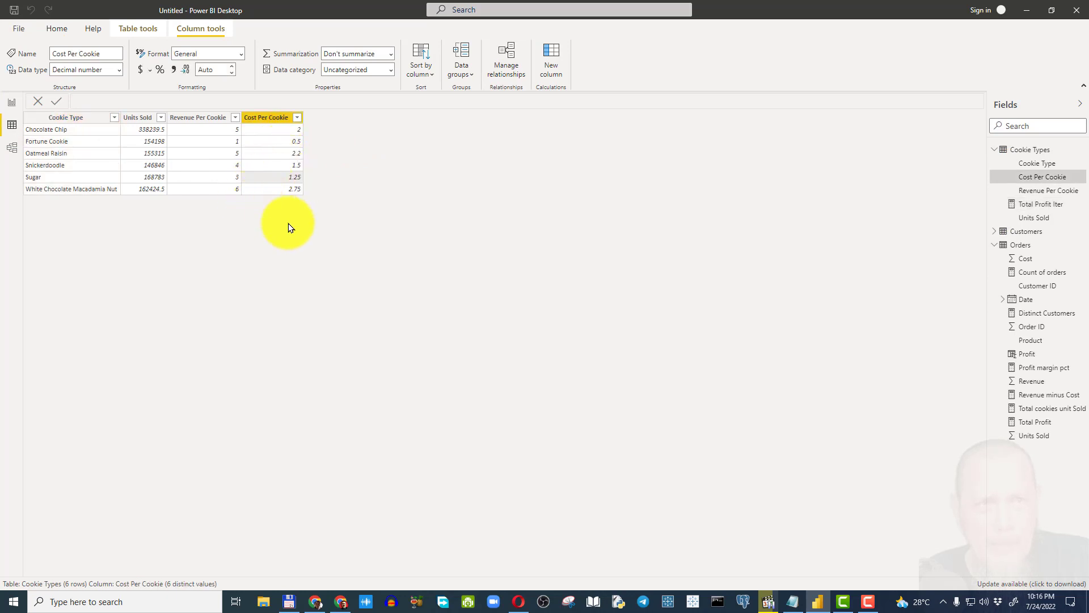
click(12, 103)
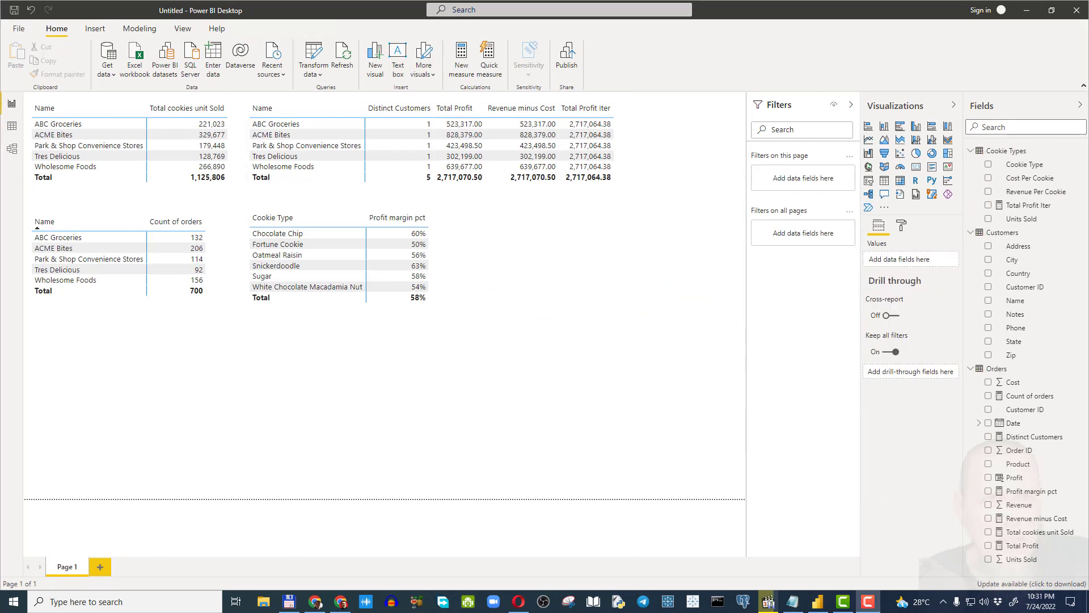
Step: Add a calculated column to the Orders table defined as Day of week = WEEKDAY(Orders[Date],1)
click(12, 126)
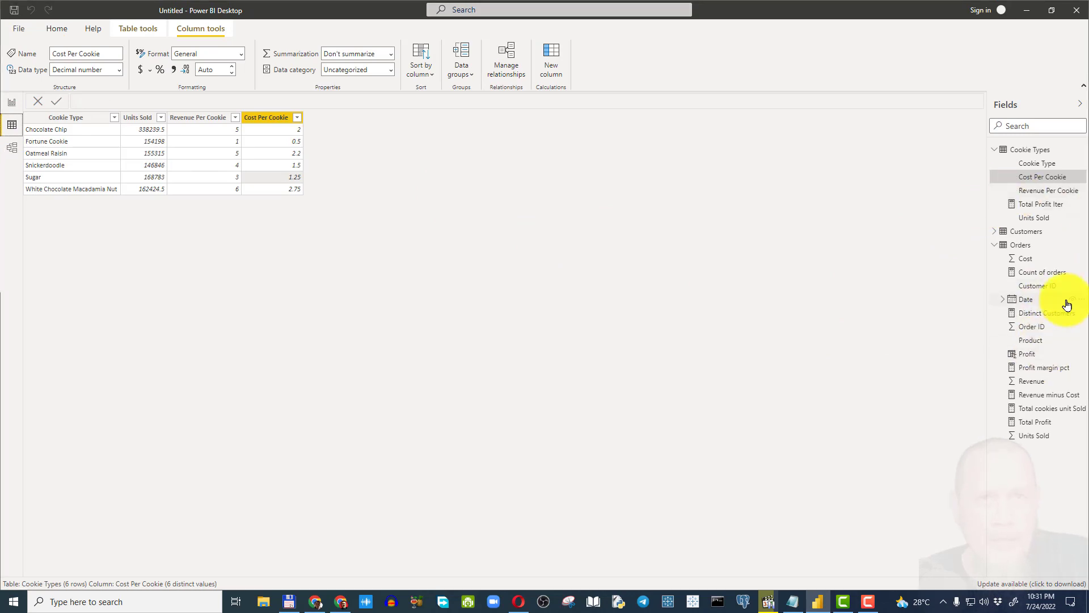
click(1019, 247)
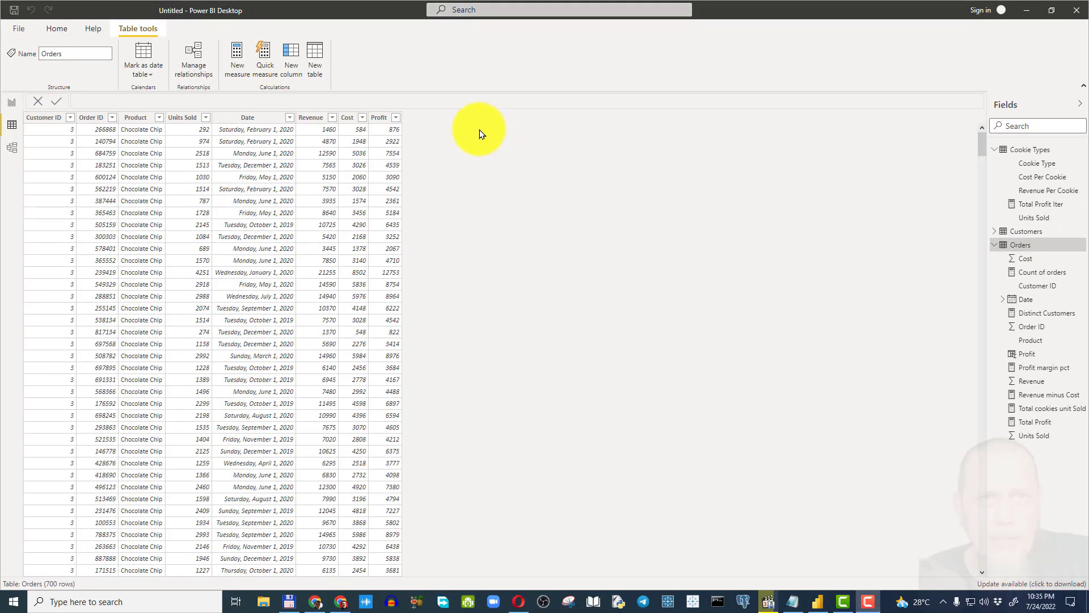
click(288, 62)
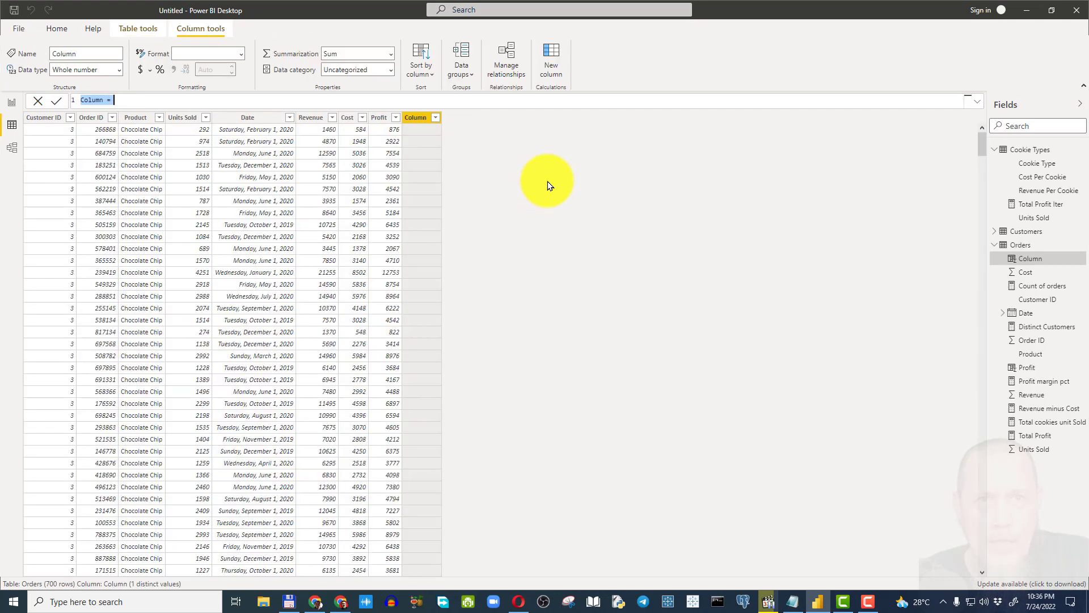
text(Day of week = day)
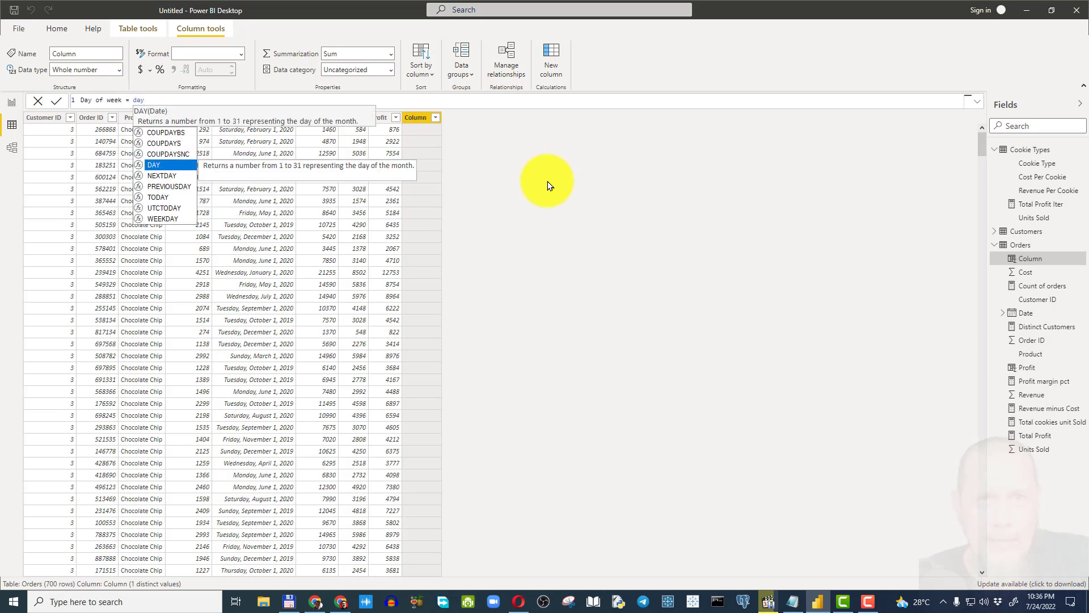
click(164, 218)
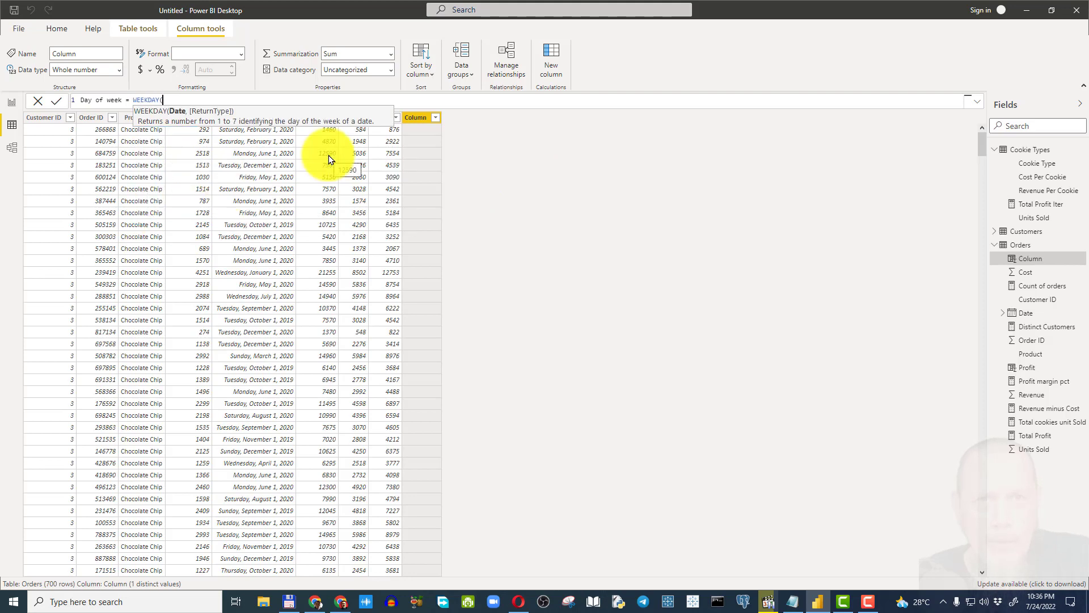
text(order)
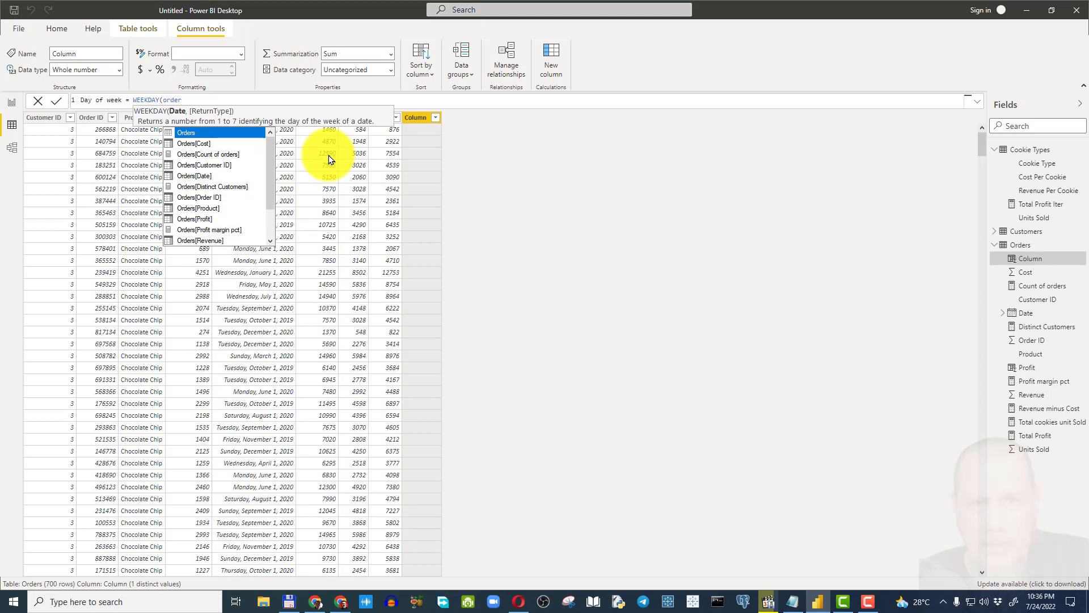
click(196, 176)
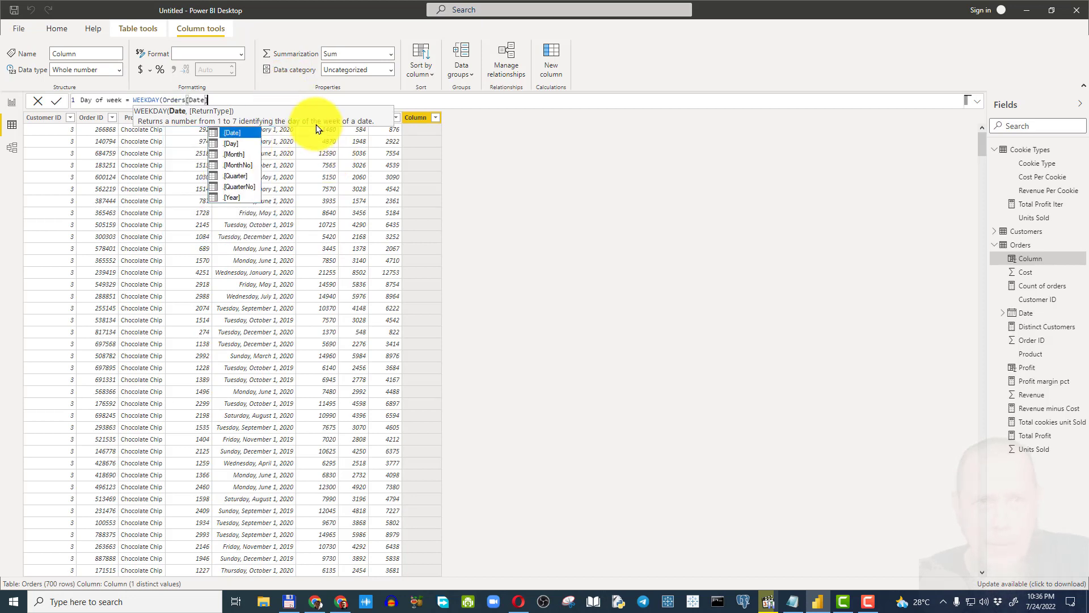
text(,)
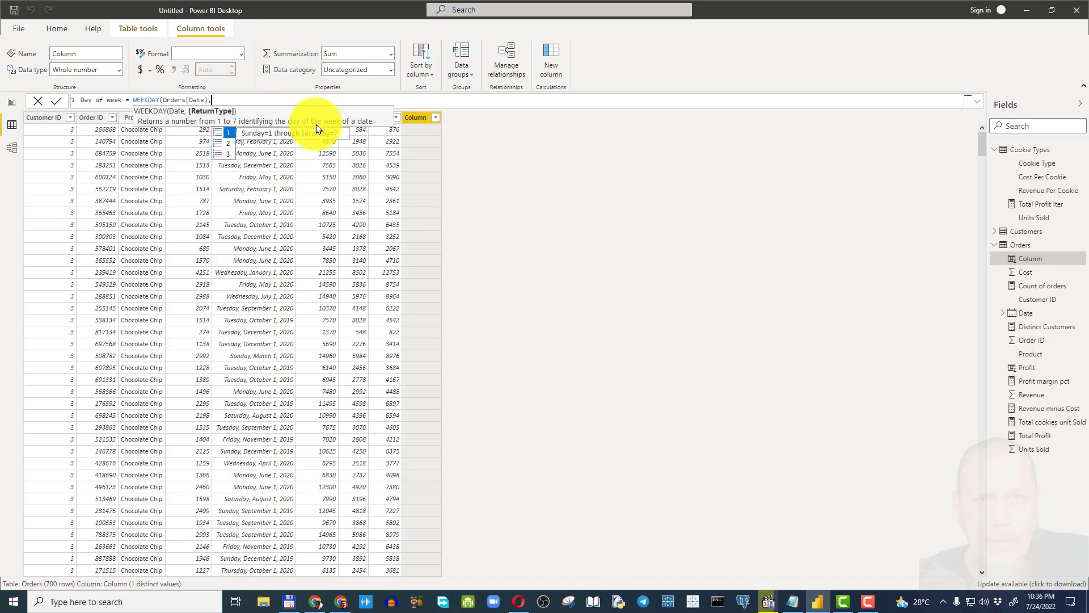
click(227, 134)
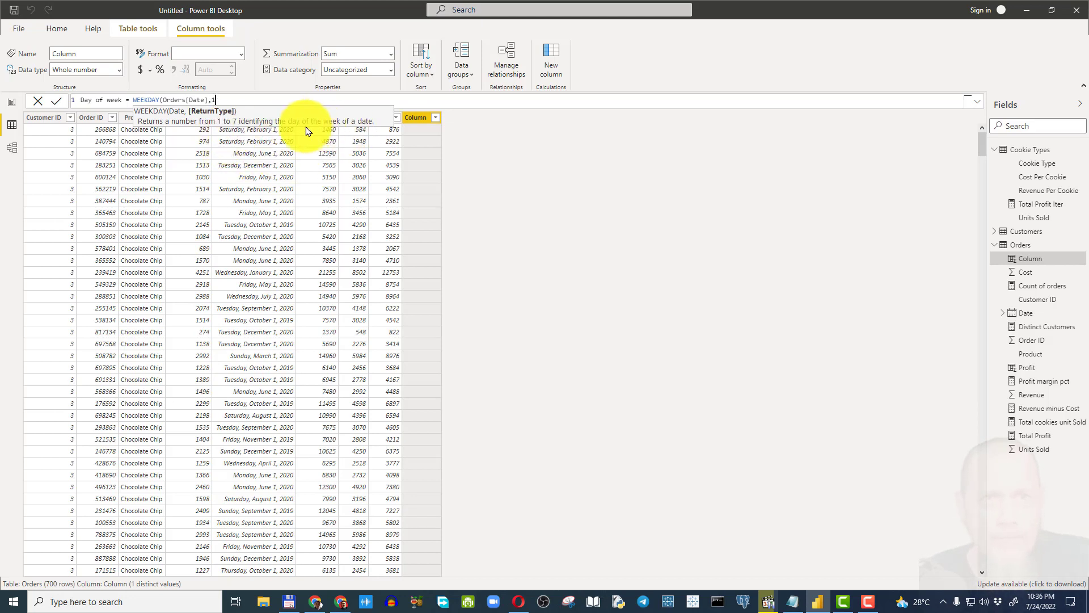
text())
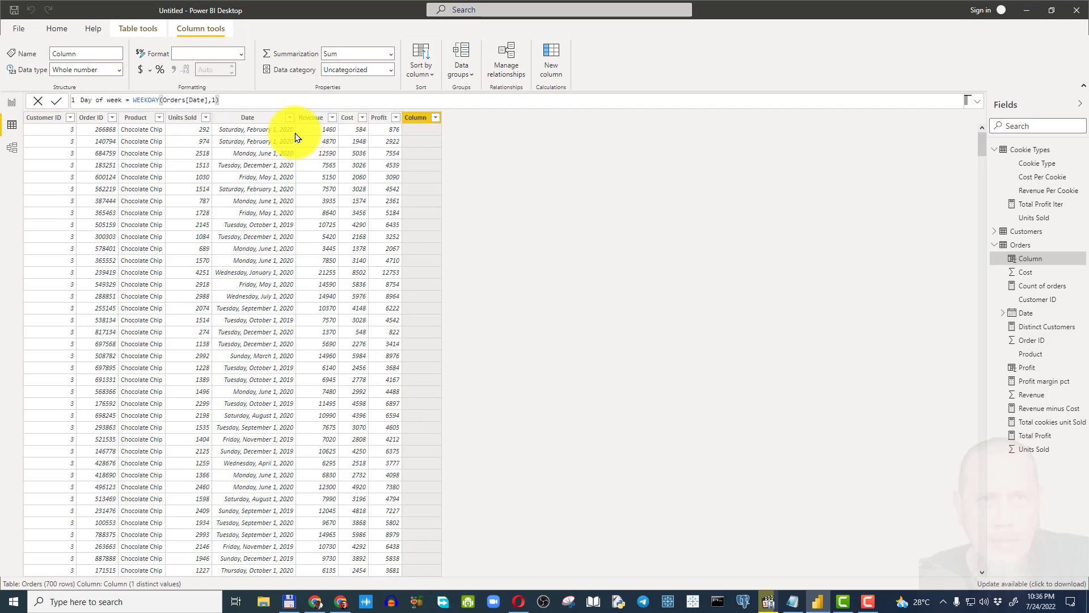
key(Return)
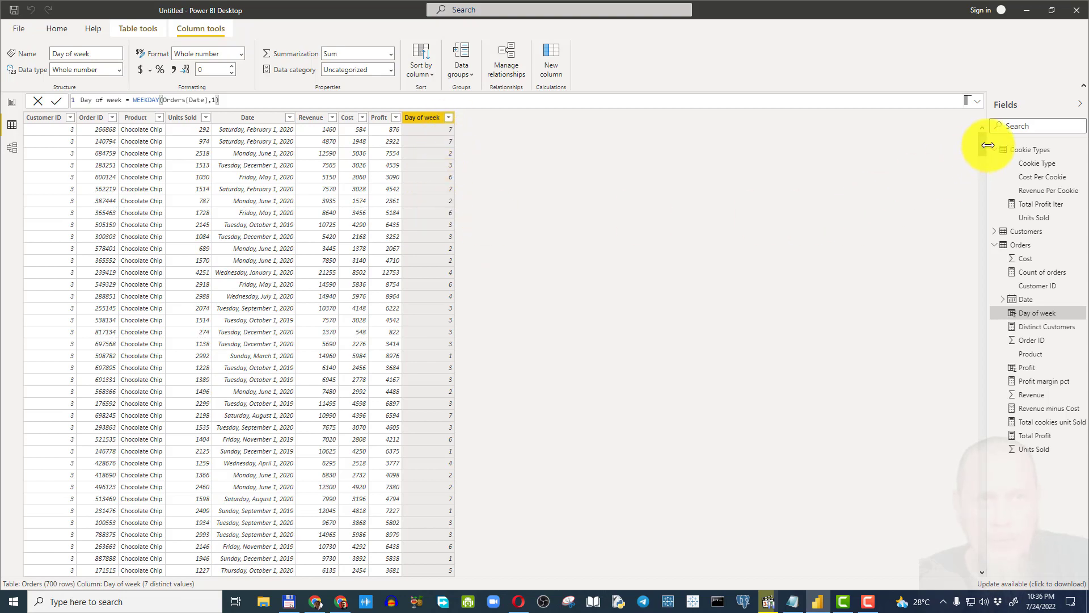
drag(985, 143, 985, 229)
drag(986, 231, 974, 127)
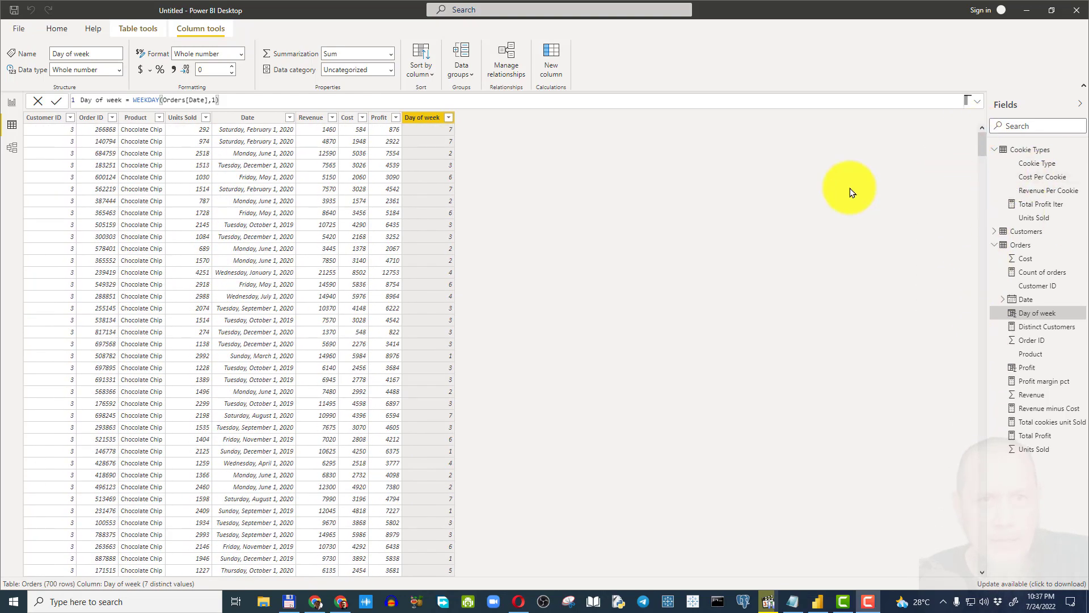
Step: Create a column chart in the report with Day of week as both axis and values, and widen it slightly
click(10, 106)
click(546, 285)
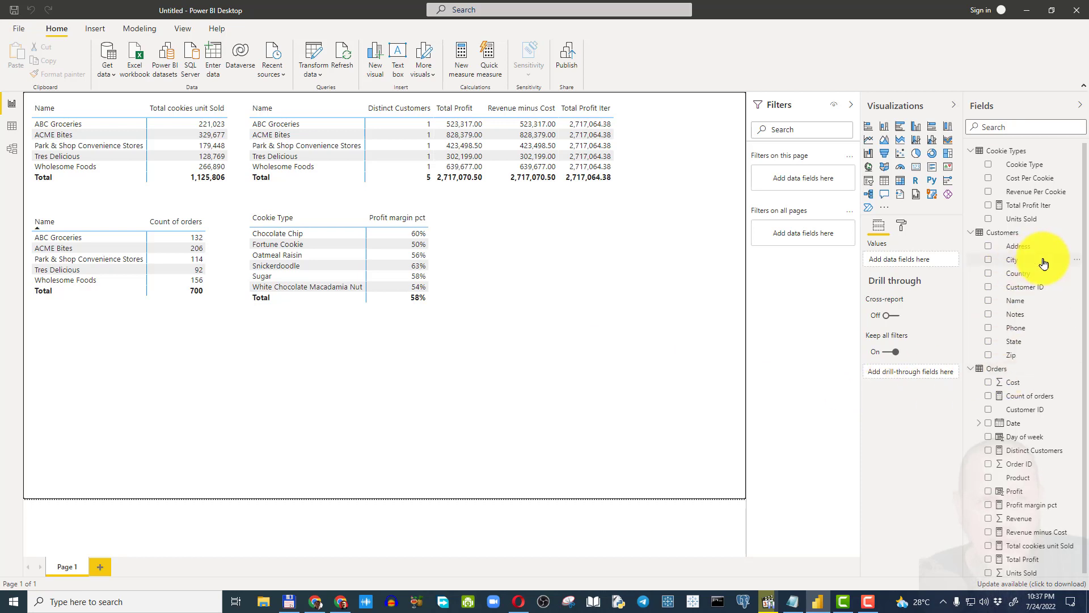
click(989, 438)
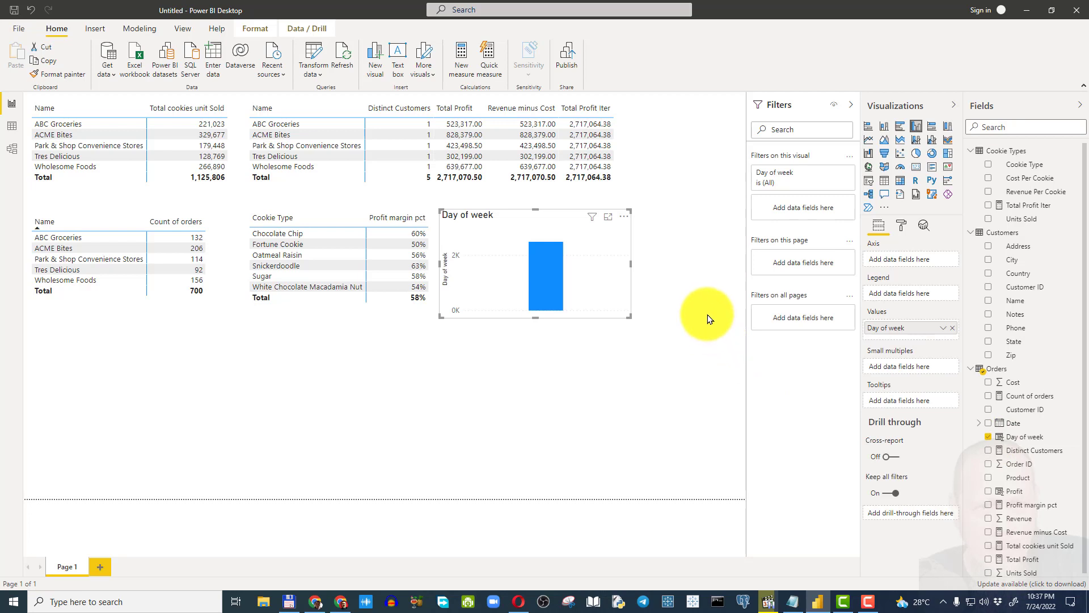
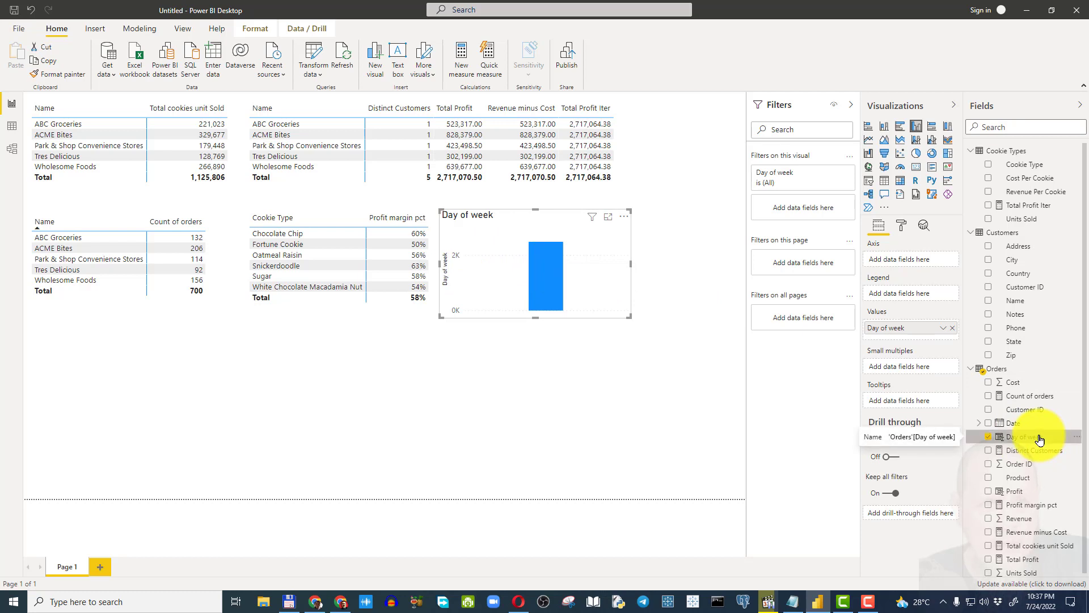
drag(1040, 439, 926, 263)
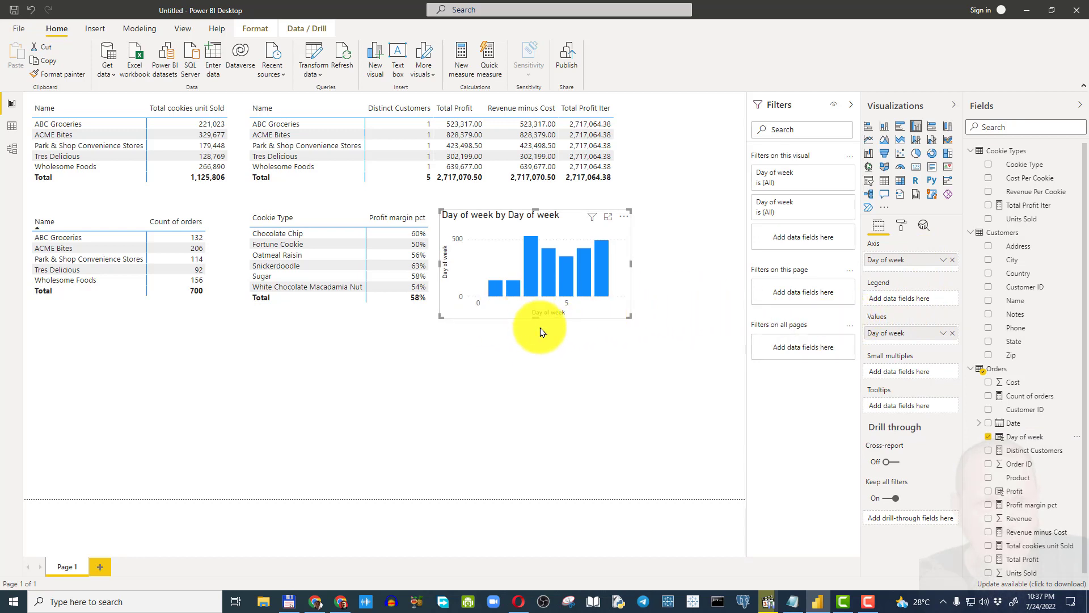
mouse_move(497, 295)
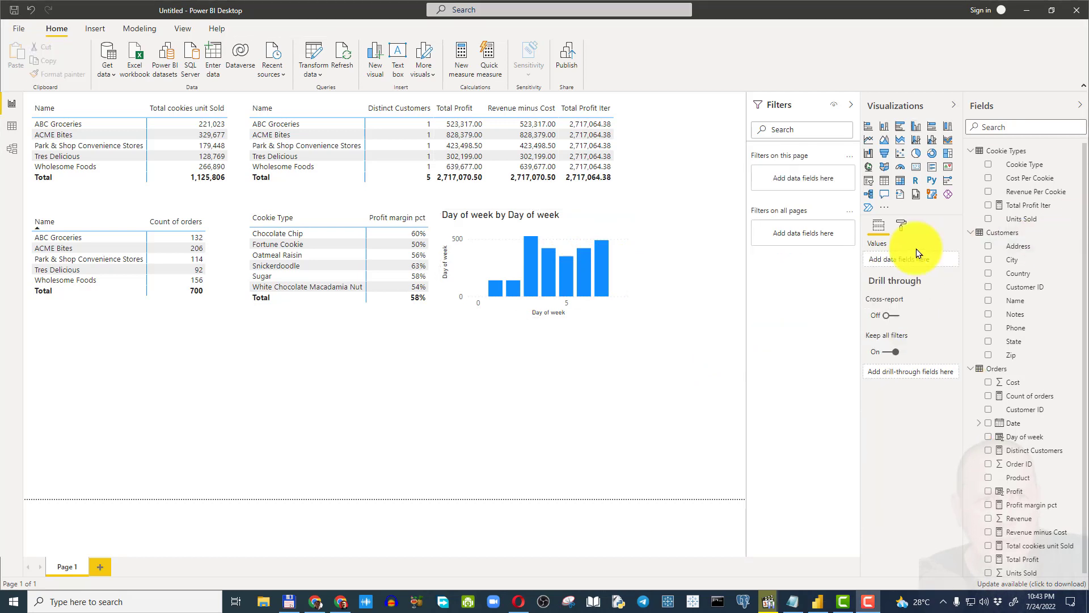
click(624, 281)
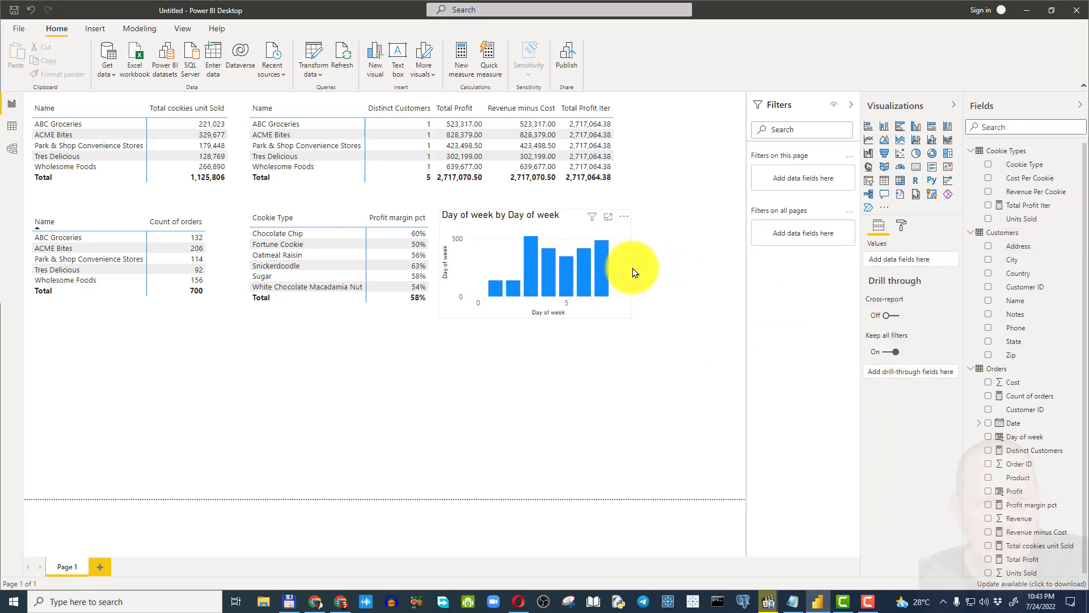
drag(630, 265, 653, 265)
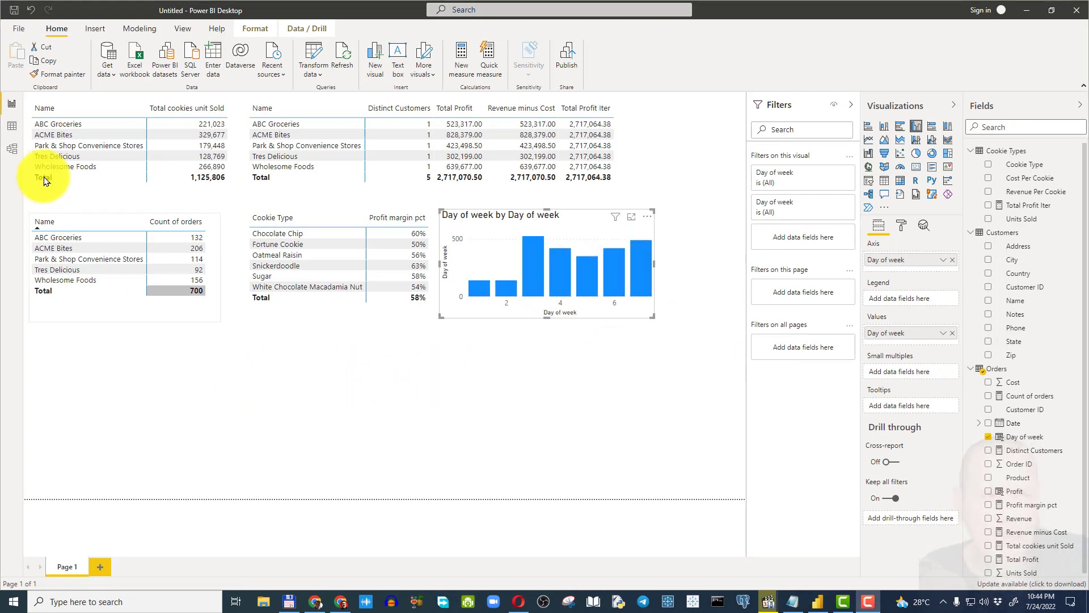
Step: Add a calculated column named Has chocolate to the Orders table, starting its formula with the find function
click(10, 129)
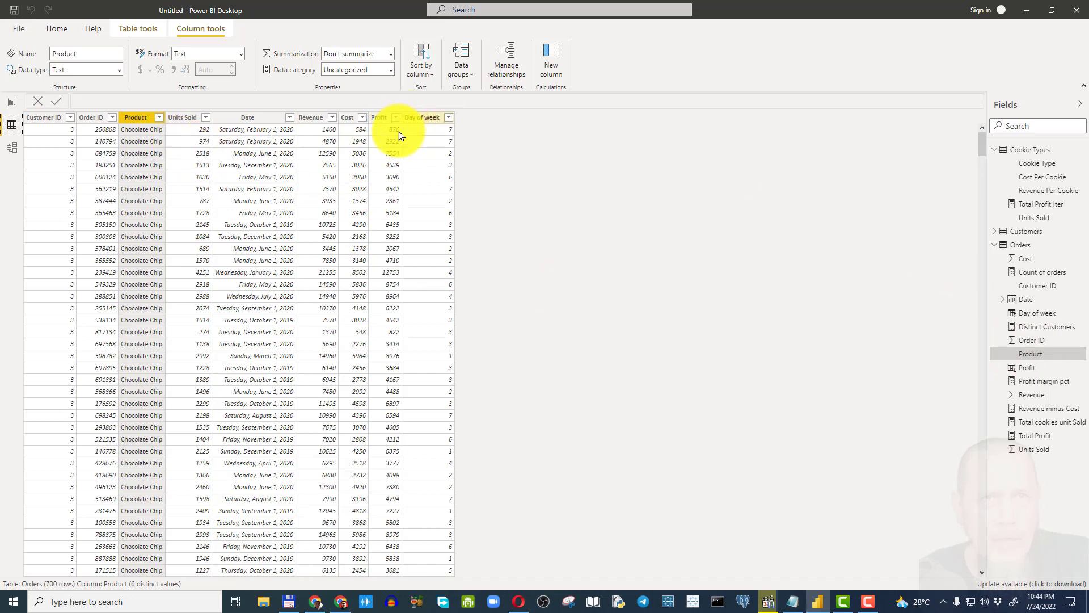
click(146, 28)
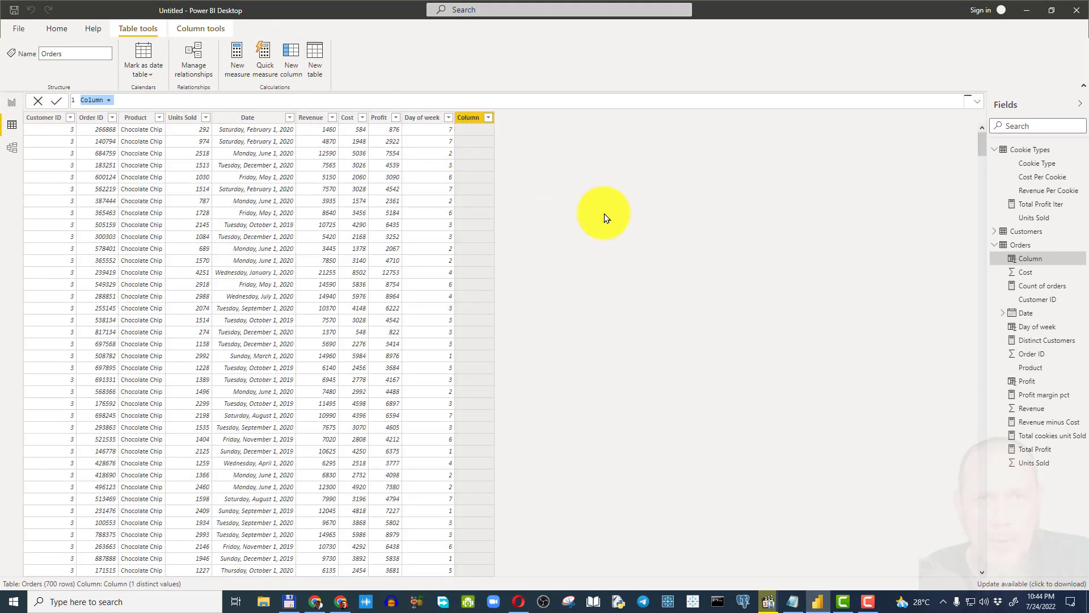
text(Has )
text(chocolate )
text(= func)
key(BackSpace)
key(BackSpace)
text(ind)
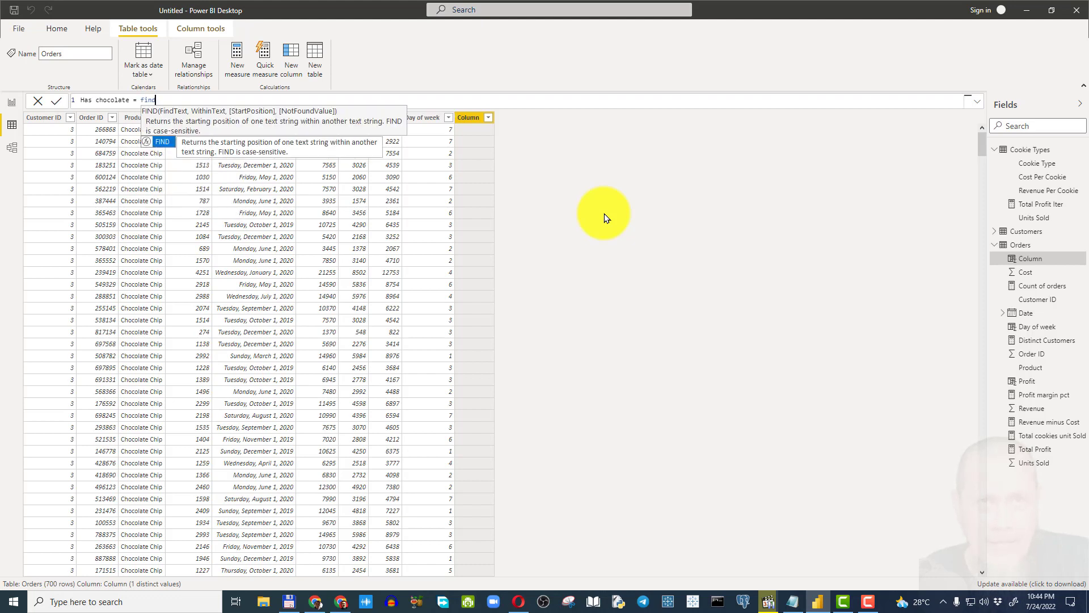
text(()
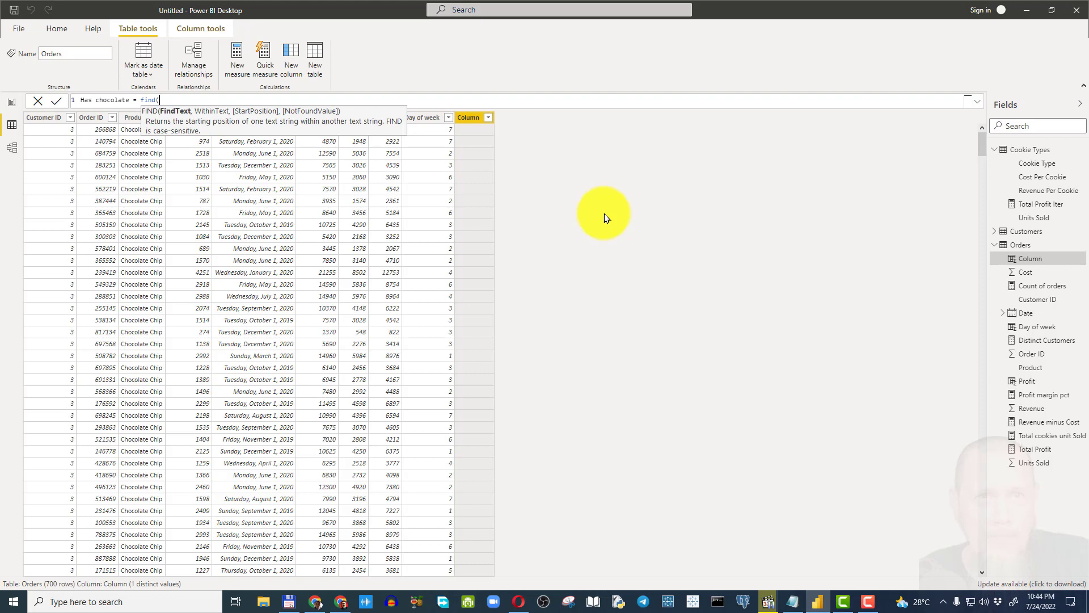
Step: Complete the Has chocolate find formula with the arguments "Chocolate", Orders[Product],1,0 and commit it
text("Chocolate", )
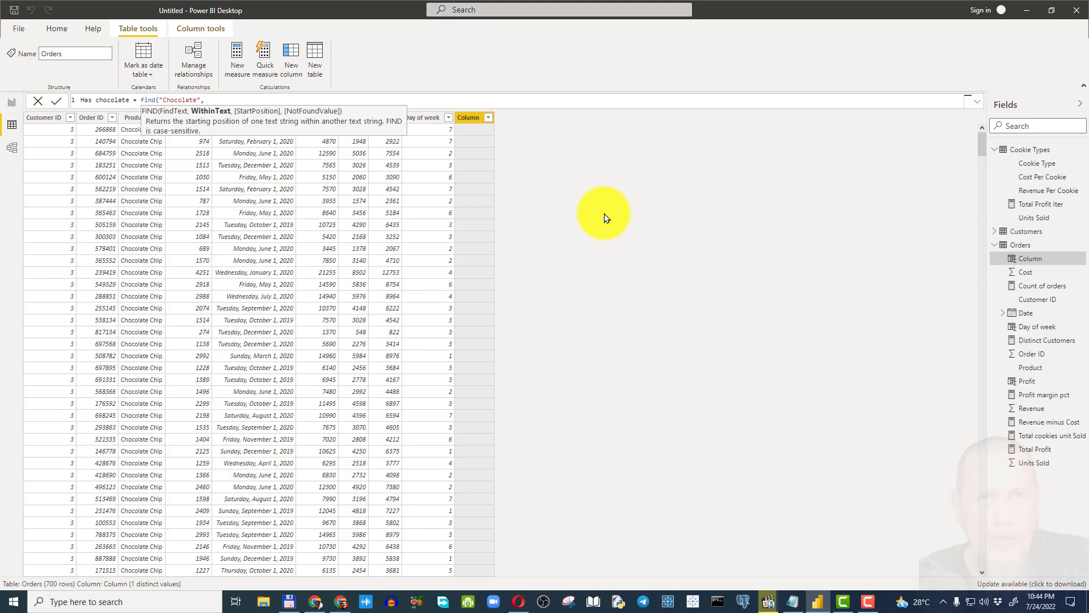
text(order)
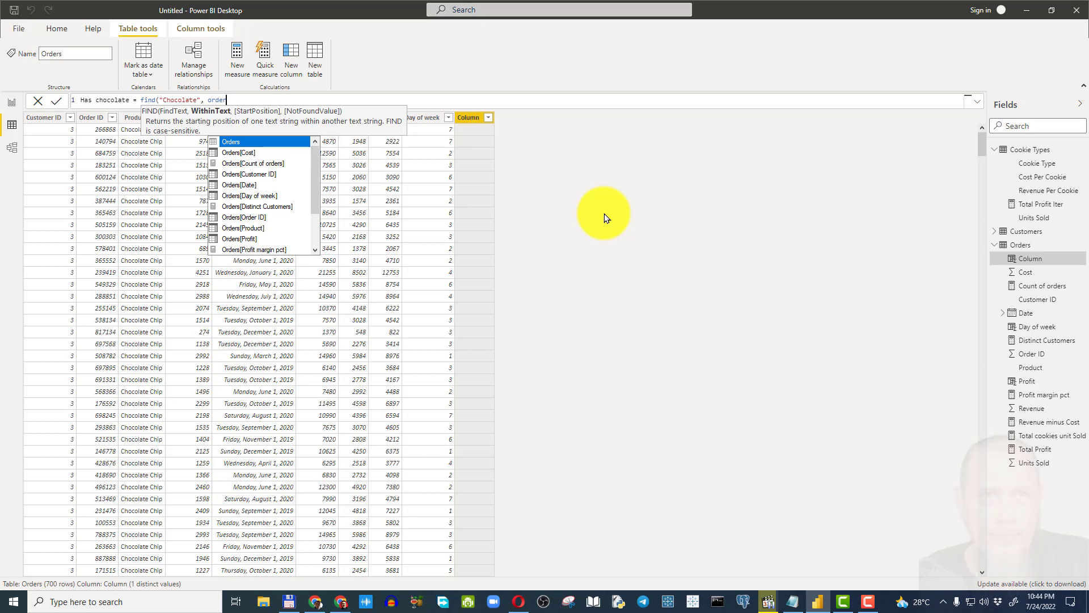
double_click(246, 227)
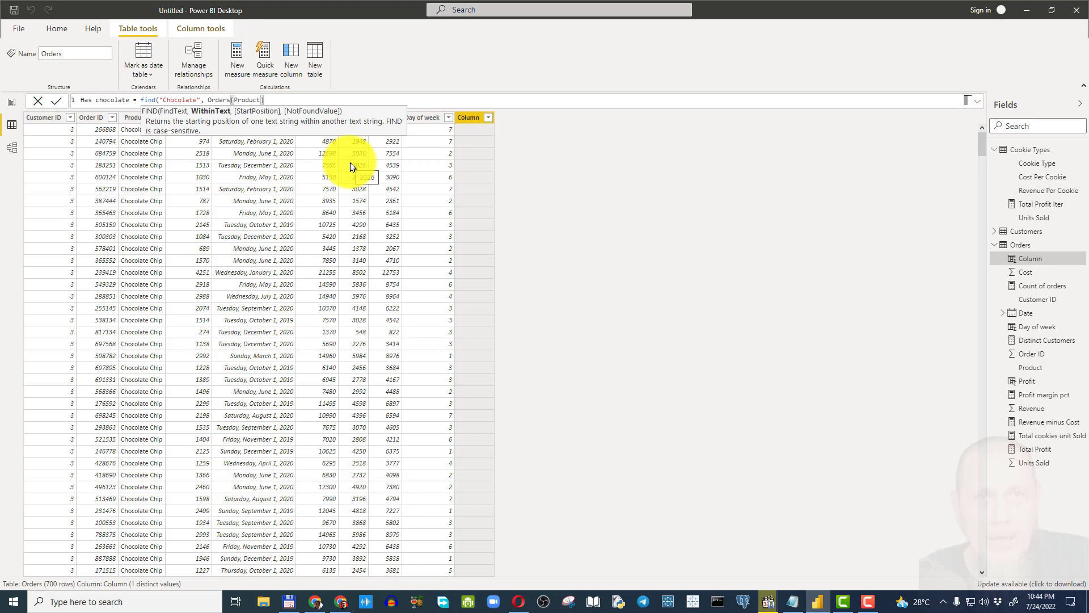
text(,)
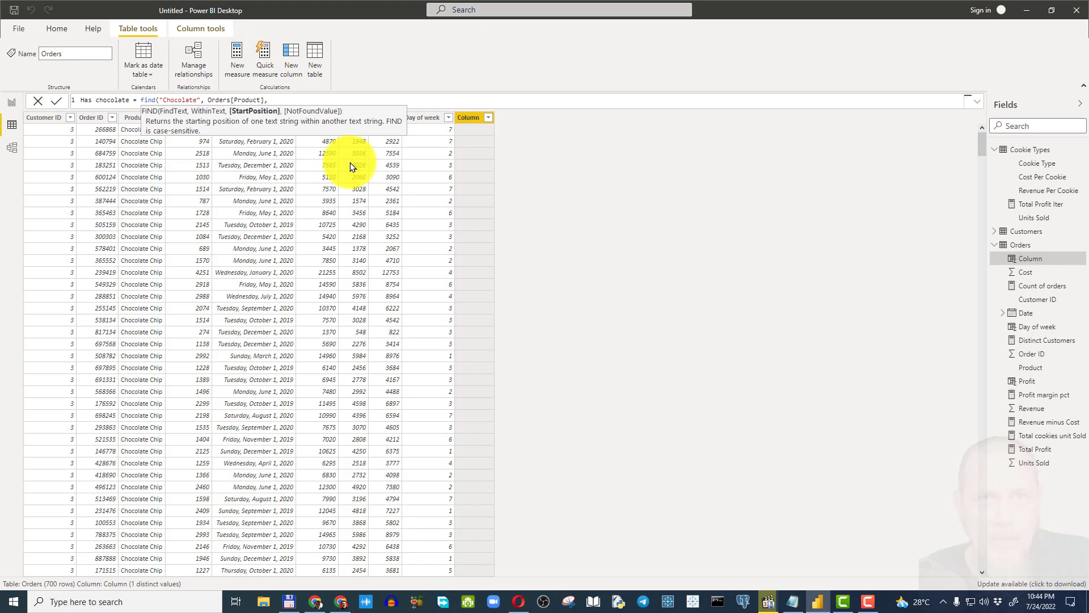
text(1,0))
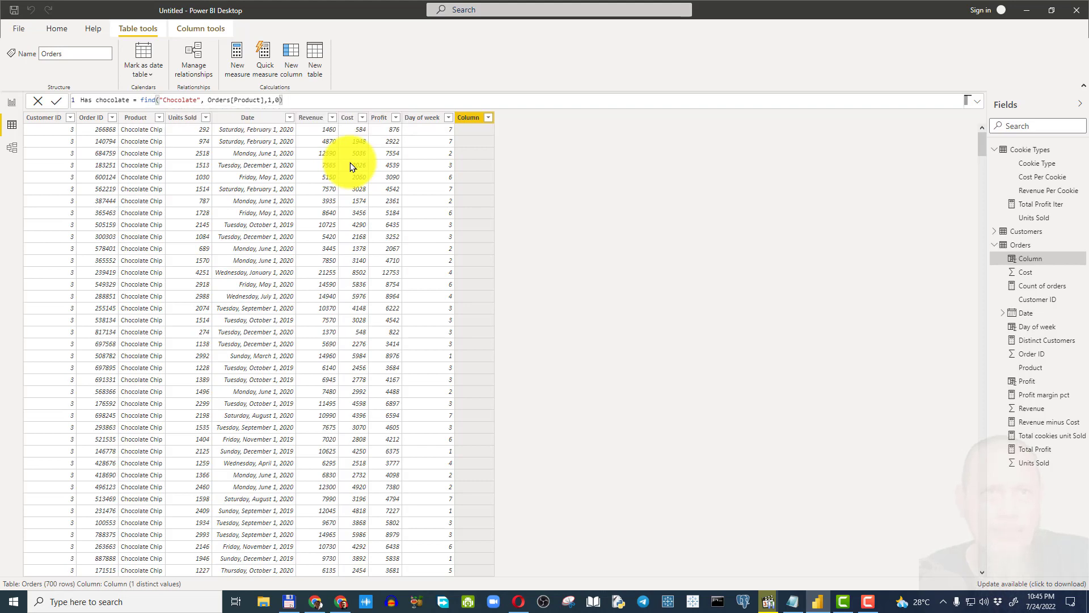
key(Return)
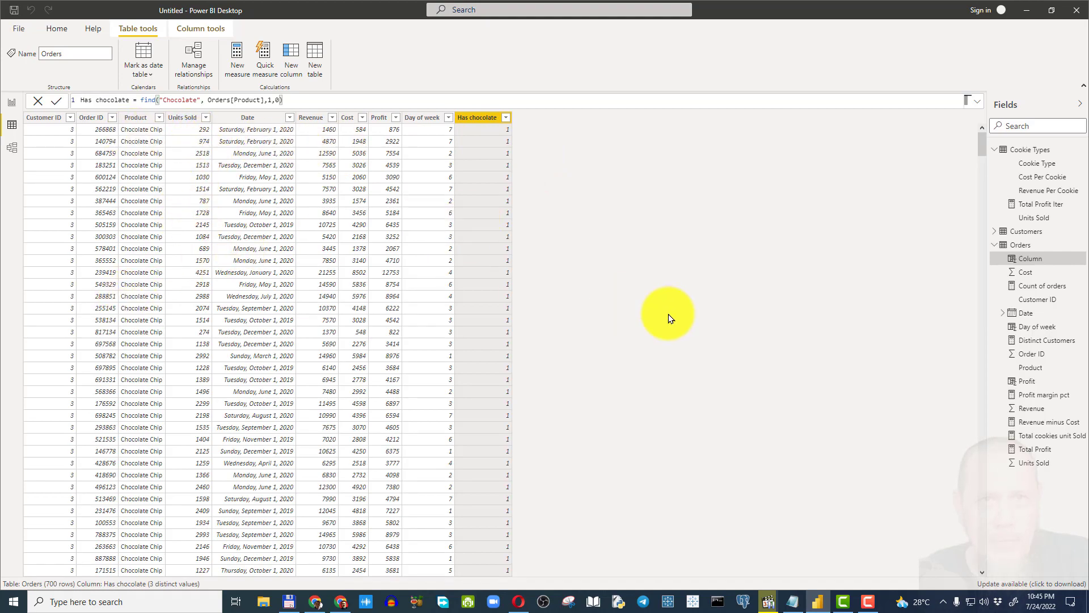
Step: Compare the Has chocolate values with the Product names in the Fortune Cookie and Oatmeal Raisin rows of the Orders data
drag(982, 144, 432, 188)
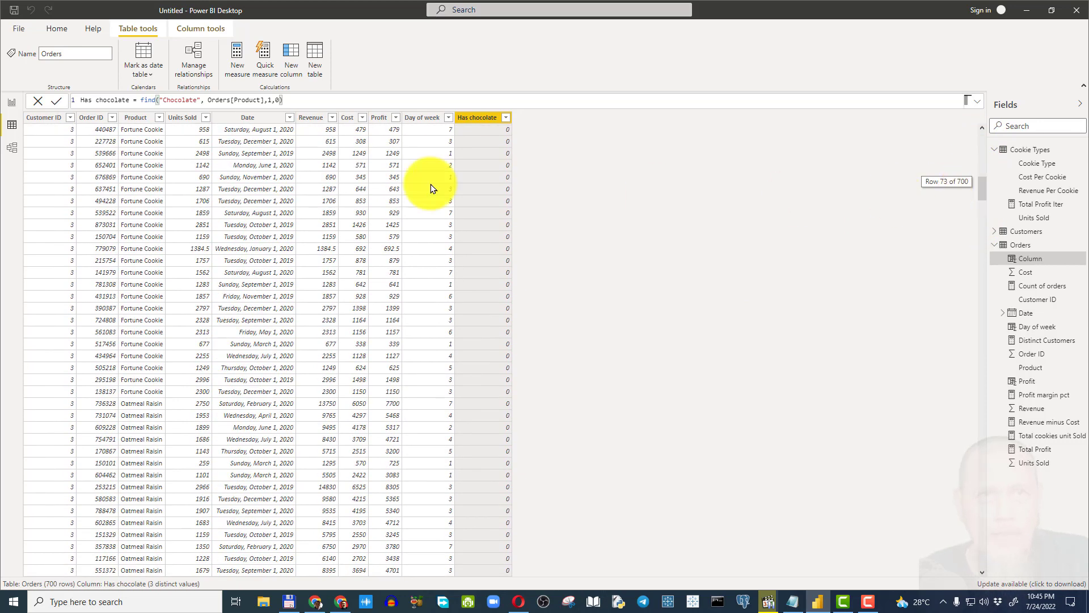
click(151, 148)
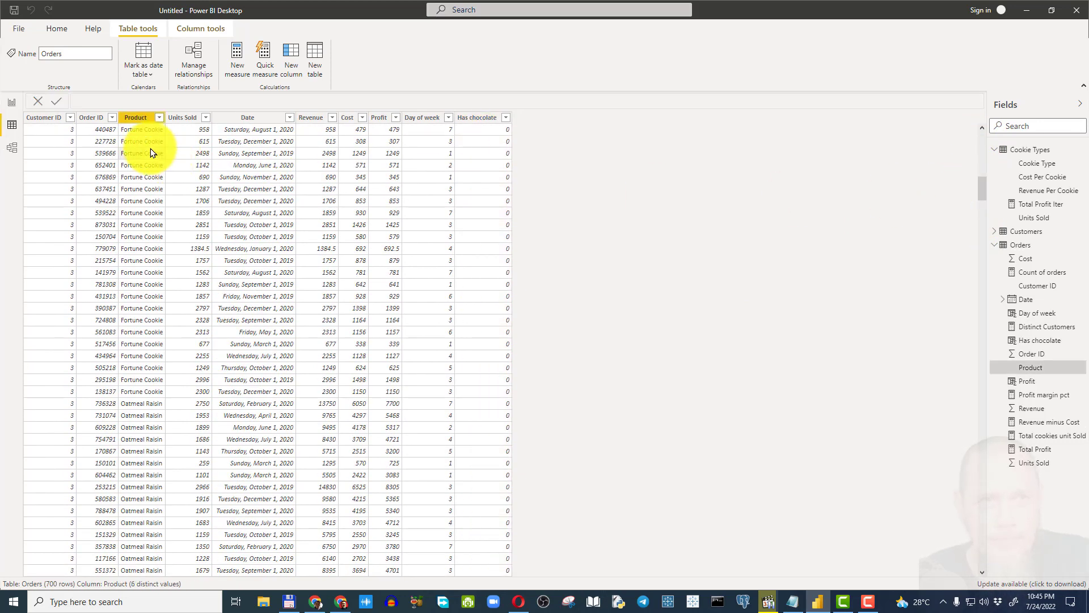
click(505, 152)
drag(982, 185, 980, 219)
click(144, 201)
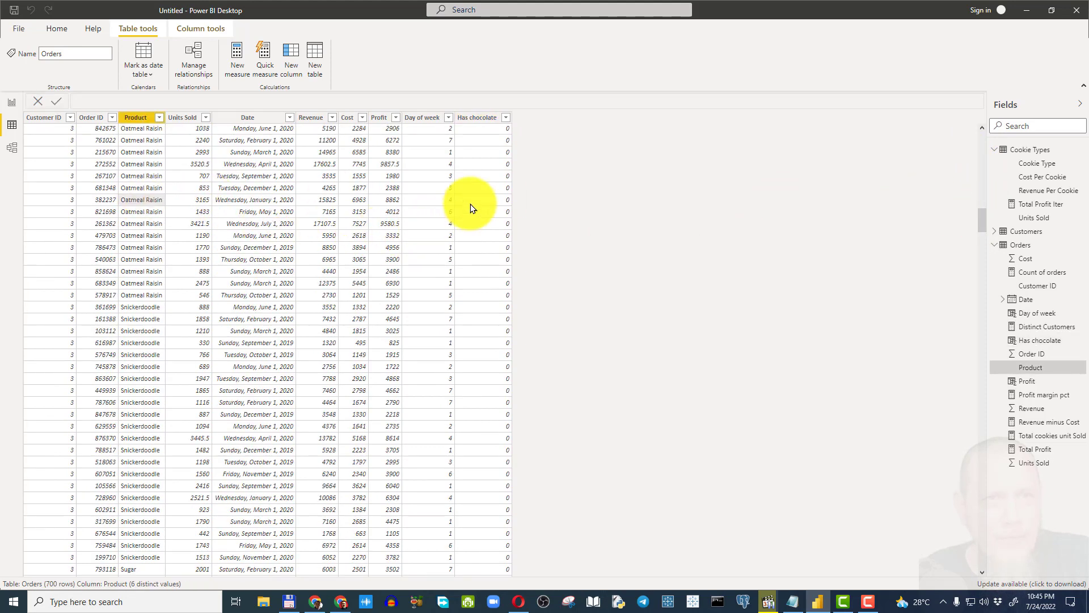
click(501, 192)
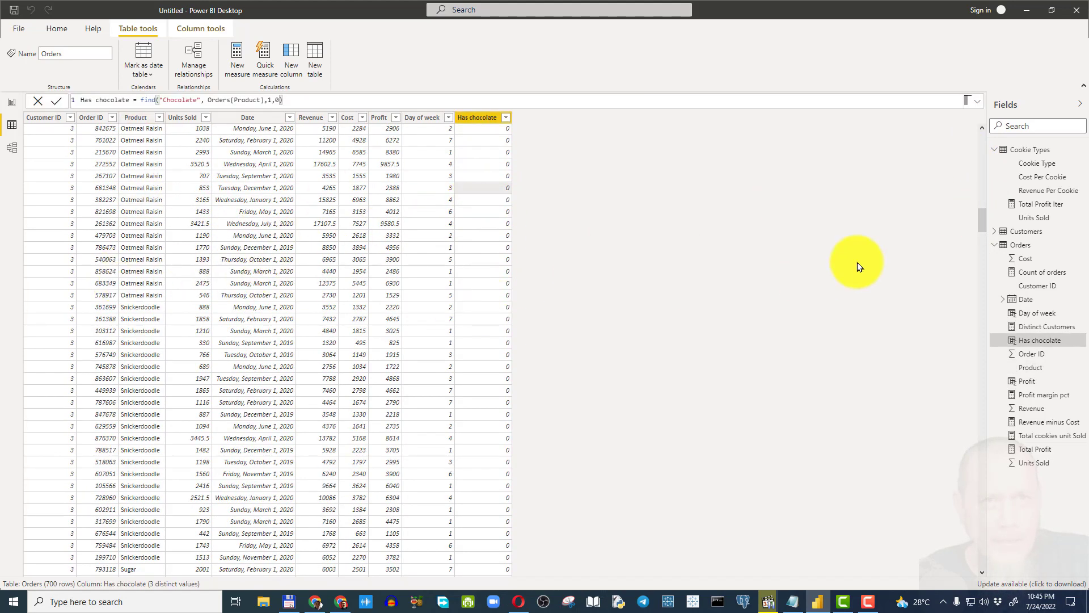
Step: Wrap the find expression of Has chocolate in an if function that tests whether its result is >0
drag(980, 221, 978, 115)
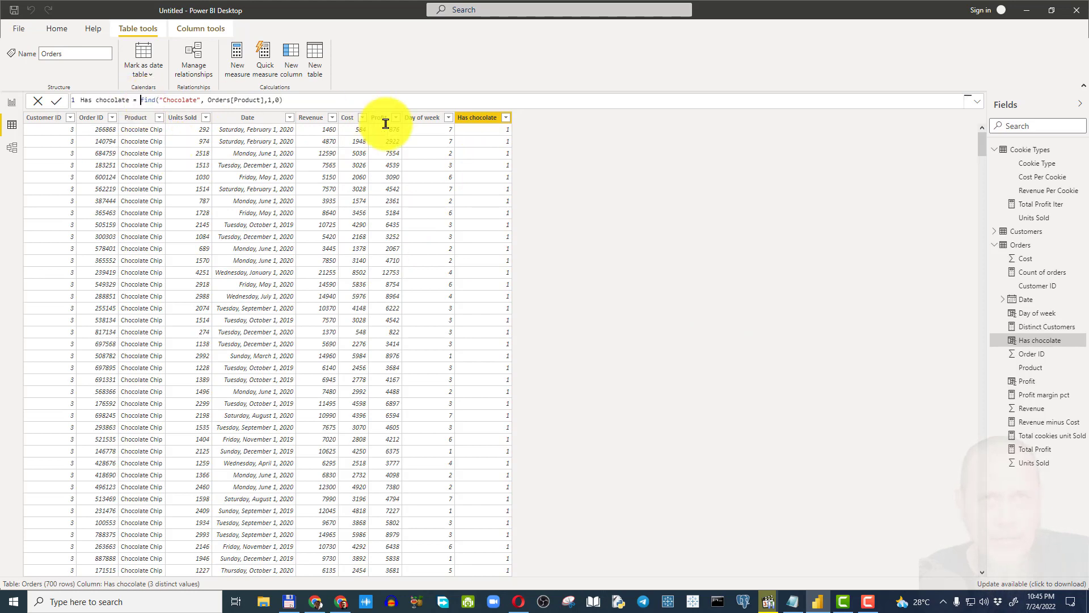
text(if)
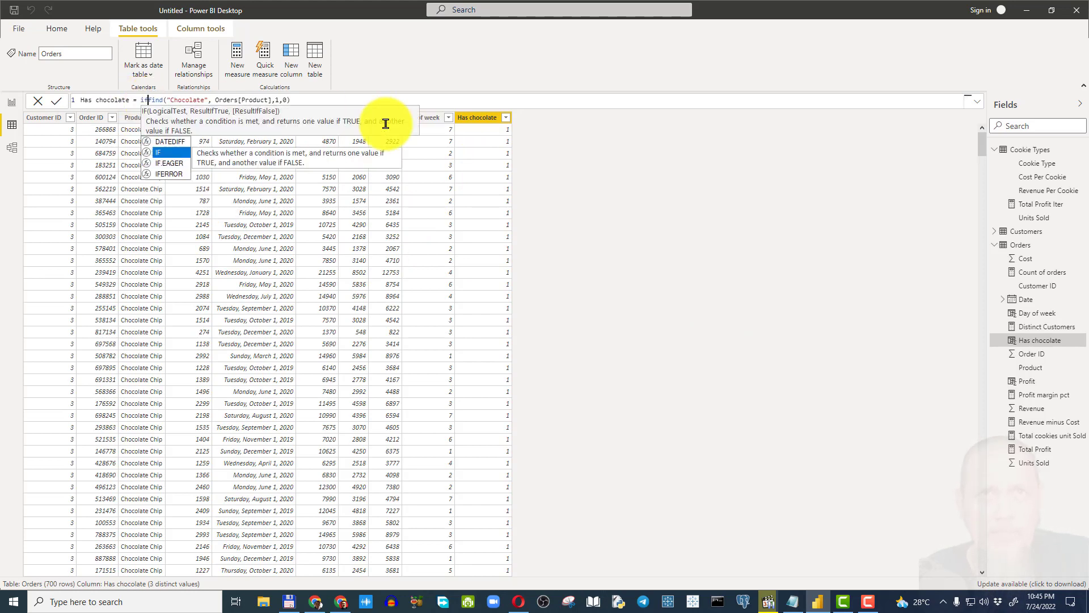
text(()
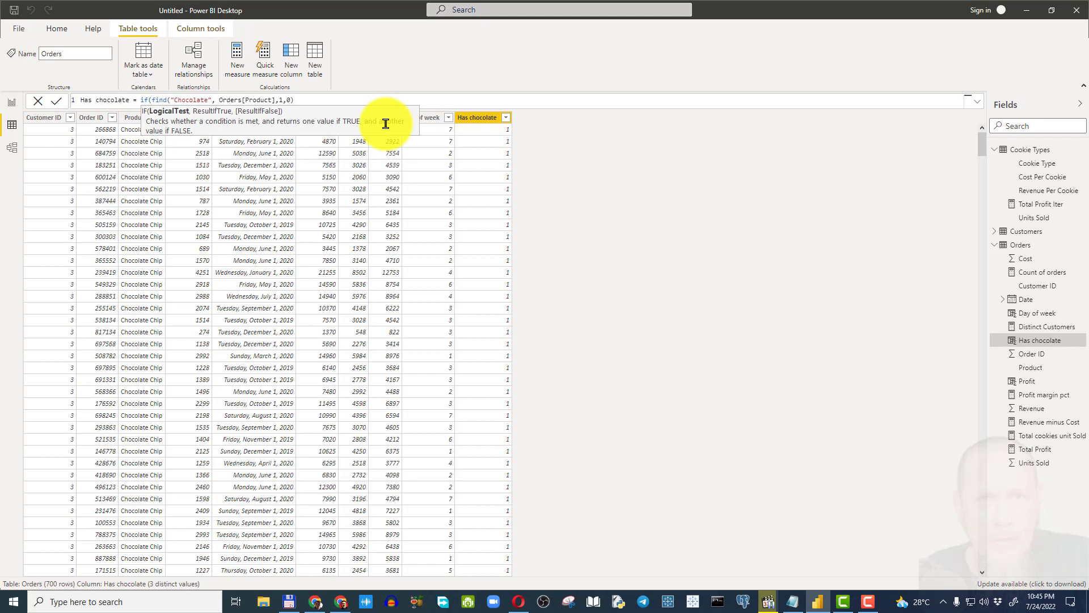
key(Right)
key(Right)
key(Right)
key(Right)
key(Right)
key(Right)
key(Right)
key(Right)
key(Right)
key(Right)
key(Right)
key(Right)
key(Right)
key(Right)
key(Right)
key(Right)
key(Right)
key(Right)
key(Right)
key(Right)
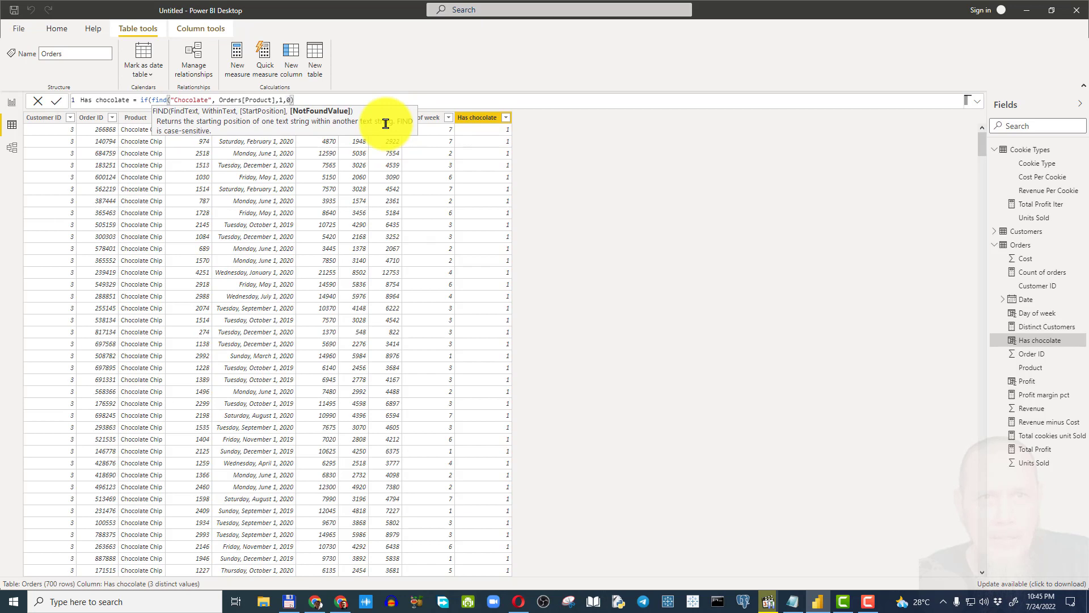
key(Right)
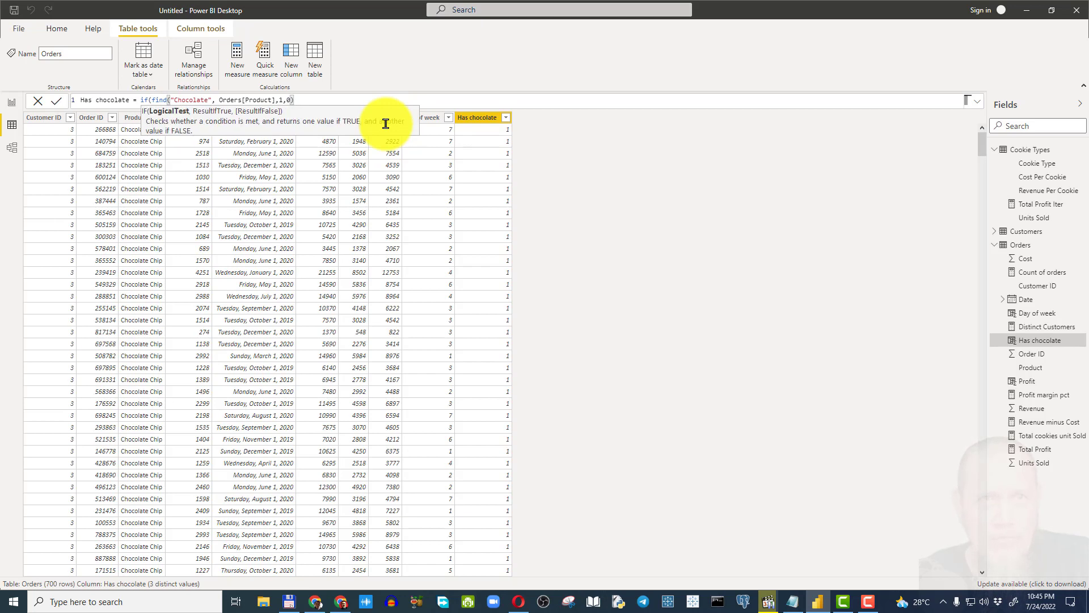
text(>0,)
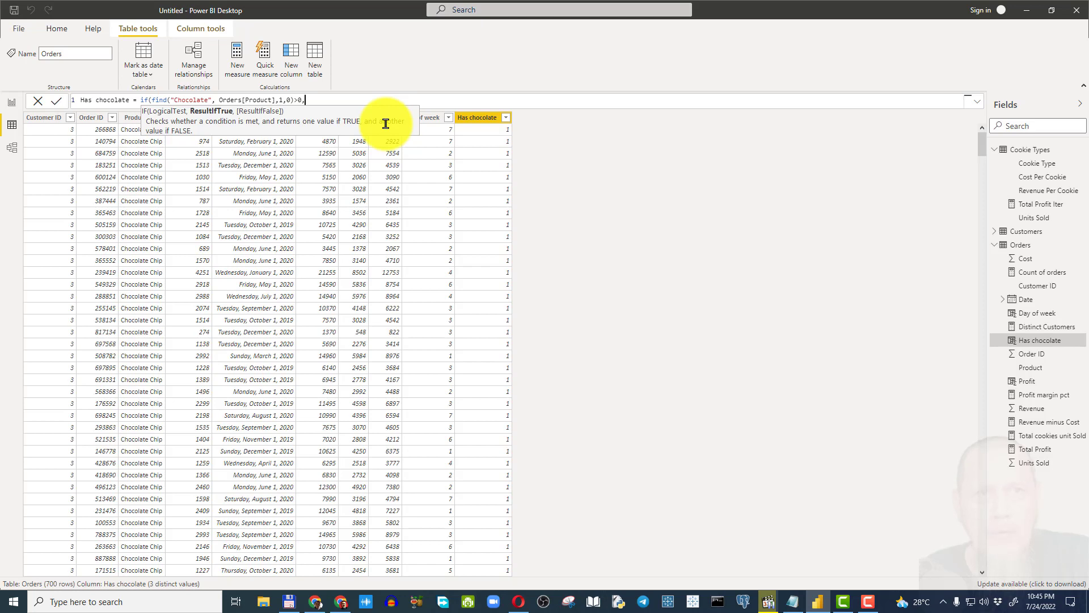
Step: Complete the if formula with the results "Has chocholate" and "No chocolate", commit it, and check the Fortune Cookie and Oatmeal Raisin rows
text( "Has chocholate",)
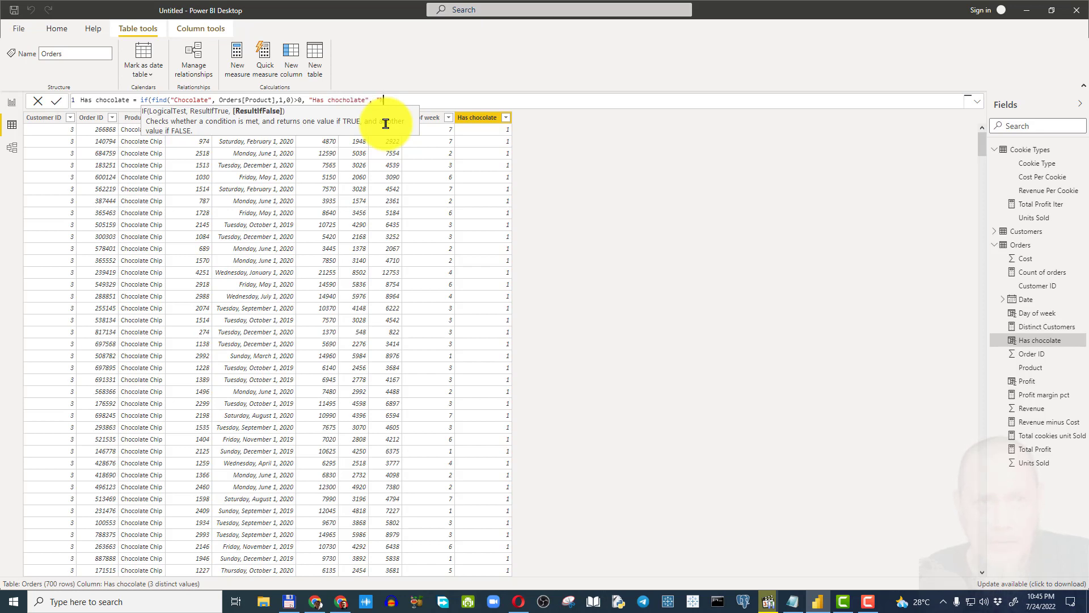
text( "No chocola)
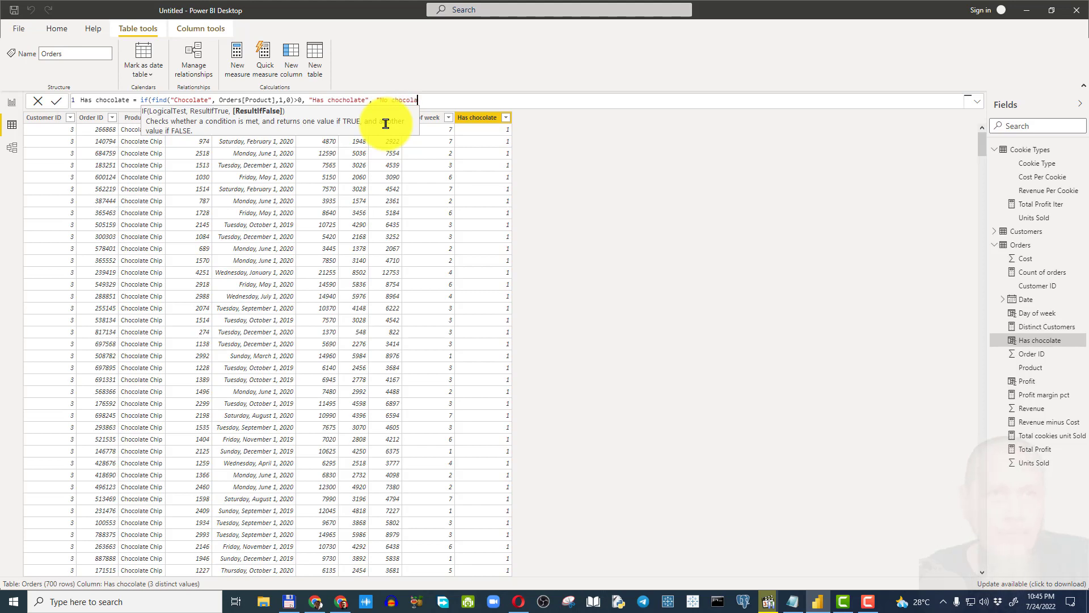
text(te"))
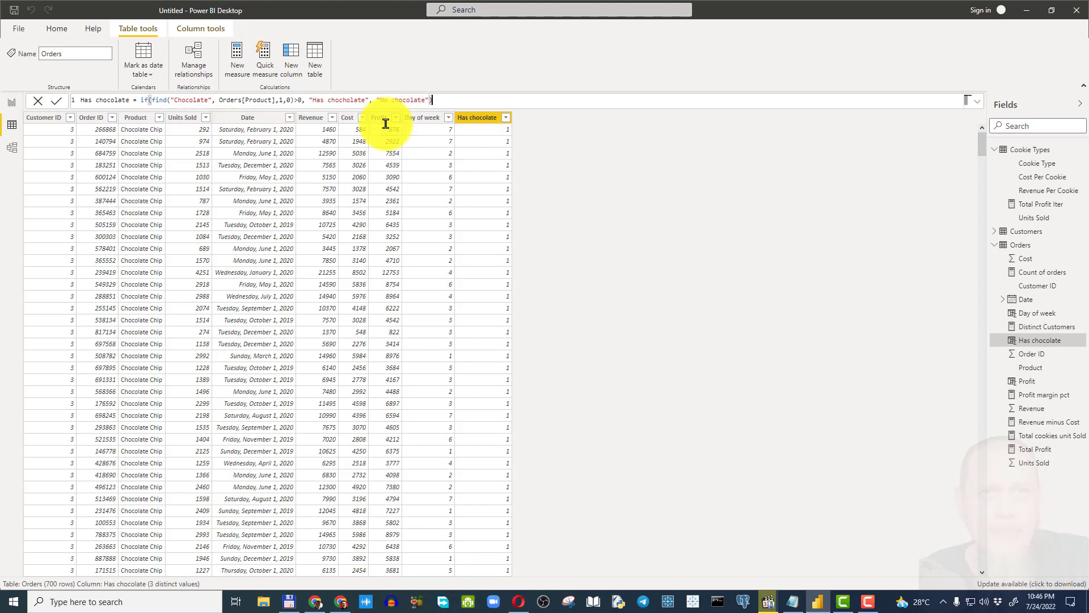
key(Return)
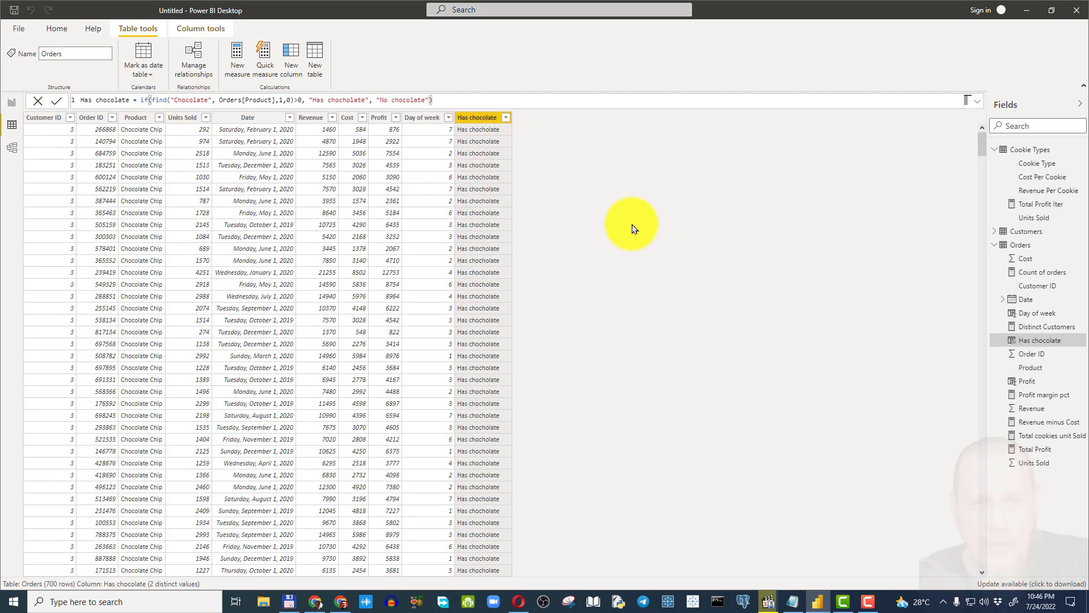
drag(984, 148, 986, 200)
click(141, 164)
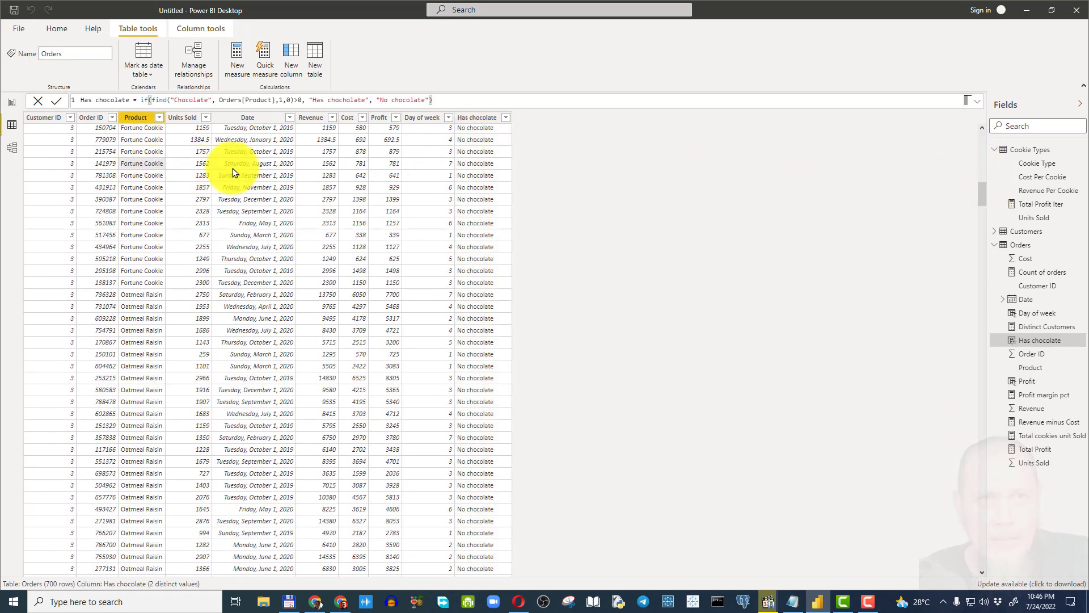
click(139, 354)
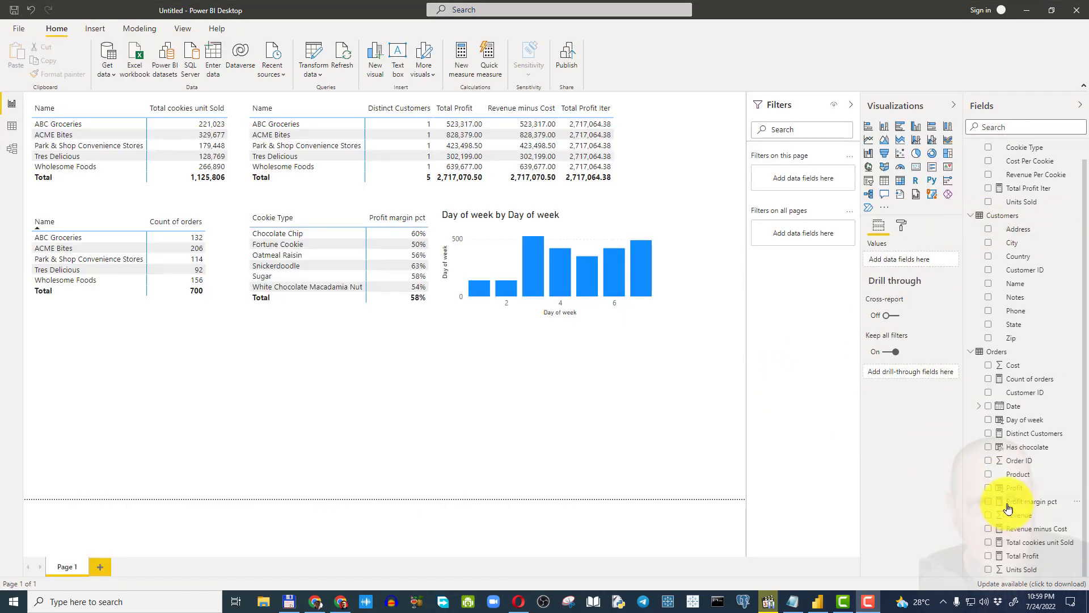
Step: Create a measure in the Orders table named Chocolate chip with over 500 units and begin its formula with the CALCULATE function
right_click(997, 352)
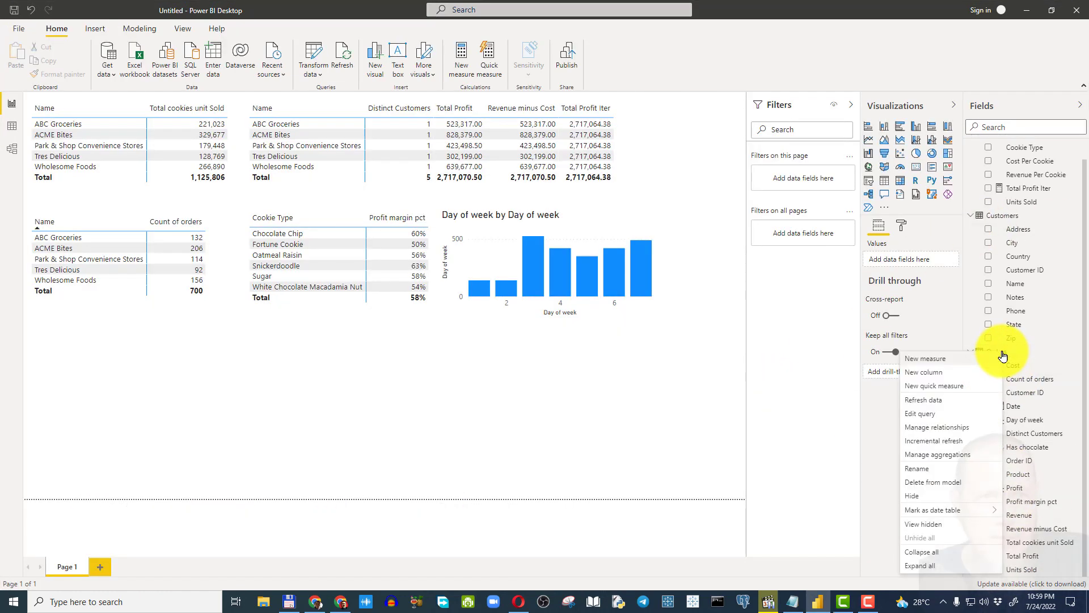
click(958, 363)
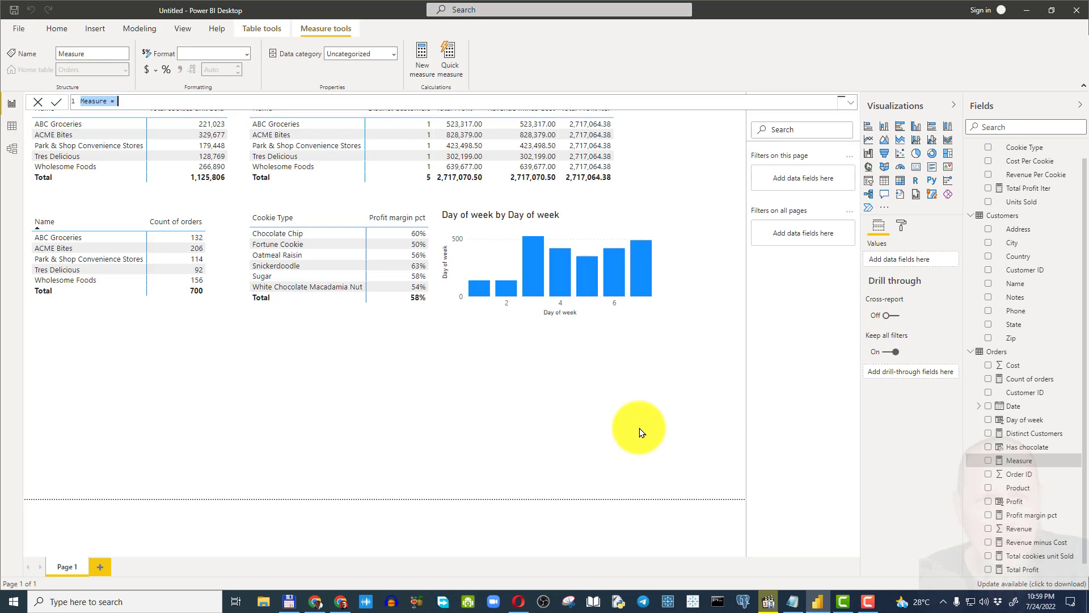
text(Chocolate chip with over 500 units)
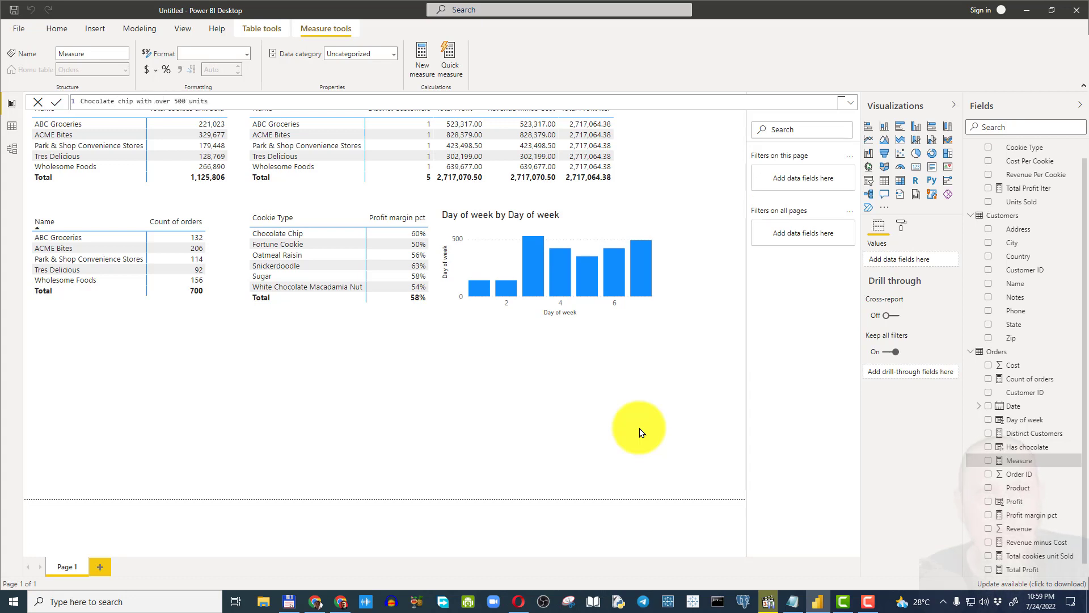
text(calc)
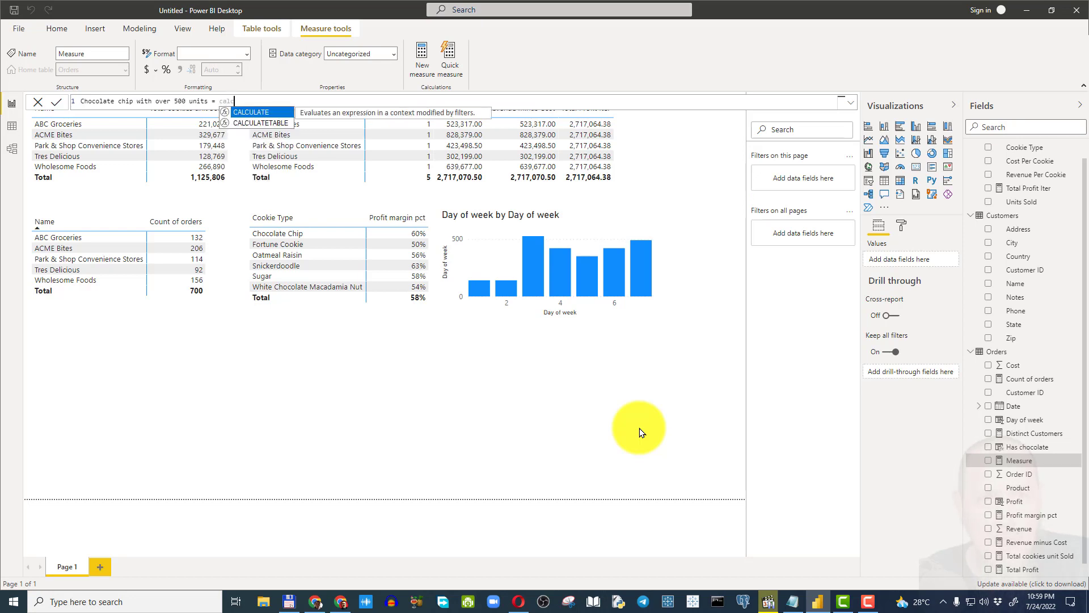
key(Tab)
text(()
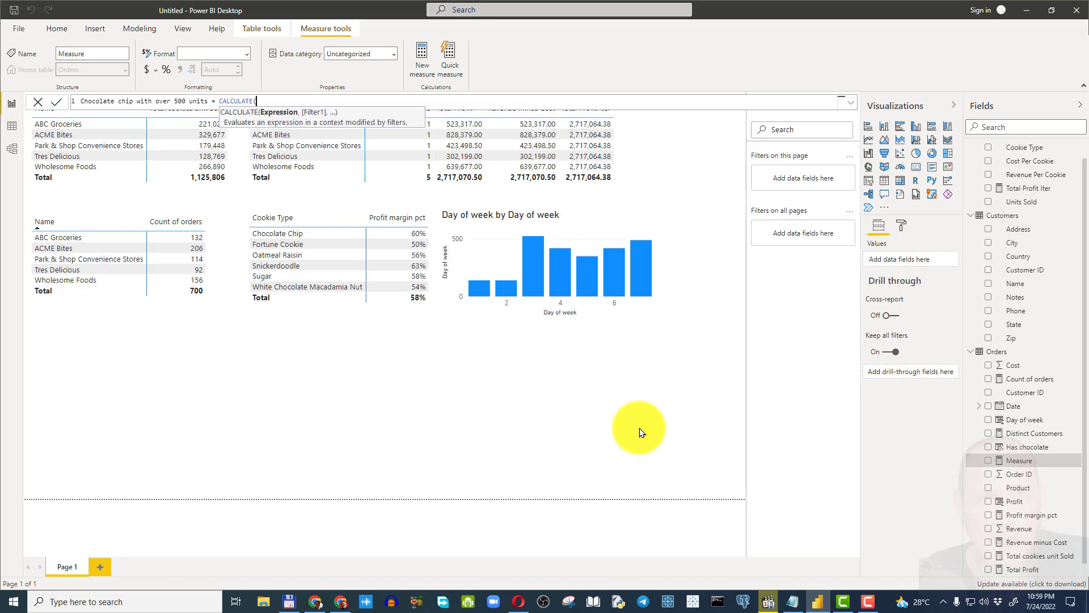
Step: Enter COUNTROWS(Orders) as the expression of the CALCULATE function
text(count)
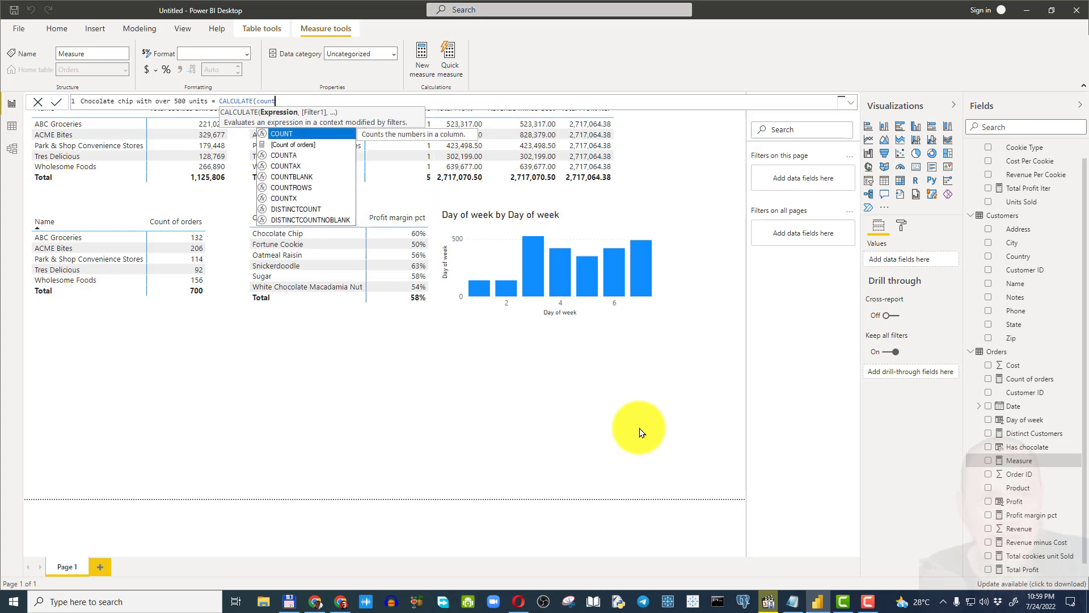
text(row)
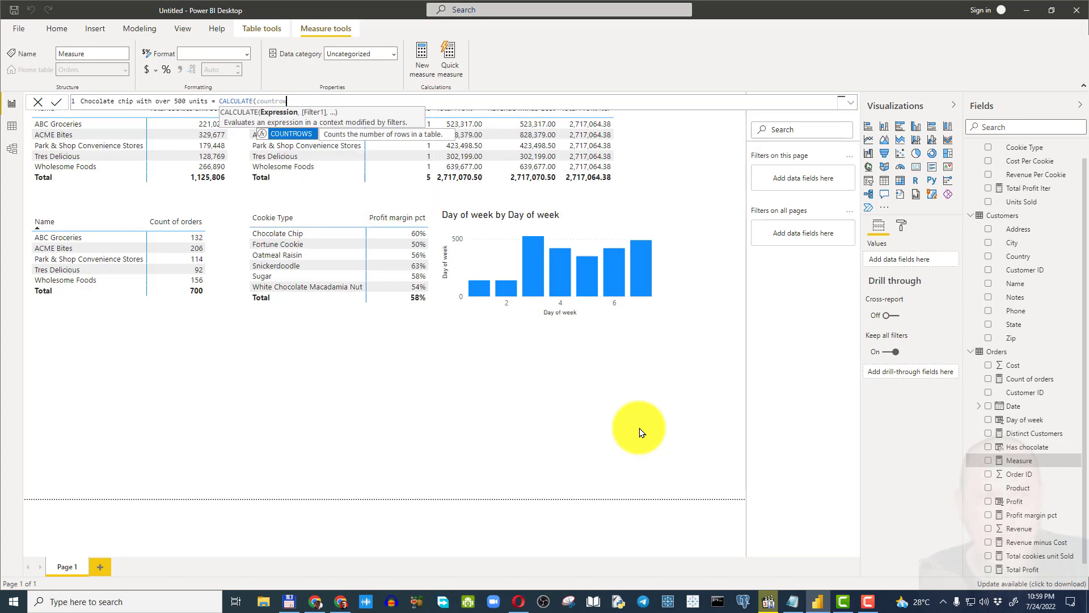
key(Tab)
text(()
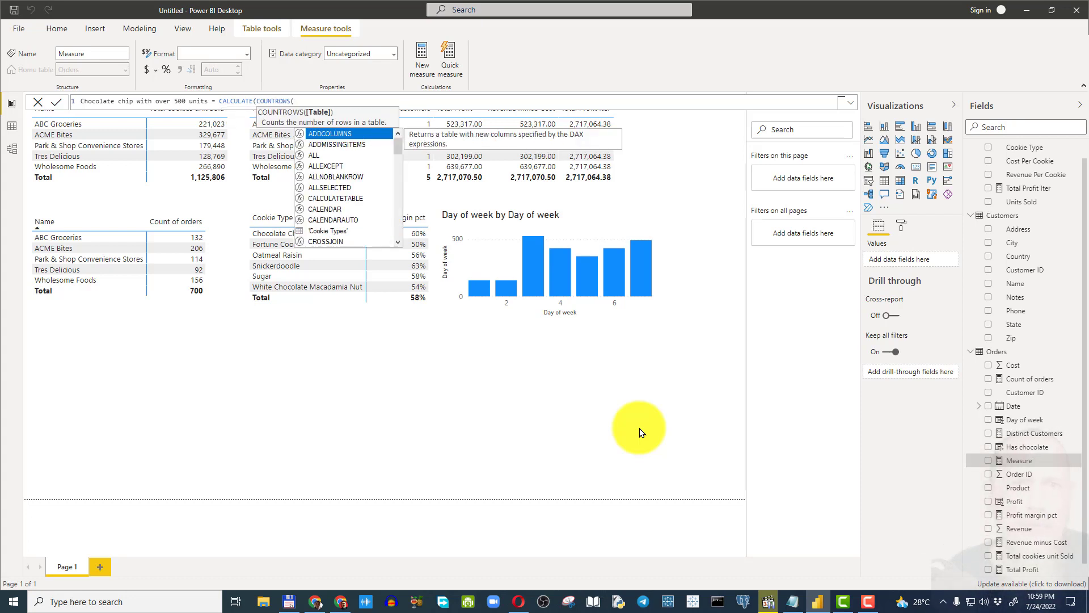
text(order)
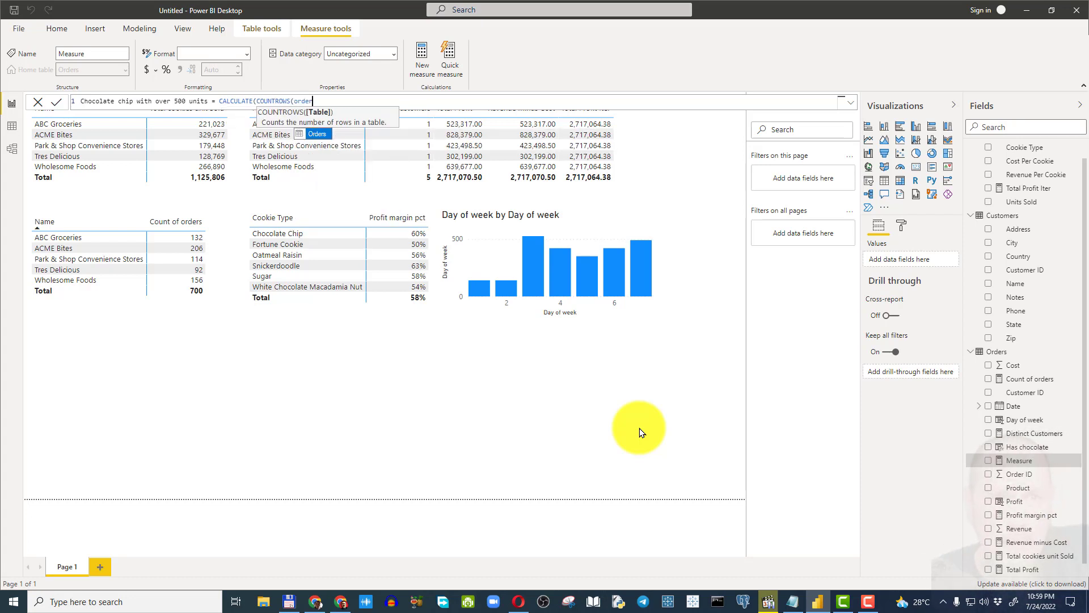
text())
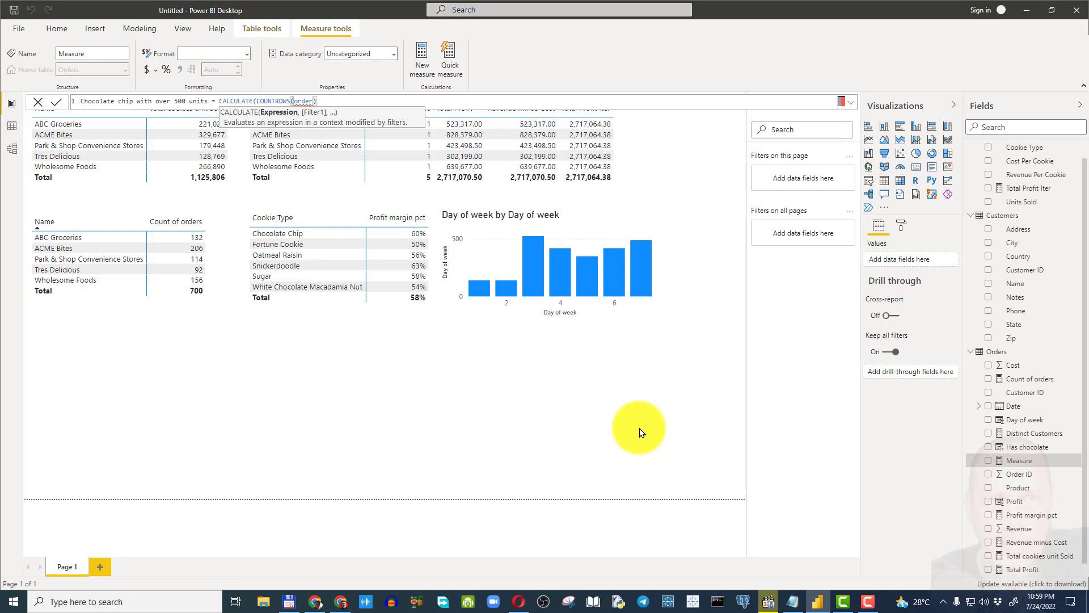
key(BackSpace)
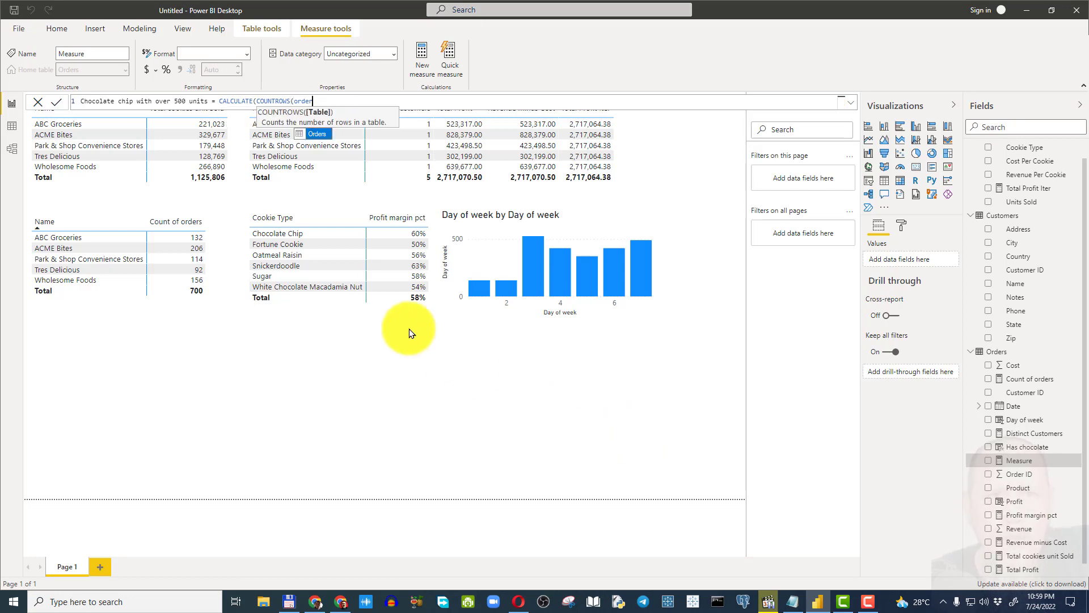
click(312, 133)
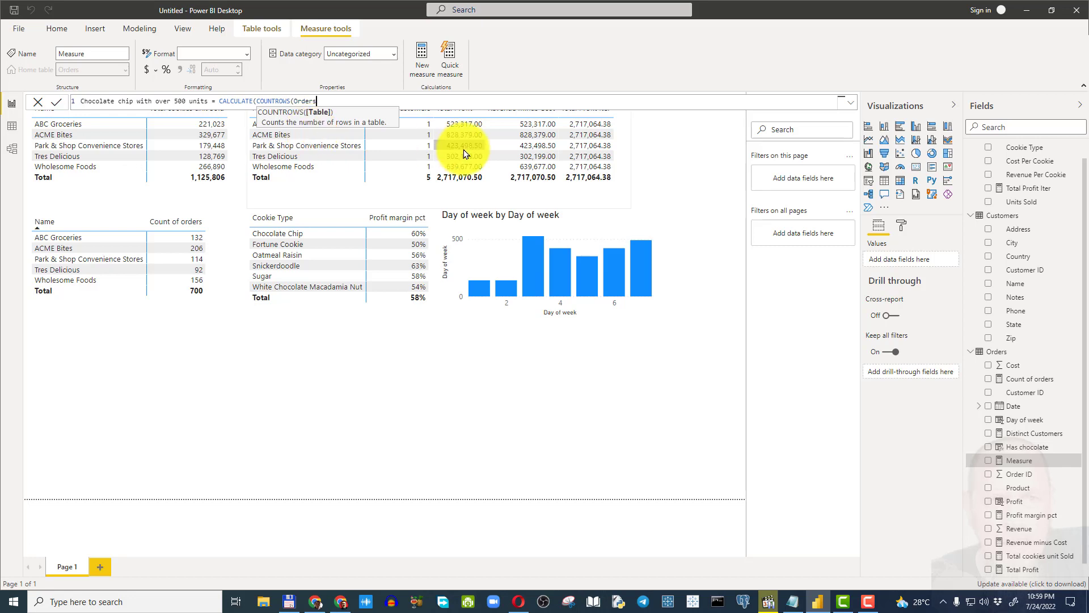
text())
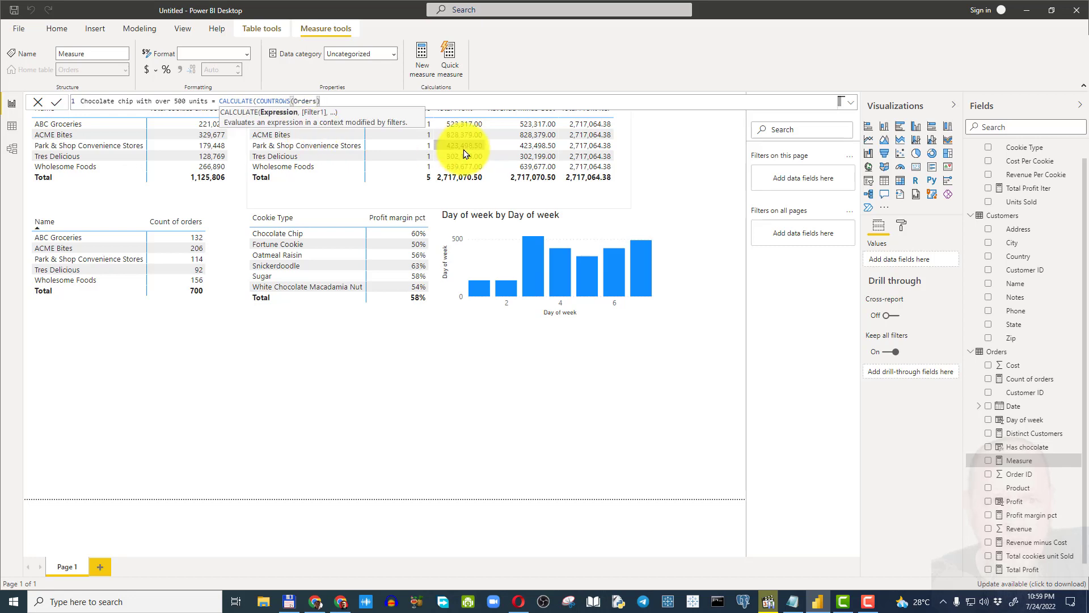
Step: Add Orders[Units Sold]>500 as the first filter of the CALCULATE function
text(,)
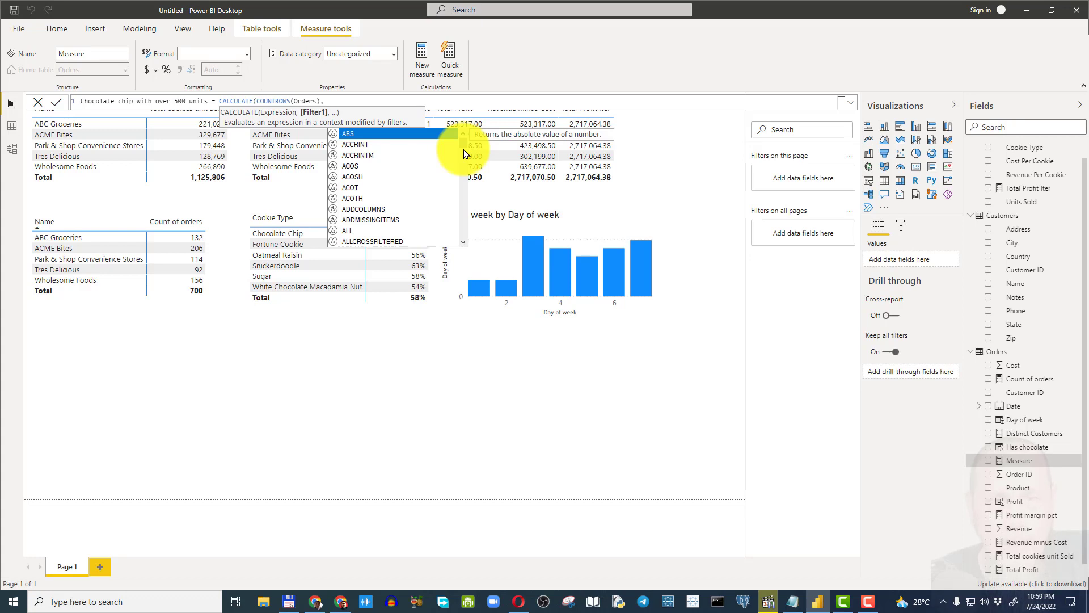
text( order)
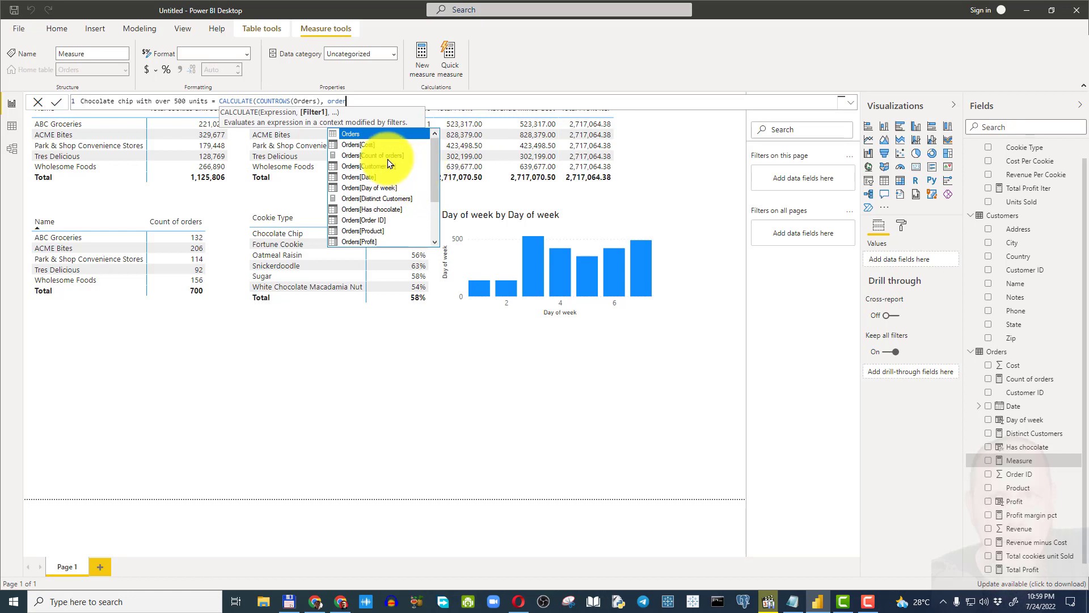
drag(434, 168, 433, 231)
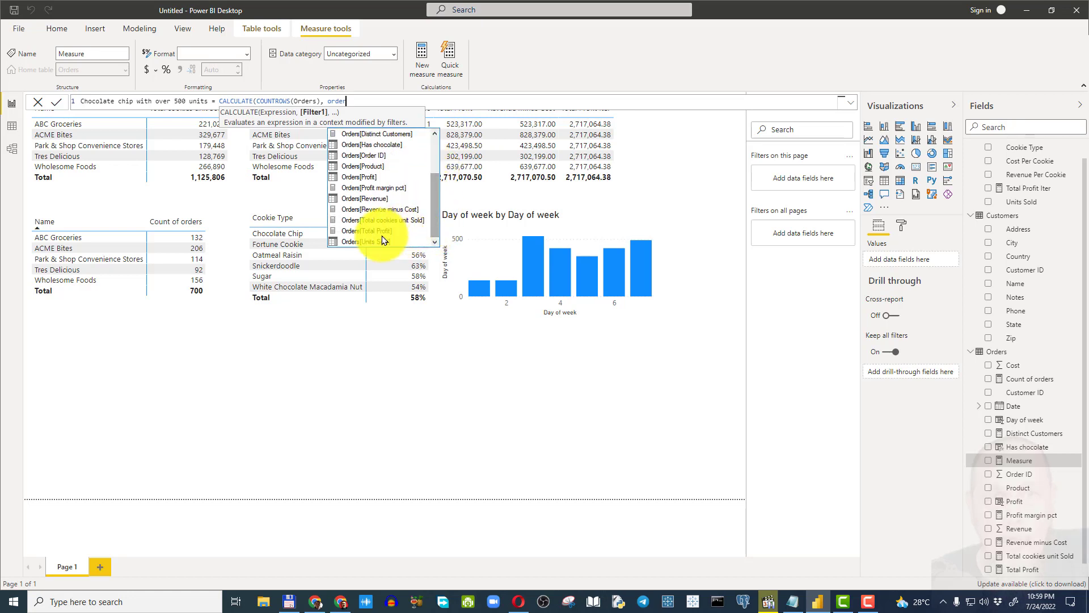
click(379, 240)
double_click(379, 241)
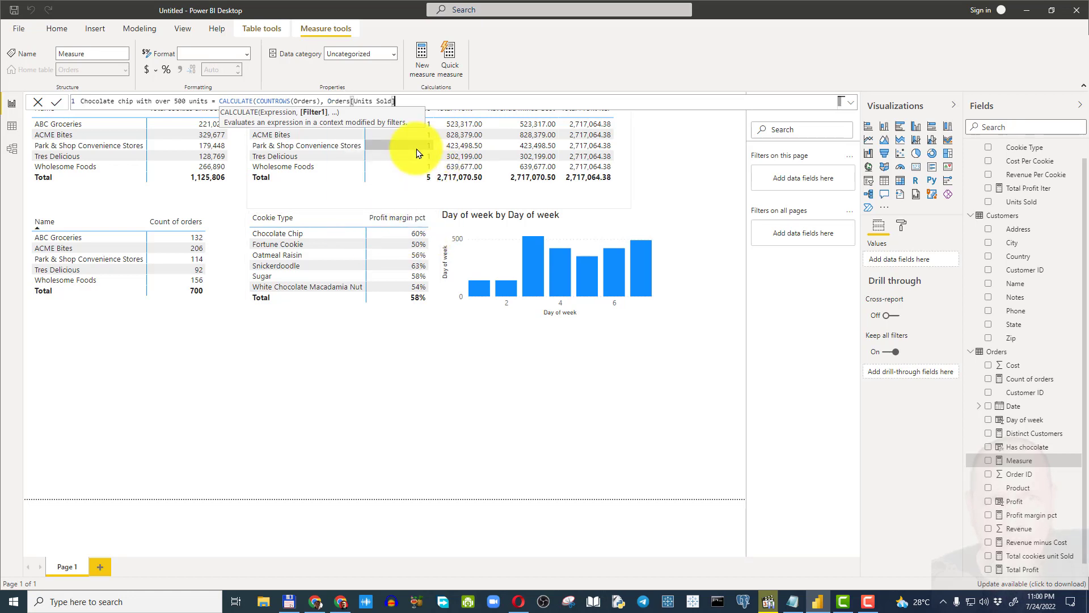
text(>500,)
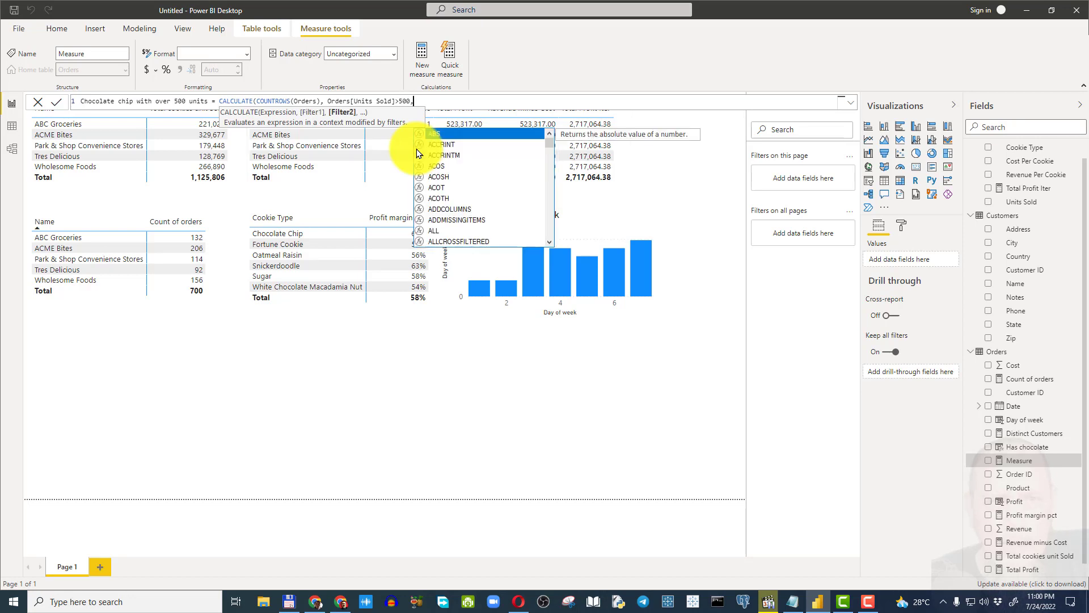
Step: Add Orders[Product]=="Chocolate Chip" as the second filter, close the CALCULATE function and commit the measure
text( order)
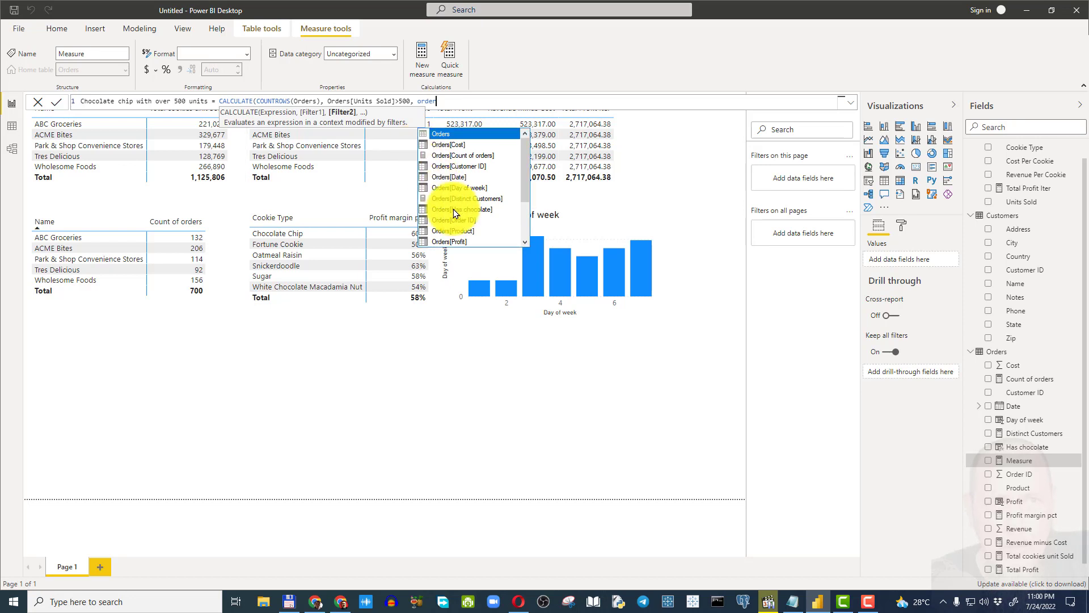
click(462, 231)
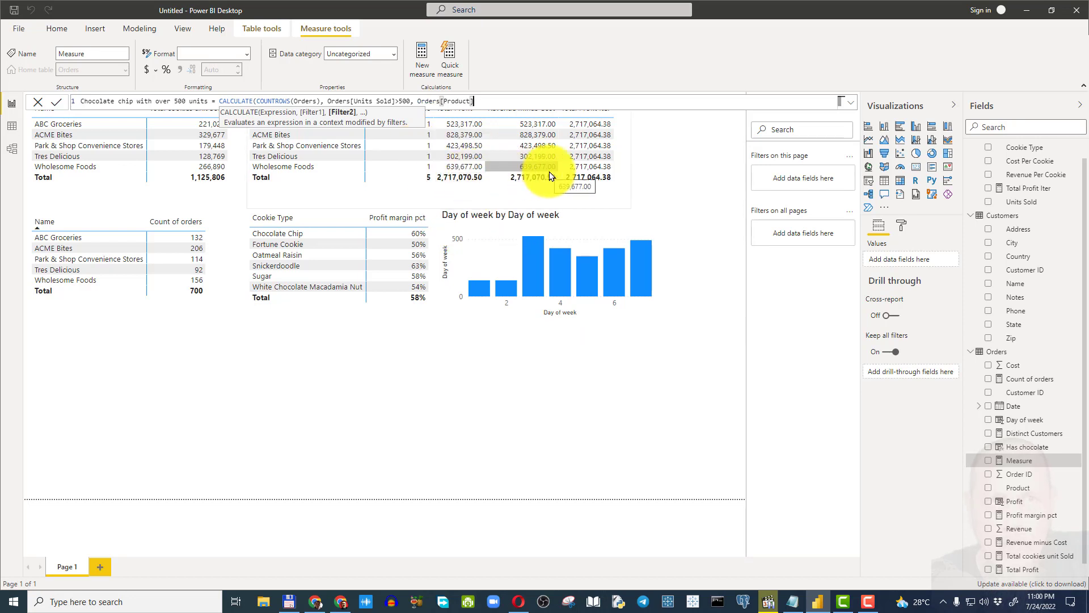
text(=="Chocolate Chip)
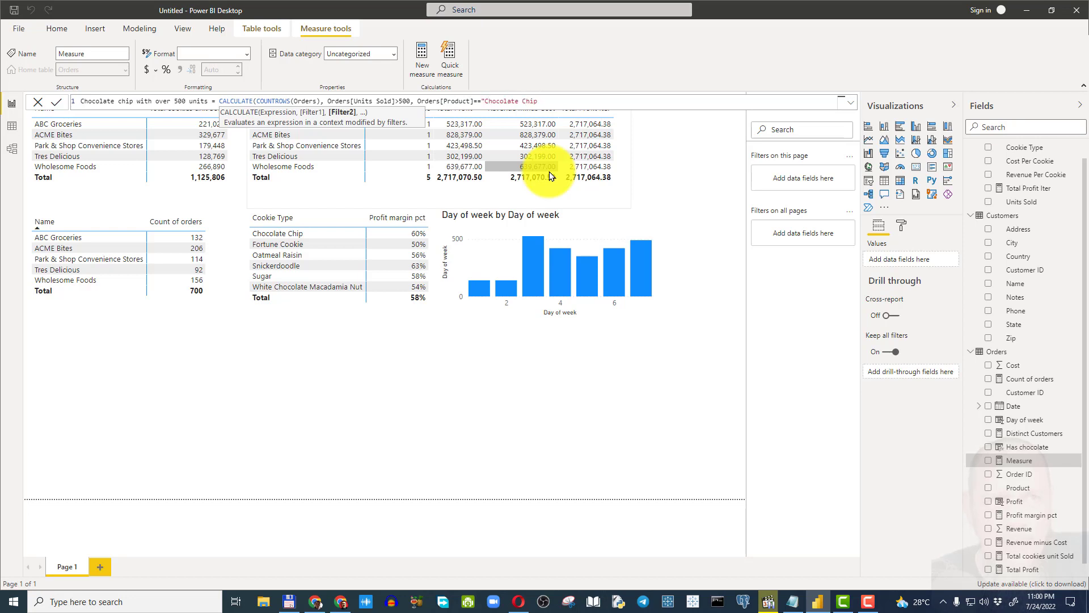
text("))
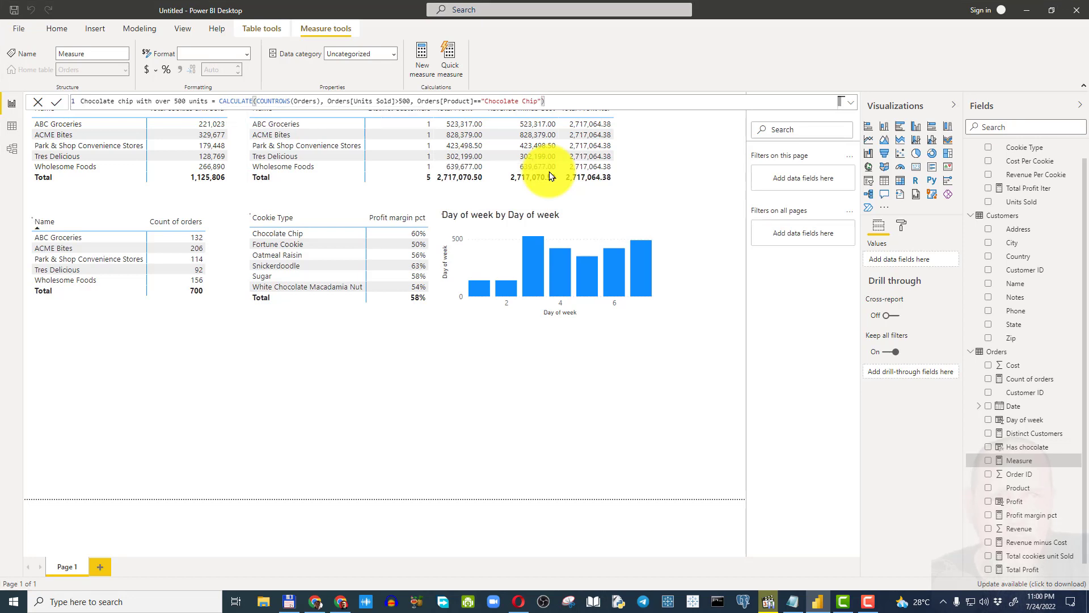
key(Return)
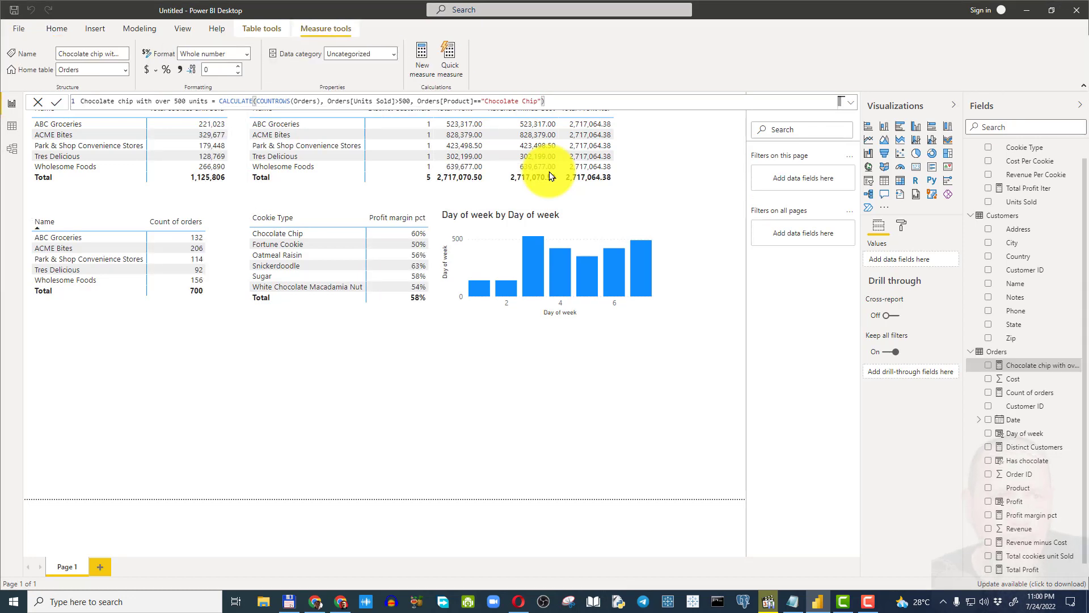
Step: Place a matrix visual below the Count of orders table, showing Chocolate chip with over 500 units, and widen it to fit
click(247, 407)
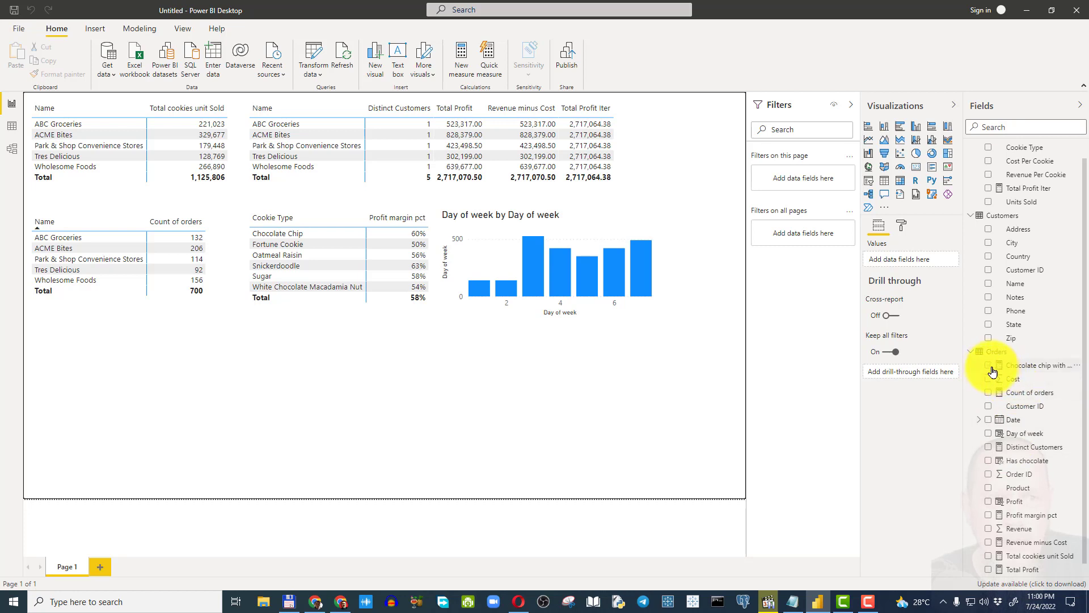
click(901, 186)
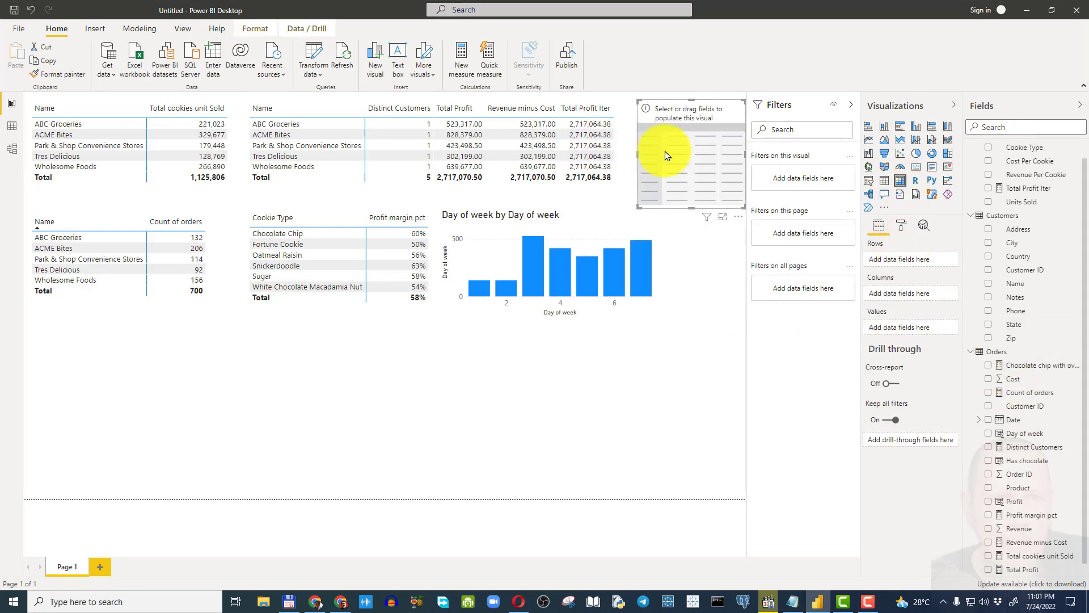
drag(665, 151, 491, 384)
drag(396, 405, 63, 372)
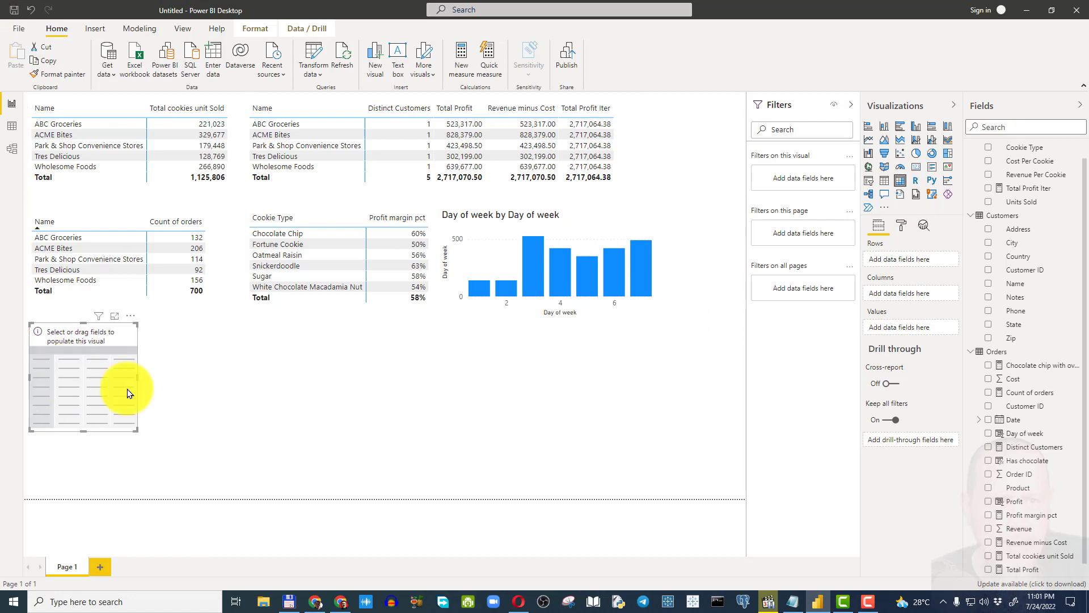
click(989, 365)
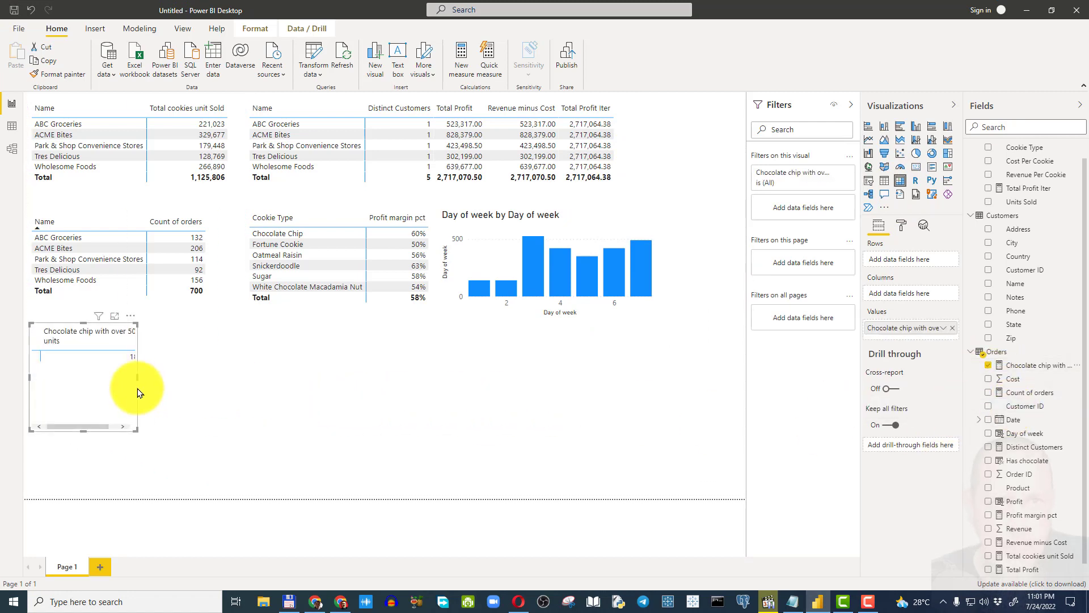
drag(138, 376, 162, 377)
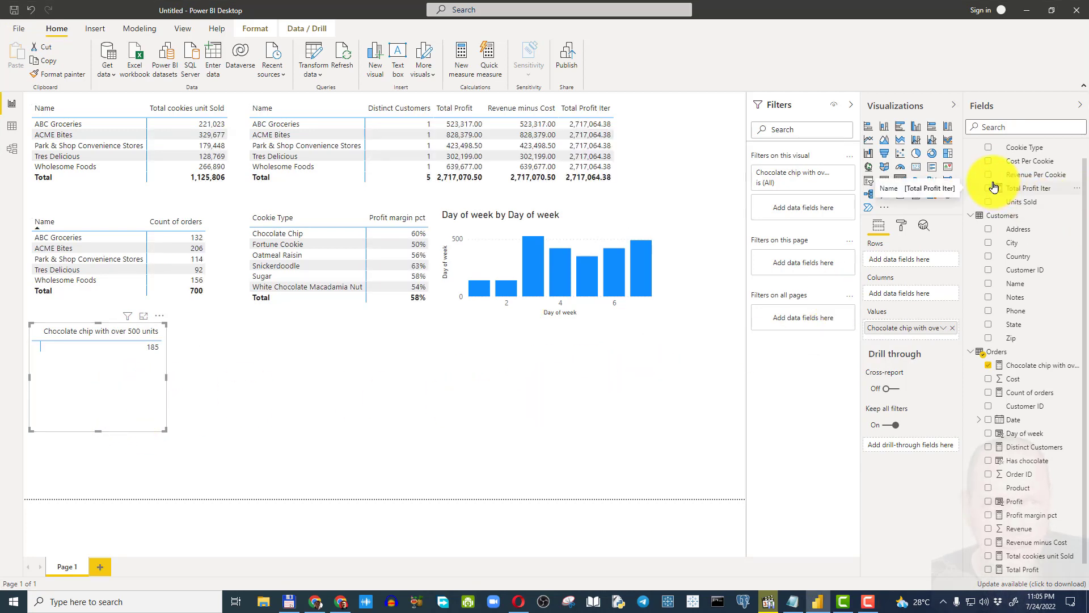
Step: Try Cookie Type as the matrix's row field with the visual widened to fit, and take the field out again
click(989, 147)
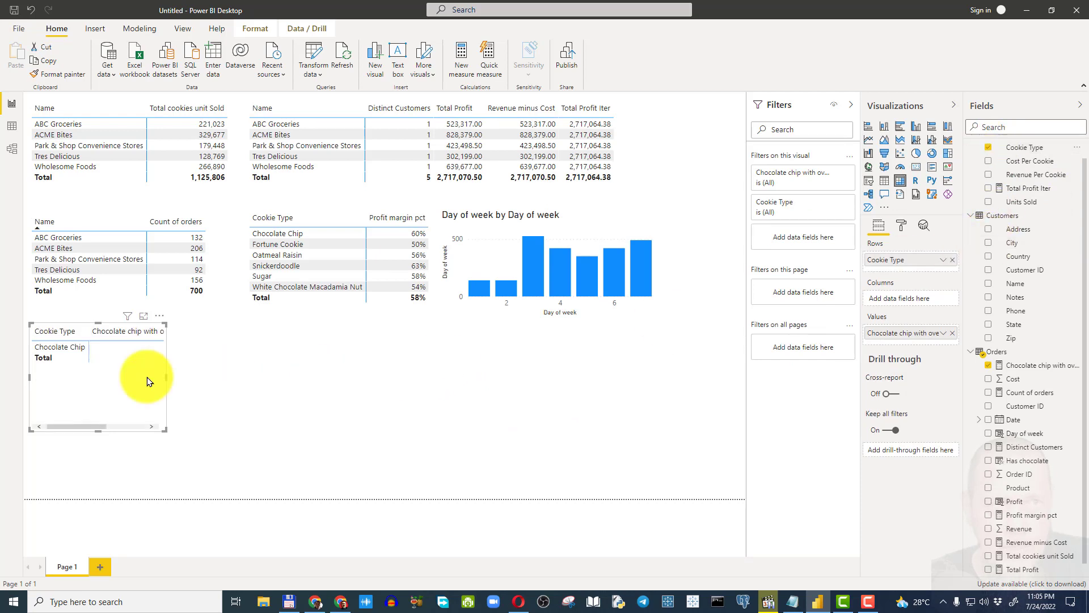
drag(165, 377, 226, 381)
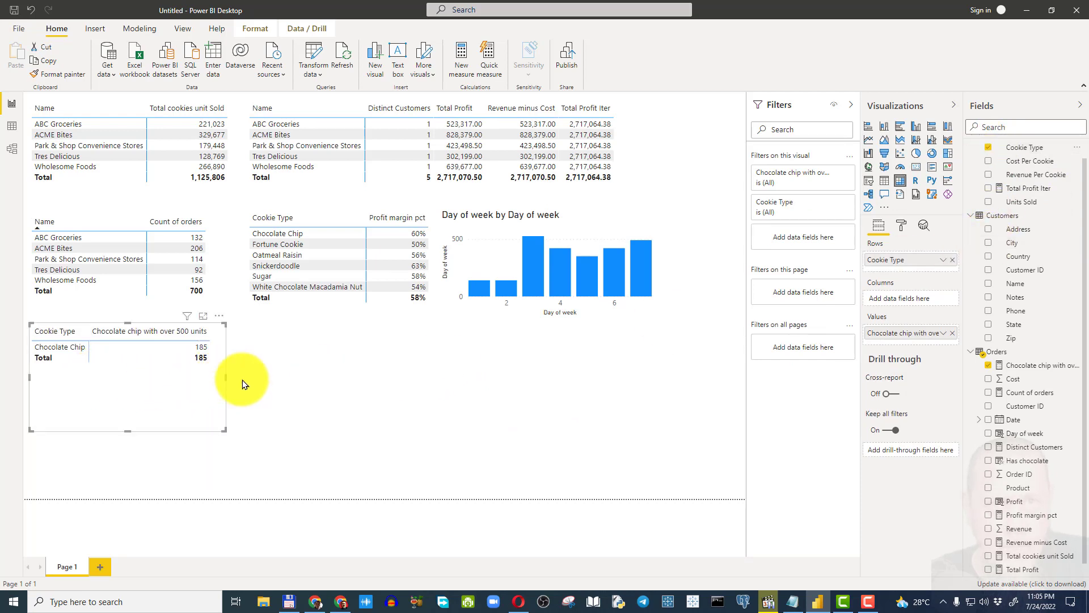
click(990, 149)
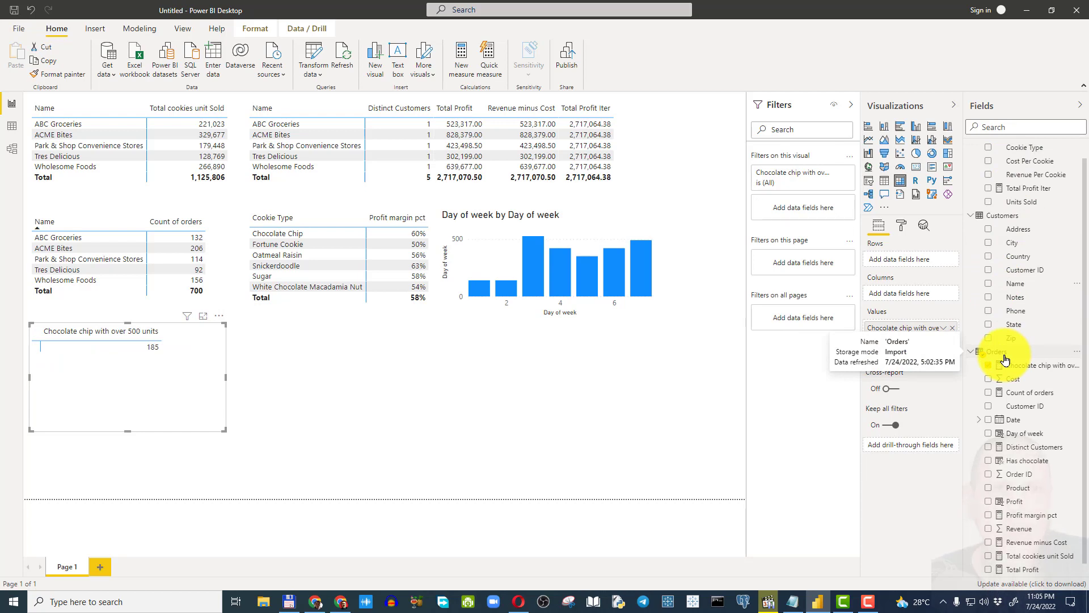
Step: Break the chocolate chip matrix down by the Customers Name field as rows instead of columns, and widen the visual
click(989, 289)
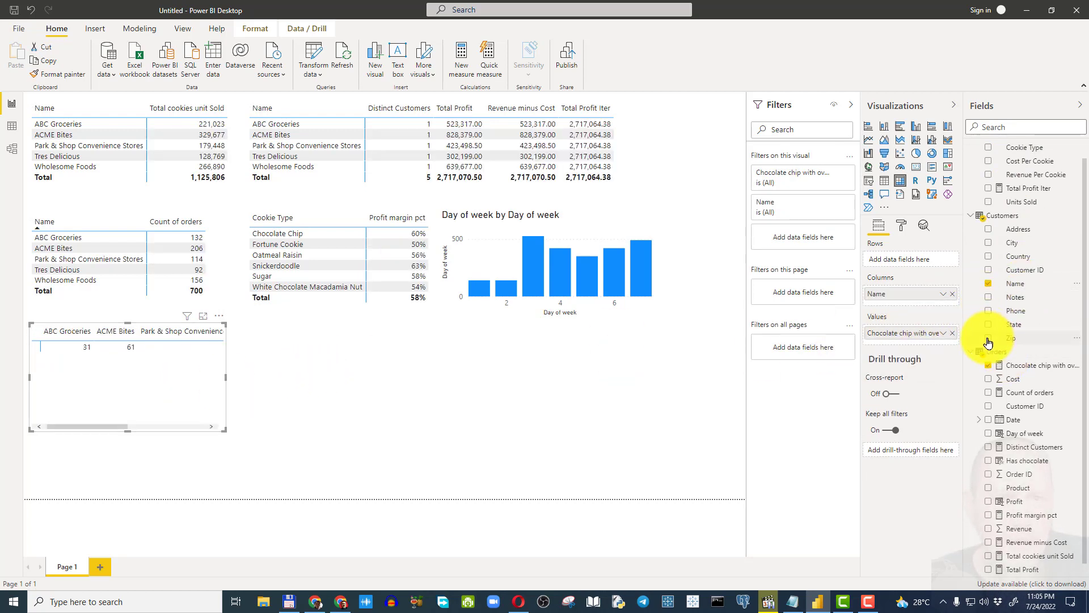
drag(226, 381, 429, 374)
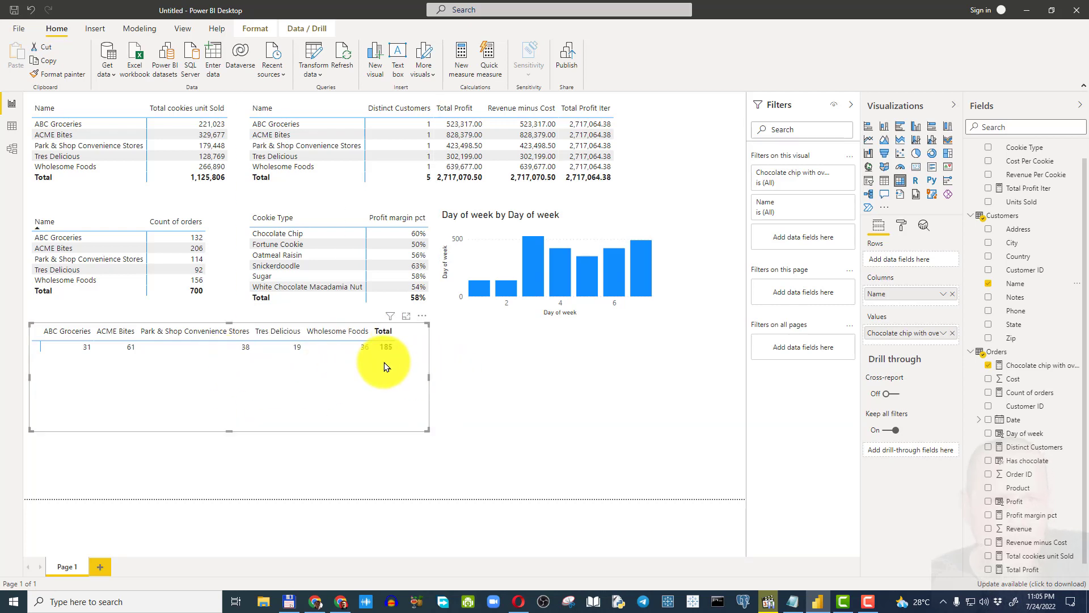
drag(908, 300, 913, 263)
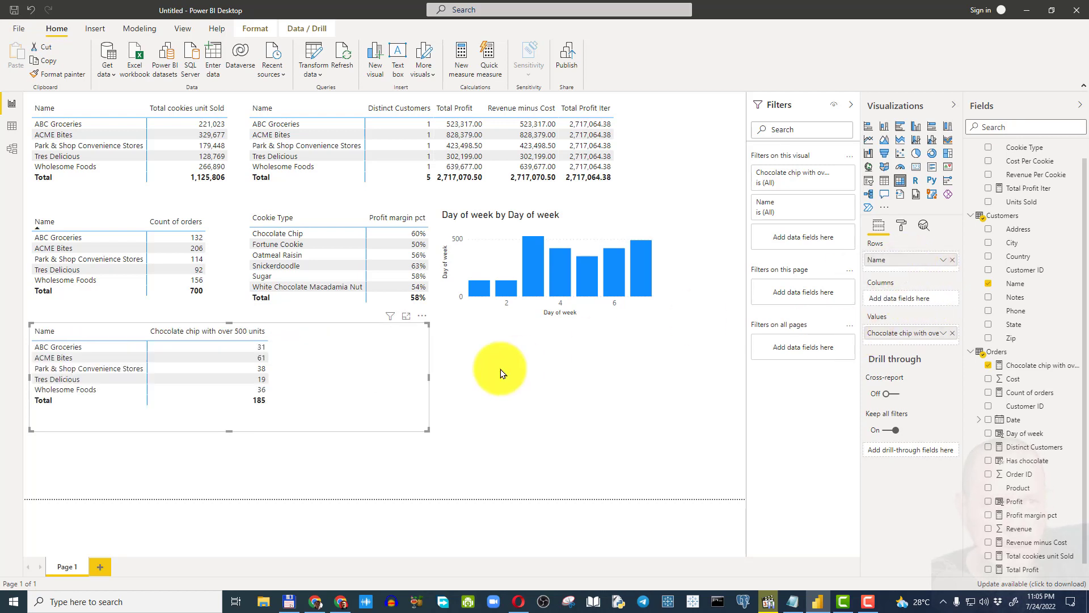
Step: Shrink the chocolate chip orders matrix in width and height so its frame fits closely around the table
drag(428, 377, 281, 380)
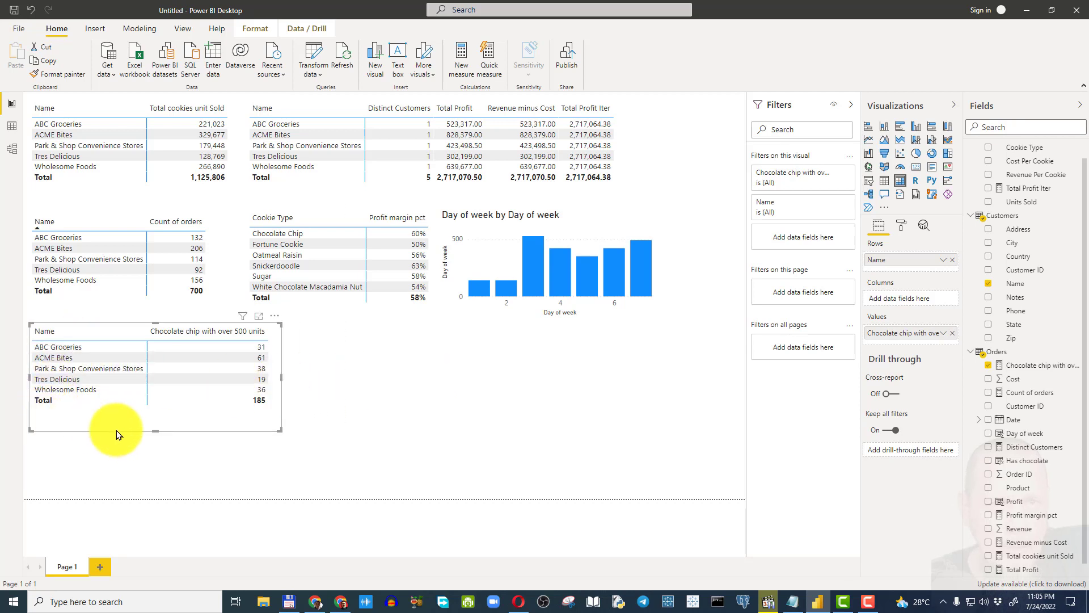
drag(155, 431, 155, 416)
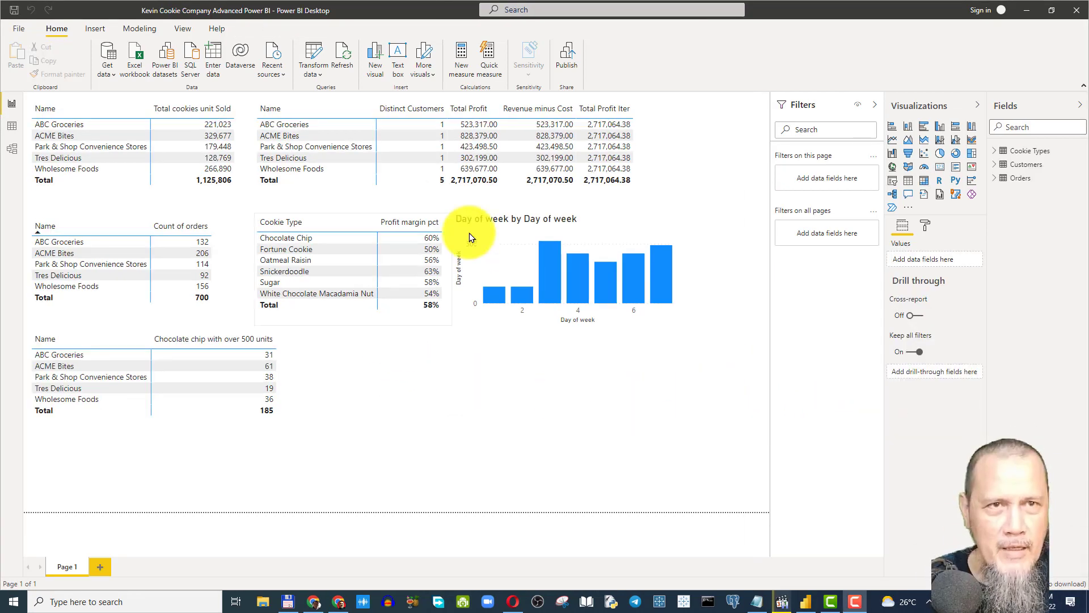
Step: Import Sheet1 from the Excel workbook File with groupings.xlsx and open it for transformation in Power Query Editor
click(135, 54)
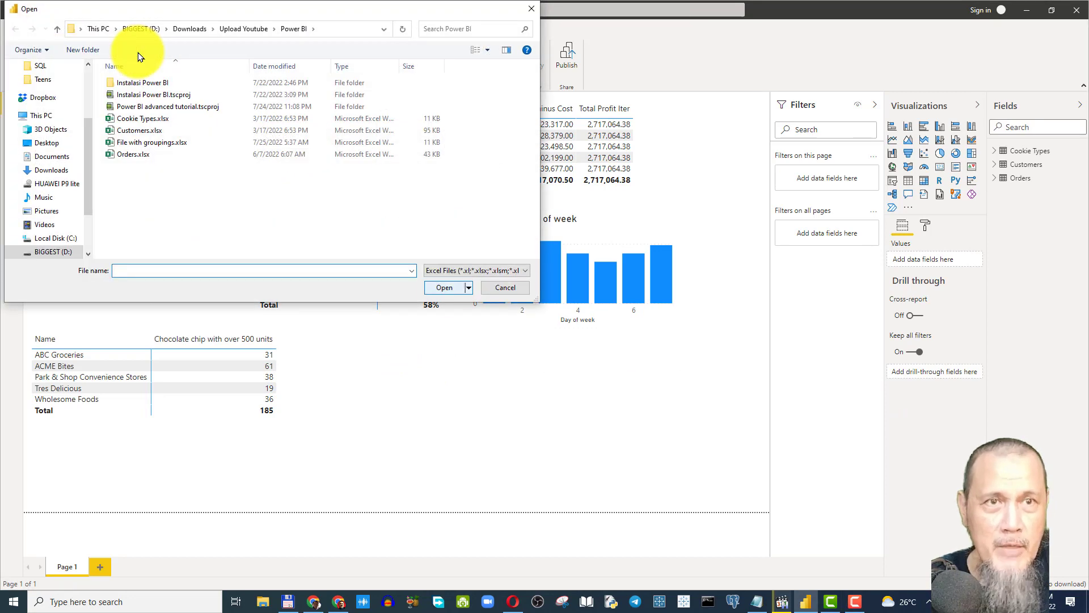
double_click(166, 142)
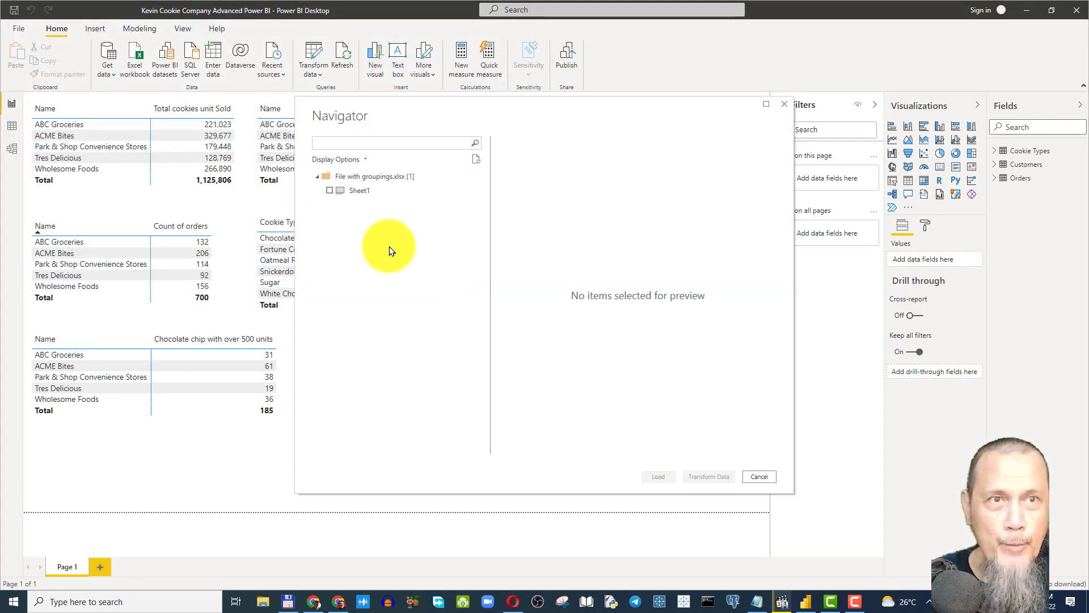
click(329, 190)
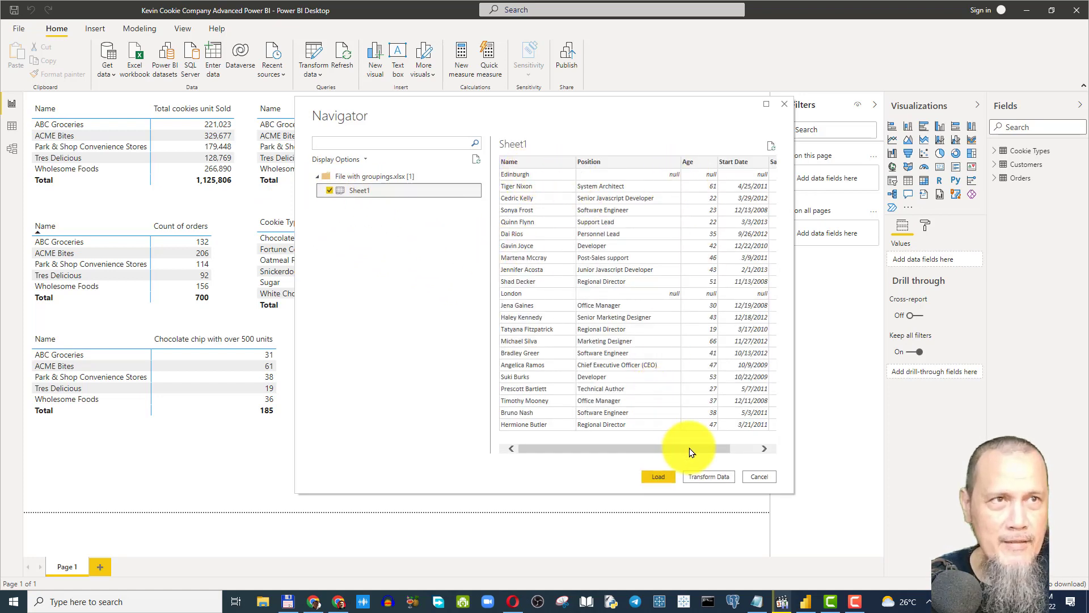
drag(691, 451, 739, 436)
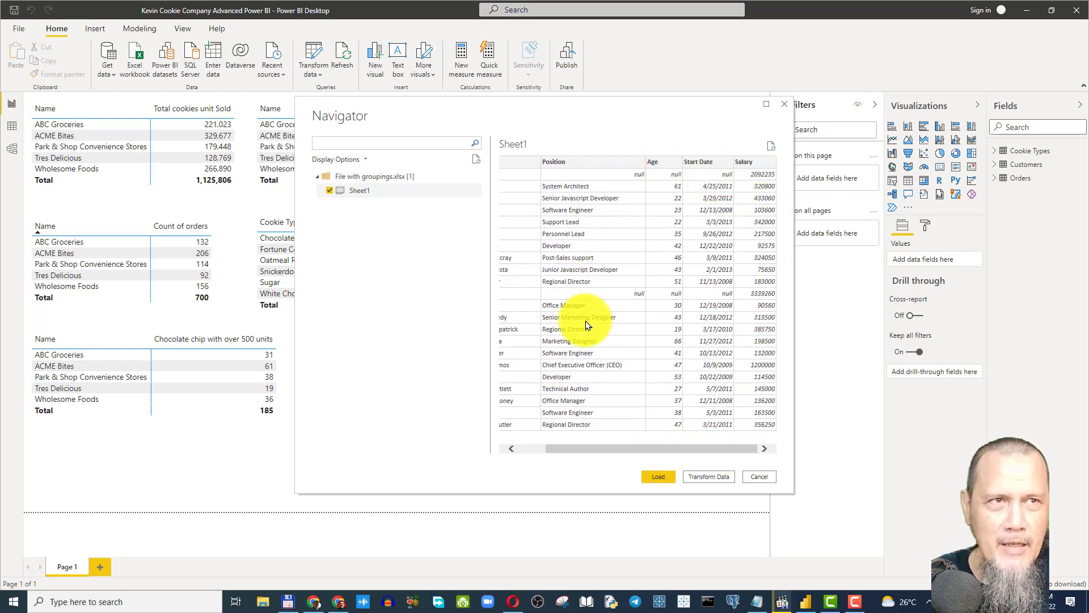
click(538, 448)
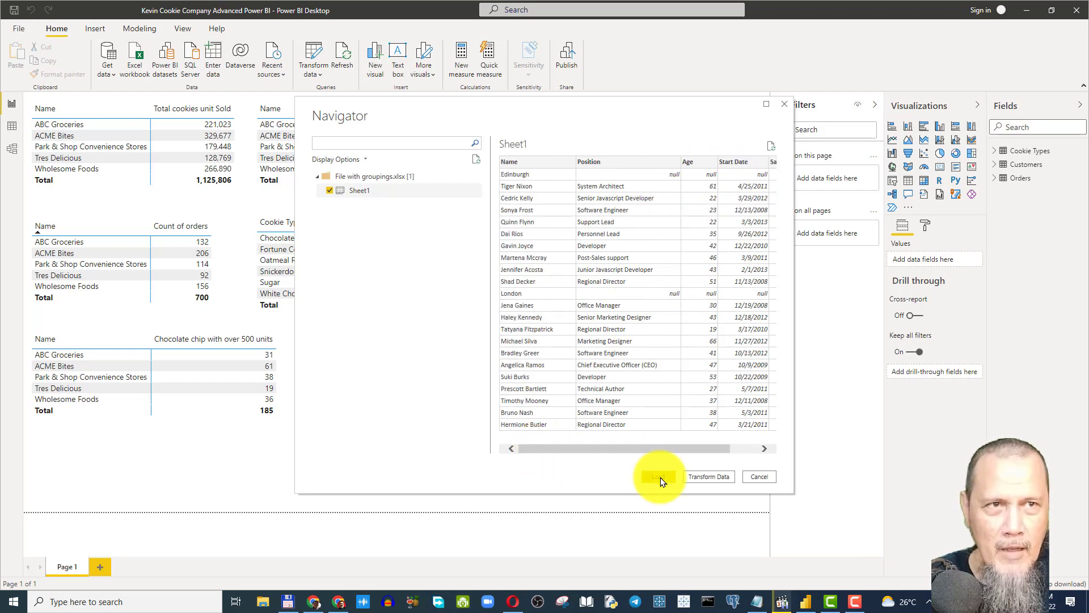
click(709, 477)
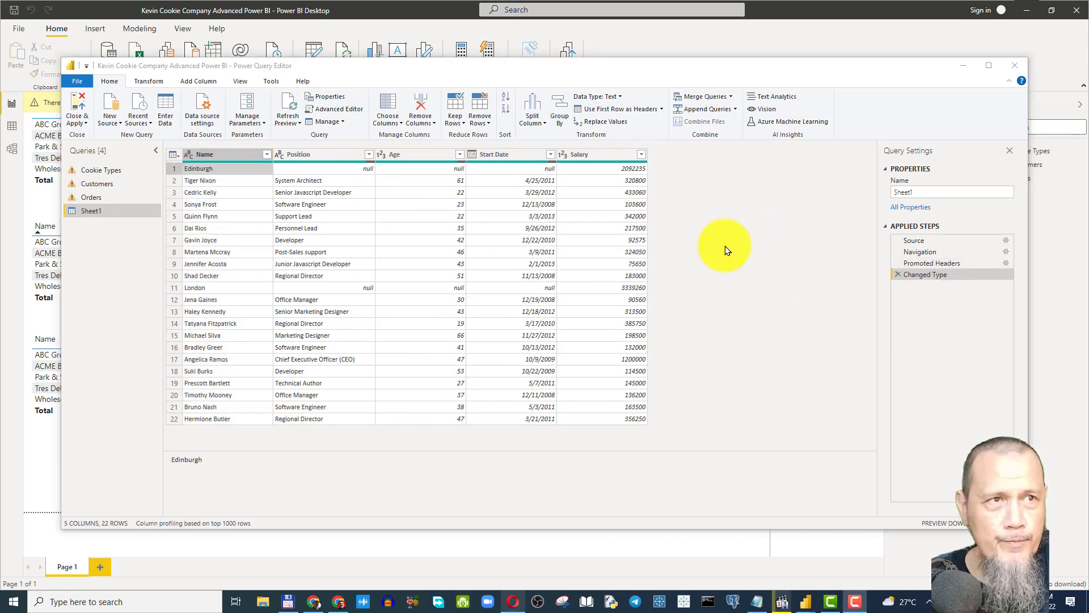
Step: Examine the Edinburgh grouping row's values in the Name, Position, Age, Start Date and Salary columns
click(233, 180)
click(229, 168)
click(278, 168)
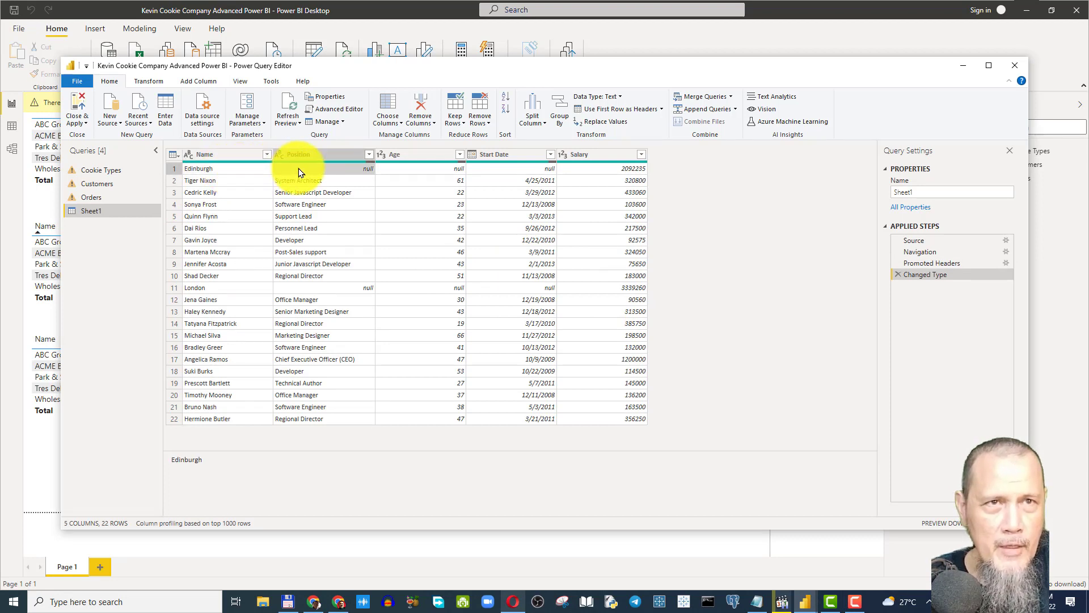
click(398, 171)
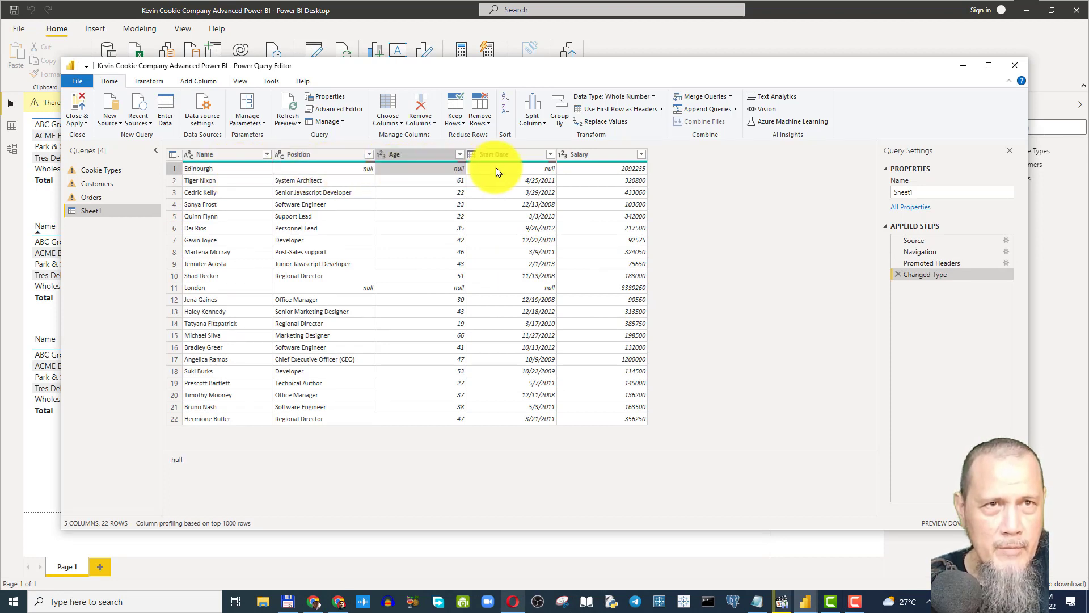
click(495, 170)
click(583, 169)
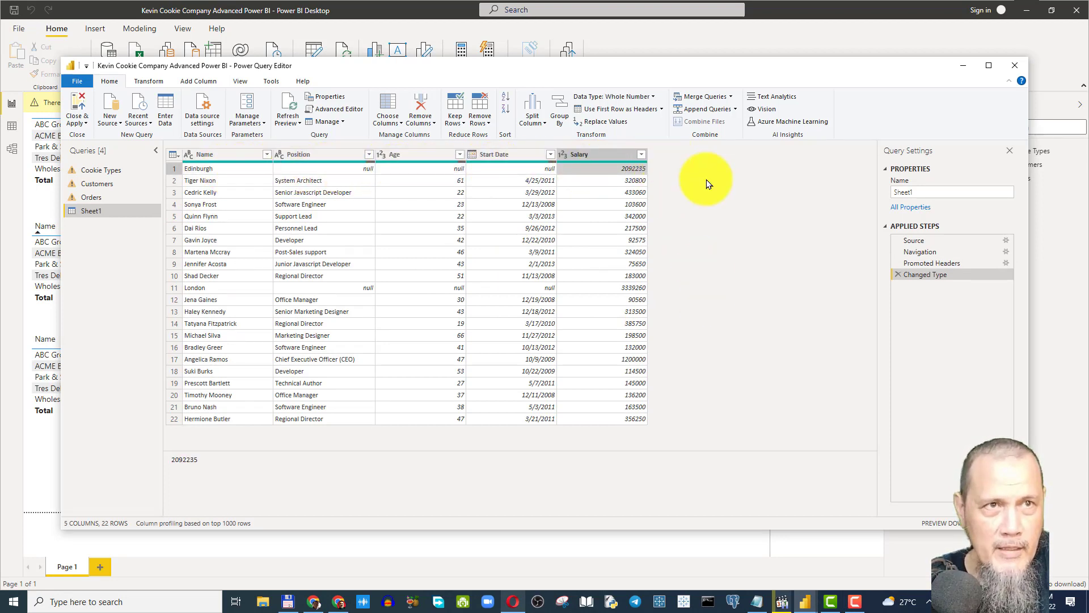
Step: Rename the Sheet1 query to JobSalaries
click(903, 193)
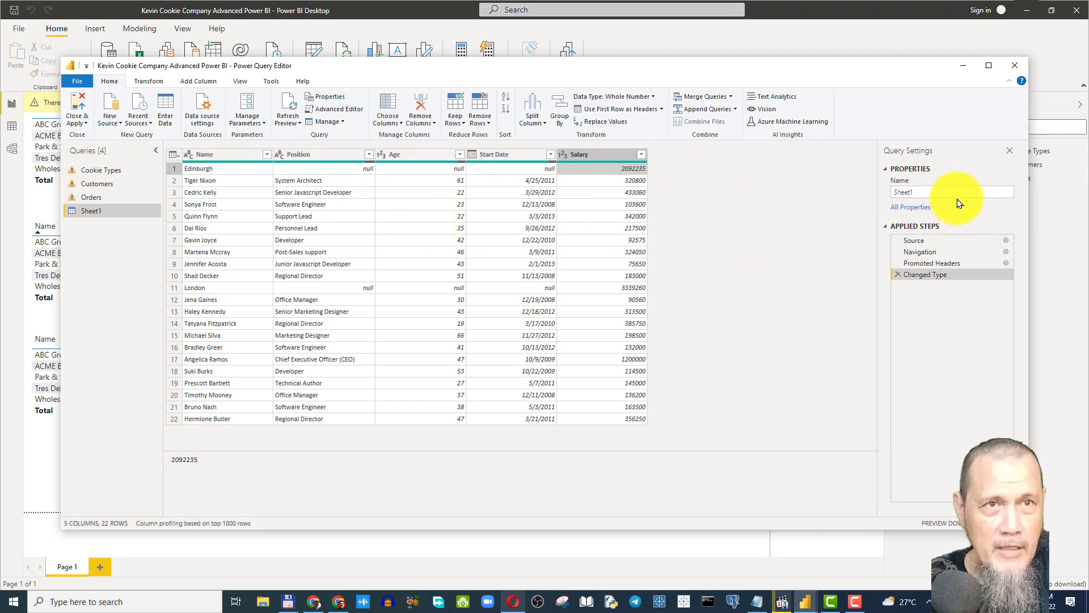
drag(942, 193, 872, 191)
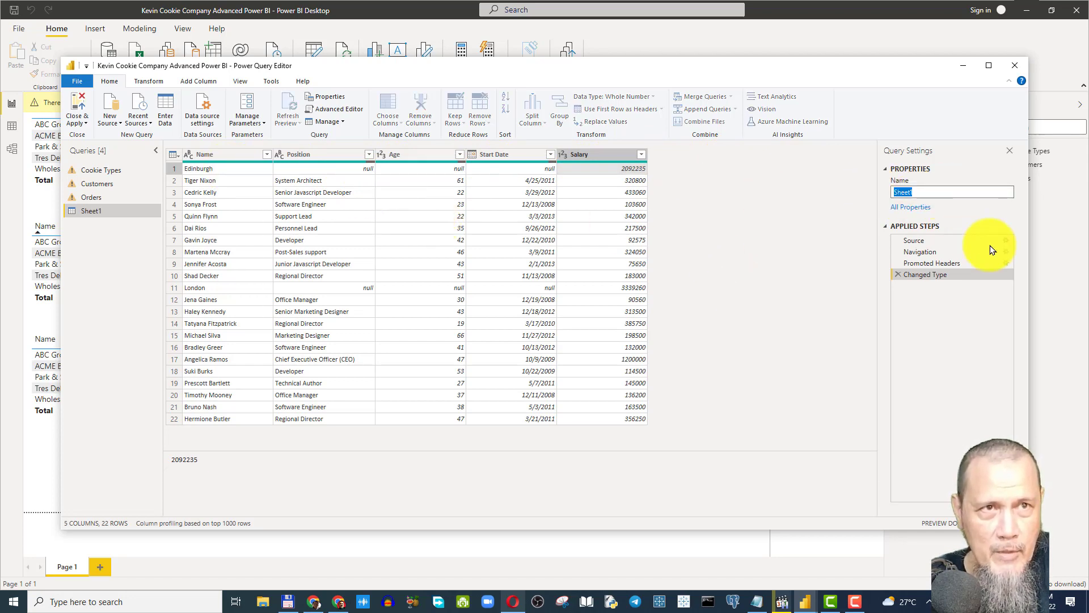
text(JobSal)
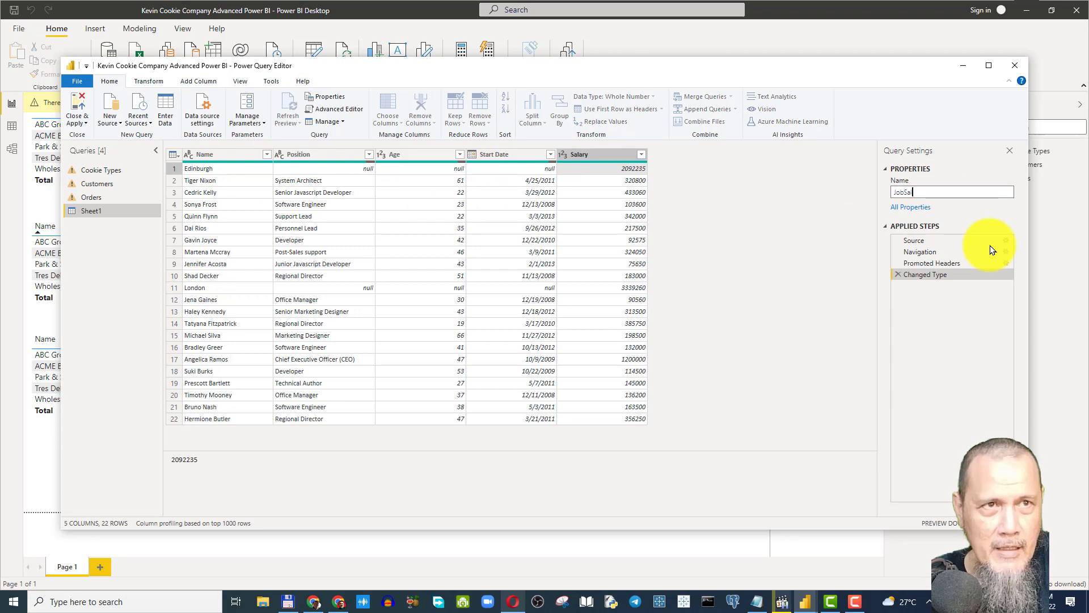
text(aries)
key(Return)
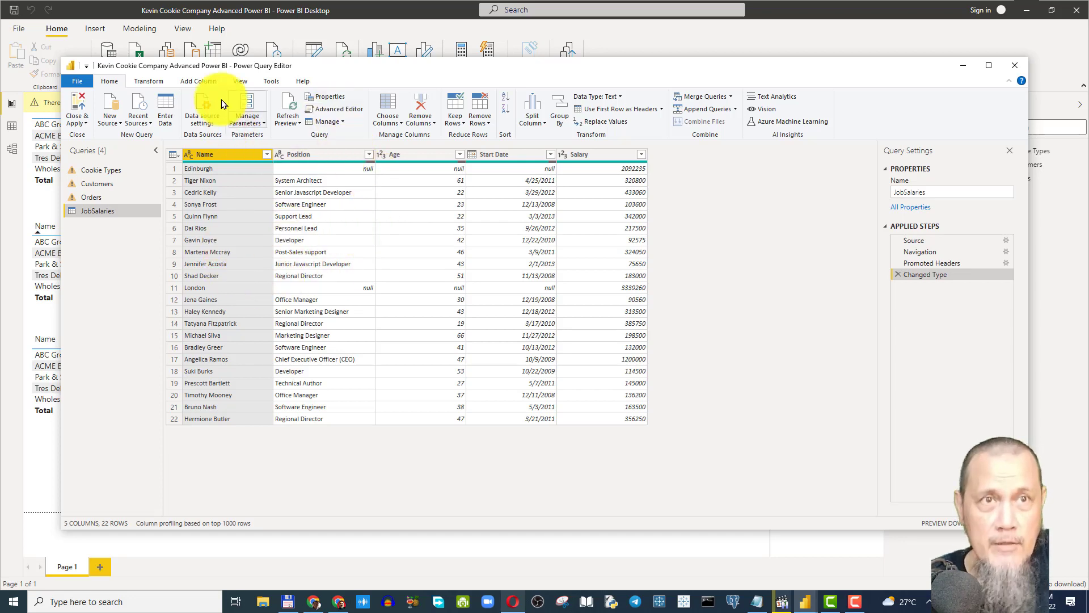
Step: Start a custom column in the JobSalaries query and name it City
click(199, 81)
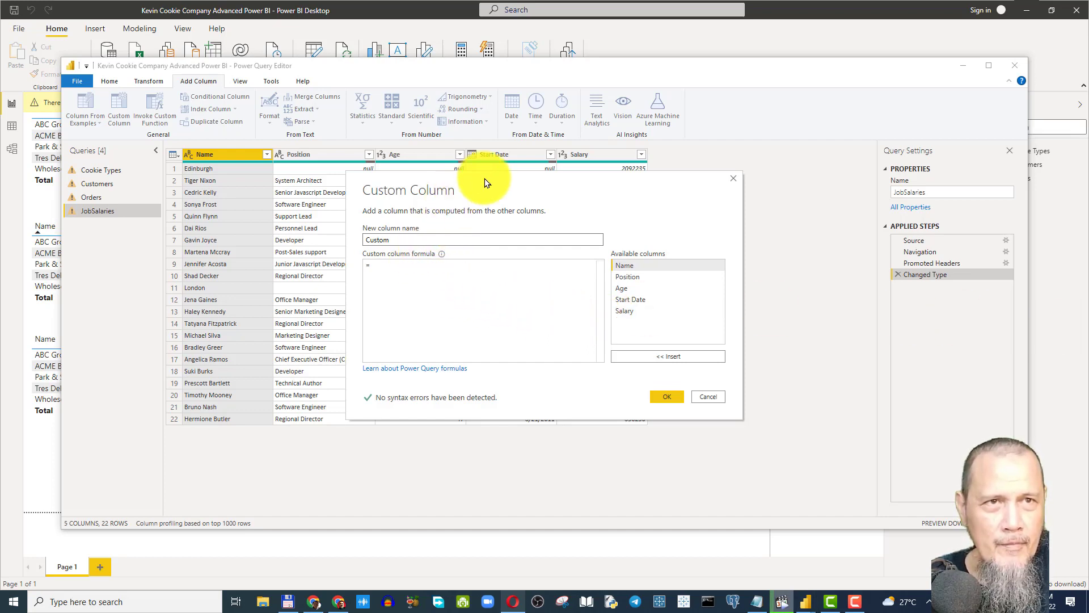
drag(486, 182, 333, 210)
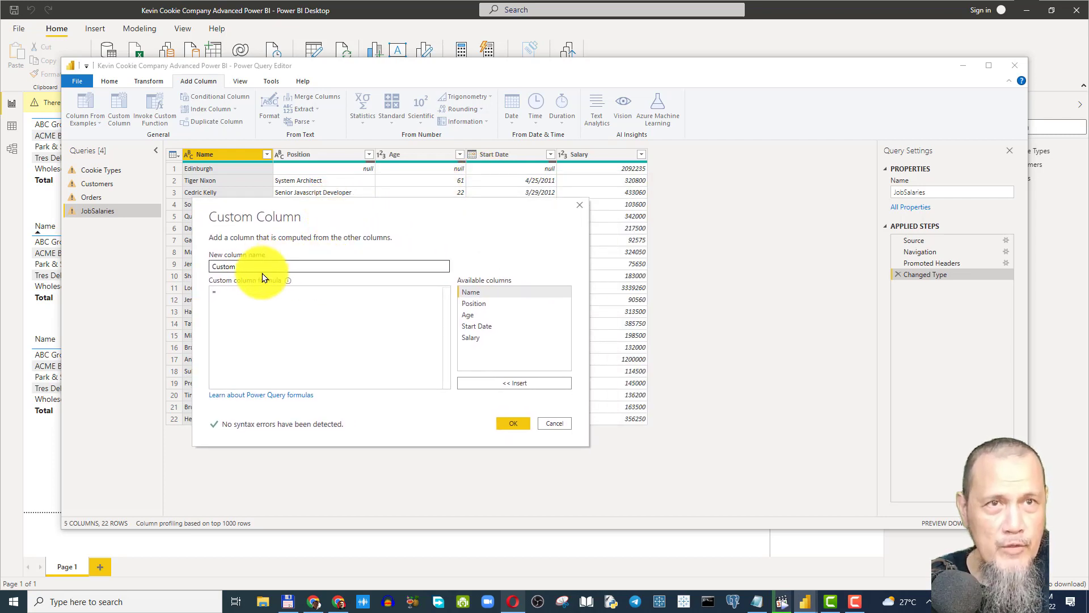
drag(247, 267, 198, 271)
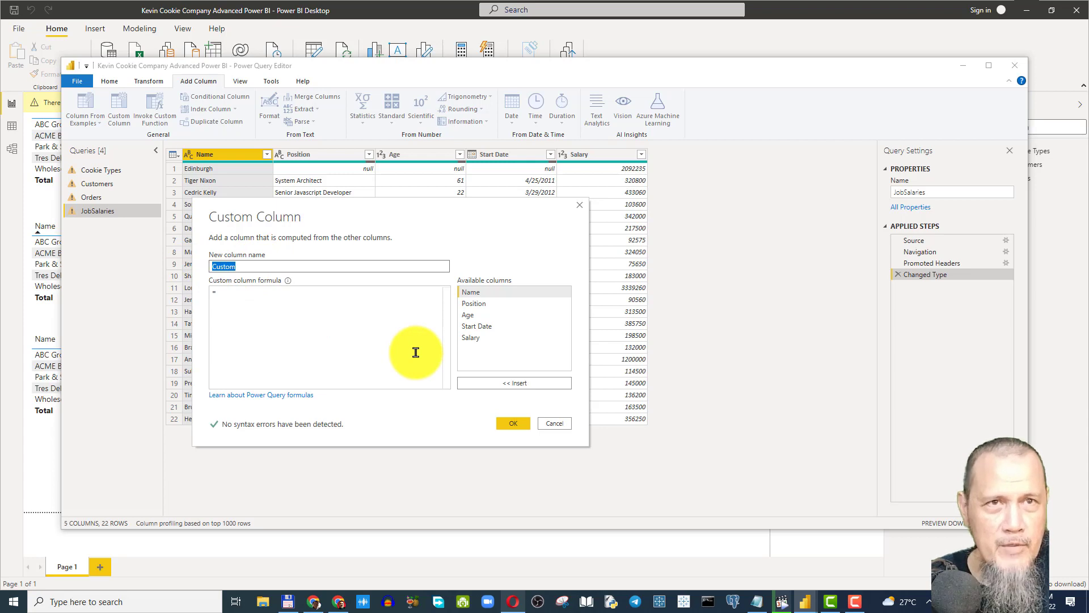
text(City)
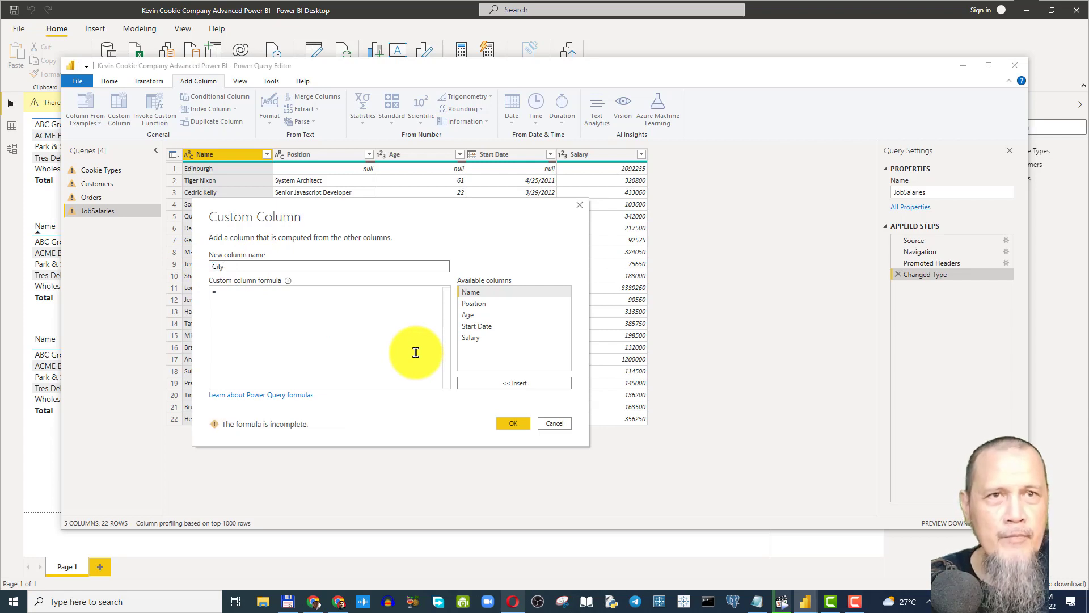
Step: Enter the City column formula as "if [Position] is null then [Name] else", leaving only the else value to complete
click(227, 293)
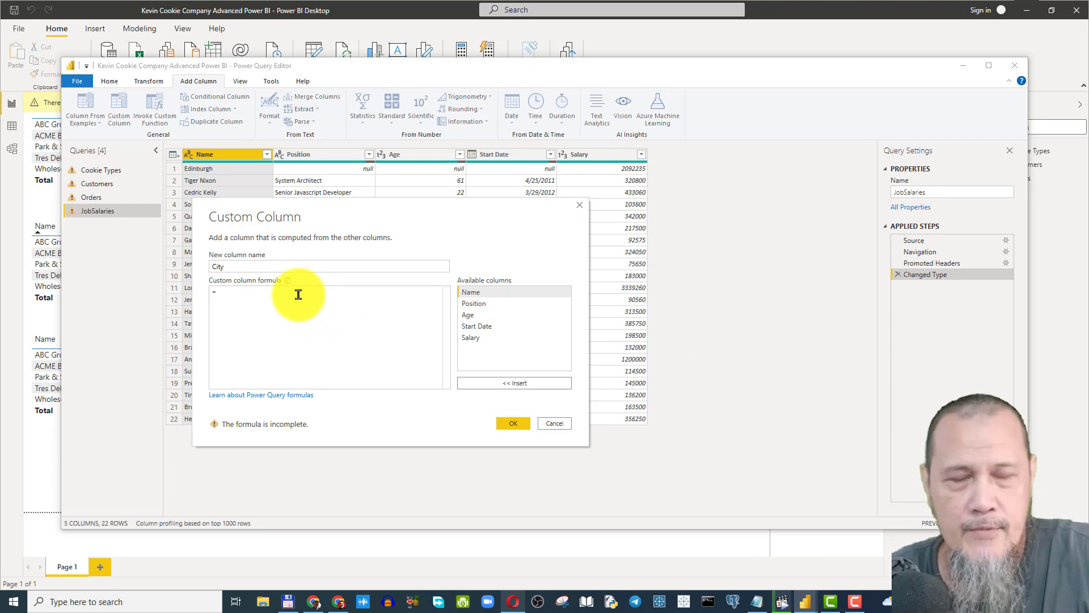
click(340, 308)
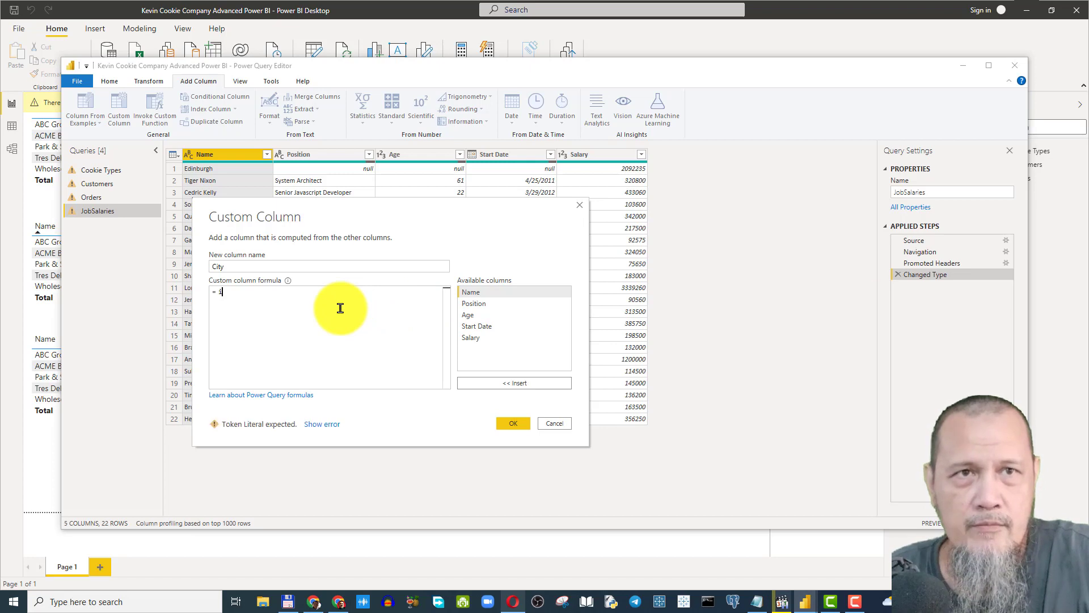
text(if)
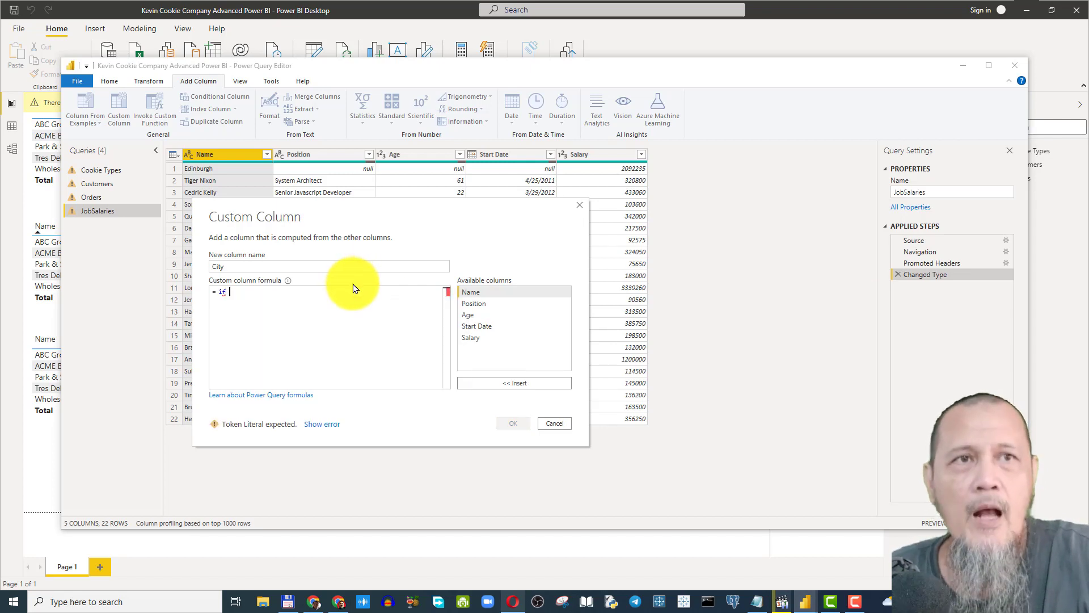
double_click(469, 305)
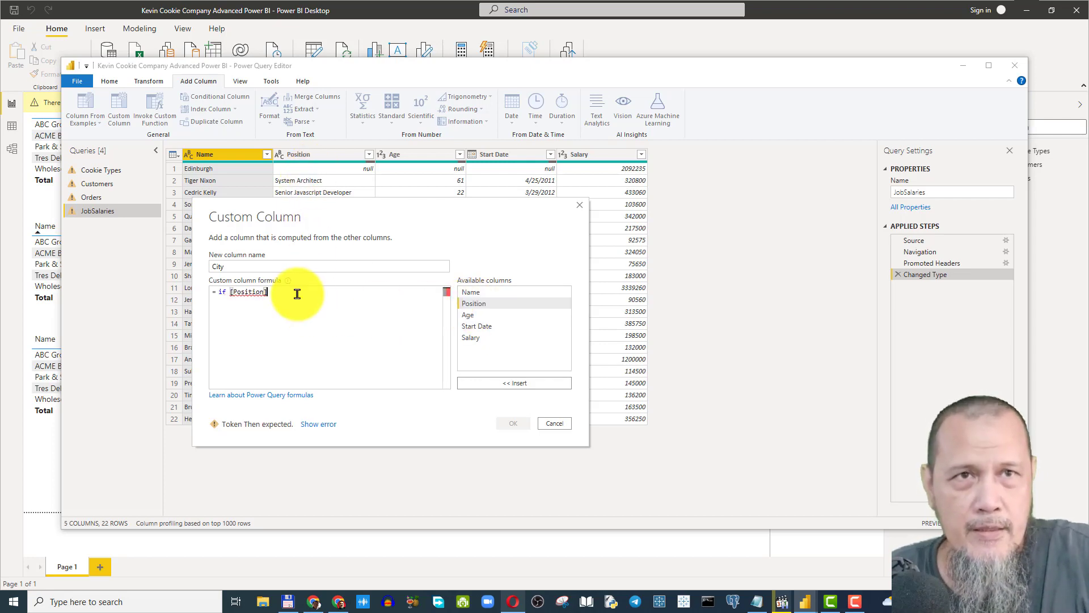
text(is null)
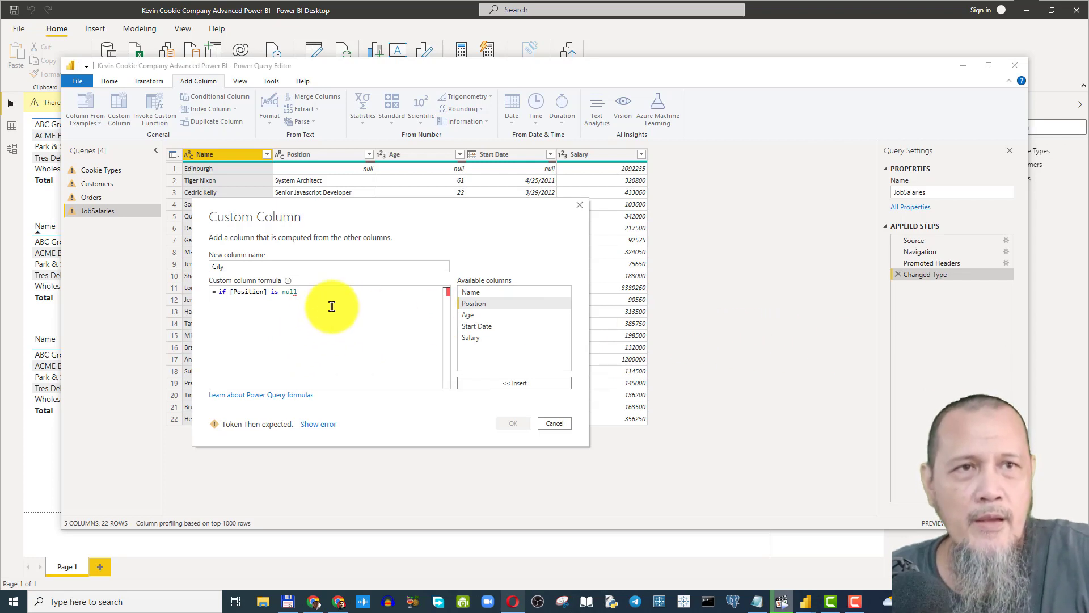
text(the)
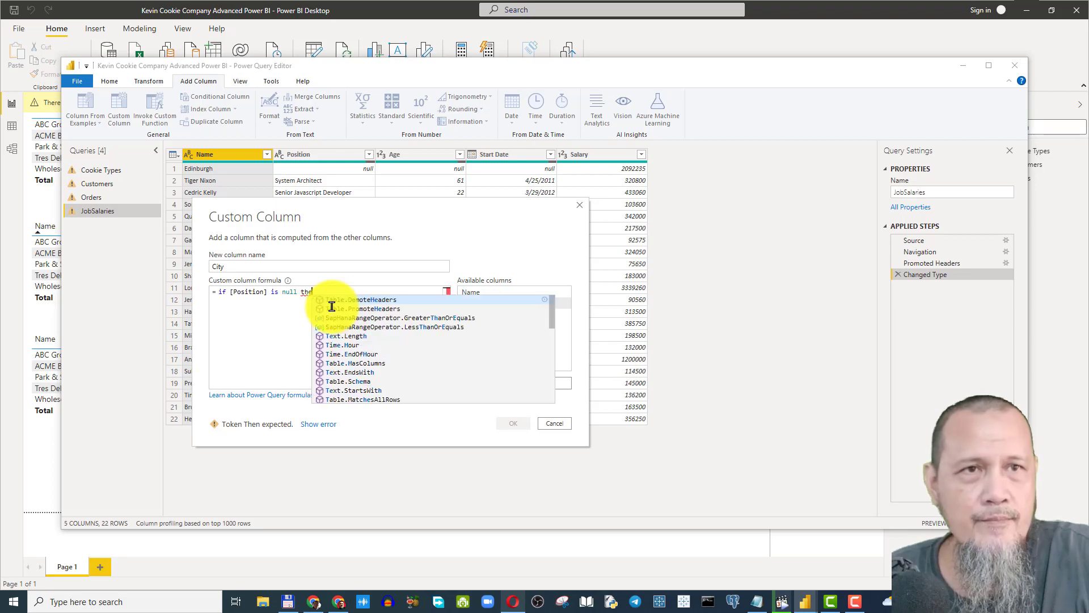
text(n)
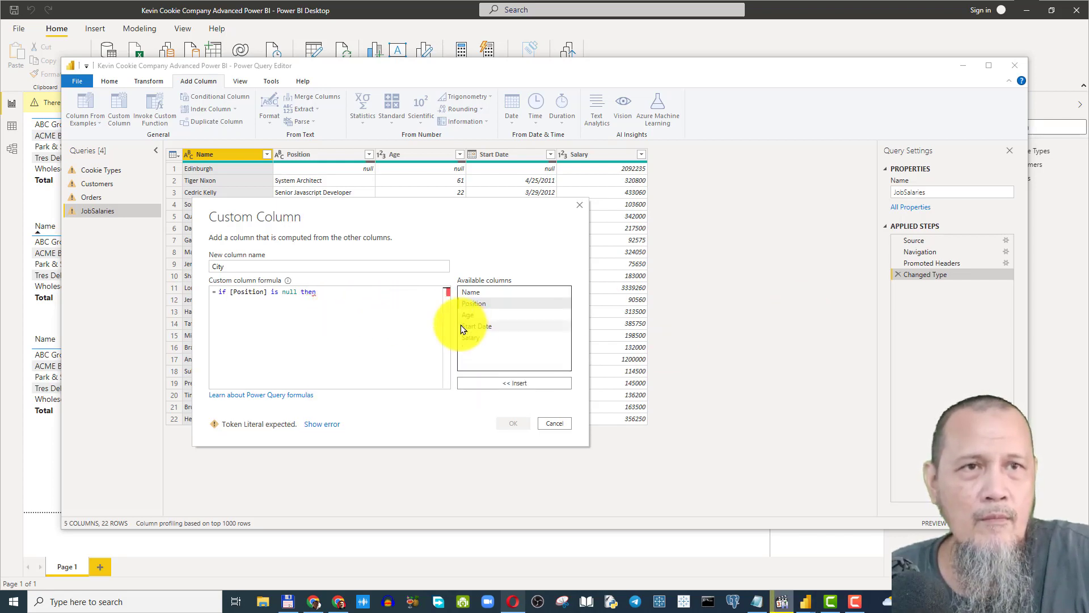
double_click(478, 291)
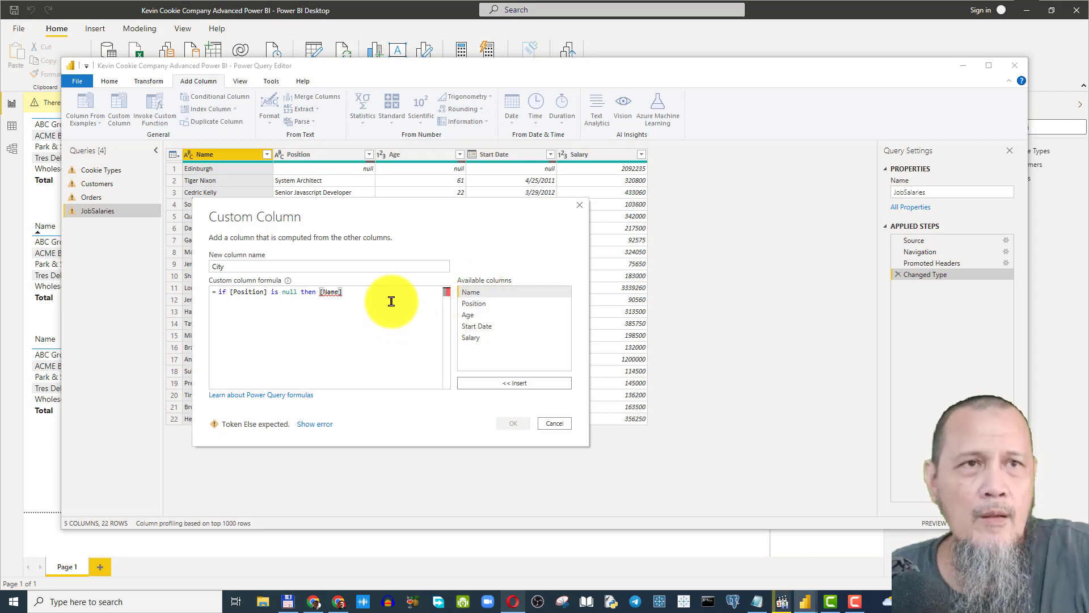
text(else n)
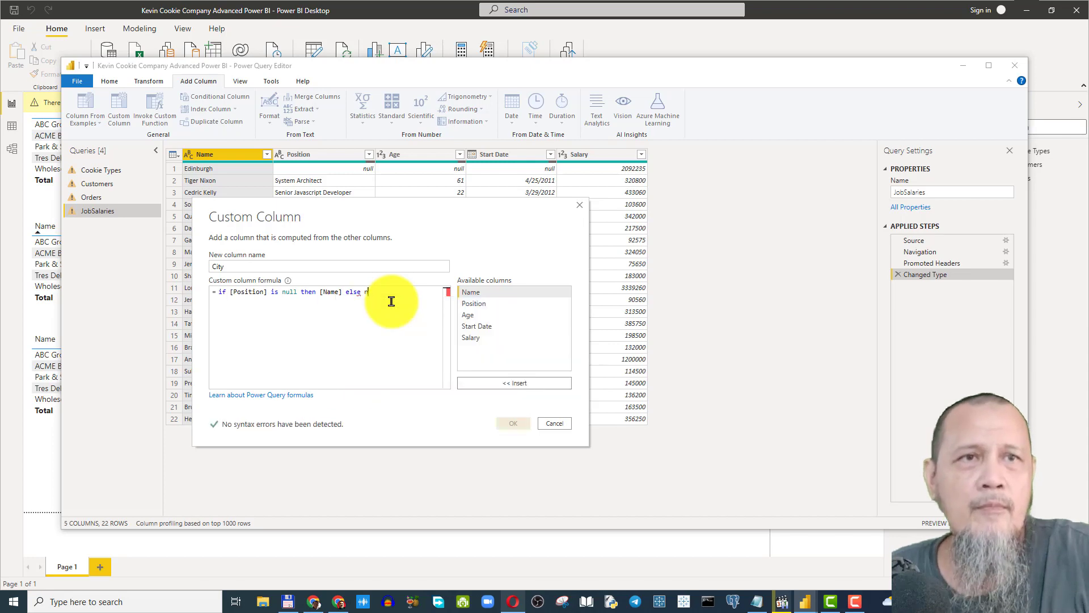
text(ull.Type)
key(Return)
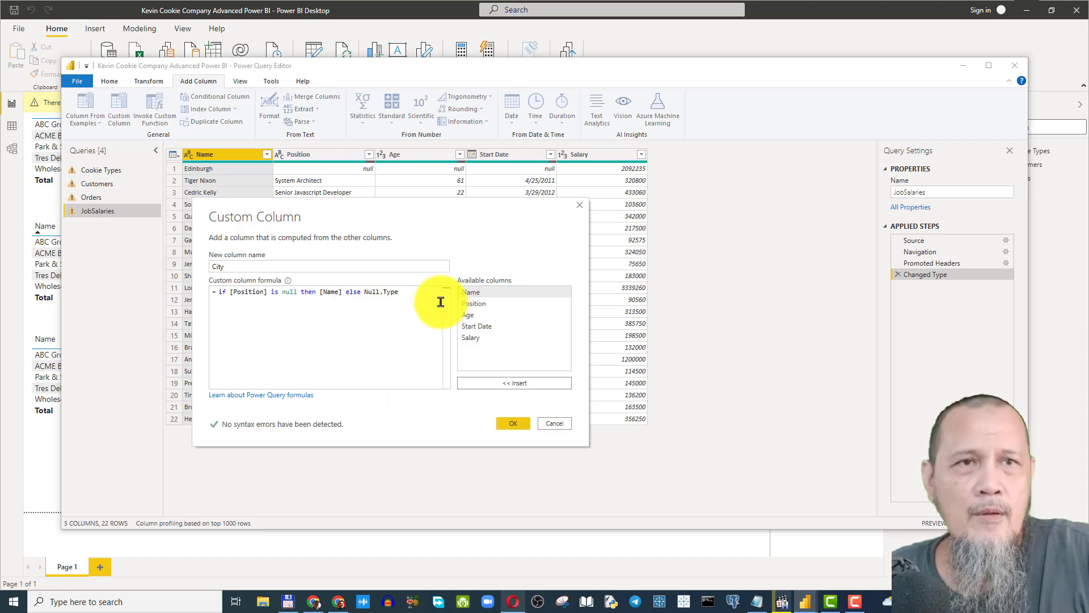
key(BackSpace)
key(BackSpace)
key(BackSpace)
key(BackSpace)
key(BackSpace)
key(BackSpace)
key(BackSpace)
key(BackSpace)
key(BackSpace)
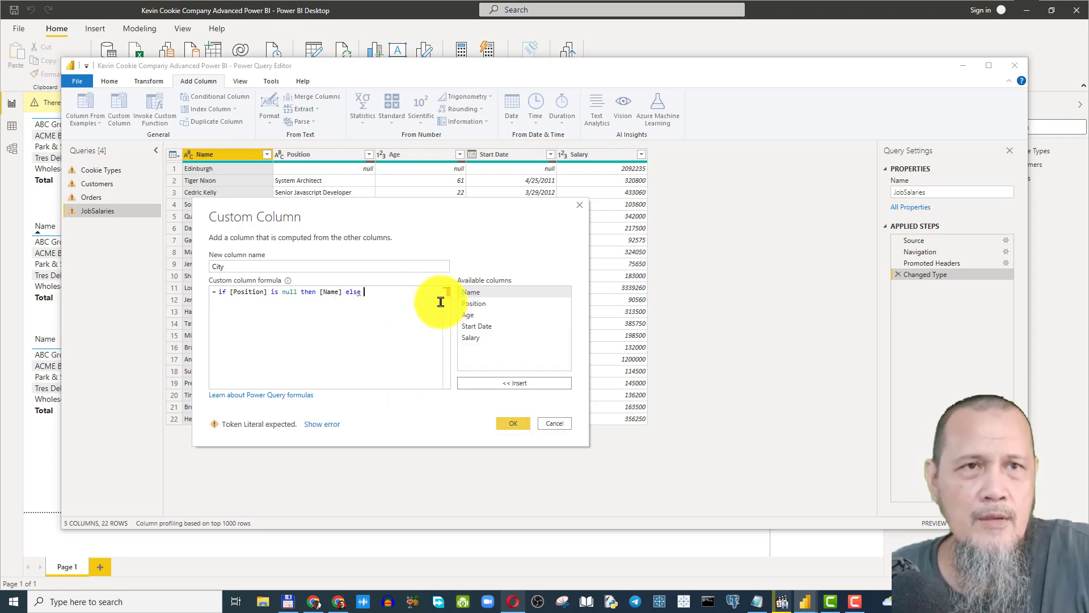
Step: Complete the formula's else branch with null and create the City column
text(null)
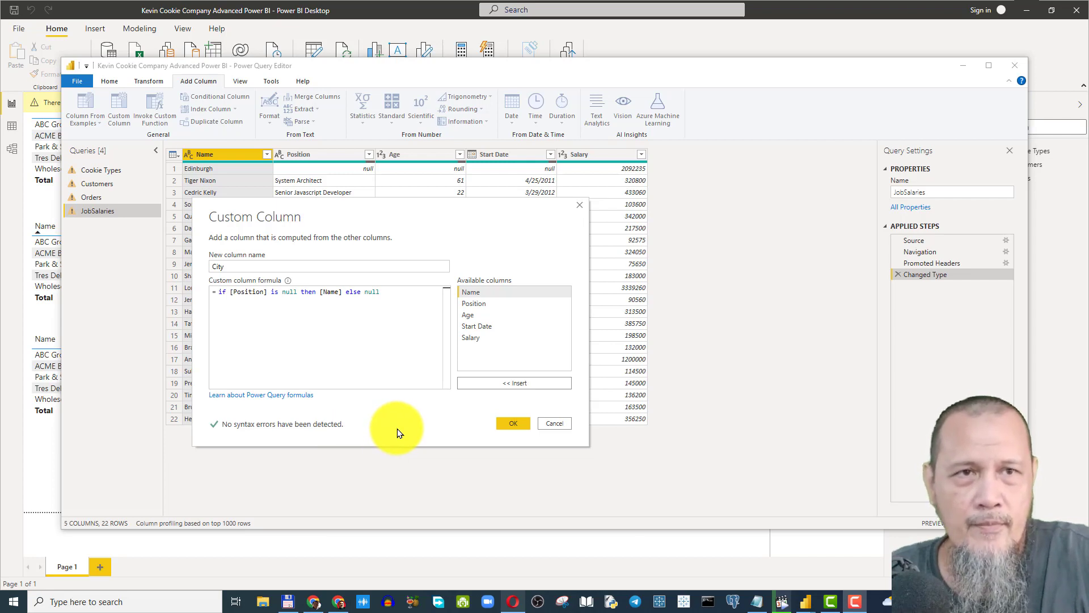
click(513, 423)
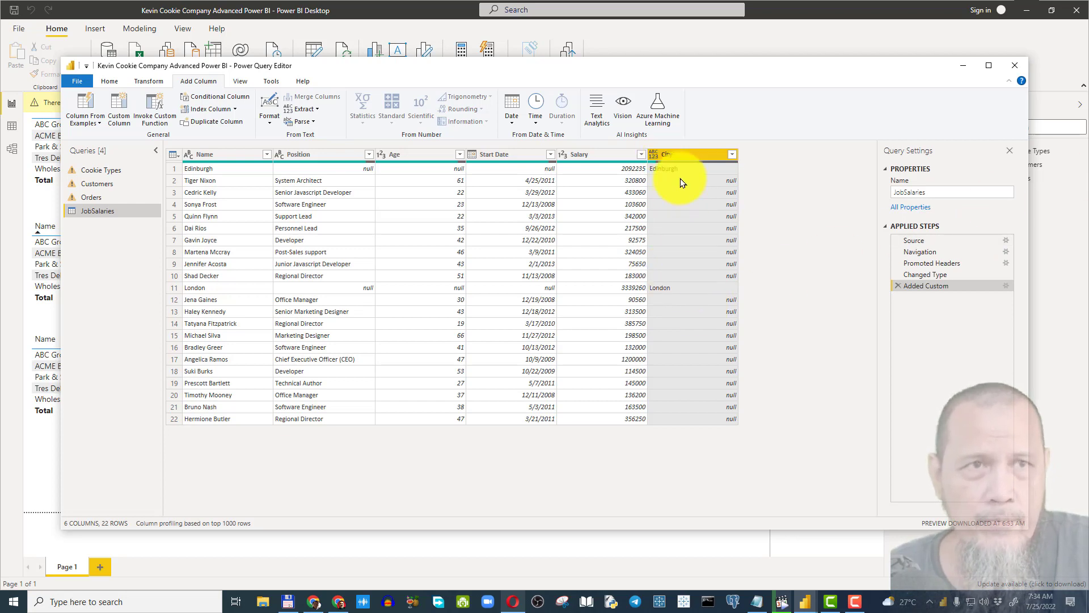
Step: Start a conditional column in the JobSalaries query with the condition that Position equals null
click(213, 98)
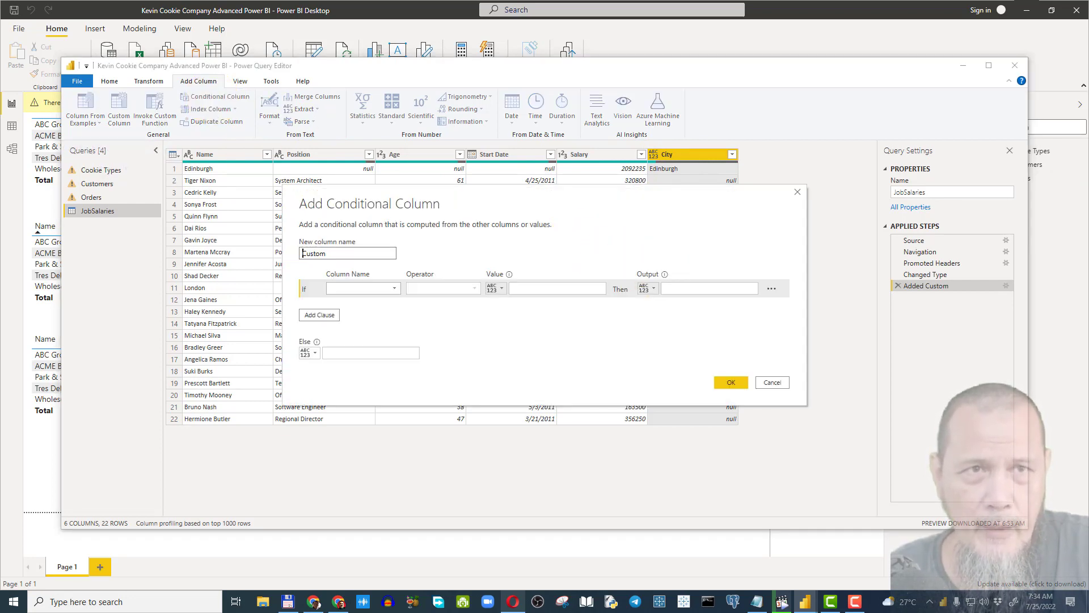
click(393, 288)
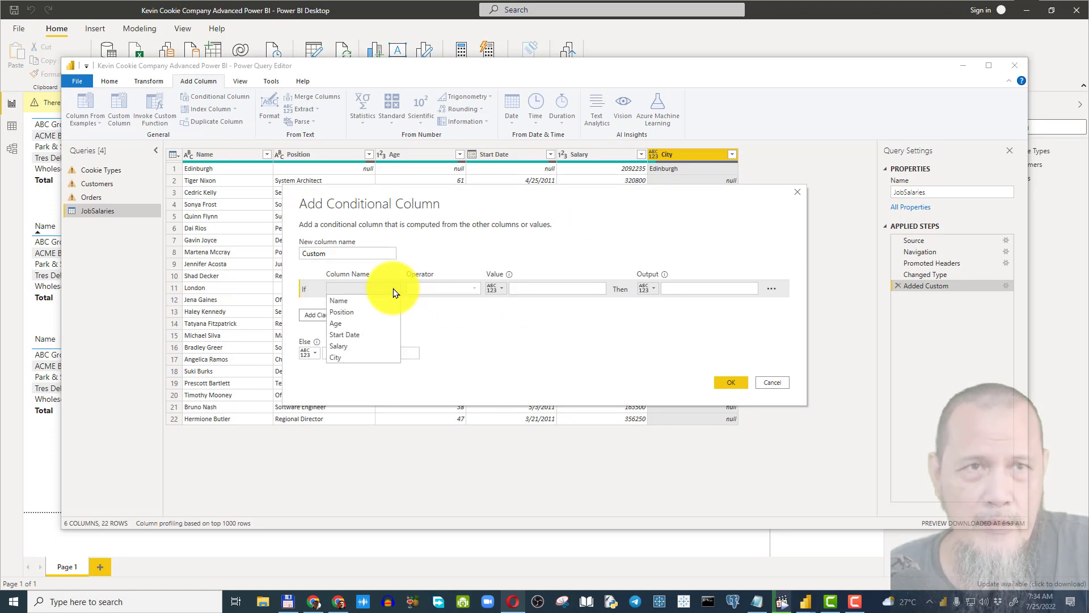
click(359, 312)
click(527, 288)
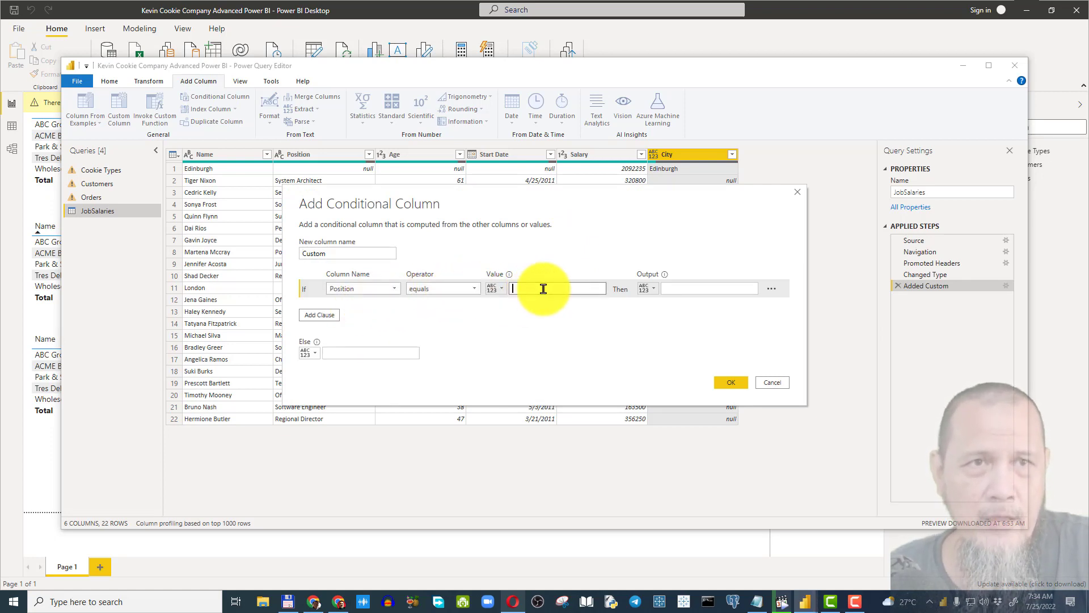
text(null)
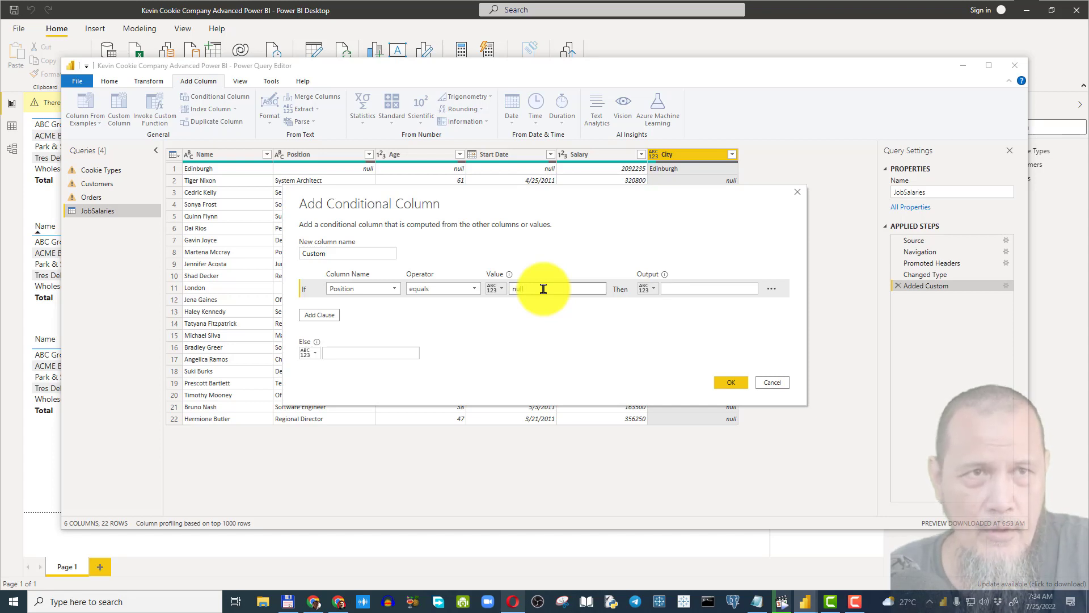
Step: Set the conditional clause's output to the values of the Name column
click(709, 287)
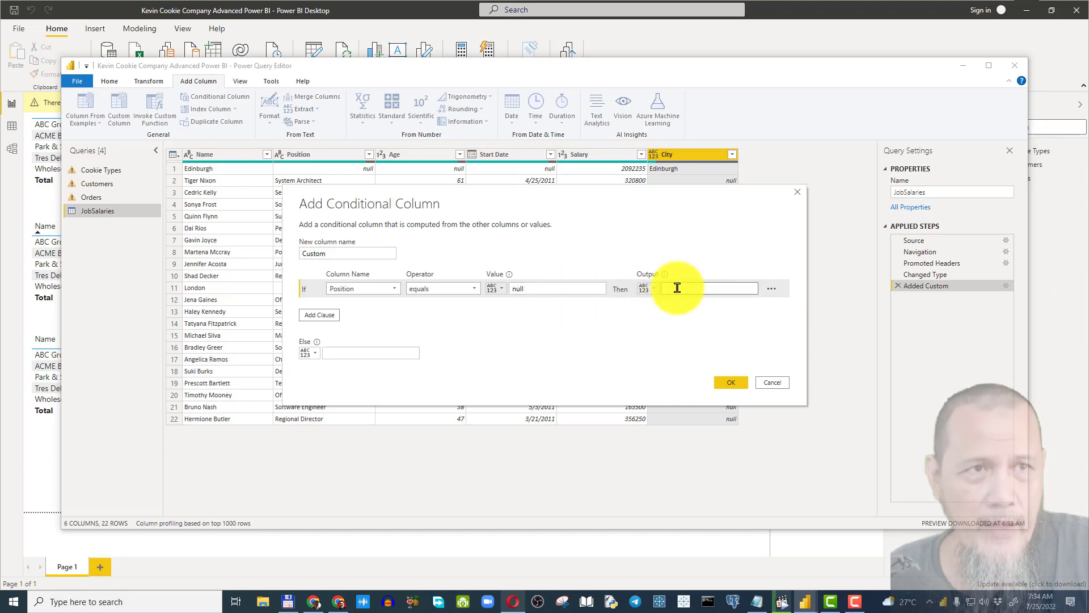
click(774, 291)
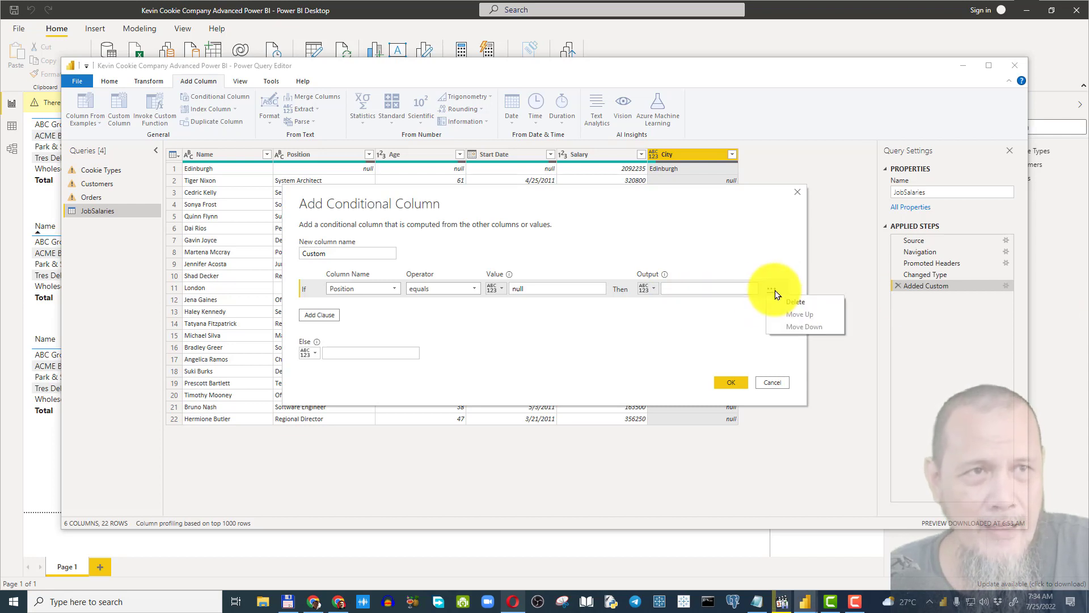
click(721, 305)
click(713, 289)
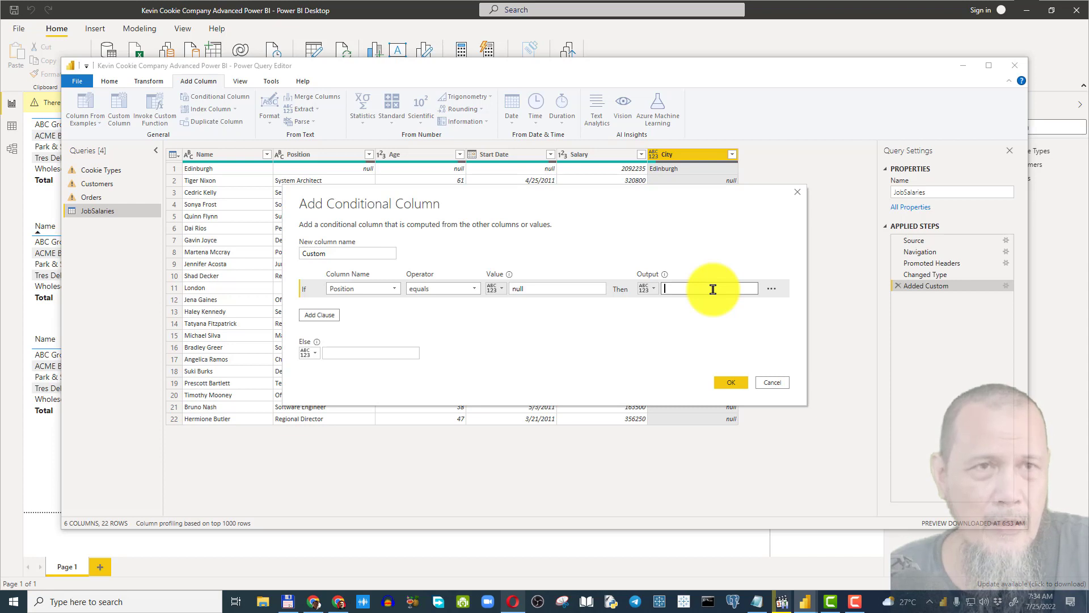
text(N)
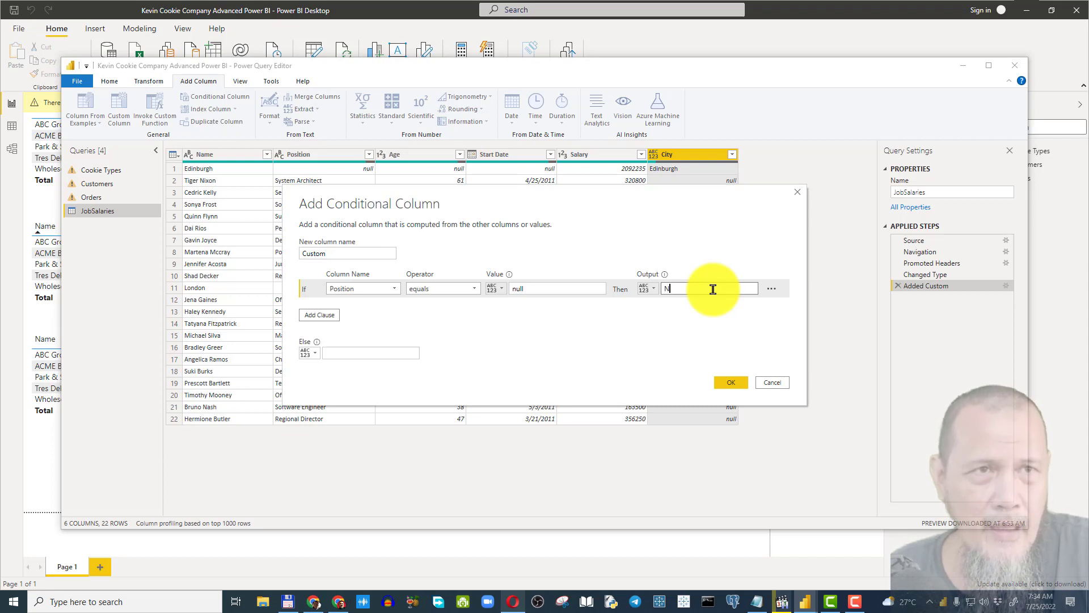
text(ame)
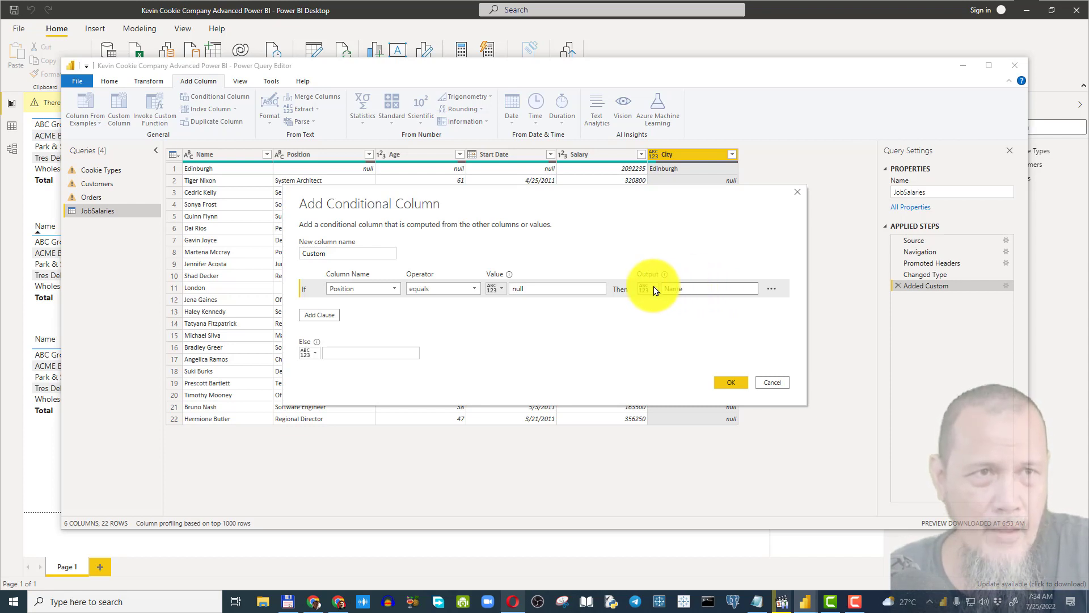
click(654, 288)
click(661, 315)
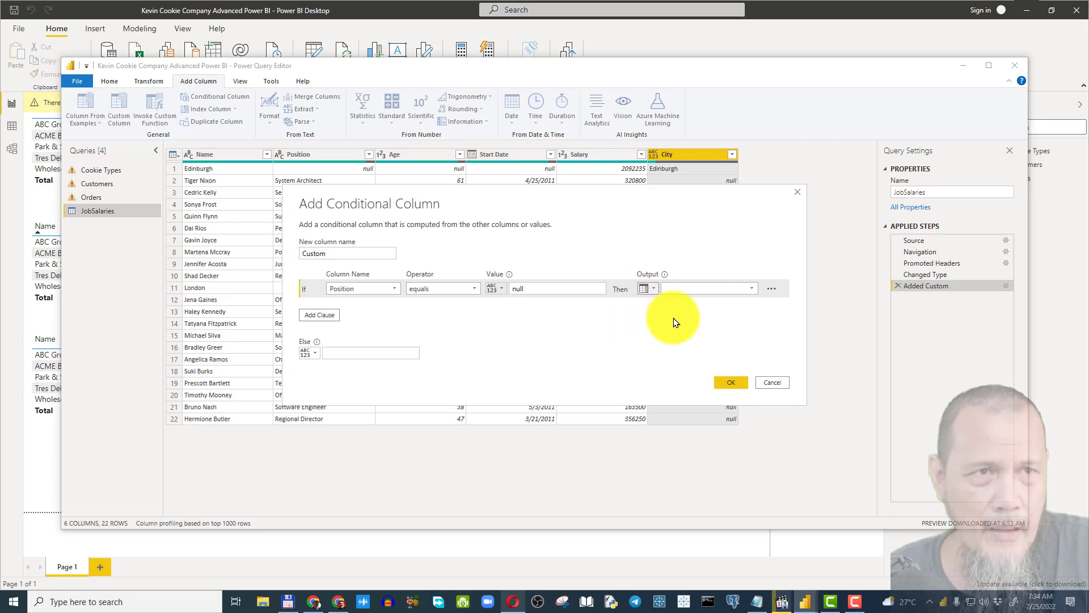
click(752, 293)
click(687, 302)
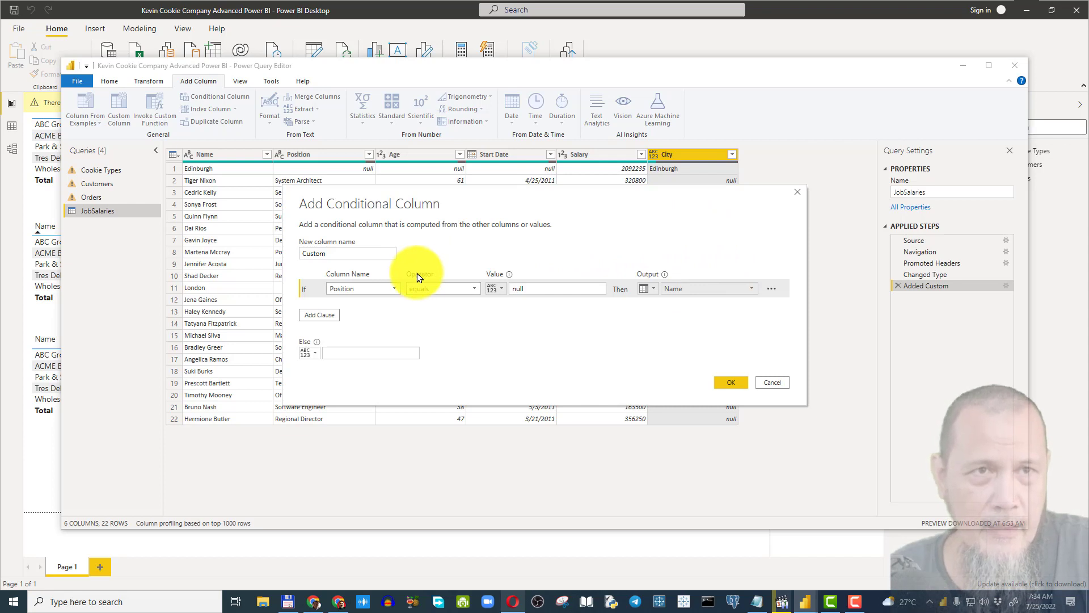
Step: Set the else value to null, name the conditional column City2 and create it
click(391, 353)
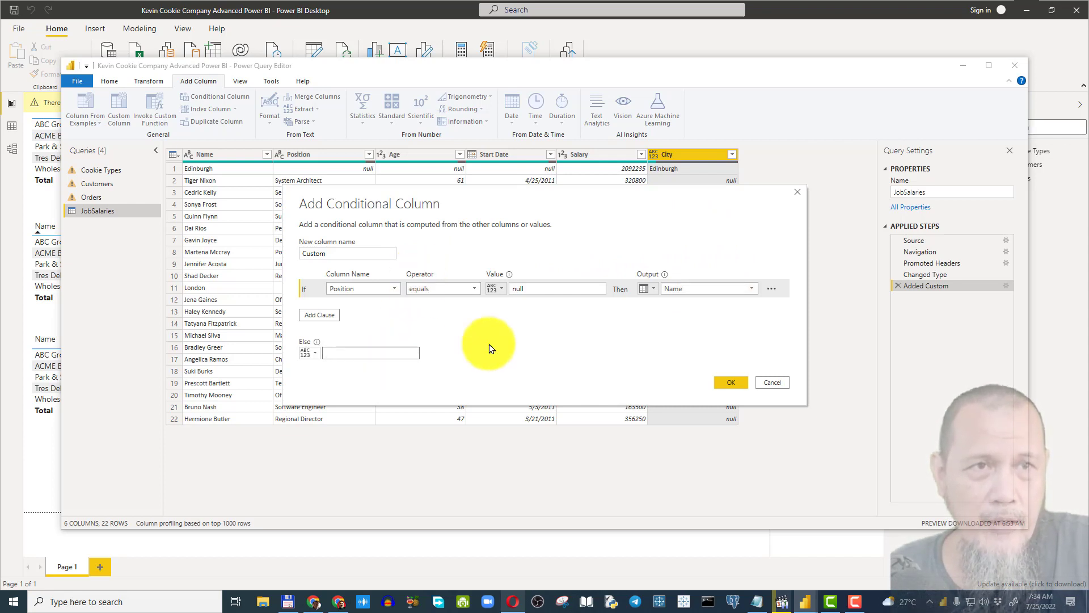
text(null)
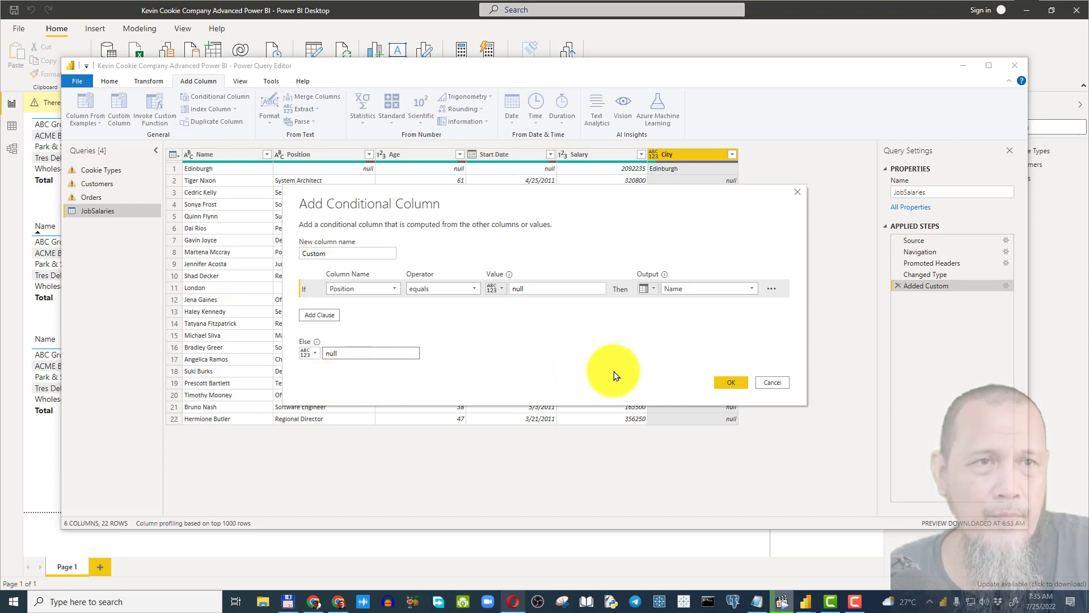
double_click(340, 253)
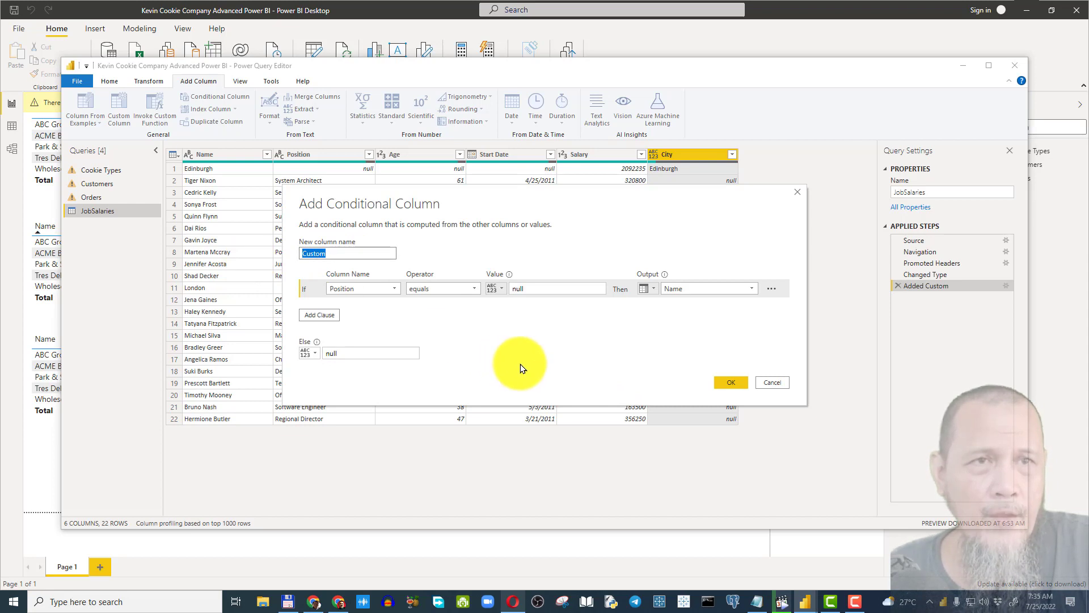
text(Cl)
text(ty2)
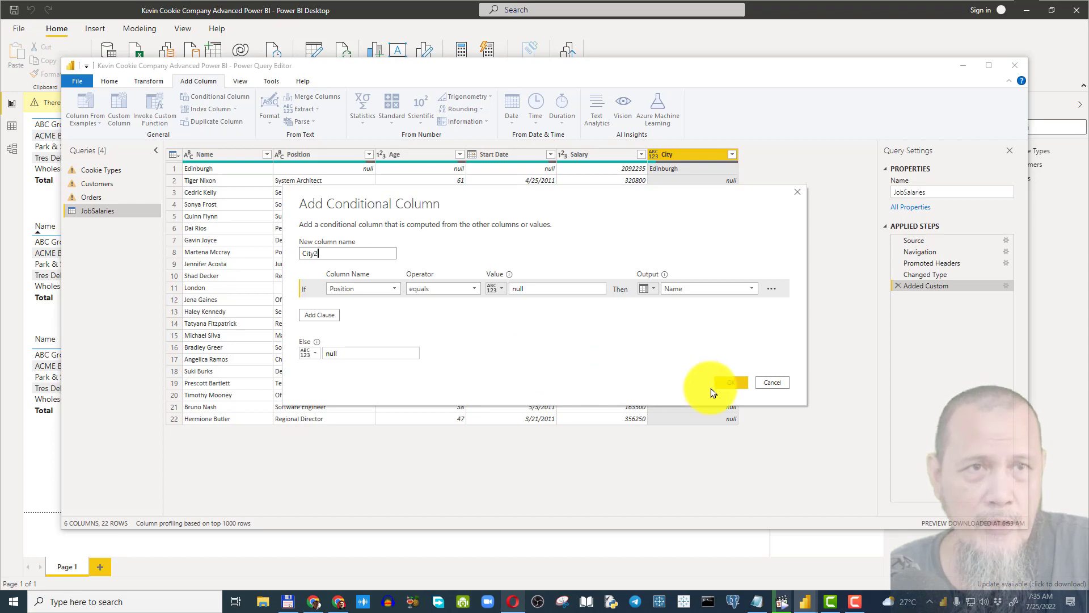
click(730, 382)
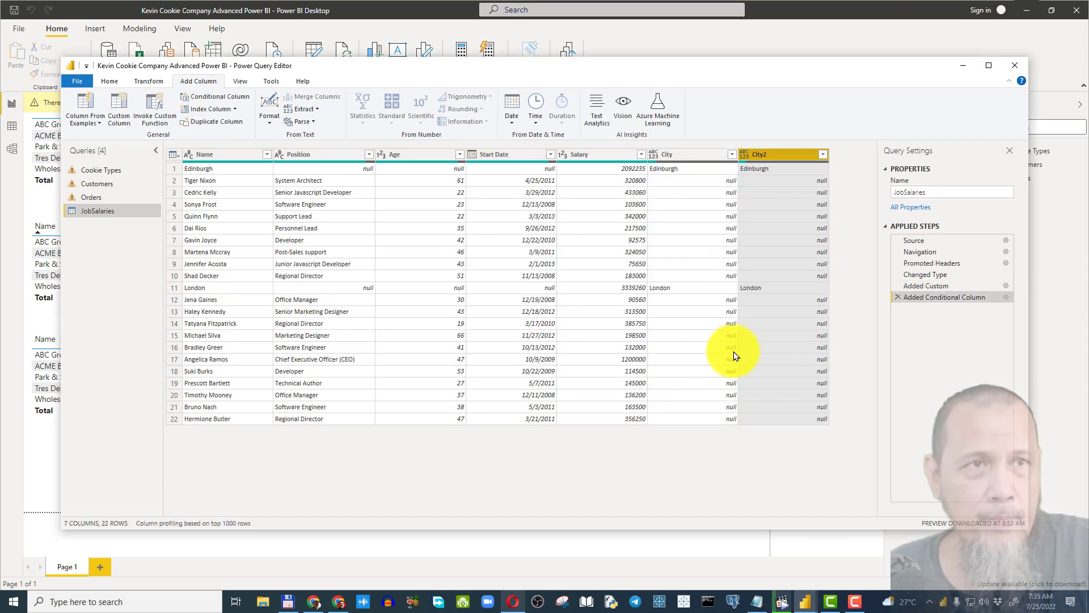
Step: Compare the City2 values with the City column and remove the City2 column
click(665, 169)
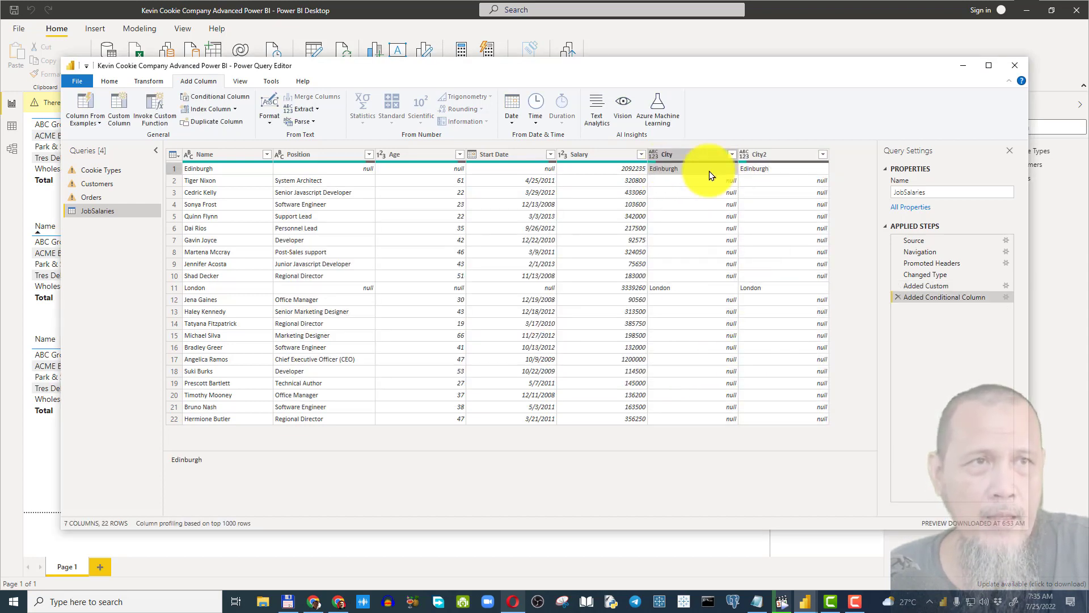
click(760, 180)
click(753, 288)
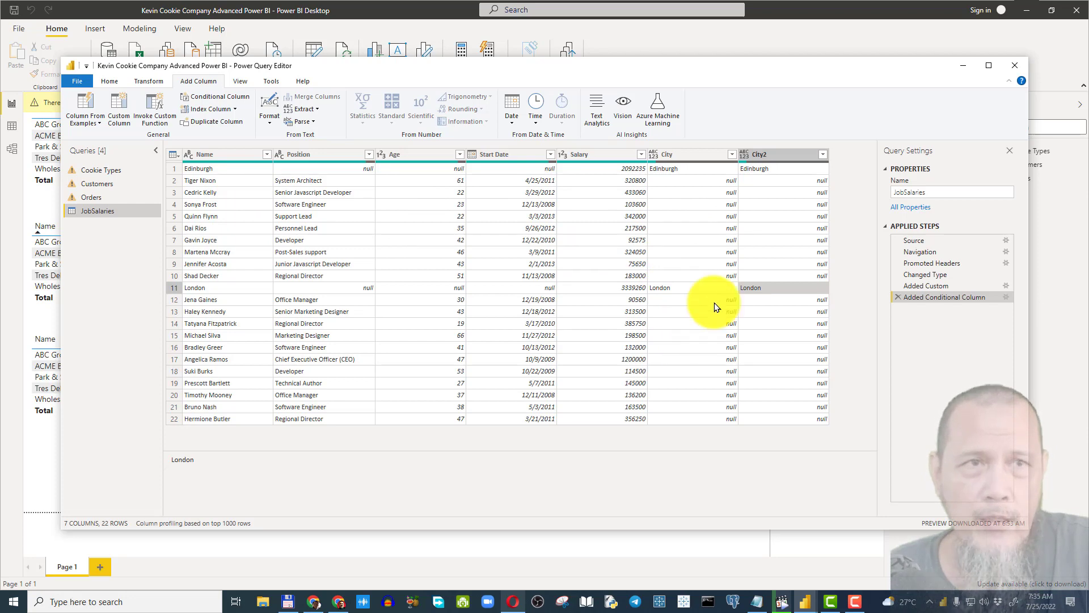
right_click(777, 159)
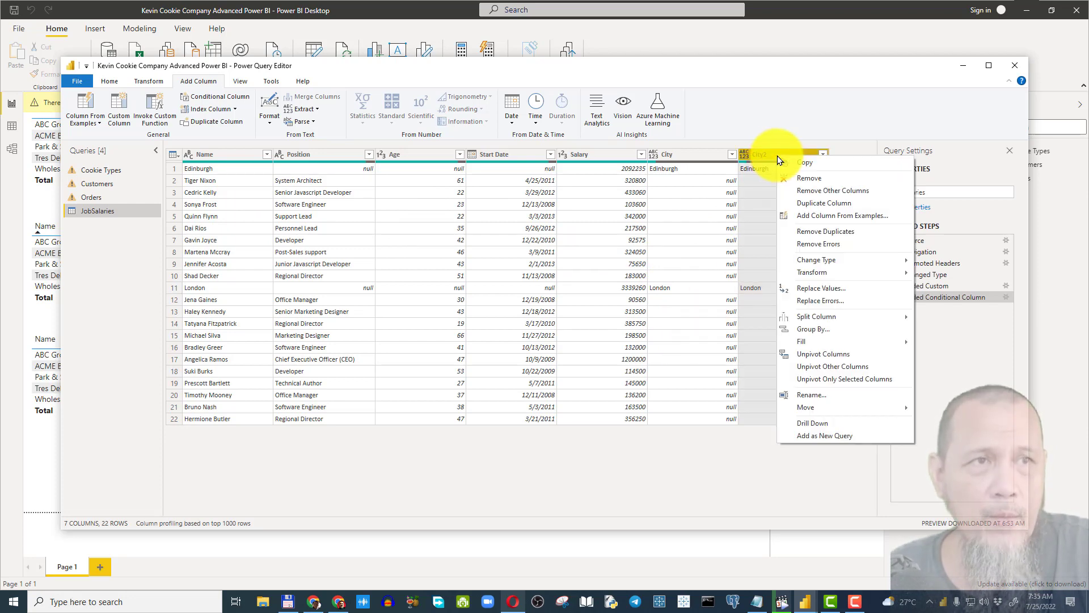
click(798, 179)
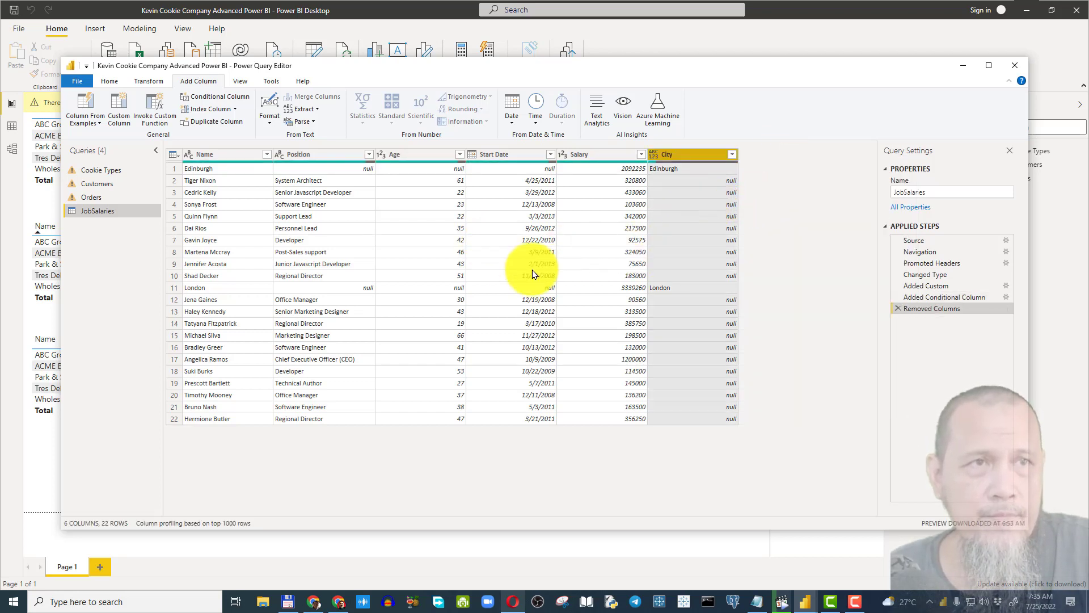
Step: Fill the City column down so each city name replaces the null cells beneath it
click(636, 193)
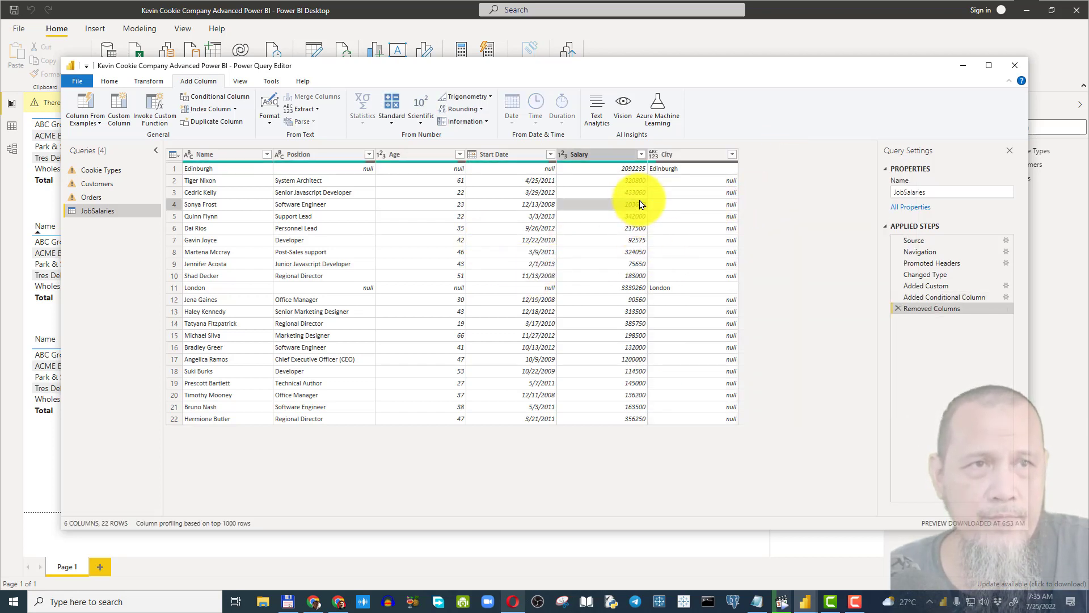
click(704, 193)
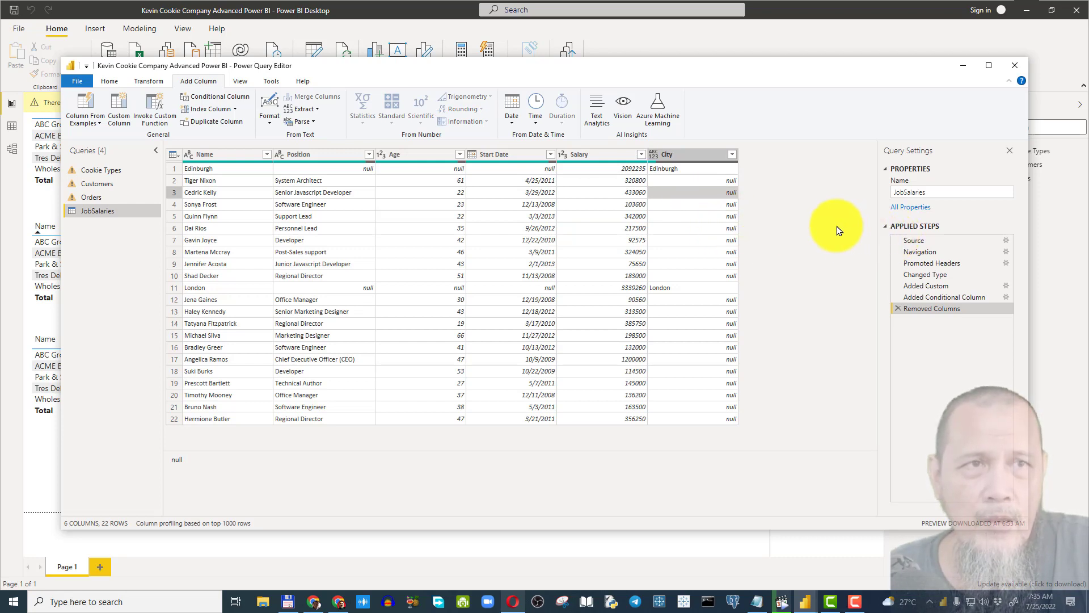
click(676, 182)
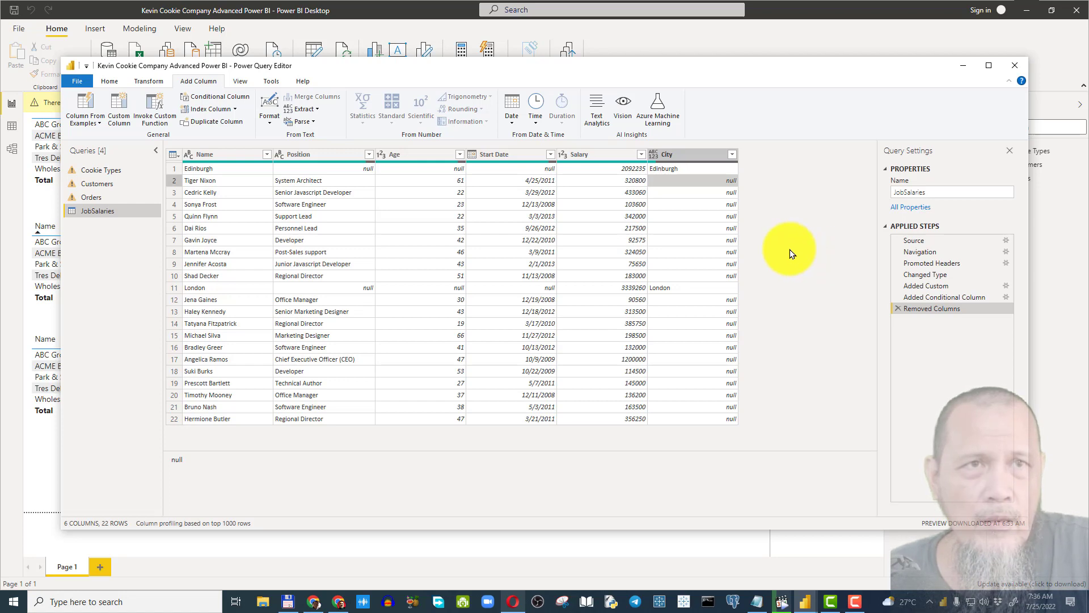
click(150, 84)
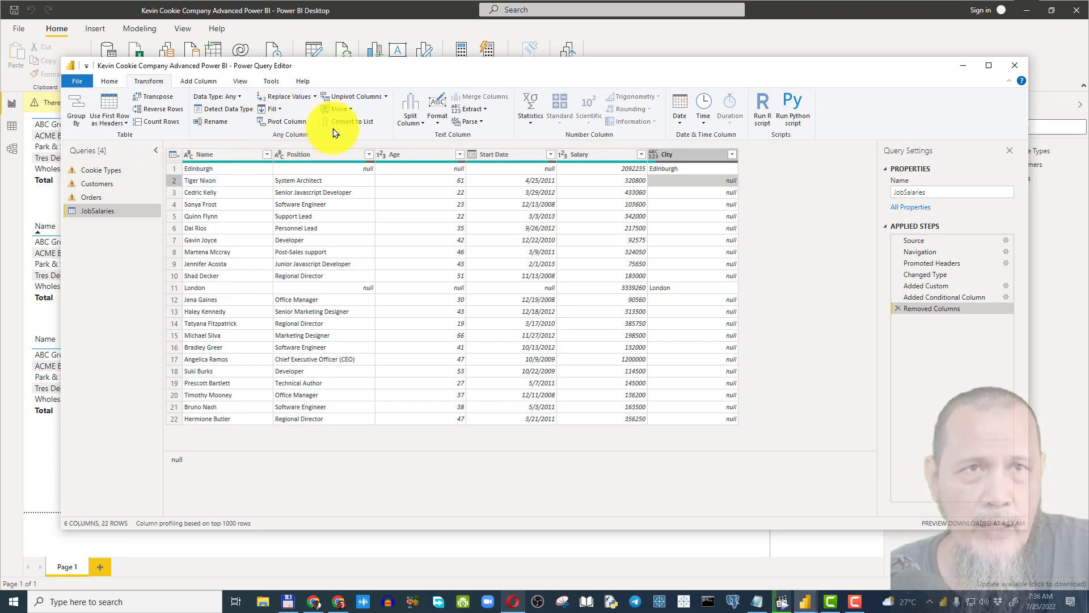
click(279, 108)
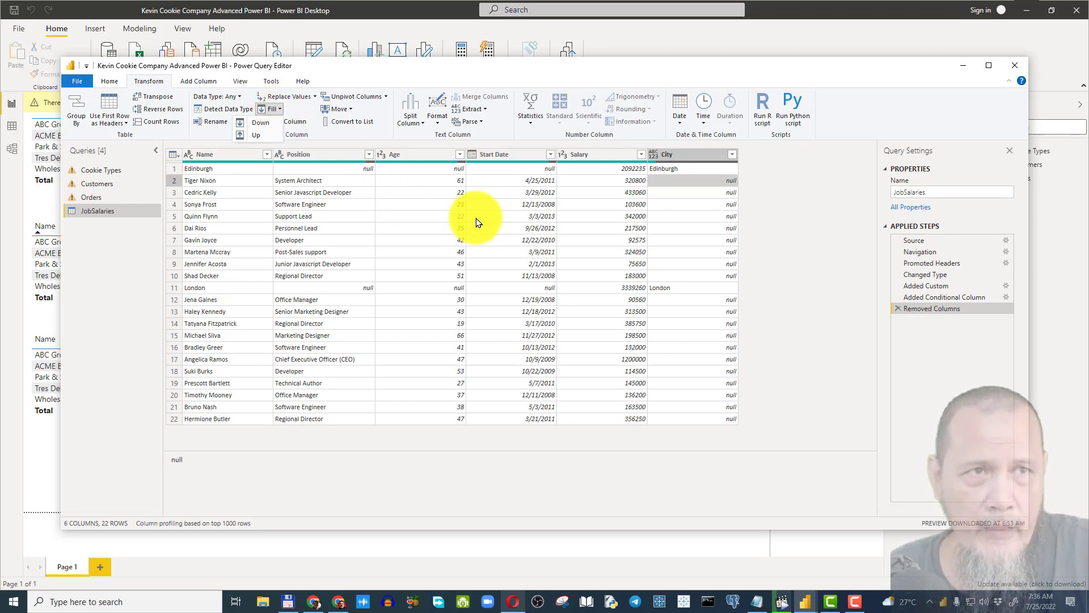
click(683, 171)
click(683, 170)
click(277, 110)
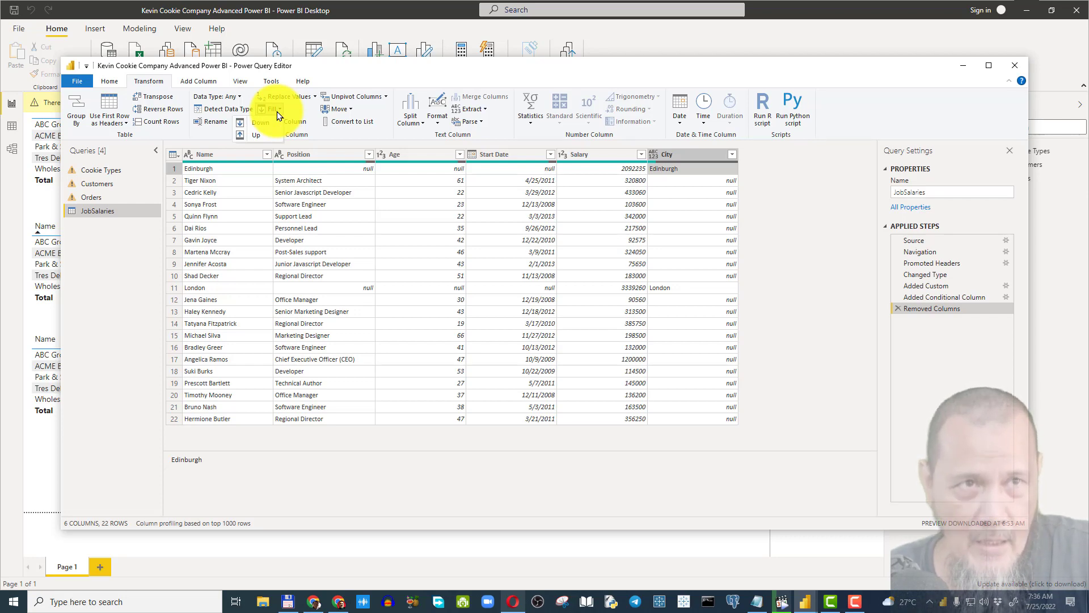
click(262, 125)
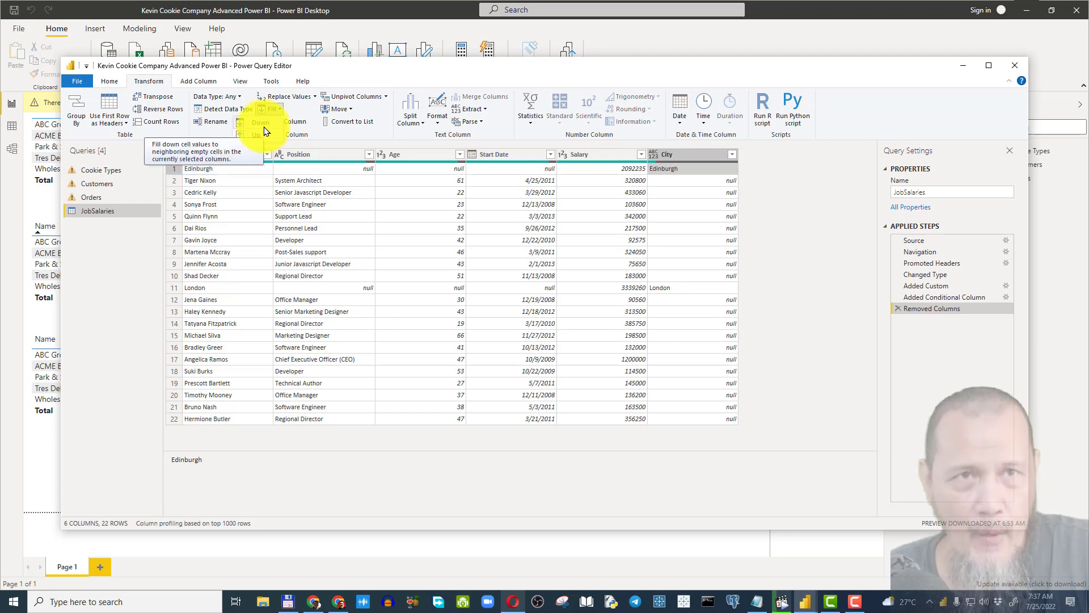
click(264, 131)
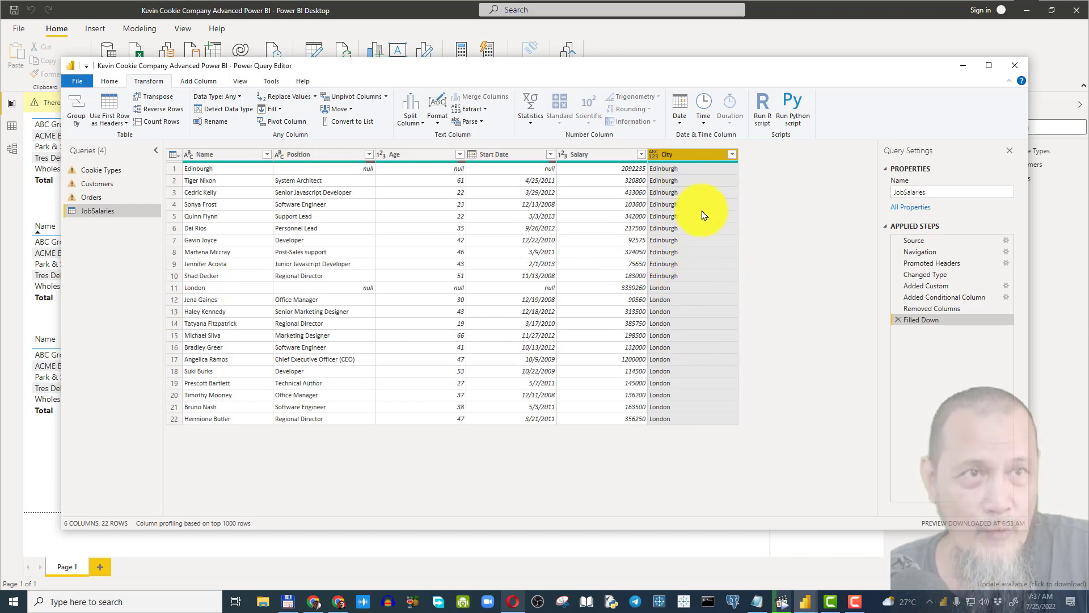
Step: Check the filled City values against the Edinburgh and London grouping rows and examine the first grouping row's cells
click(684, 169)
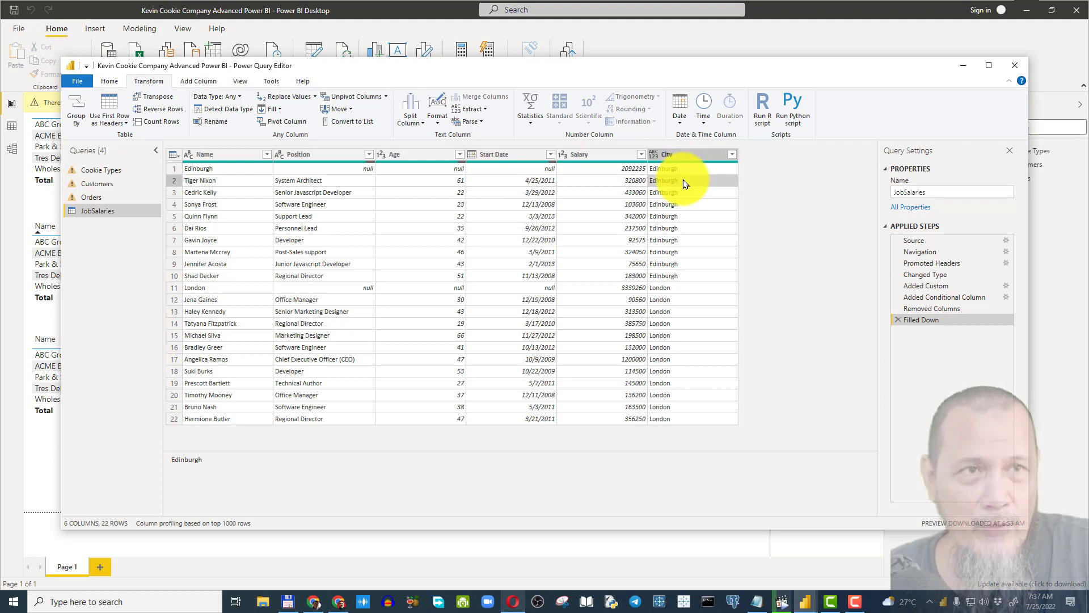
click(674, 288)
click(677, 303)
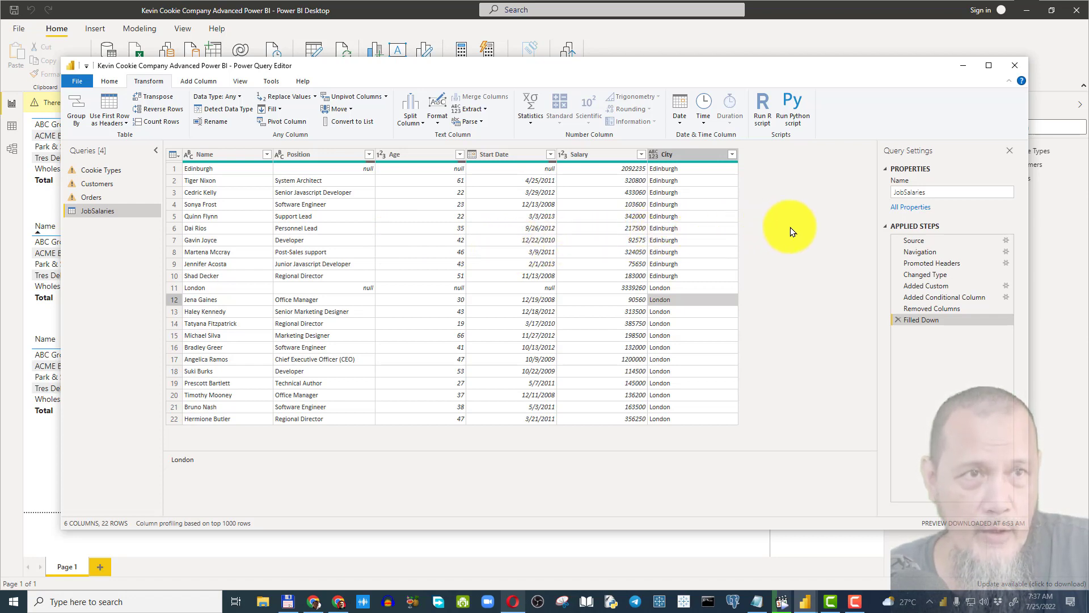
click(244, 168)
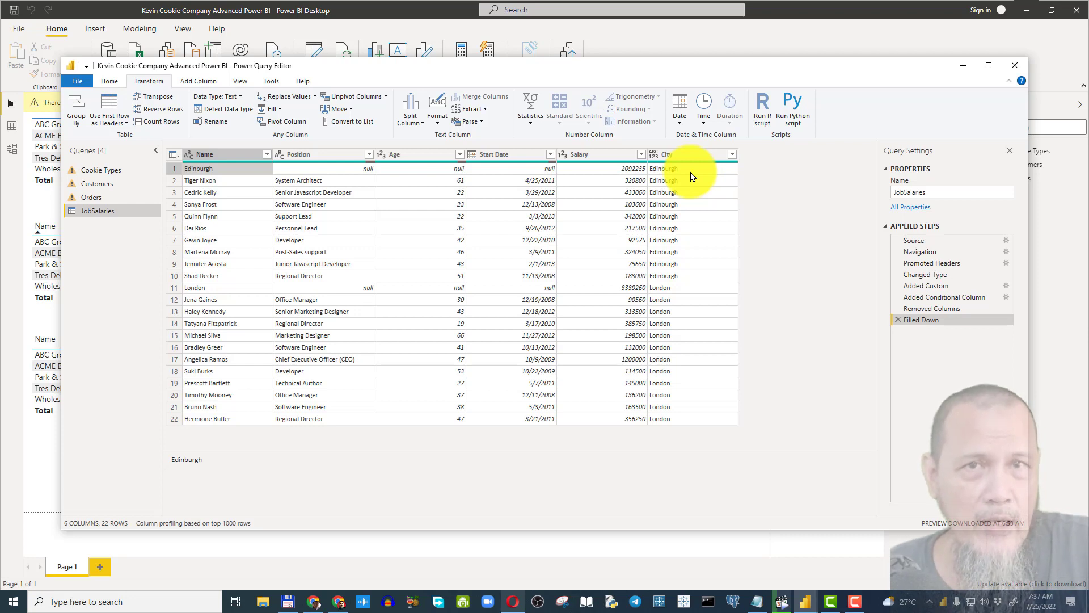
click(625, 168)
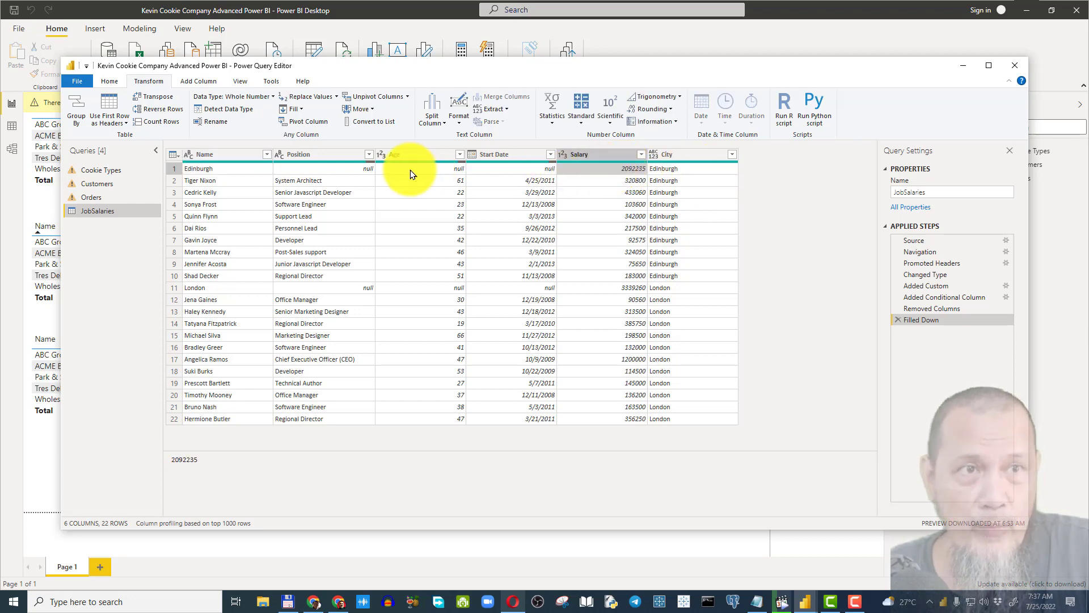
click(238, 169)
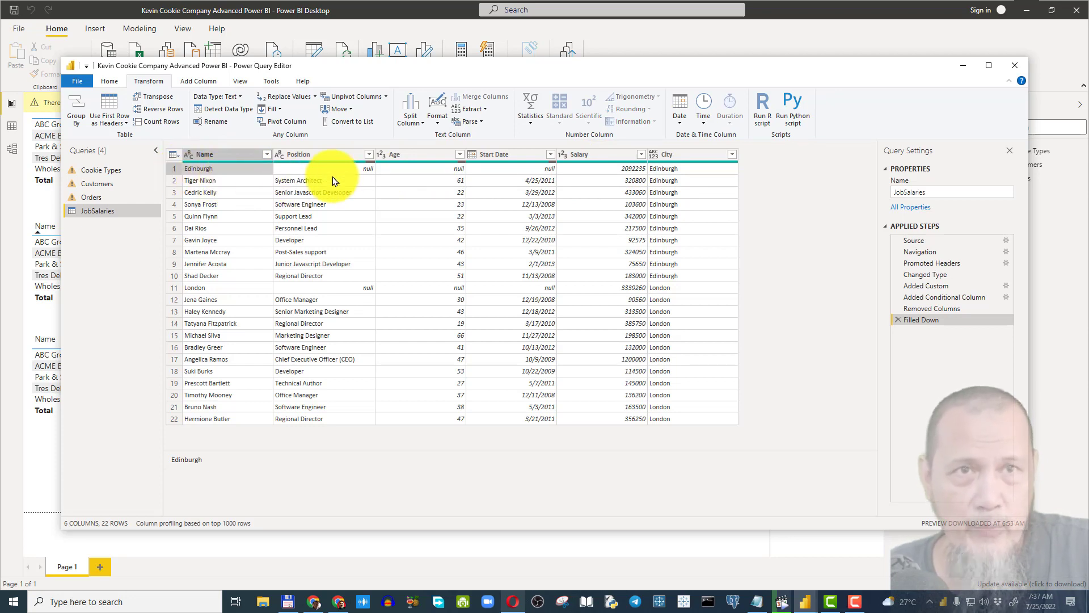
click(176, 169)
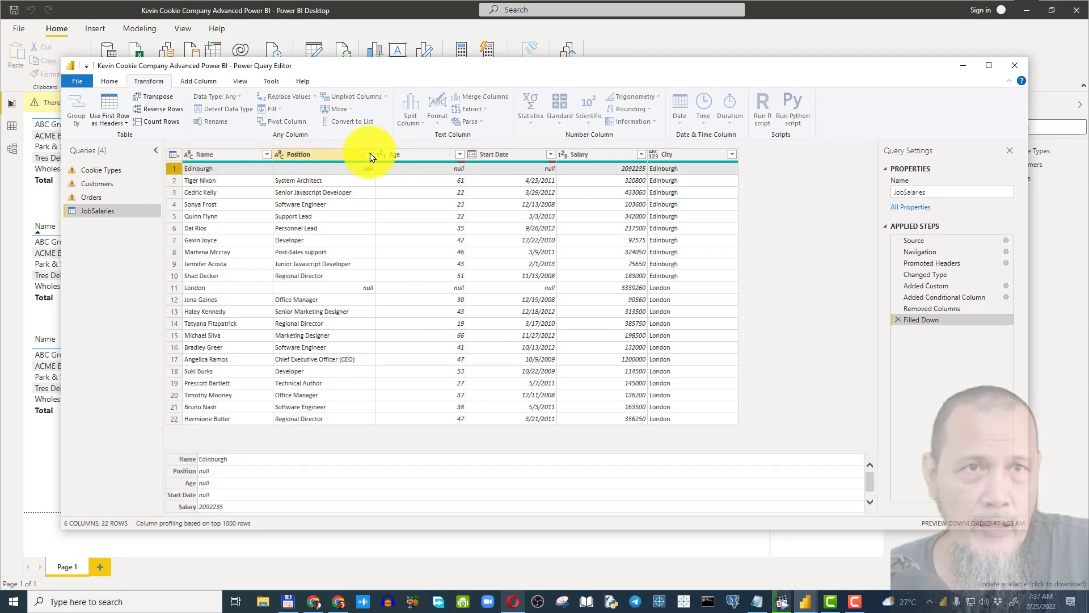
Step: Filter the null rows out of the Position column and check the names and cities in the remaining rows
click(350, 156)
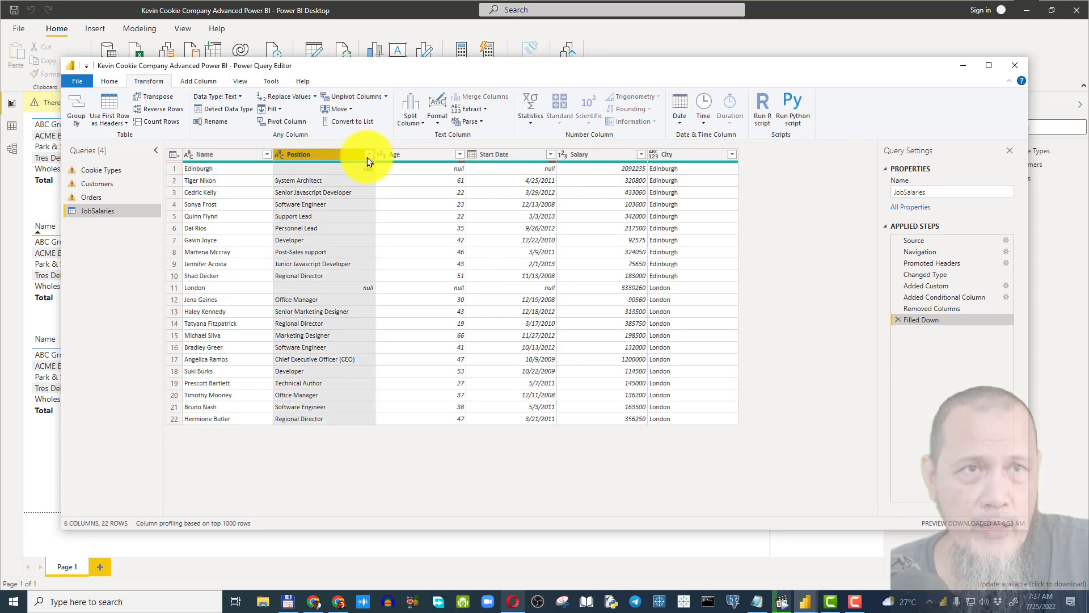
click(370, 155)
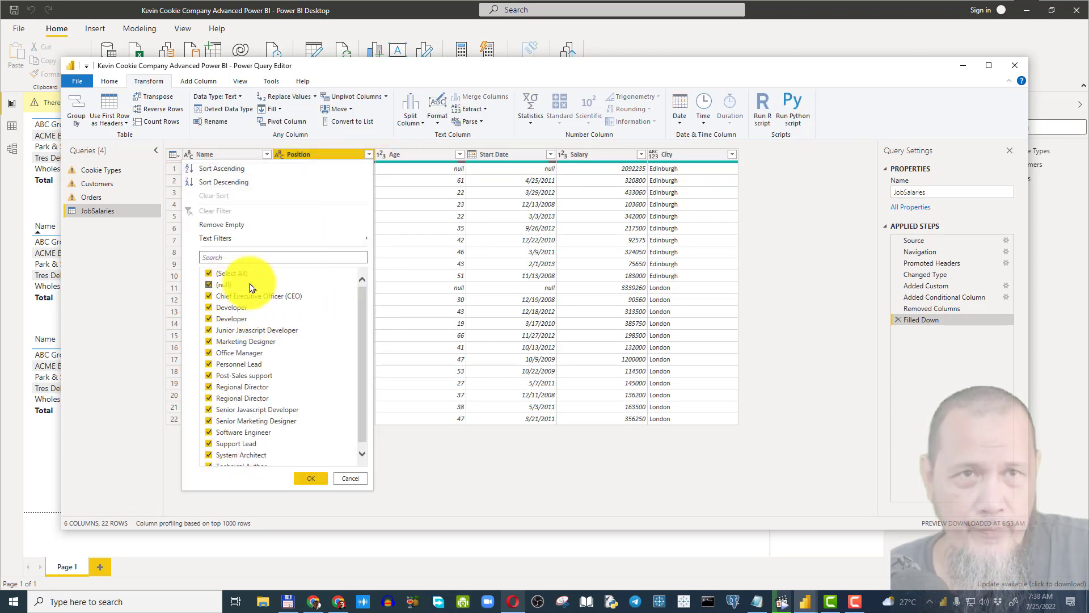
click(209, 285)
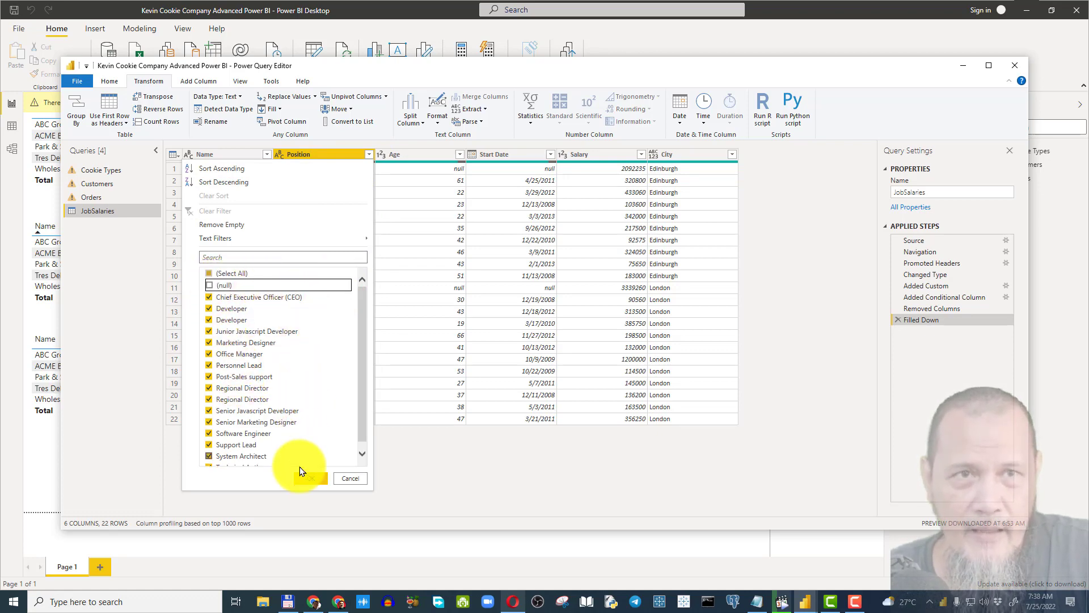
click(310, 478)
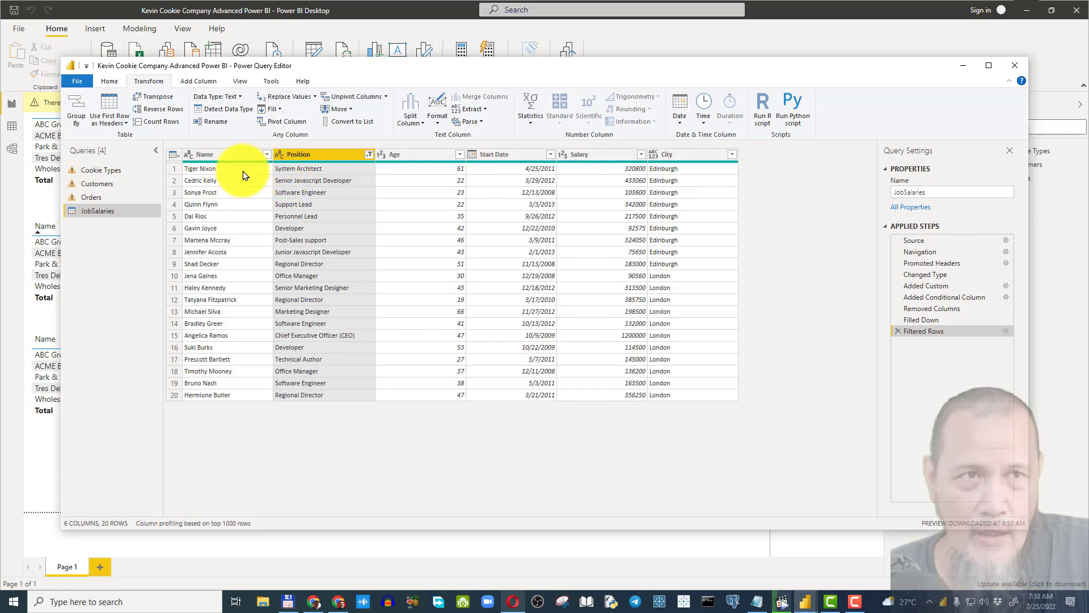
click(176, 168)
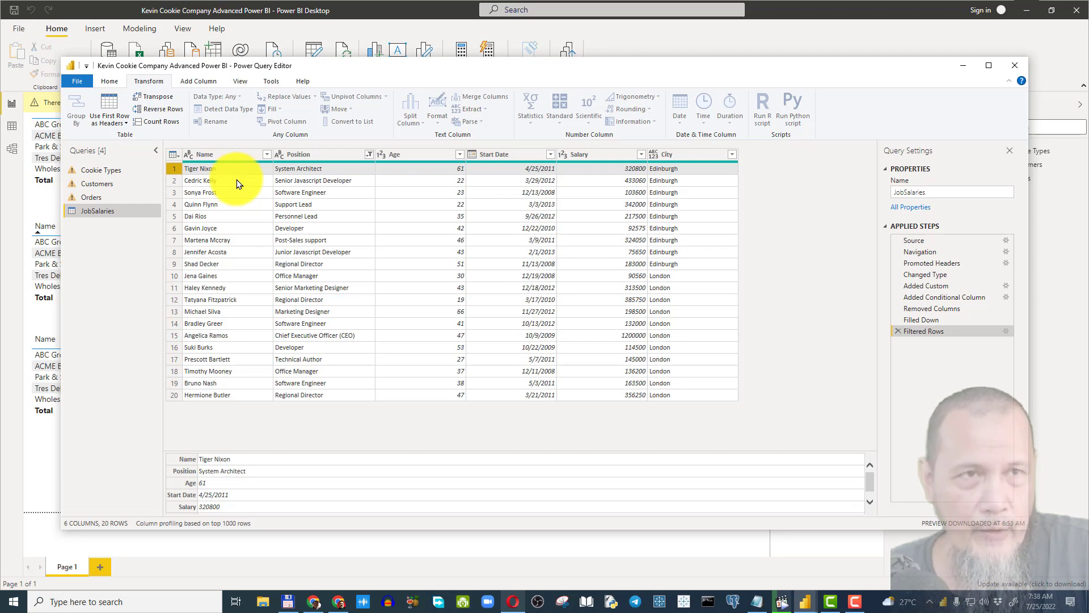
click(237, 181)
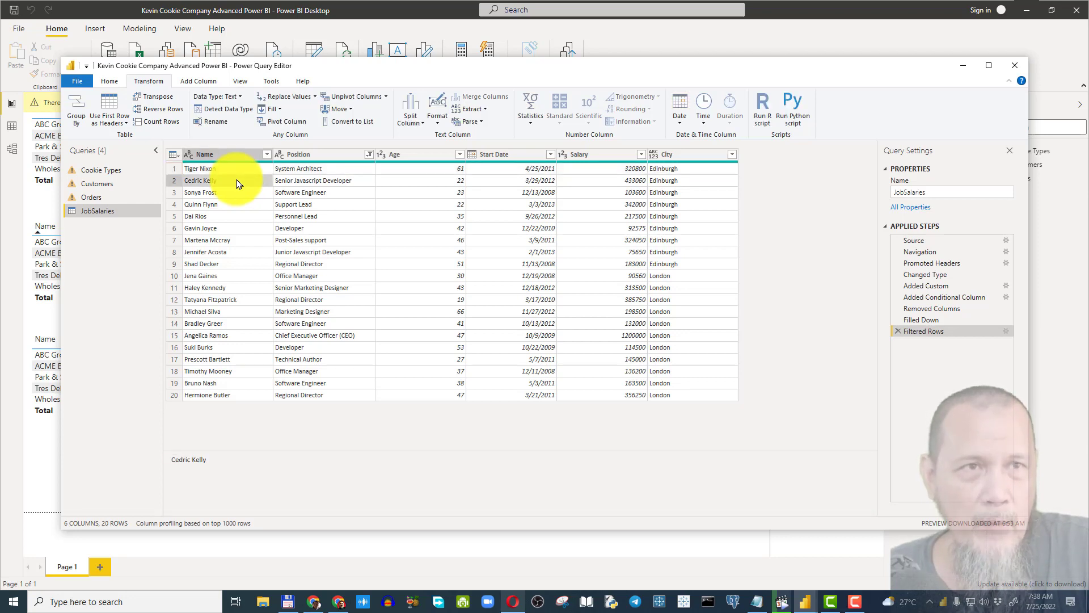
click(665, 170)
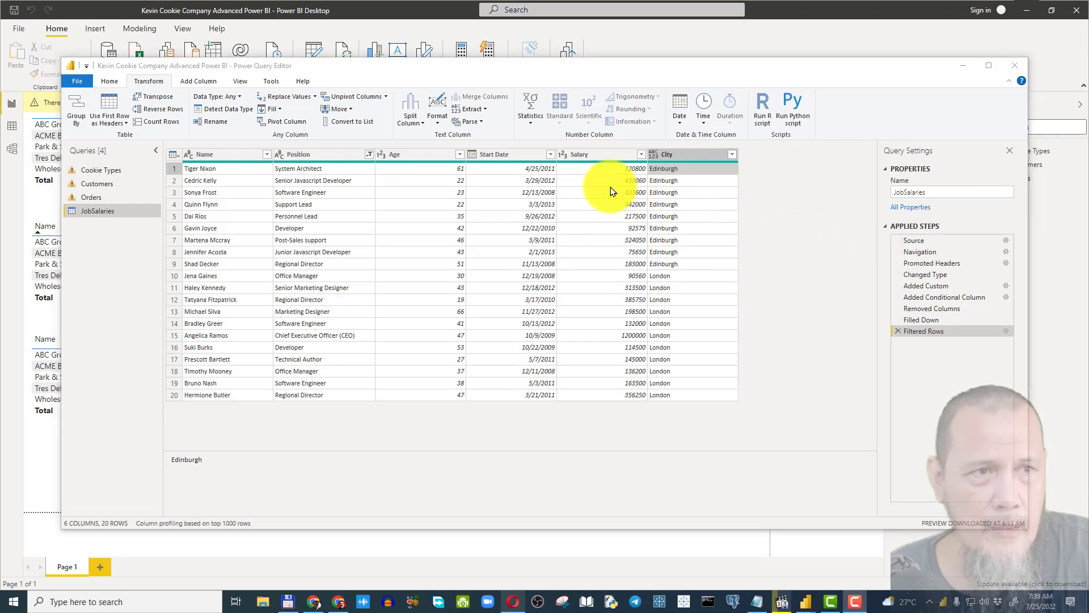
click(214, 169)
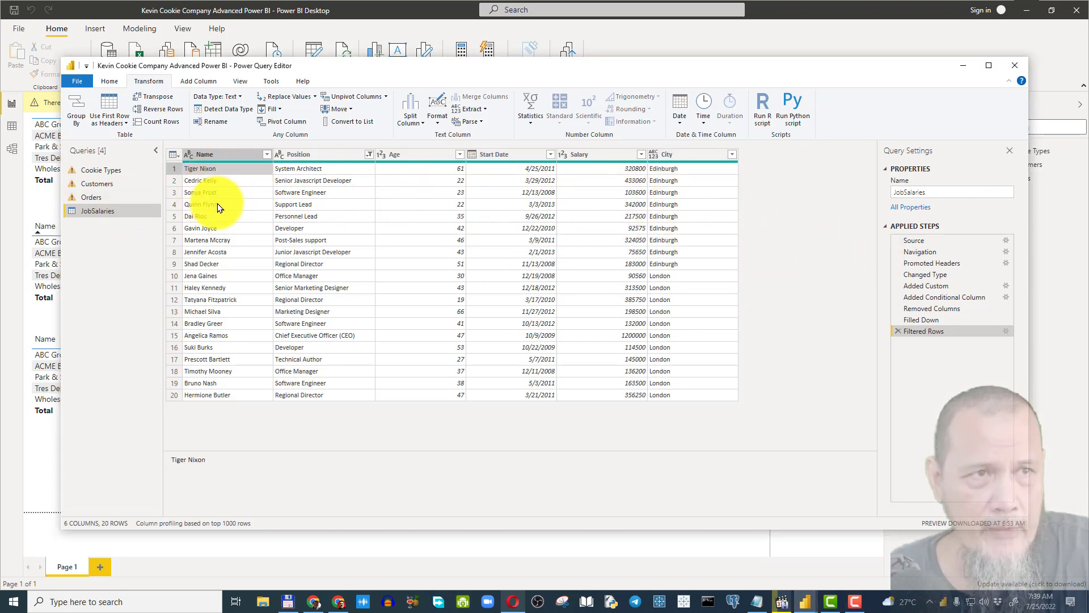
Step: Apply the query changes, close the editor and show the JobSalaries table in Data view
click(108, 82)
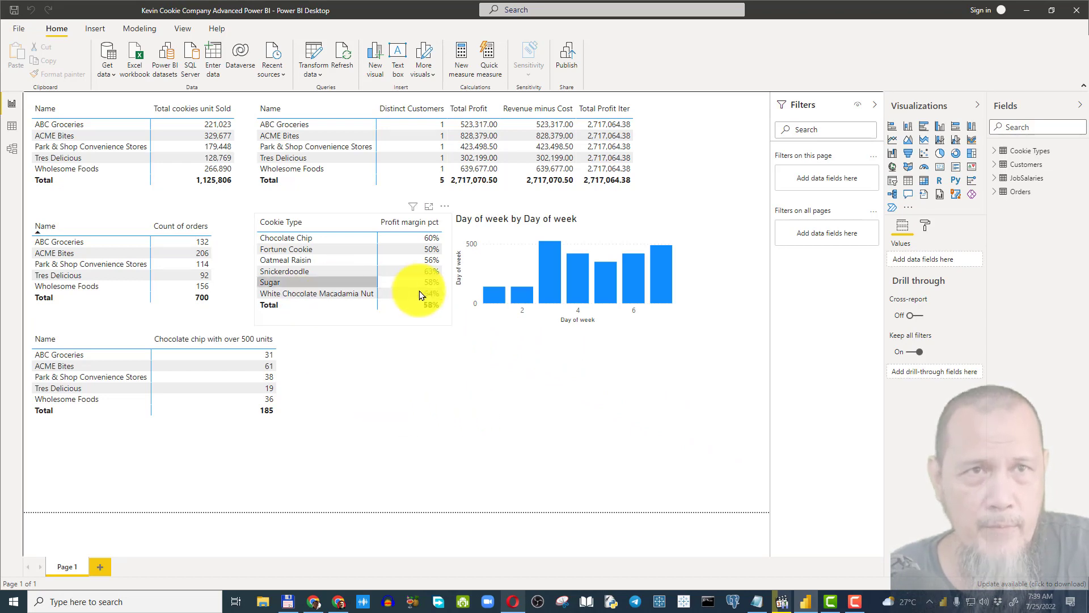
click(12, 126)
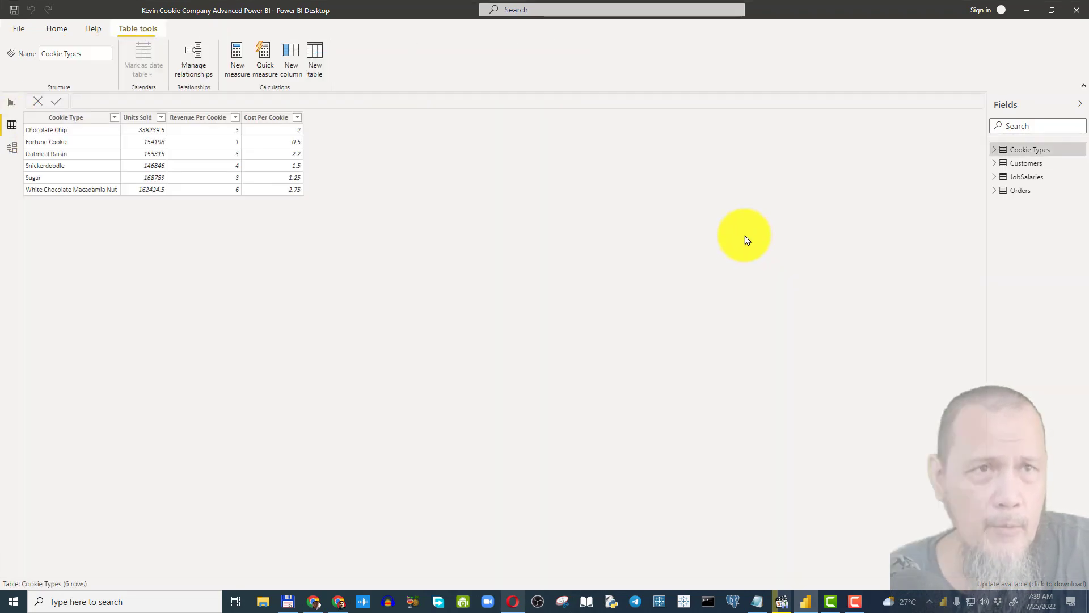
click(1025, 177)
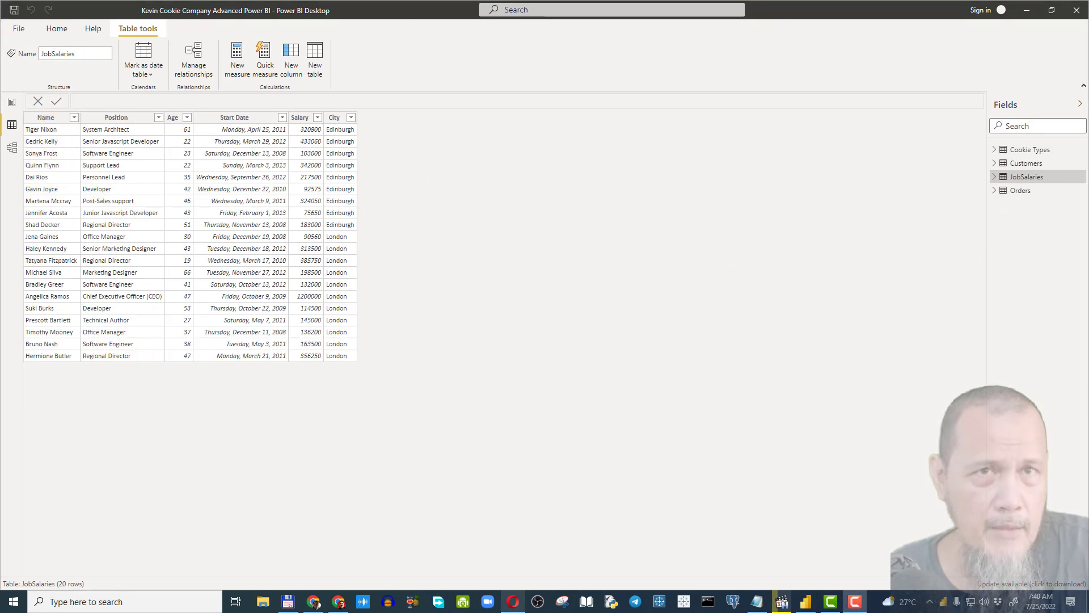
Step: Add a matrix visual to the report page and place it below the Cookie Type profit margin table
click(11, 103)
click(393, 407)
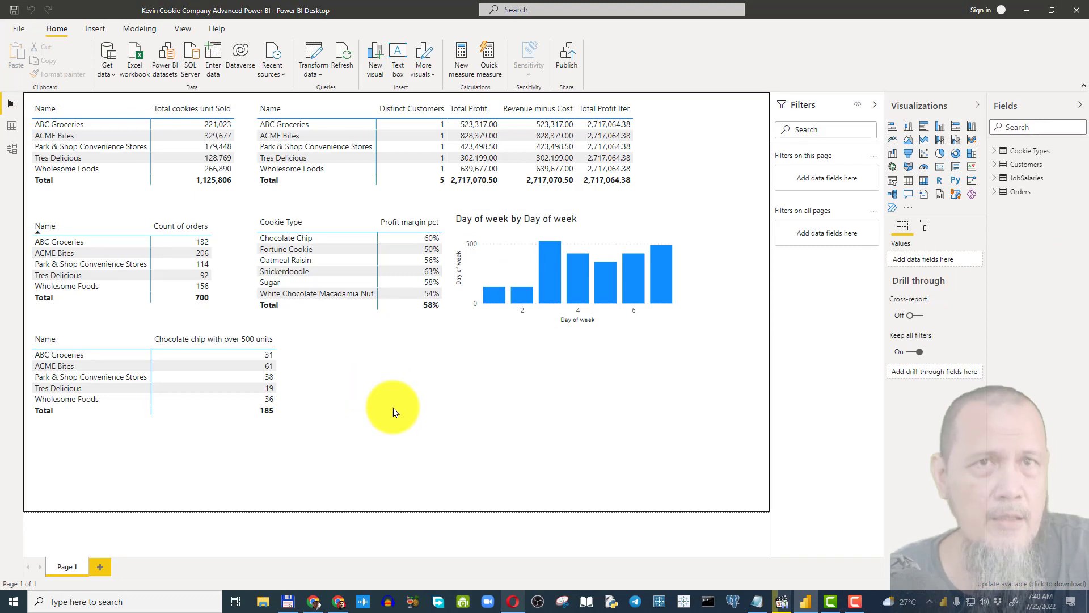
click(923, 187)
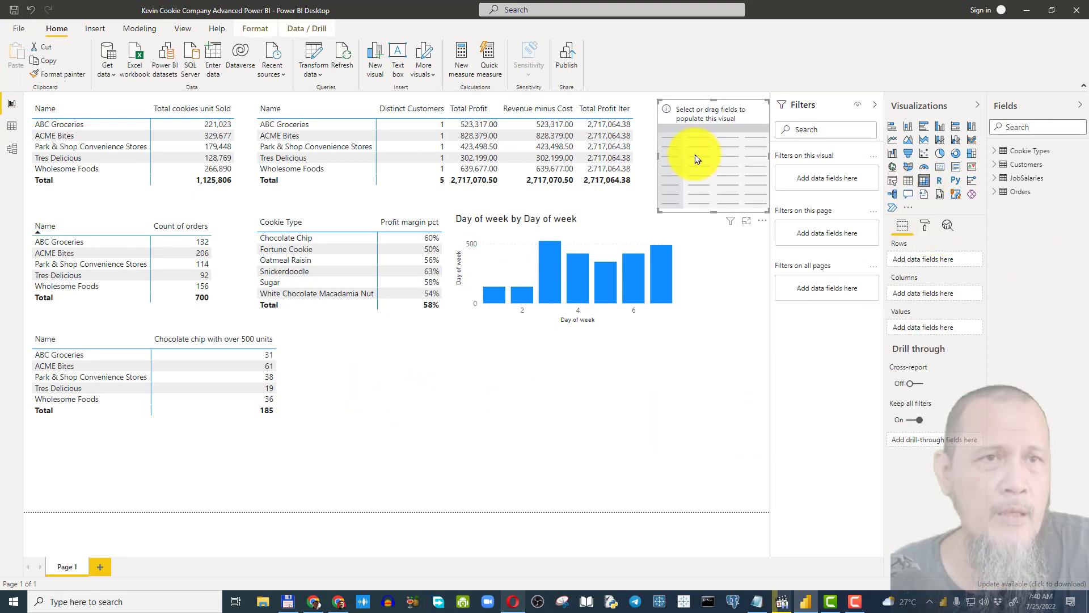
drag(698, 158, 342, 388)
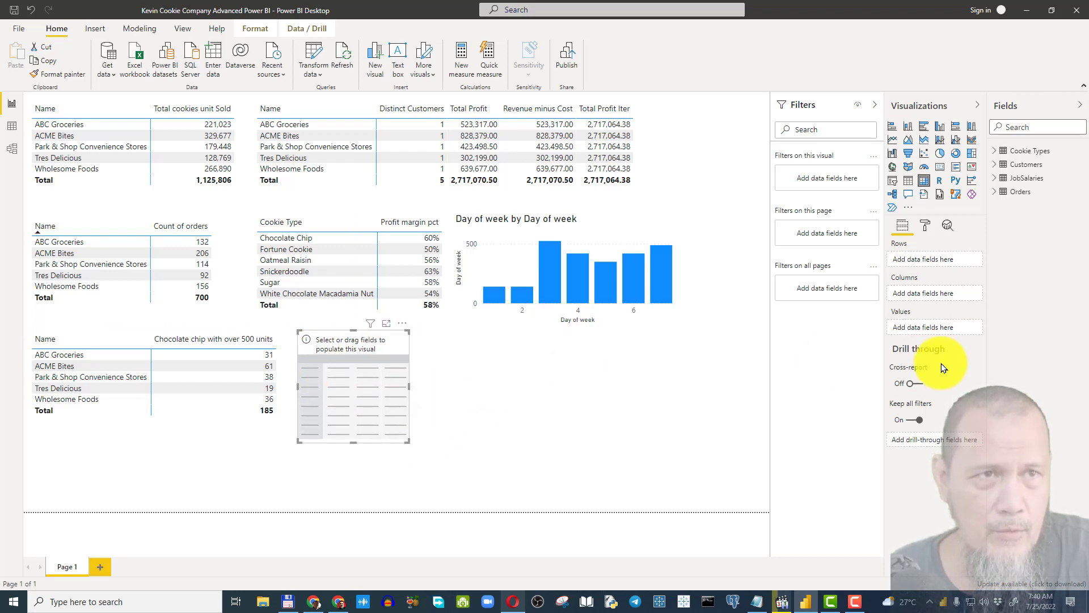
Step: Set City and Name from JobSalaries as the matrix's row levels, with Name beneath City, and widen the matrix
click(997, 180)
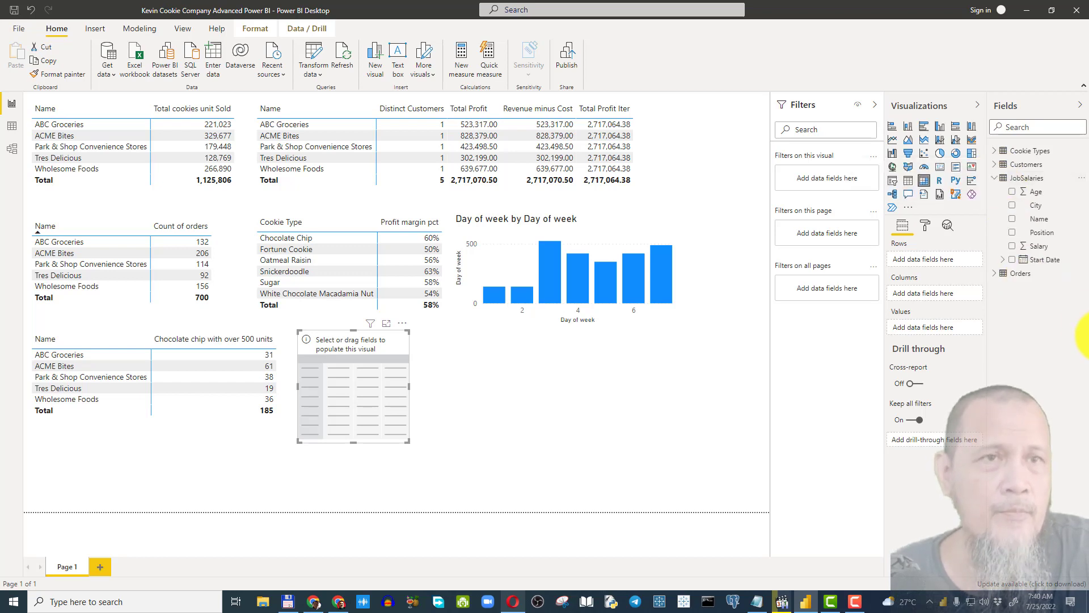
click(1012, 206)
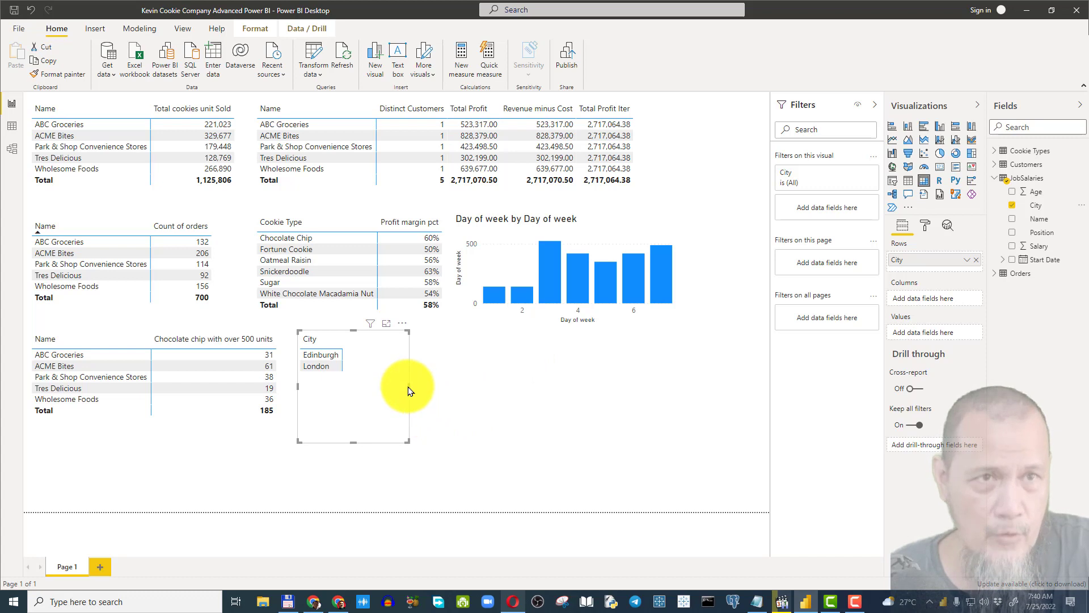
drag(423, 387, 434, 386)
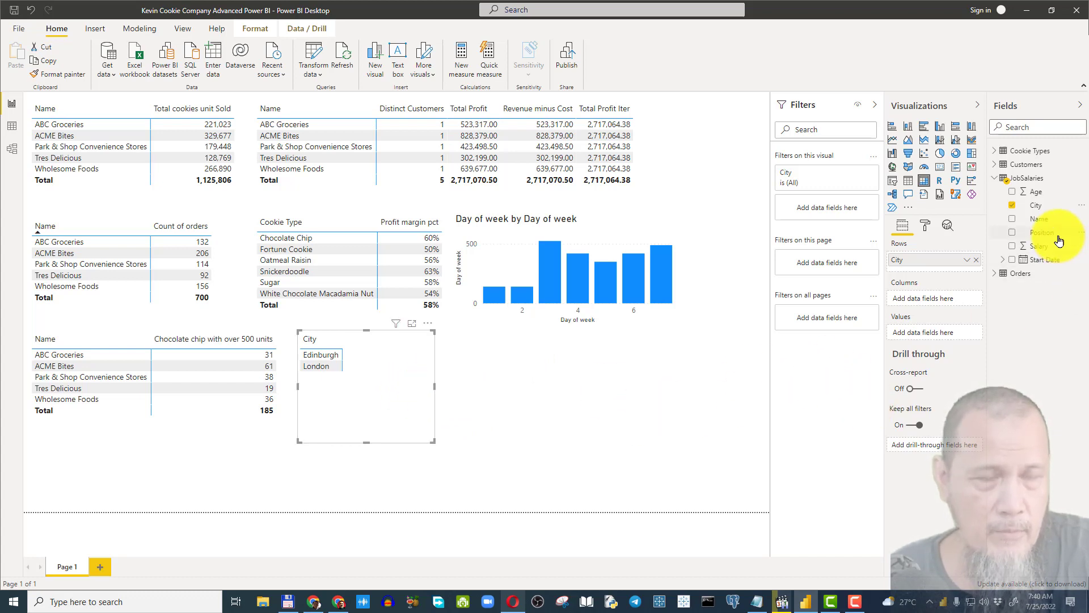
click(1013, 221)
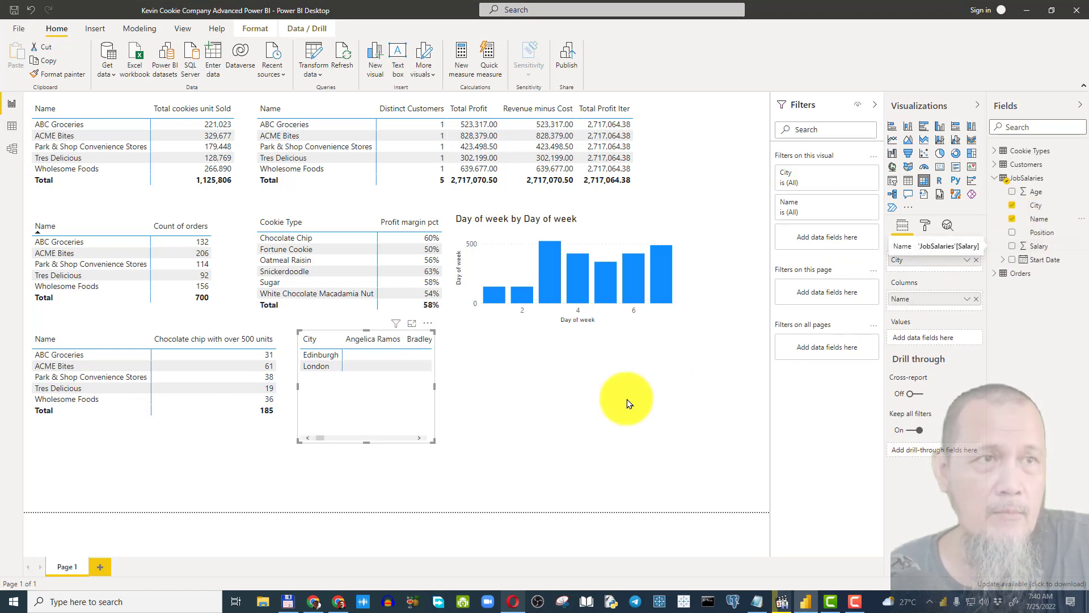
drag(434, 387, 477, 386)
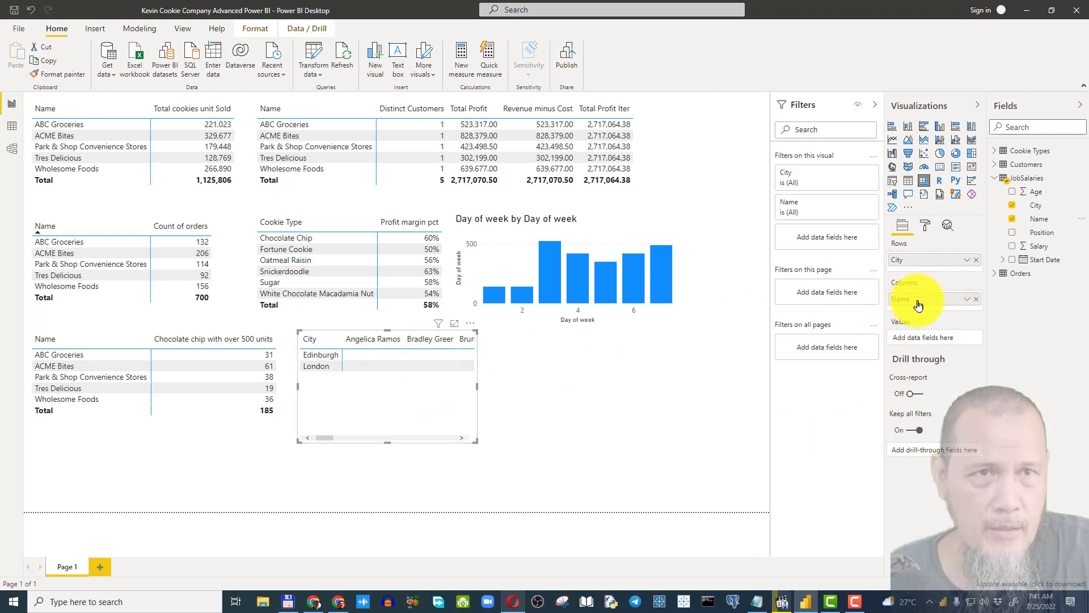
drag(919, 298, 936, 284)
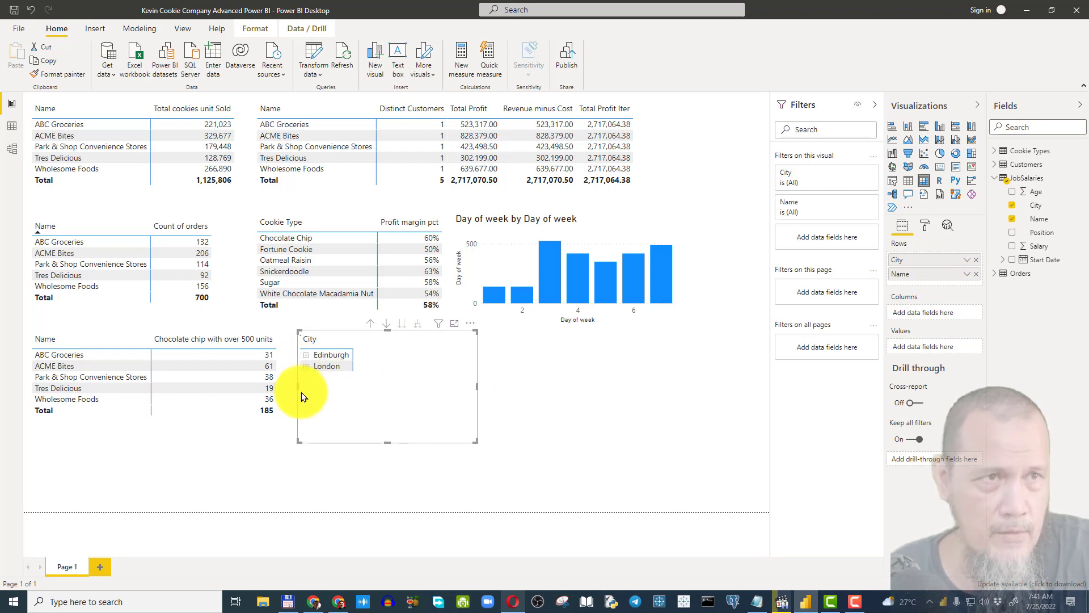
Step: Expand the Edinburgh and London rows to list their employees and enlarge the matrix
click(306, 356)
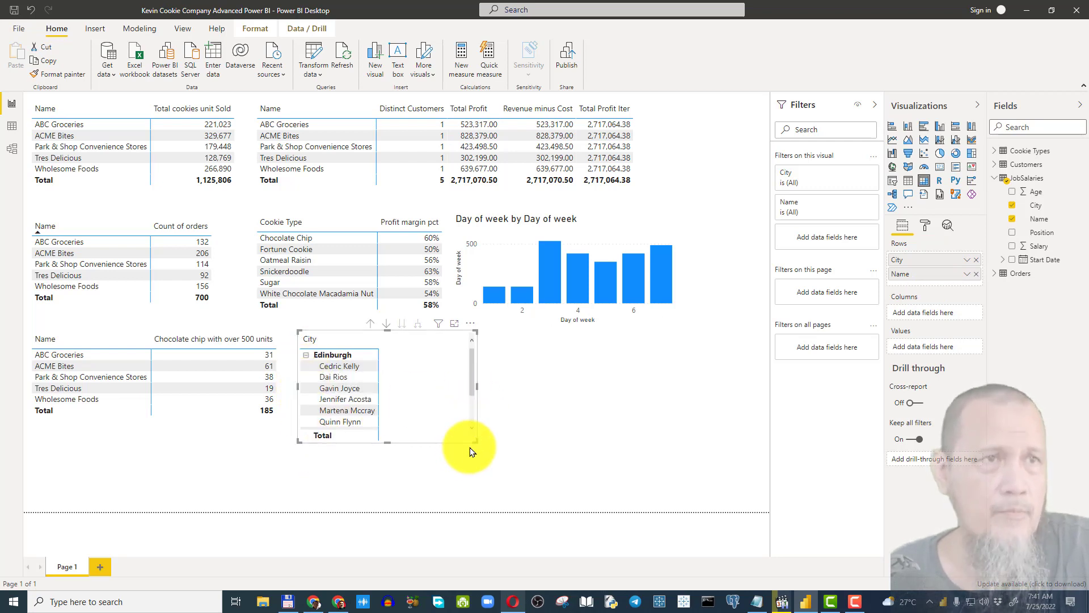
drag(476, 440, 517, 501)
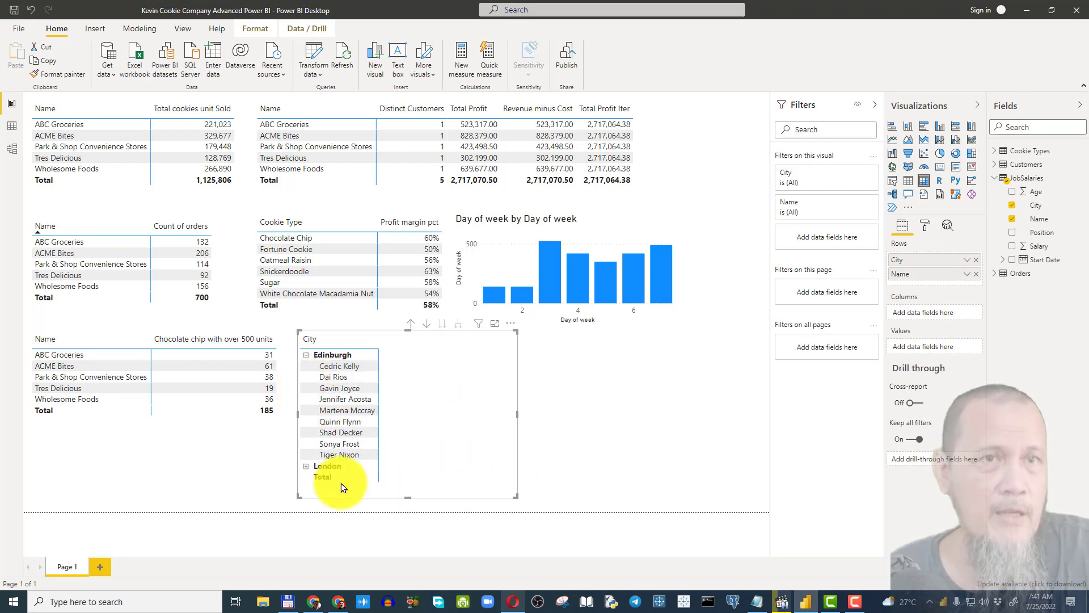
click(306, 466)
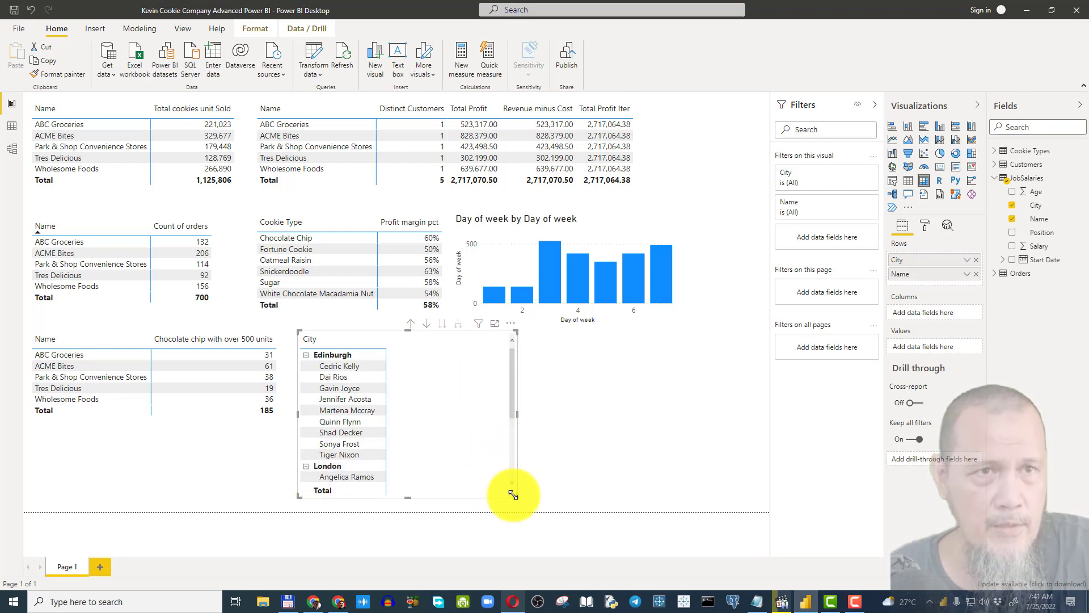
Step: Enlarge the matrix slightly and add the Position field as its columns
drag(513, 495, 519, 502)
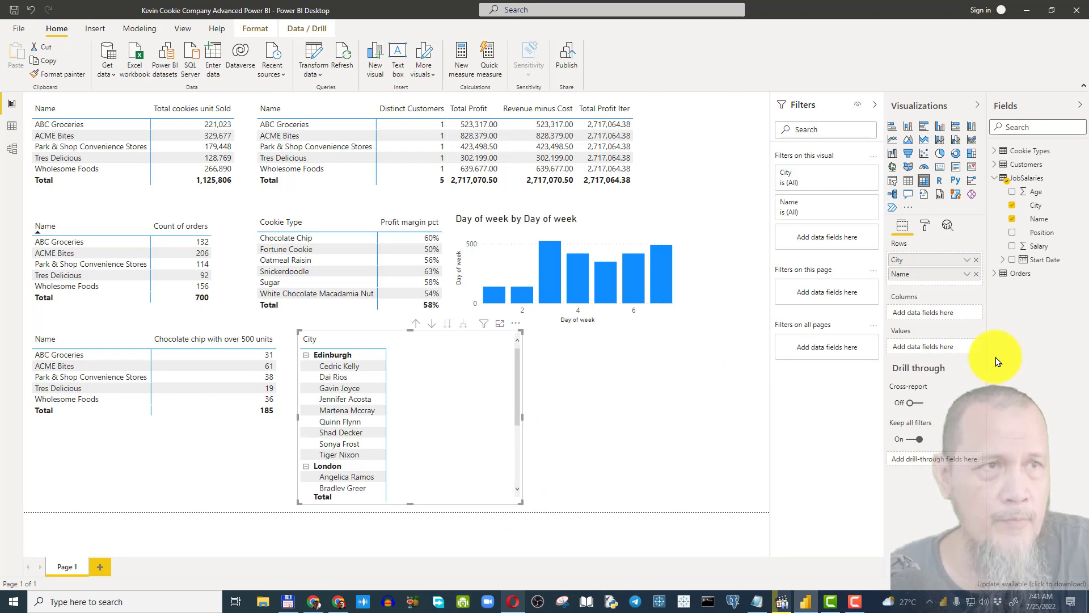
click(1012, 232)
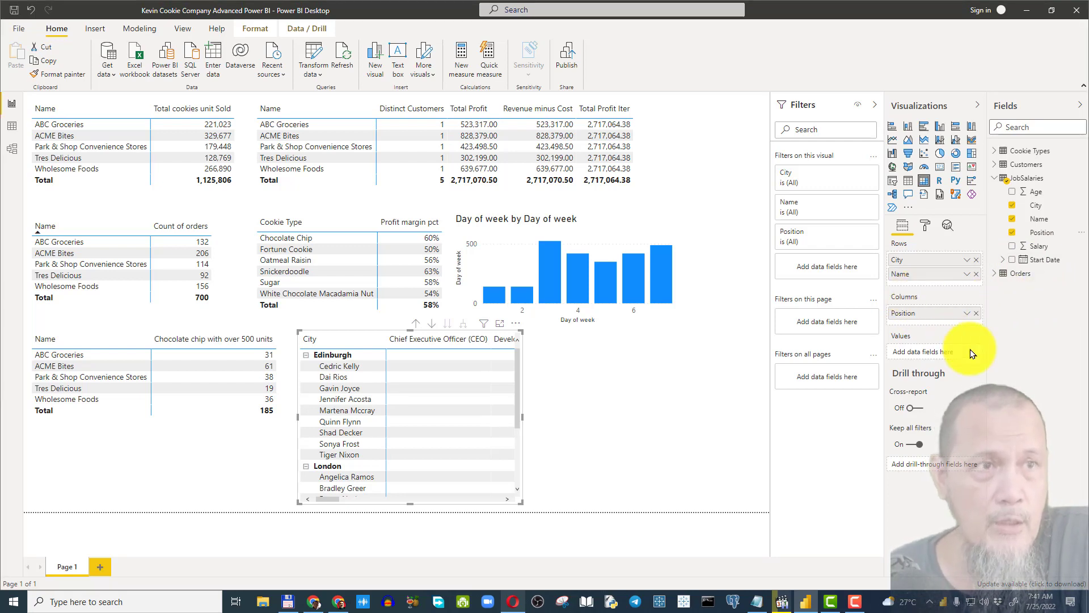
Step: Try Position as a third row level beneath Name, expand the first two employees, and move Position back to the columns
drag(924, 319, 923, 287)
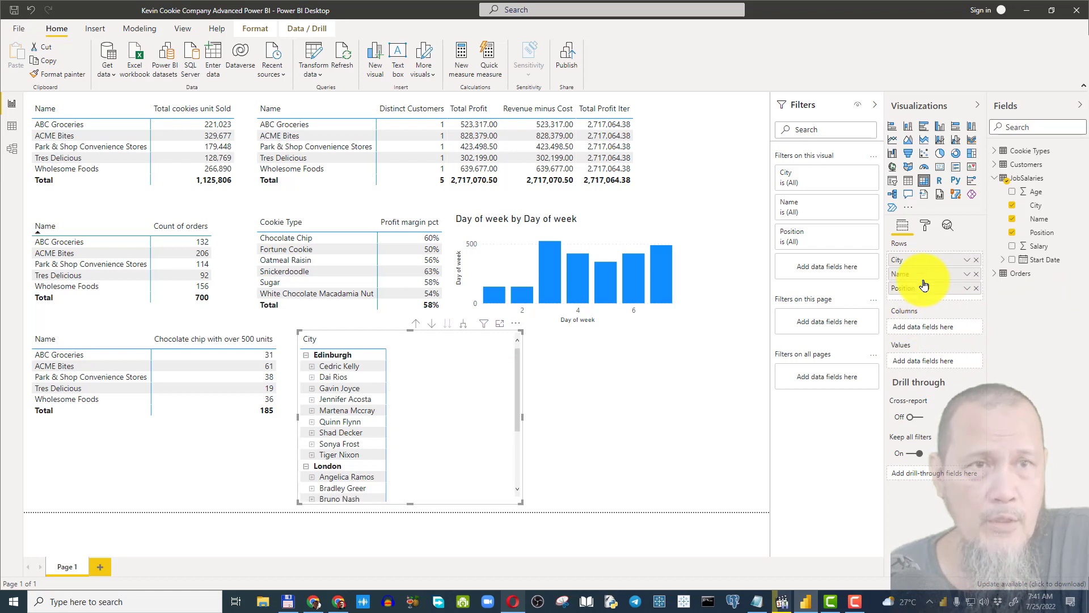
click(312, 366)
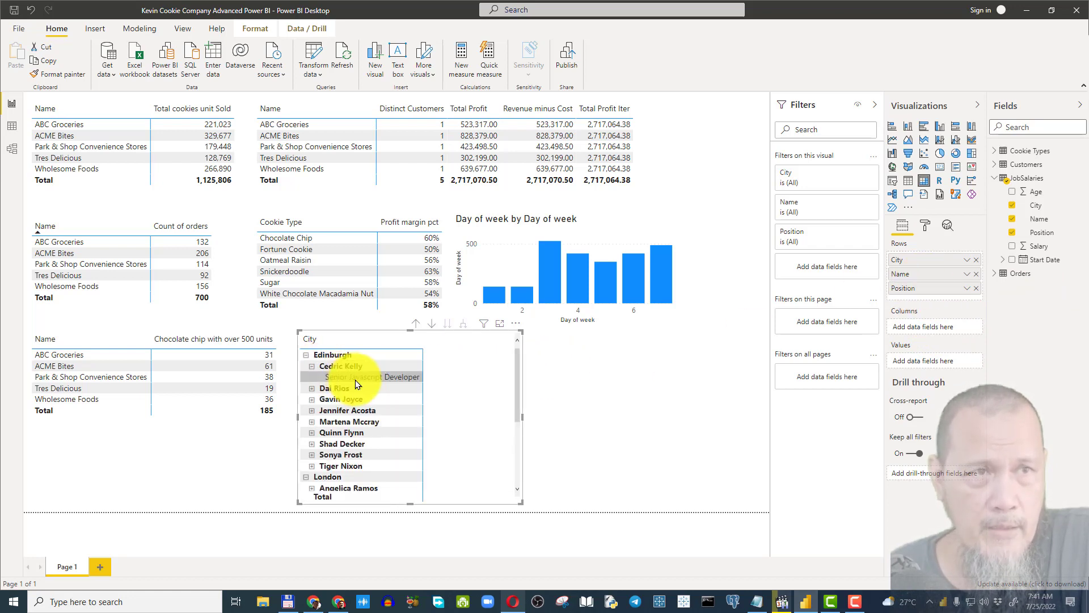
click(312, 388)
click(313, 366)
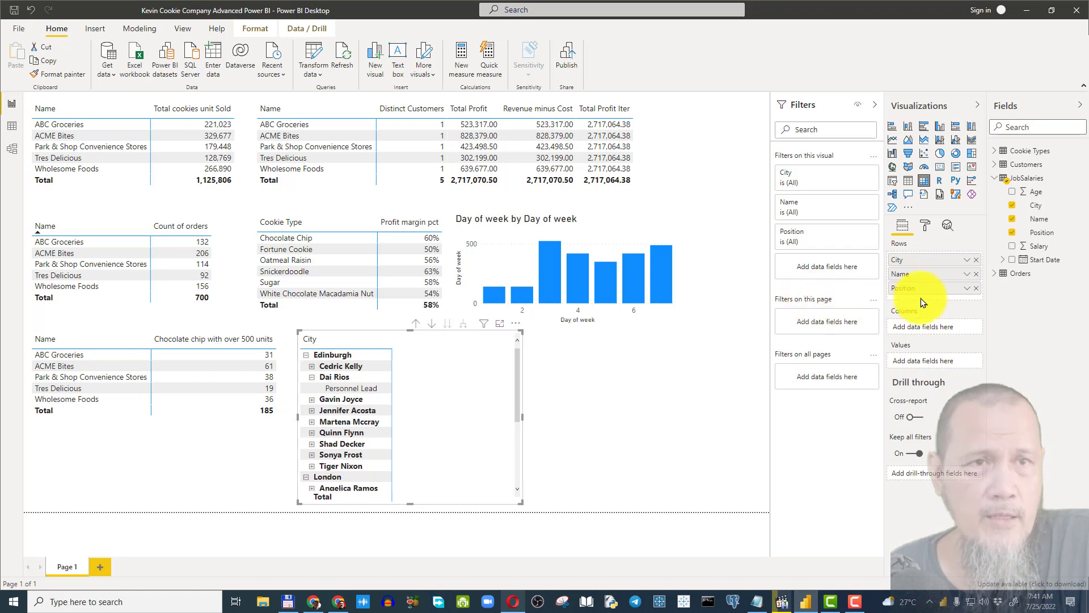
drag(932, 291, 933, 331)
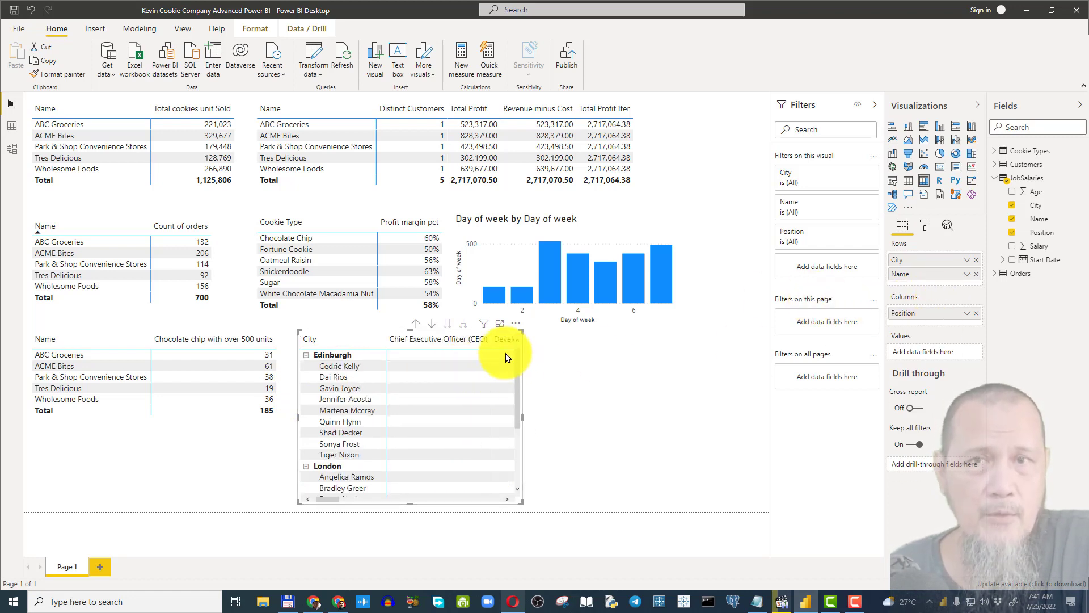
Step: Replace the matrix's Position columns with Salary as its values and narrow the matrix to fit
click(976, 316)
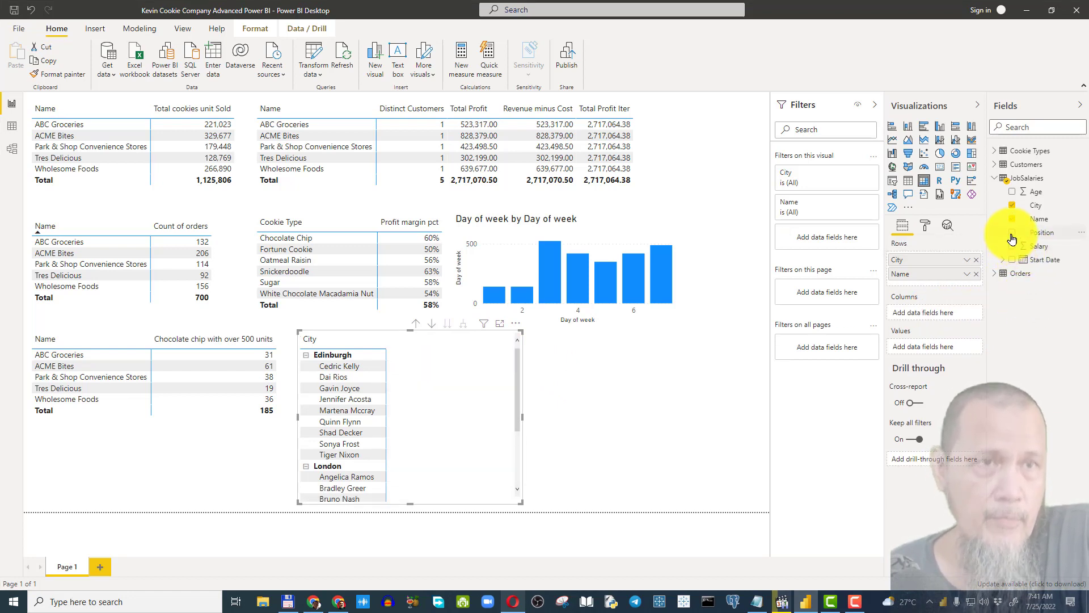
drag(1013, 253, 901, 331)
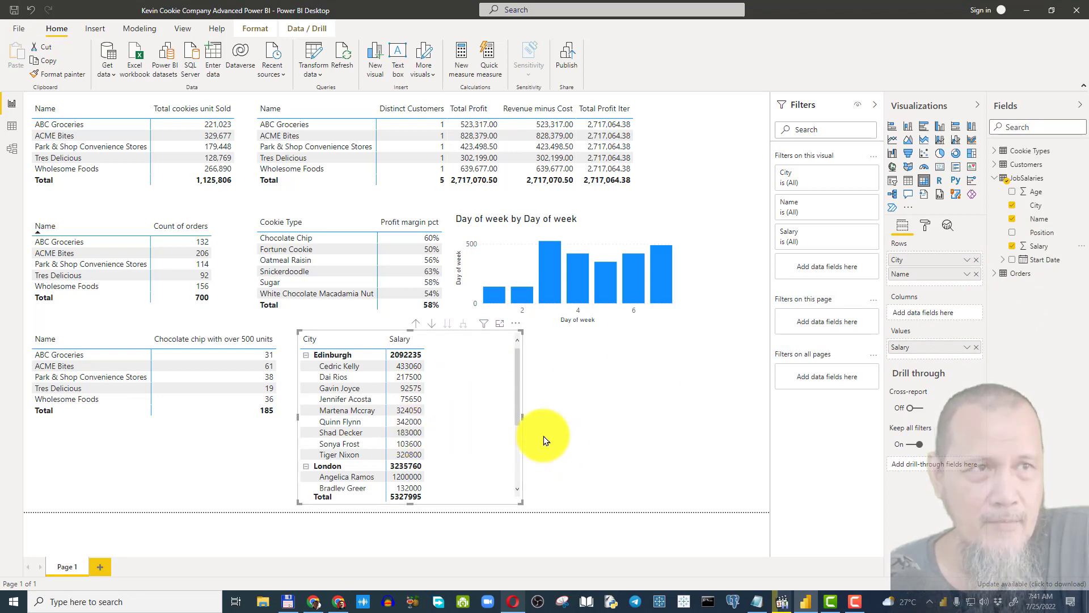
drag(523, 418, 461, 420)
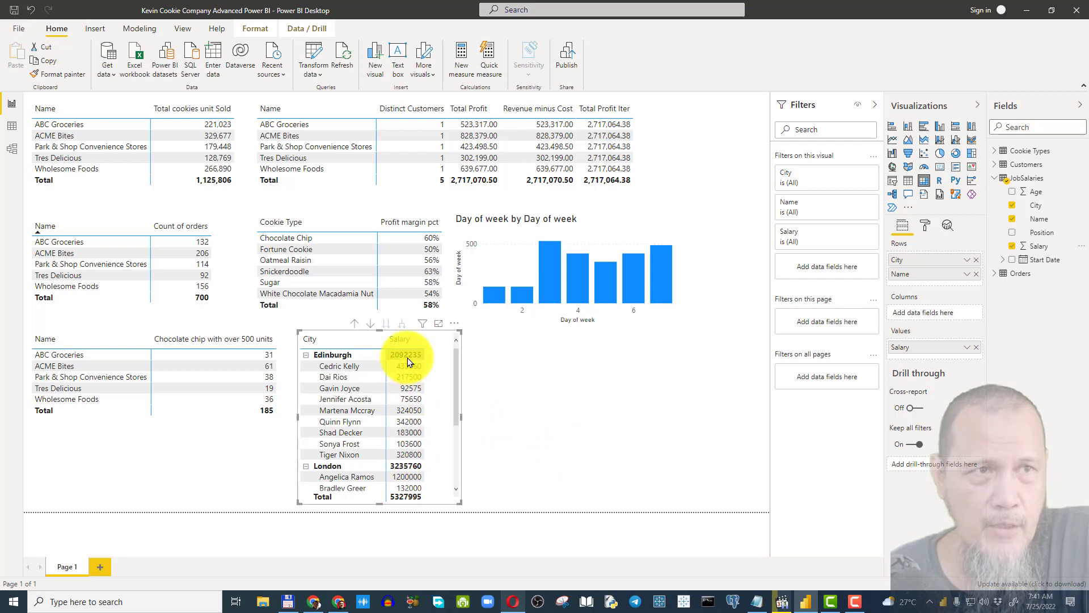
Step: Format the Salary field of JobSalaries with a thousands separator and deselect the matrix
click(1042, 247)
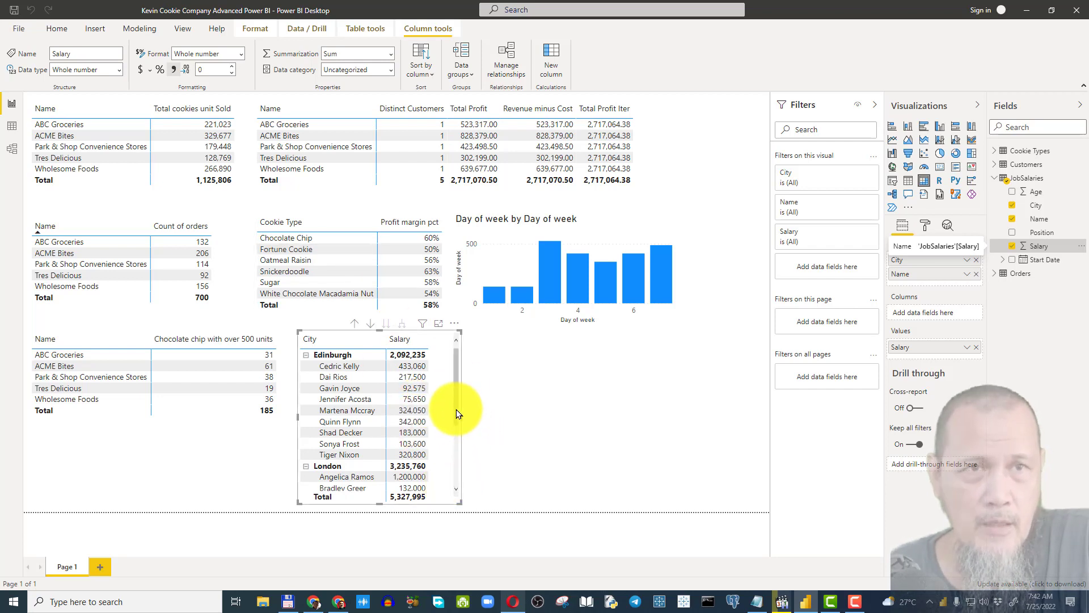
drag(456, 409, 457, 383)
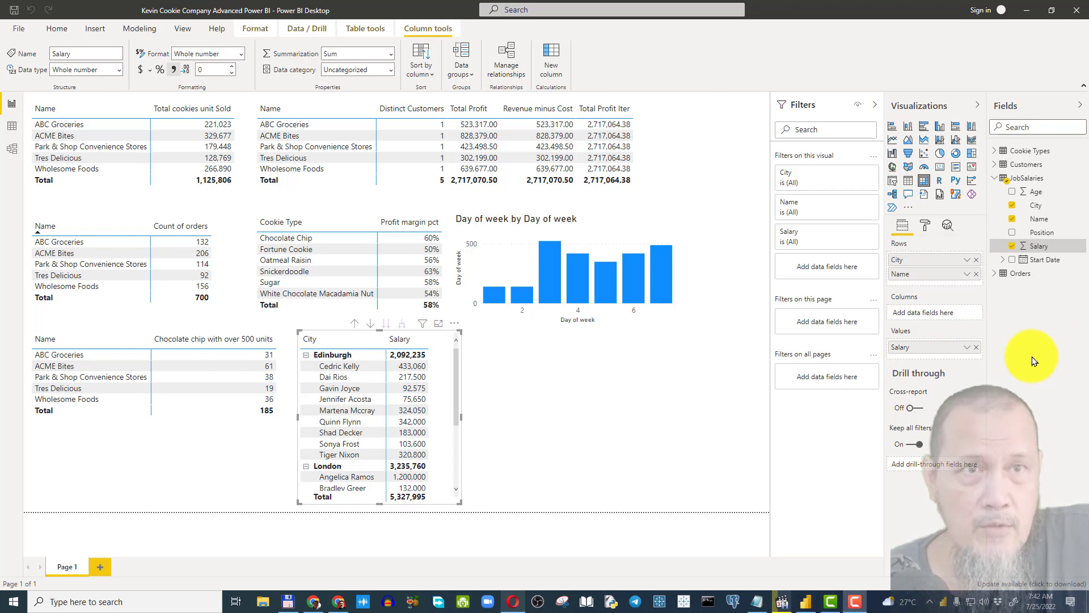
click(472, 418)
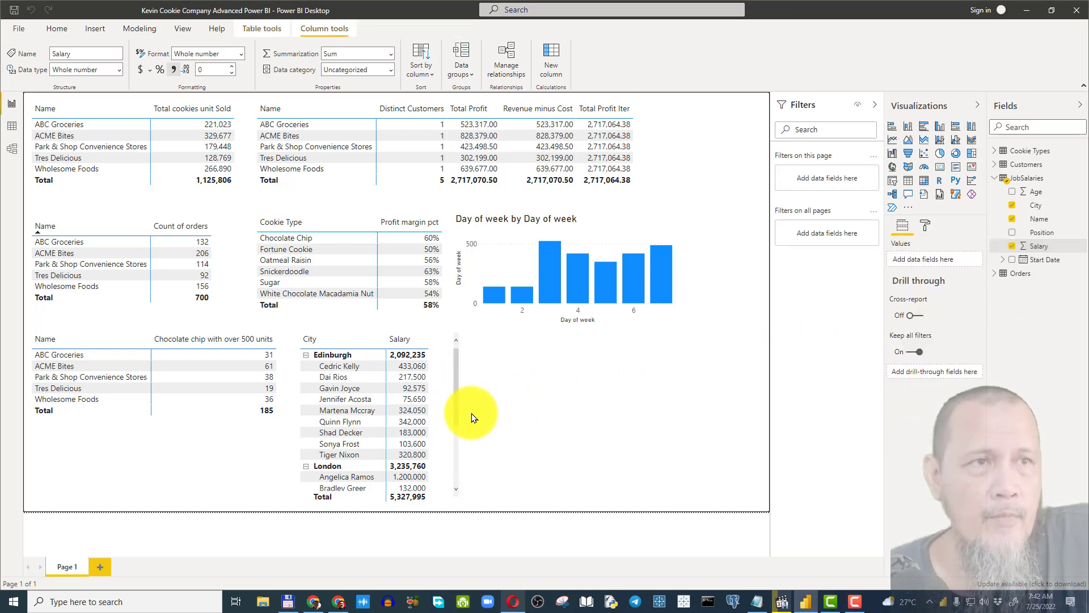
Step: Convert the salary matrix into a treemap and widen it to fill the space beneath the bar chart
click(400, 398)
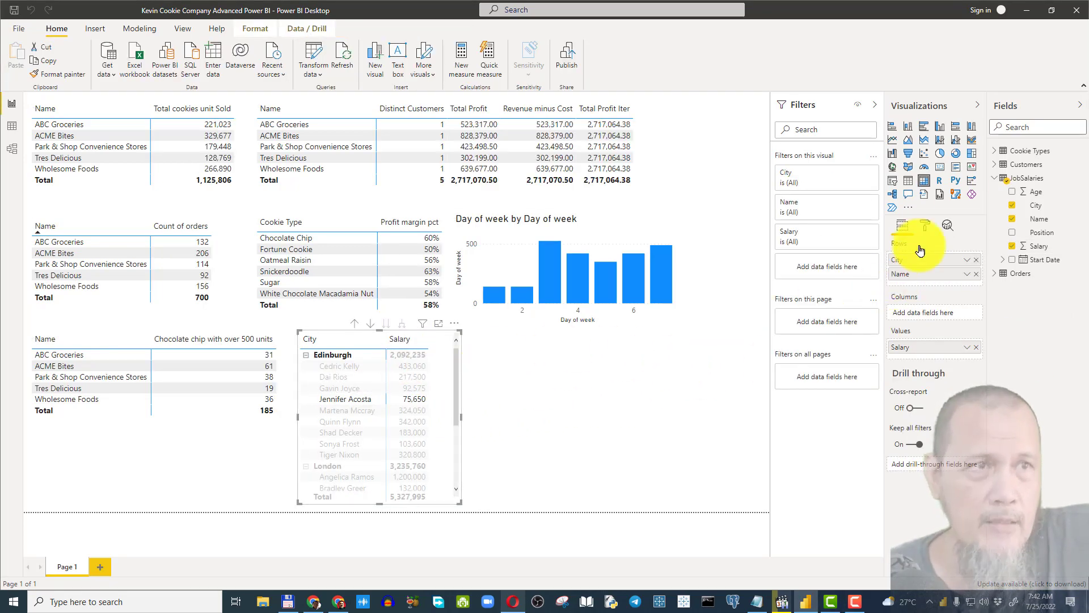
click(972, 154)
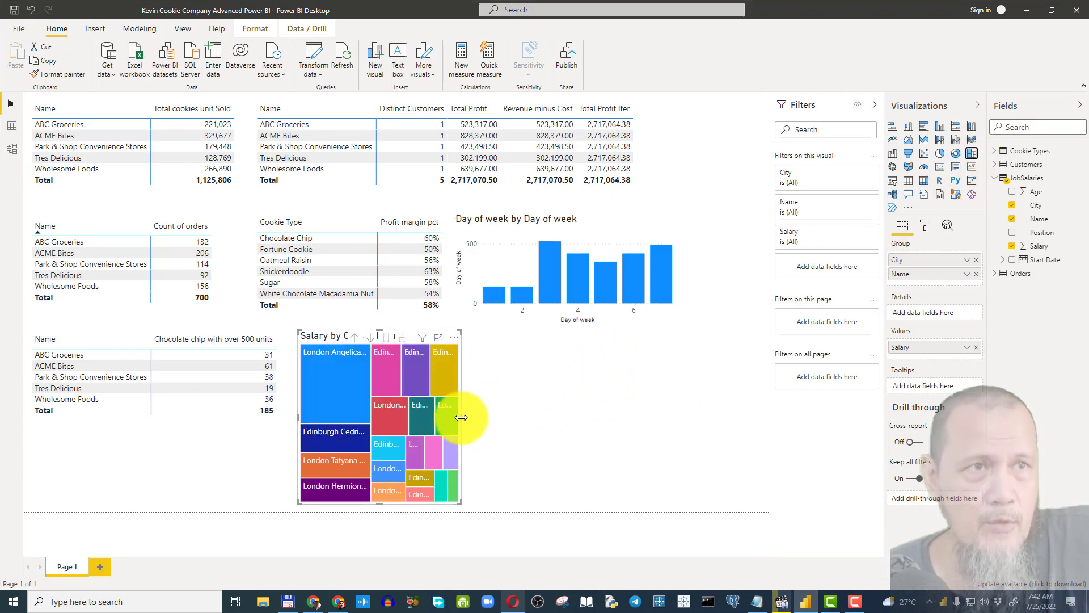
drag(462, 416, 703, 433)
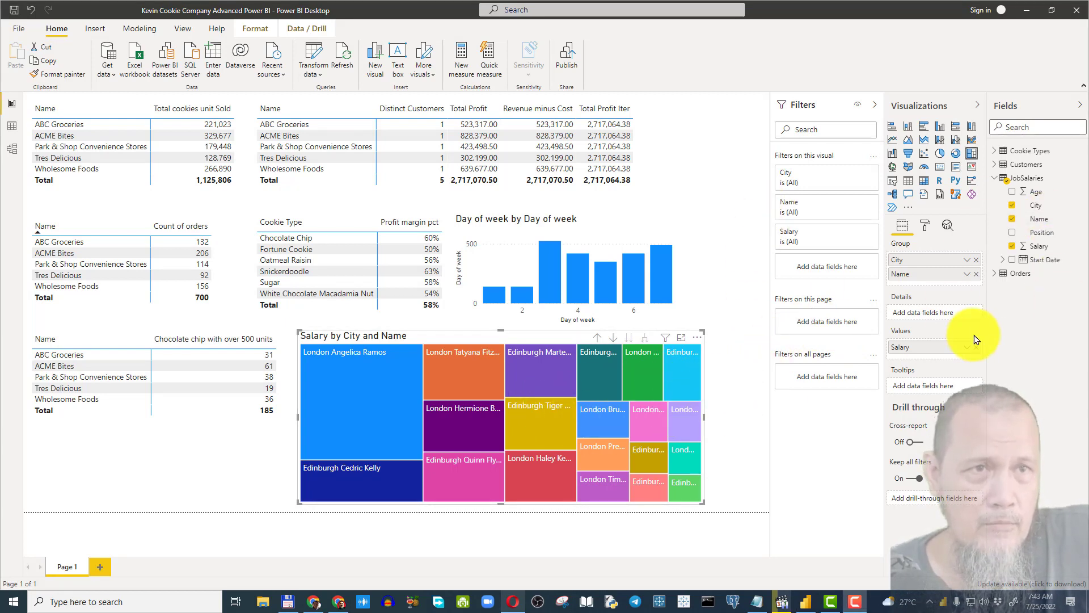
Step: Try grouping the treemap by City alone, switch the grouping to Name alone, and widen the treemap slightly
click(976, 275)
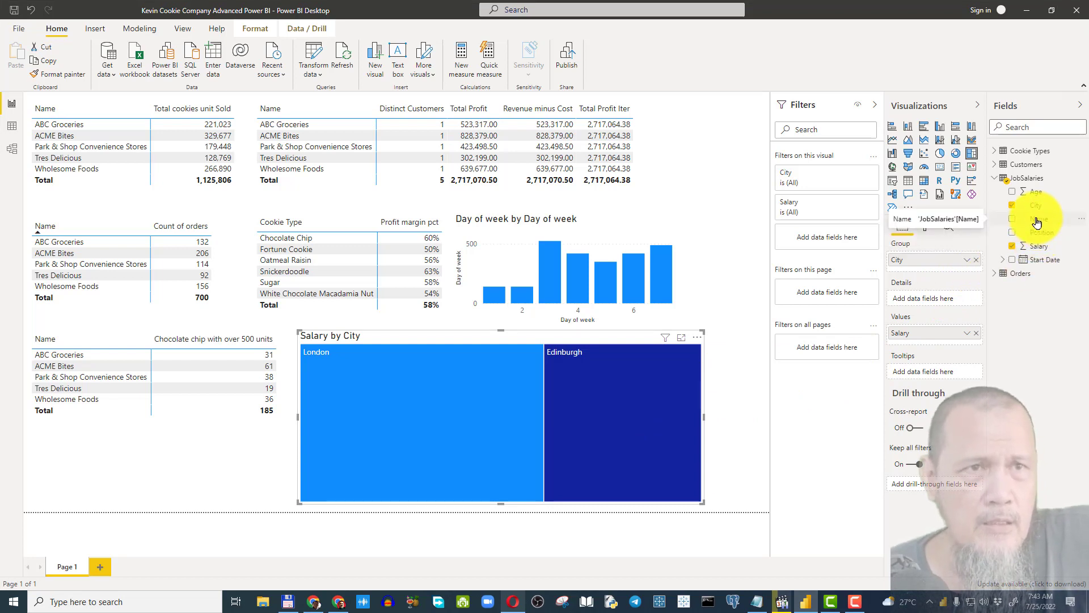
drag(1037, 221, 935, 267)
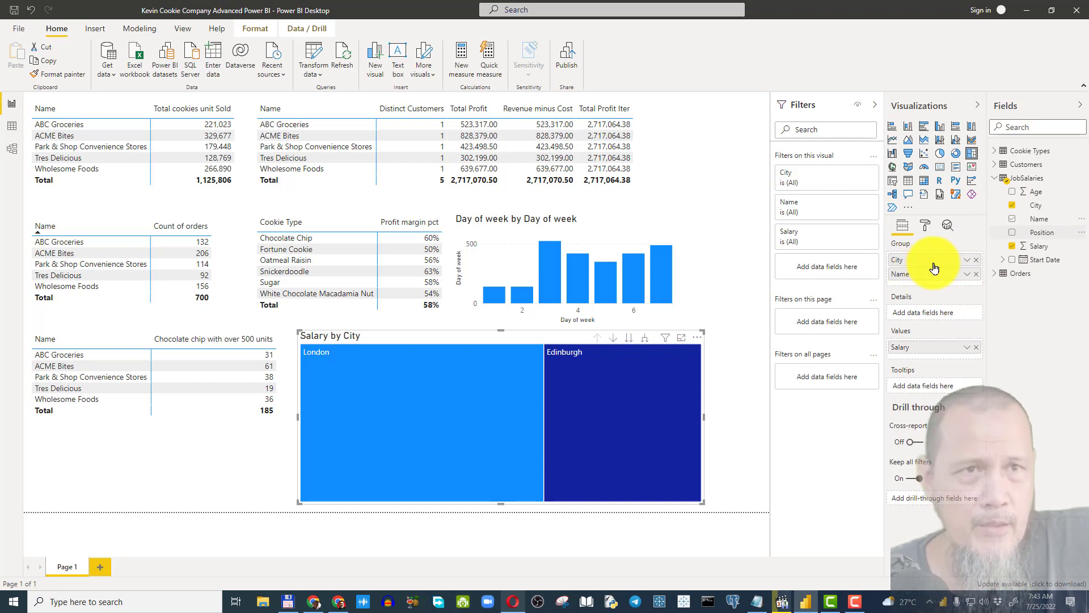
click(976, 260)
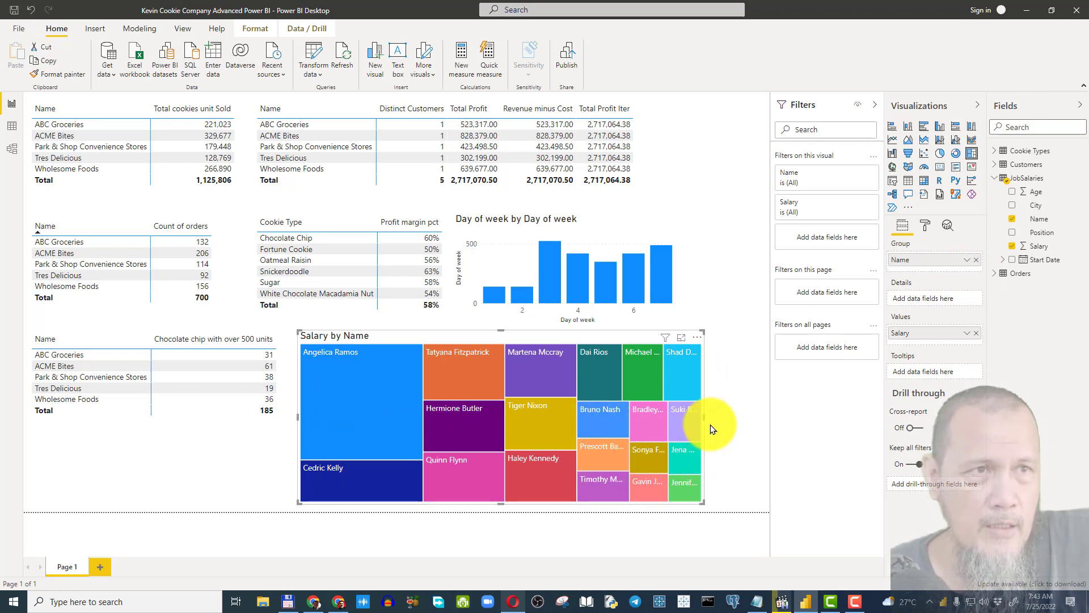
drag(704, 416, 726, 419)
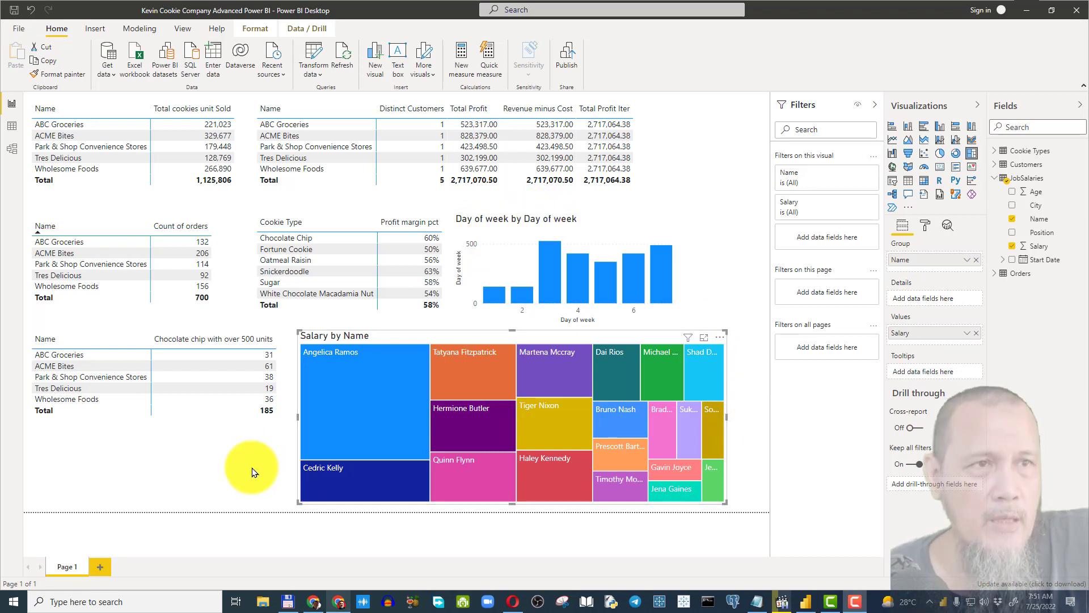
click(276, 463)
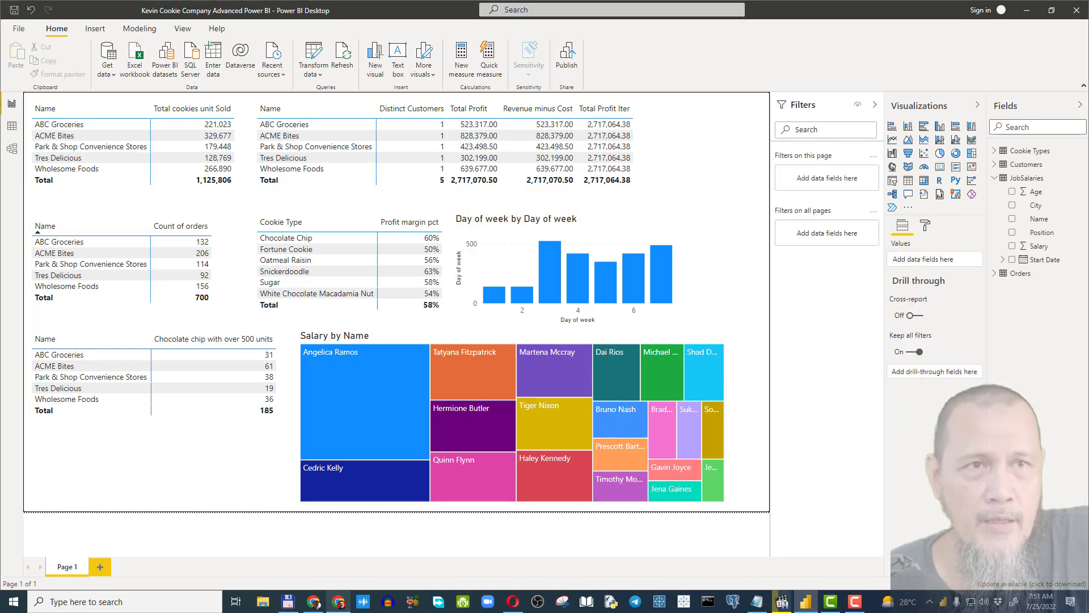
Step: Switch to the browser, open the accident database on planecrashinfo.com, and look through its 1930 accident table
drag(1086, 159, 773, 31)
double_click(773, 26)
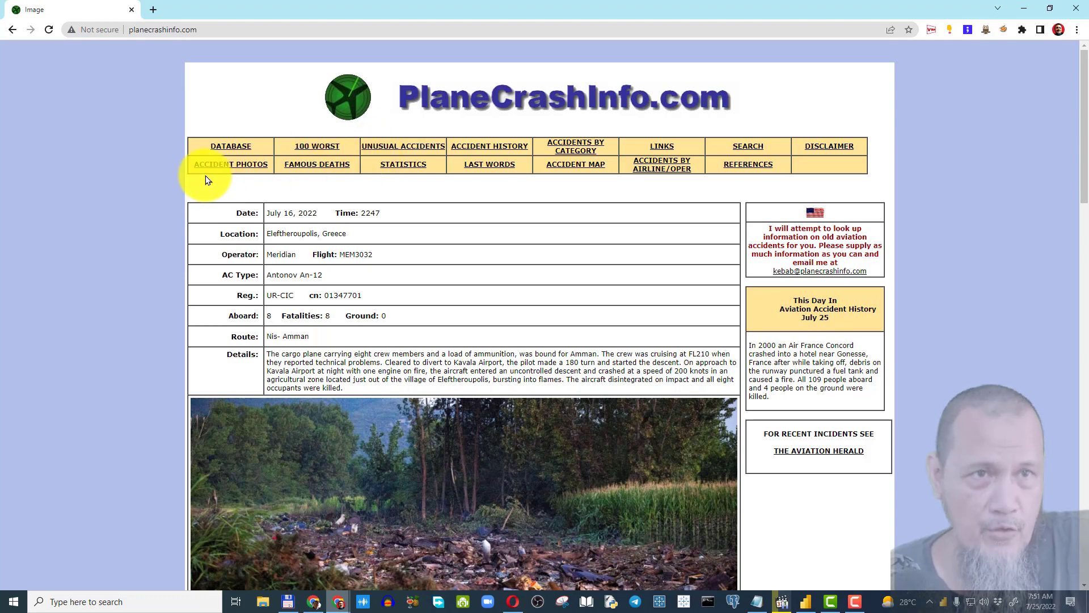
click(229, 147)
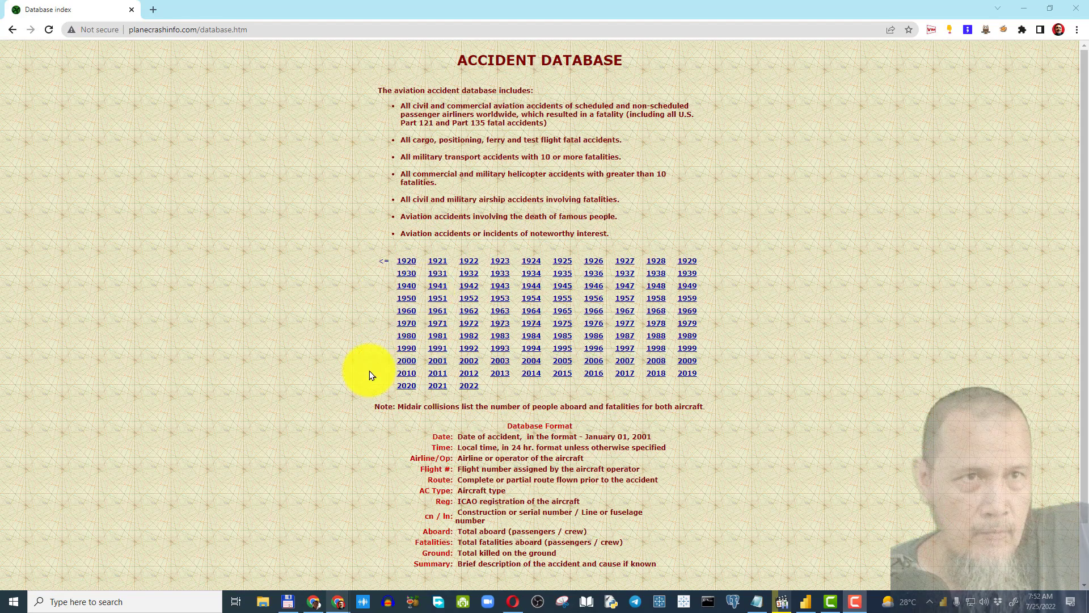
click(404, 276)
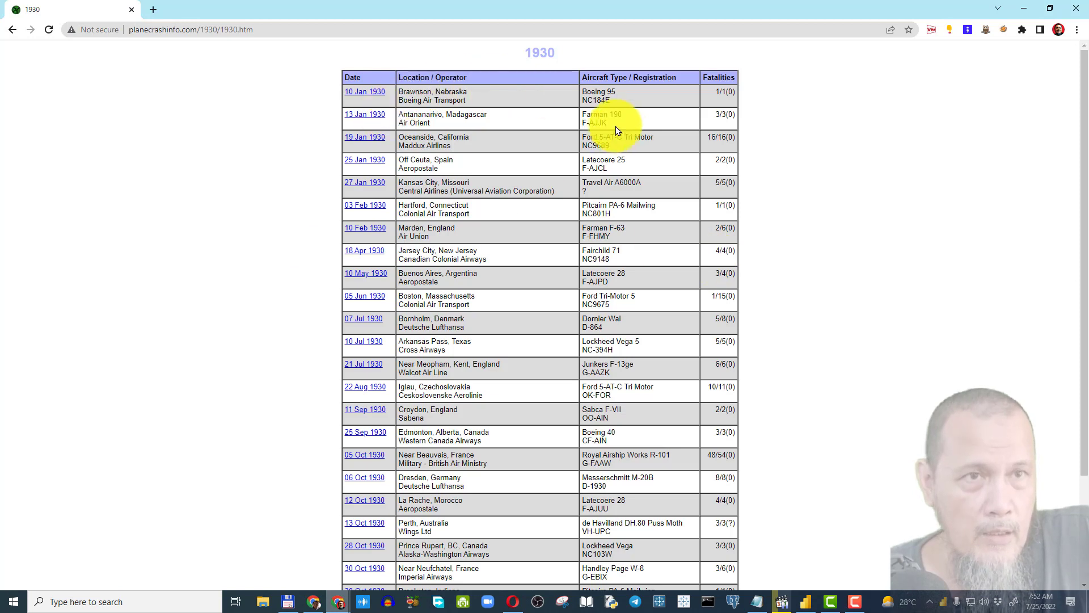
scroll(870, 348, down, 3)
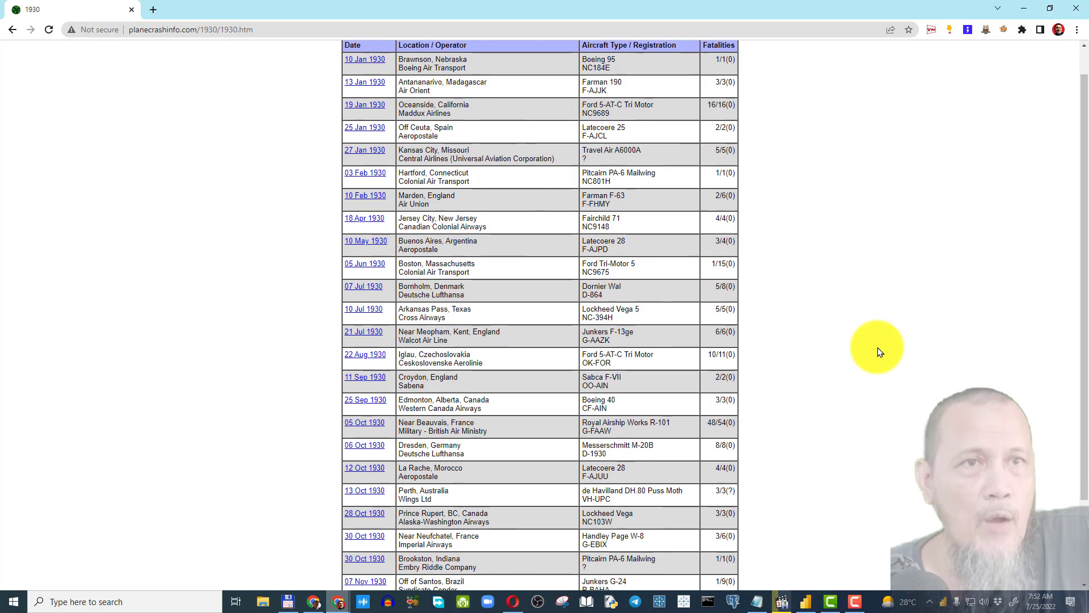
scroll(879, 352, down, 2)
scroll(878, 352, up, 5)
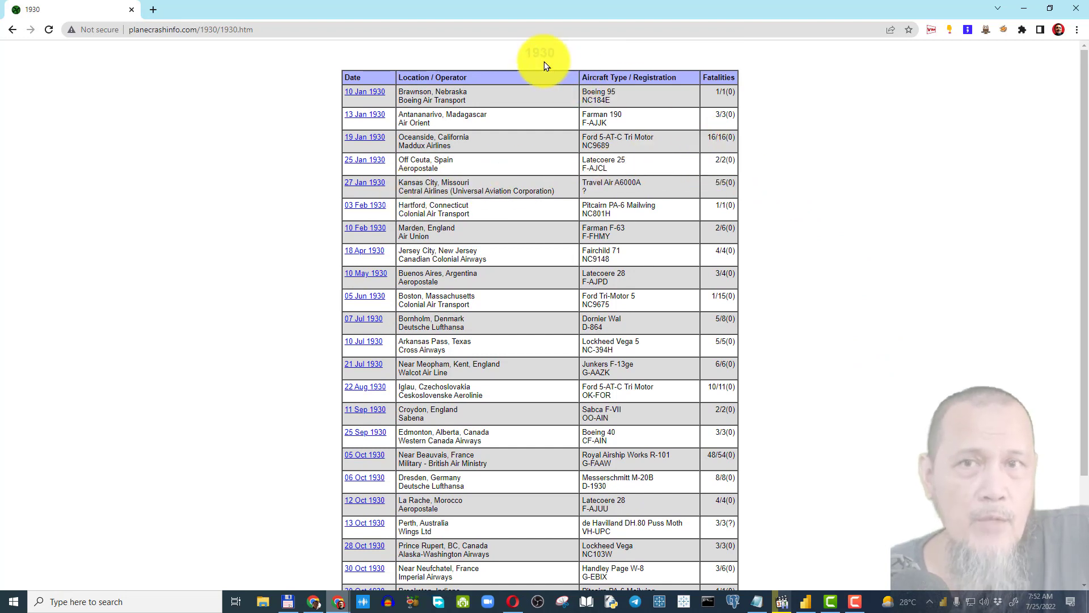
scroll(355, 310, down, 3)
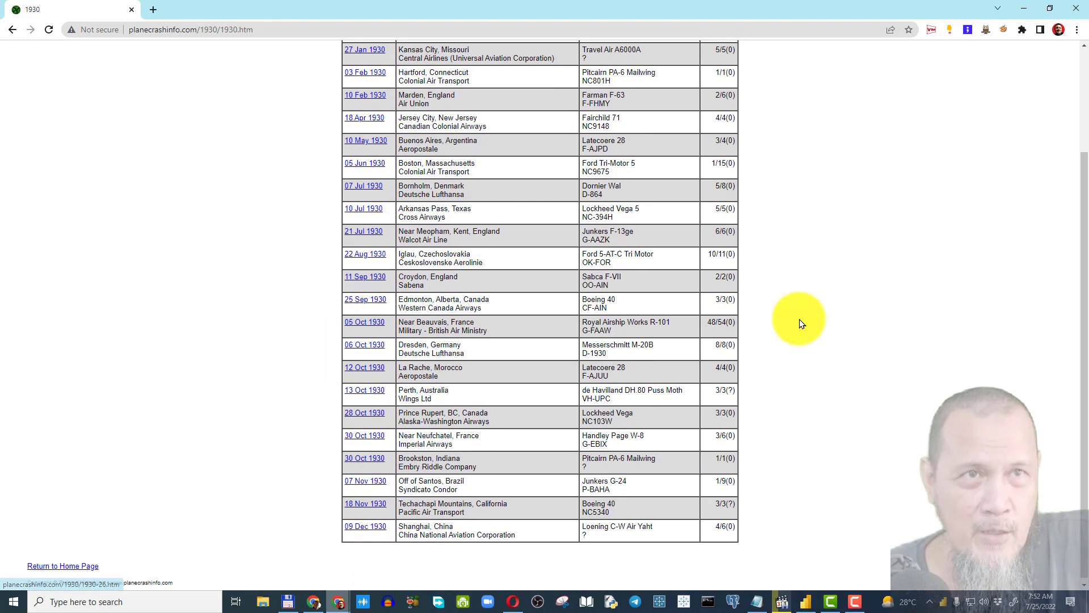
scroll(794, 318, up, 3)
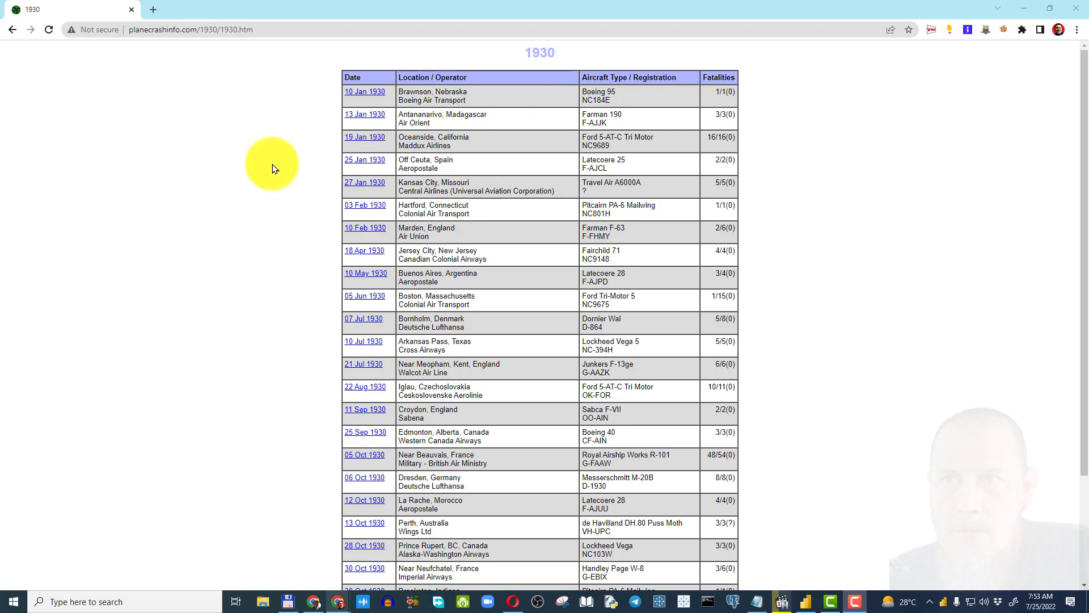
Step: Copy the URL of the 1930 accident page, return to Power BI, and add a new report page
click(277, 133)
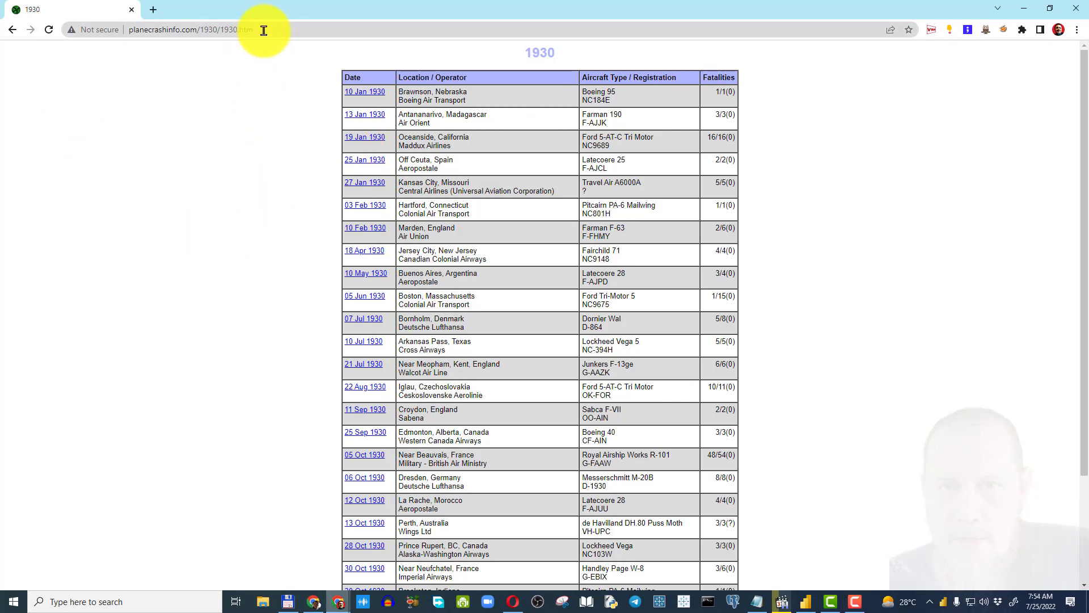
click(238, 30)
right_click(238, 30)
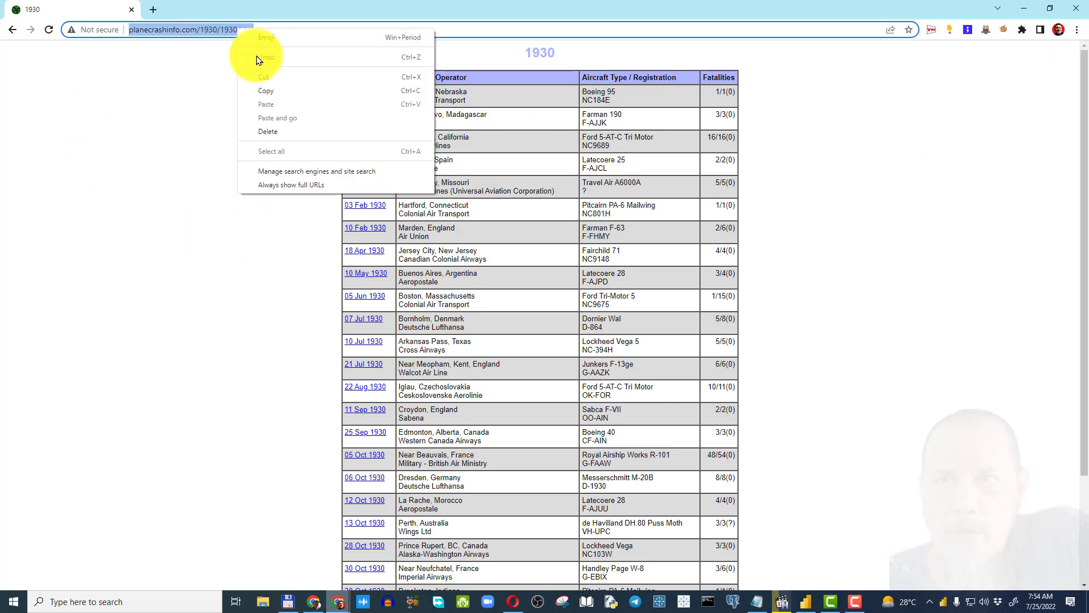
click(267, 92)
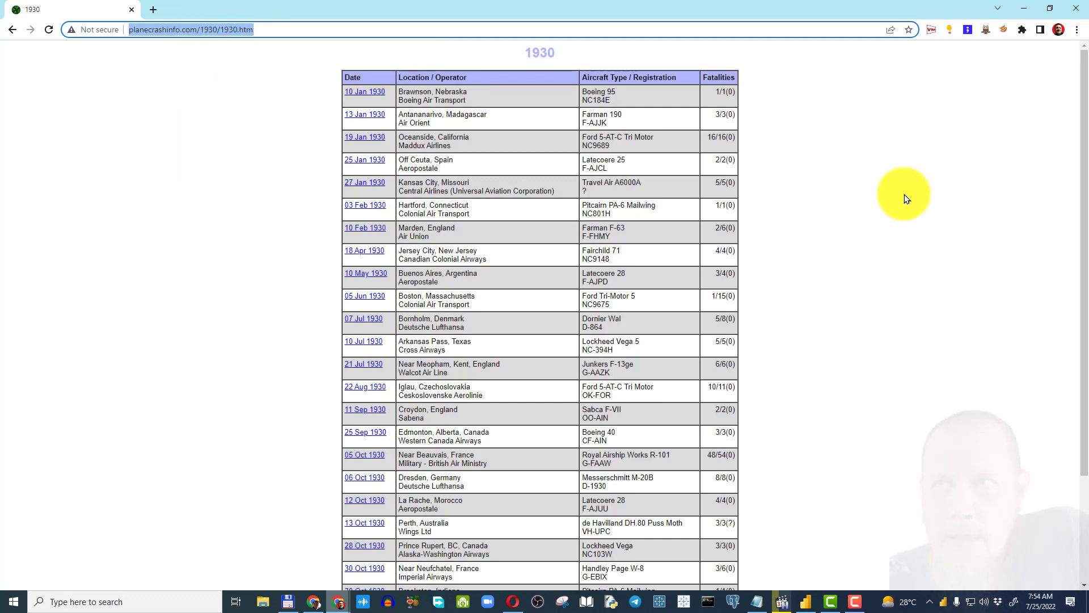
click(1024, 8)
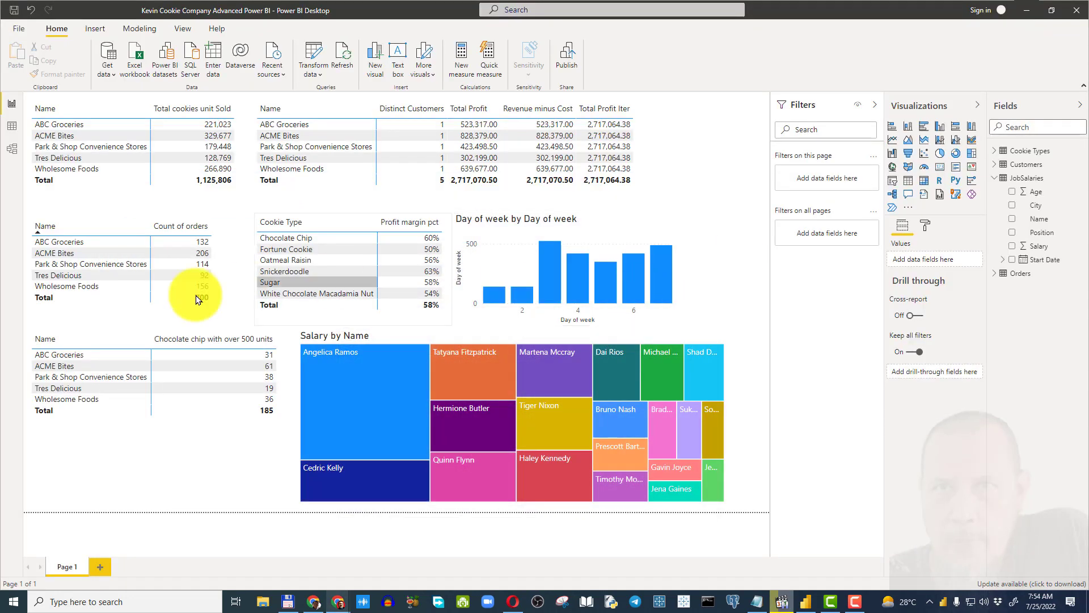
click(100, 568)
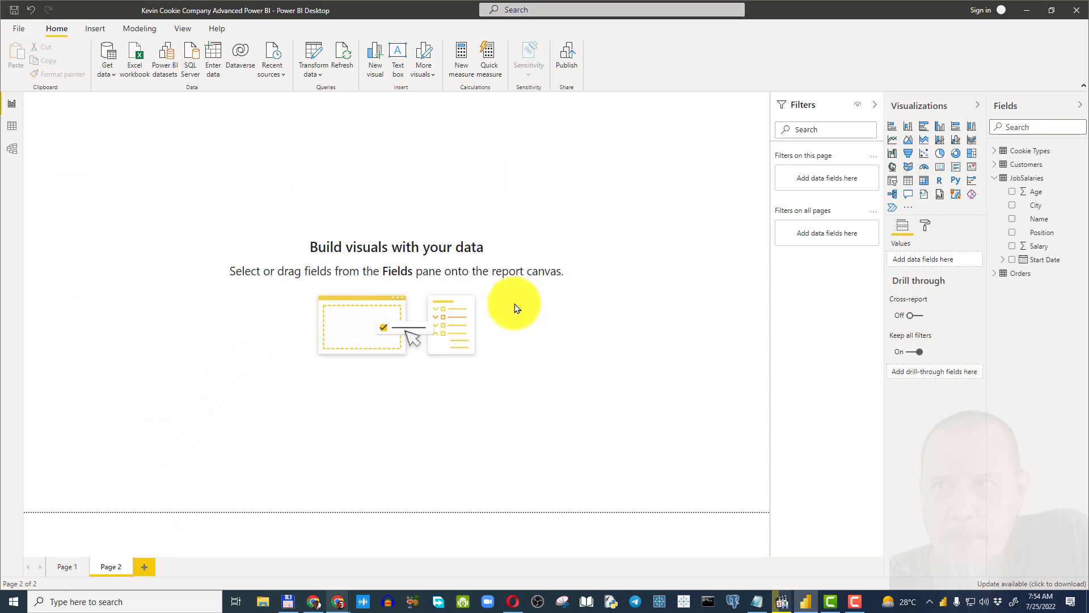
click(108, 70)
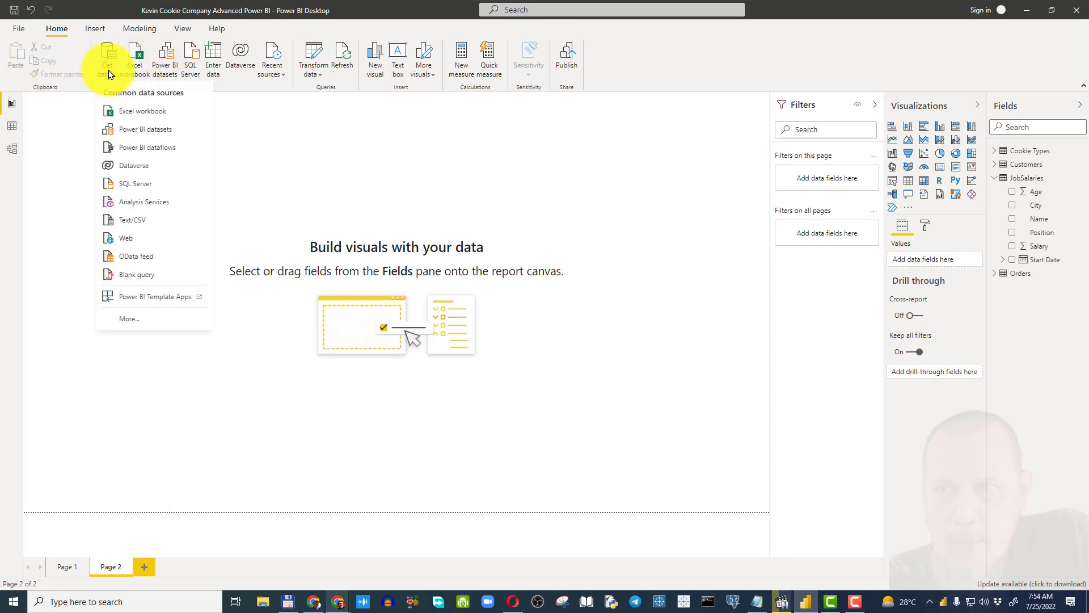
click(118, 237)
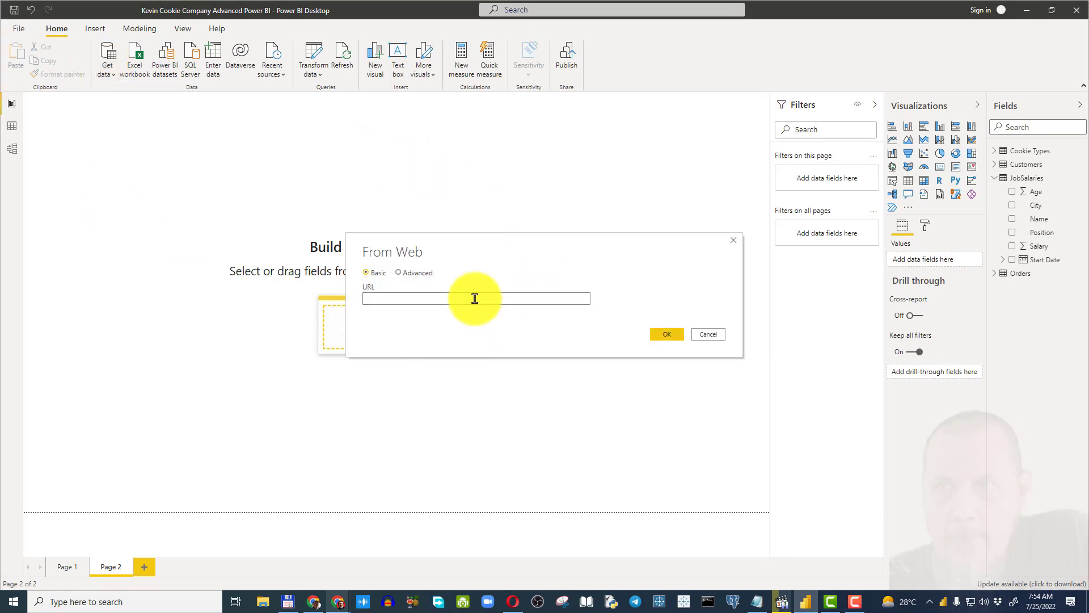
click(475, 298)
key(ctrl+v)
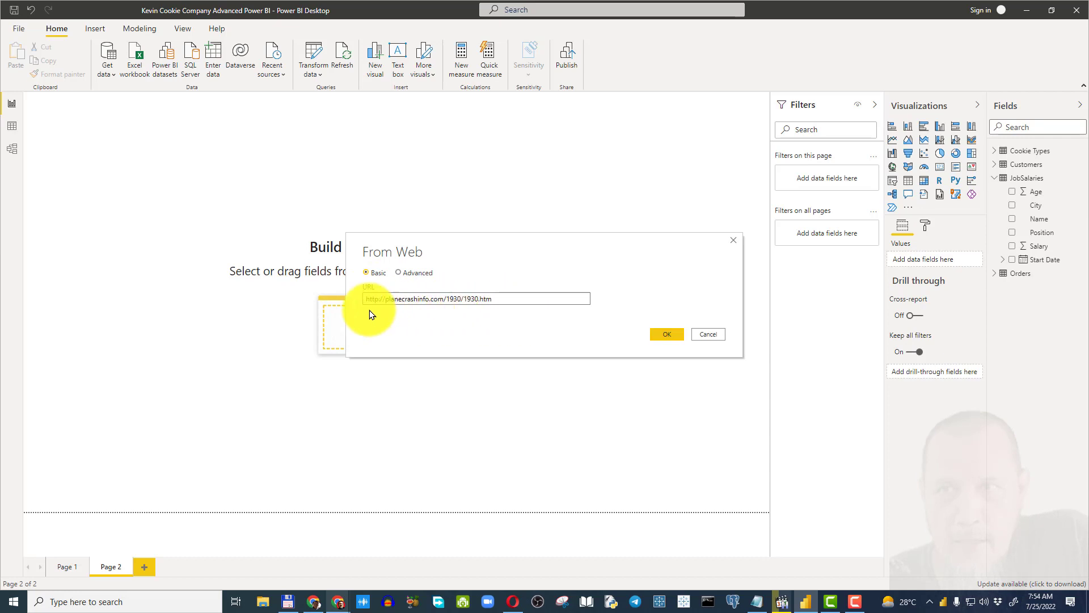
click(668, 336)
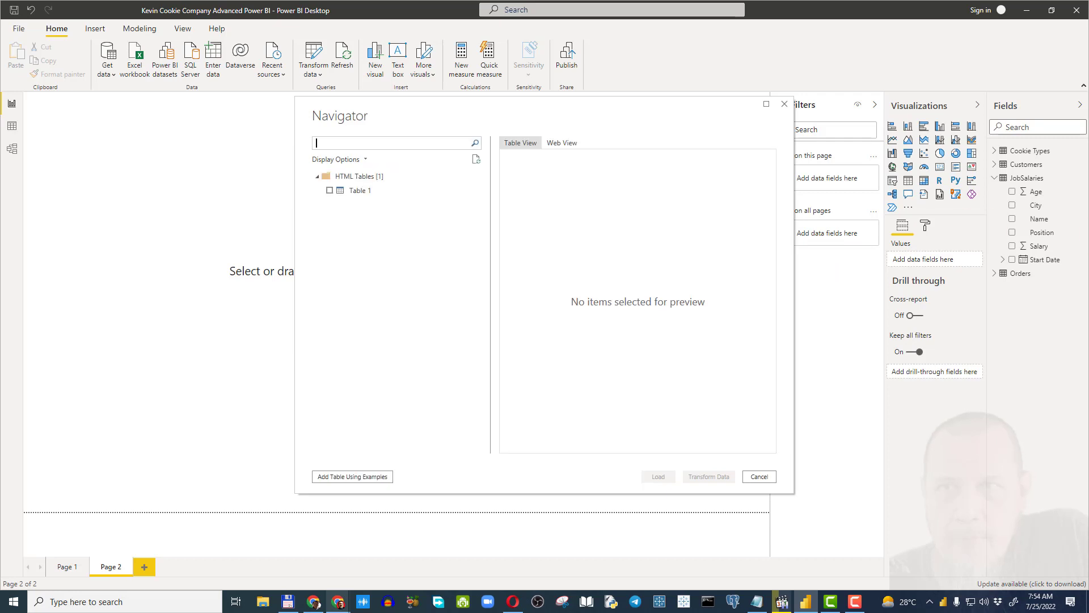
click(329, 191)
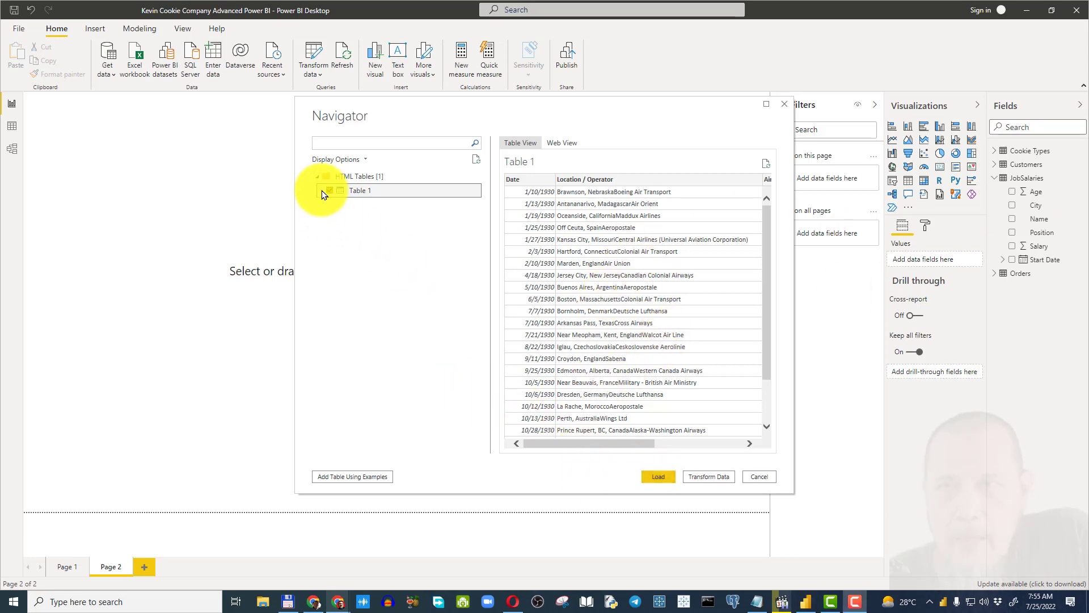
click(669, 477)
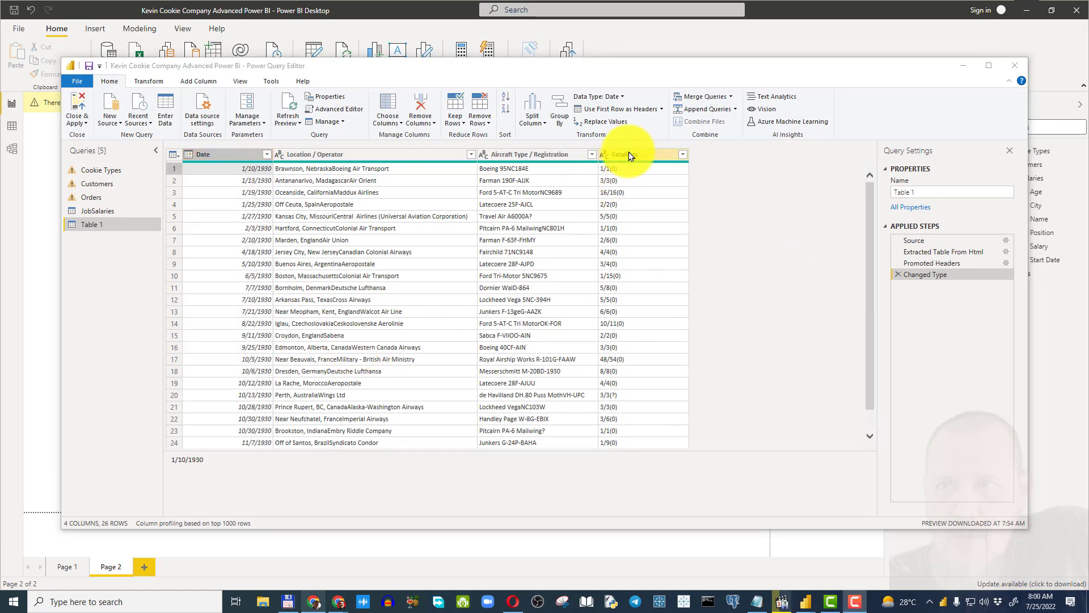
Step: Split the Fatalities column of Table 1 by the custom delimiter "/" at the left-most delimiter
click(631, 155)
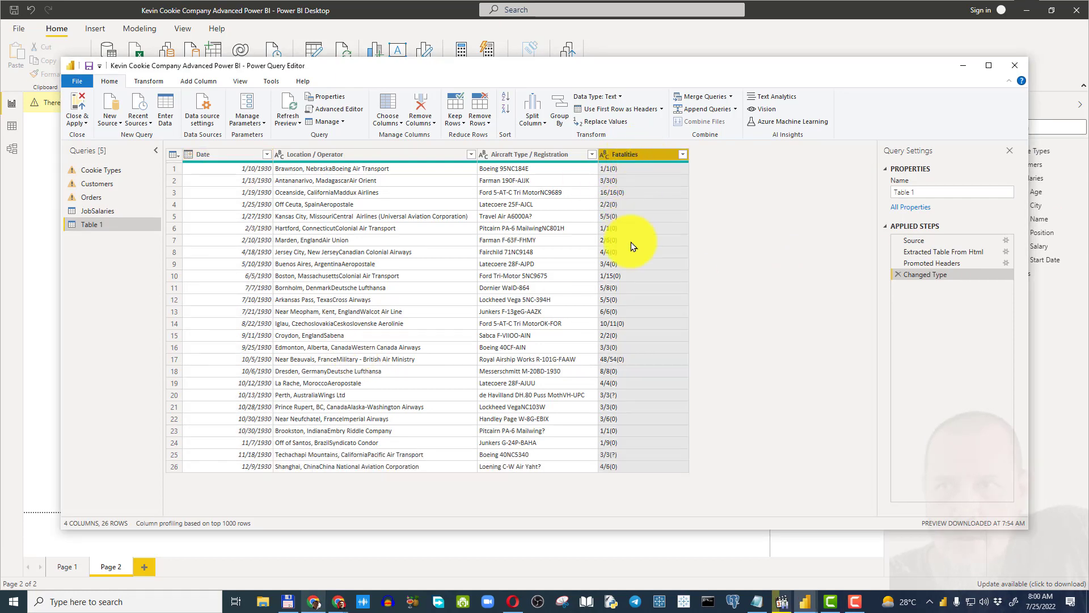
right_click(641, 159)
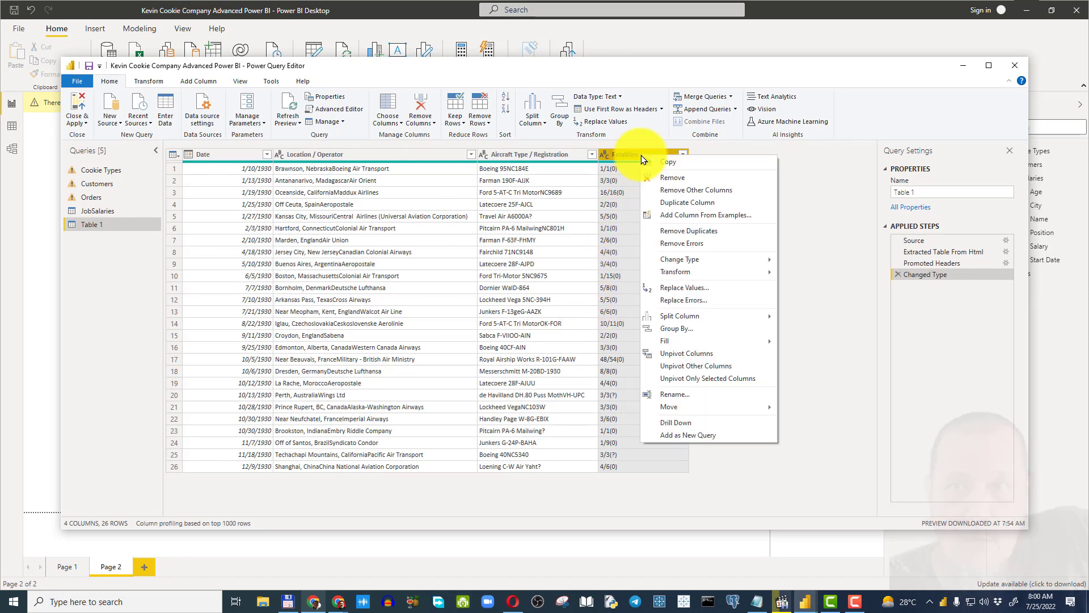
mouse_move(717, 322)
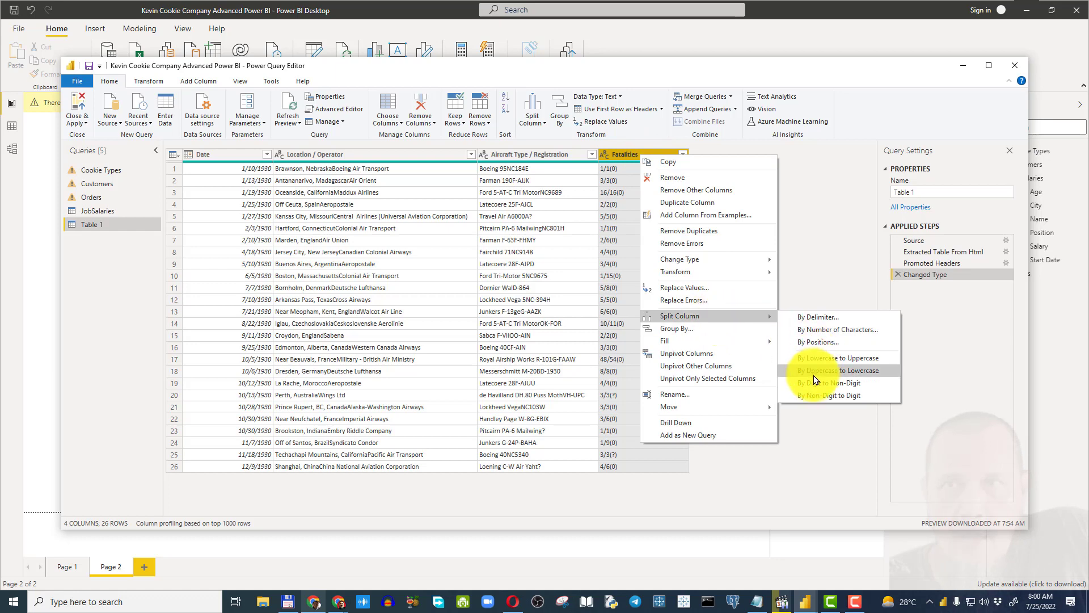
click(813, 318)
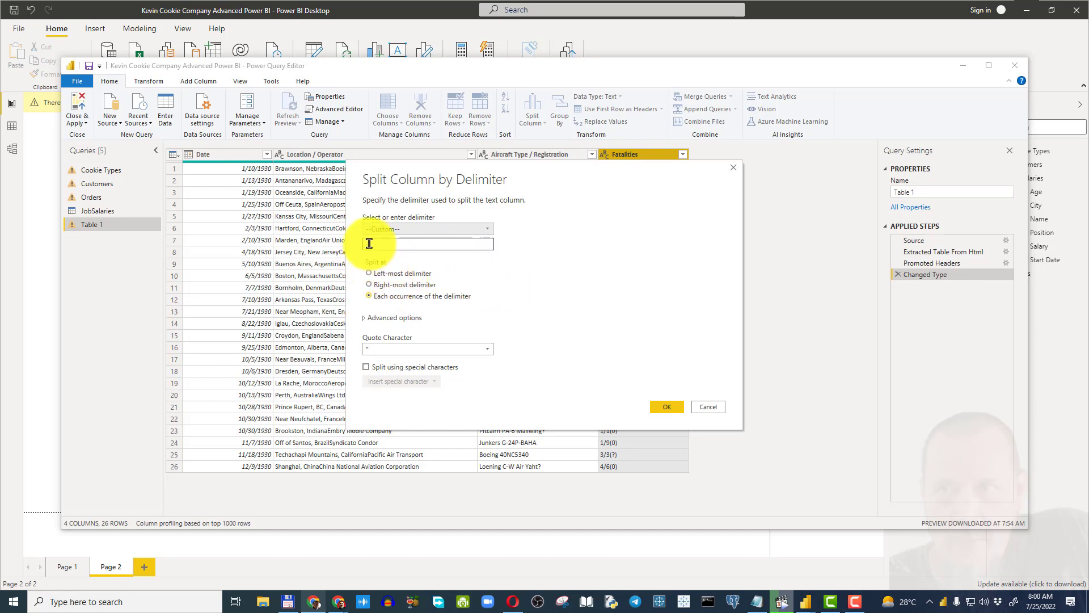
click(489, 228)
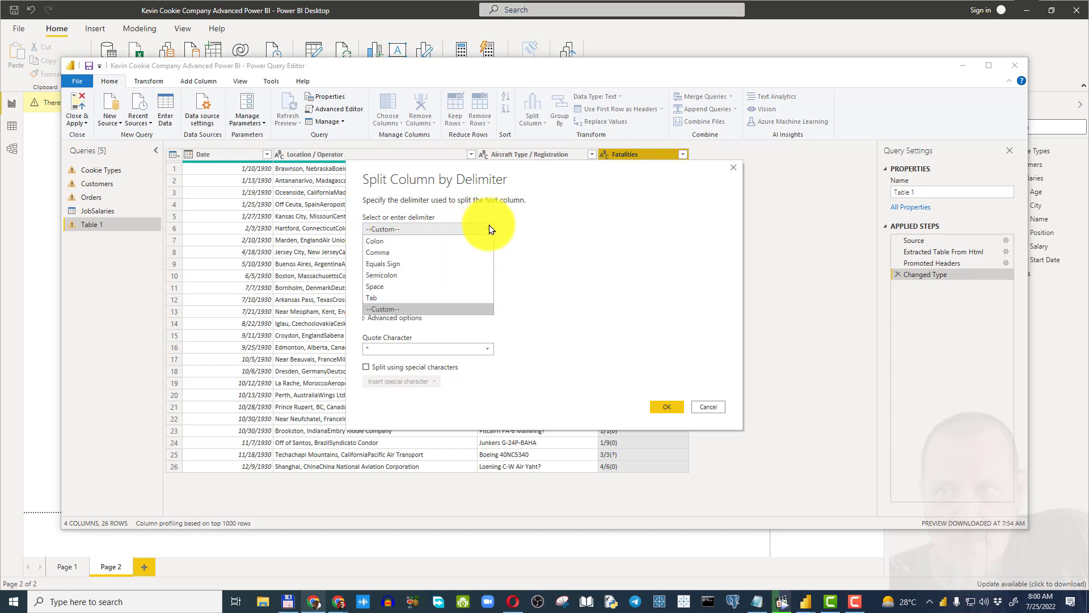
click(488, 228)
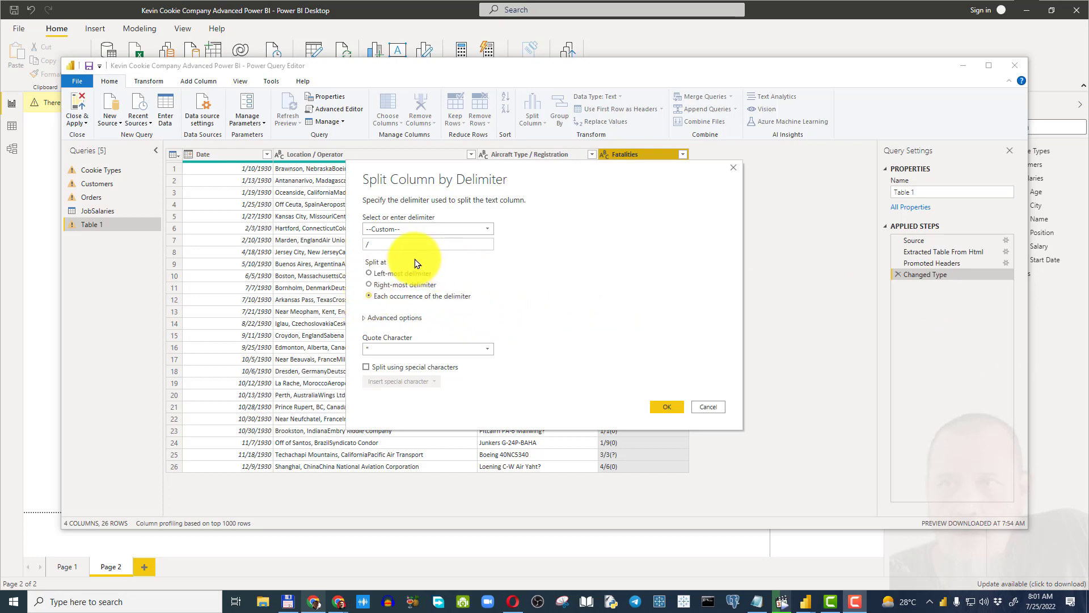
click(372, 273)
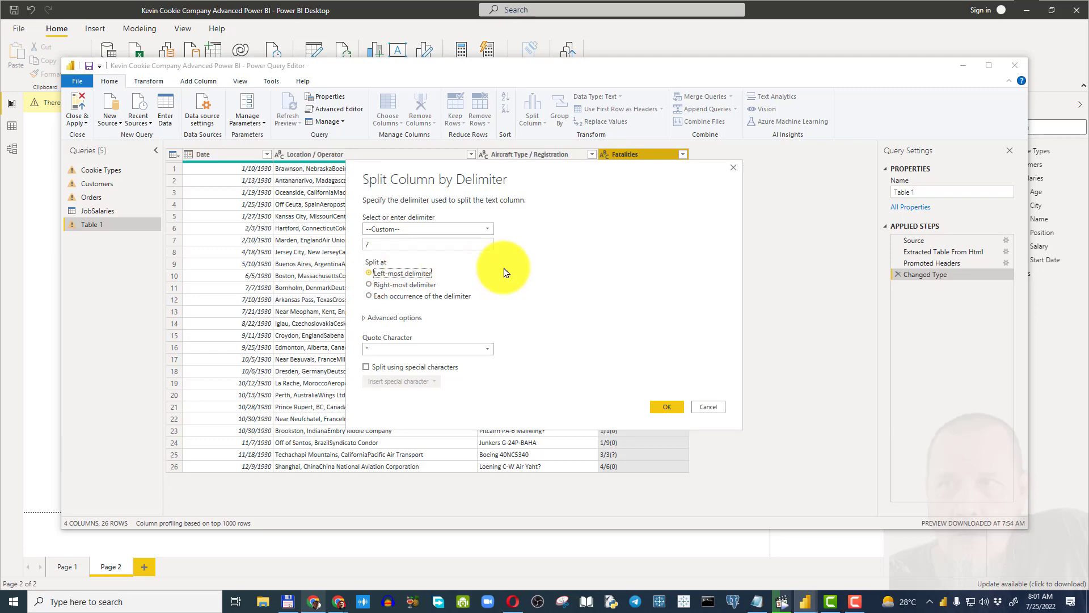
click(667, 407)
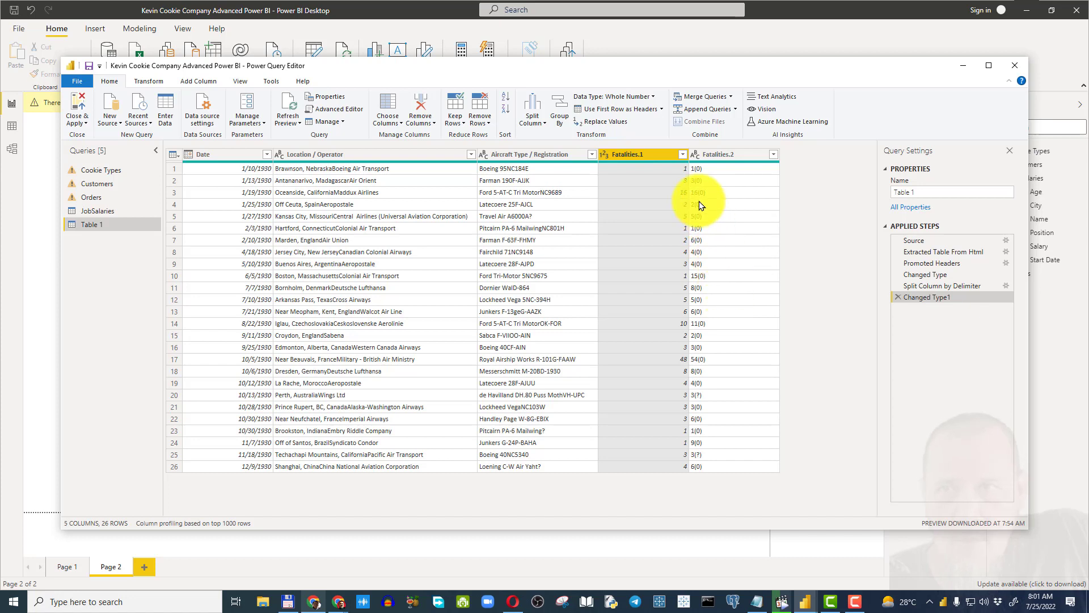
Step: Split the Fatalities.2 column by the custom delimiter "(" at the left-most delimiter
click(713, 154)
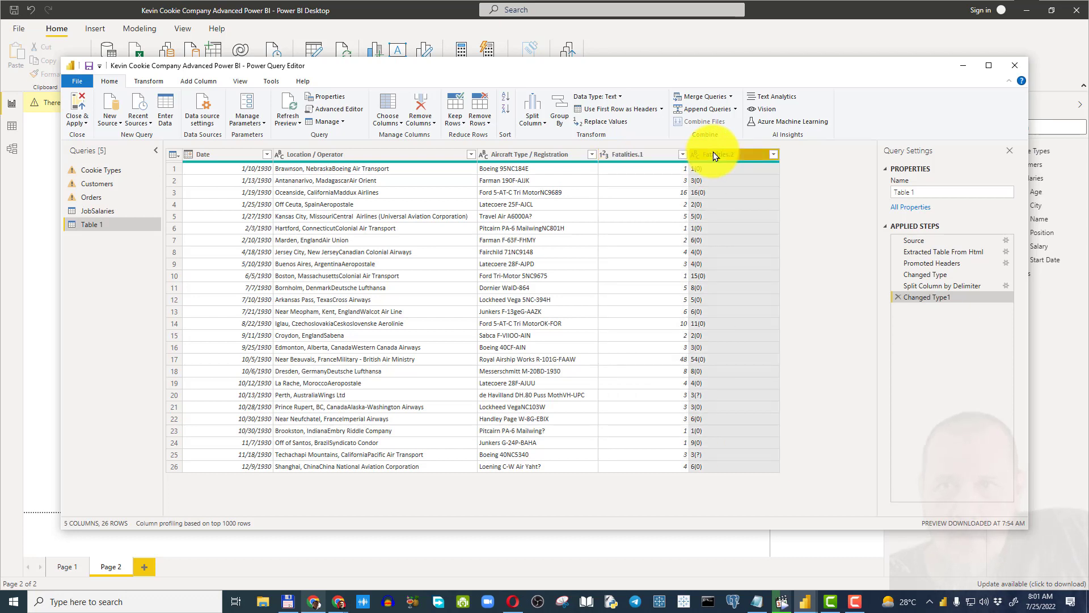
right_click(713, 152)
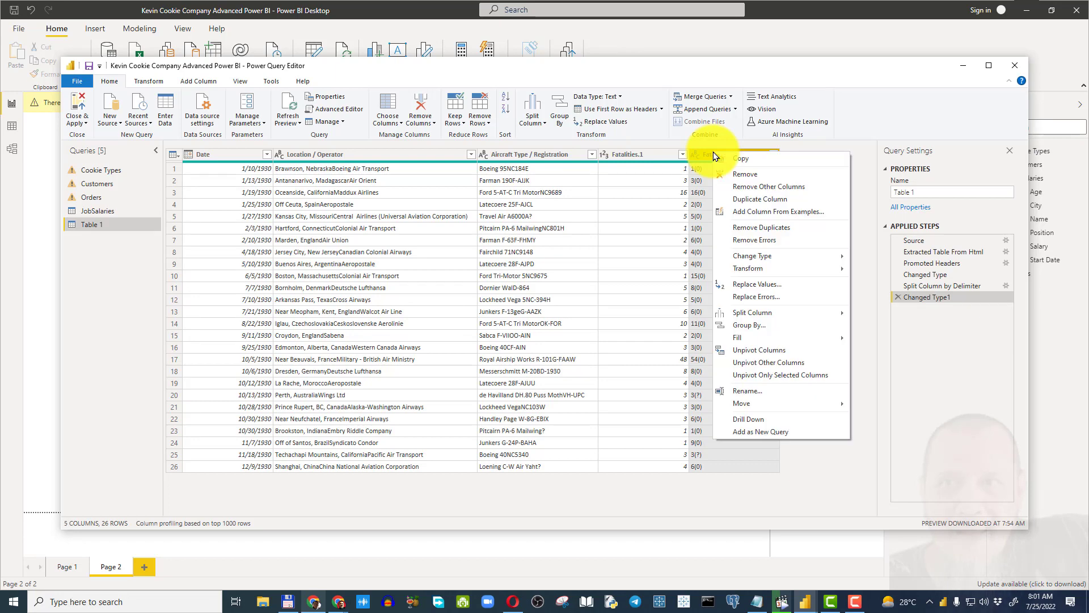
mouse_move(806, 311)
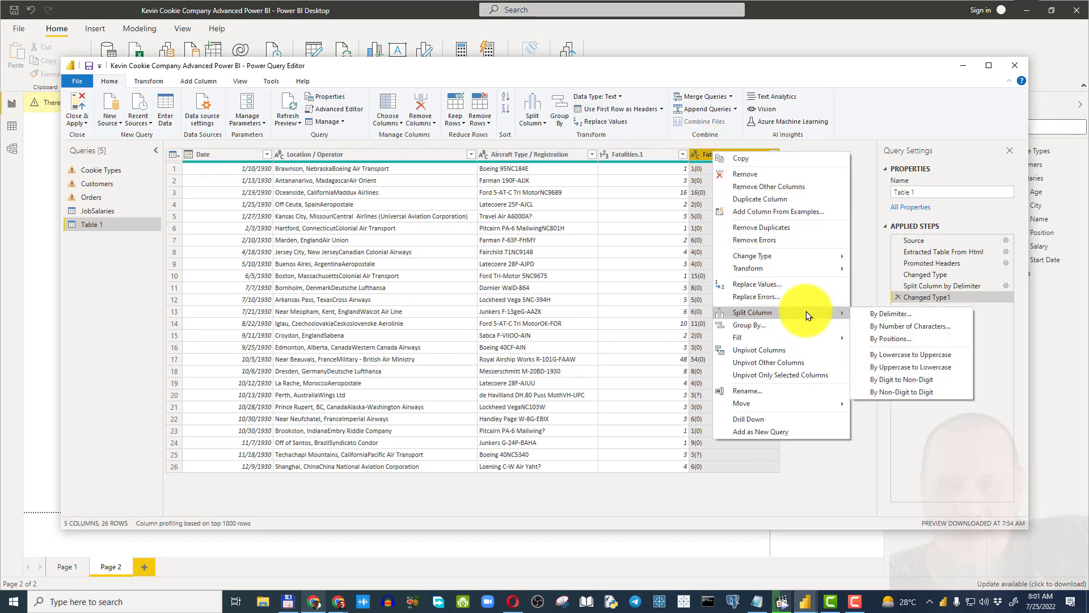
click(887, 315)
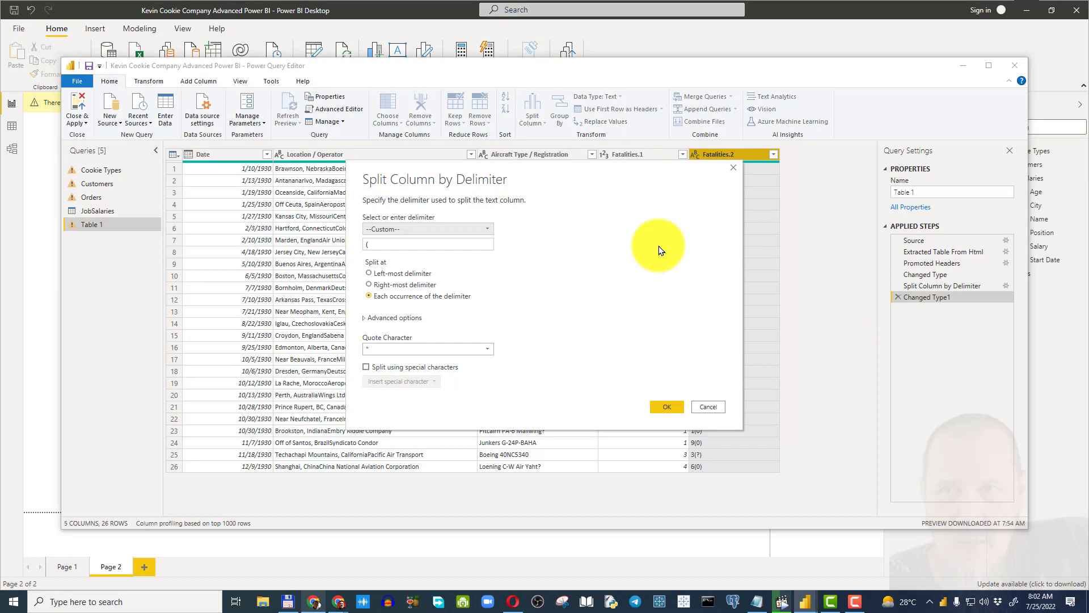
click(481, 229)
click(479, 229)
click(381, 245)
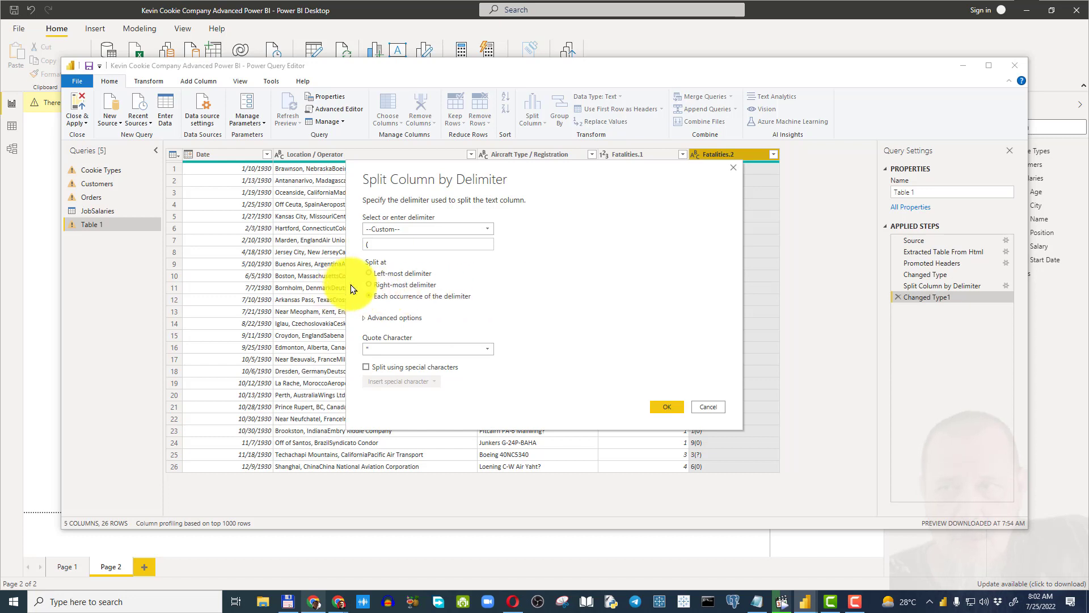
click(369, 273)
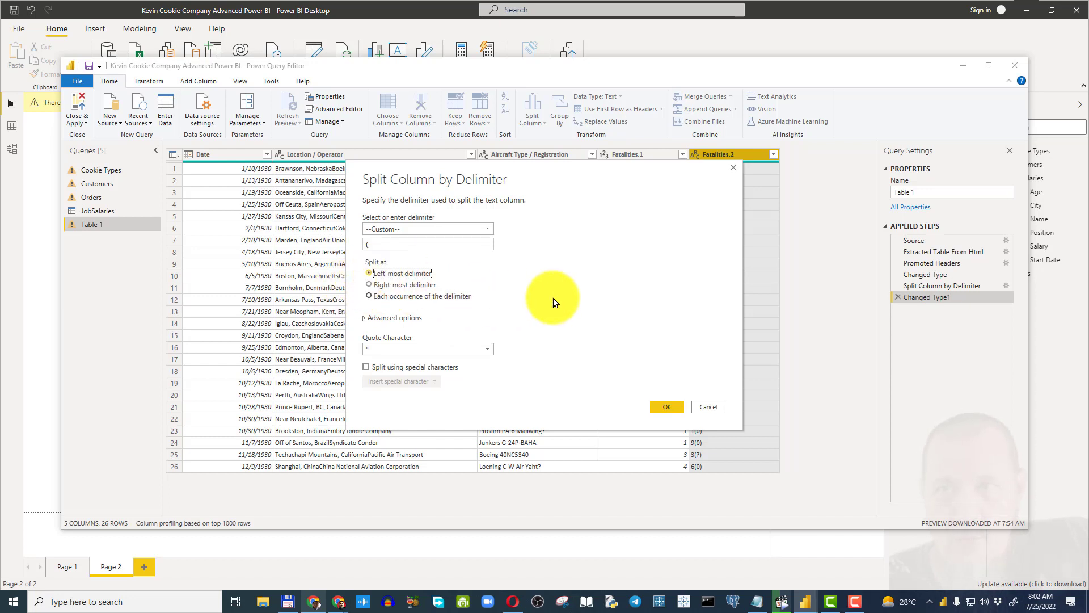
click(668, 407)
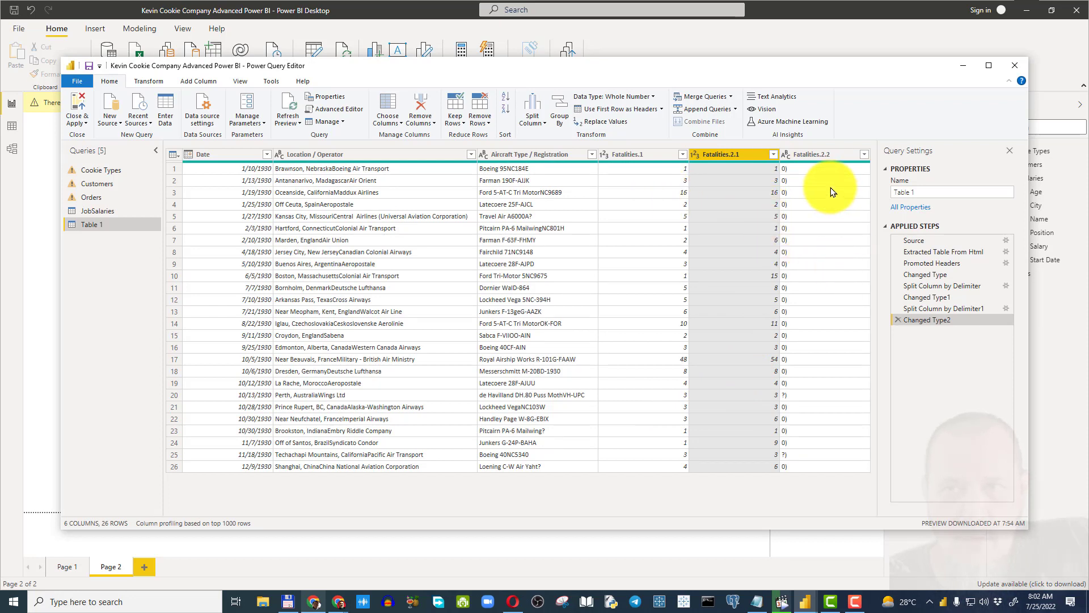
Step: Rename the Fatalities.1 column as Air Fatalities
click(823, 154)
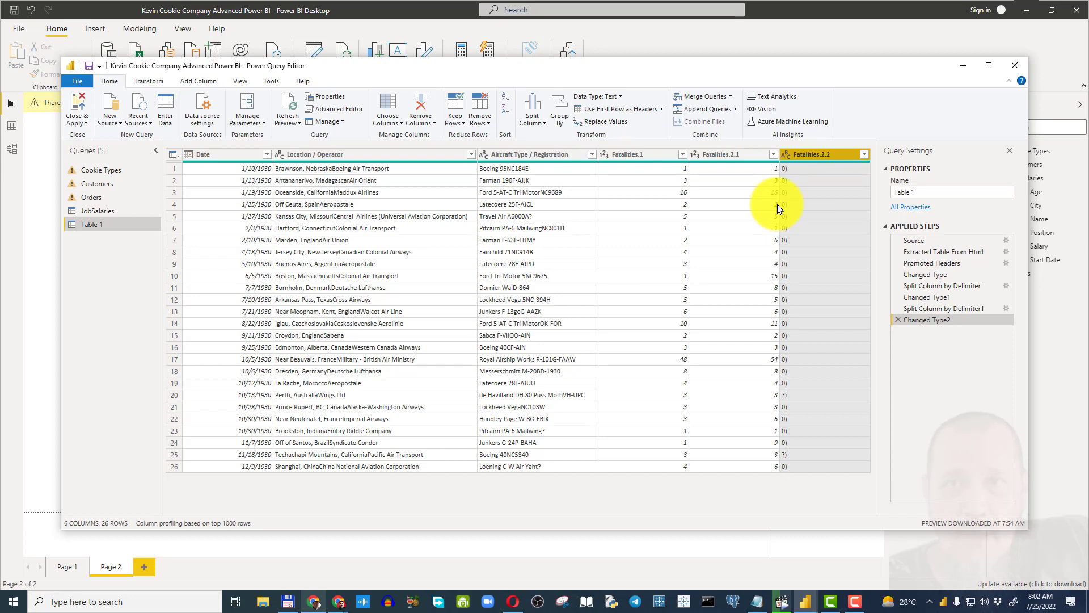
click(647, 155)
right_click(647, 154)
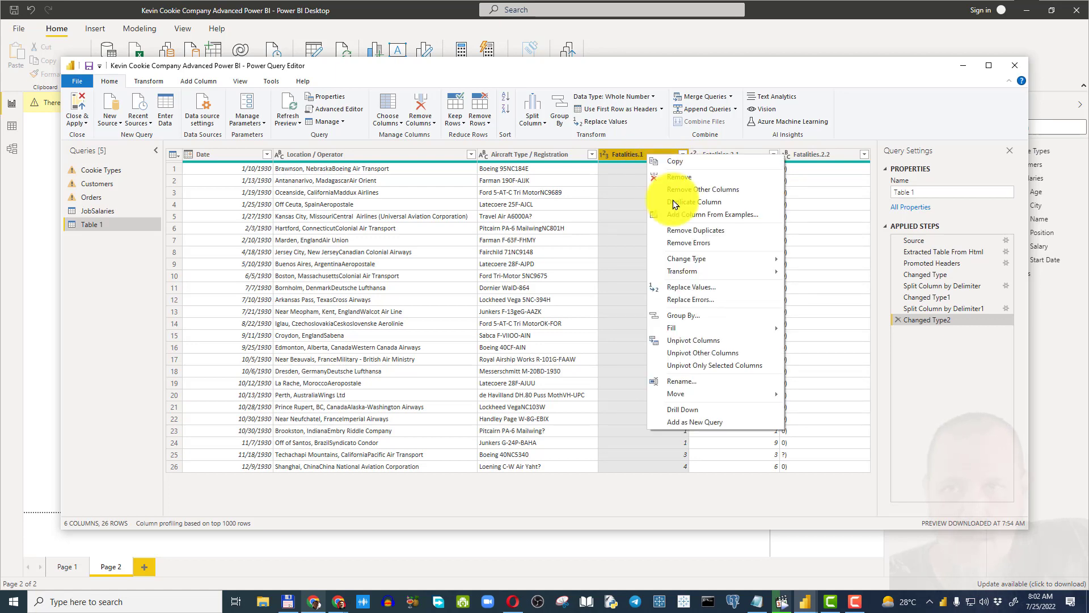
click(703, 380)
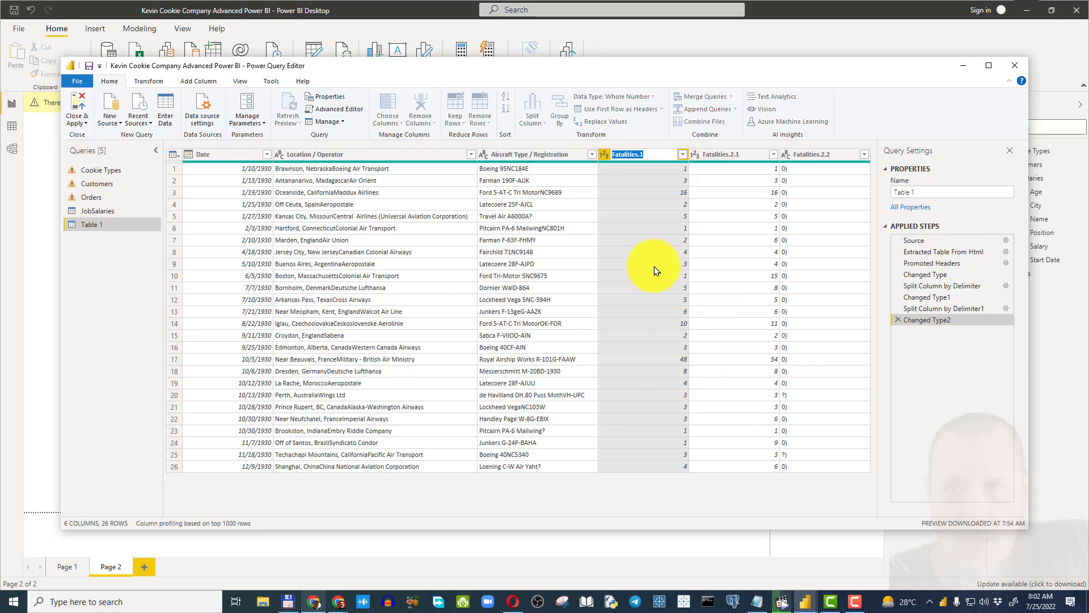
text(AirF)
key(BackSpace)
text(Fatalities)
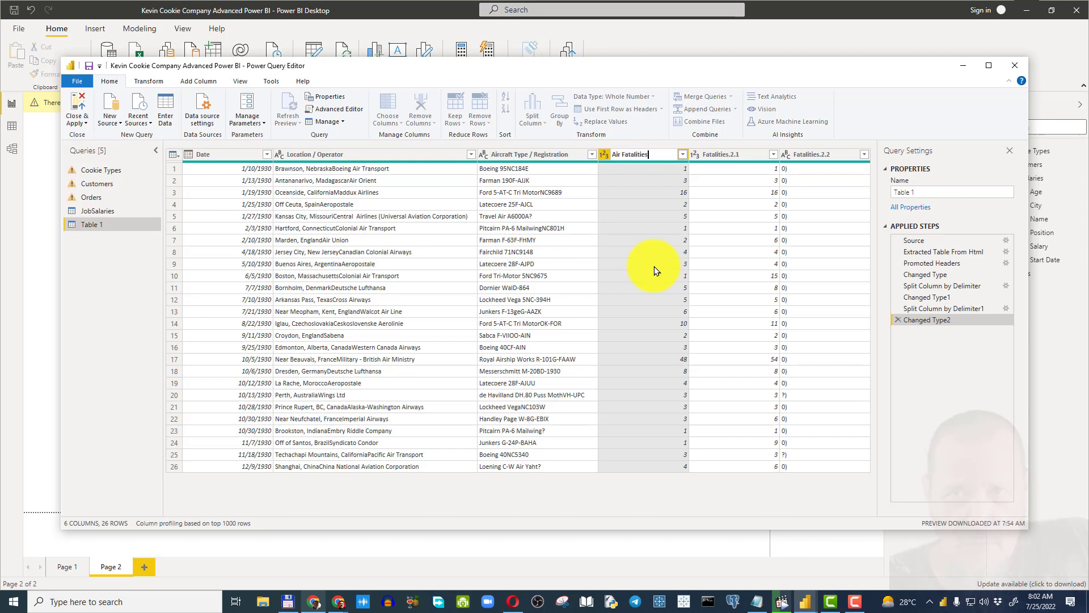
key(Return)
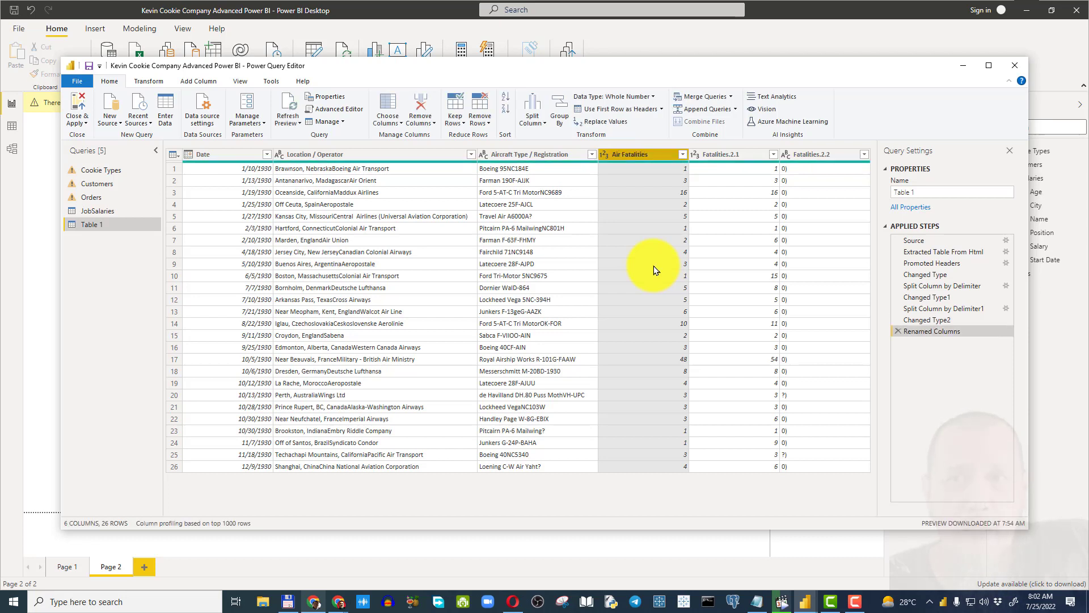
Step: Rename the Fatalities.2.1 column as Aboard
right_click(719, 157)
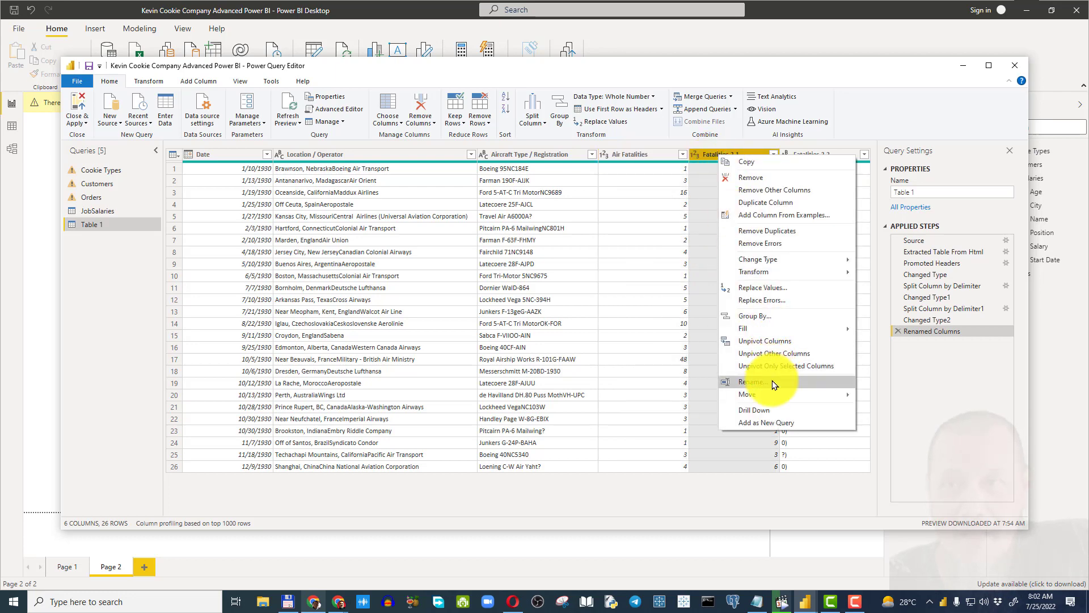
click(772, 382)
text(Aboard)
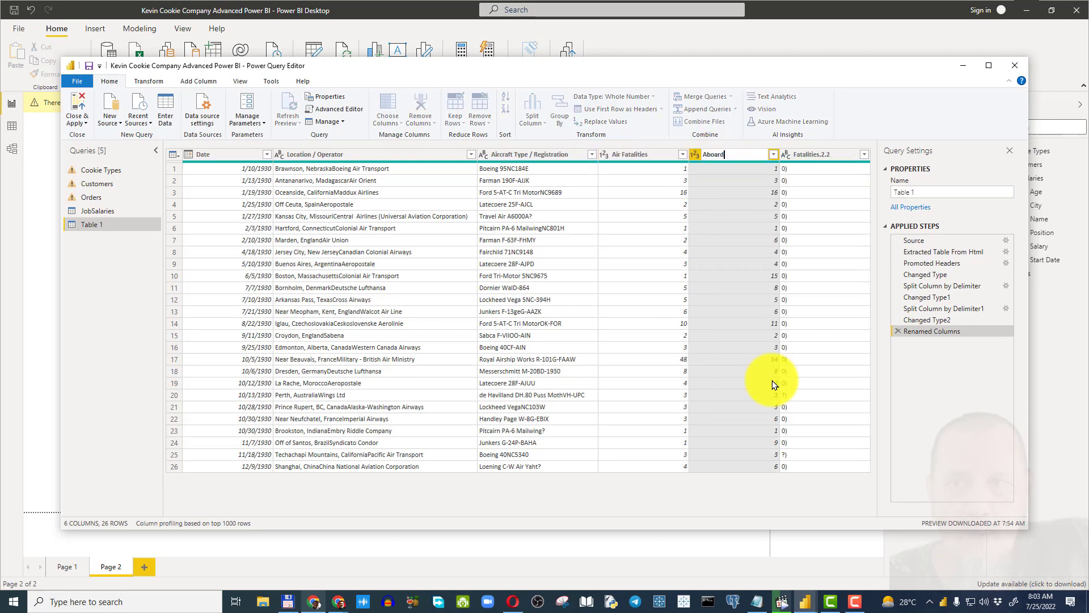
key(Return)
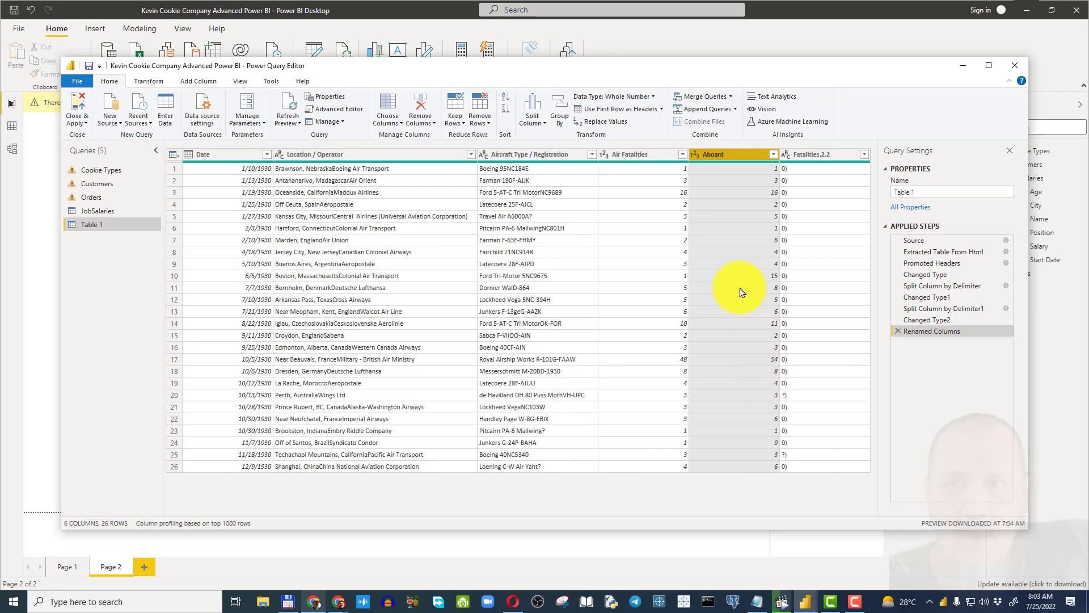
Step: Rename the Fatalities.2.2 column as Ground Fatalities
click(802, 156)
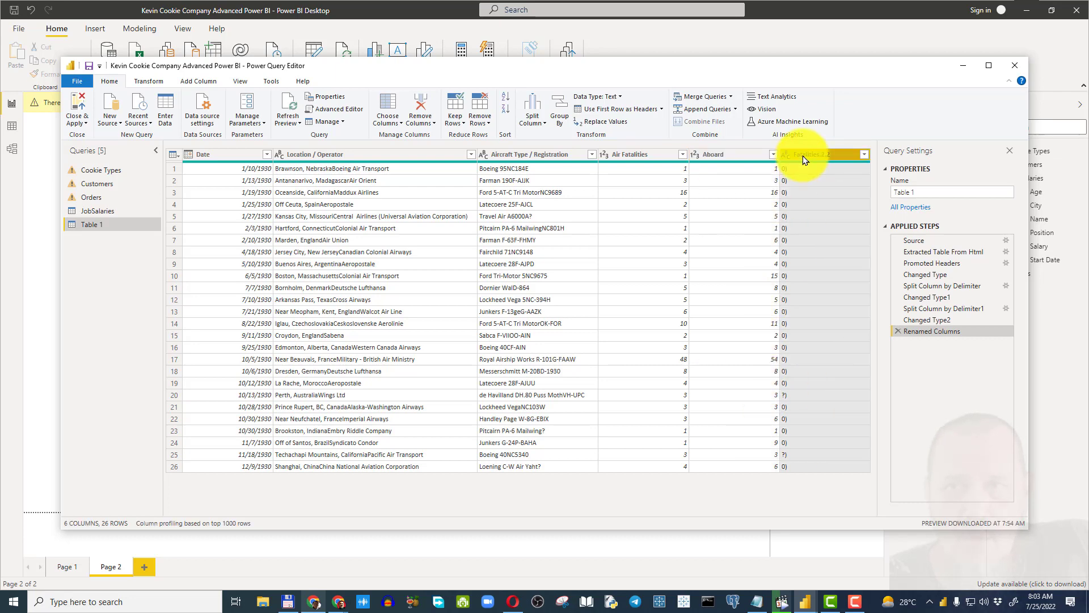
right_click(802, 155)
click(836, 394)
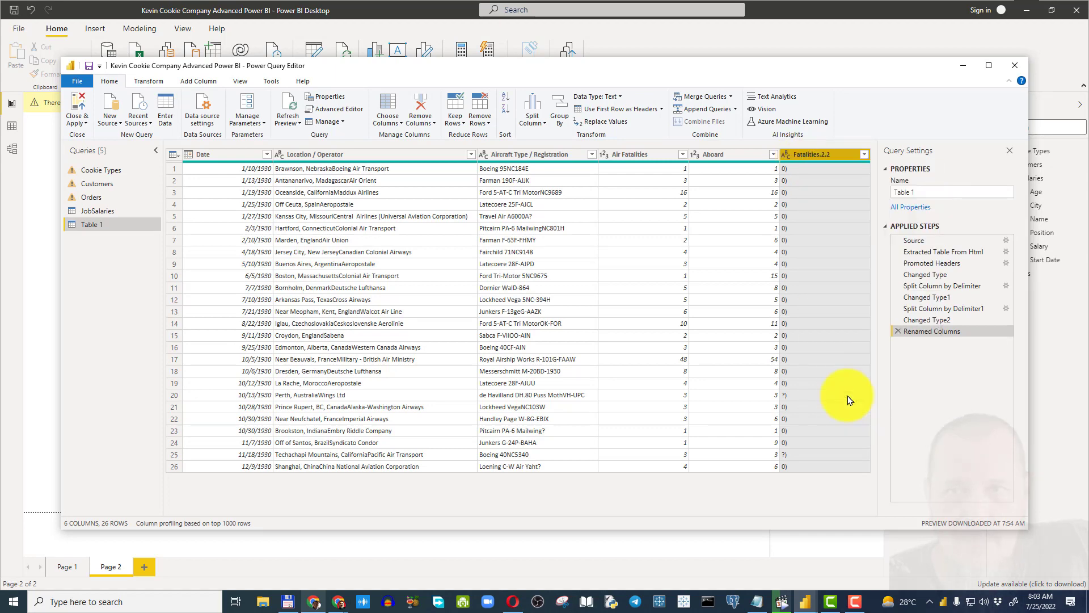
text(Gr)
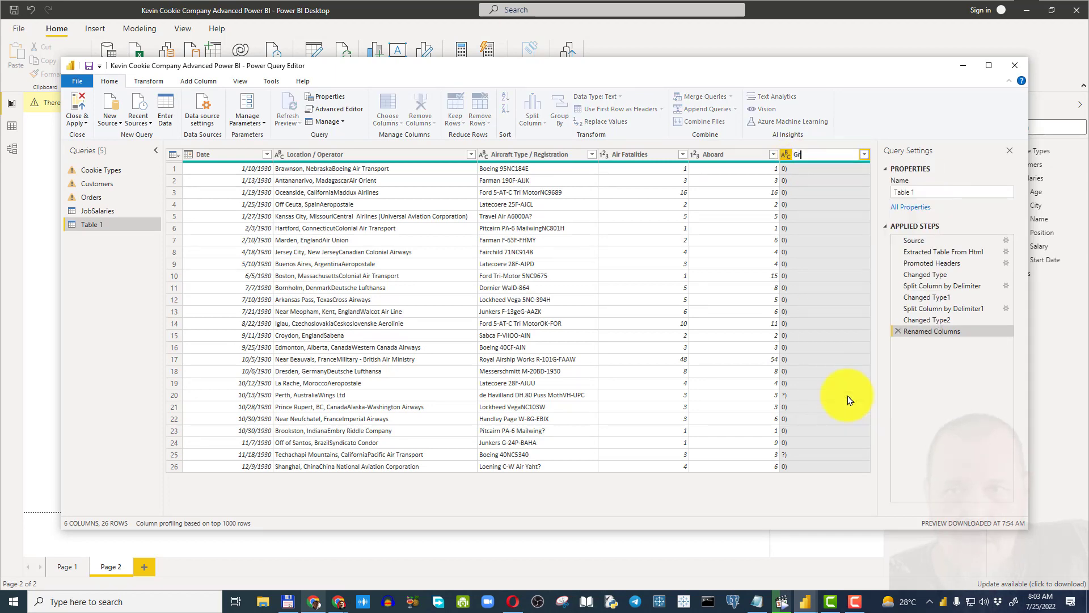
text(ound Fatalities)
key(Return)
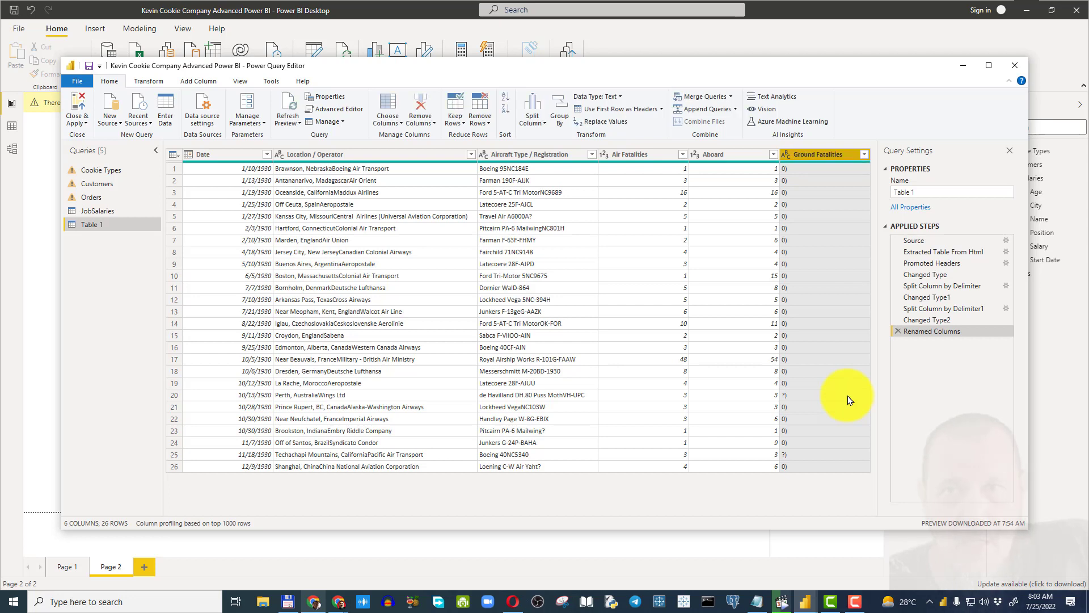
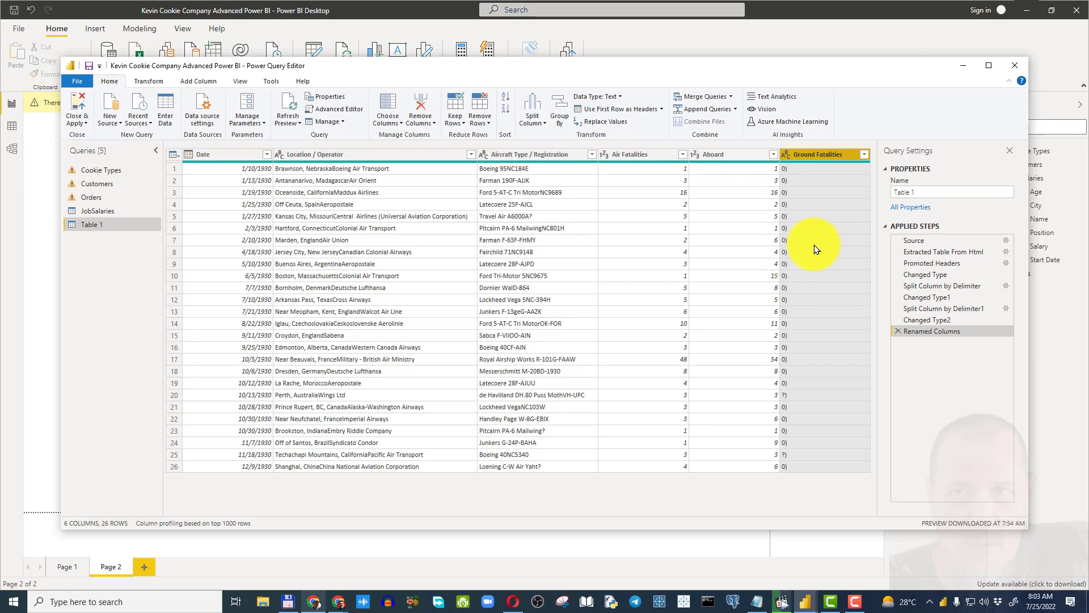
Step: Replace every ")" in the Ground Fatalities column with nothing to strip the closing parentheses
right_click(826, 156)
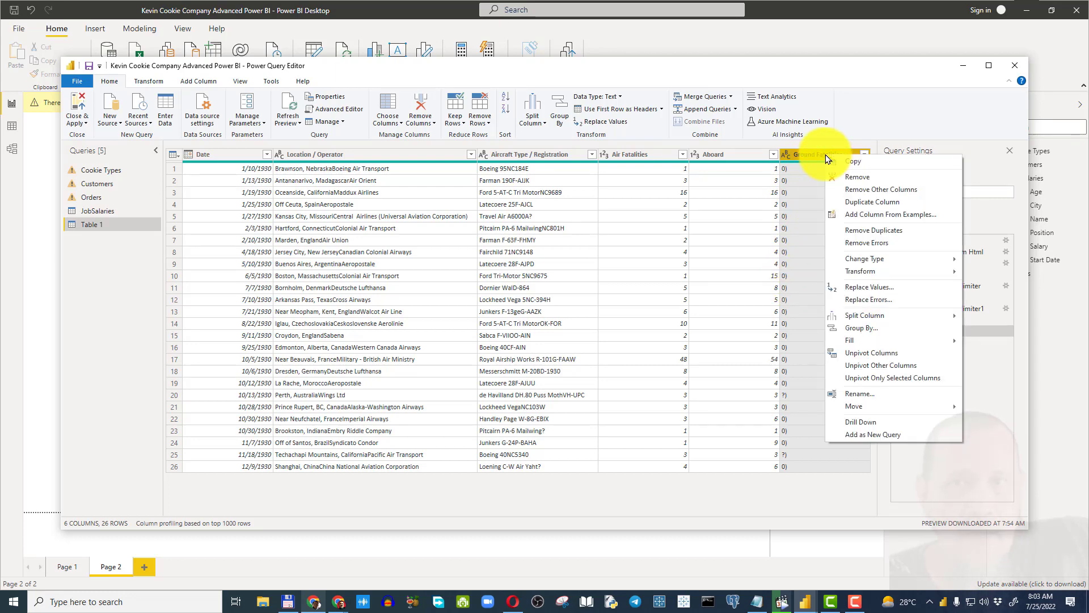
click(880, 287)
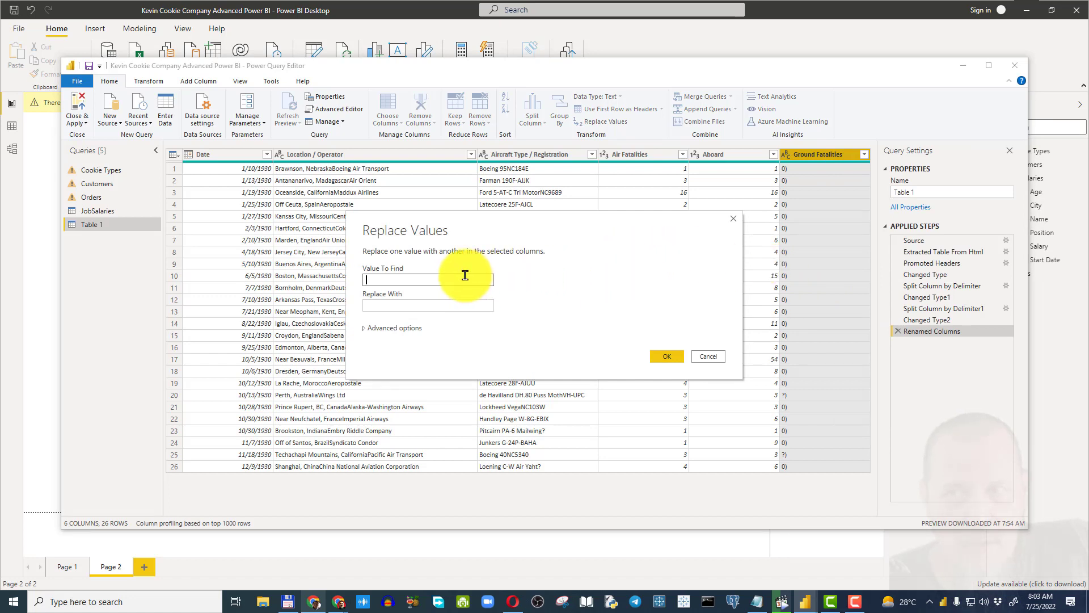
click(392, 304)
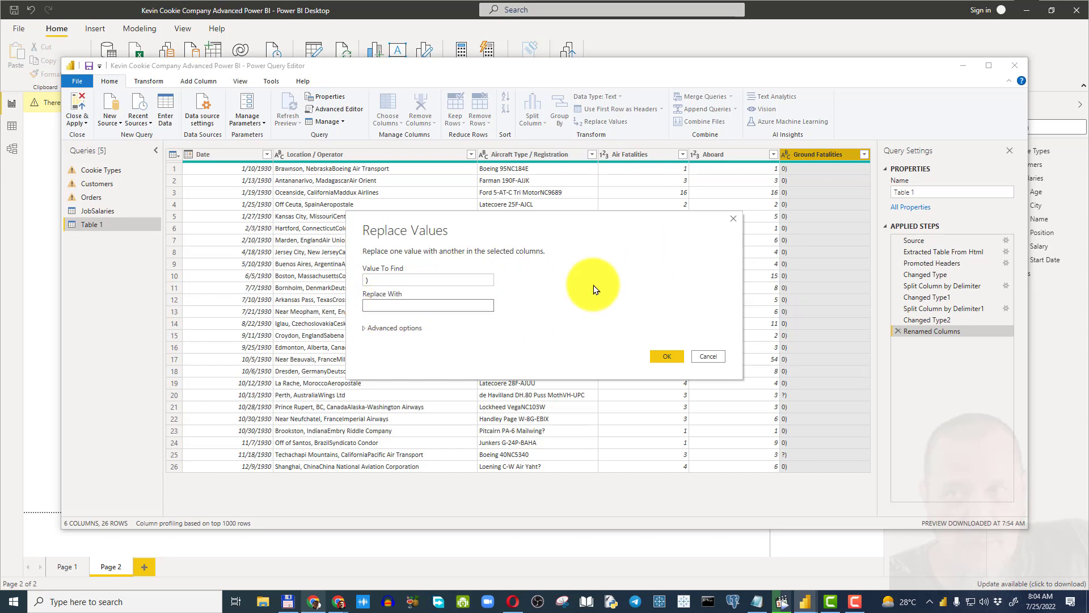
click(668, 357)
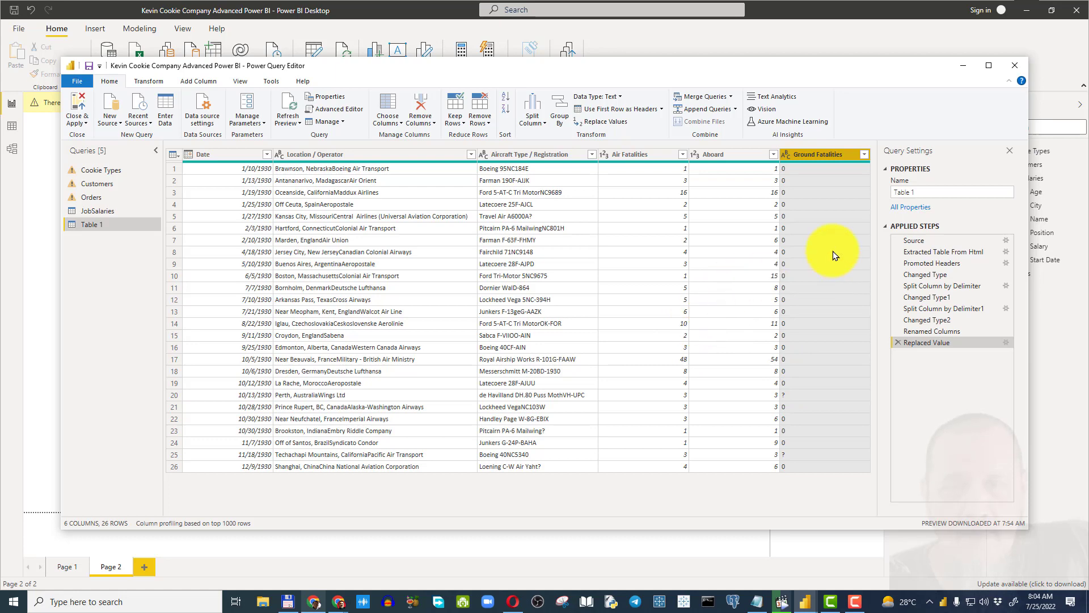
Step: Change the Ground Fatalities column's data type to Whole Number and check the details of its row 20 cell
click(836, 215)
drag(868, 212, 866, 251)
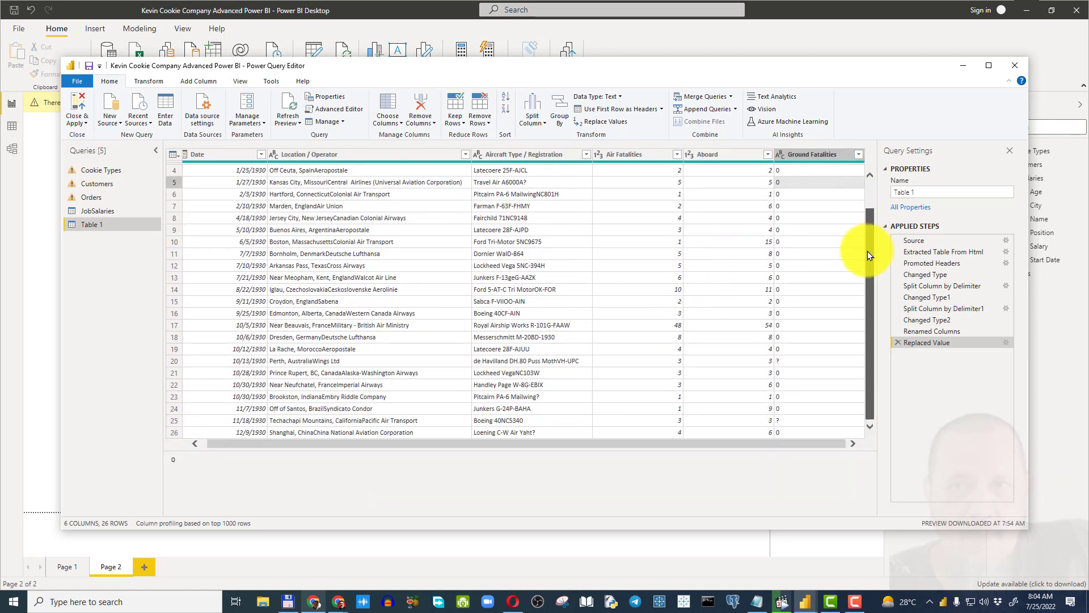
click(780, 362)
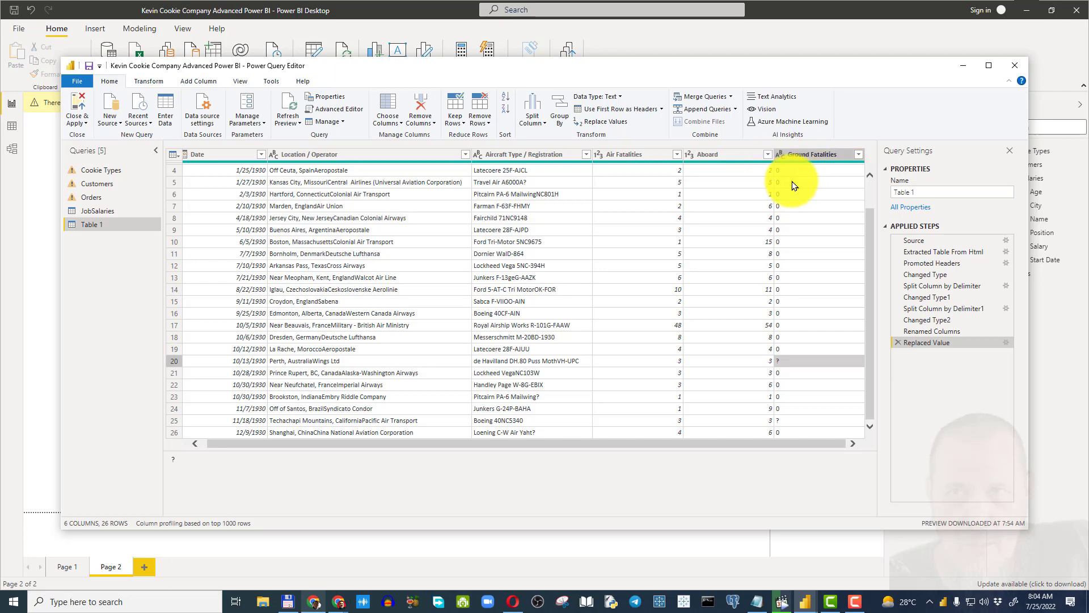
click(797, 154)
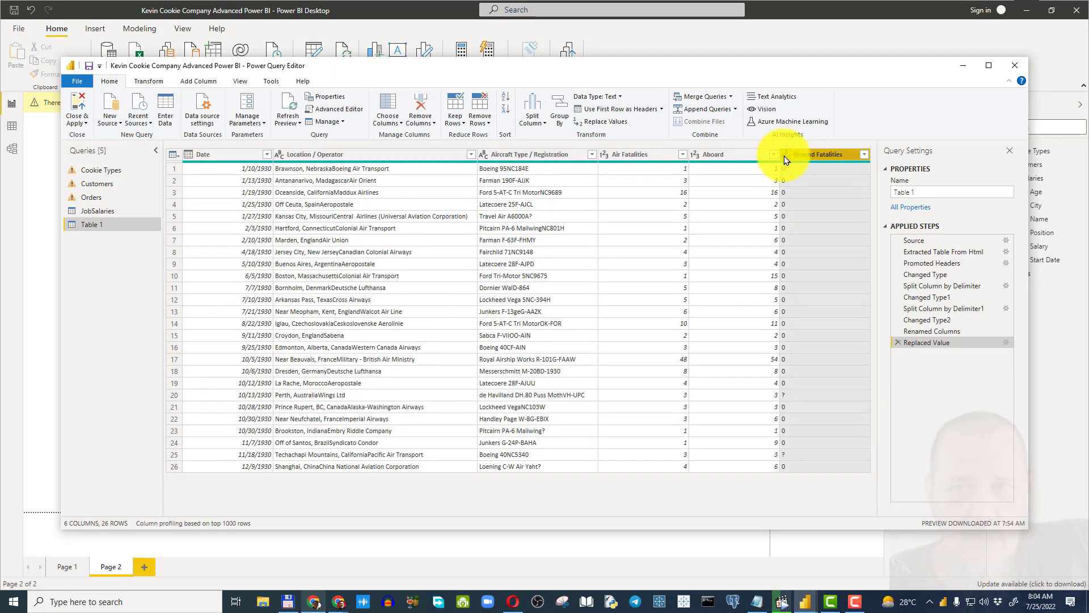
click(787, 155)
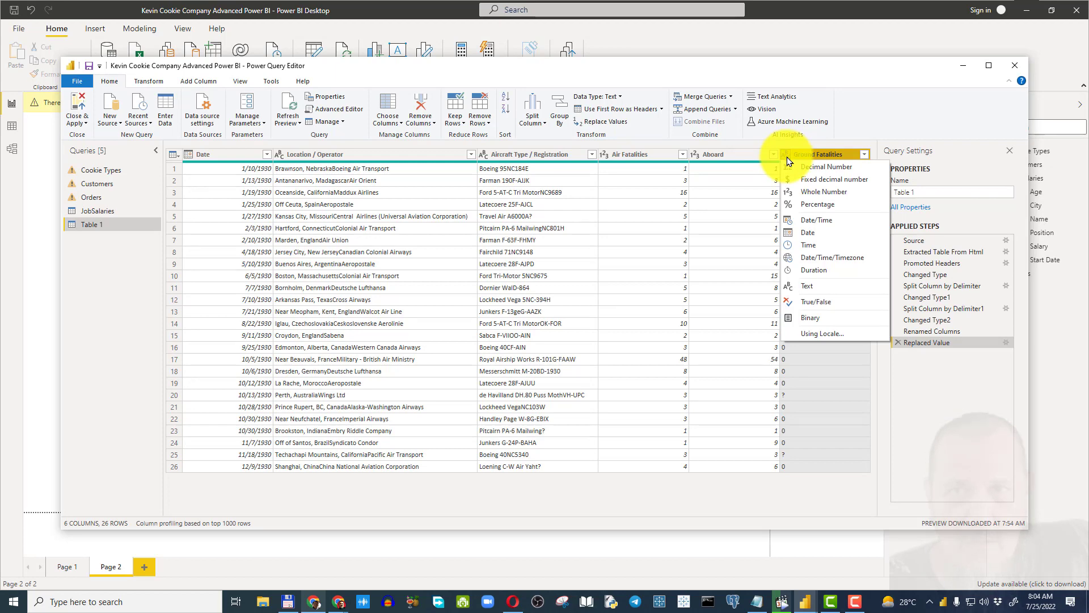
click(816, 191)
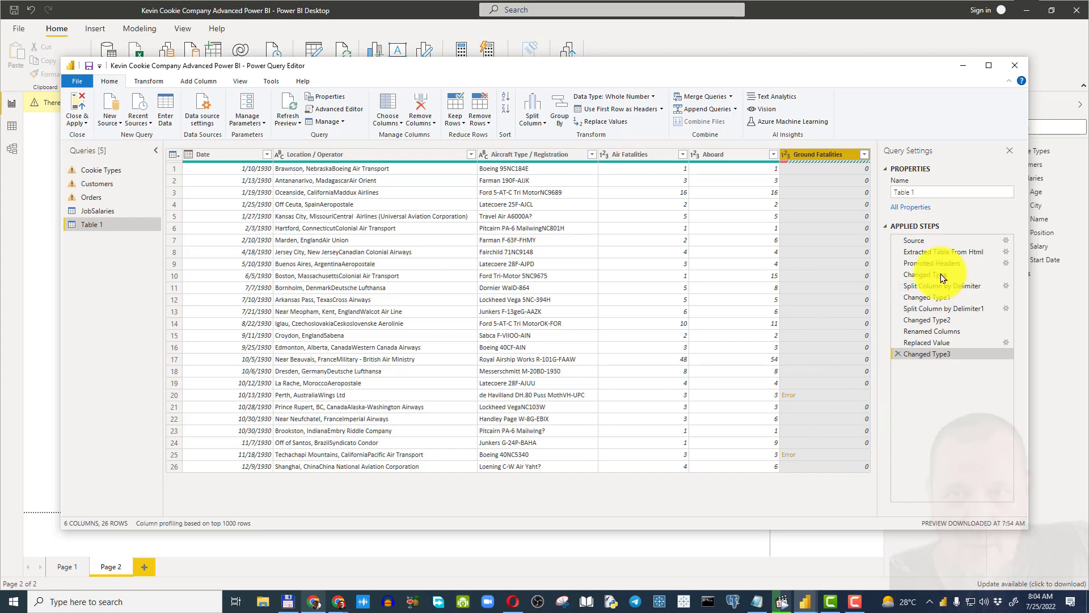
click(808, 395)
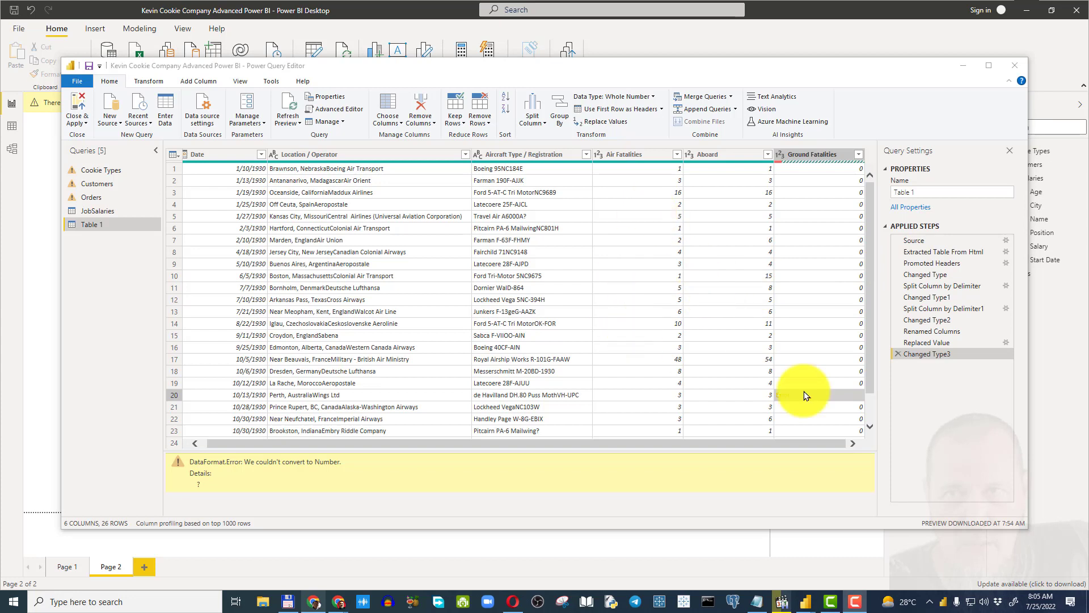
Step: Rename the Table 1 query as AirEvents
click(931, 191)
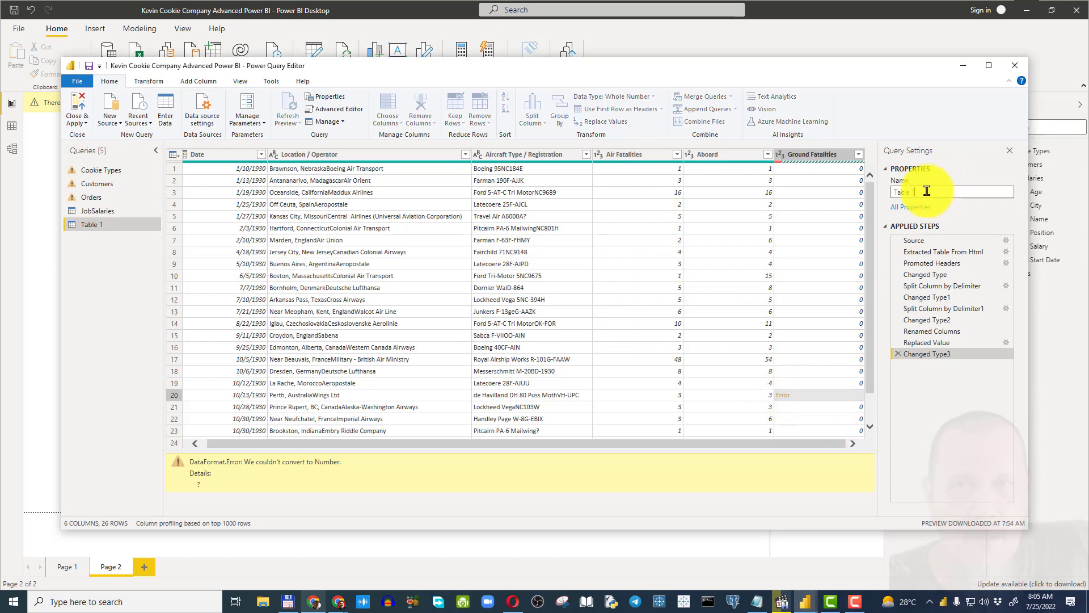
drag(927, 191, 882, 191)
text(A)
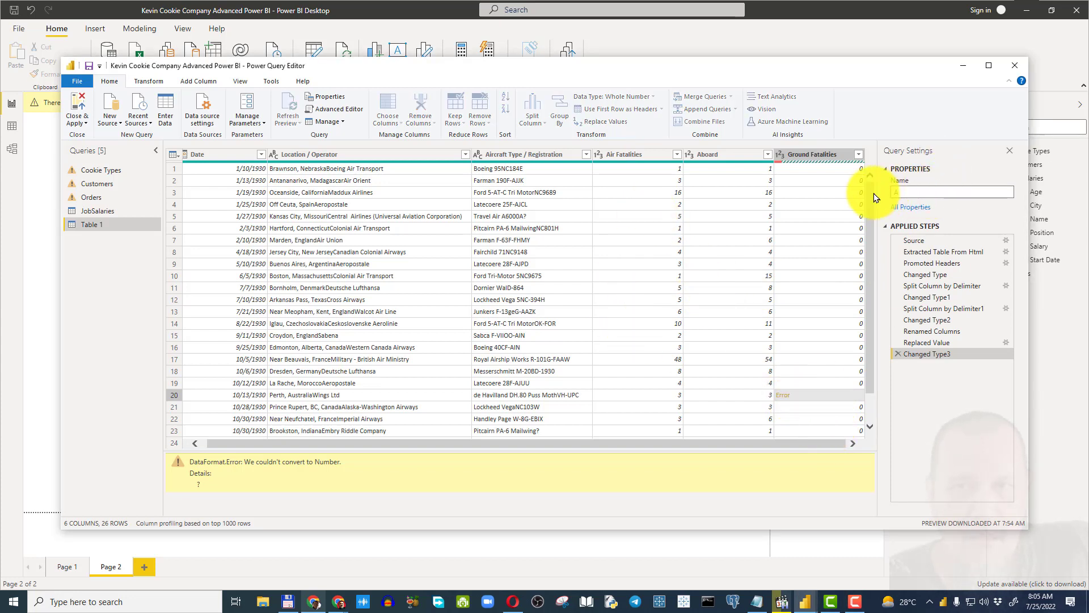
text(irEvents)
key(Return)
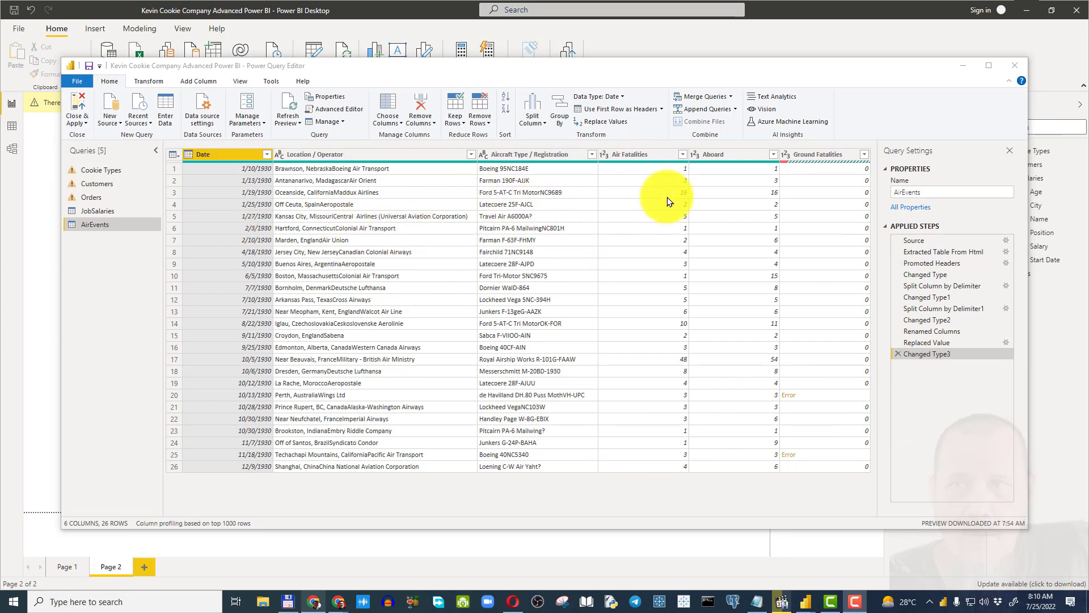
Step: Open the AirEvents query's code in the Advanced Editor and insert two blank lines above let
click(347, 78)
click(339, 111)
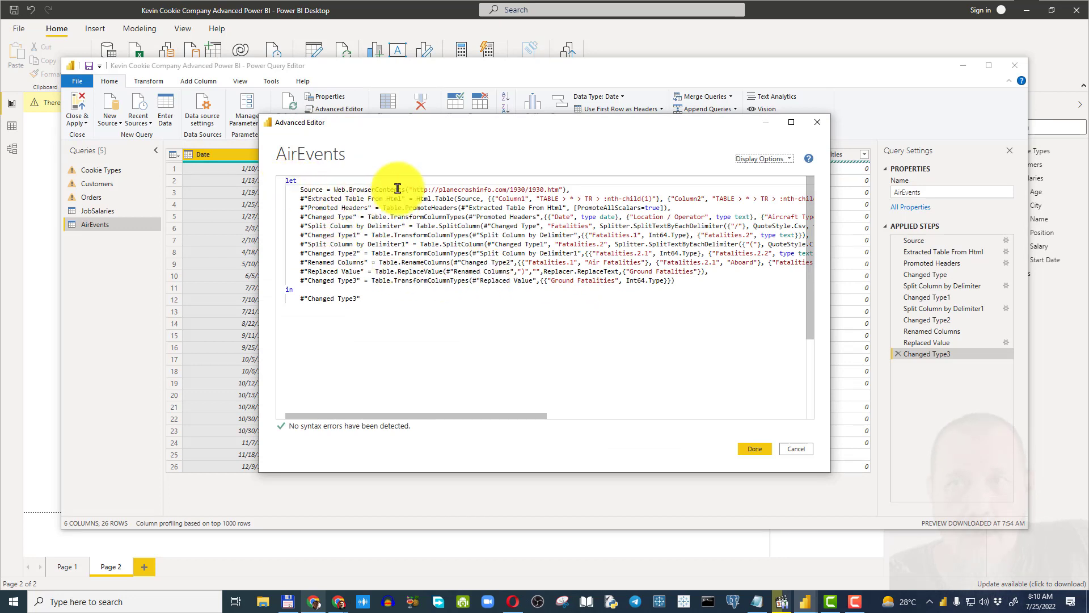
click(517, 189)
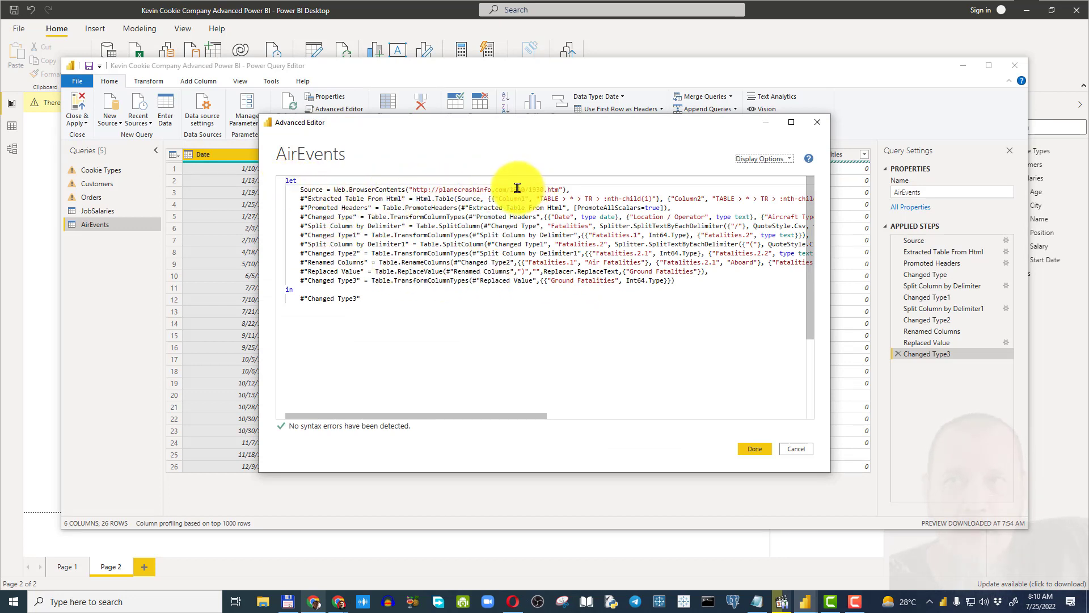
click(286, 180)
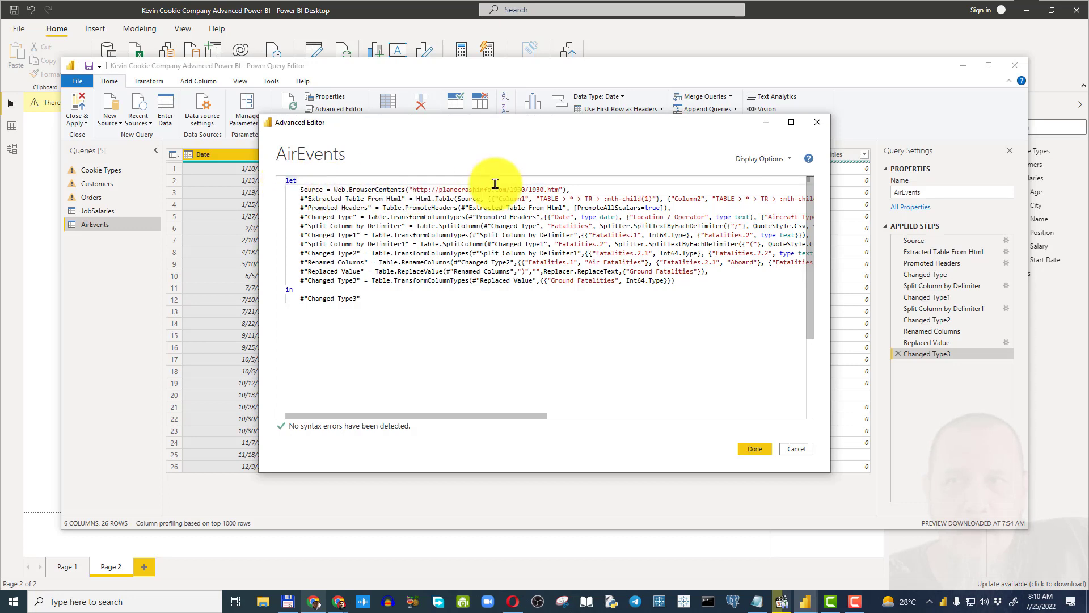
key(Return)
key(Return)
key(Up)
key(Up)
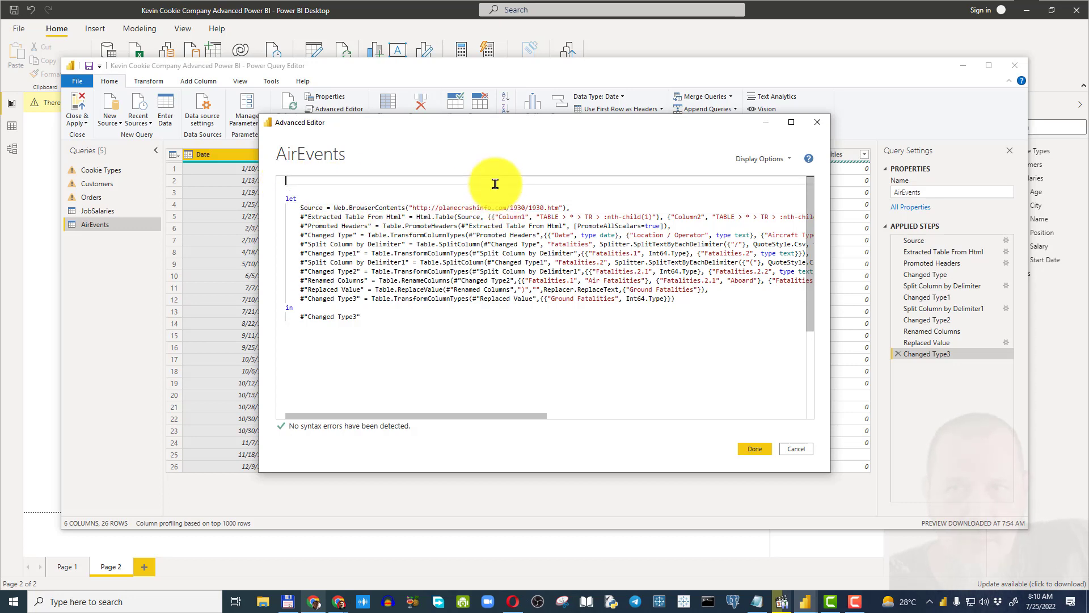
Step: Add the function header (year)=> on the first line of the AirEvents code
click(308, 188)
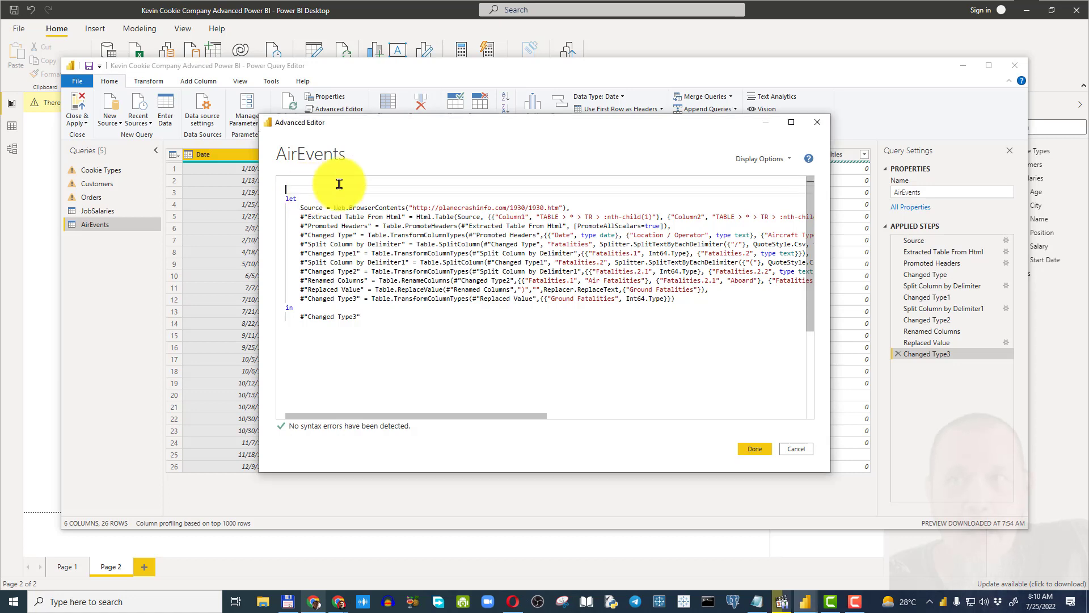
click(392, 182)
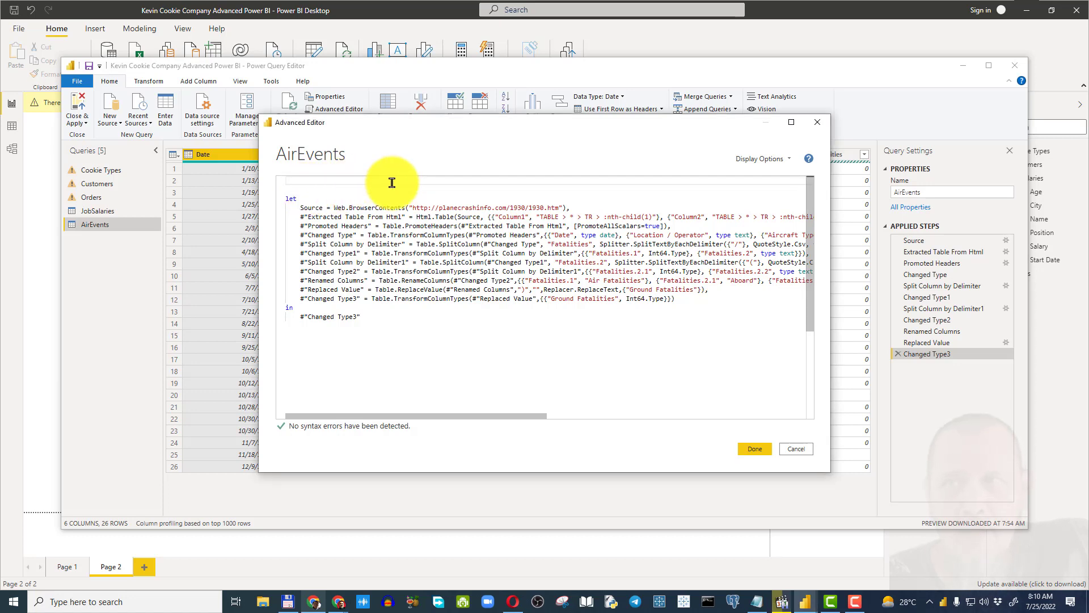
text(())
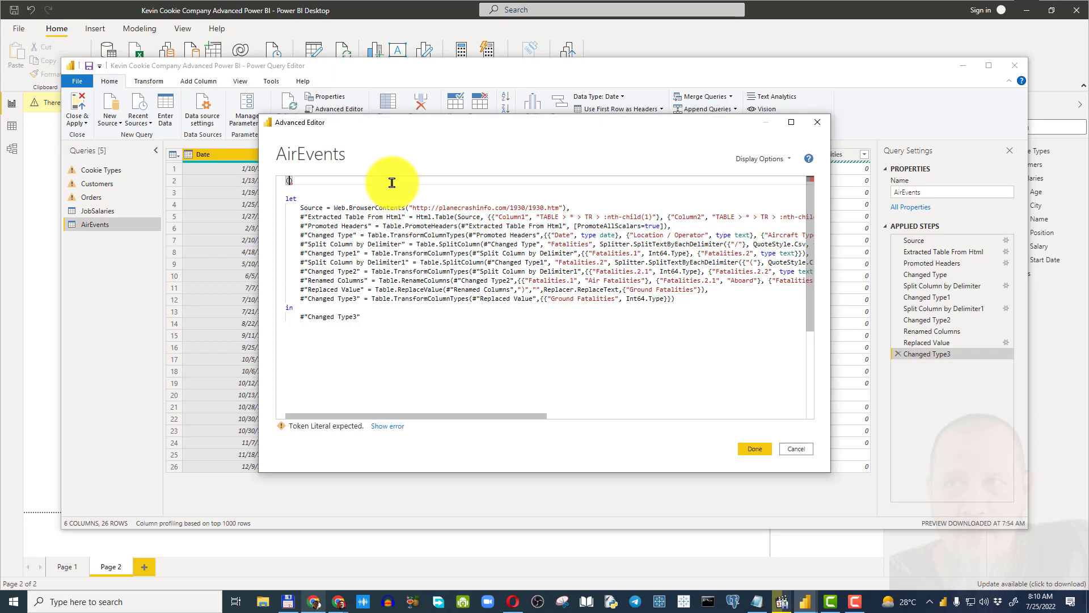
text(year)
key(Escape)
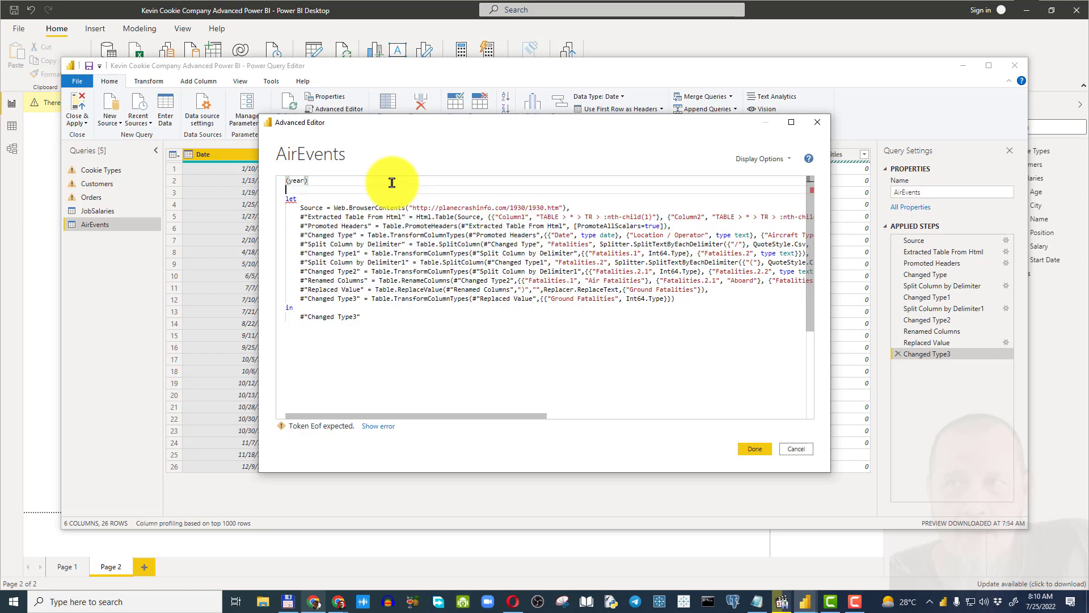
key(Right)
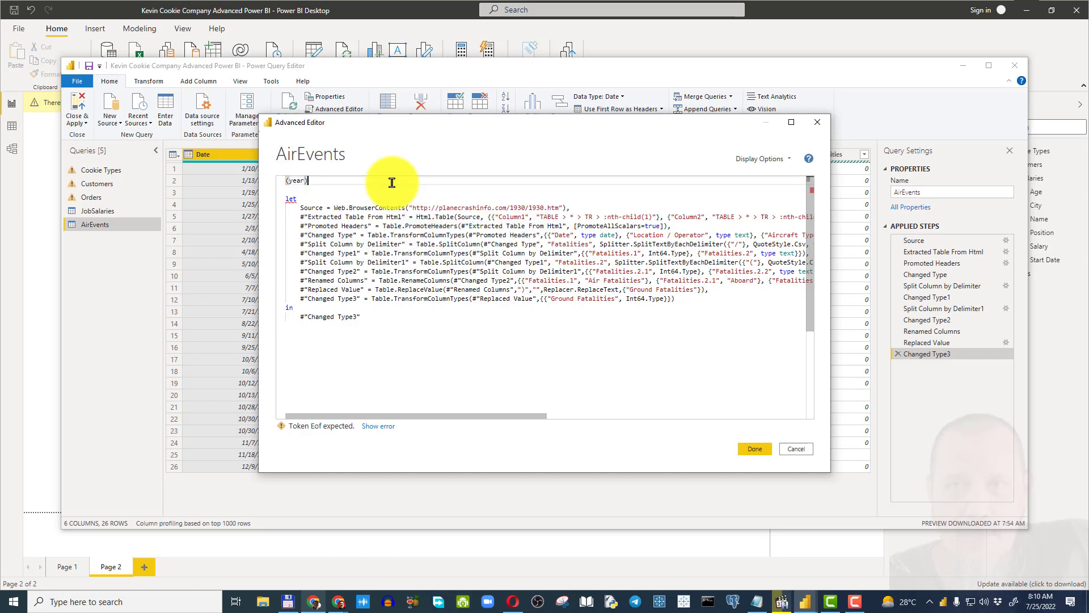
text(=>)
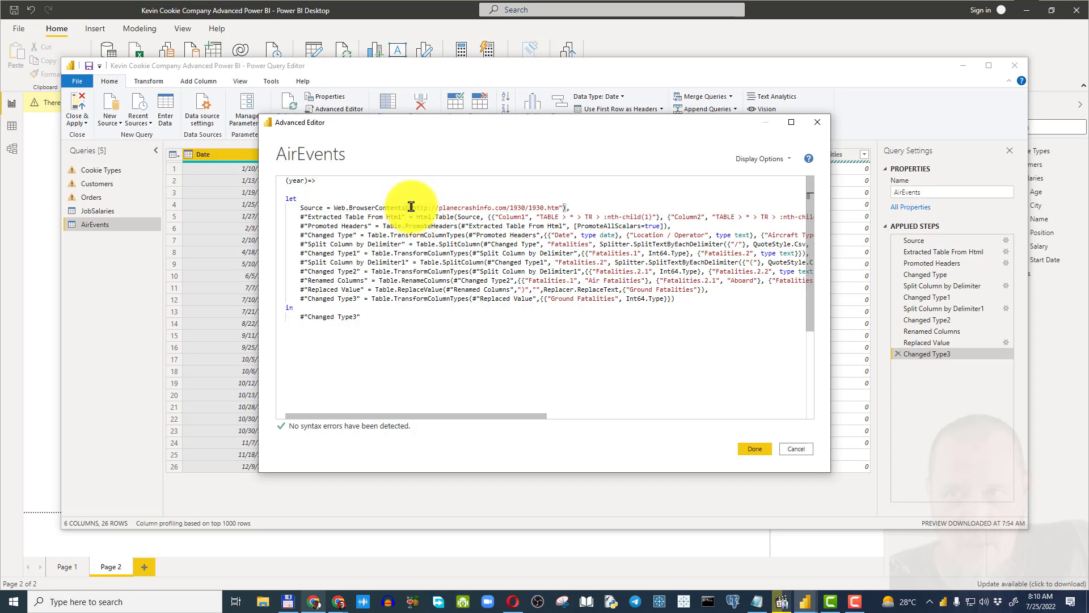
Step: Replace both occurrences of 1930 in the Source URL with an empty pair of double quotes
click(562, 207)
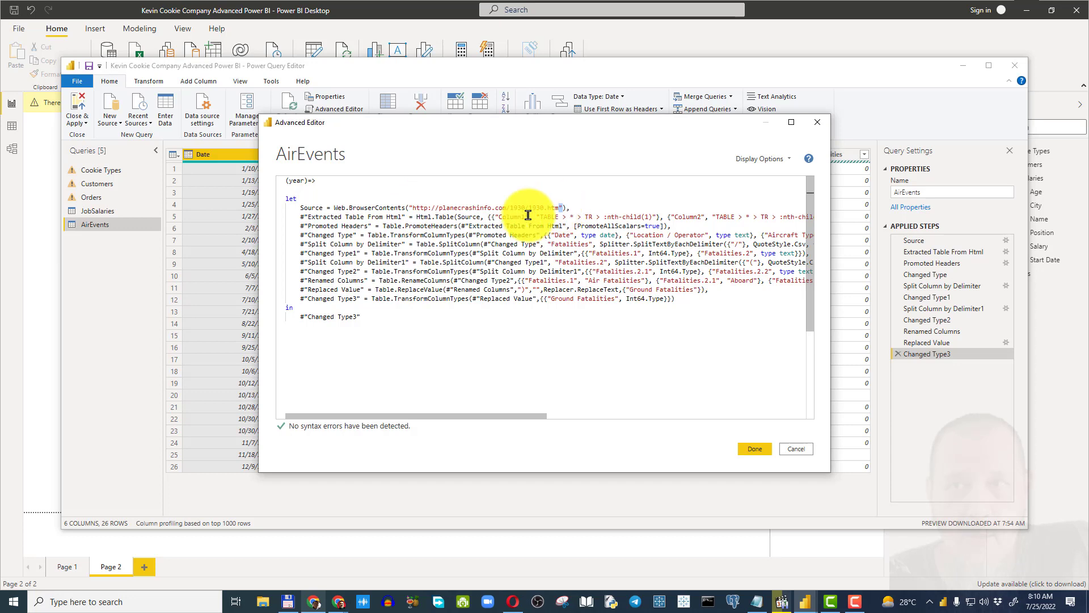
click(409, 209)
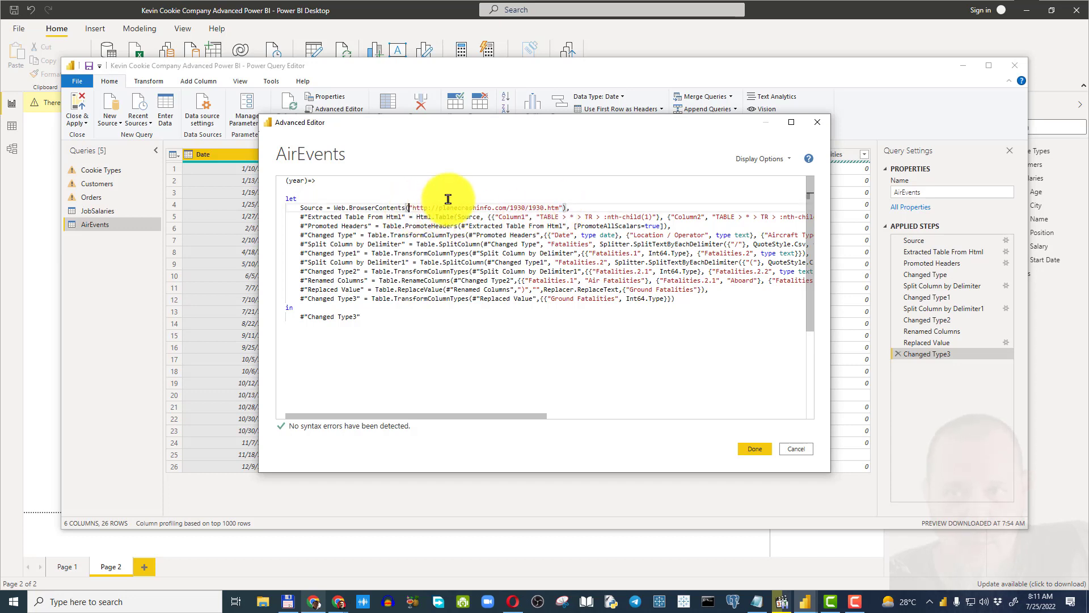
double_click(518, 207)
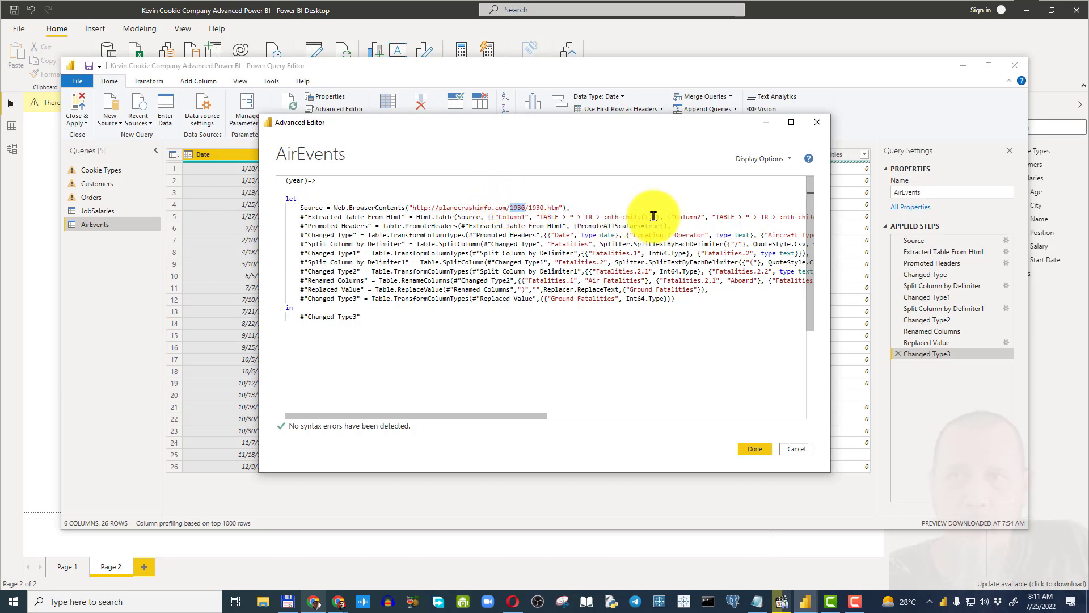
text(")
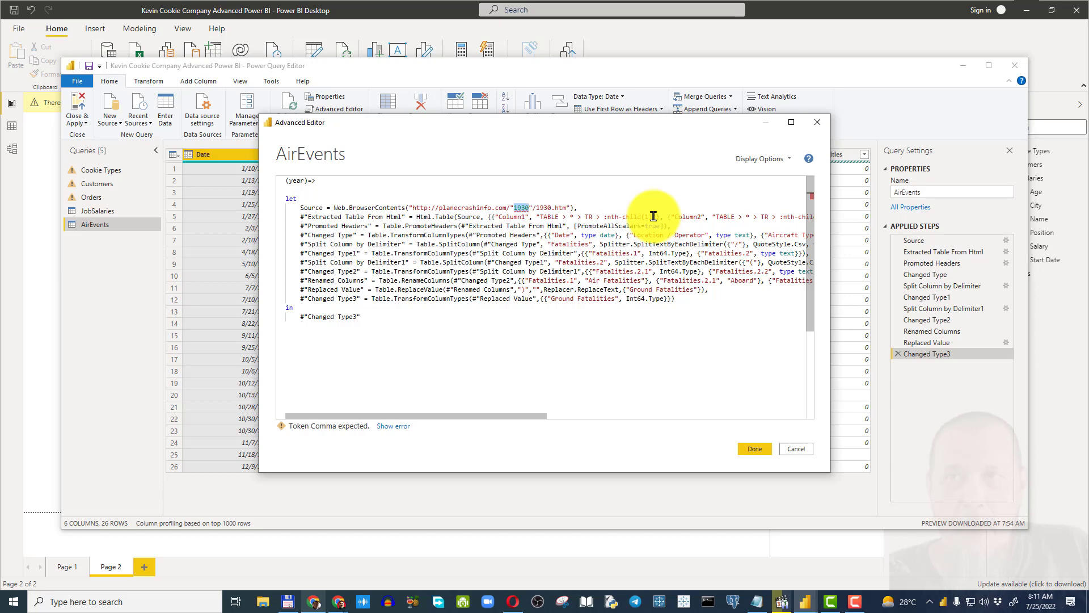
key(Delete)
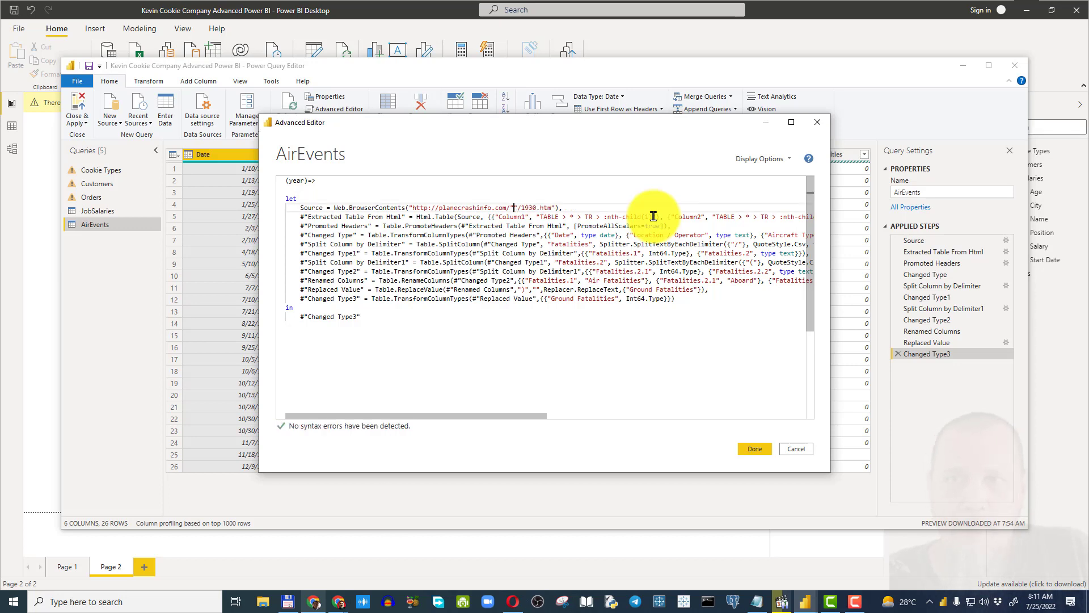
key(shift+Right)
key(shift+Right)
key(shift+Right)
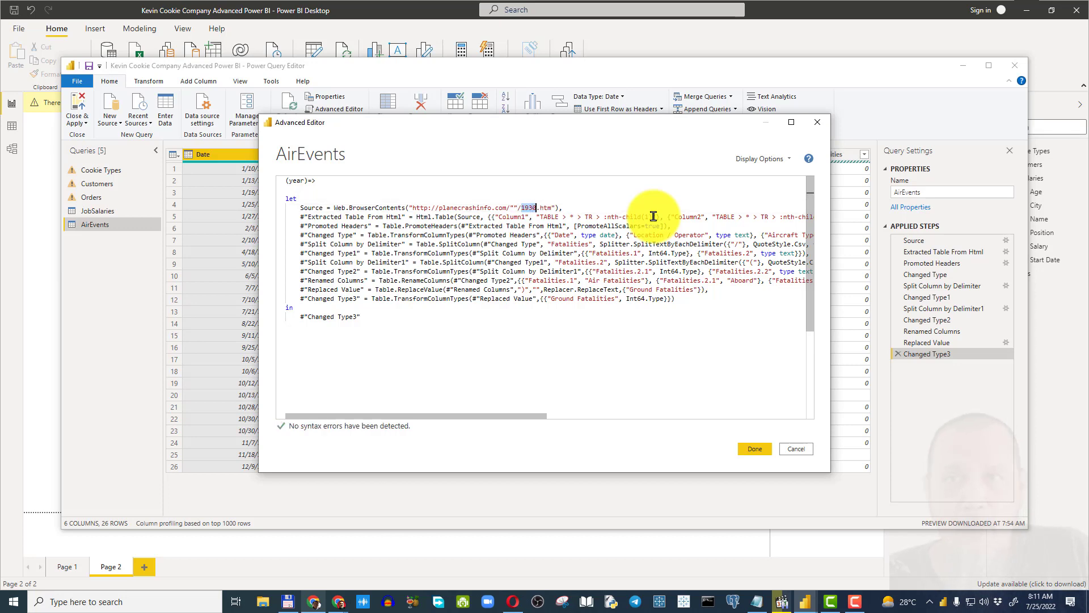
text(")
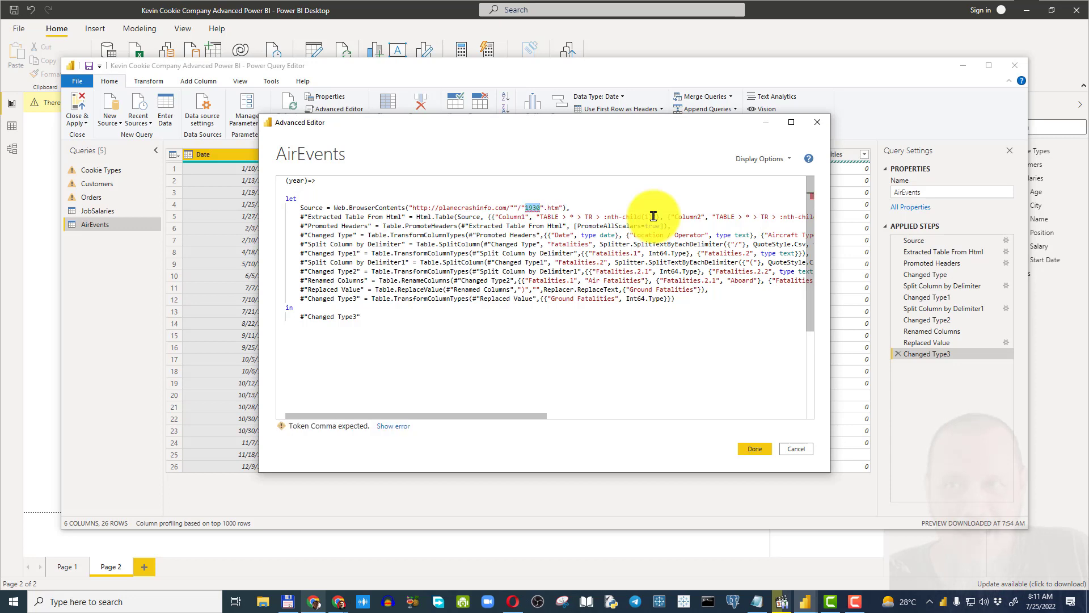
key(Delete)
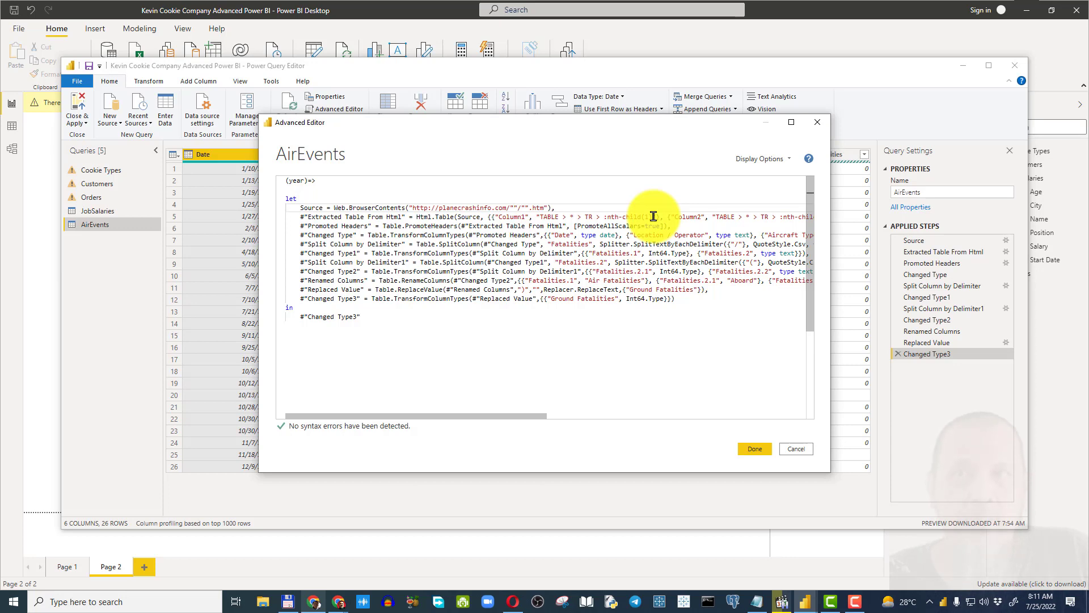
Step: Concatenate the year parameter into both gaps of the Source URL so it ends with "&(year)&"/"&(year)&".htm"
text(&)
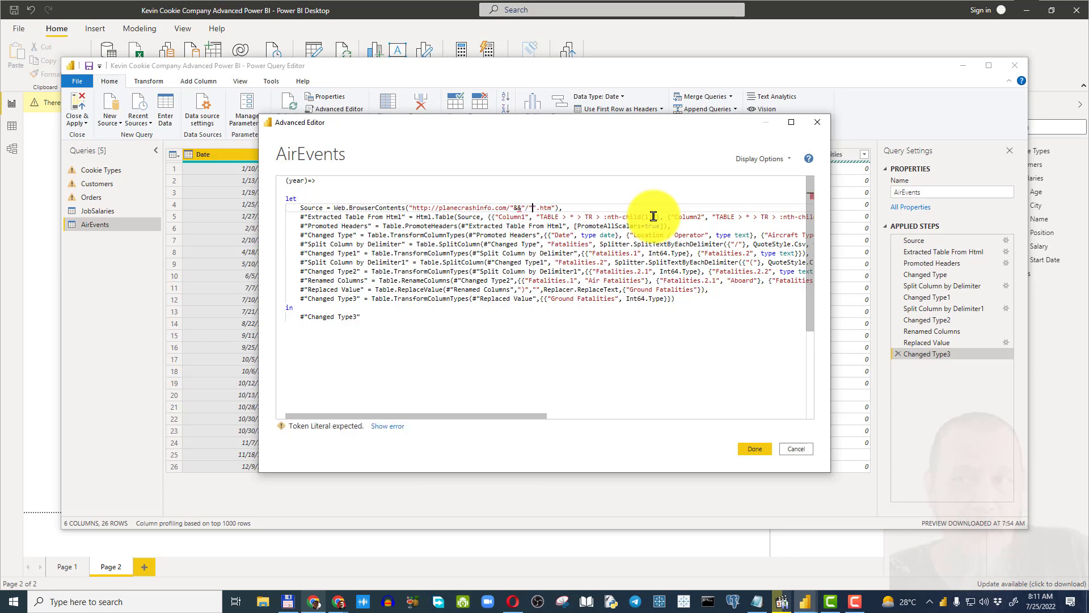
text(&"/"&)
text(()
text(year))
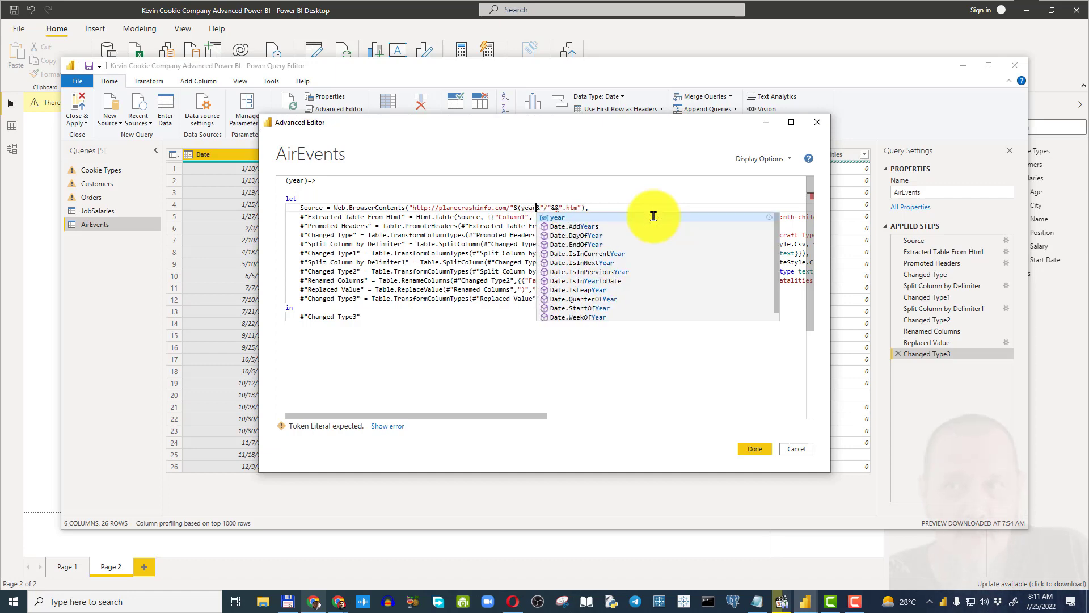
key(Right)
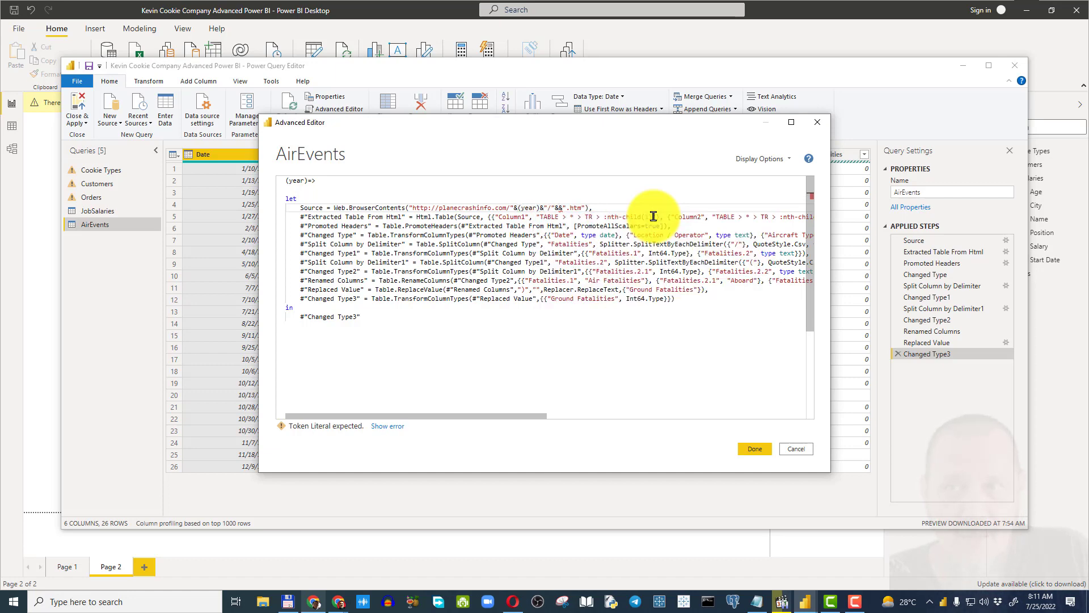
text(&(year)
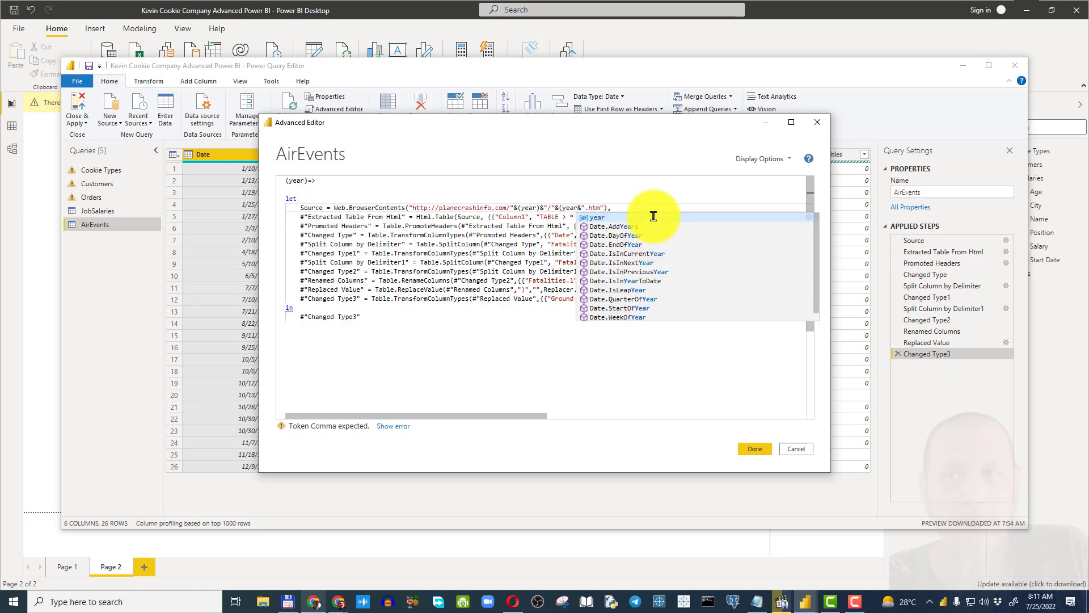
text())
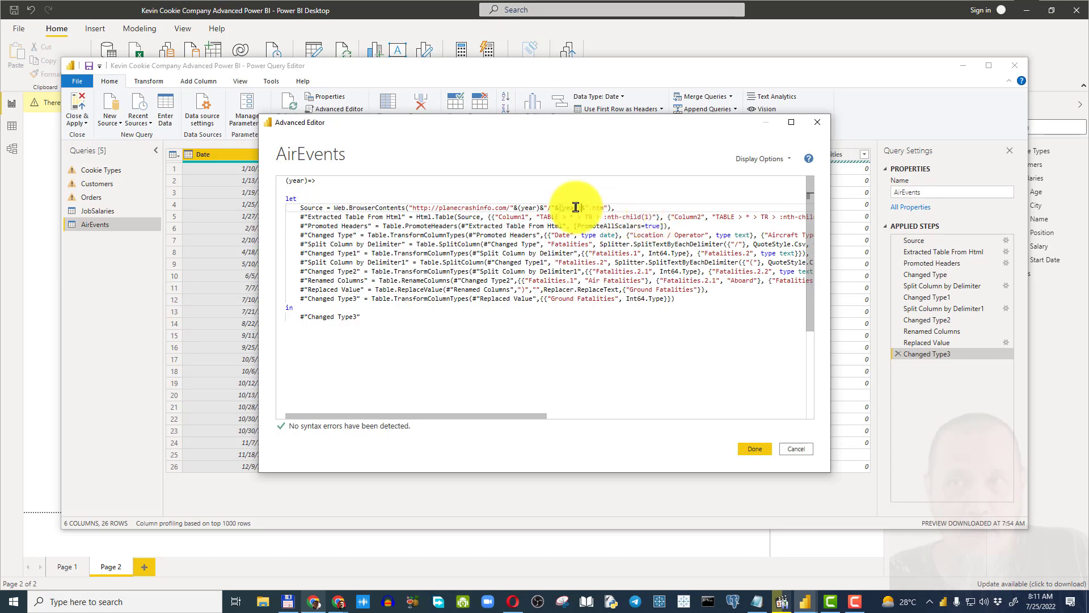
Step: Wrap both year references in the Source URL in Number.ToText and apply the AirEvents function code
click(517, 205)
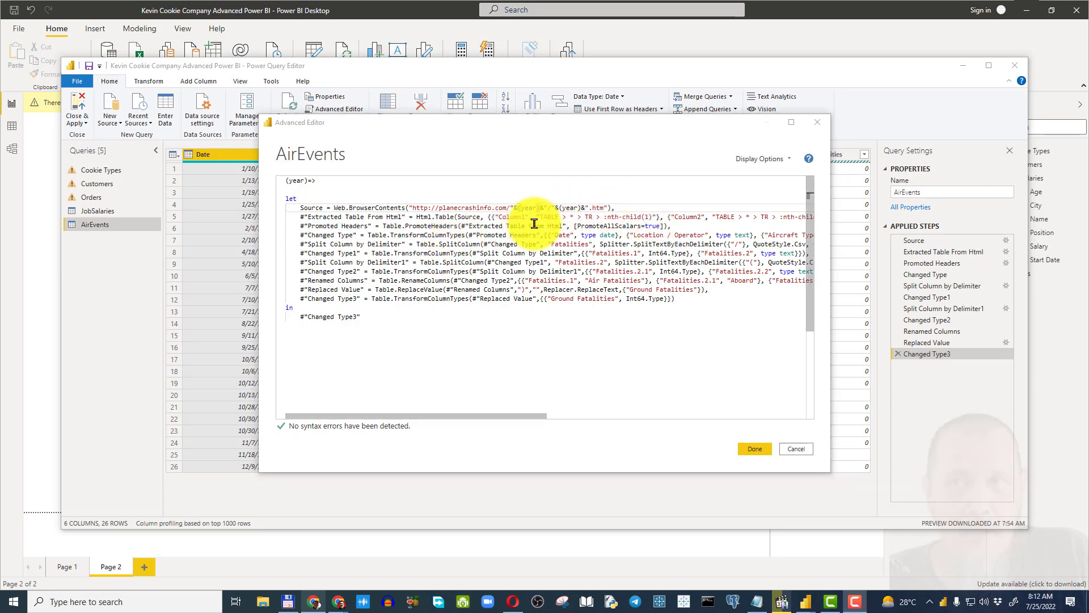
click(516, 208)
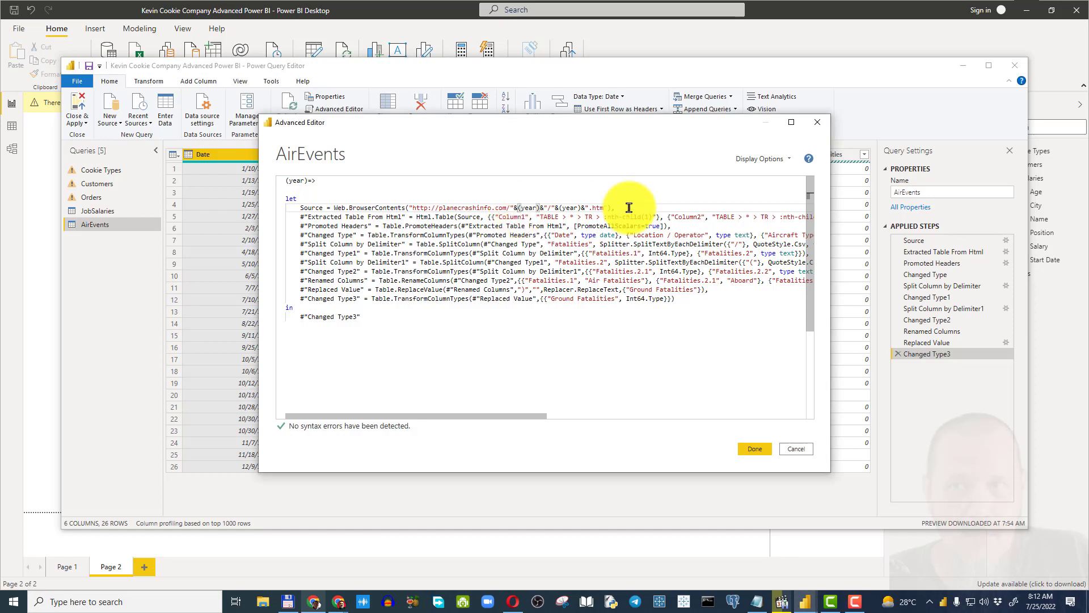
text(Number)
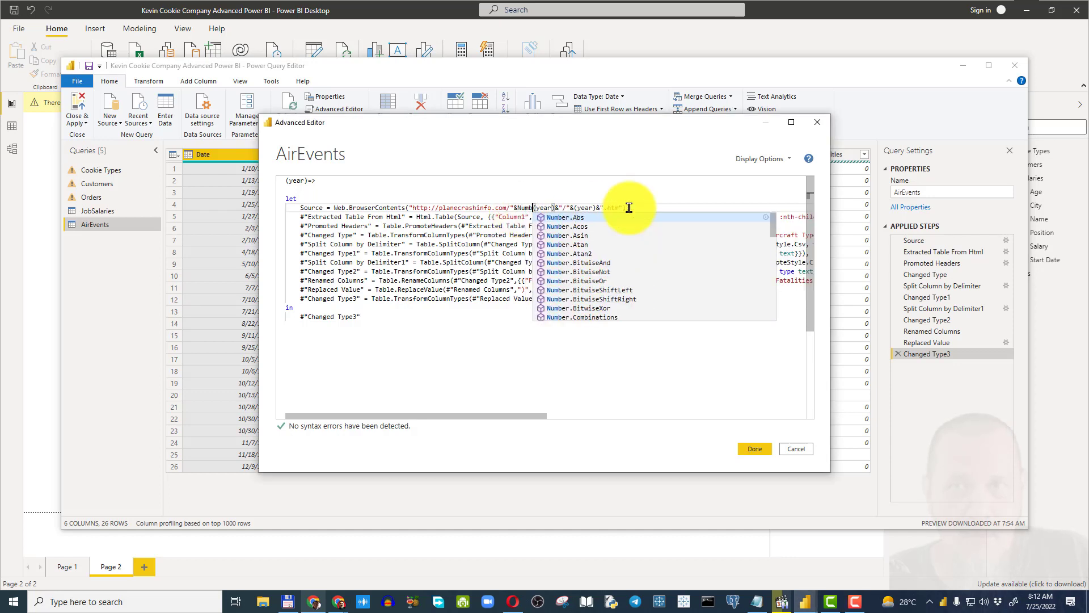
text(.To)
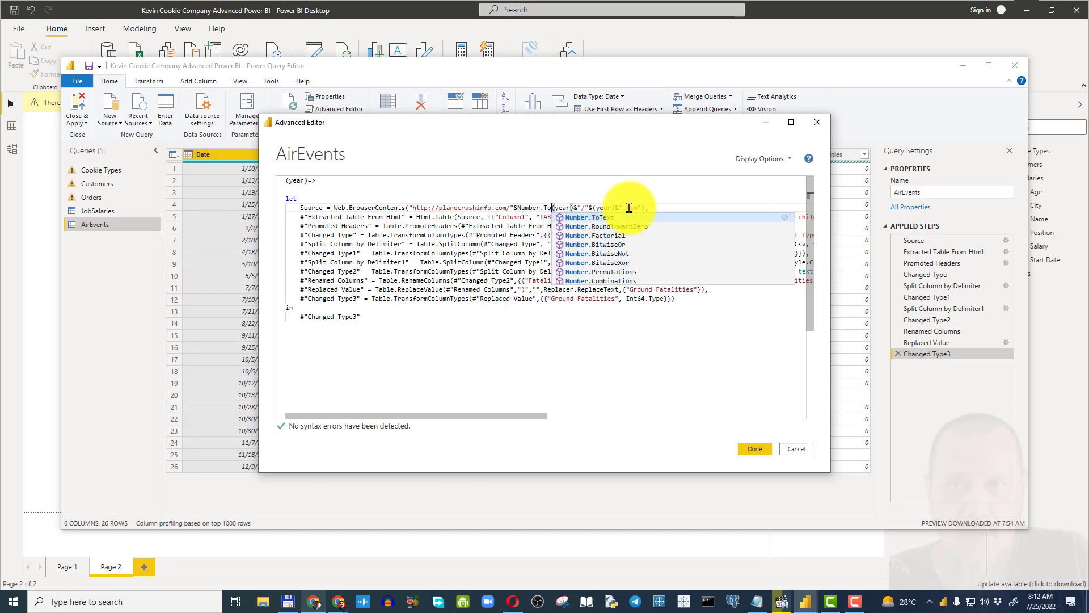
key(Tab)
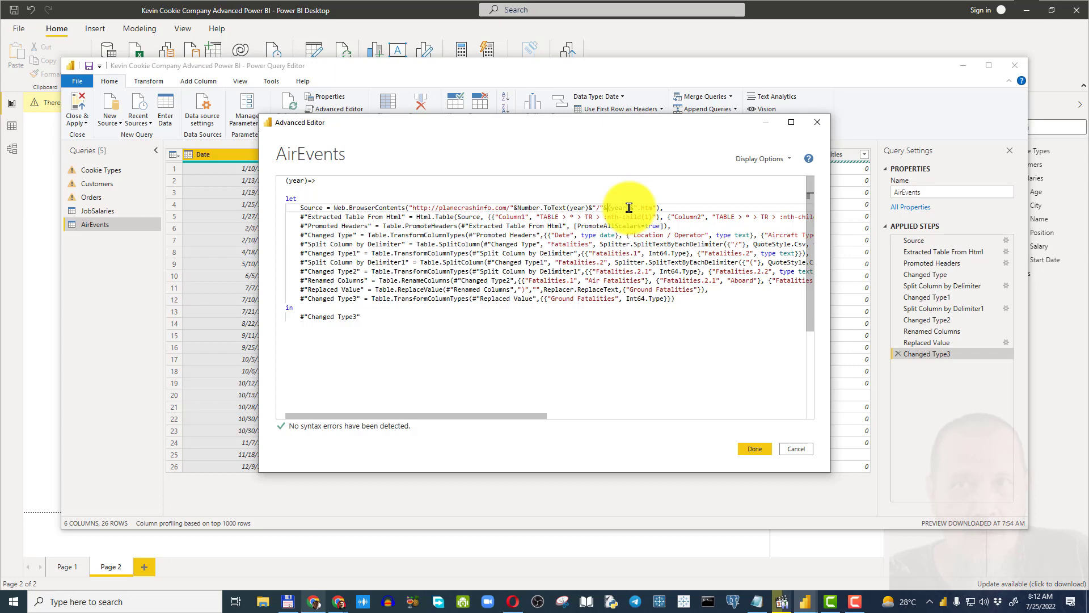
text(Number.)
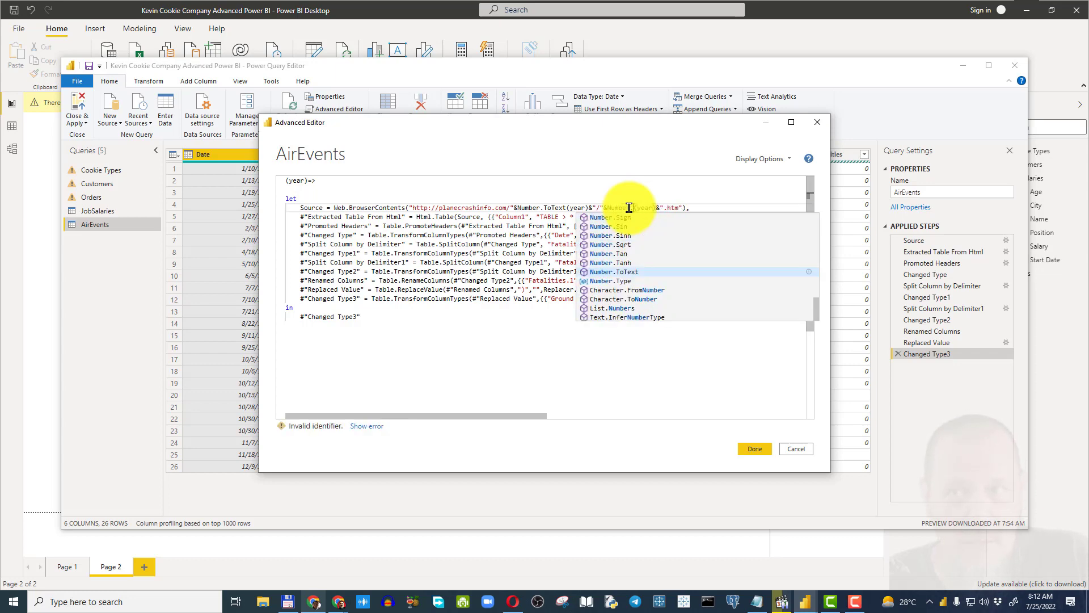
text(To)
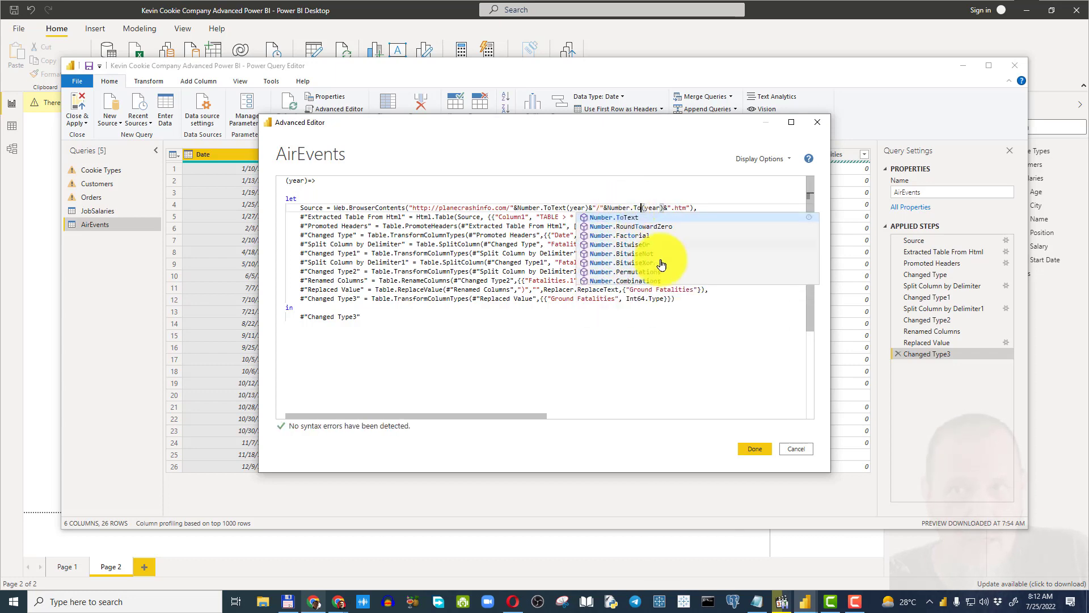
key(Tab)
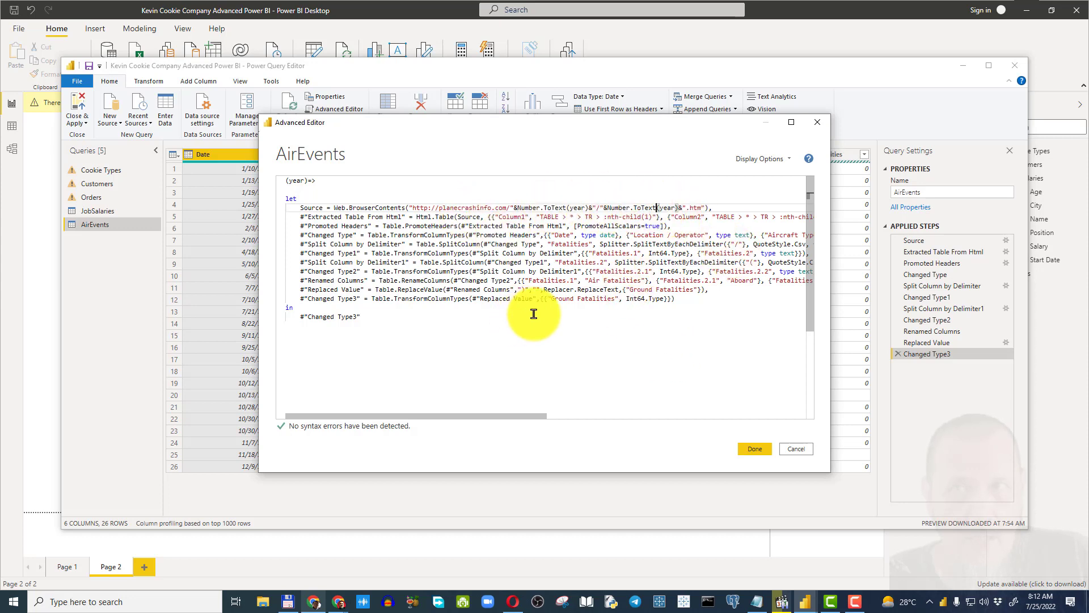
click(758, 451)
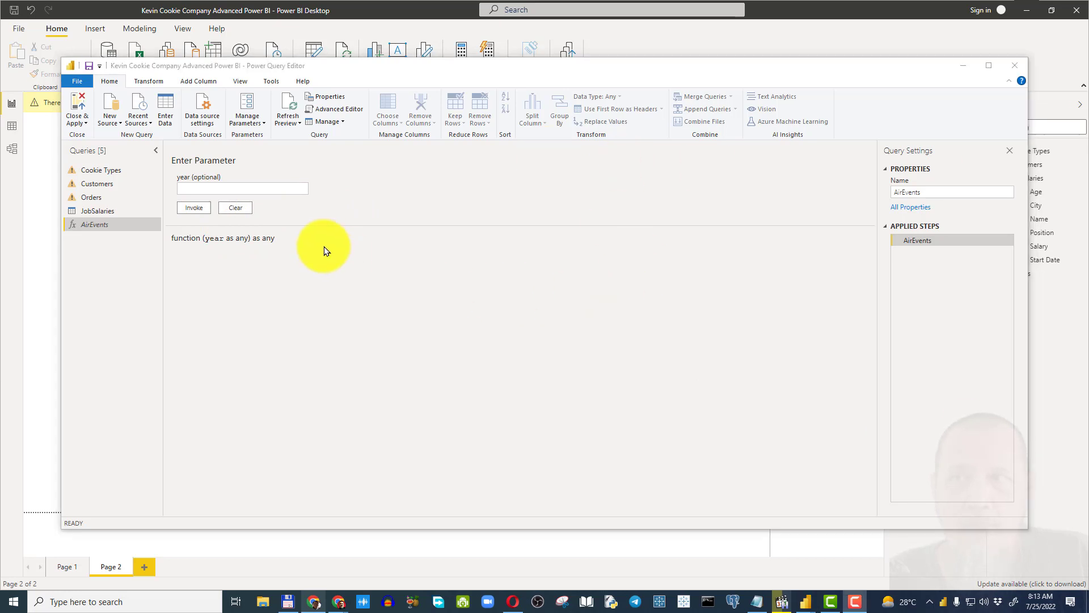
Step: Test the AirEvents function by invoking it with the year 2010
click(267, 189)
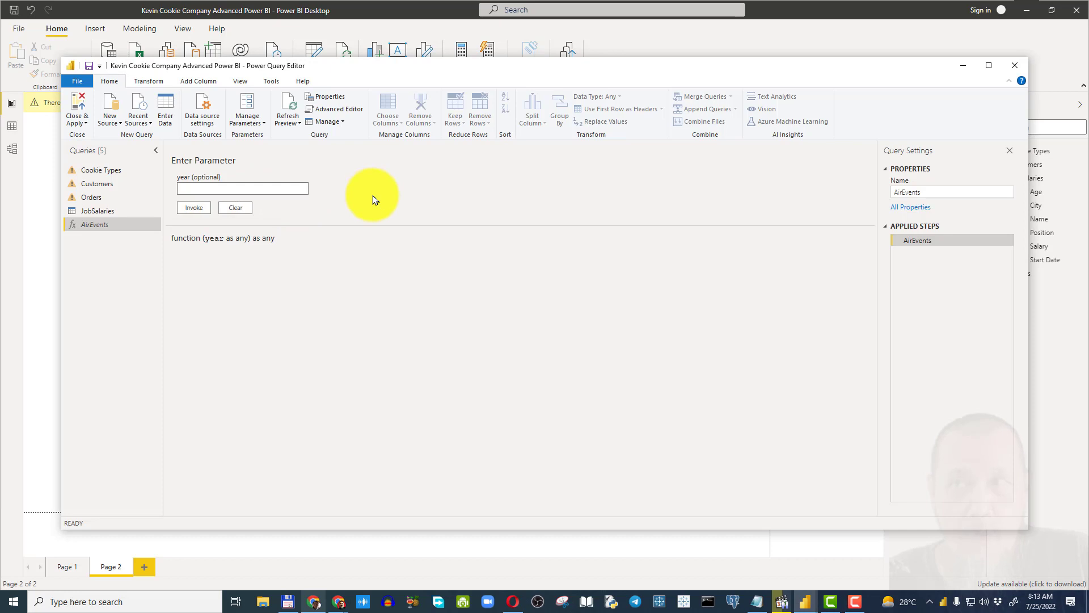
click(191, 211)
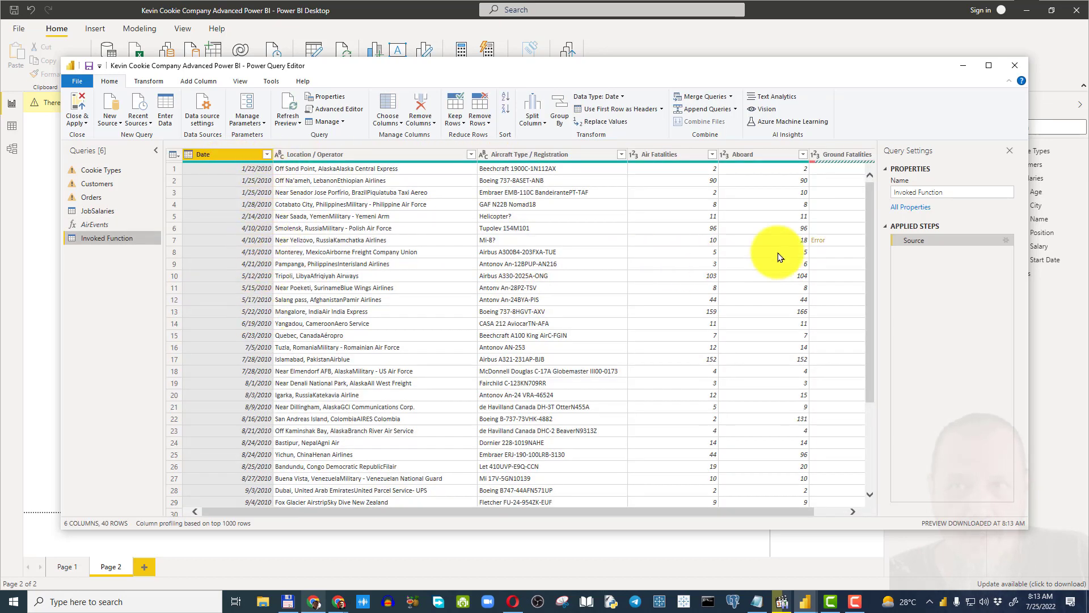
drag(873, 227, 845, 199)
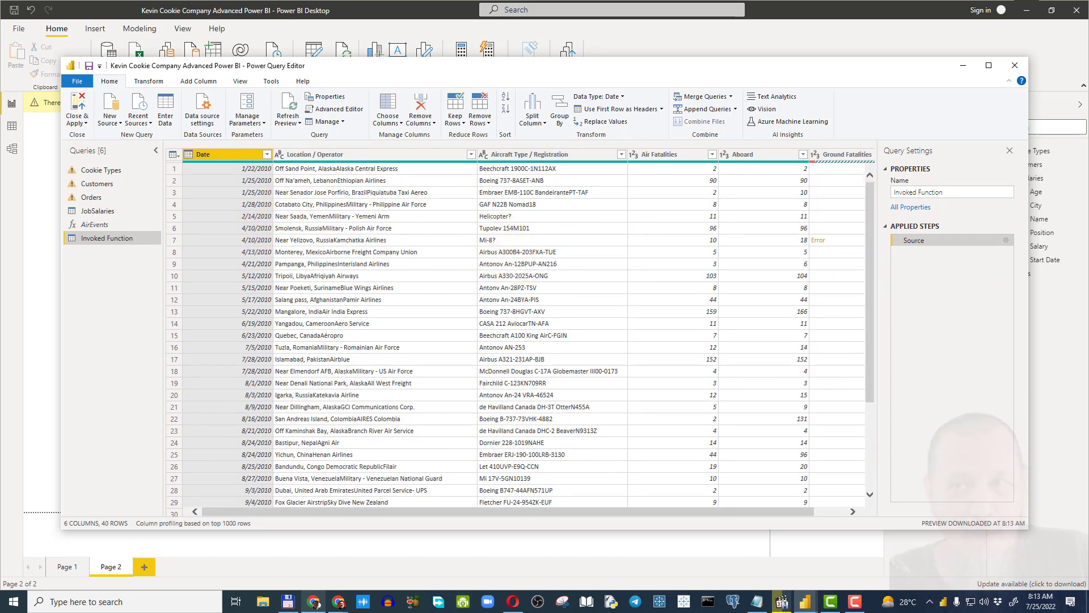
click(1034, 295)
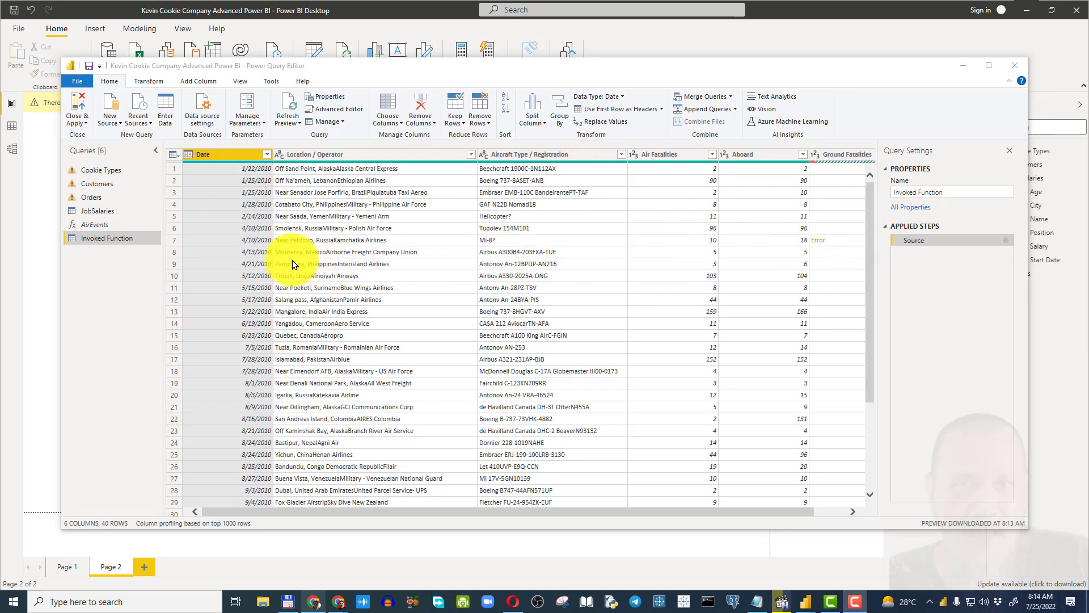
Step: Delete the Invoked Function query holding the 2010 accidents and confirm the deletion
click(84, 237)
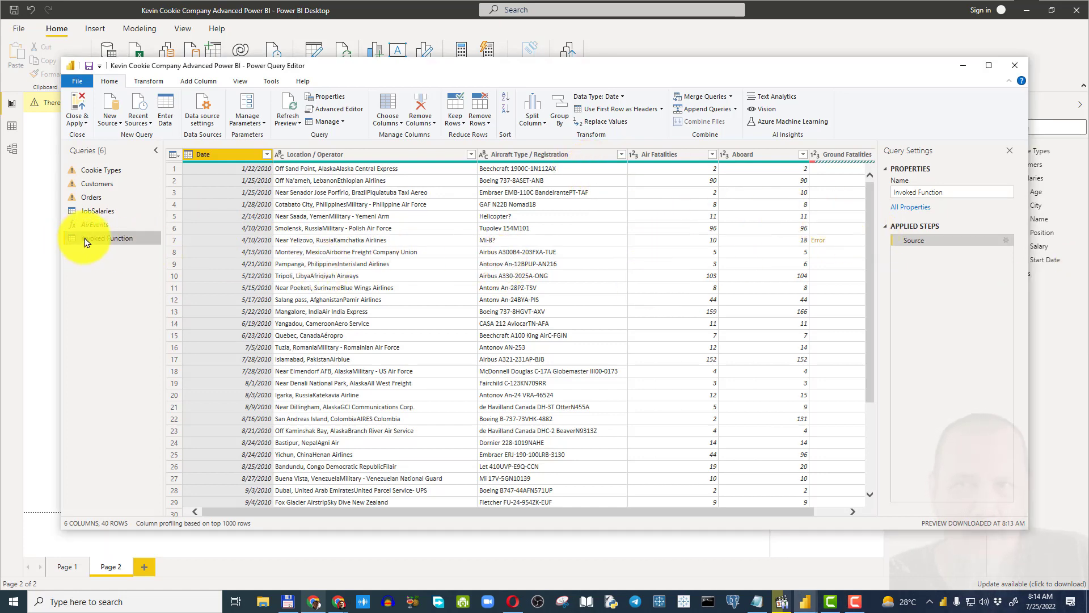
right_click(82, 237)
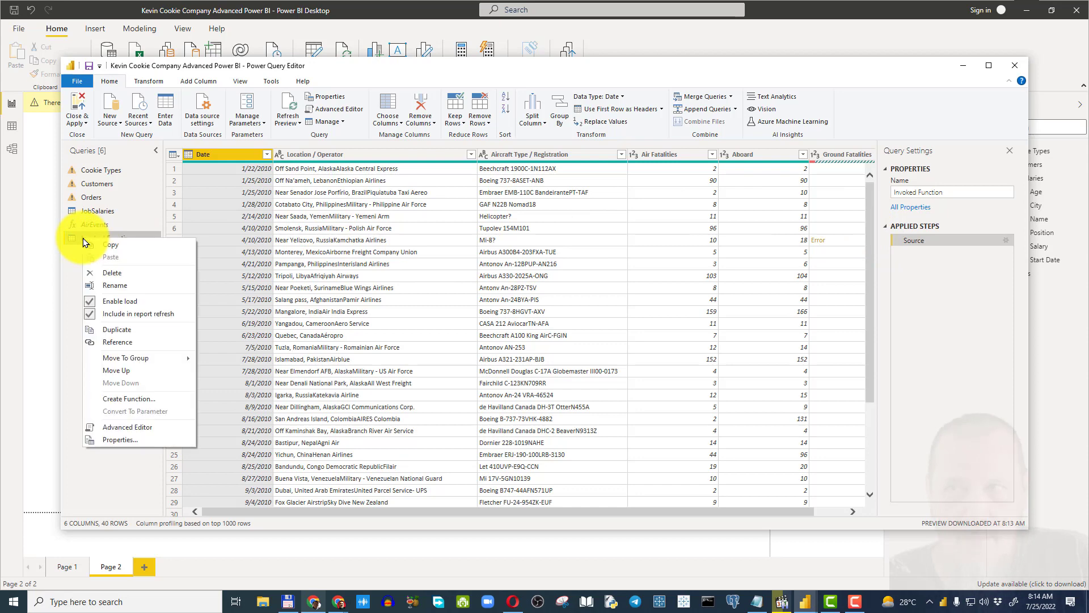
click(111, 275)
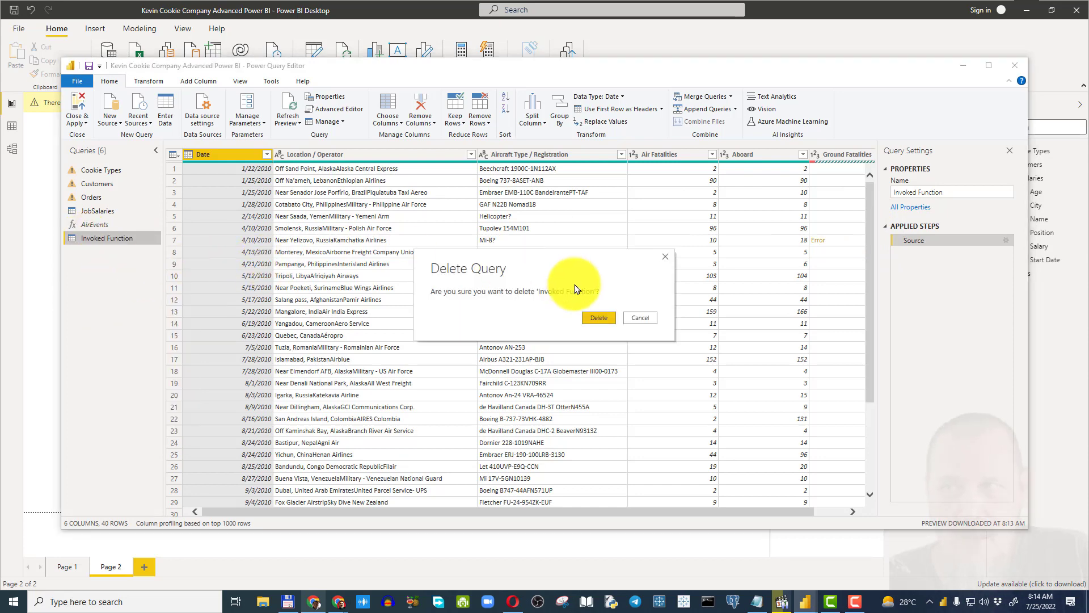
click(588, 318)
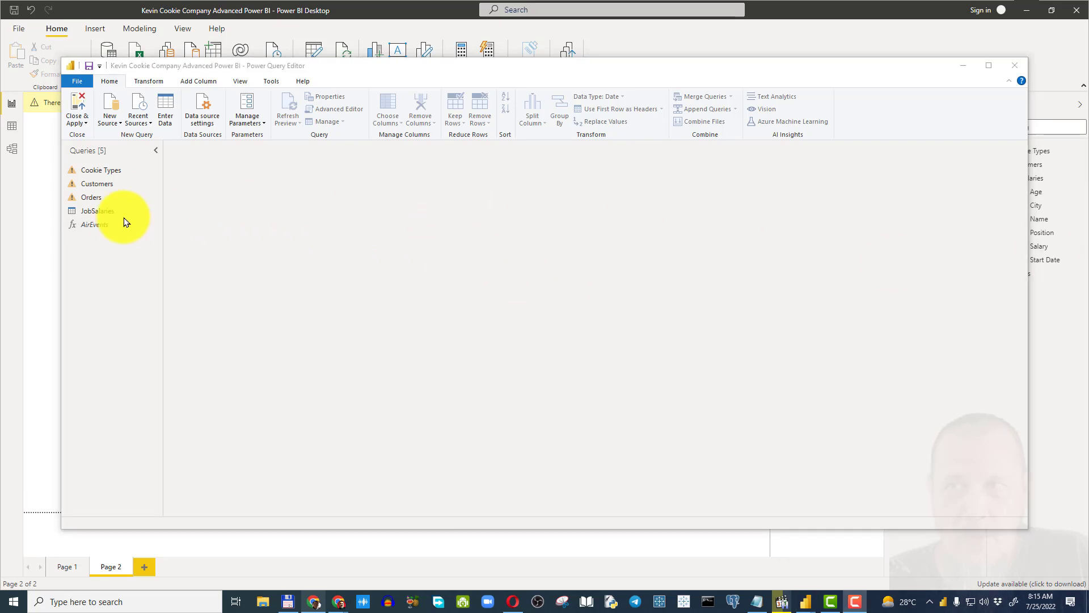
Step: Invoke the AirEvents function again with the year parameter set to 1990
click(108, 224)
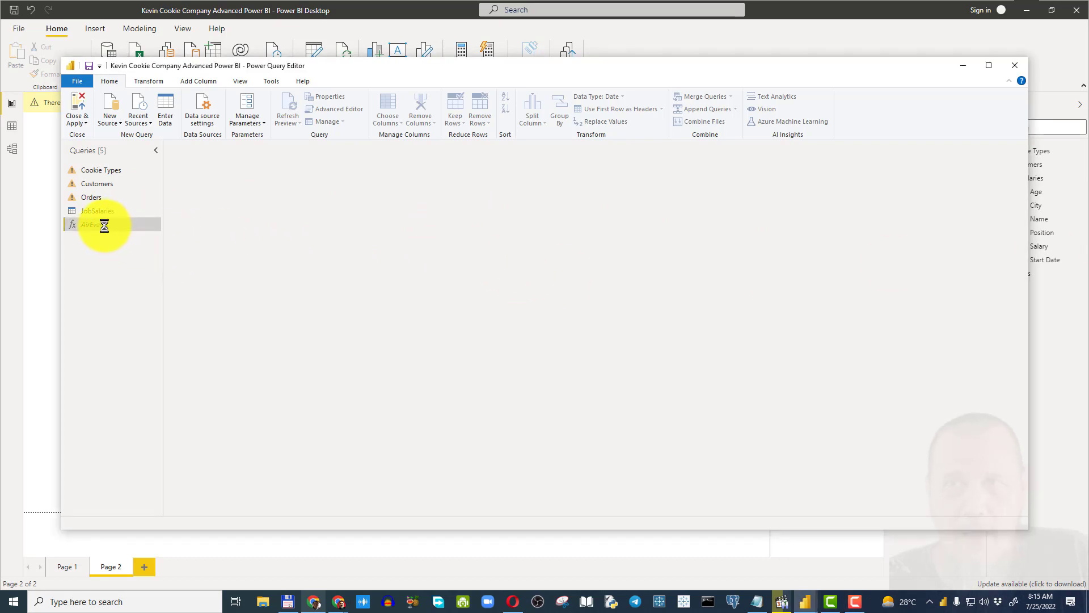
click(186, 190)
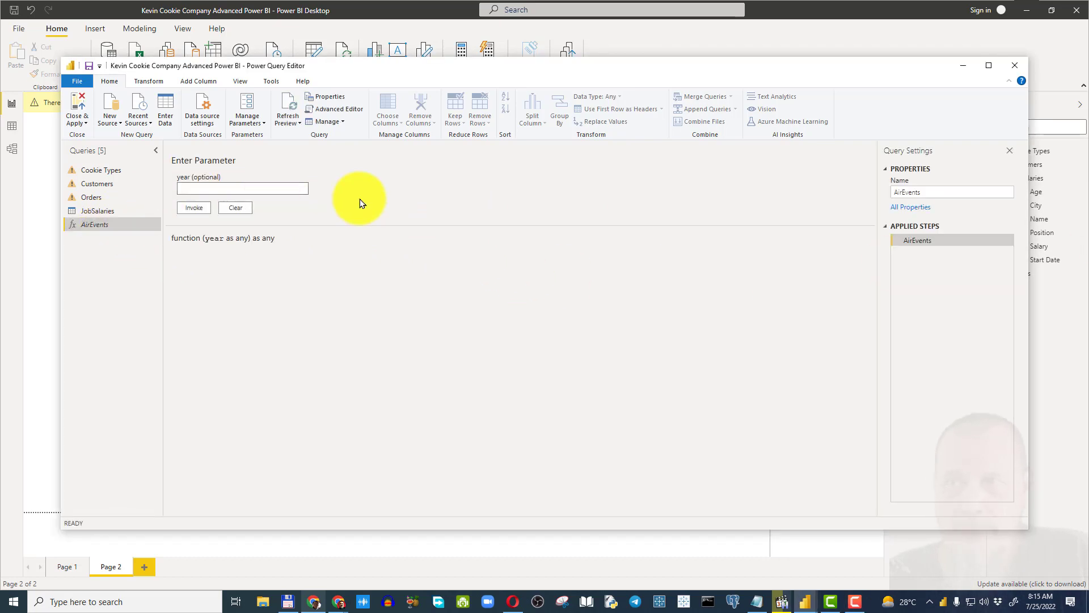
text(1990)
click(193, 208)
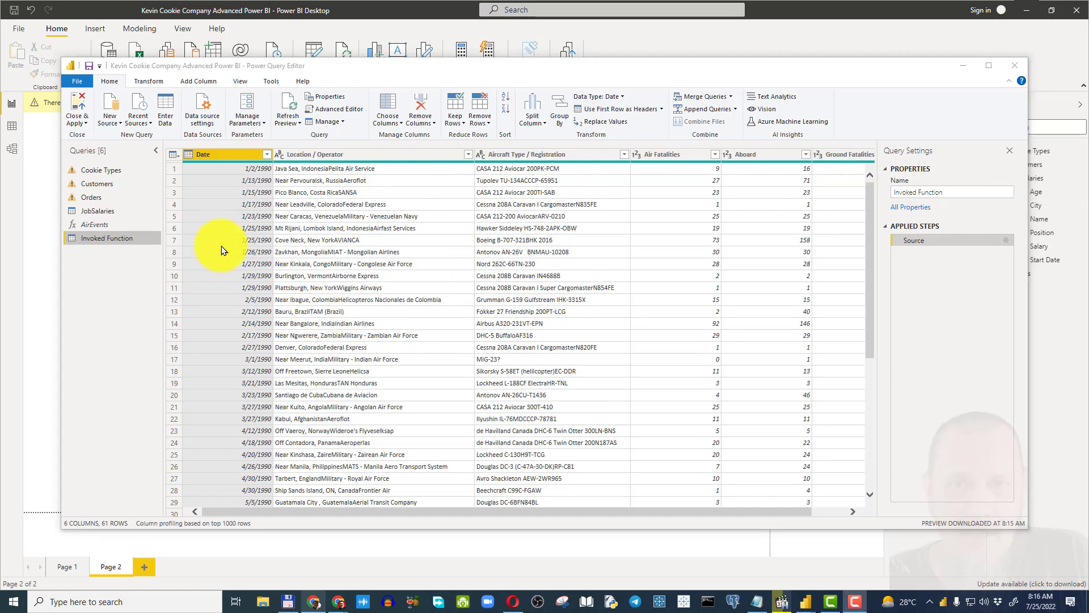
Step: Delete the Invoked Function query with the 1990 accidents and reselect the AirEvents function
right_click(104, 236)
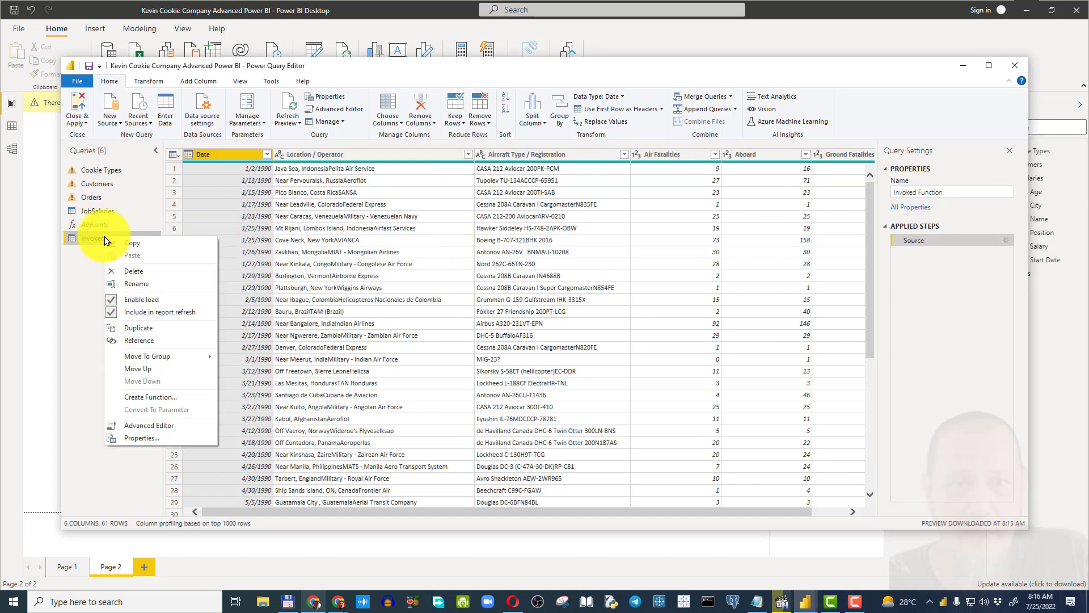
click(124, 269)
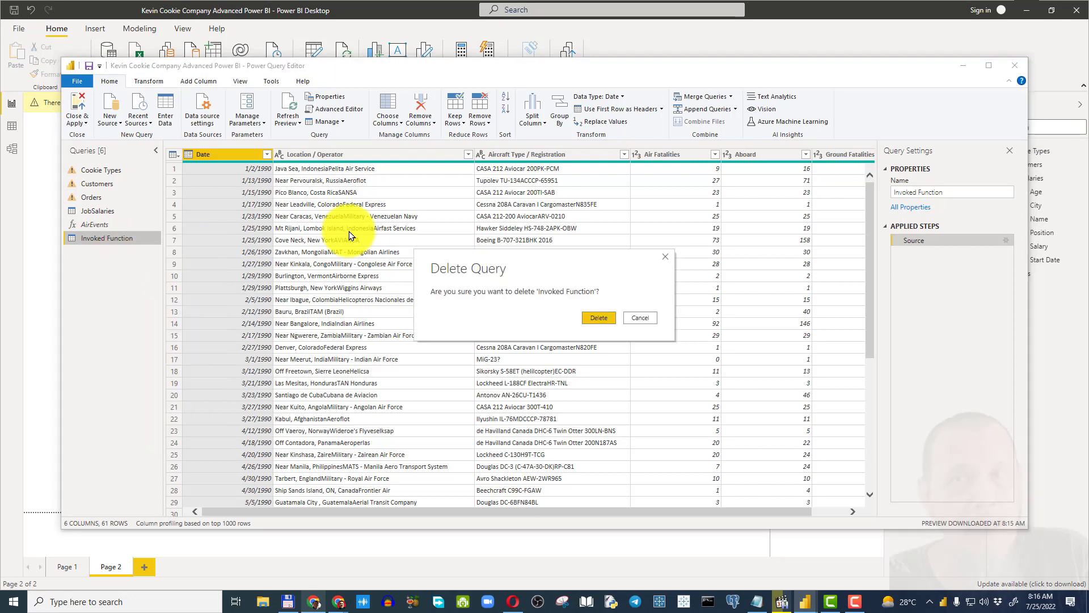
click(603, 318)
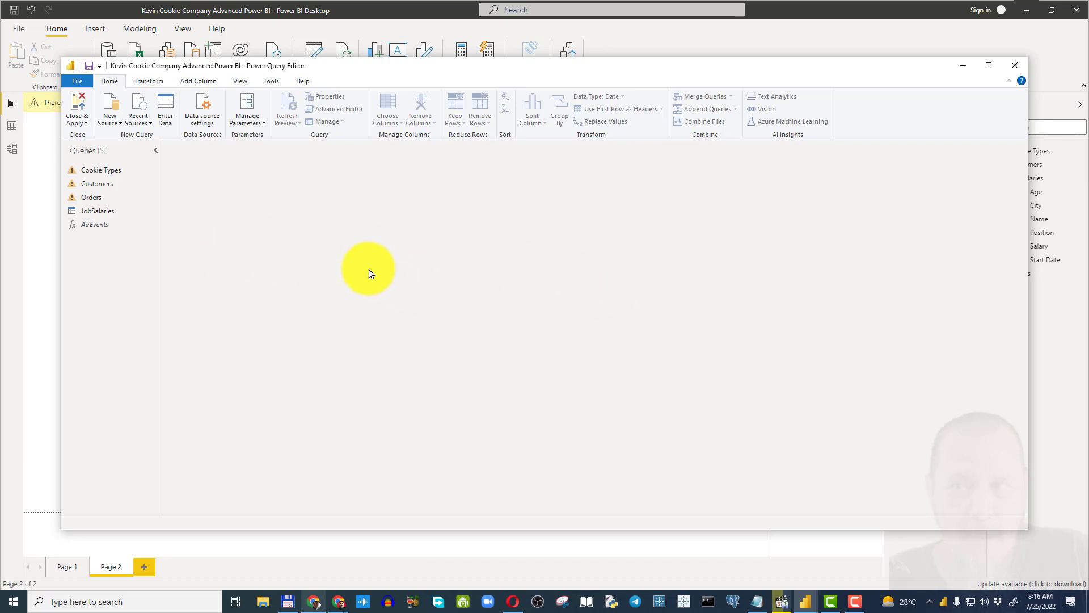
click(87, 225)
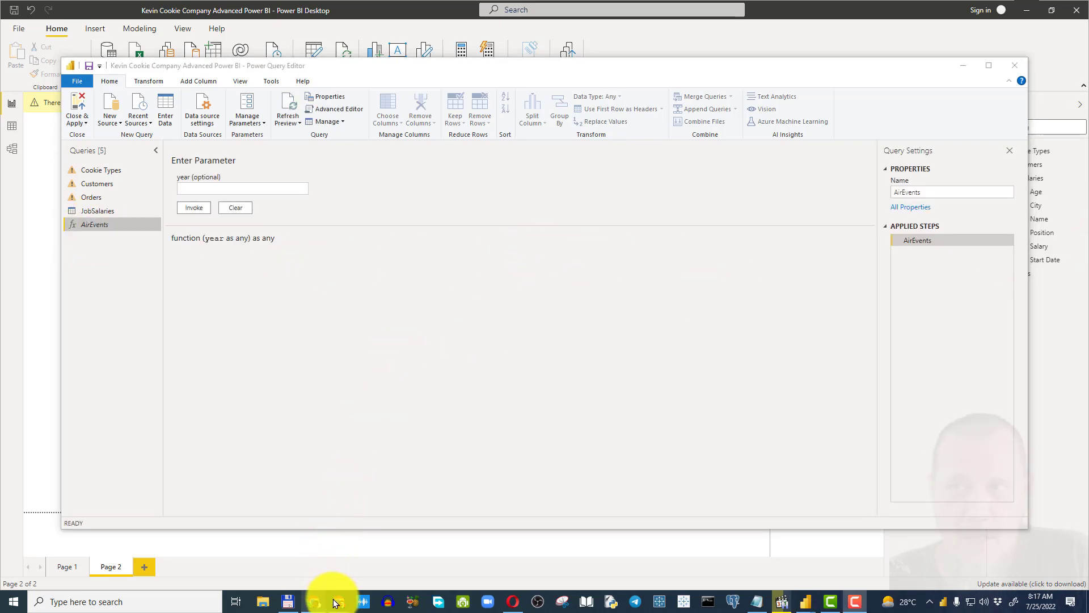
Step: Switch to Chrome, return from the 1930 page to the accident database index, and copy its address planecrashinfo.com/database.htm
mouse_move(338, 603)
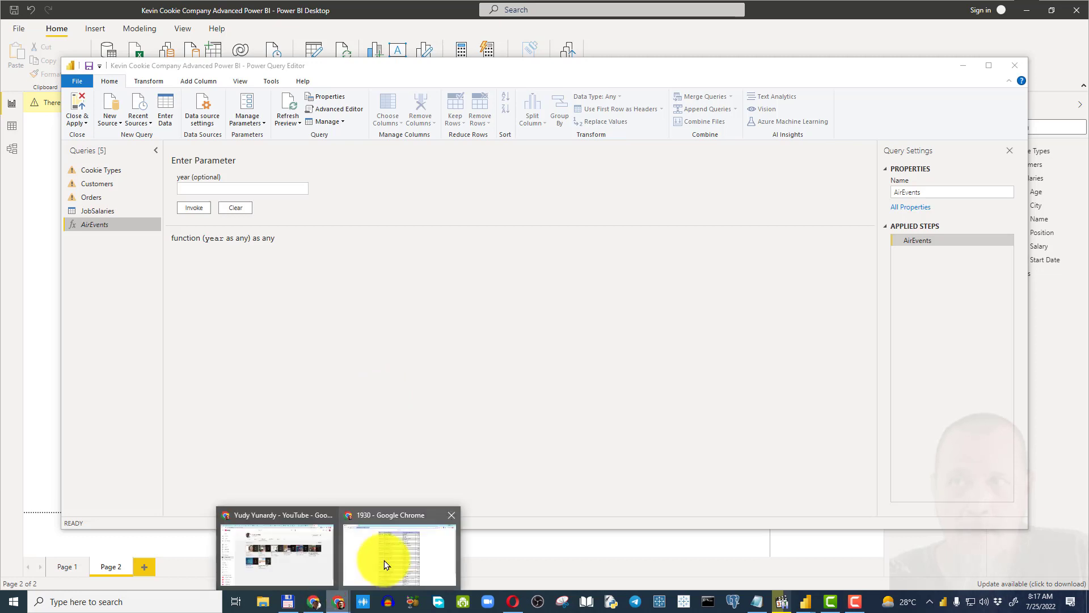
click(383, 560)
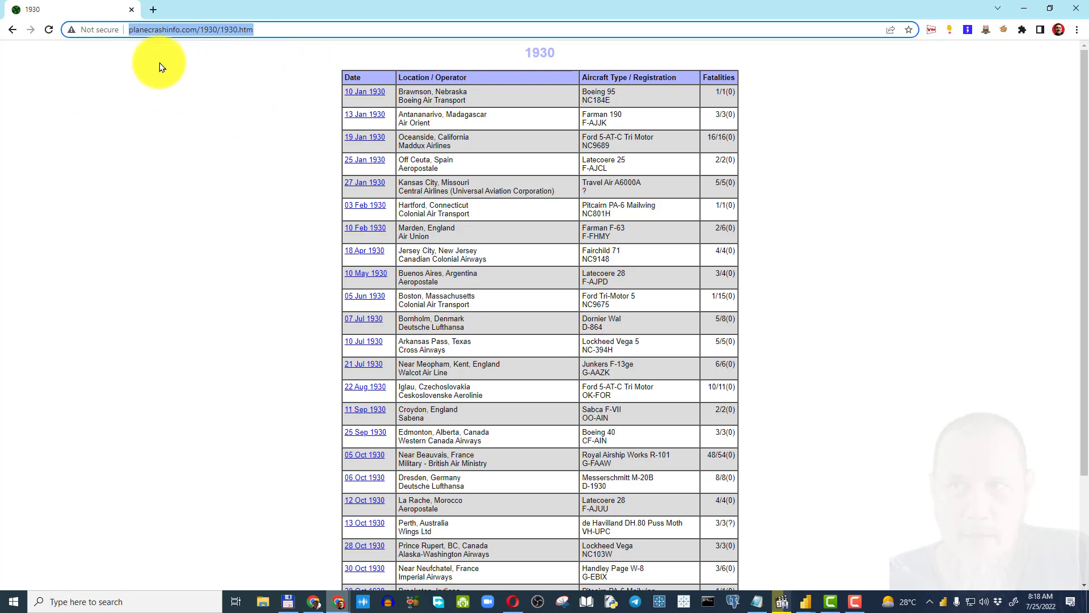
click(12, 29)
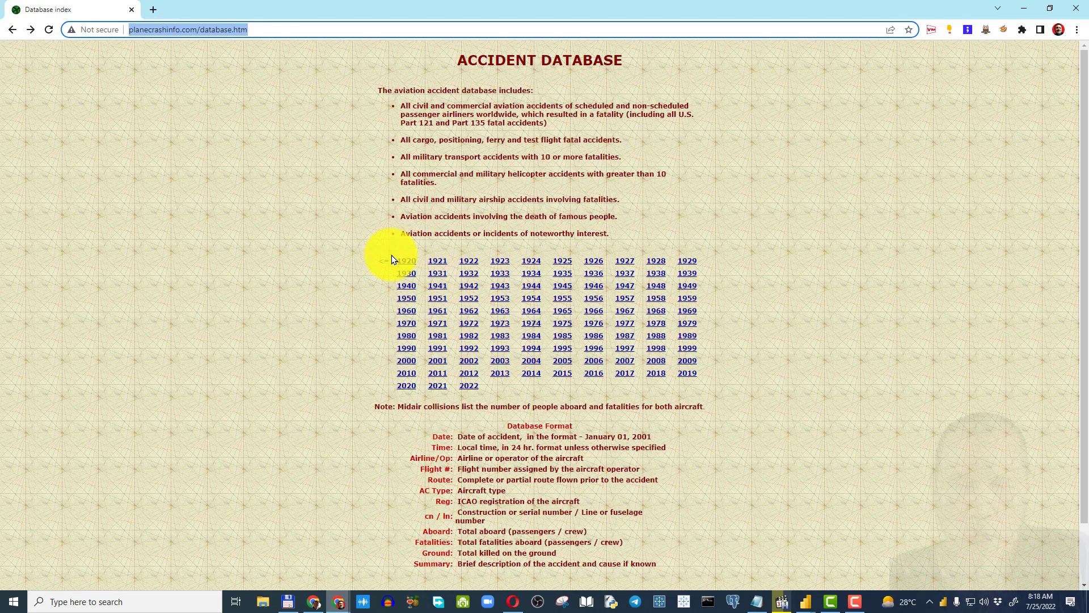
drag(391, 259, 707, 383)
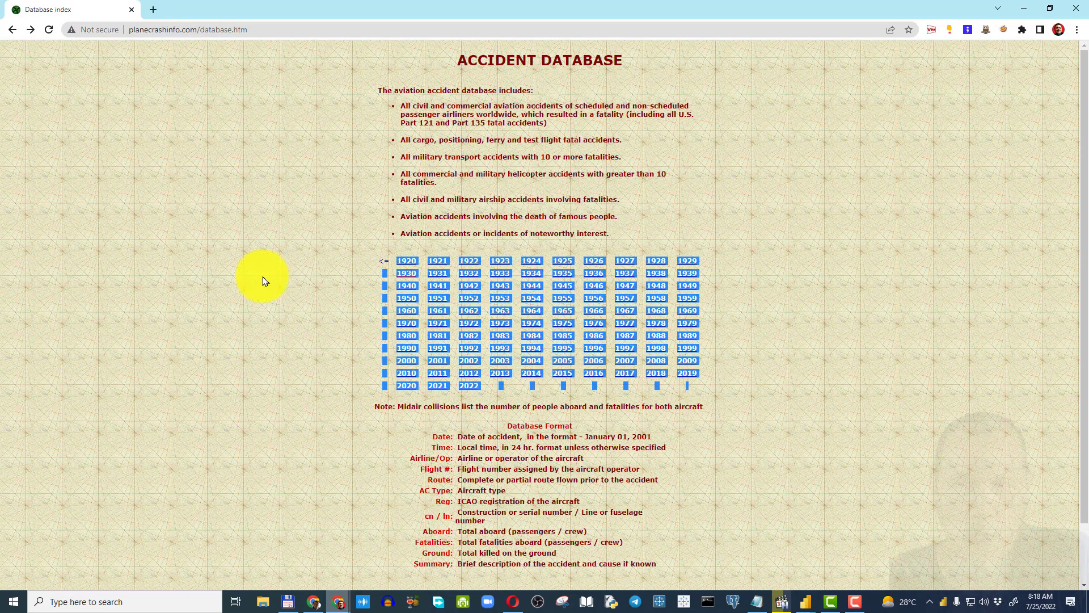
click(244, 274)
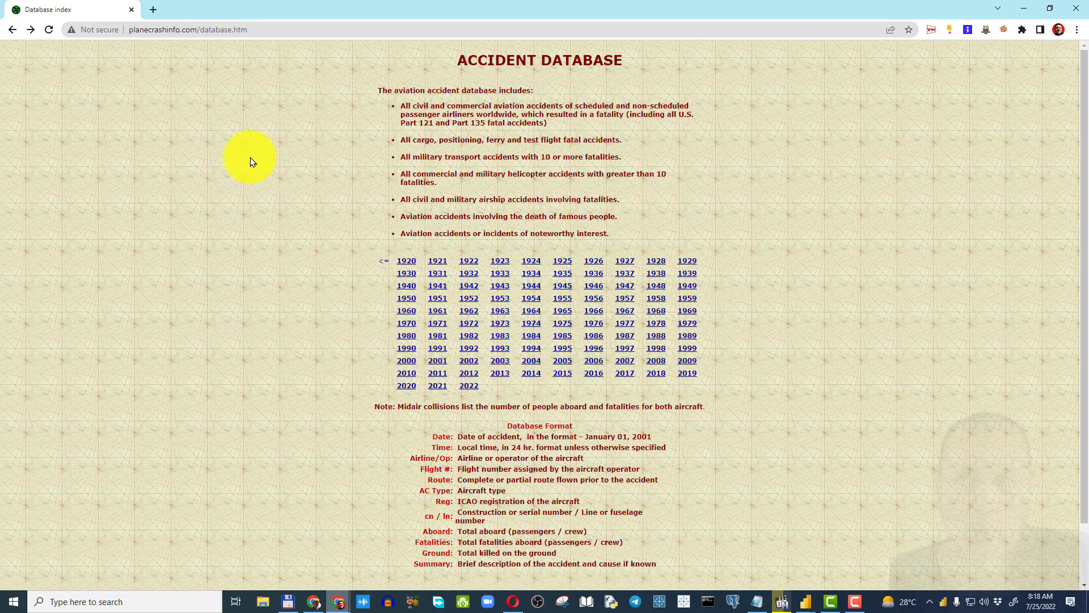
click(262, 30)
right_click(240, 29)
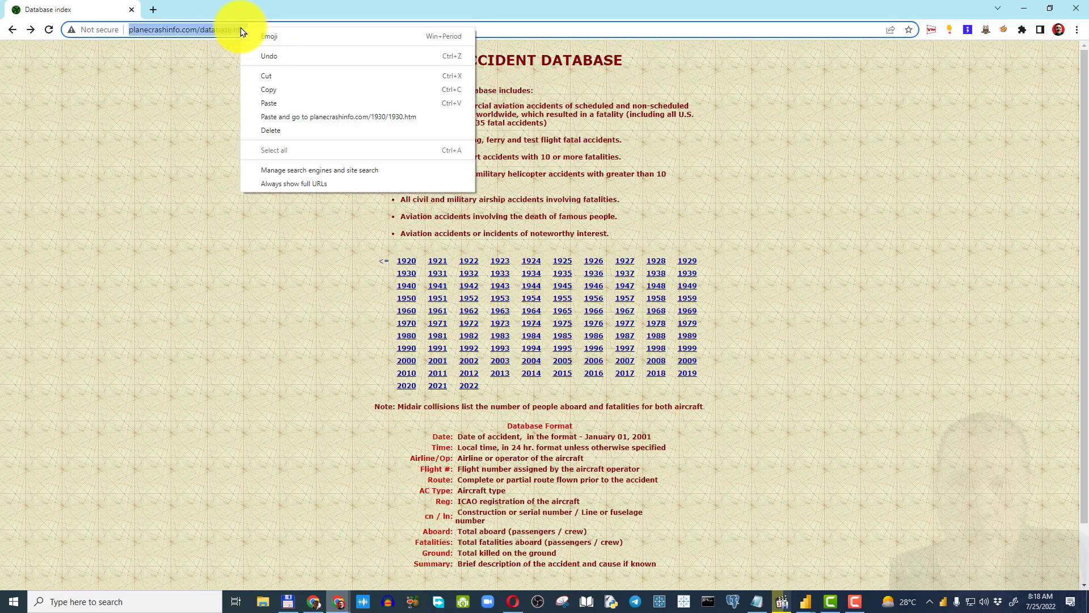
click(285, 92)
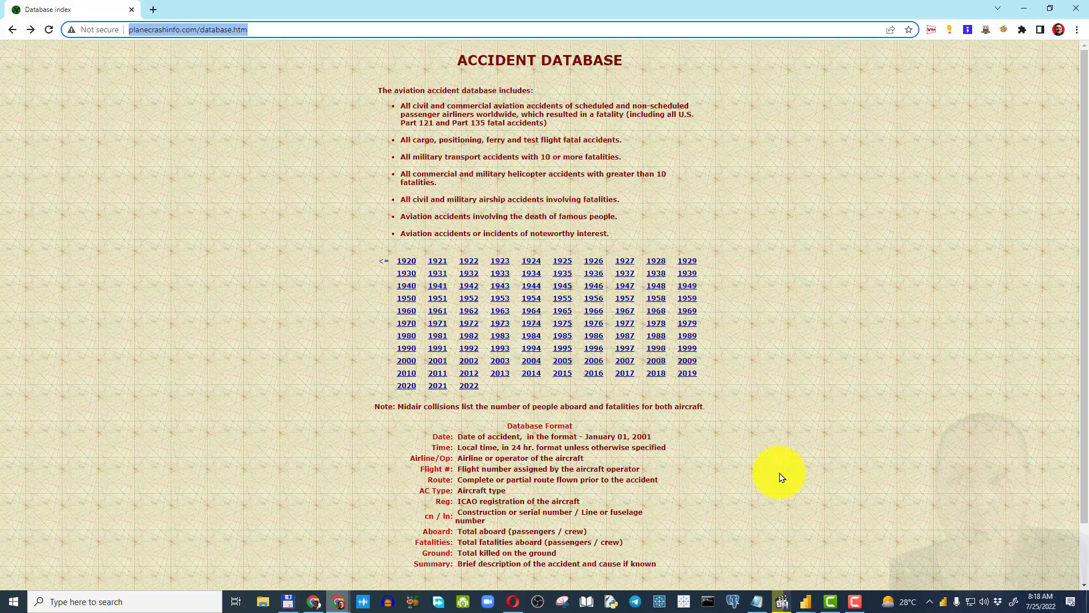
click(1026, 11)
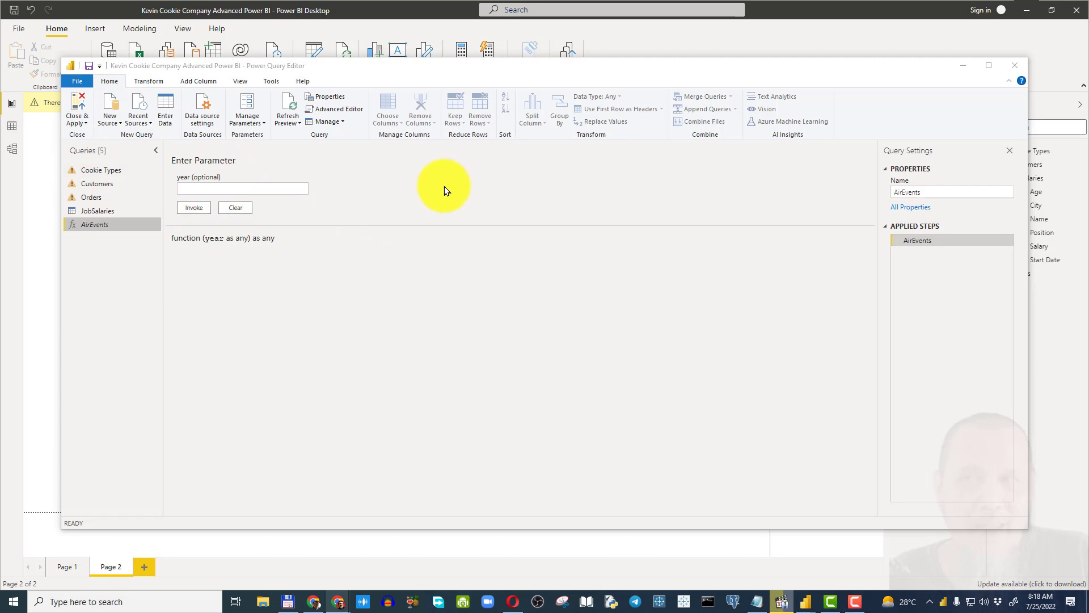
click(110, 119)
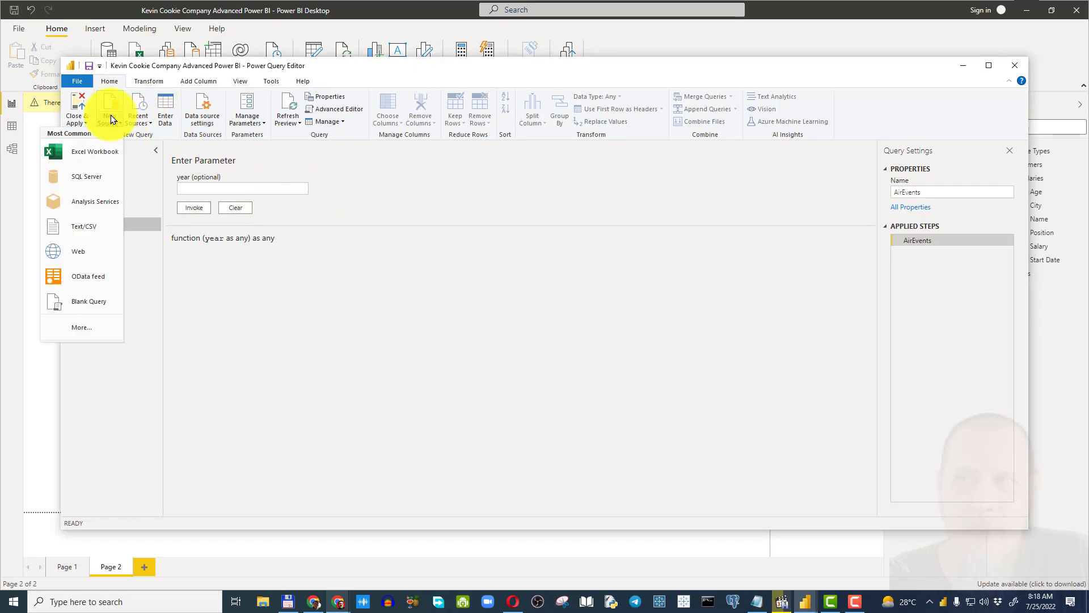
click(84, 250)
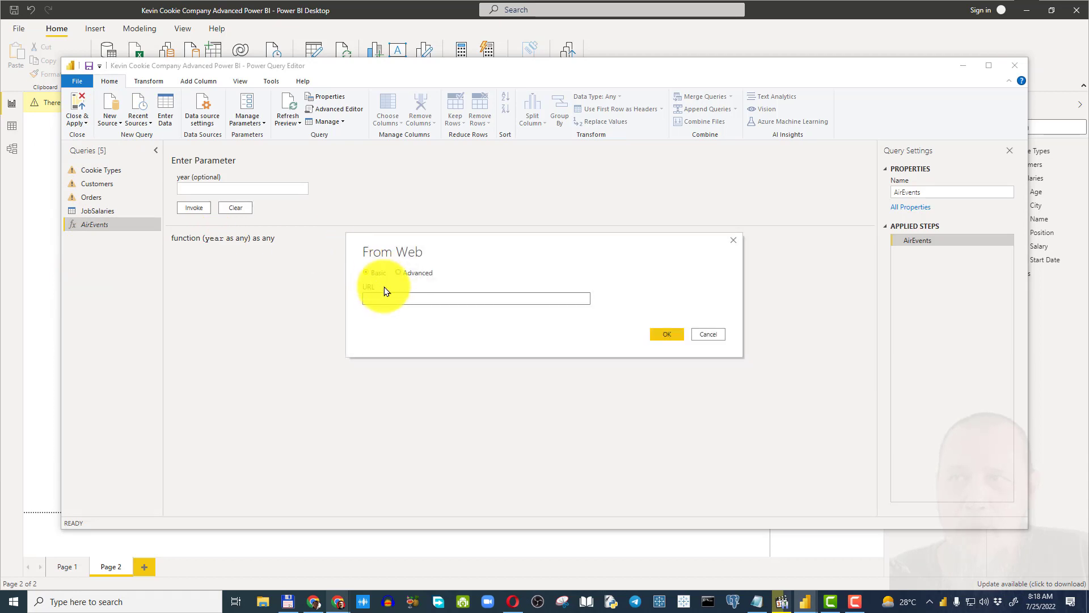
right_click(387, 301)
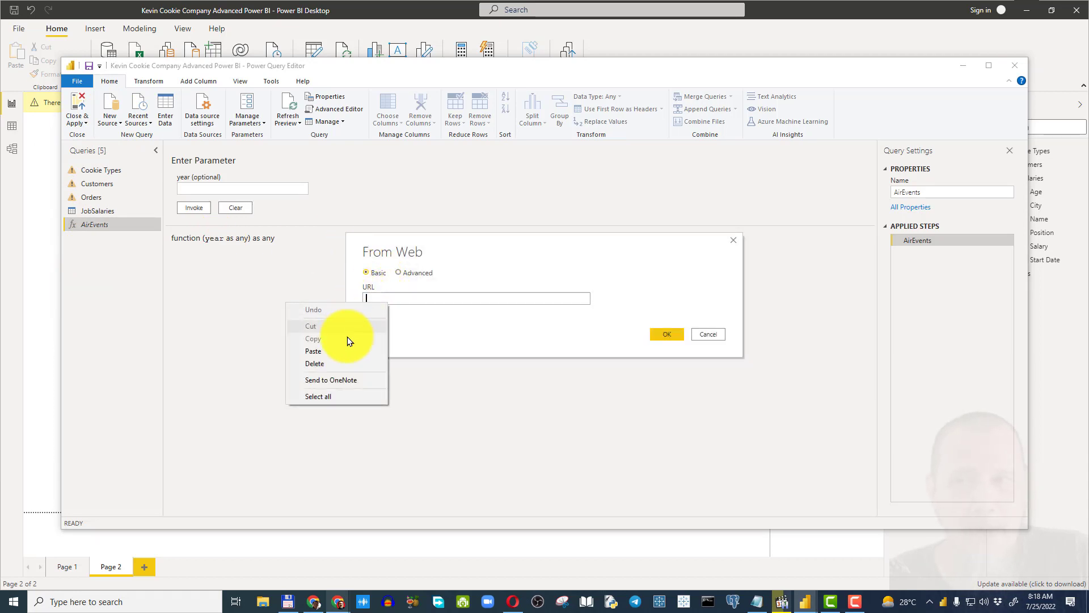
click(349, 350)
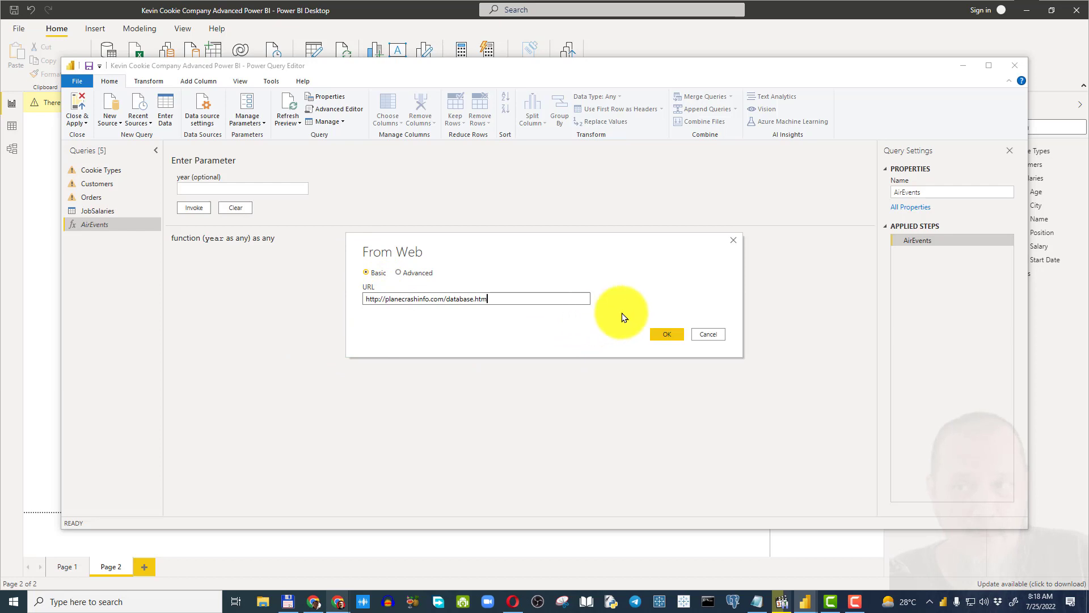
click(668, 338)
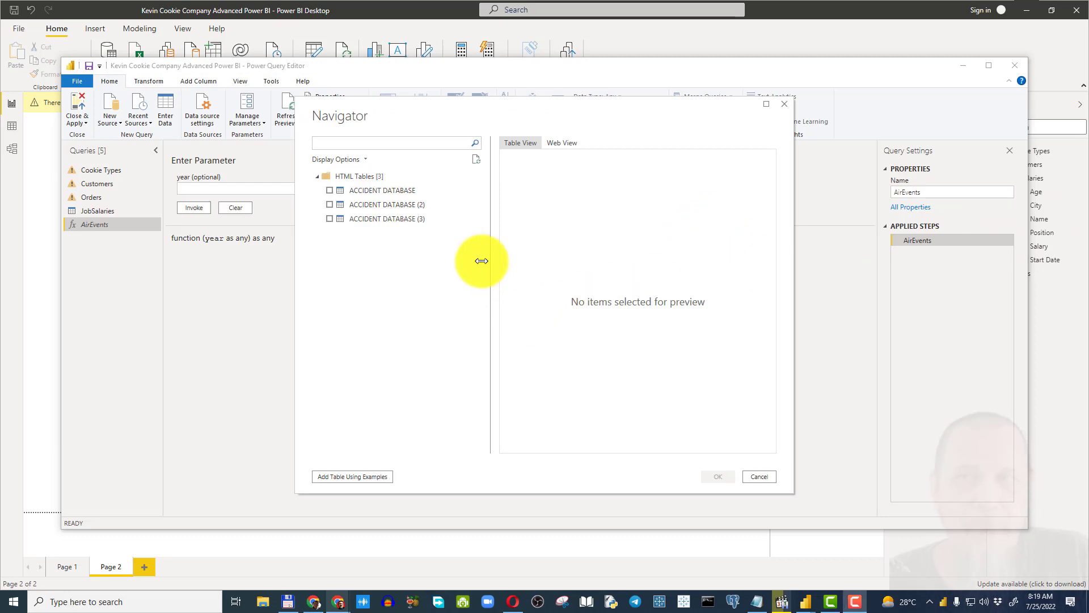
Step: Preview the HTML tables found on the page and load ACCIDENT DATABASE (2), the grid of years
click(391, 191)
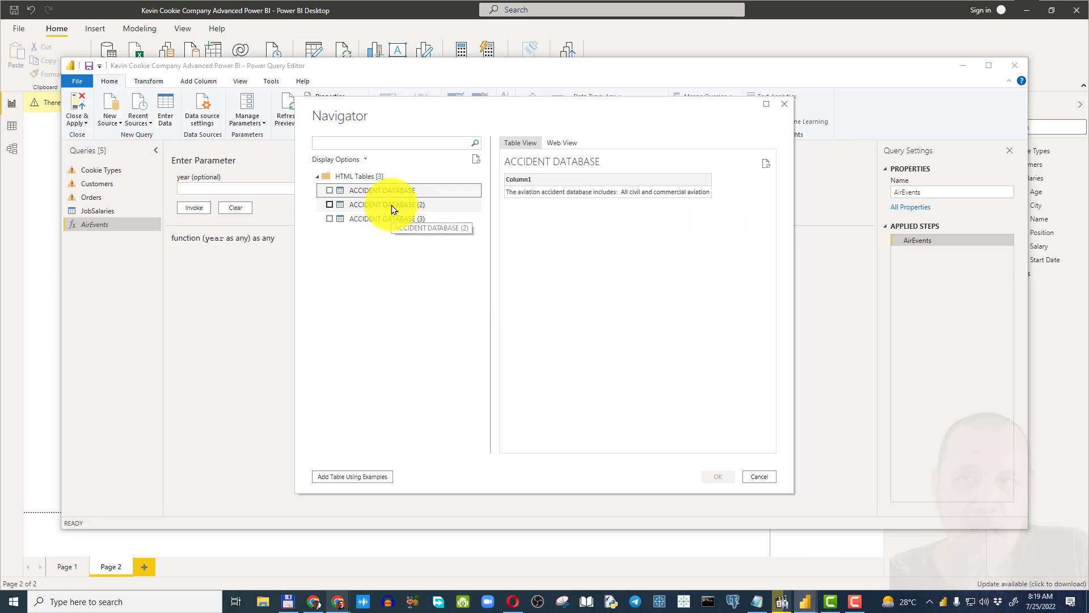
click(392, 205)
click(389, 214)
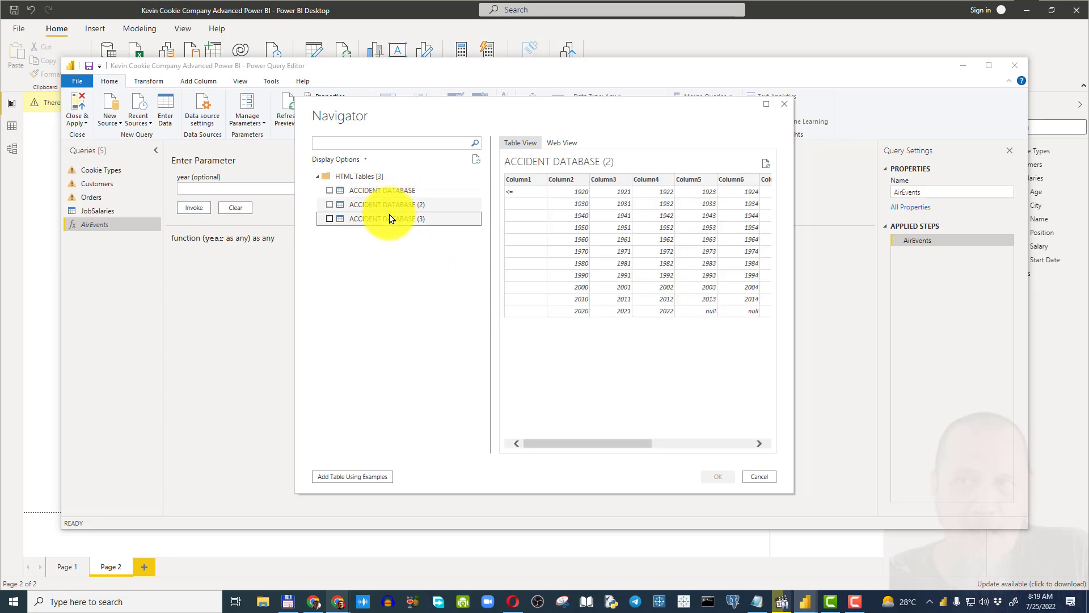
click(381, 205)
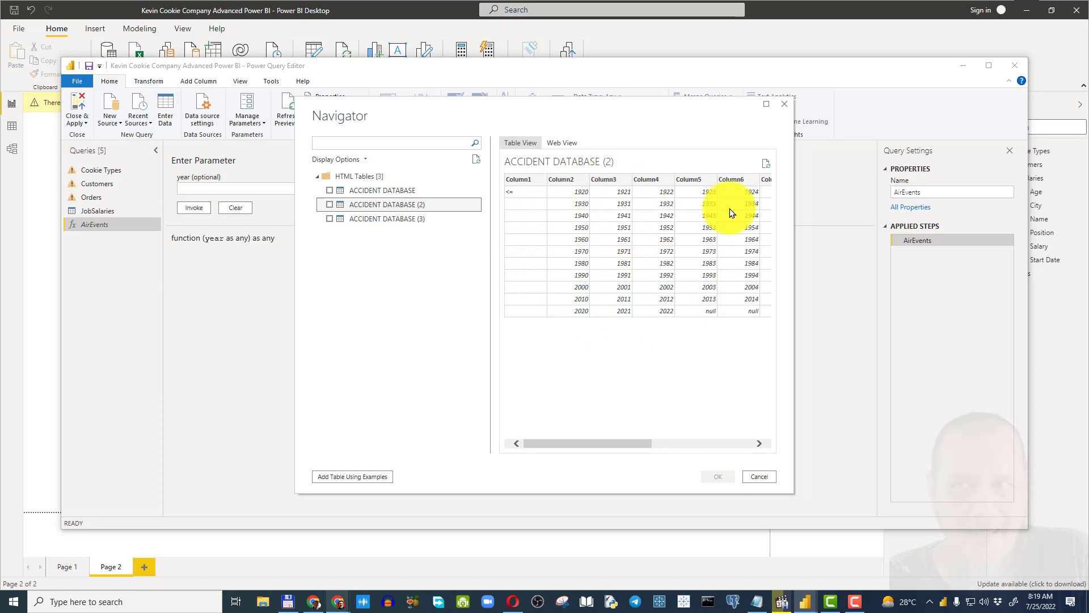
click(330, 204)
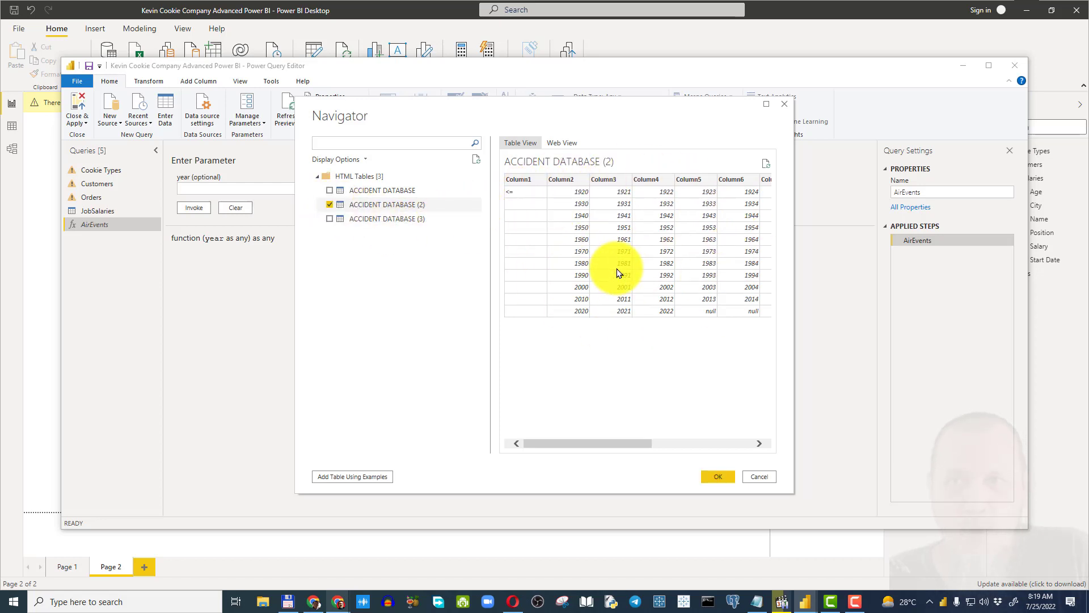
click(717, 477)
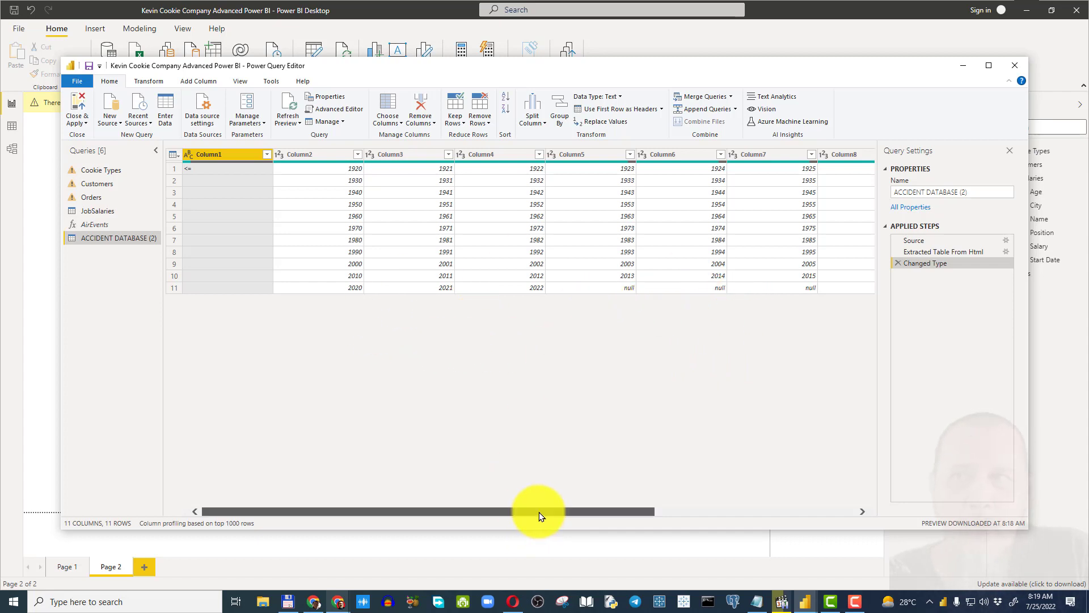
Step: Remove Column1 from the ACCIDENT DATABASE (2) query
drag(539, 512, 456, 476)
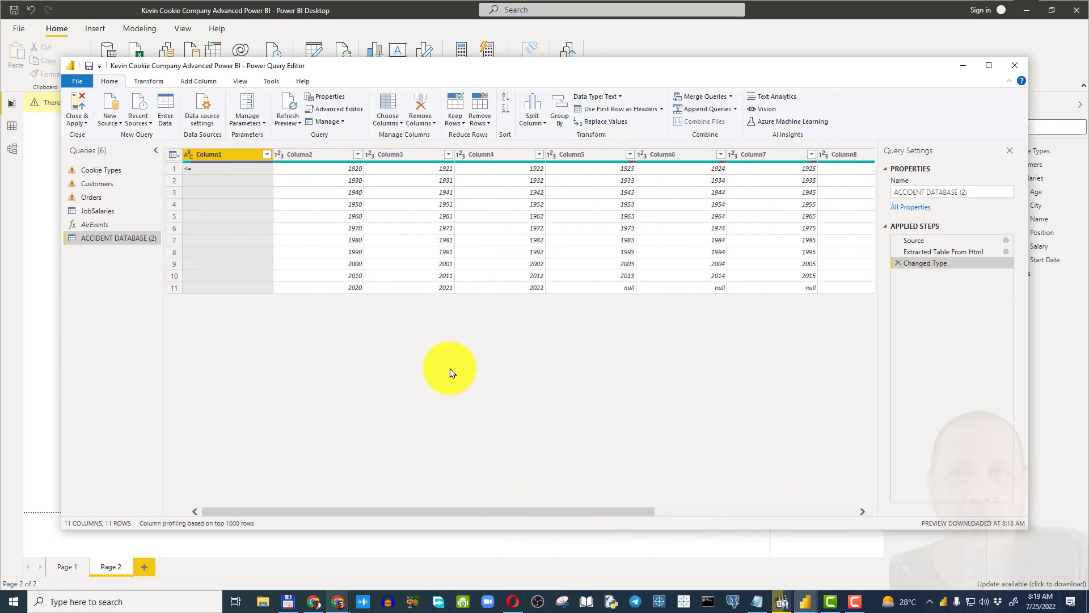
right_click(236, 152)
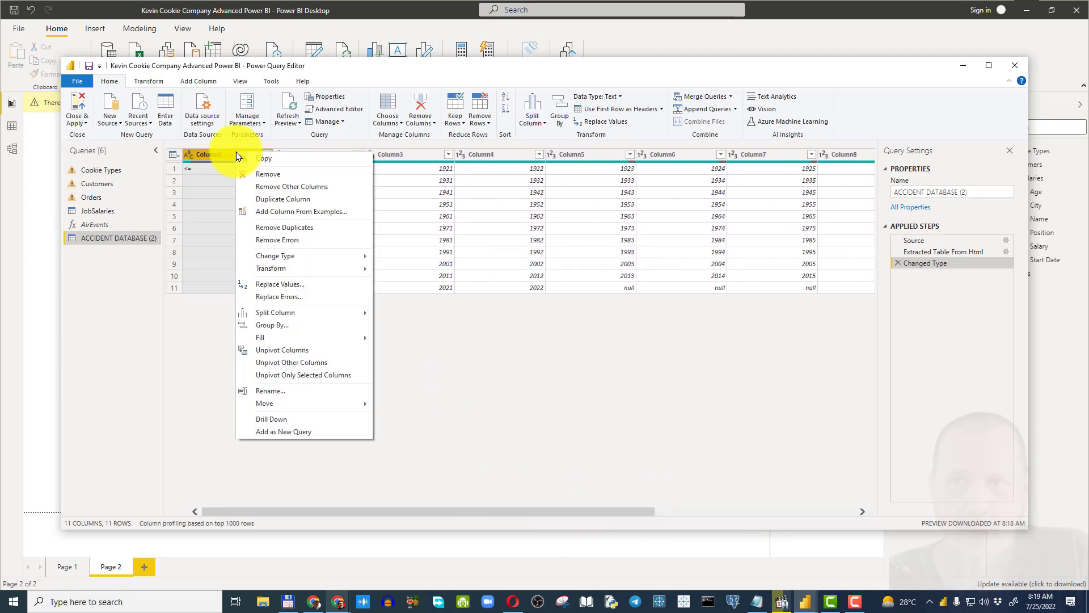
click(262, 178)
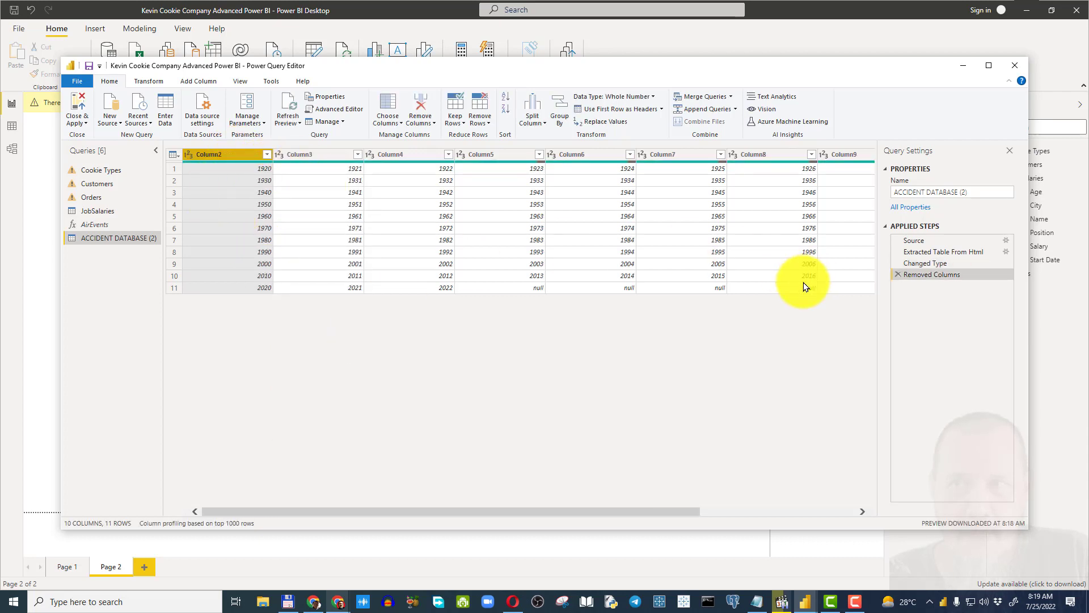
click(318, 168)
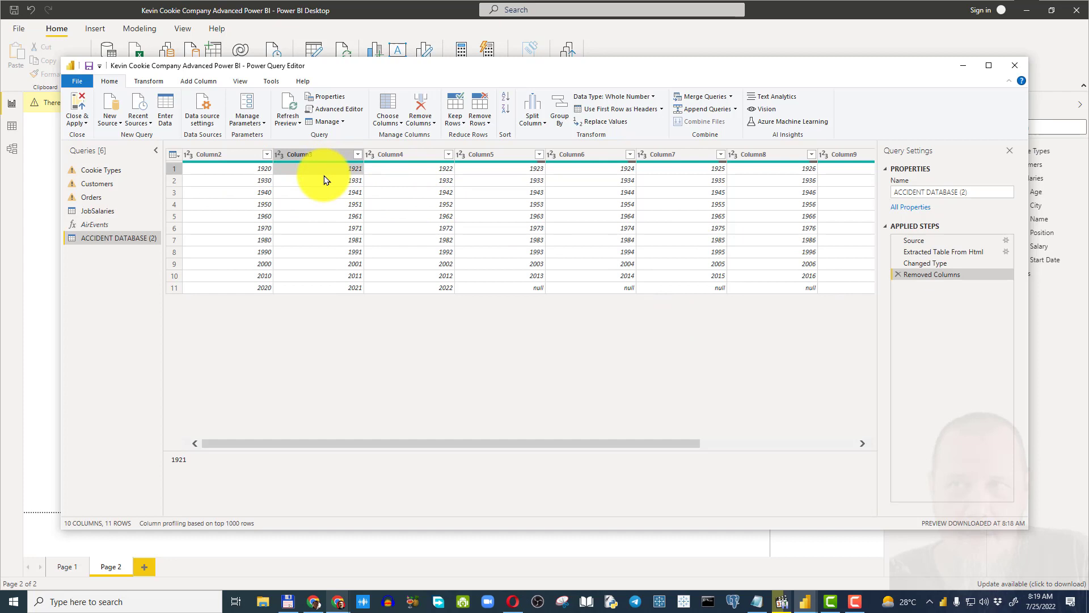
click(233, 192)
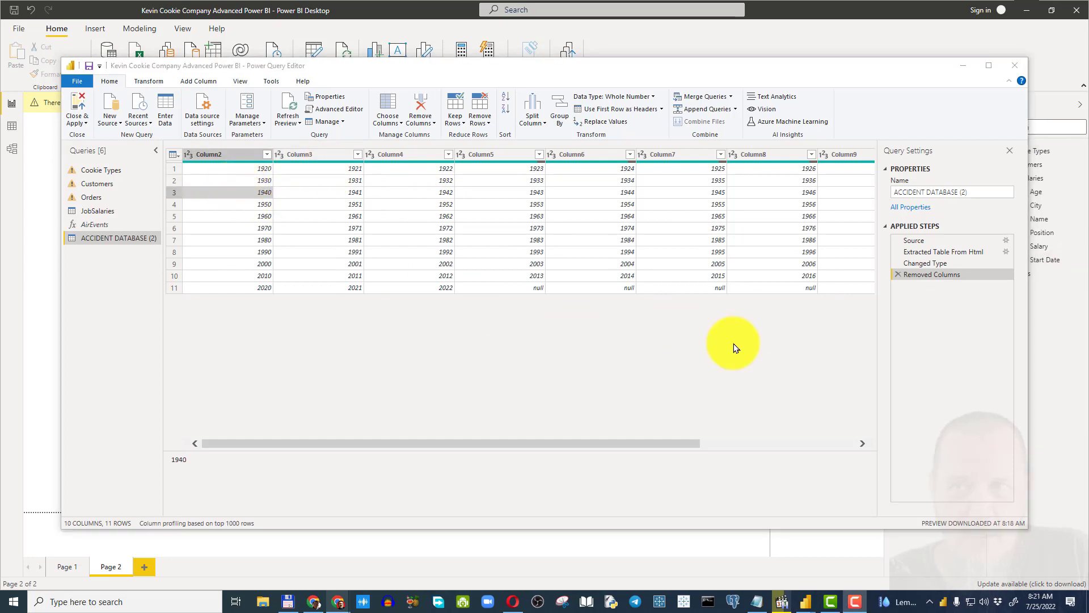
click(295, 445)
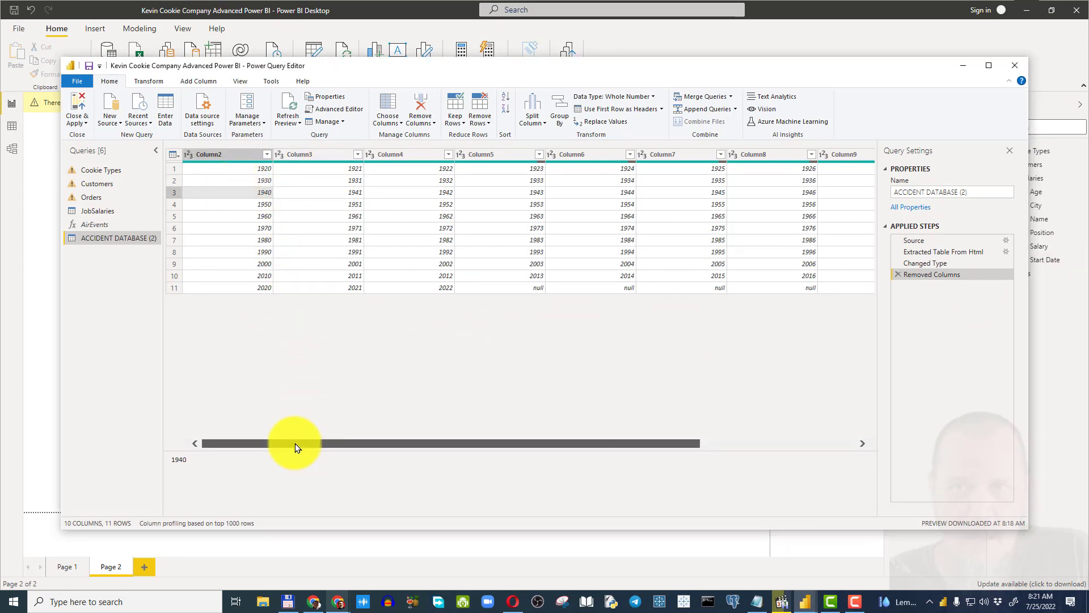
drag(295, 443, 232, 440)
Step: Select all columns from Column2 onward and unpivot them so the years form a single list
click(216, 154)
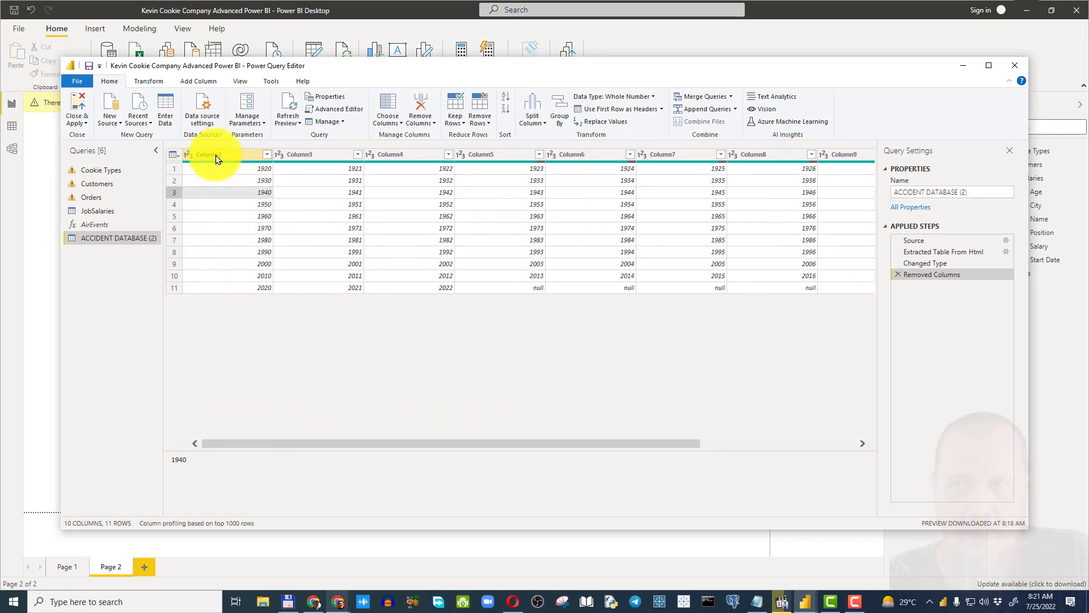
key(ctrl+a)
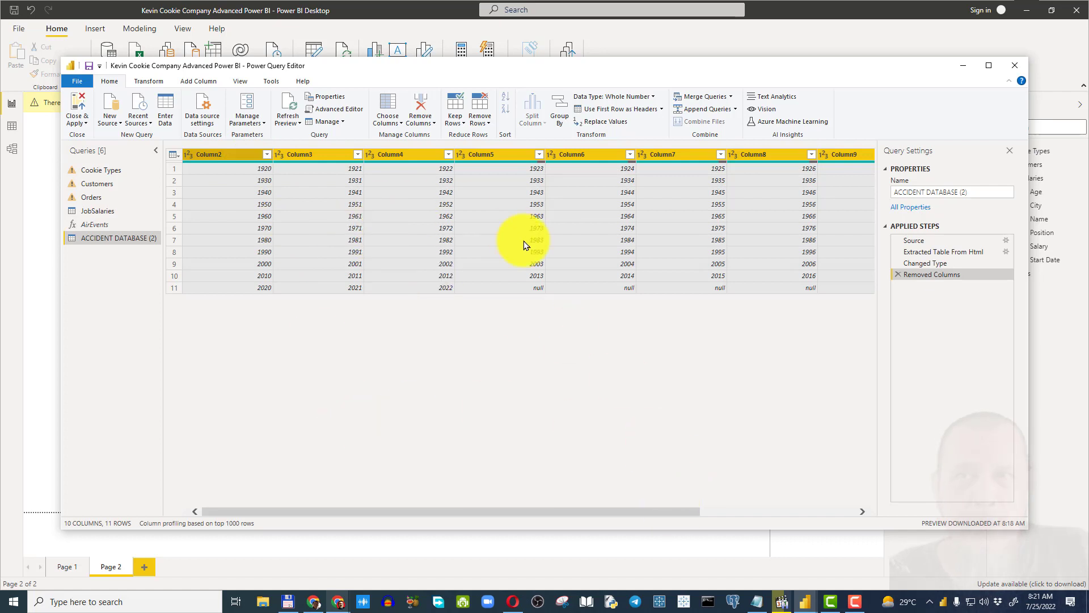
right_click(231, 155)
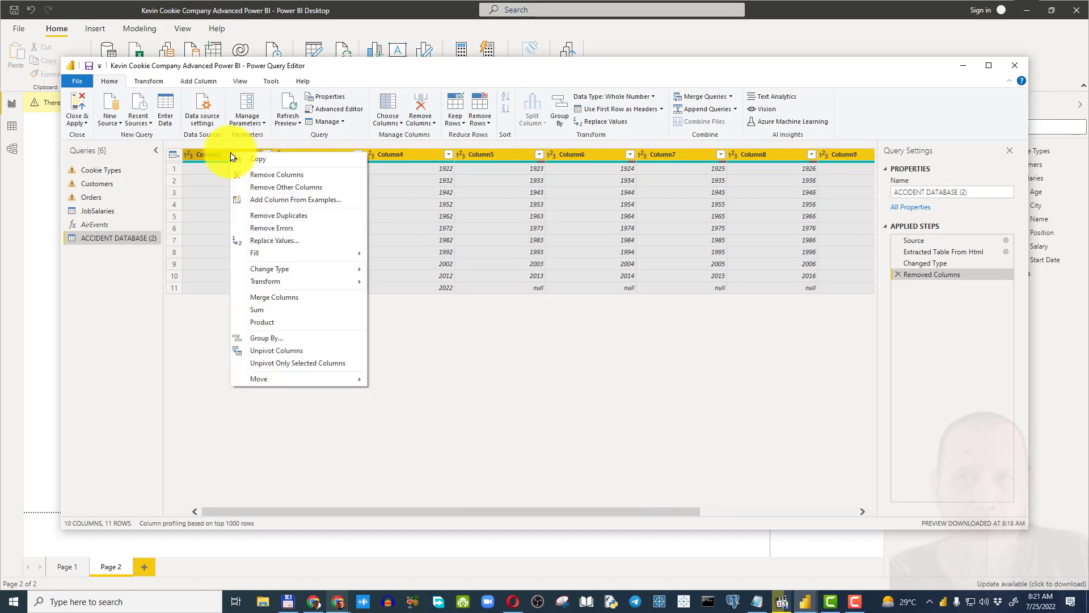
mouse_move(299, 282)
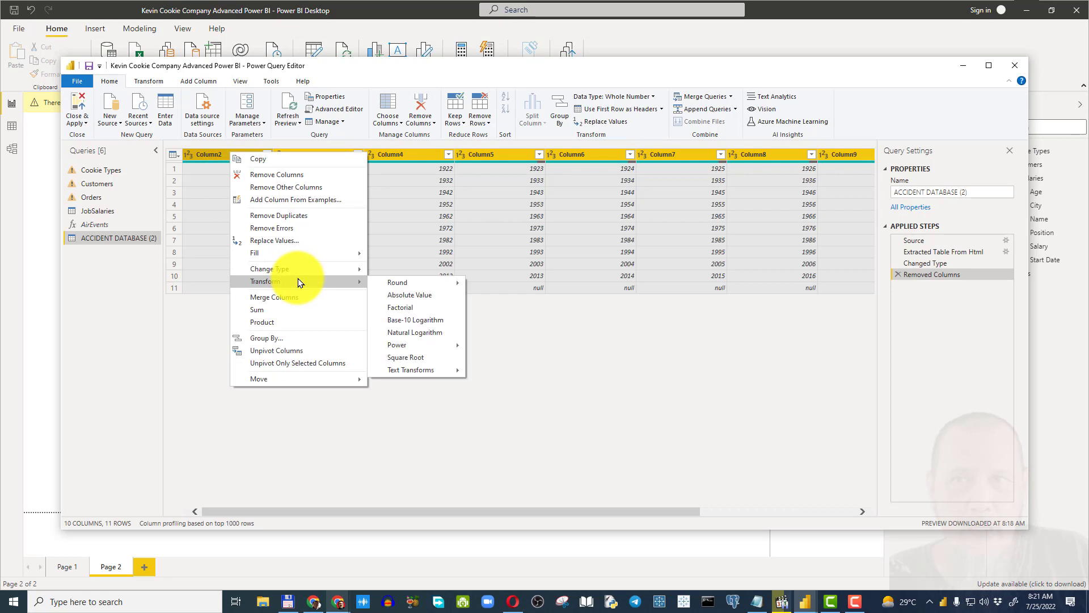
click(284, 350)
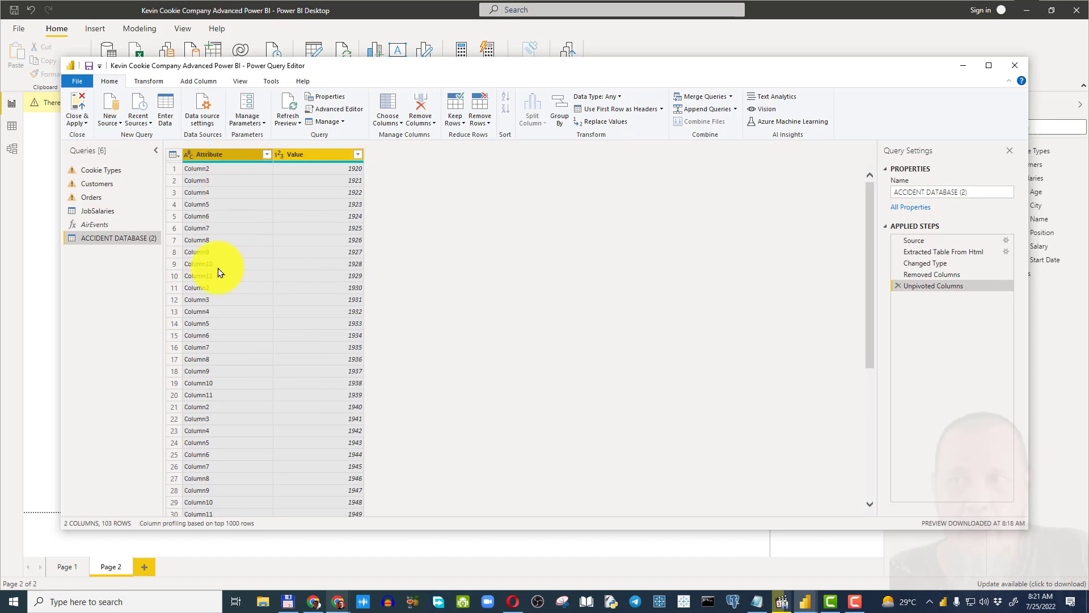
Step: Check the unpivoted list of years and remove the Attribute column
drag(867, 230, 862, 194)
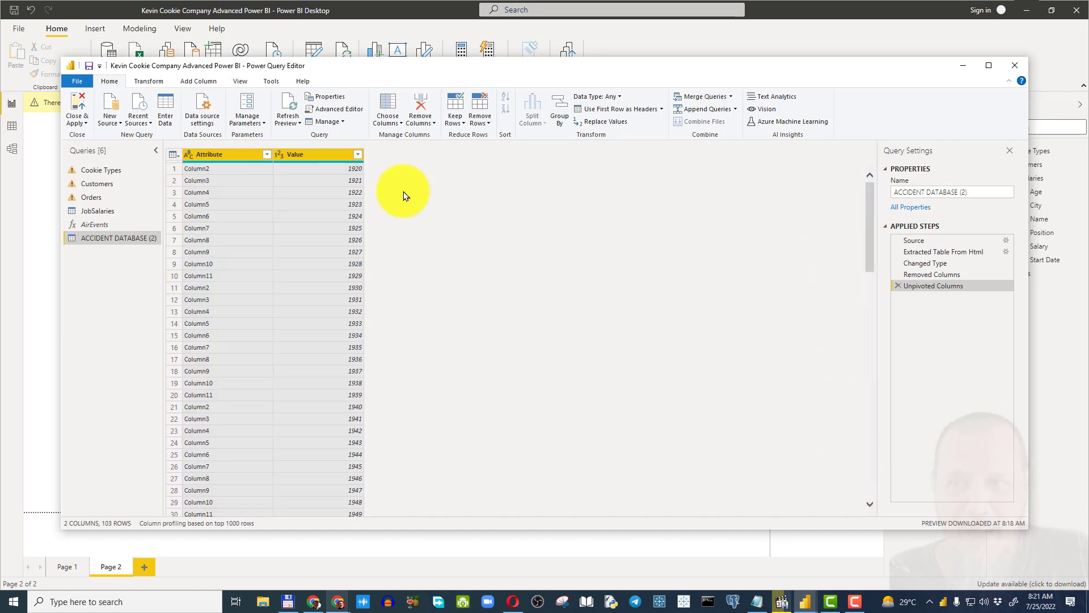
click(237, 154)
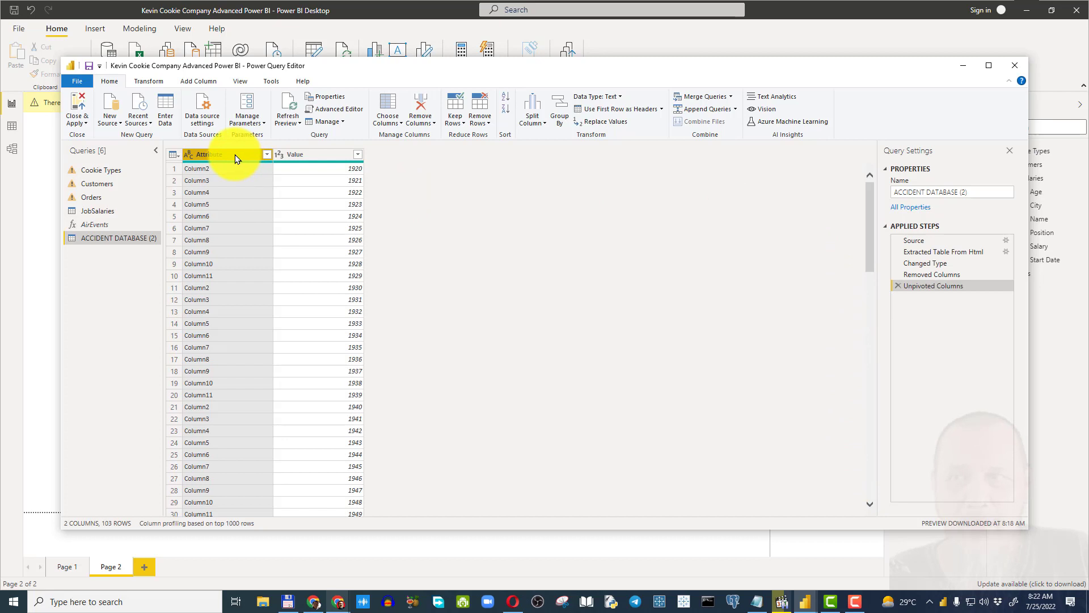
right_click(235, 154)
click(250, 176)
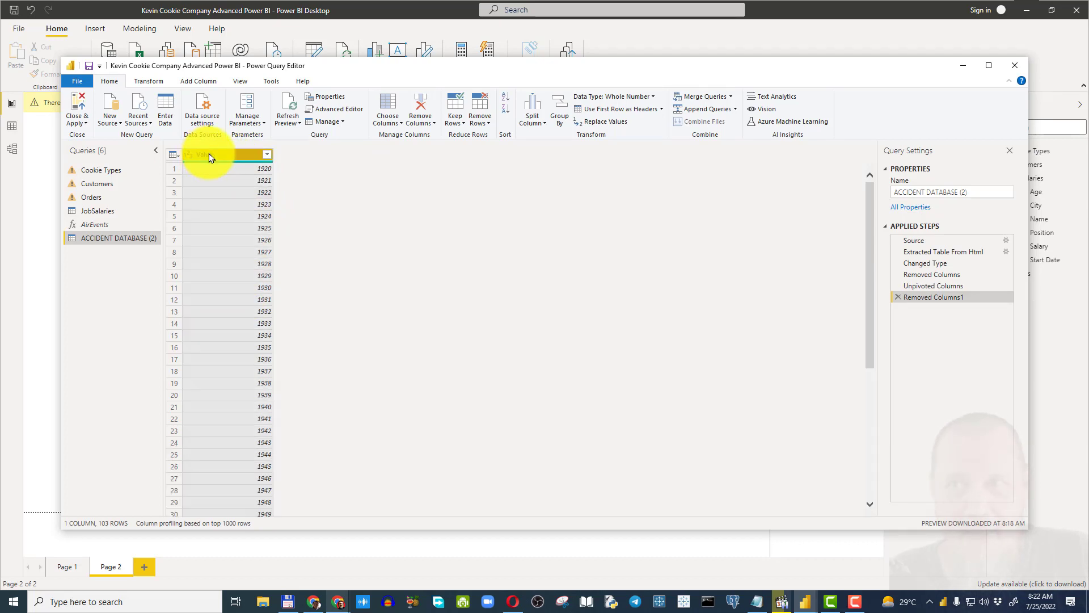
Step: Rename the Value column to Year
right_click(209, 157)
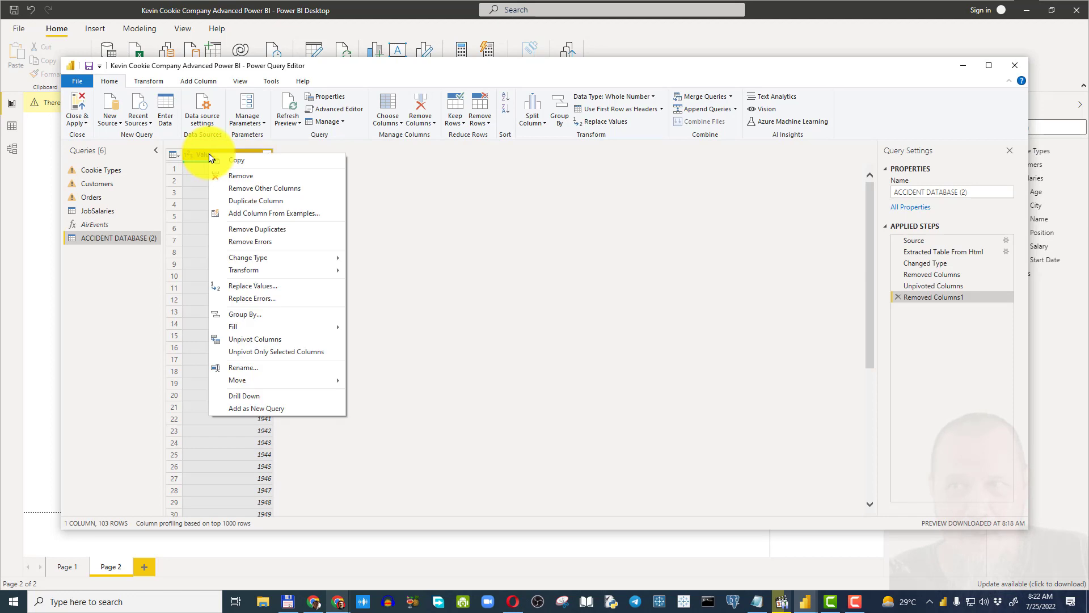
click(252, 368)
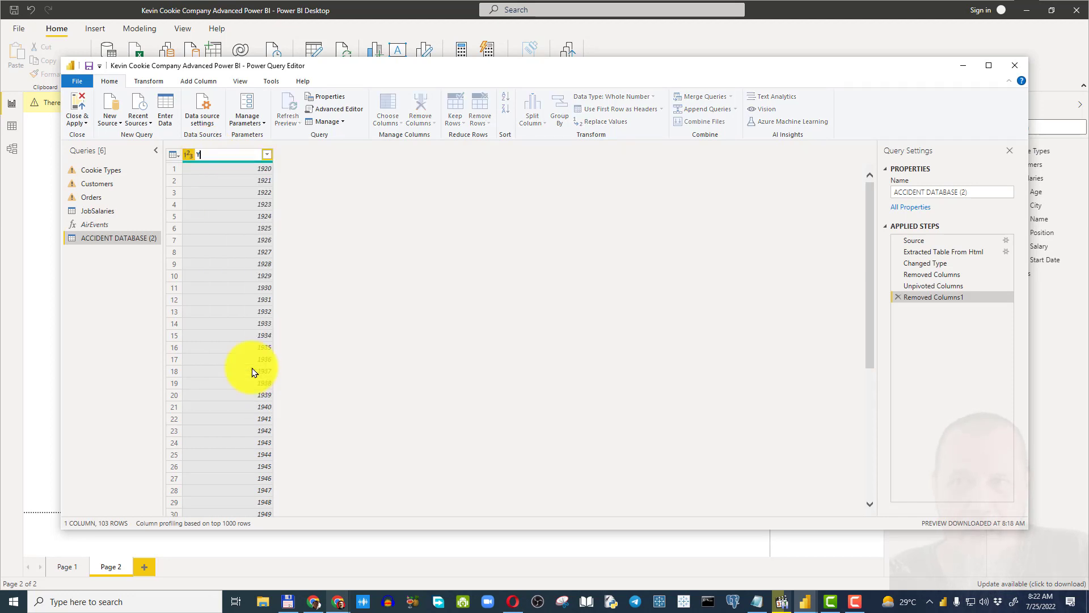
key(Return)
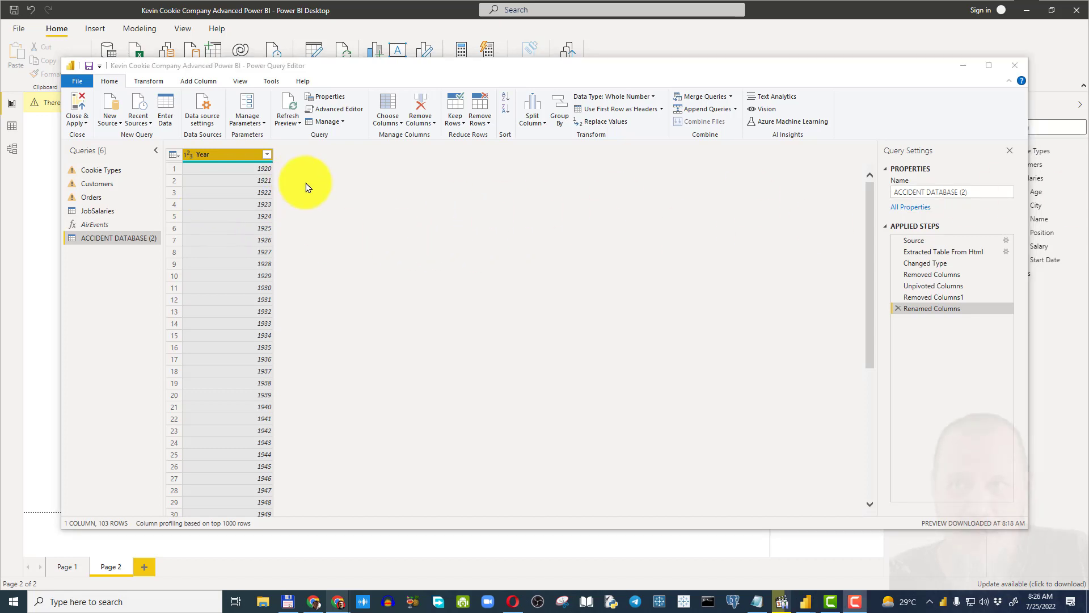
Step: Add a custom column to ACCIDENT DATABASE (2) with the formula AirEvents([Year]), keeping the name Custom
click(196, 81)
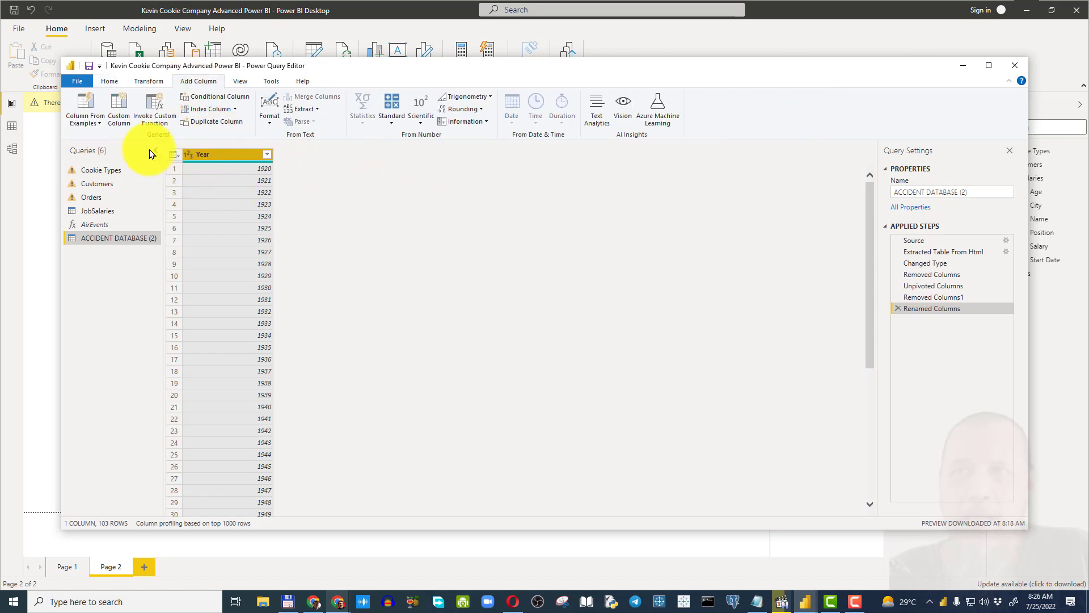
click(118, 117)
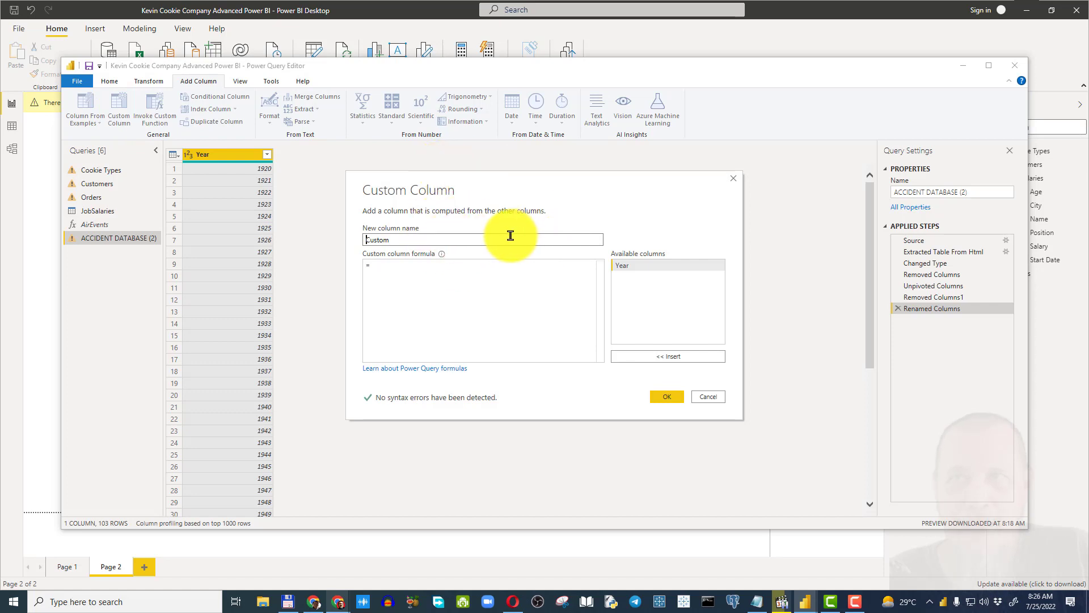
click(412, 275)
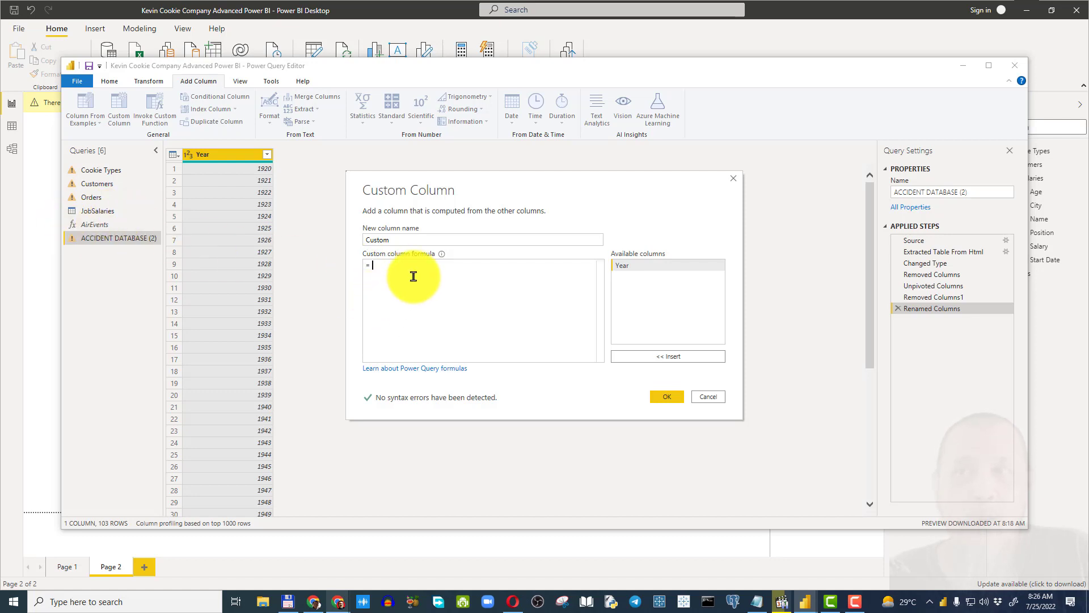
text(A)
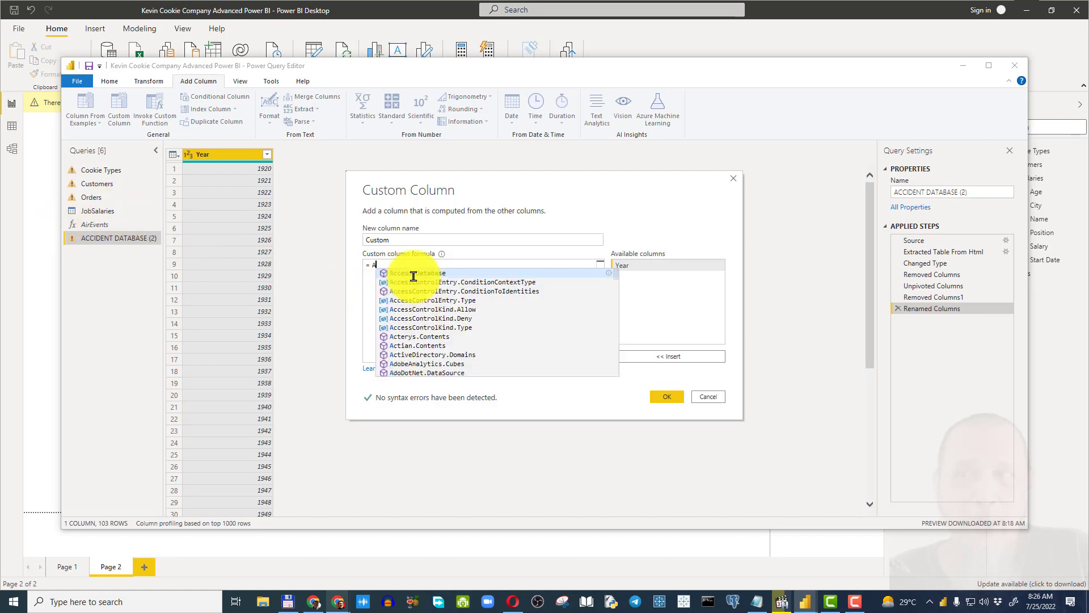
text(ir)
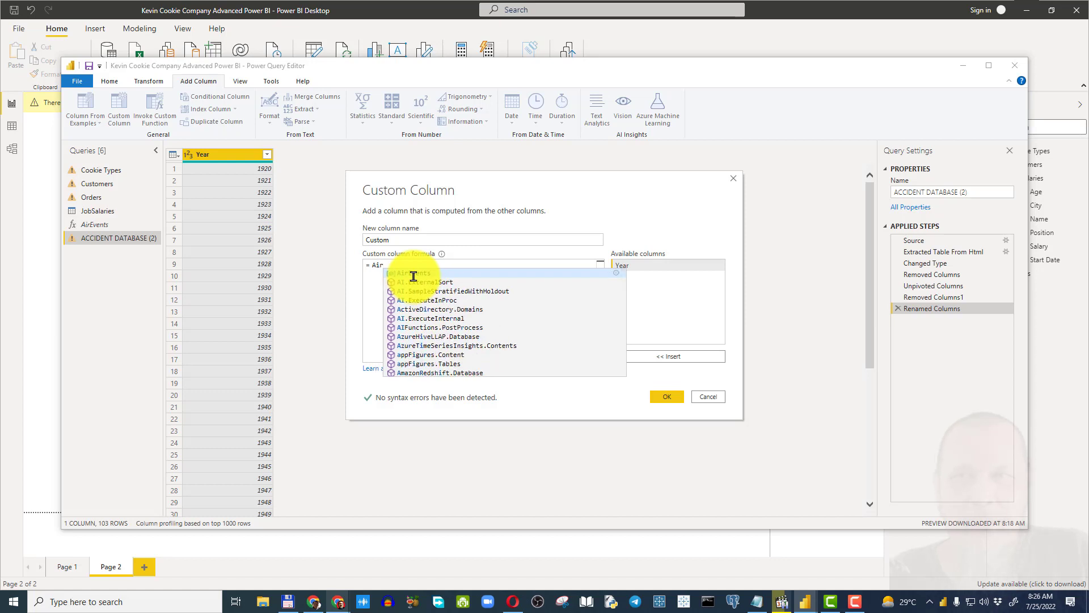
click(414, 274)
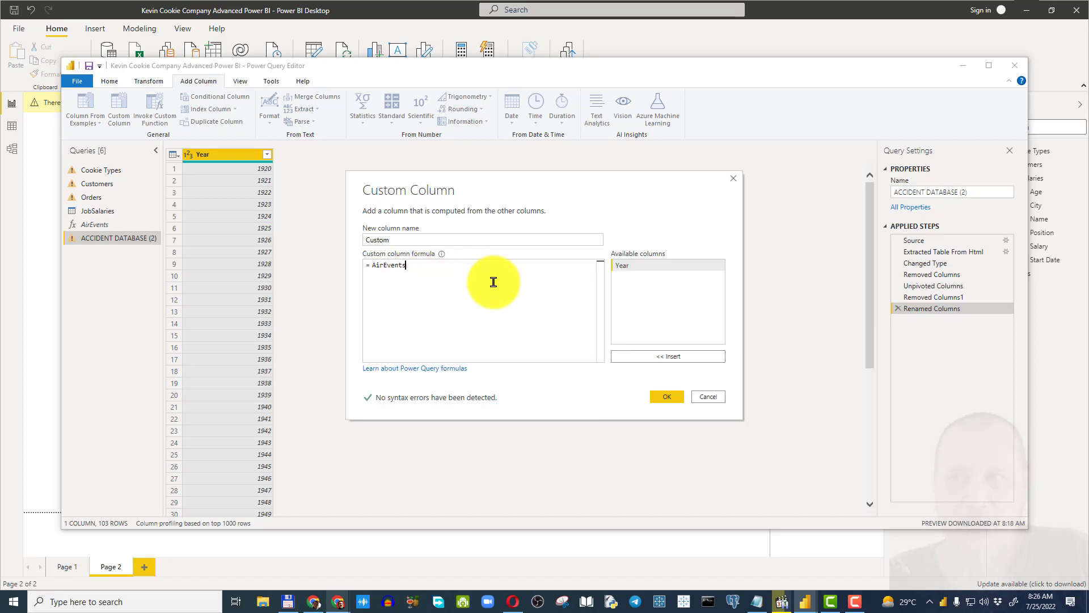
text(())
double_click(621, 266)
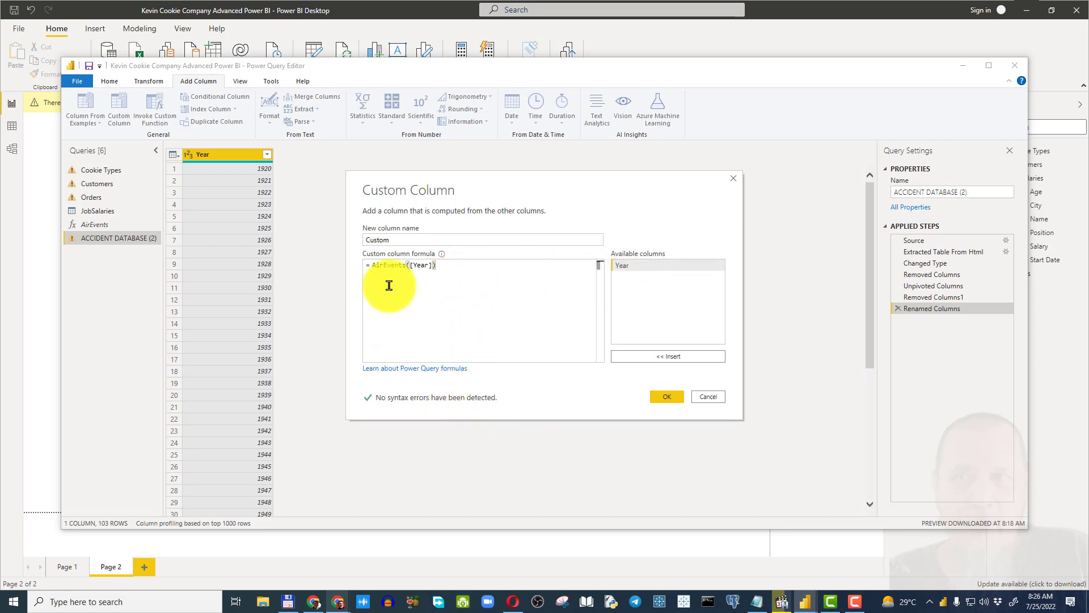
click(667, 396)
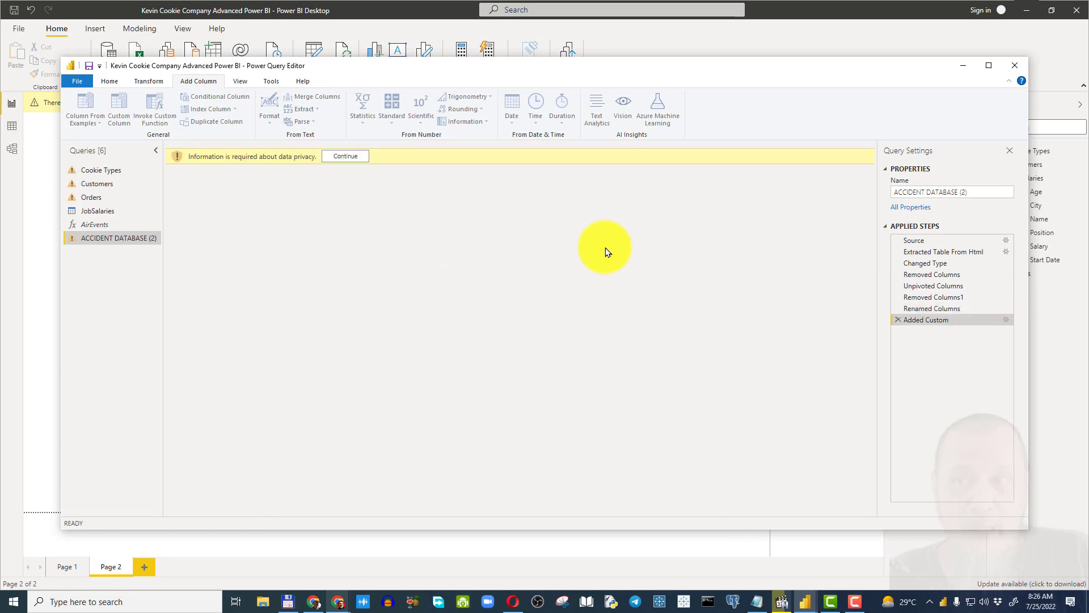
Step: Set the file to ignore privacy level checks and save the choice
click(348, 156)
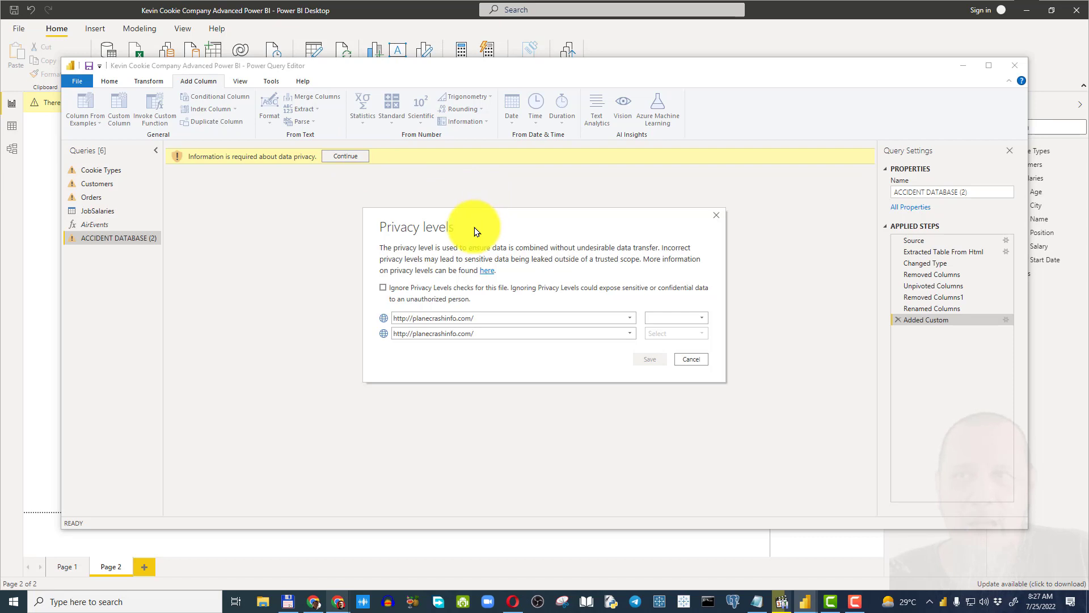
click(383, 288)
click(640, 360)
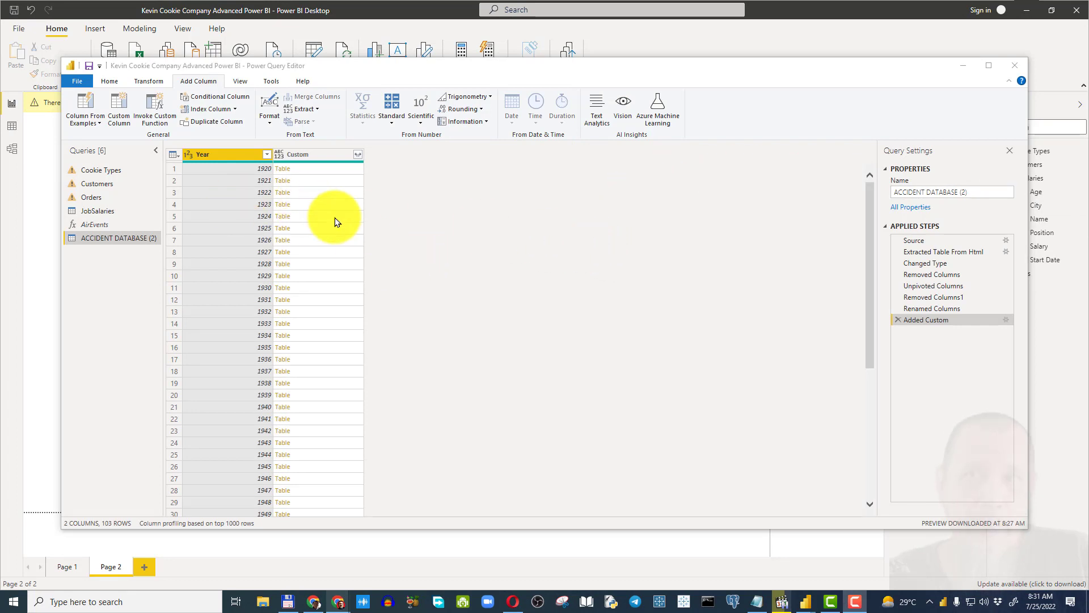
Step: Enlarge the preview area and examine the nested accident tables in the Custom column for several different years
click(297, 169)
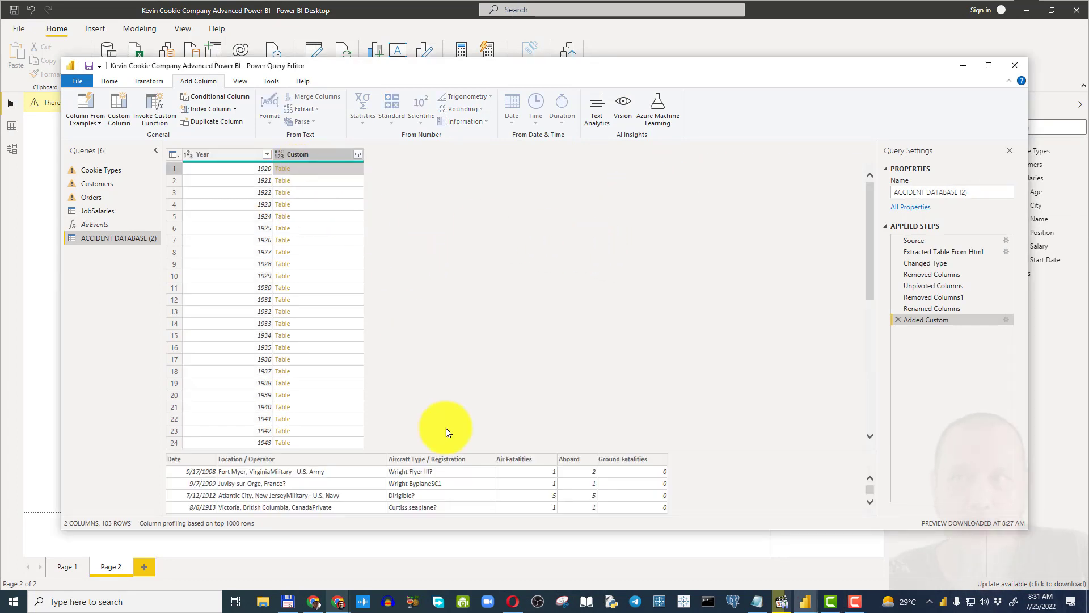
drag(688, 451, 689, 383)
click(291, 227)
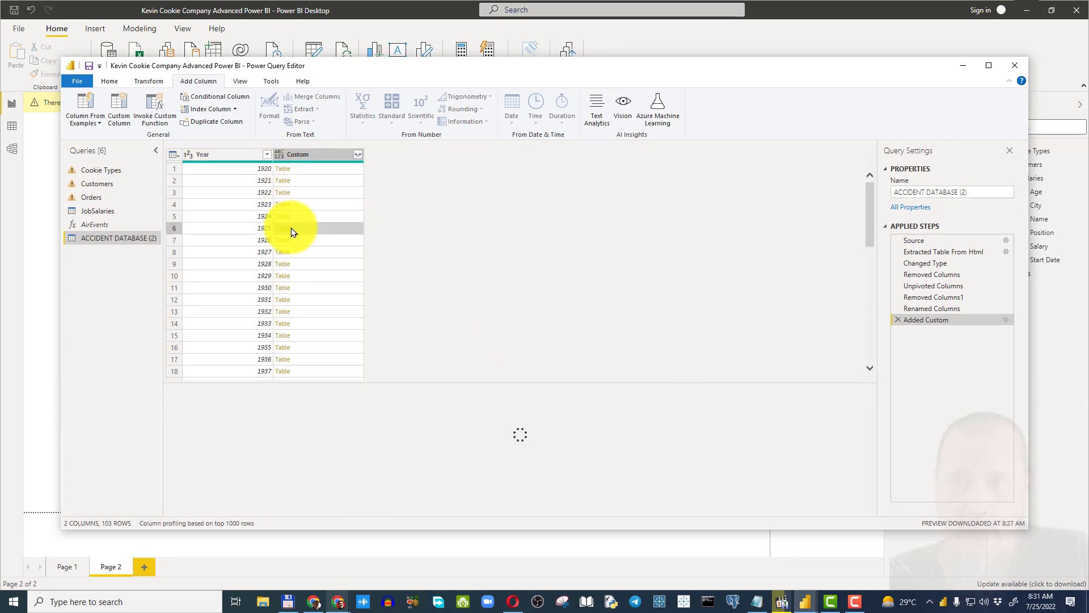
click(311, 278)
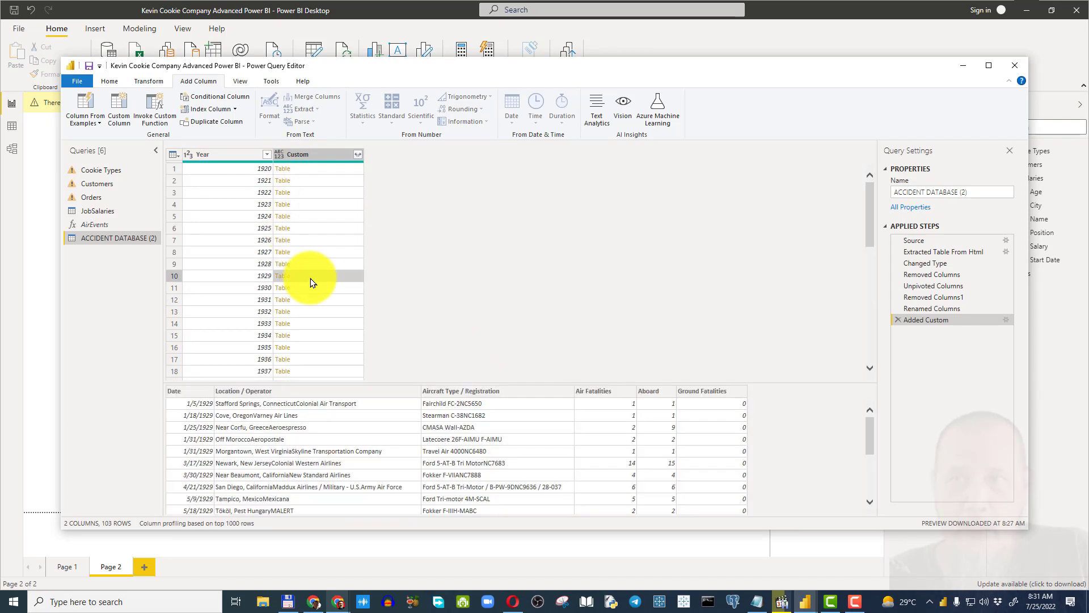
click(316, 323)
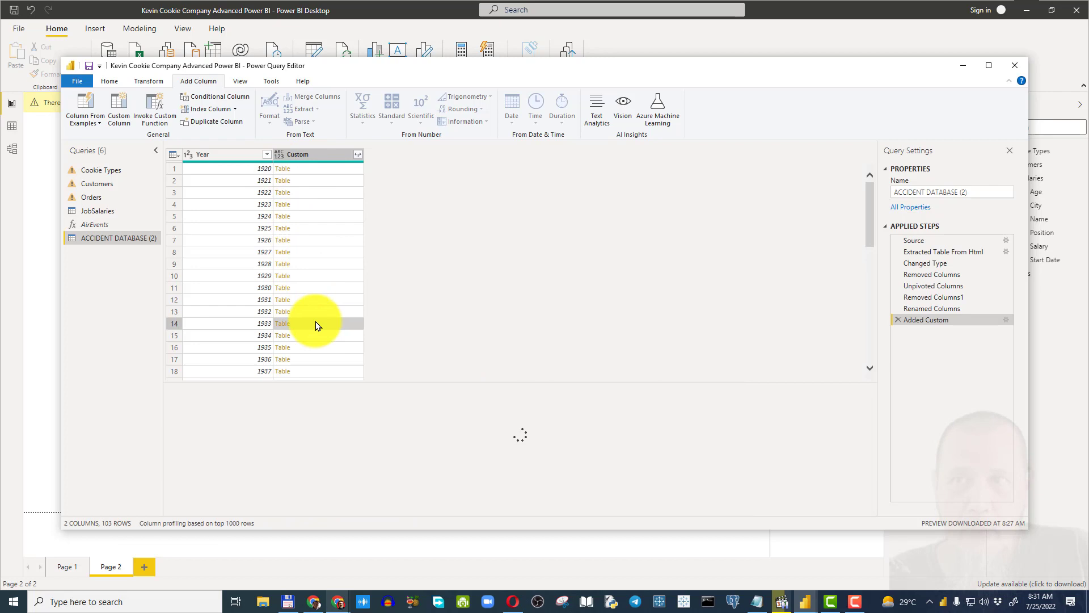
click(316, 357)
click(324, 193)
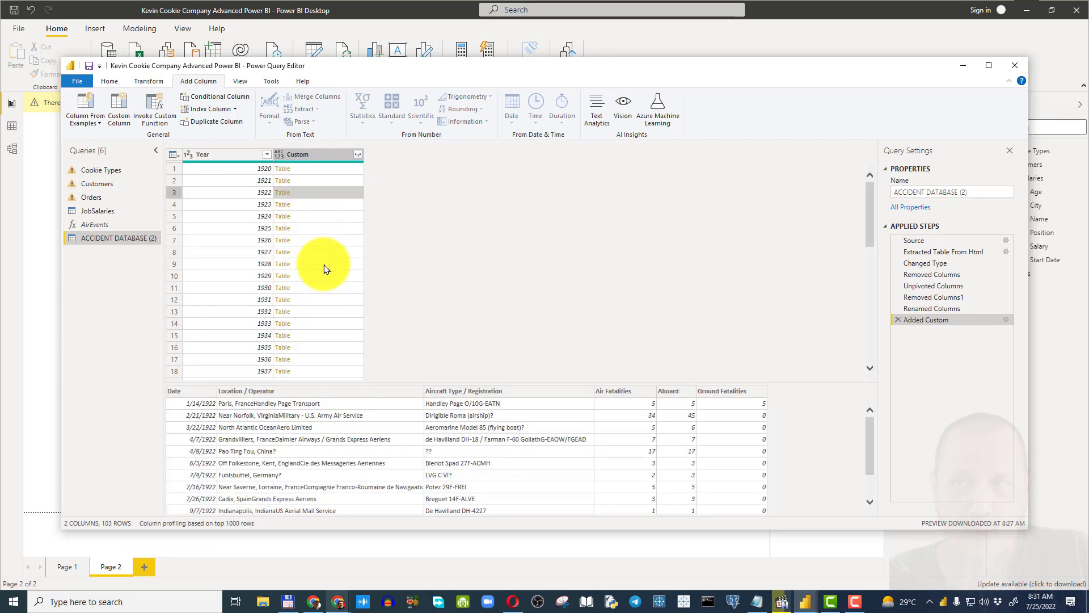
scroll(329, 298, down, 5)
scroll(329, 297, down, 1)
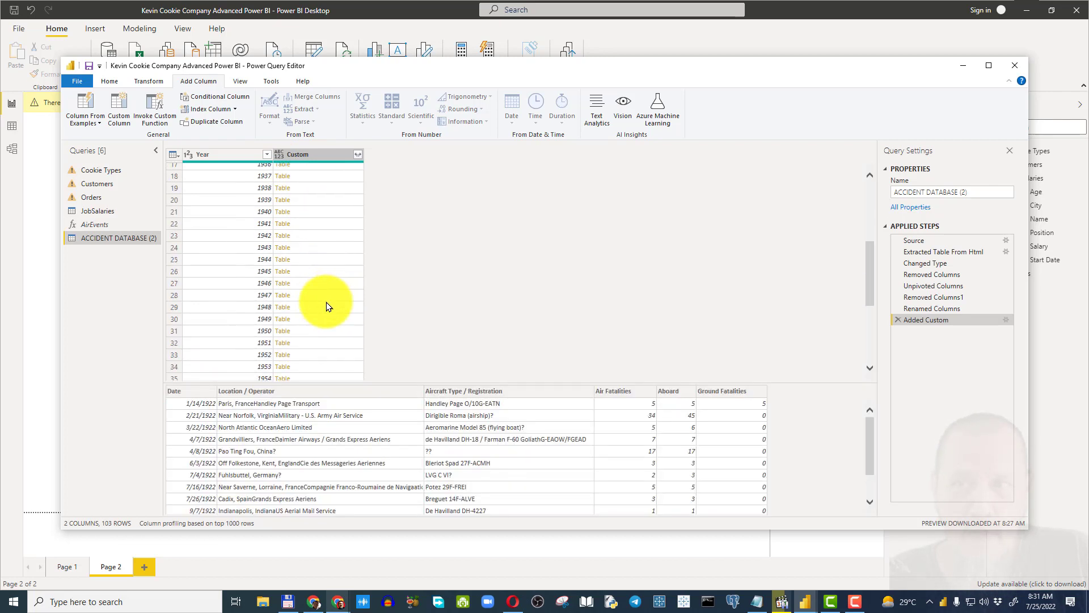
click(327, 305)
scroll(326, 270, up, 5)
scroll(323, 256, up, 1)
click(309, 169)
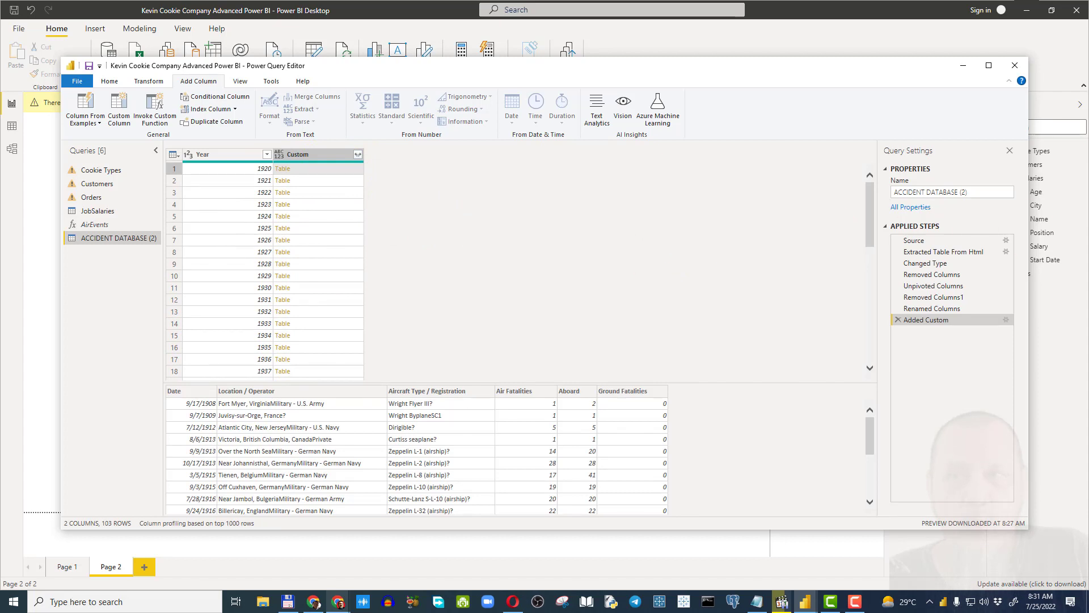
key(F10)
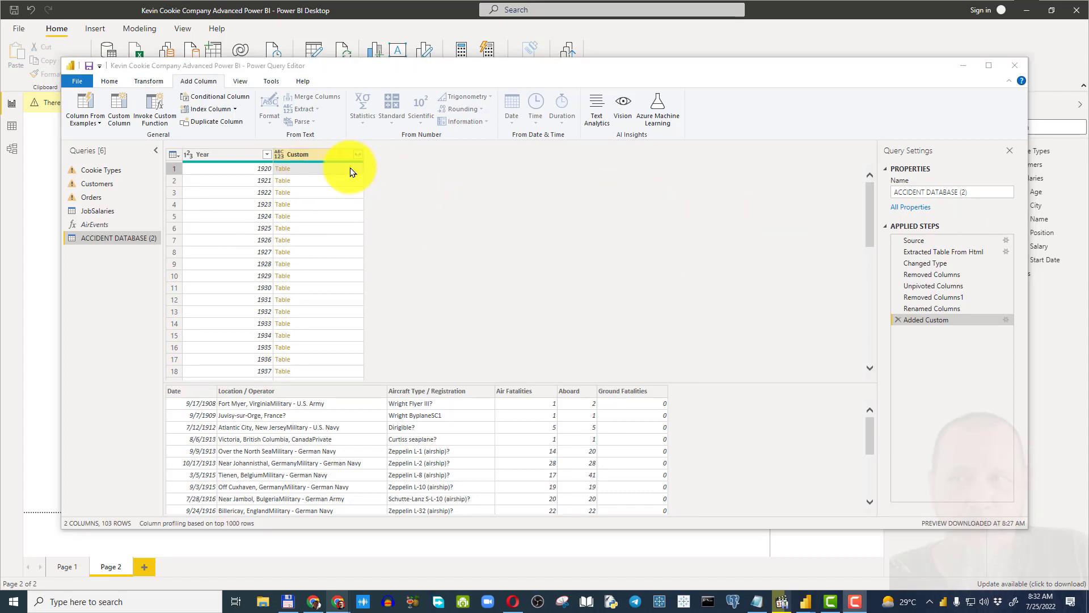
click(315, 277)
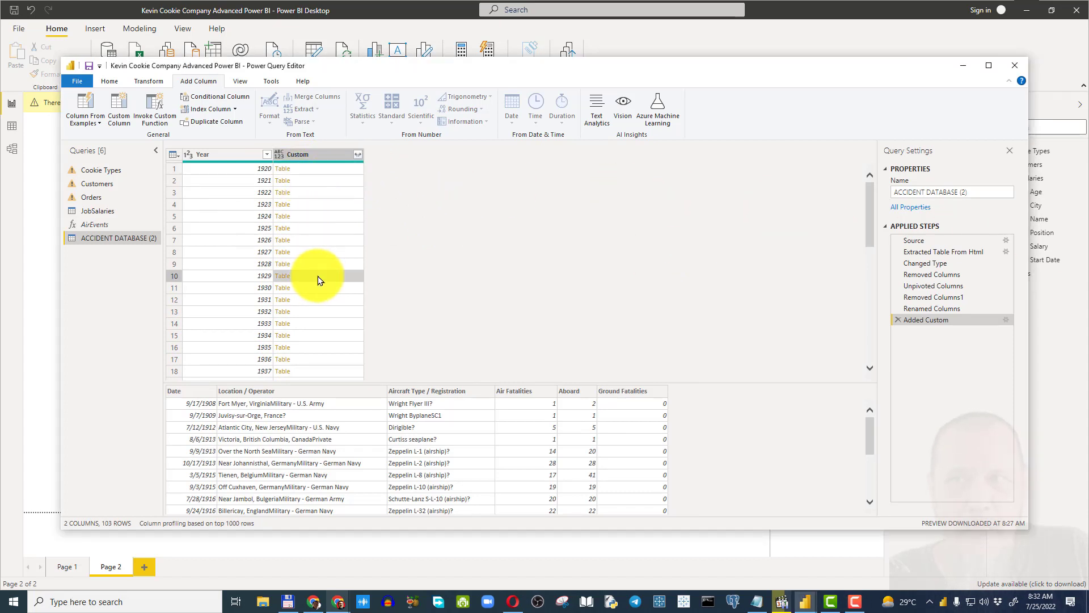
Step: Expand the Custom column into all its fields, loading the complete field list and leaving off the original column name prefix
click(358, 155)
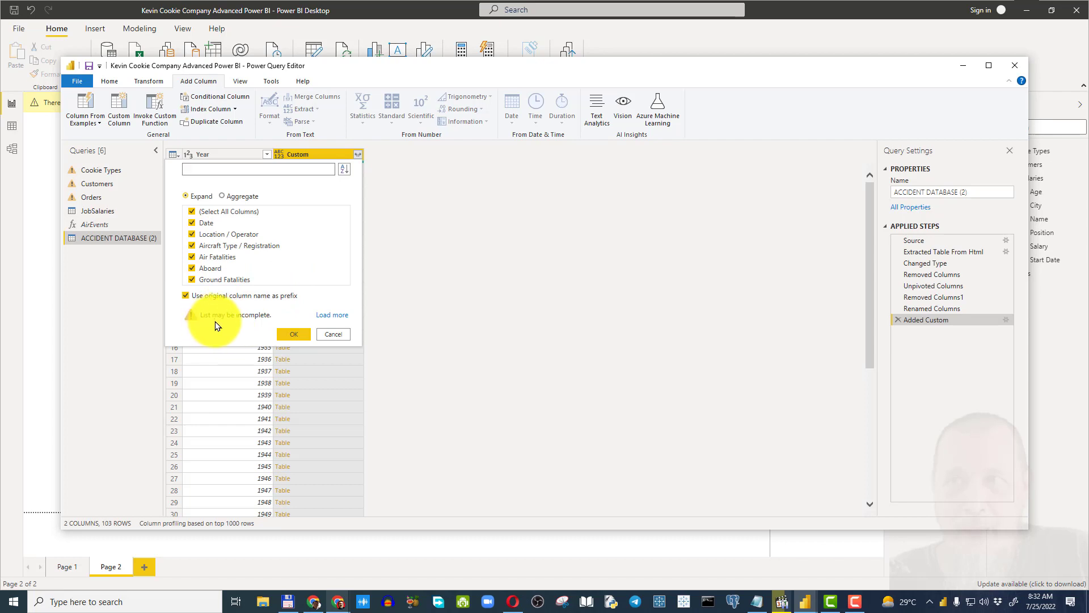
click(186, 295)
click(331, 314)
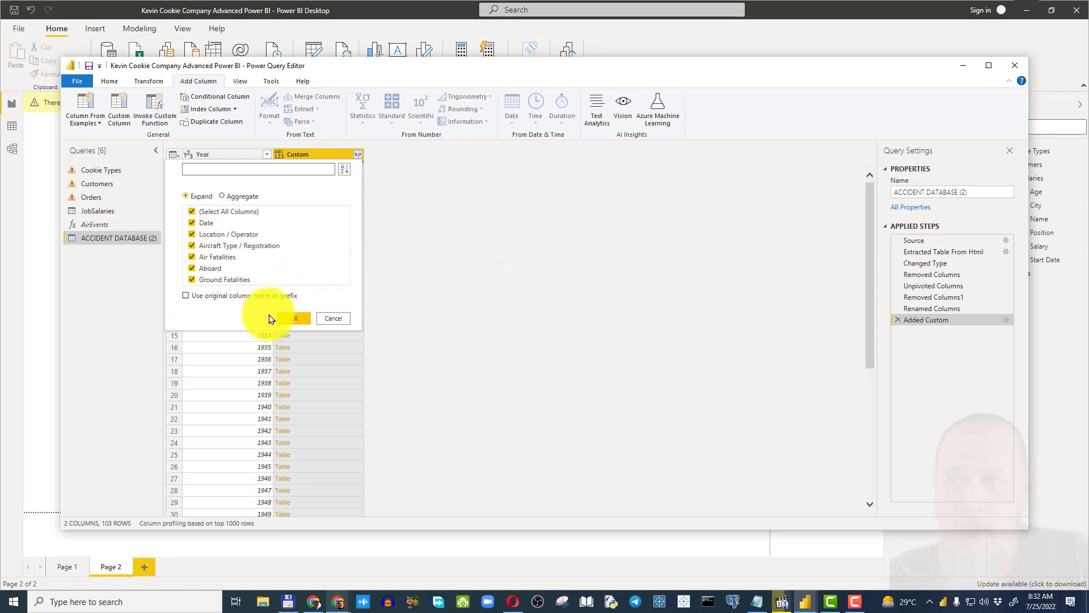
click(299, 318)
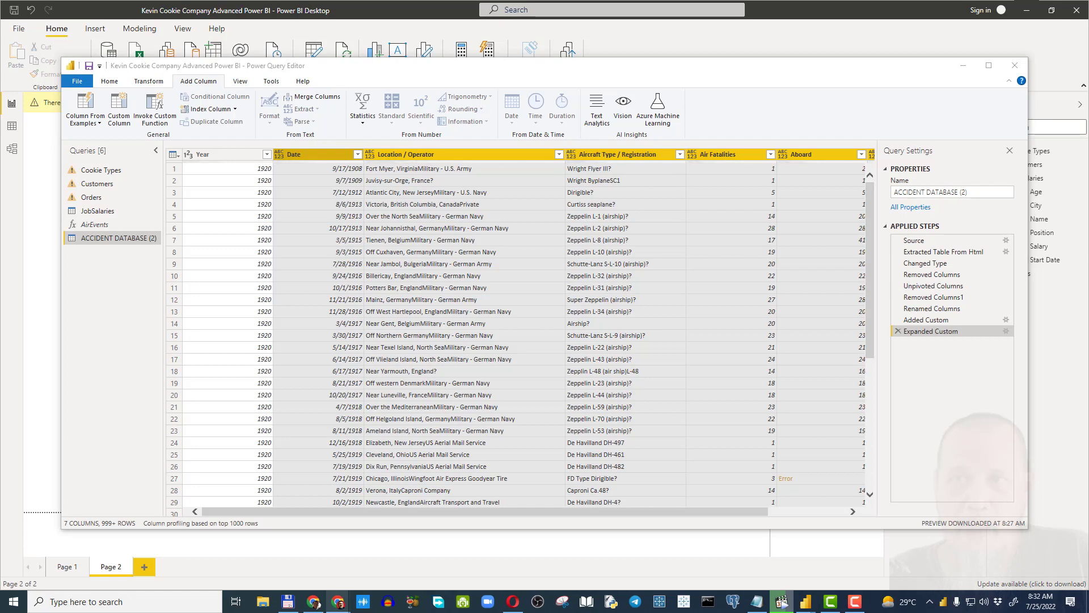
click(933, 274)
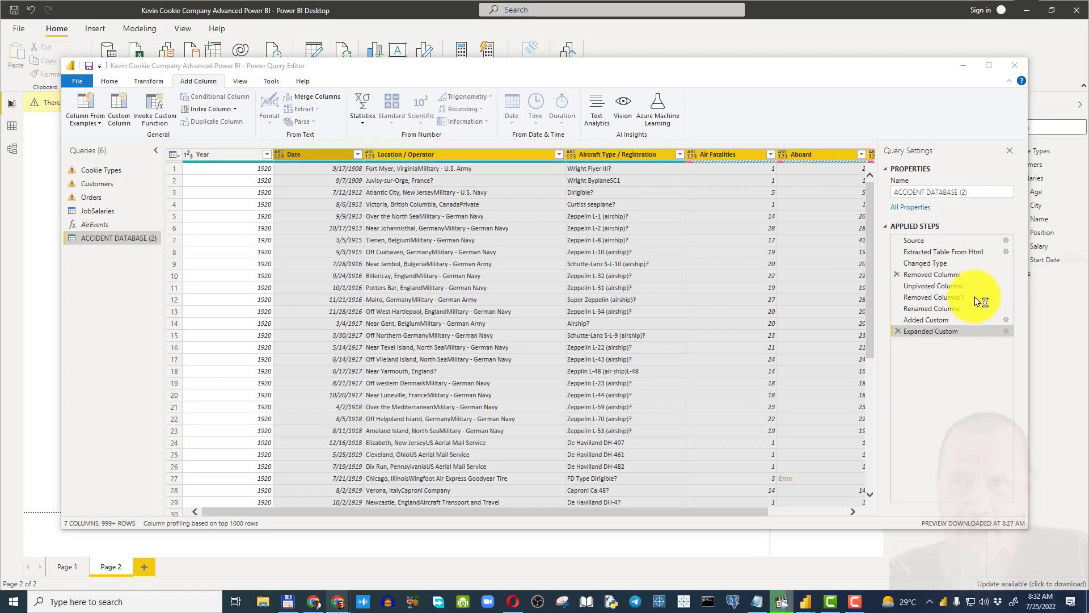
drag(751, 511, 652, 499)
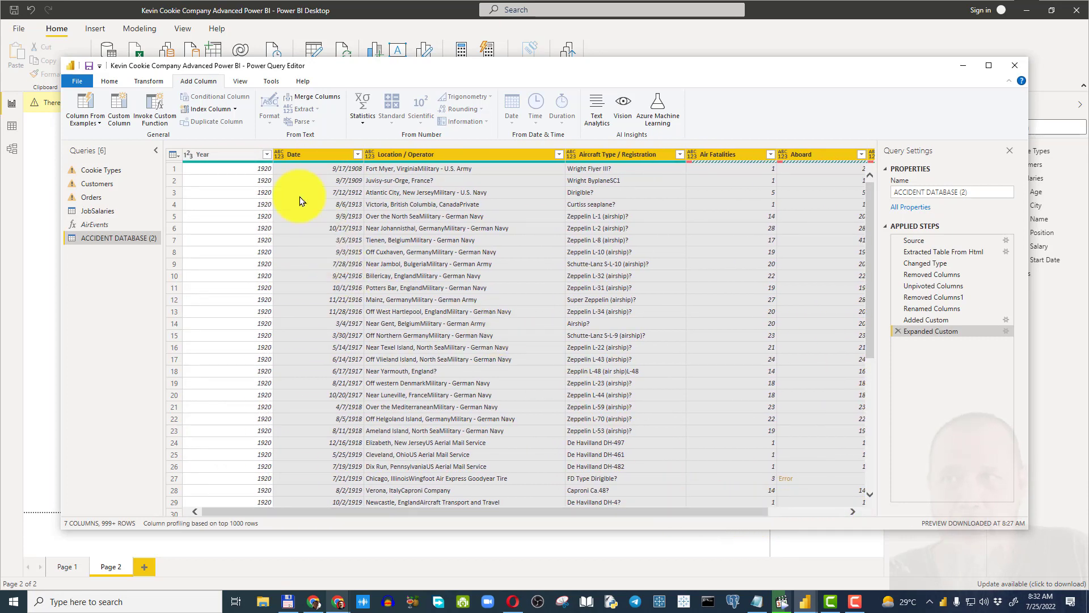
click(231, 168)
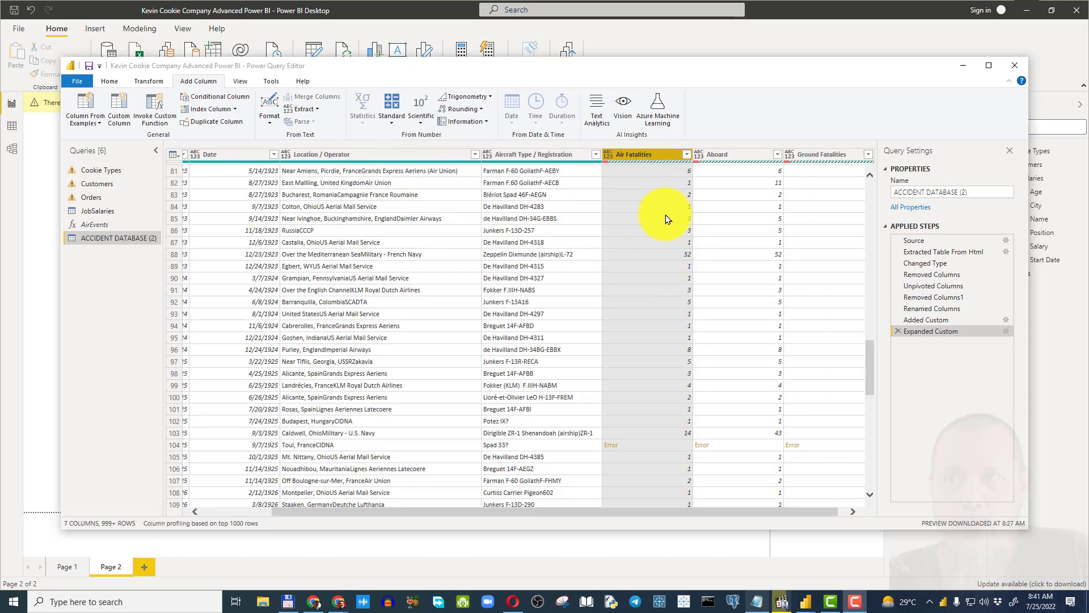
Step: Replace the errors in the Air Fatalities column with 0 and check the column's rows
click(655, 158)
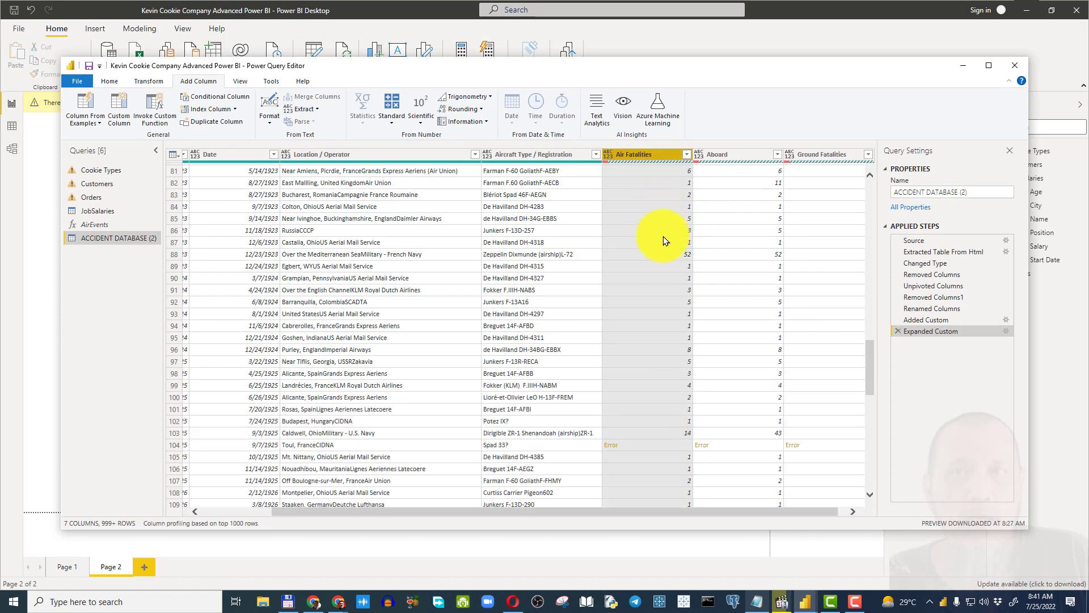
right_click(661, 153)
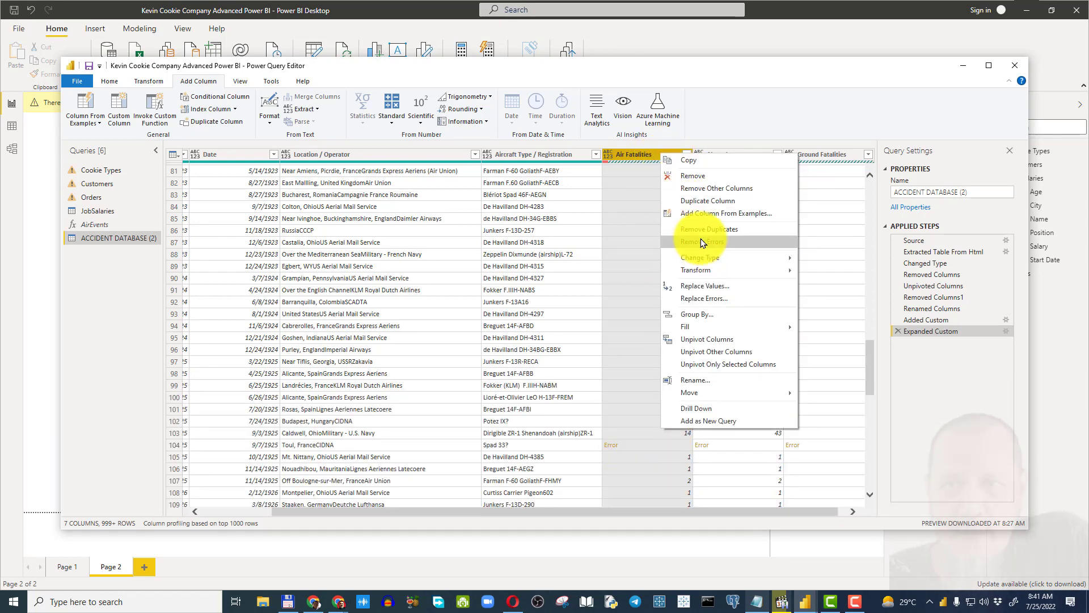
click(729, 307)
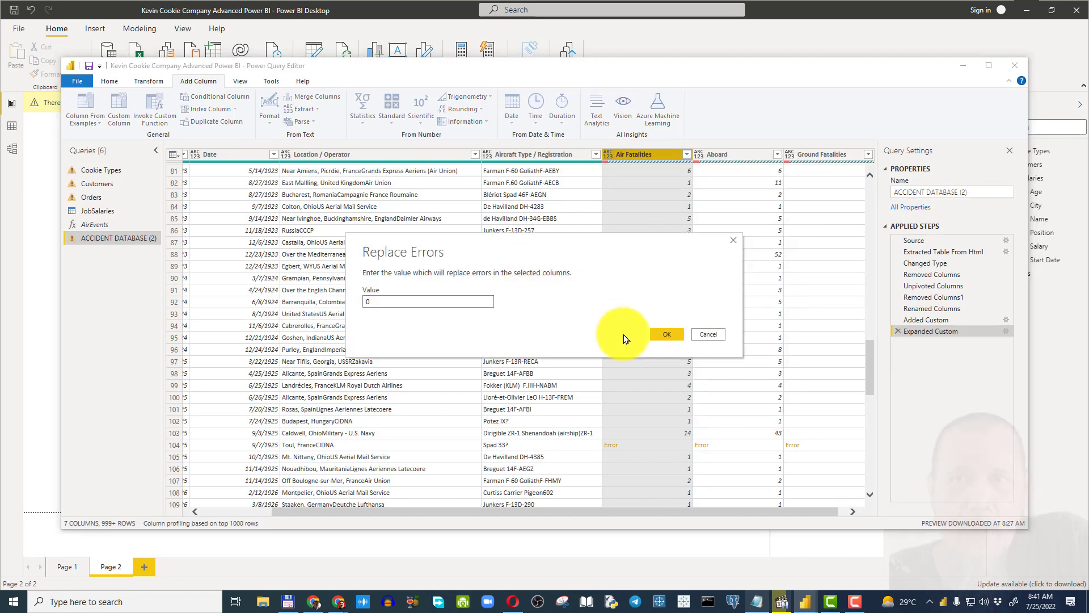
click(657, 337)
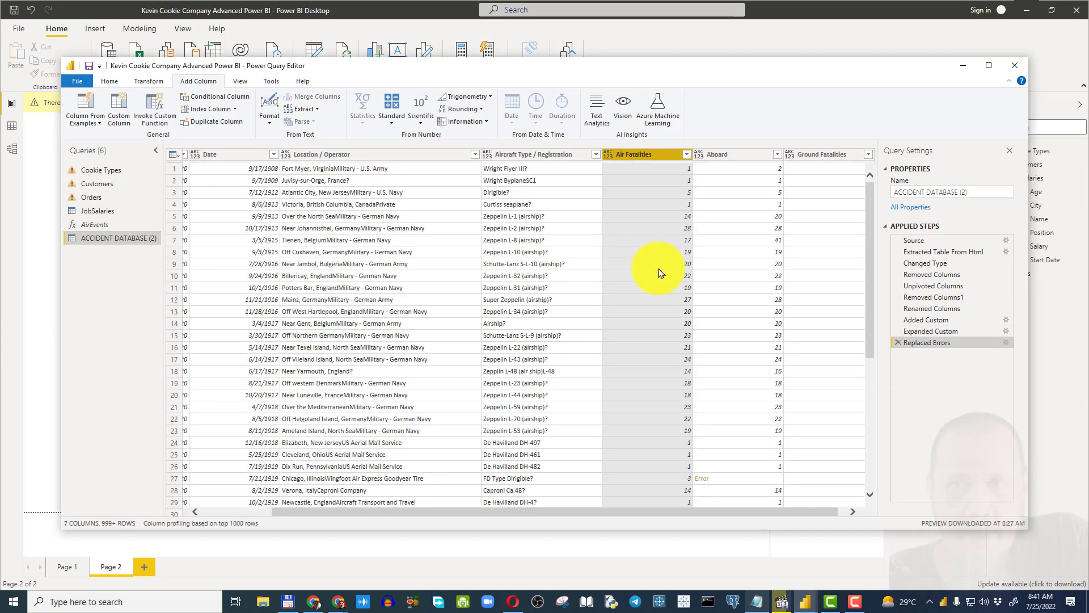
scroll(632, 291, down, 10)
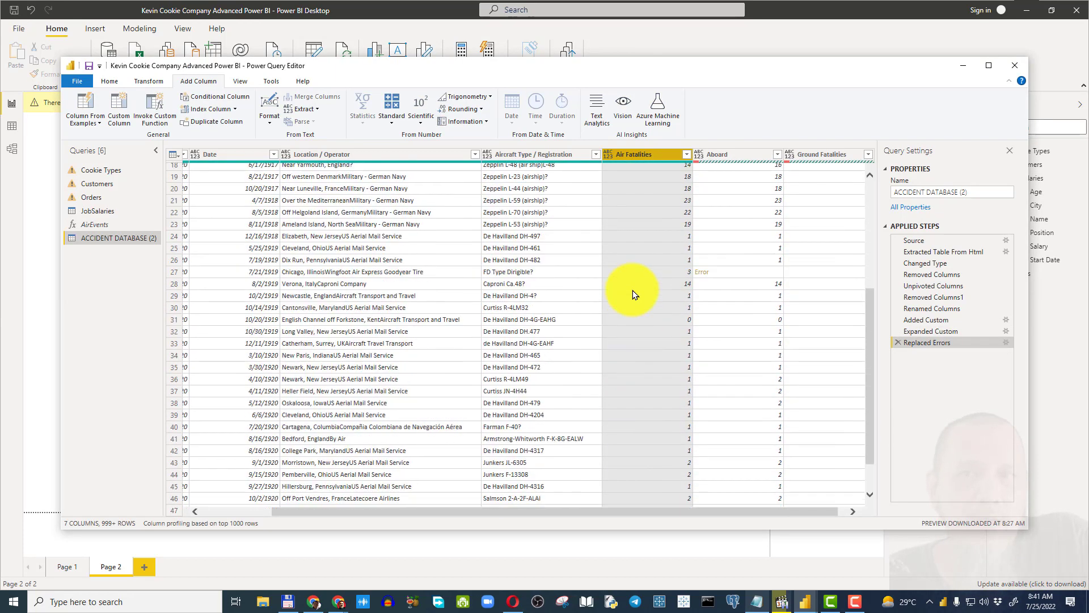
scroll(632, 290, down, 12)
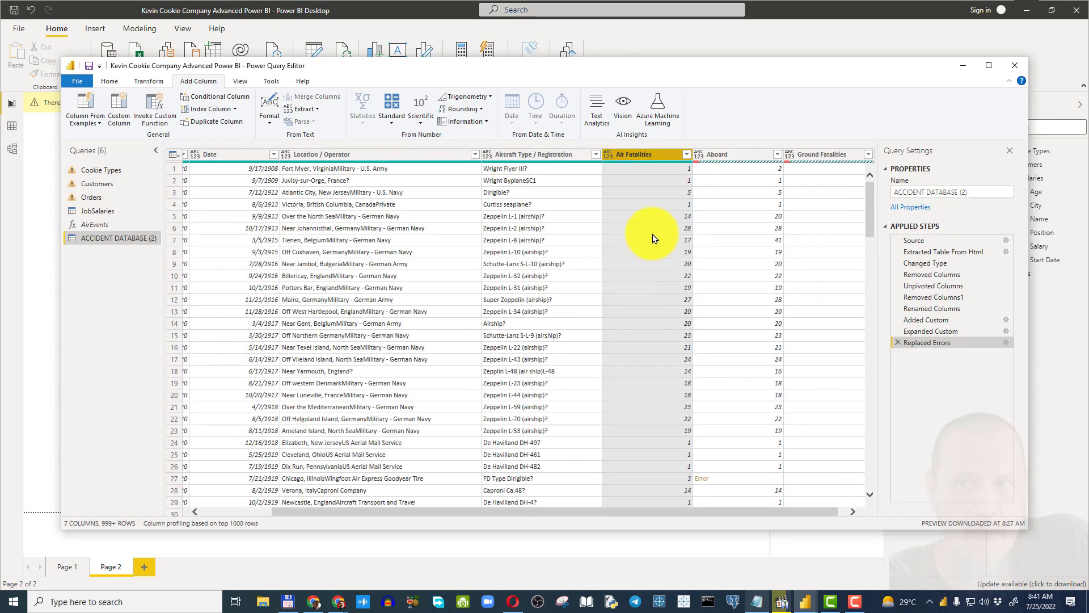
Step: Replace the errors in the Aboard column with 0
click(734, 152)
right_click(734, 152)
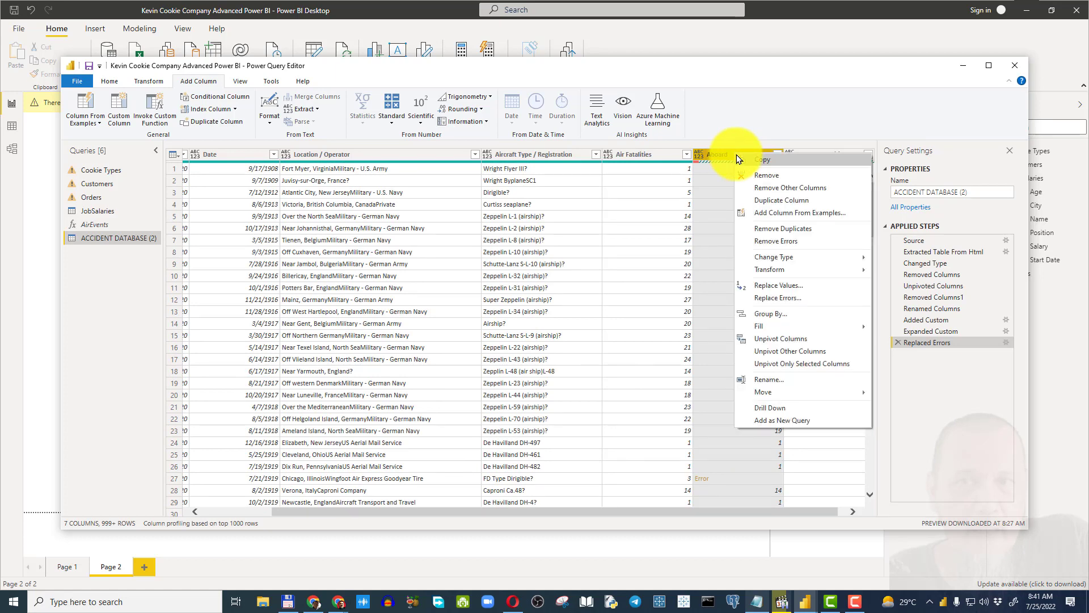
click(778, 298)
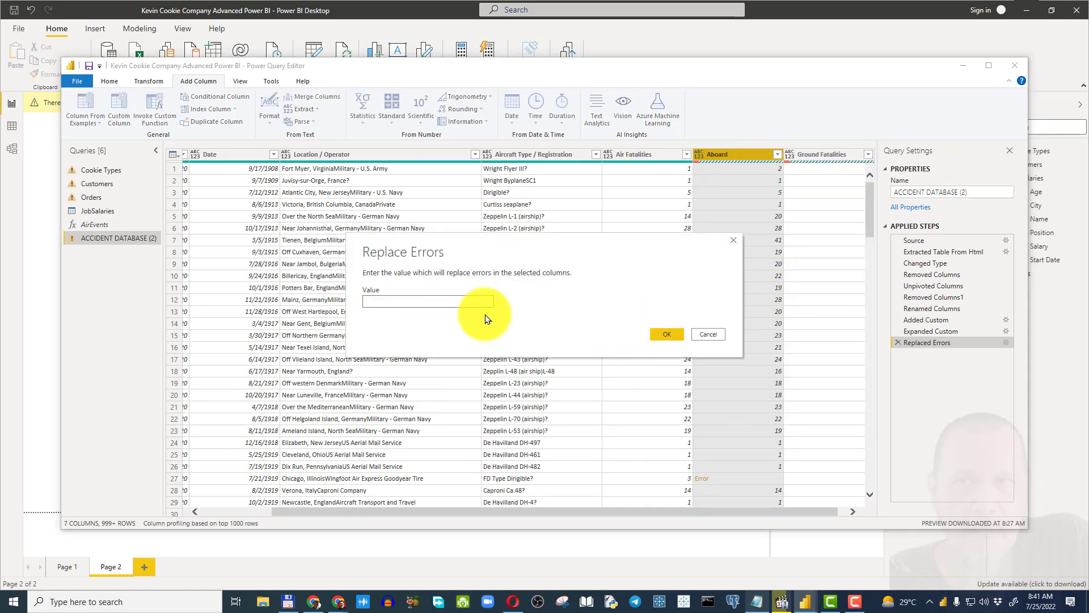
text(0)
click(659, 334)
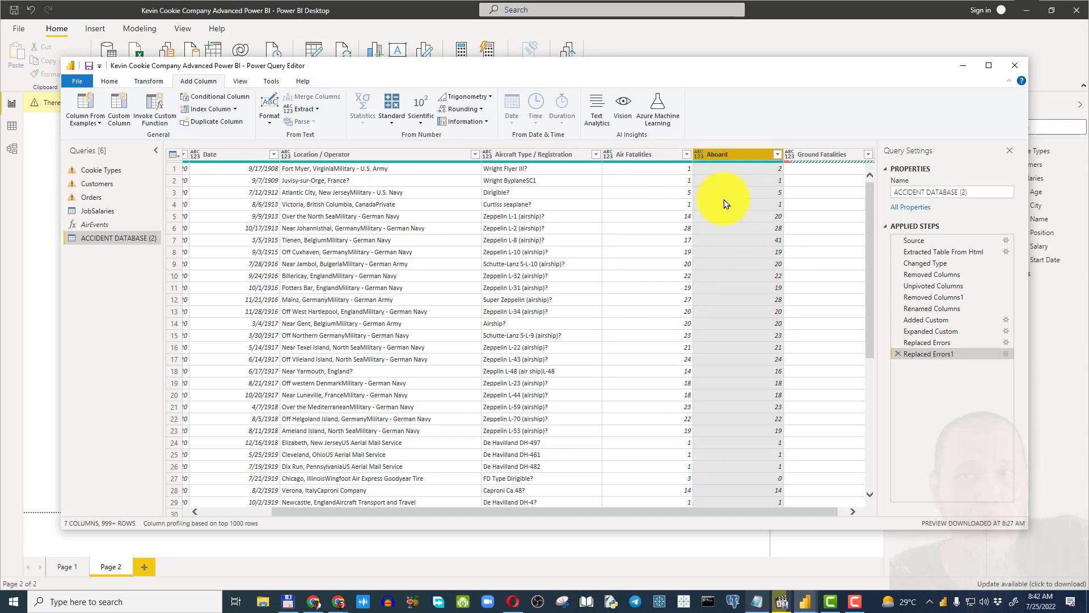
Step: Replace the errors in the Ground Fatalities column with 0 and check the column's rows
click(821, 153)
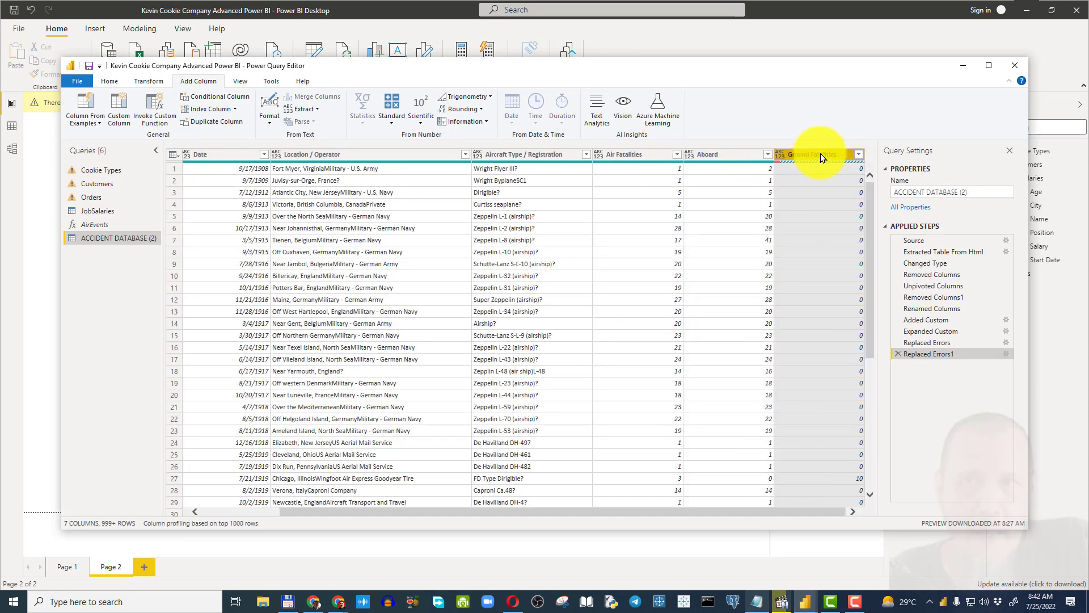
right_click(821, 153)
click(825, 295)
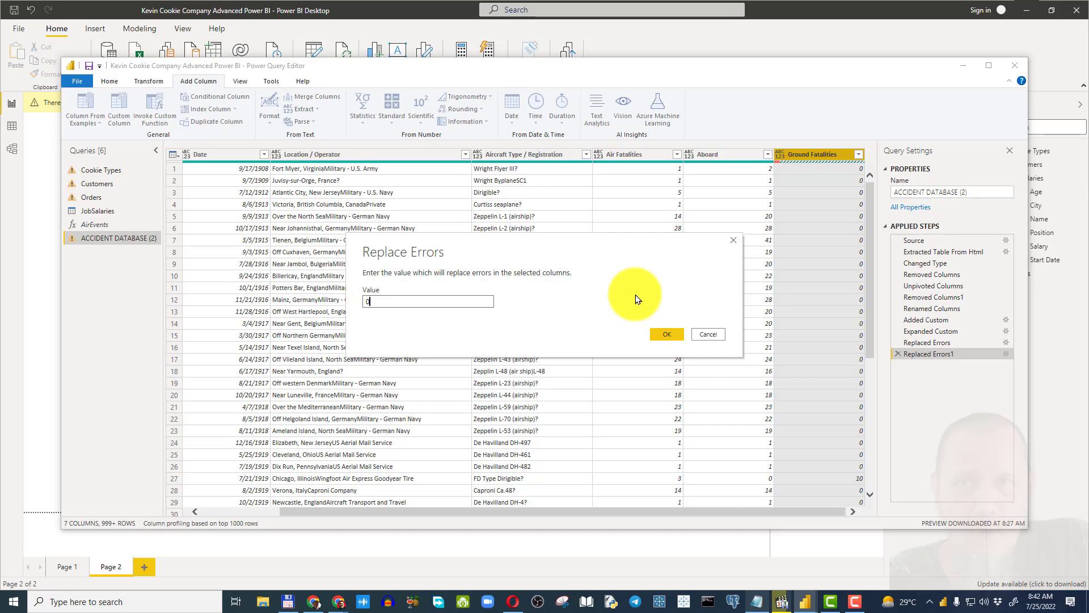
click(661, 333)
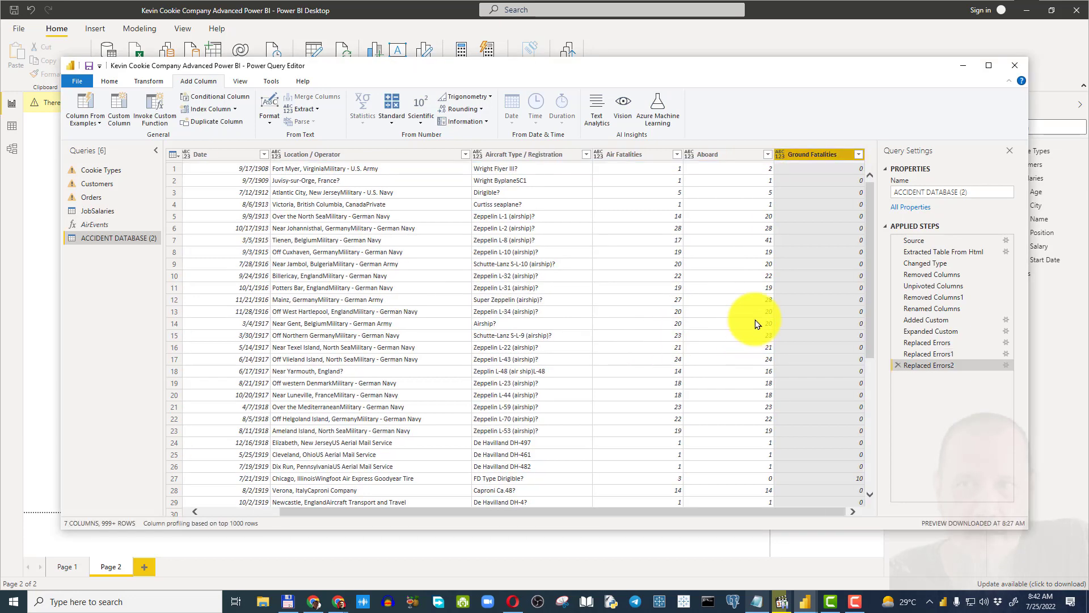
scroll(799, 287, down, 4)
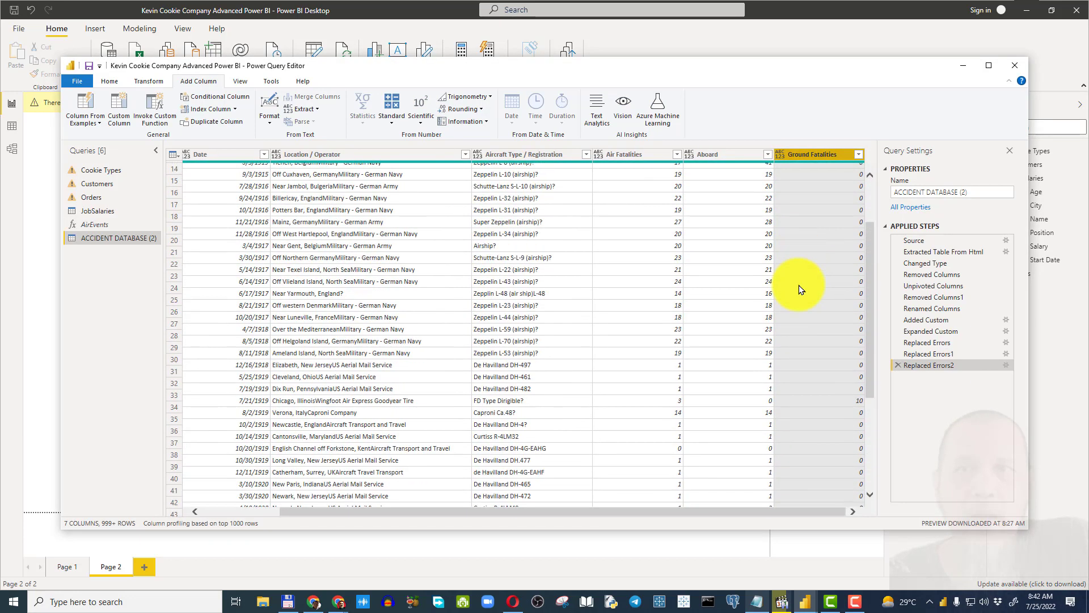
scroll(799, 286, down, 5)
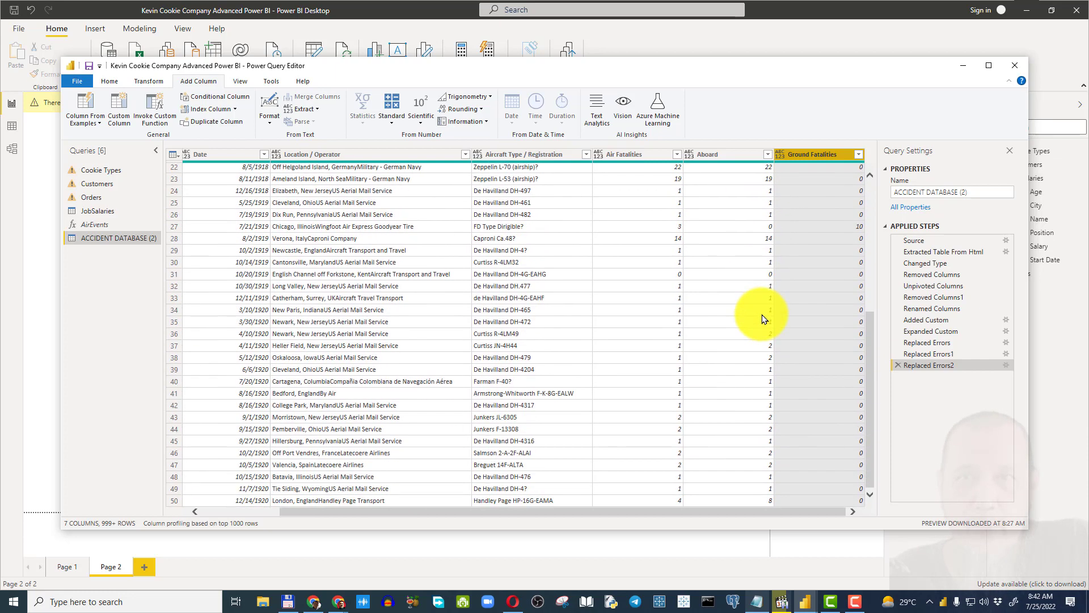
scroll(761, 314, up, 7)
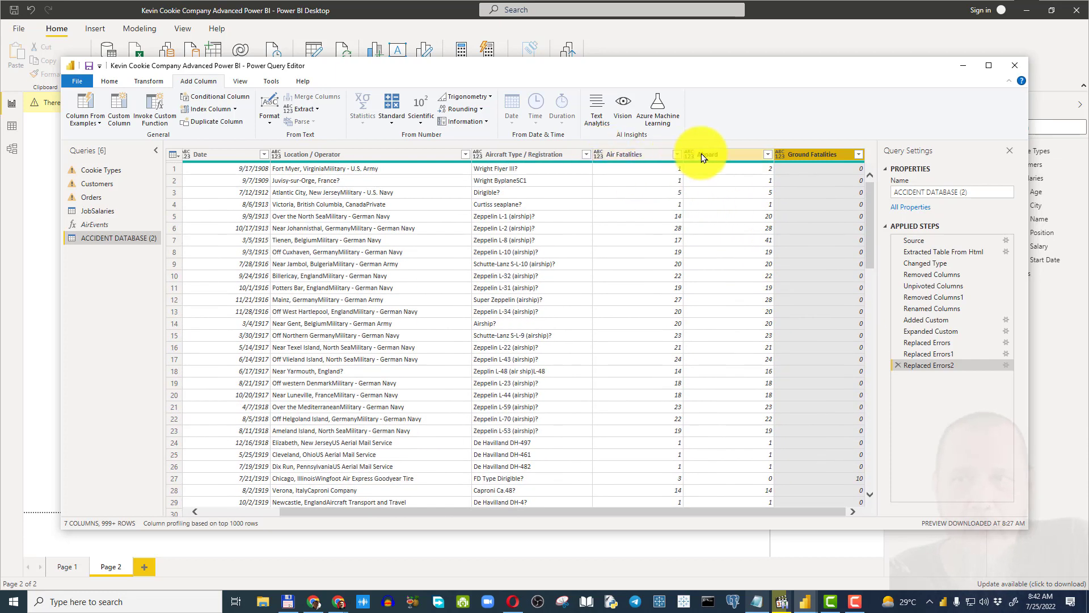
click(657, 174)
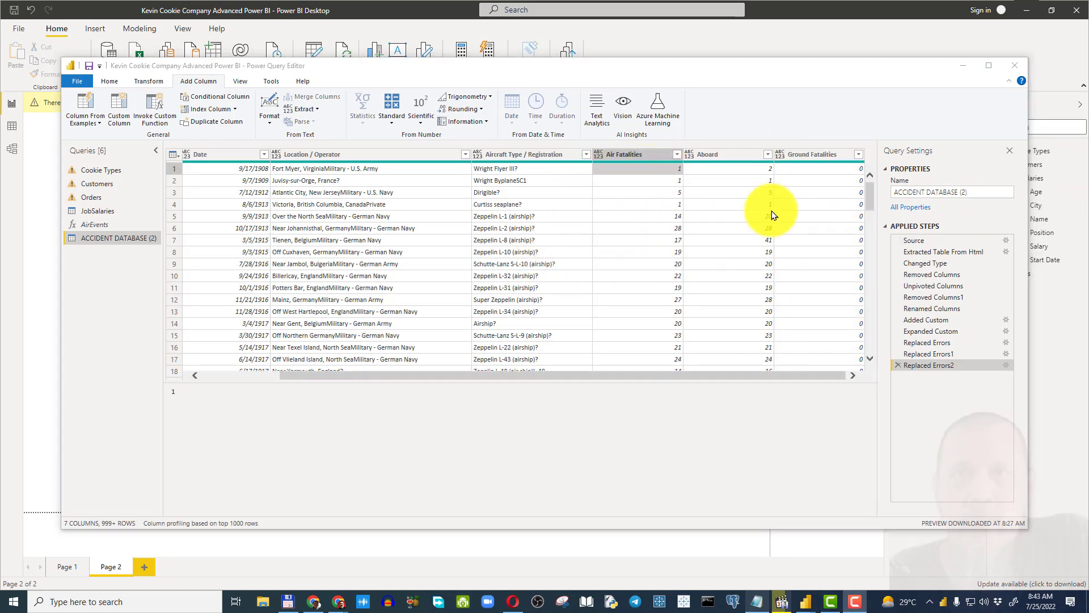
Step: Rename the ACCIDENT DATABASE (2) query as AirEventsComplete
click(982, 192)
drag(982, 192, 871, 192)
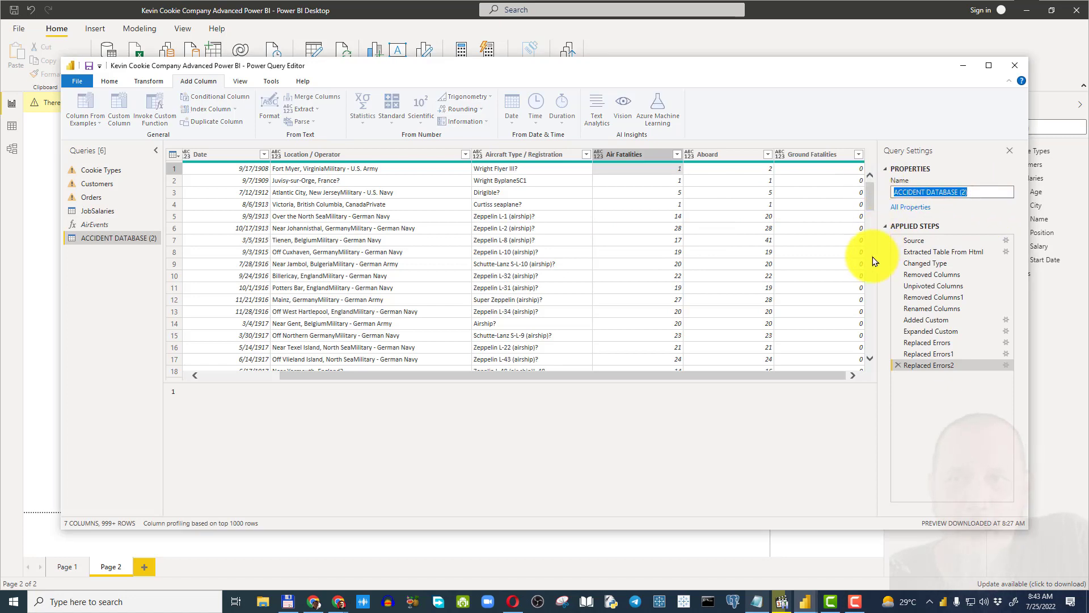
text(Air)
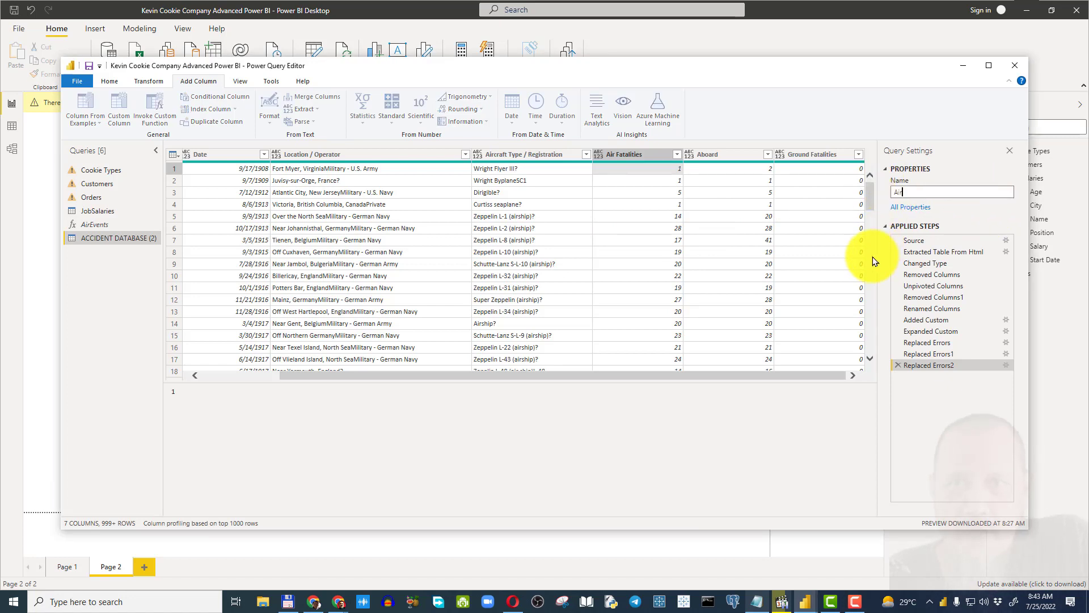
text(EventsComplete)
key(Return)
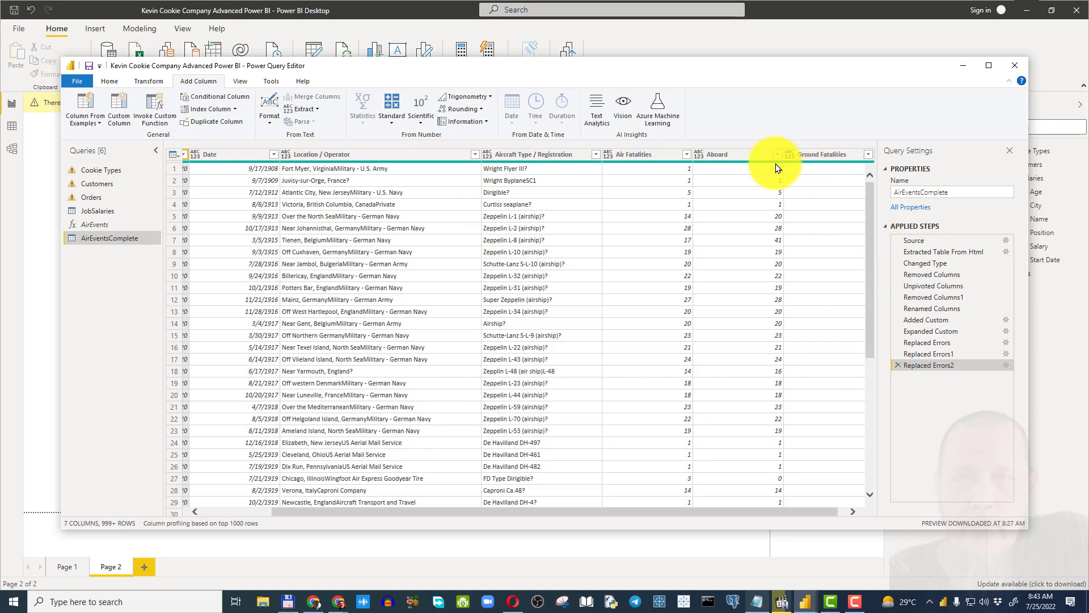
Step: Close the query editor and apply the pending query changes so that AirEventsComplete loads into the model
click(110, 80)
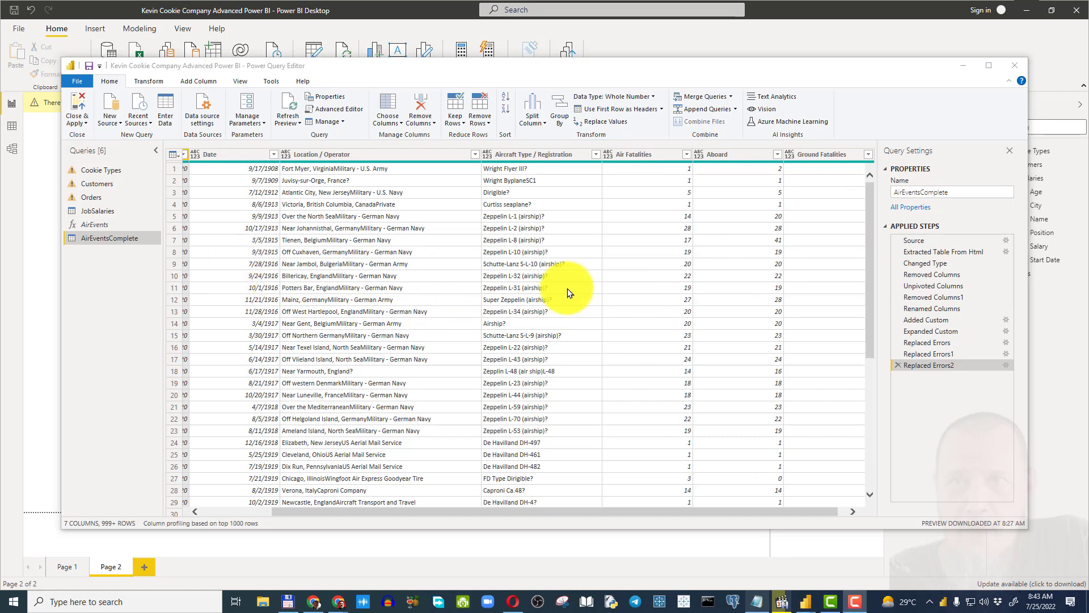
click(75, 103)
click(72, 110)
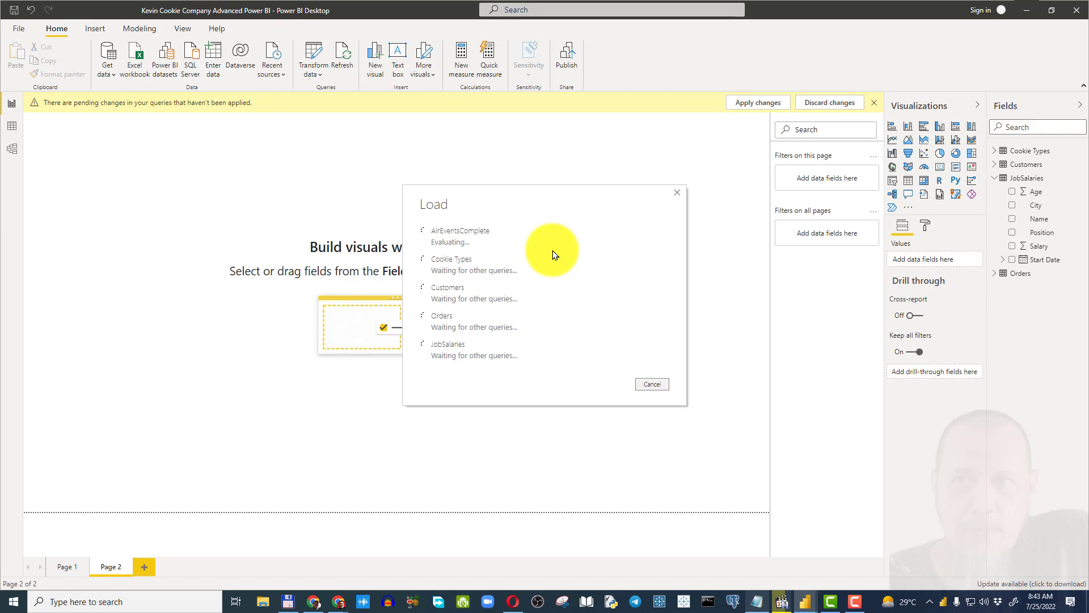
click(638, 380)
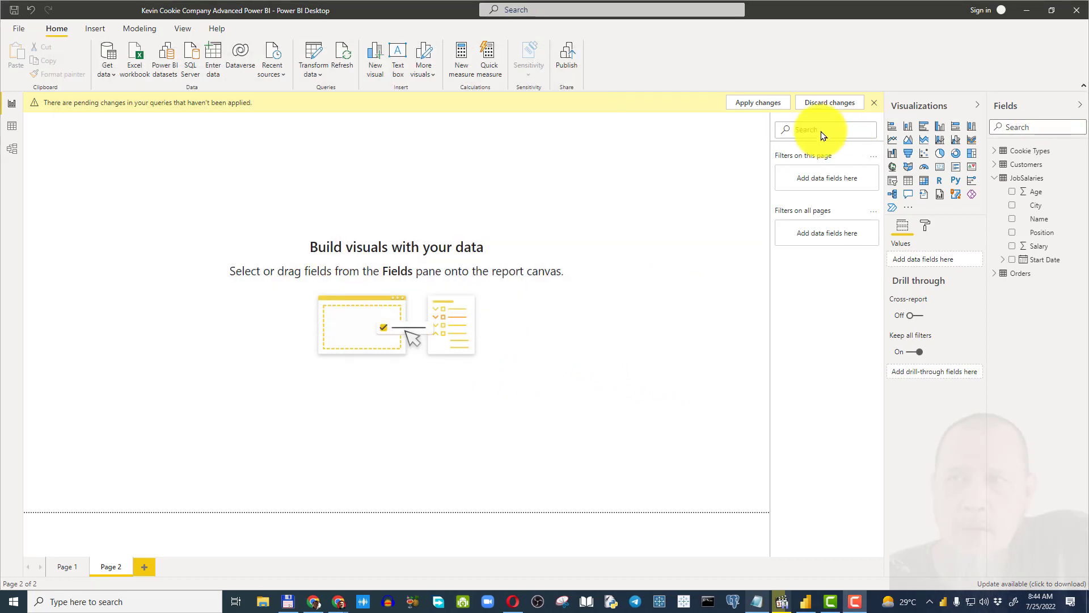
click(753, 102)
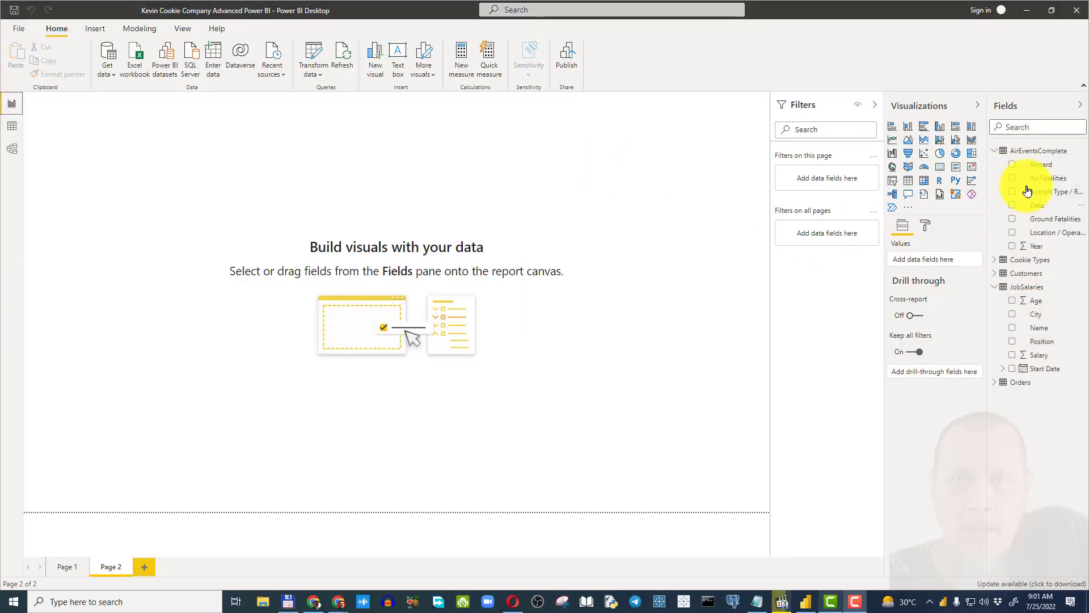
Step: Edit the AirEventsComplete query to make Air Fatalities, Aboard and Ground Fatalities whole numbers, and apply the change to the model
click(1065, 152)
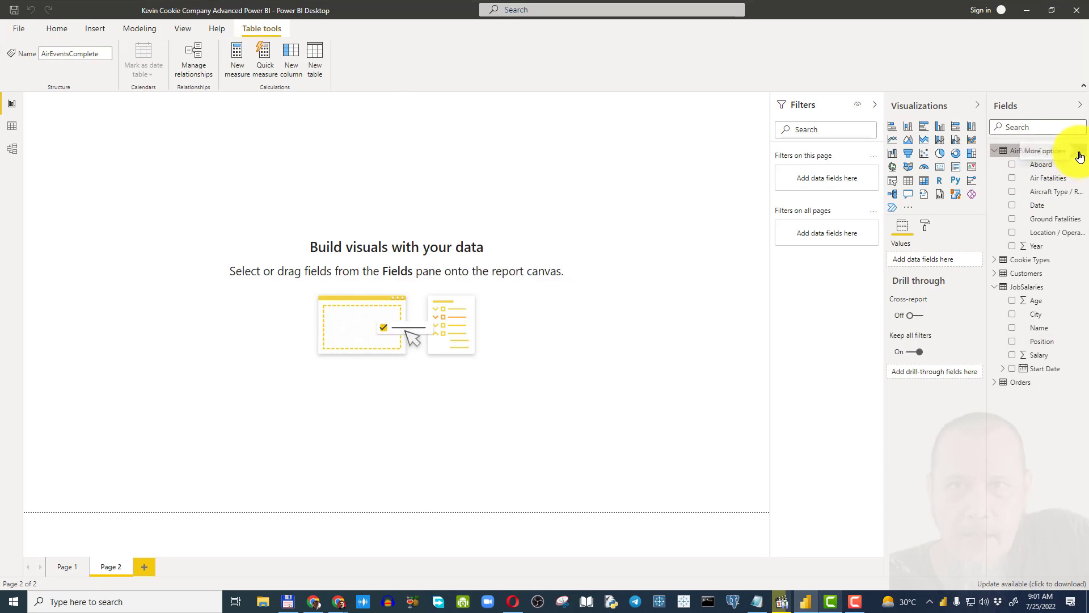
click(1080, 155)
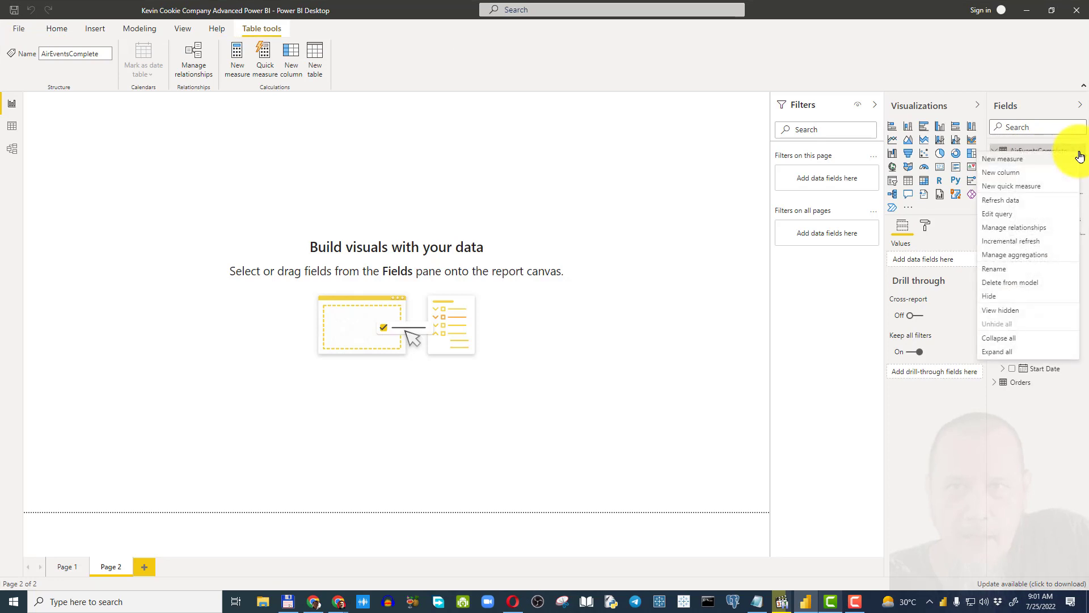
click(1012, 214)
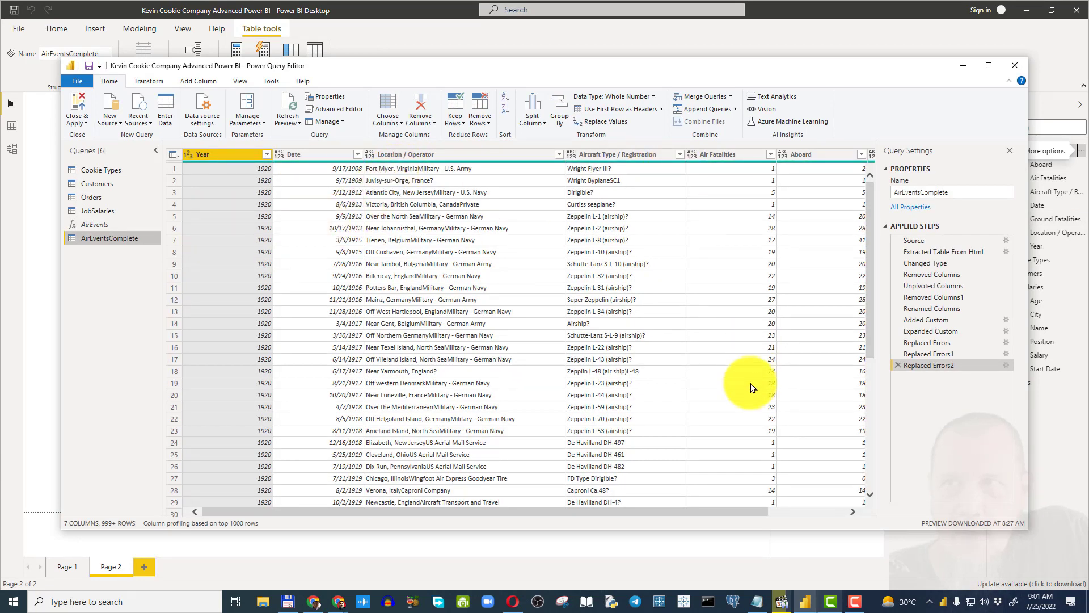
drag(754, 511, 826, 510)
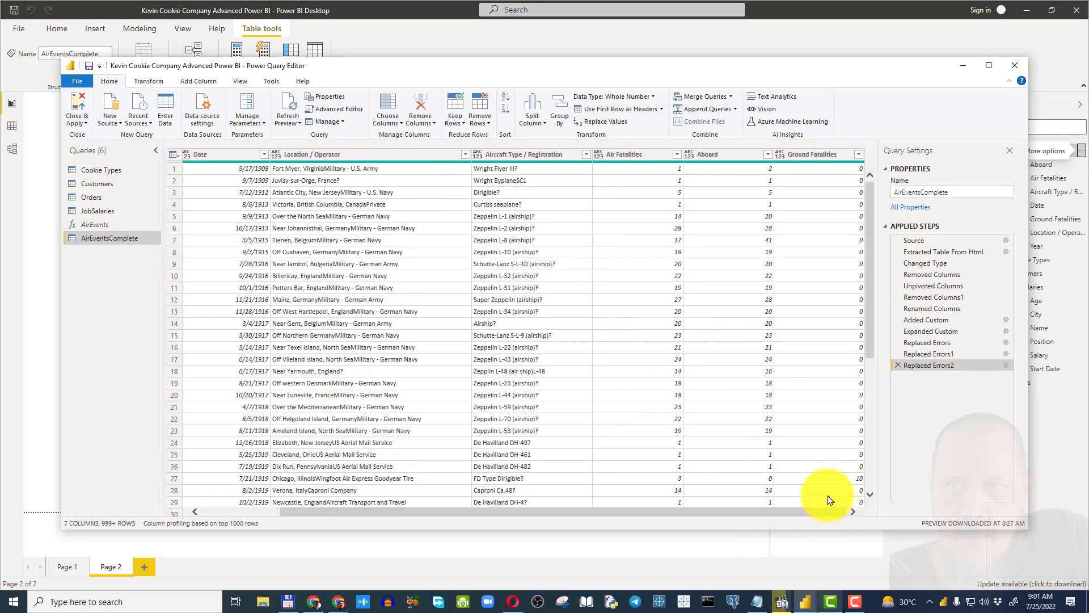
click(645, 152)
shift+click(800, 156)
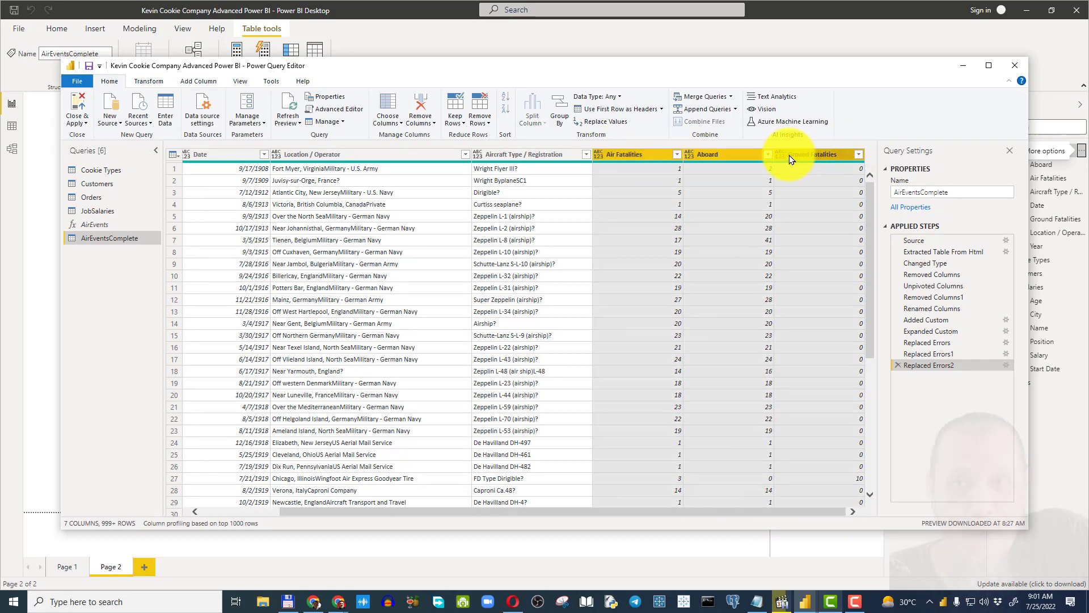
click(618, 100)
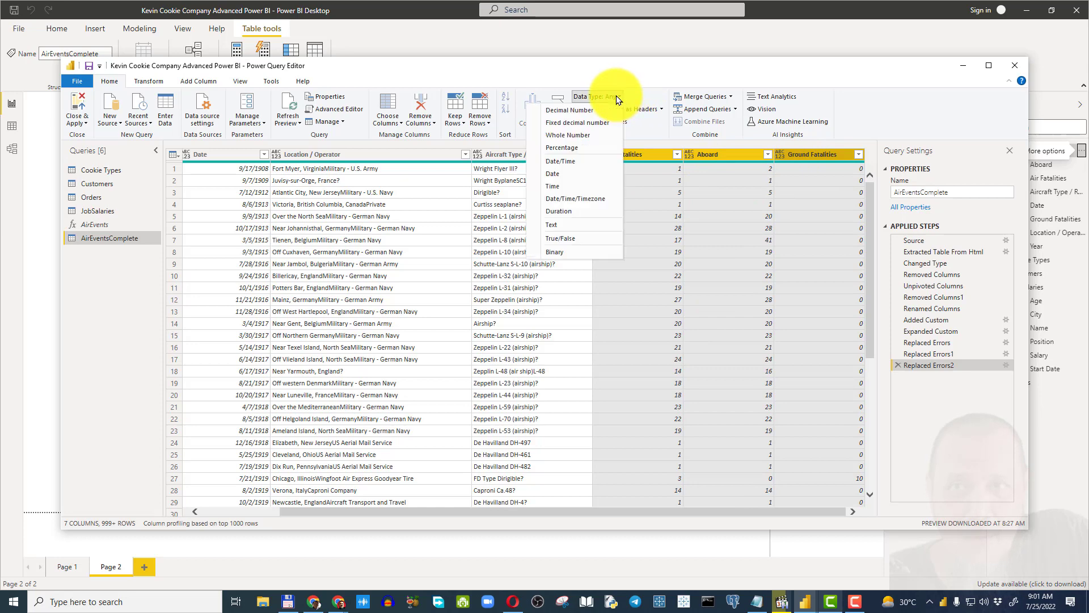
click(584, 135)
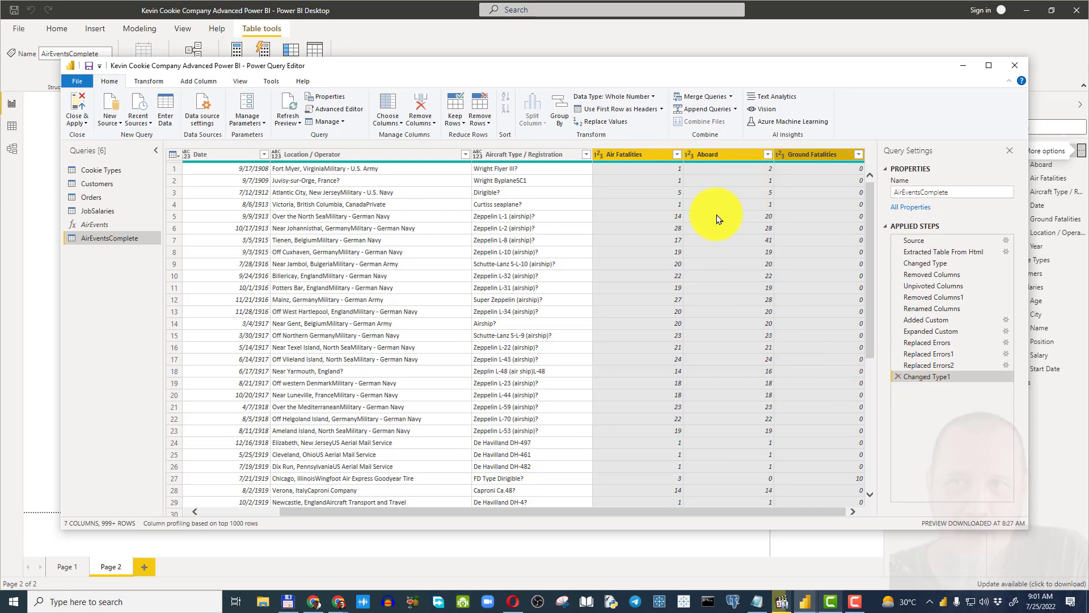
click(659, 168)
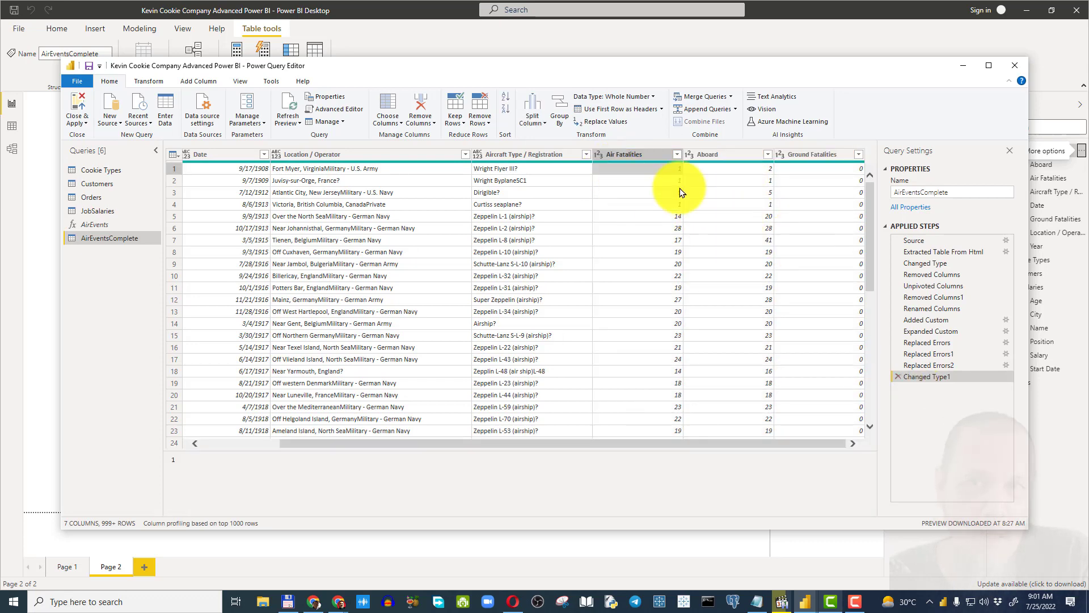
click(87, 110)
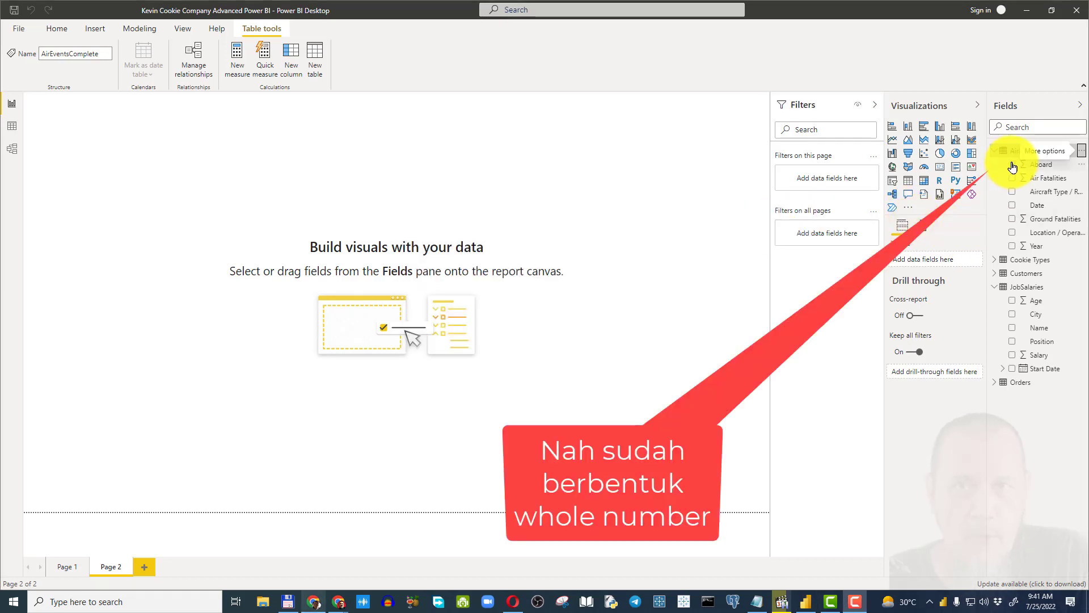
Step: Build a line chart on Page 2 with Aboard, Air Fatalities and Ground Fatalities as values and Year on the axis
click(1013, 165)
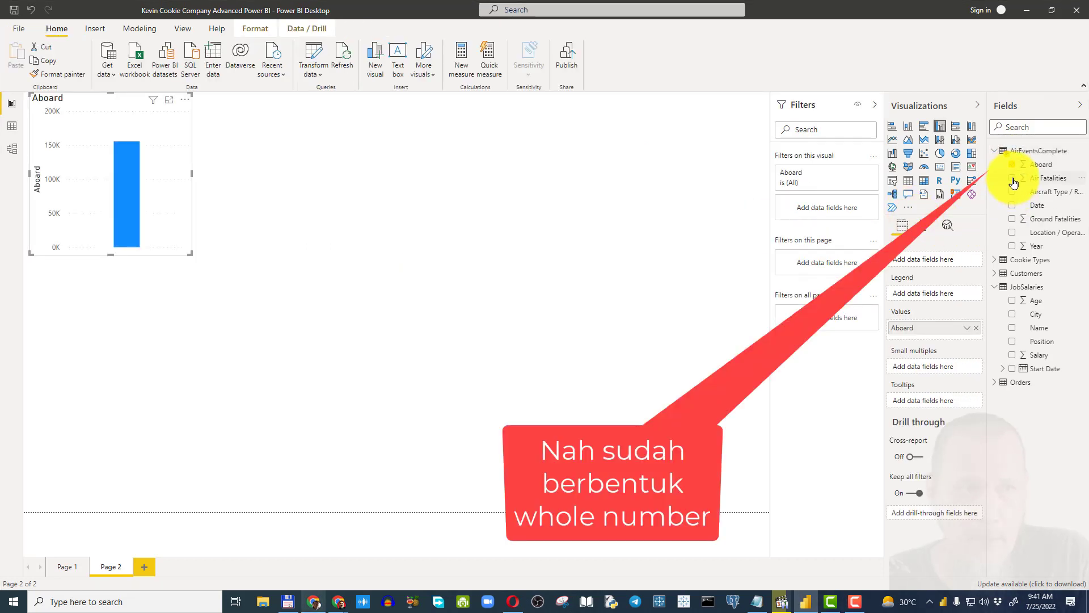
click(1013, 179)
click(1012, 219)
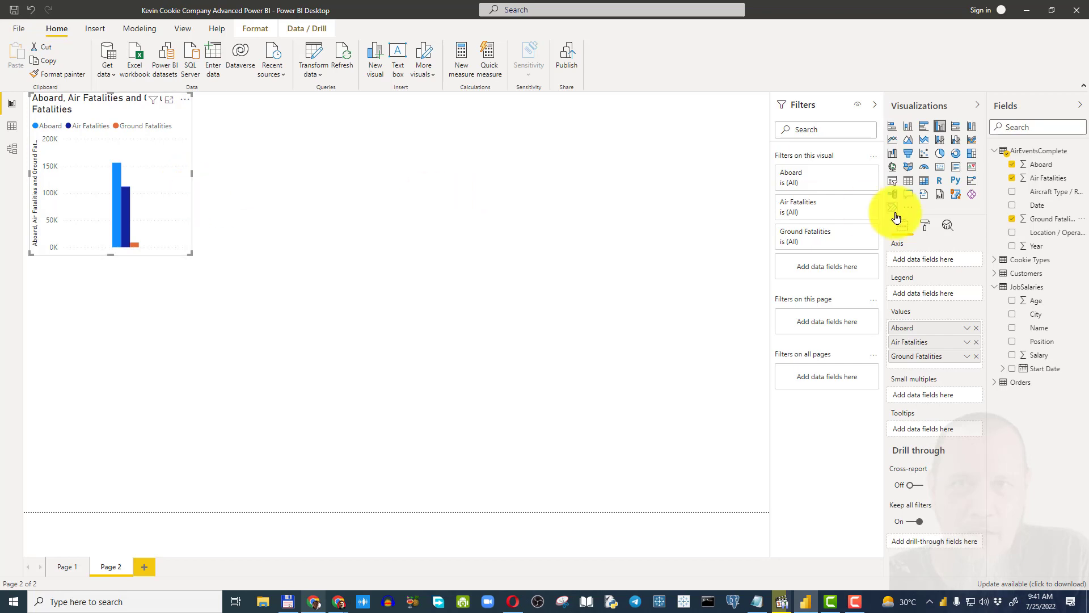
click(892, 139)
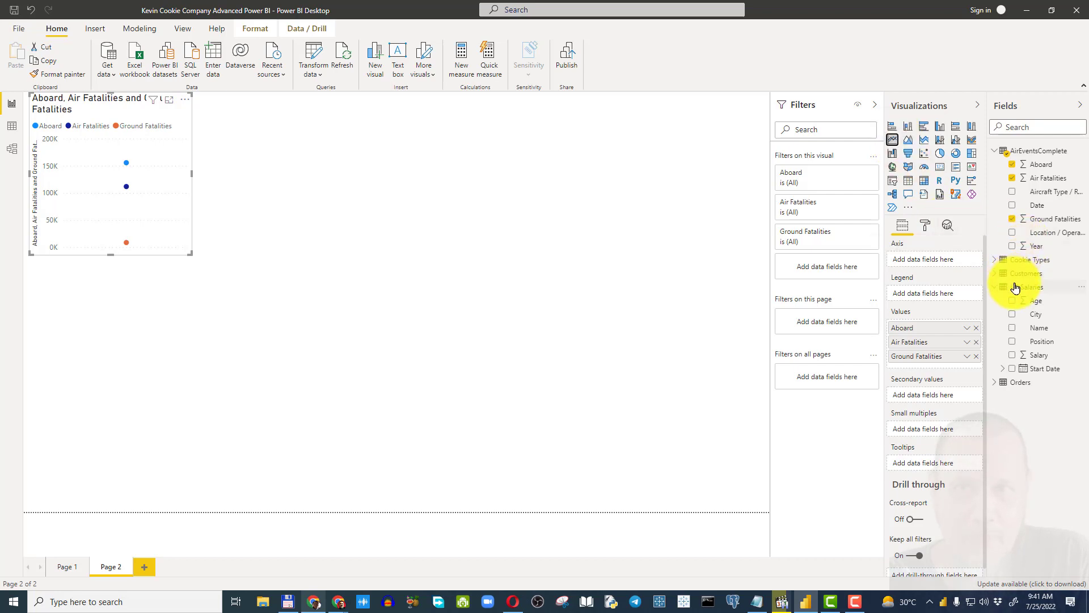
click(1032, 246)
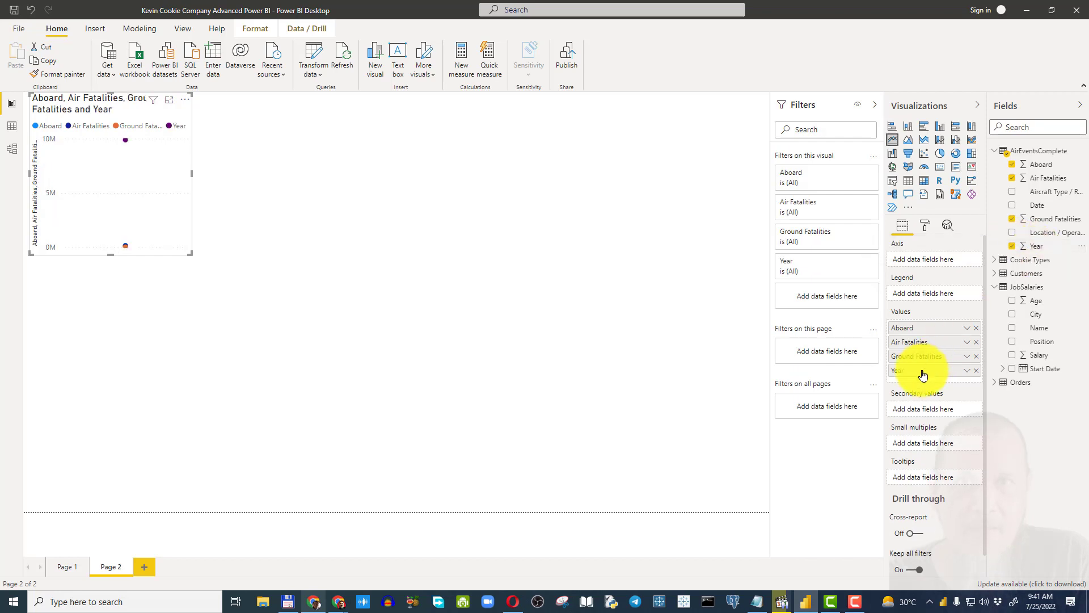
drag(923, 375, 926, 262)
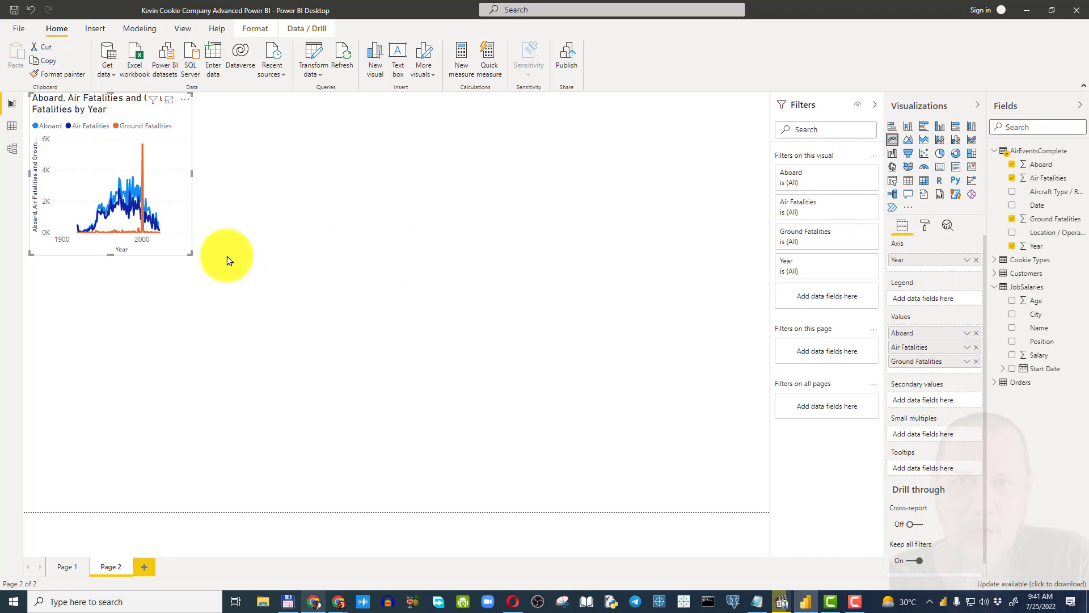
Step: Enlarge the line chart to about three quarters of the page width and inspect the values at the Ground Fatalities peak
drag(196, 178, 537, 170)
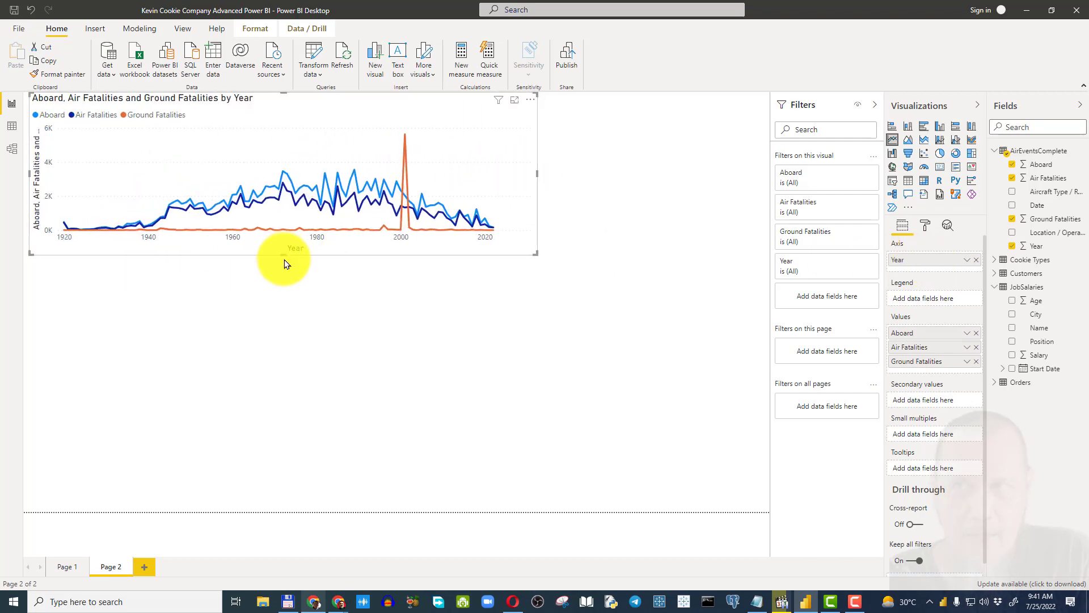
drag(284, 262, 289, 373)
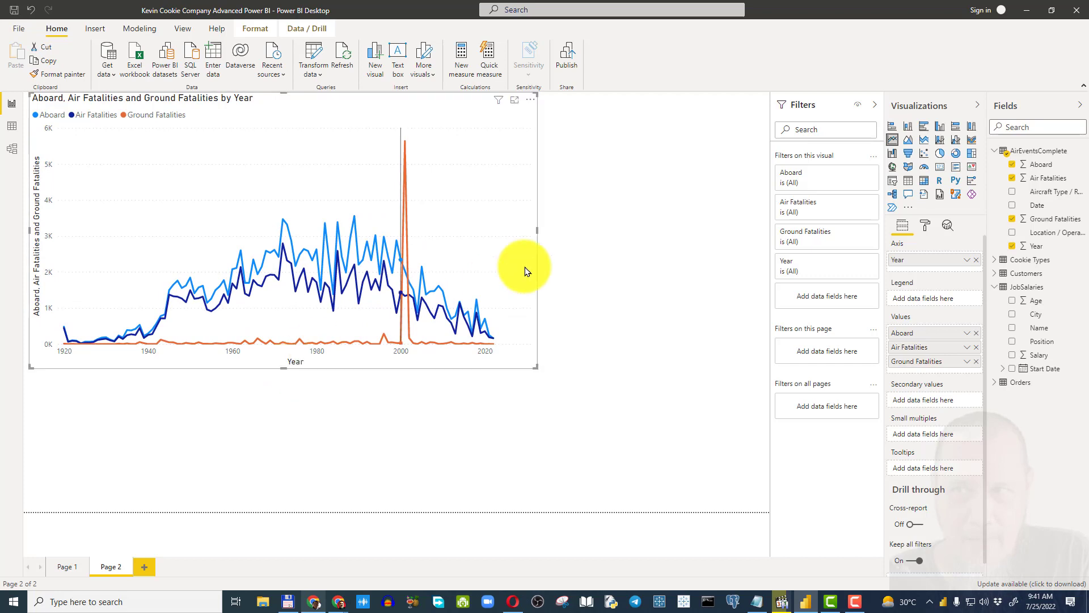
drag(536, 227, 607, 233)
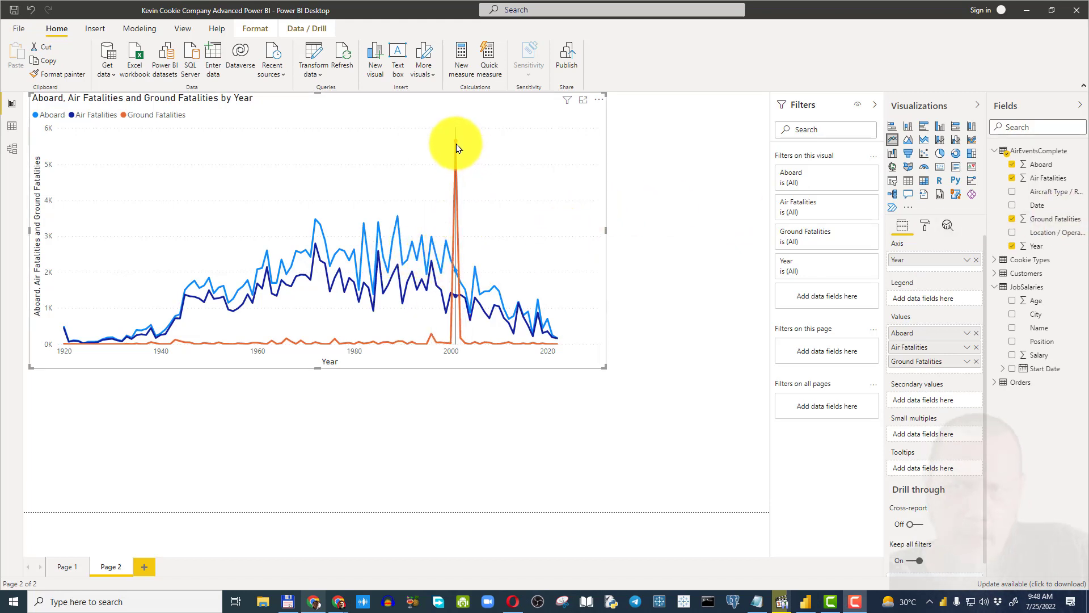
mouse_move(456, 145)
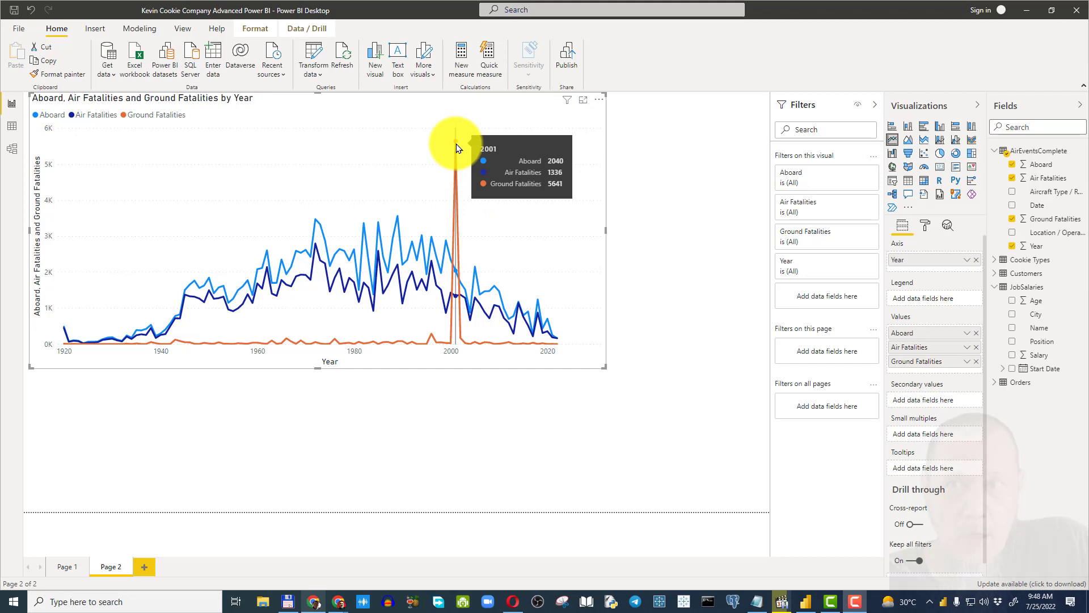